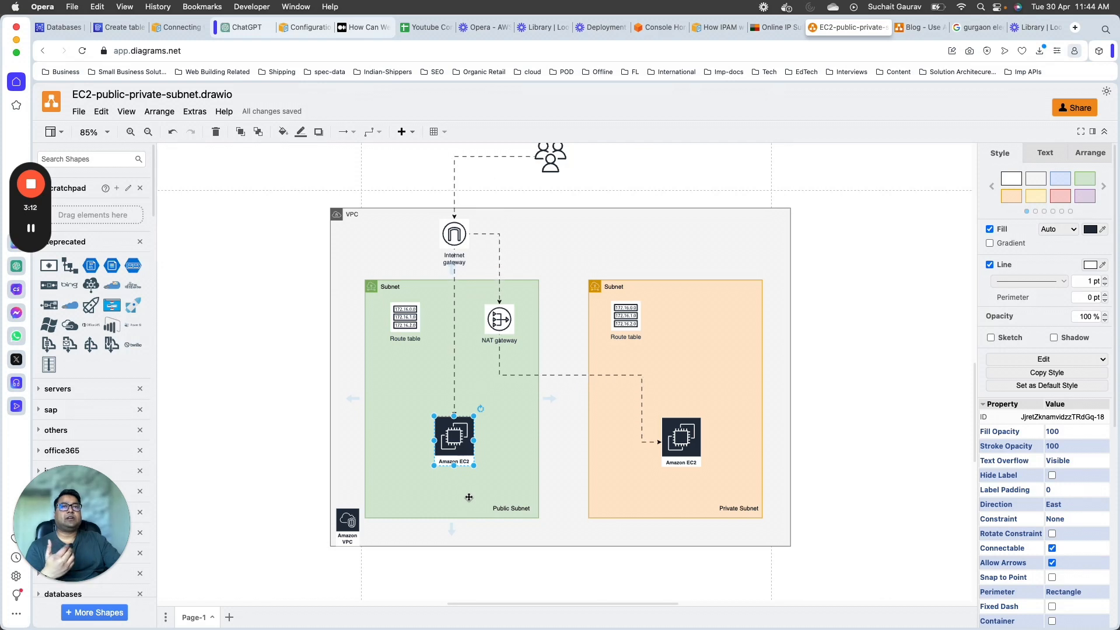
click(610, 457)
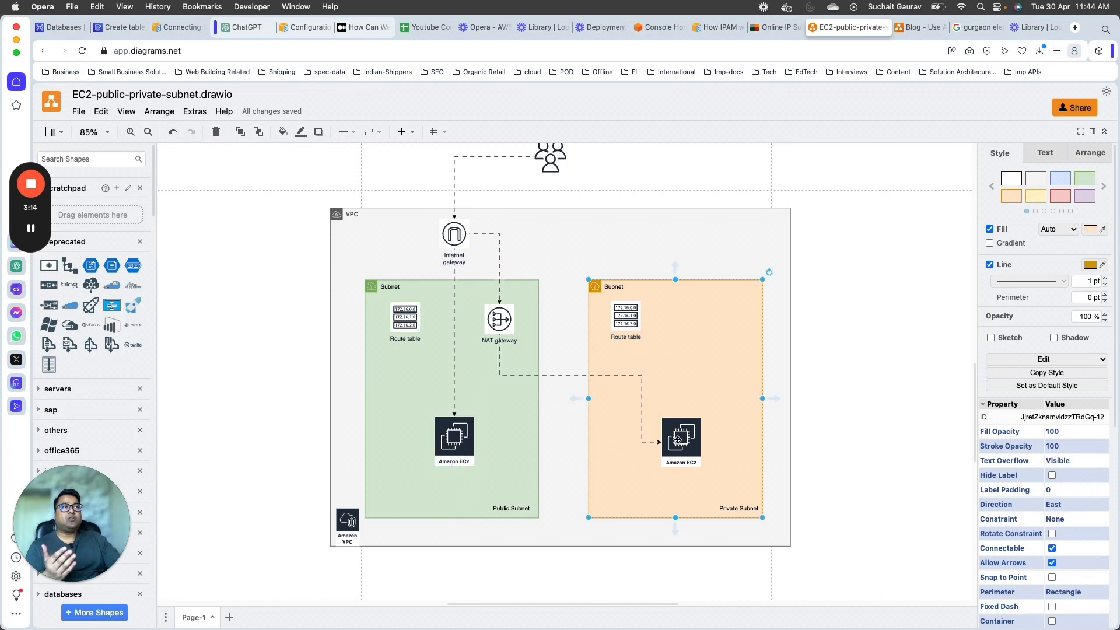
click(673, 446)
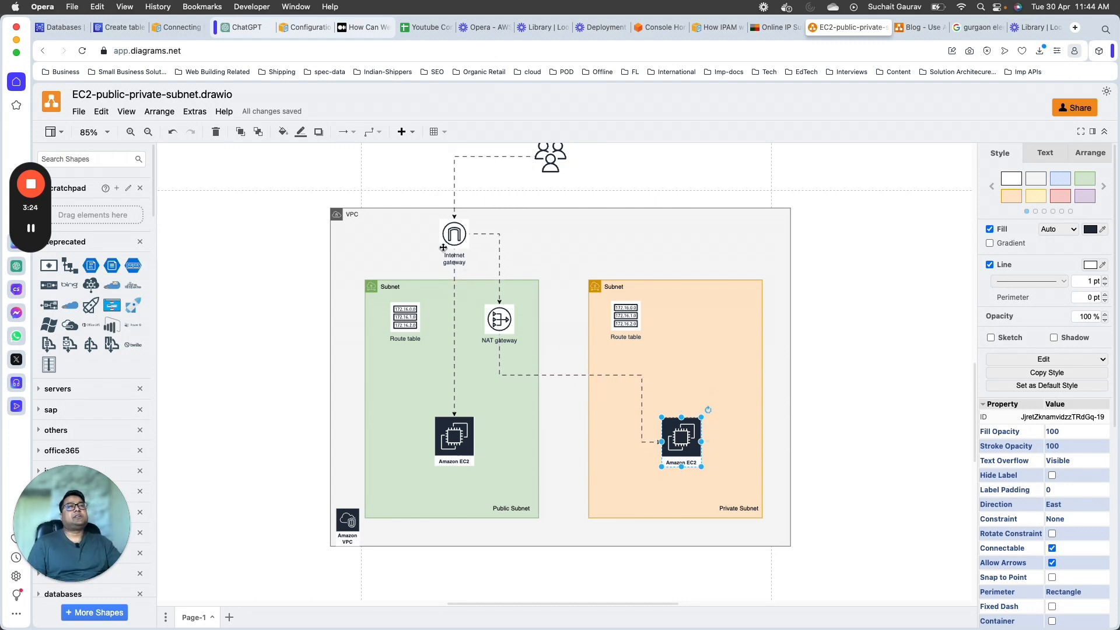
click(454, 234)
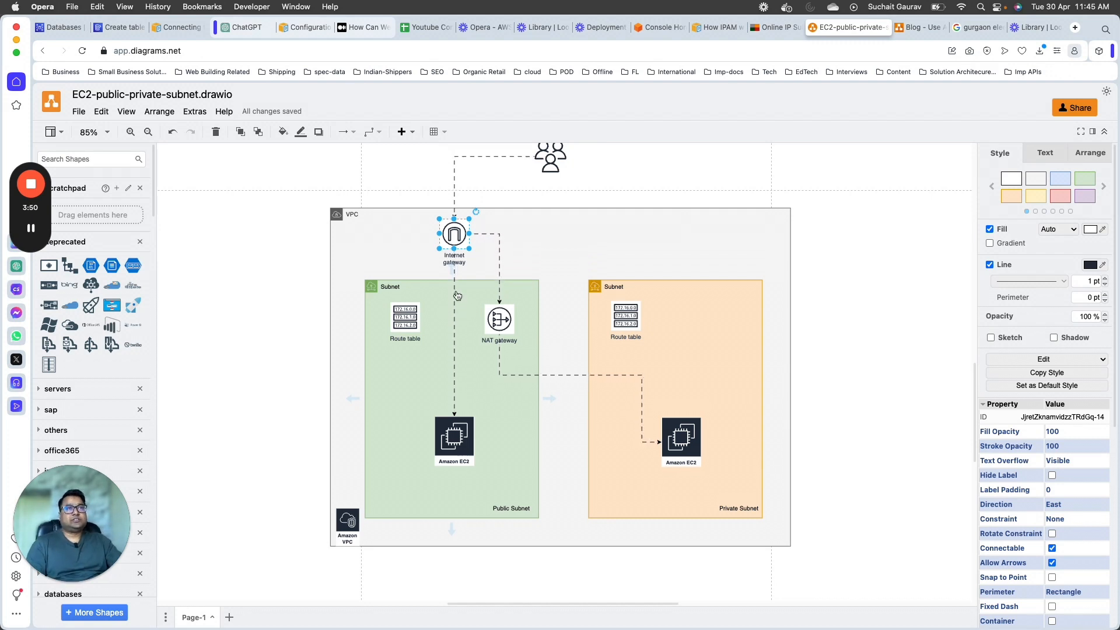
click(405, 316)
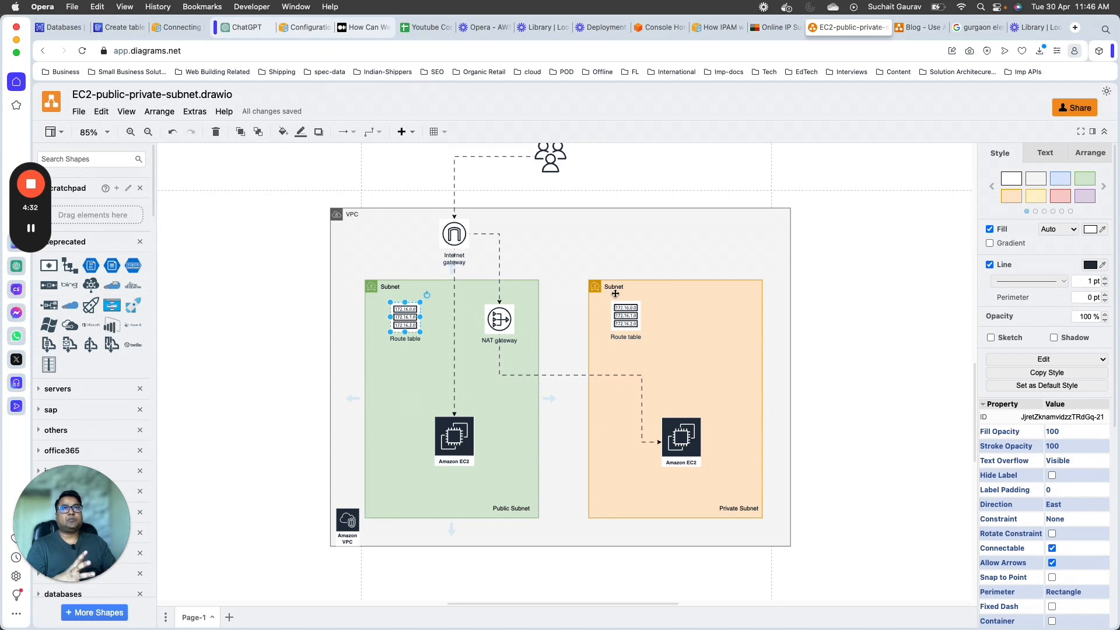
- Search the shape library for "aws security group"
click(107, 161)
text(aw)
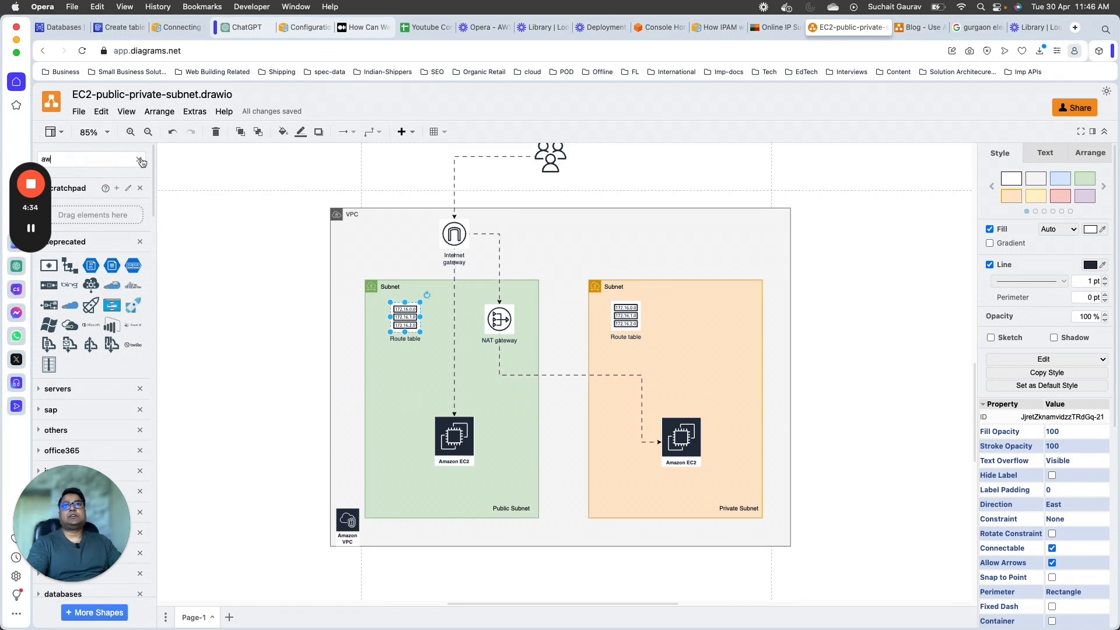
text(s sec)
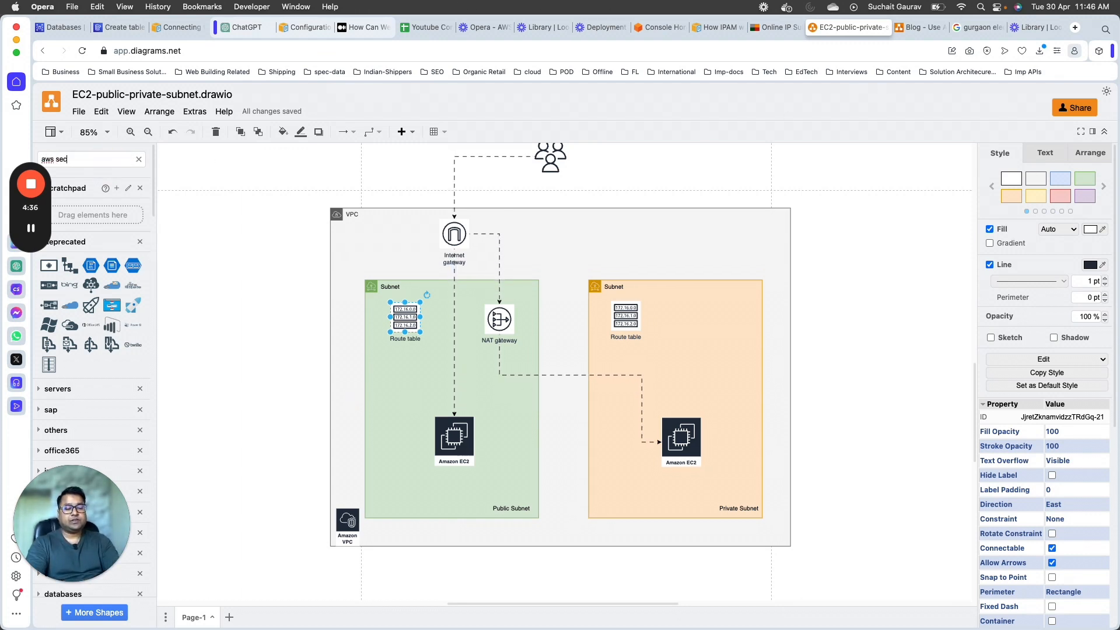
text(urity )
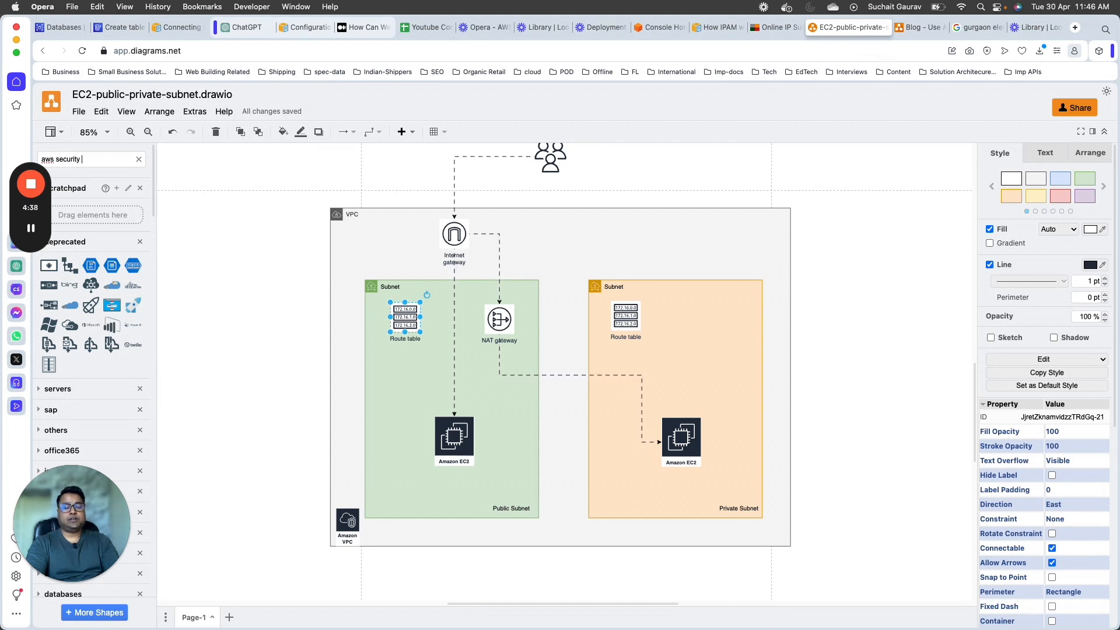
text(group)
key(Return)
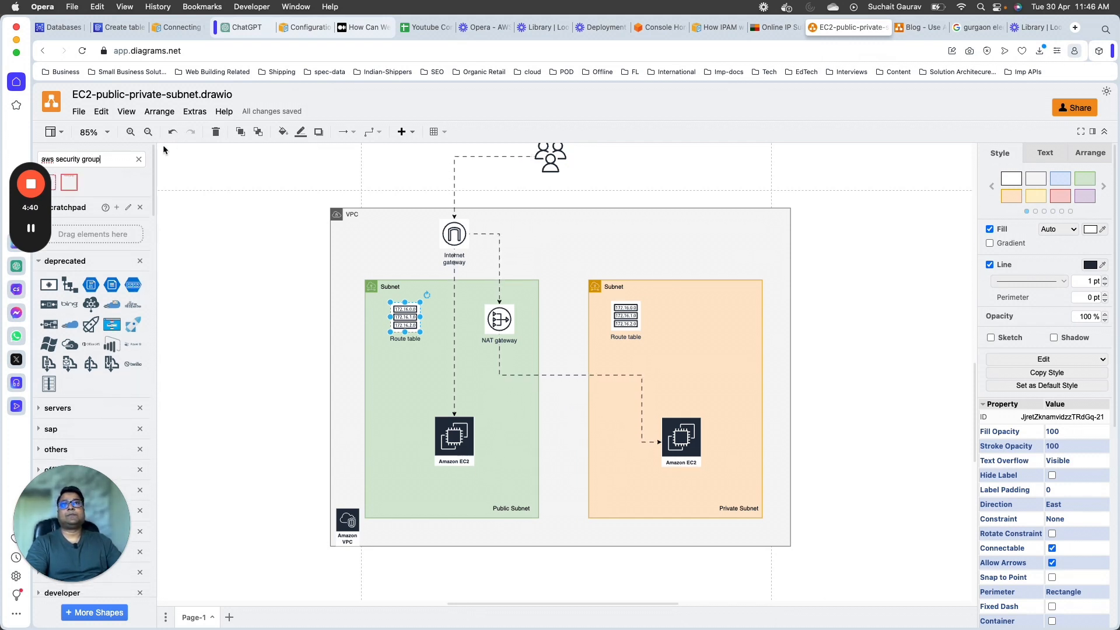
- Add two Security group boxes, one on the public subnet's edge below the internet gateway and one on the private subnet's edge facing the public subnet
click(66, 187)
drag(596, 404, 598, 370)
key(super+c)
key(super+v)
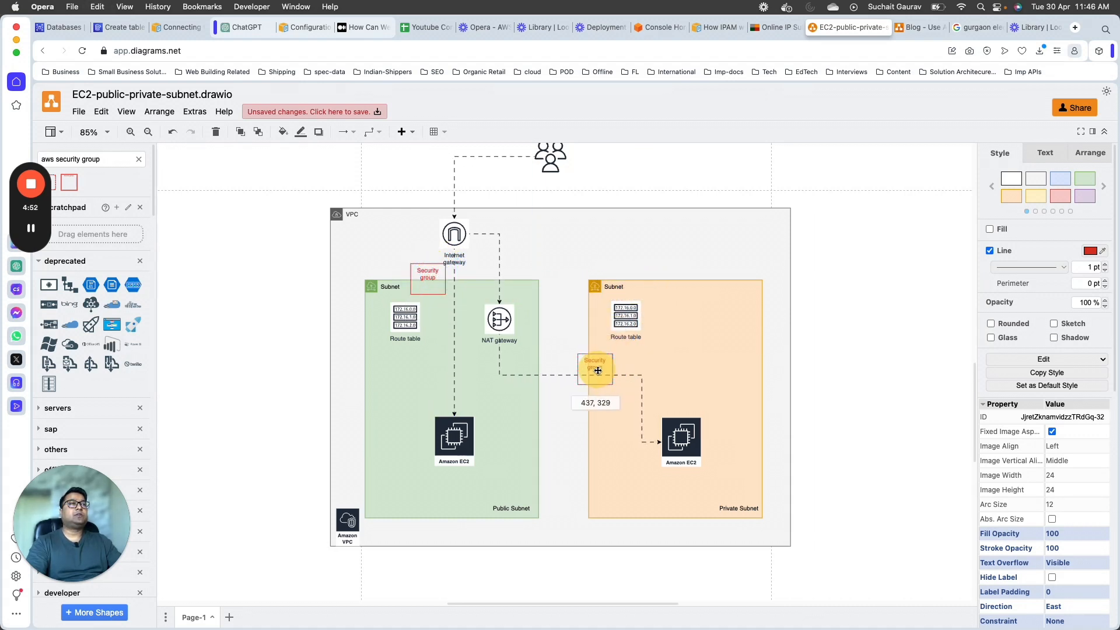
click(592, 474)
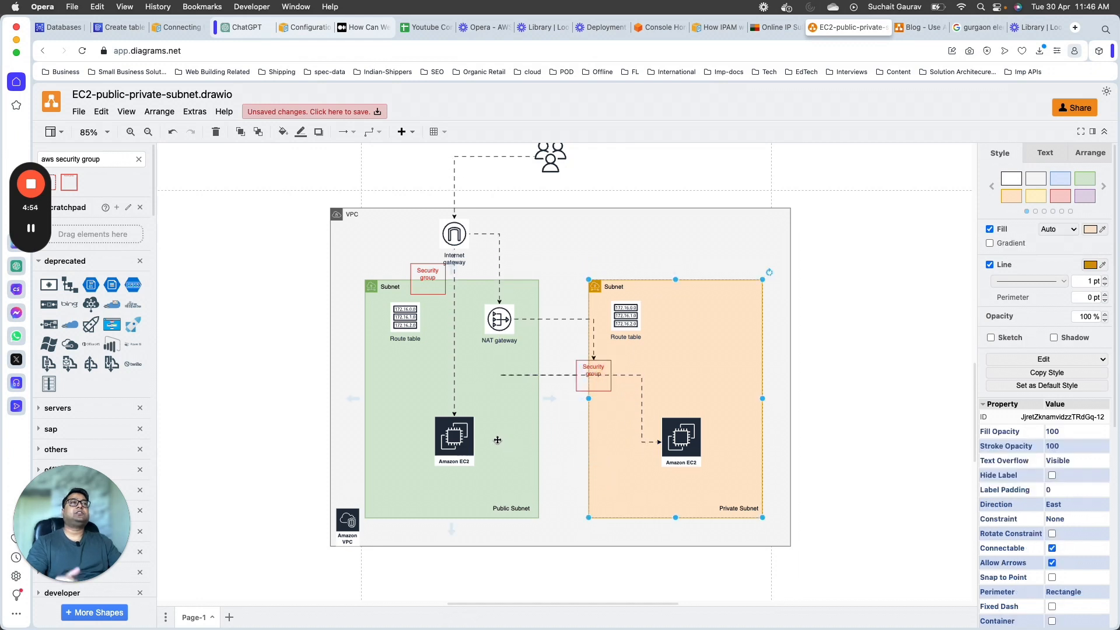
drag(430, 281, 455, 289)
click(407, 396)
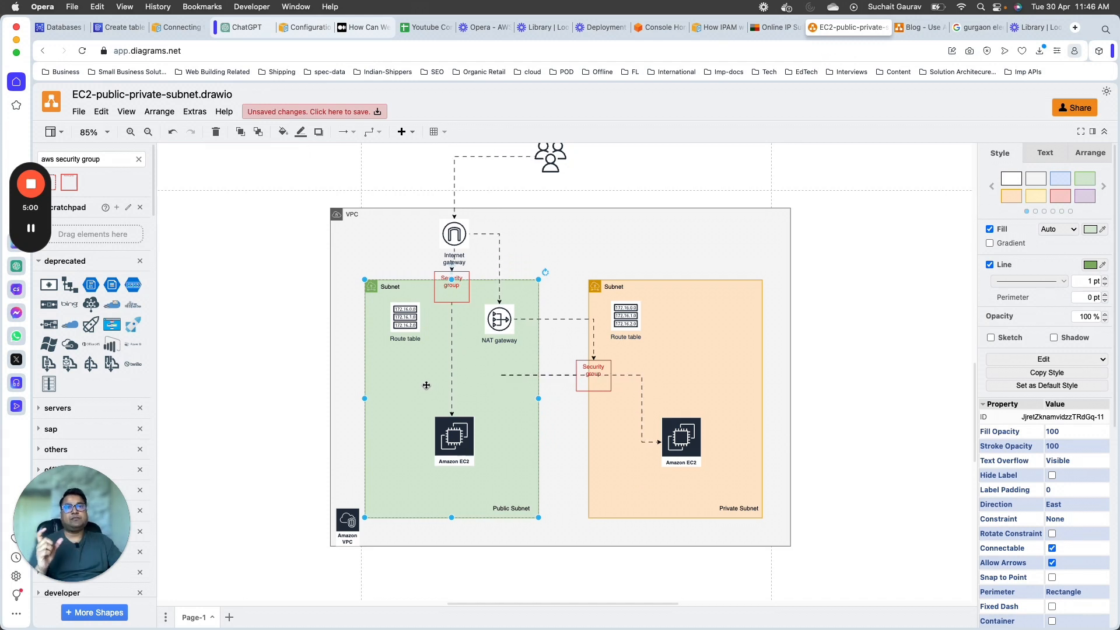
click(454, 436)
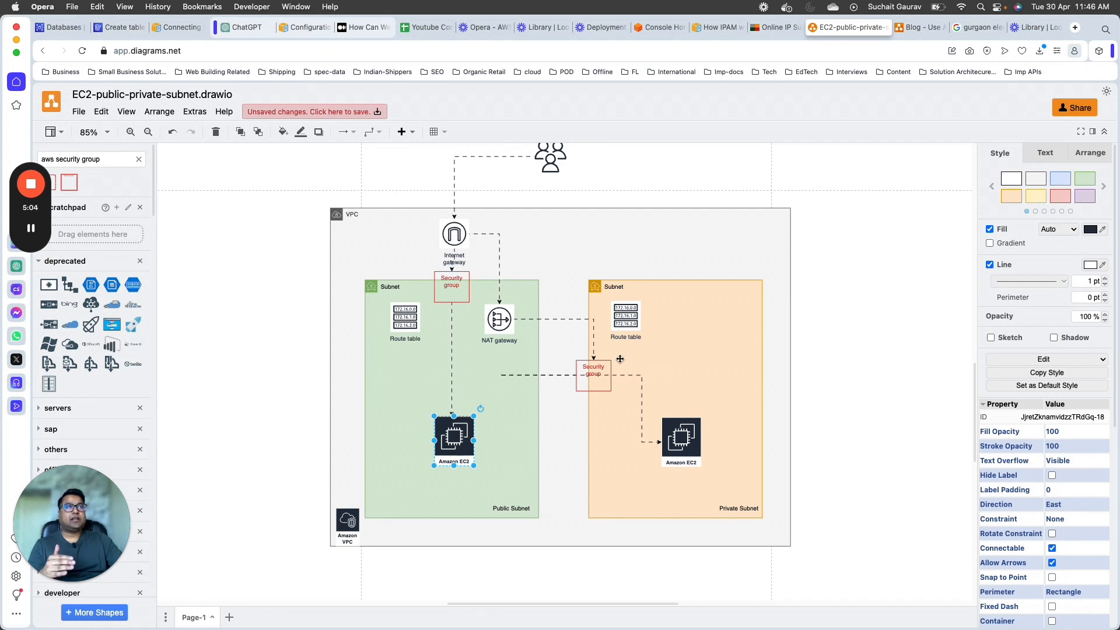
click(594, 382)
click(508, 375)
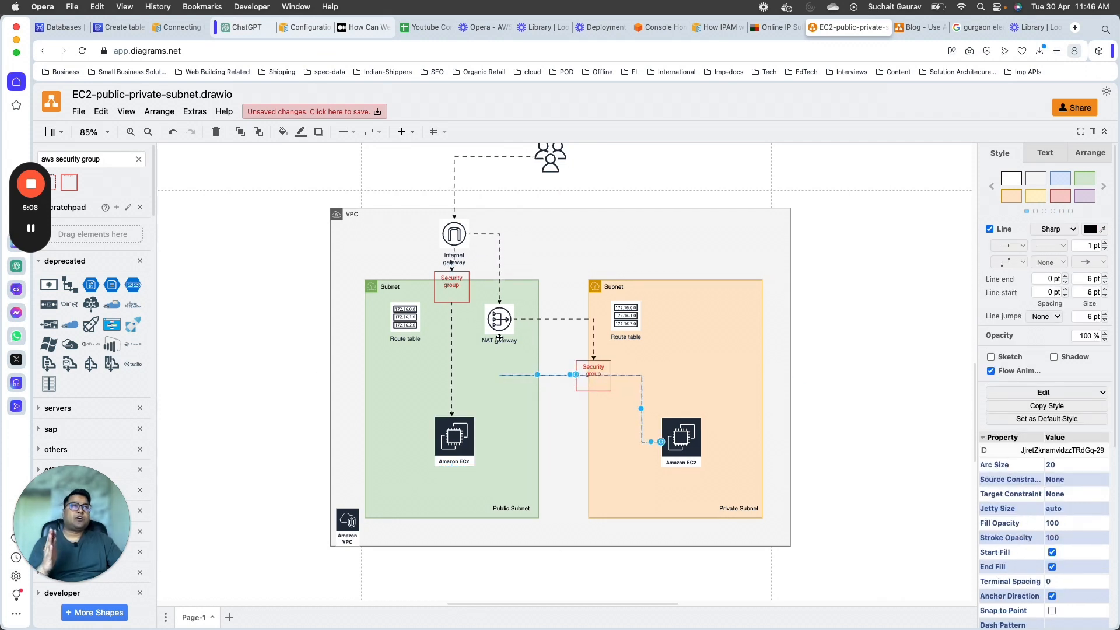
click(692, 453)
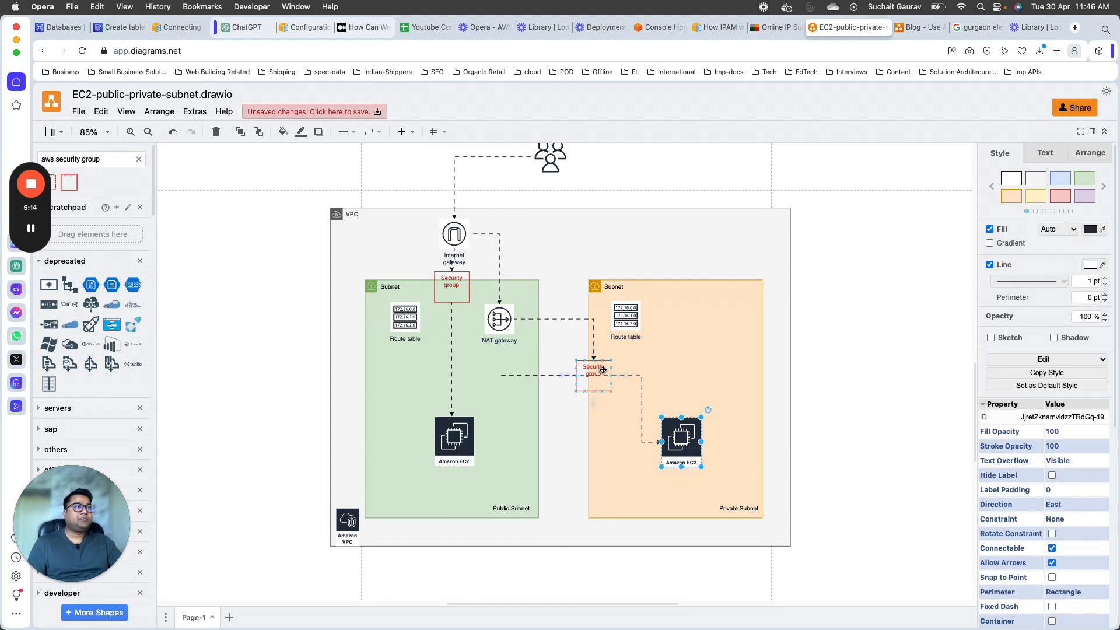
click(457, 284)
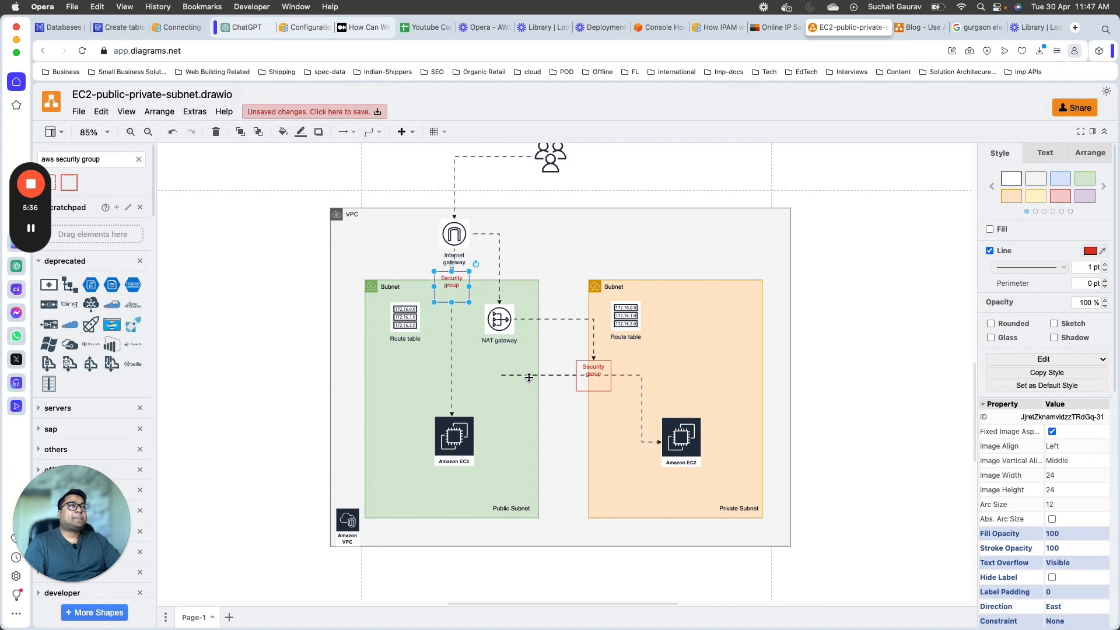
- Reattach the start of the private EC2 instance's connector to the side of the private subnet's Security group facing the instance
click(529, 378)
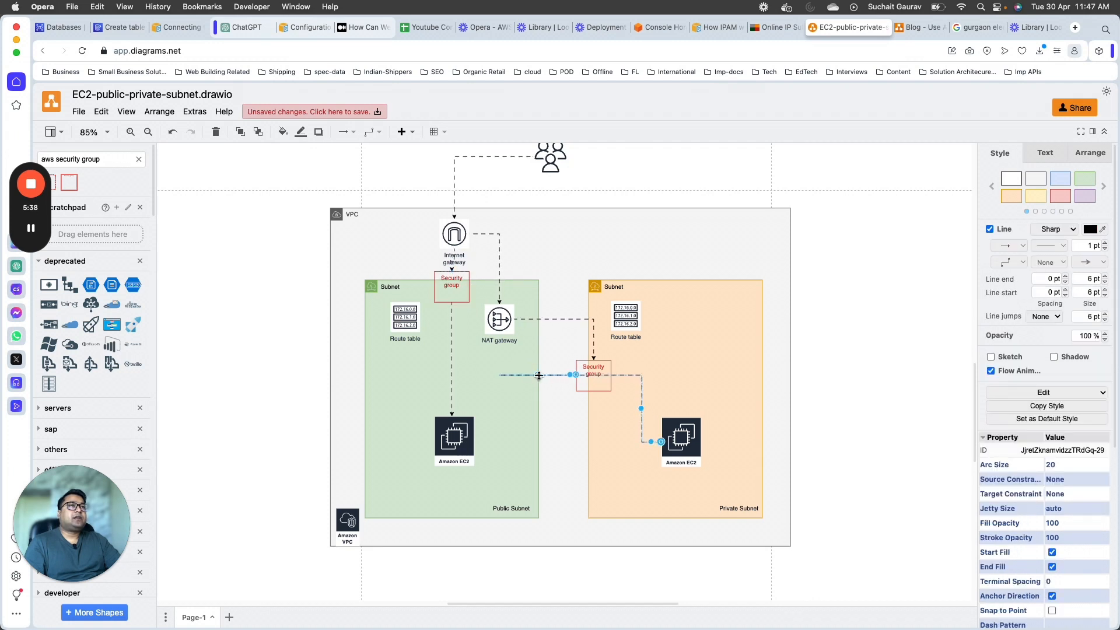
drag(625, 376, 592, 375)
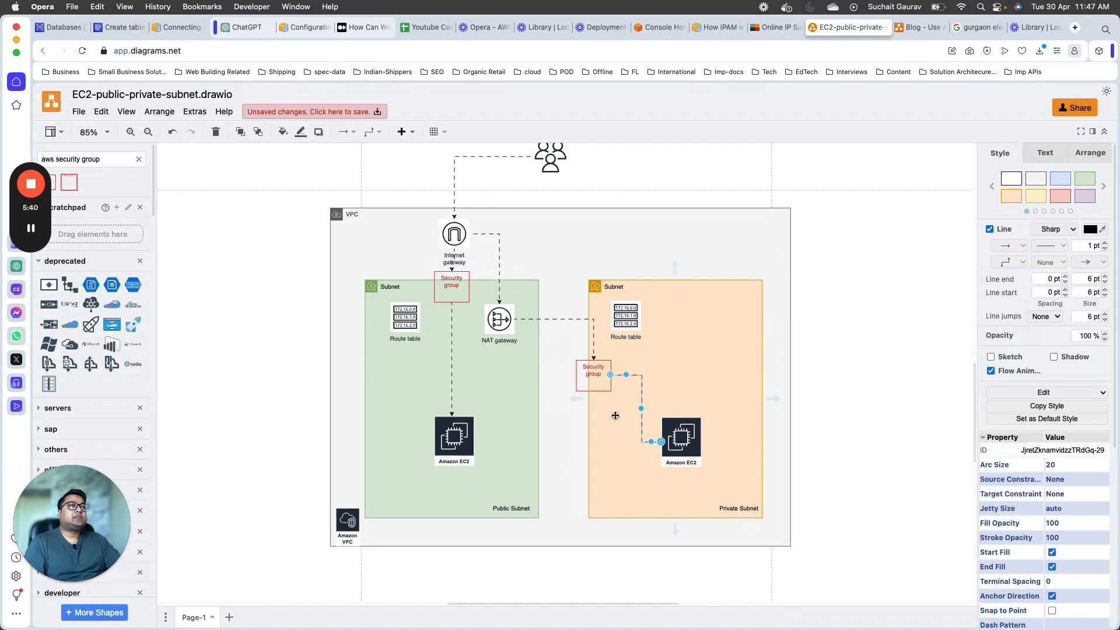
click(613, 424)
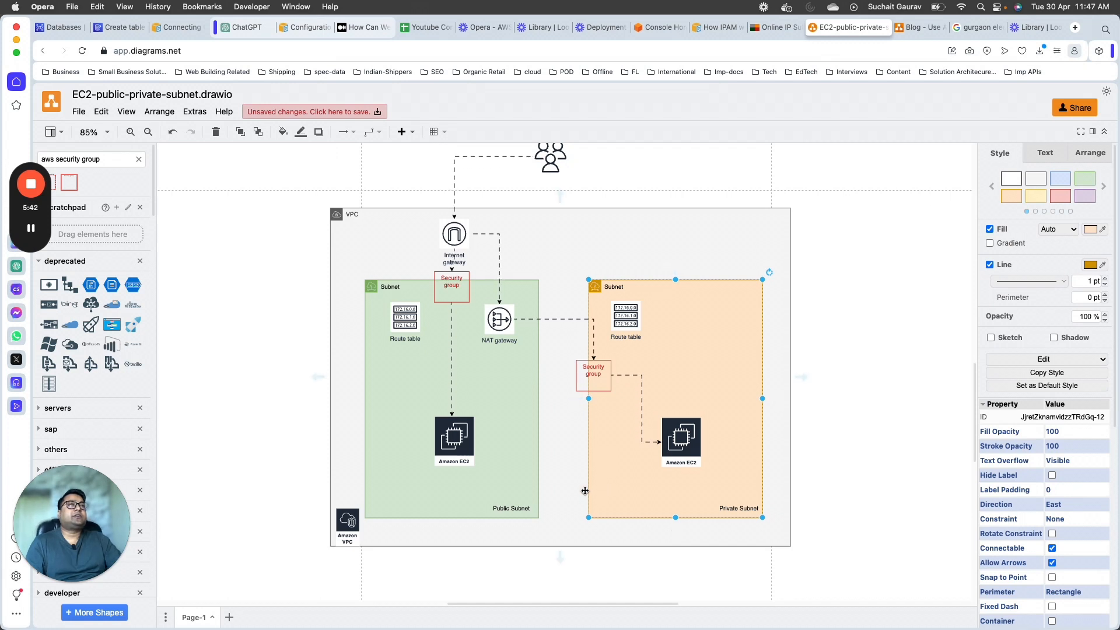
scroll(569, 487, up, 5)
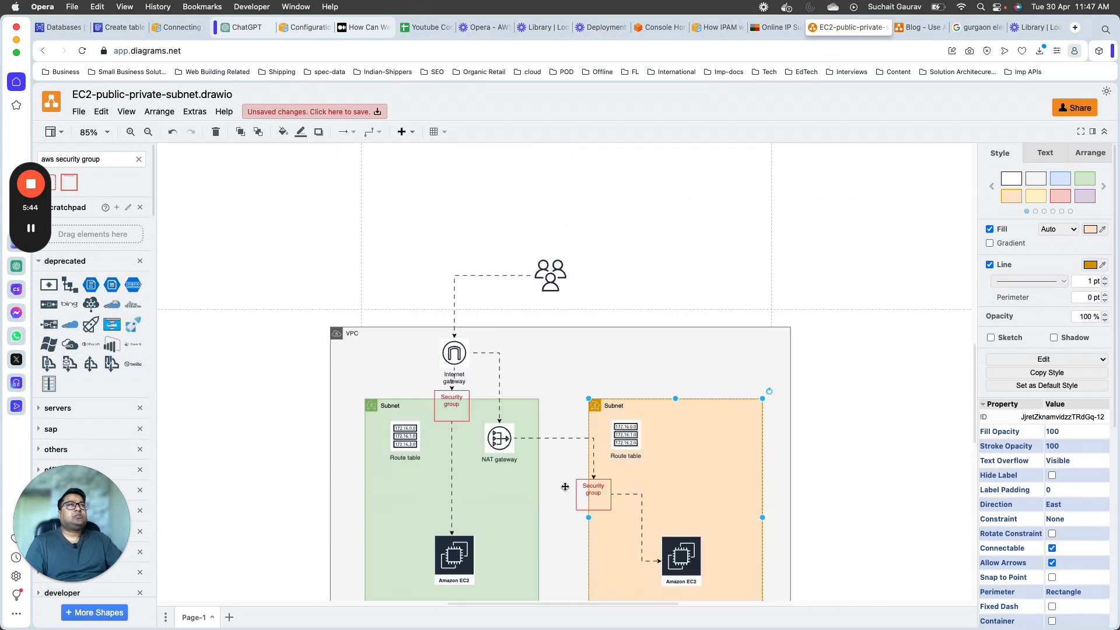
scroll(566, 486, down, 5)
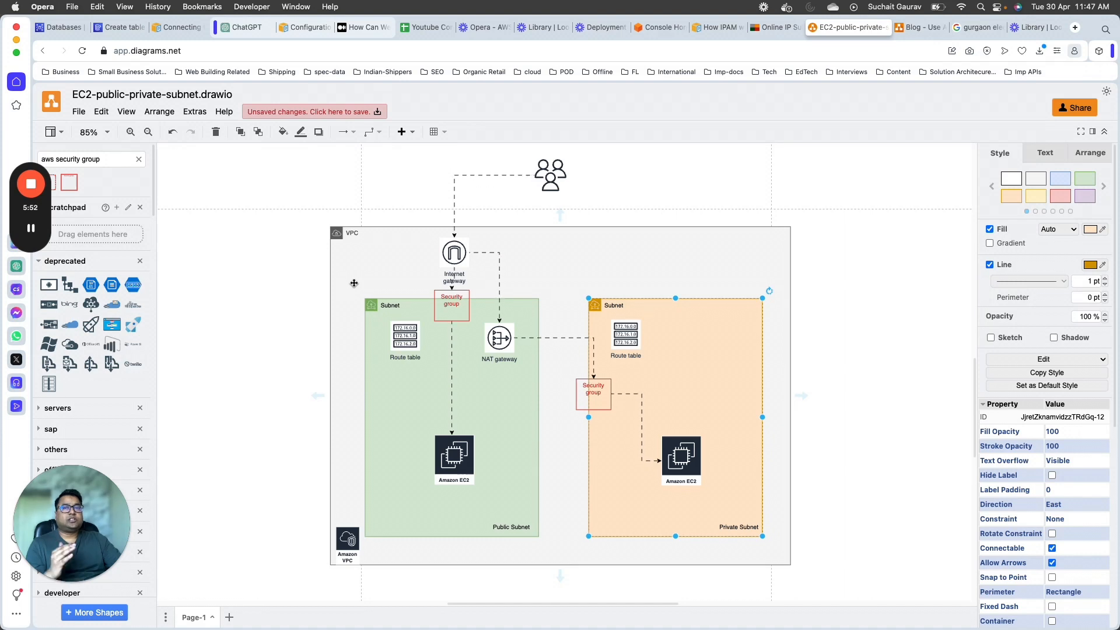
click(31, 228)
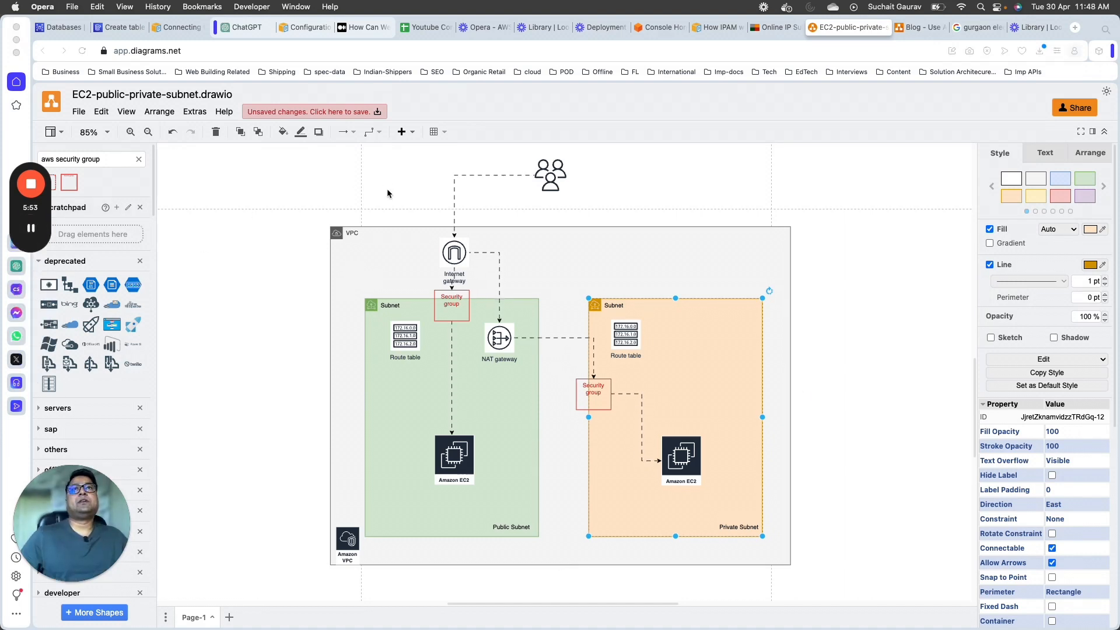
- Switch to the AWS console, open the Your VPCs list of the VPC service and view the available regions
click(666, 29)
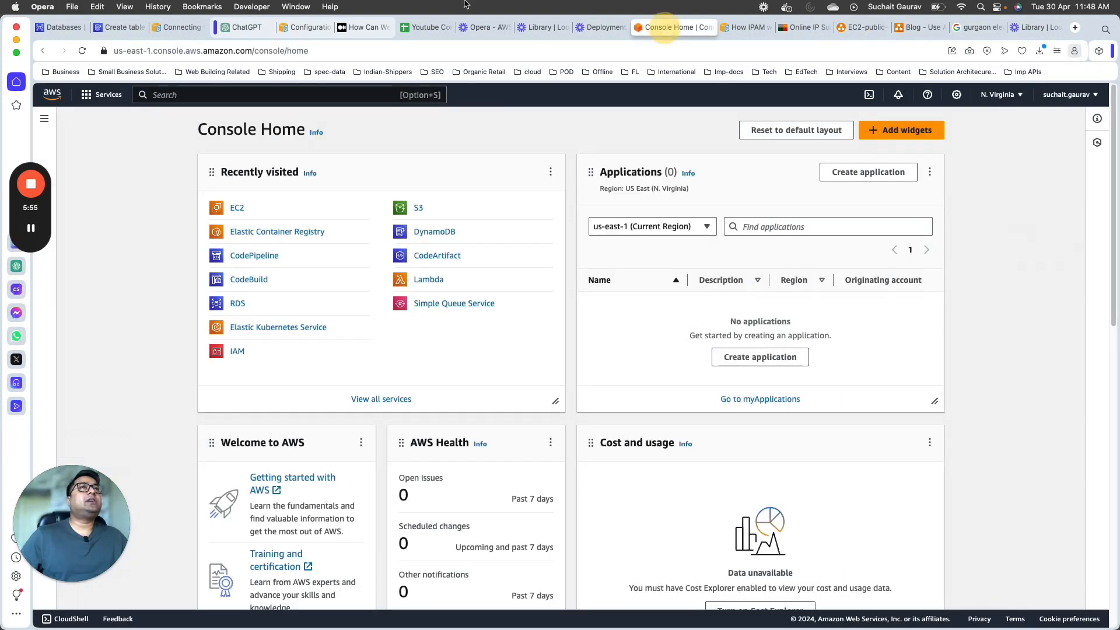
click(275, 95)
text(vpc)
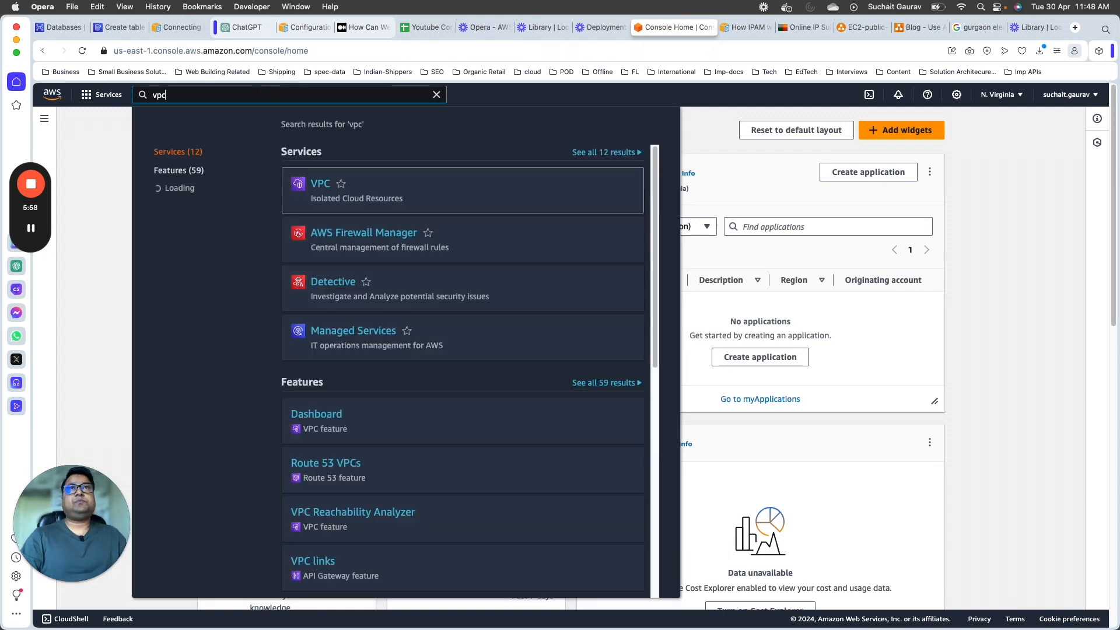
click(320, 186)
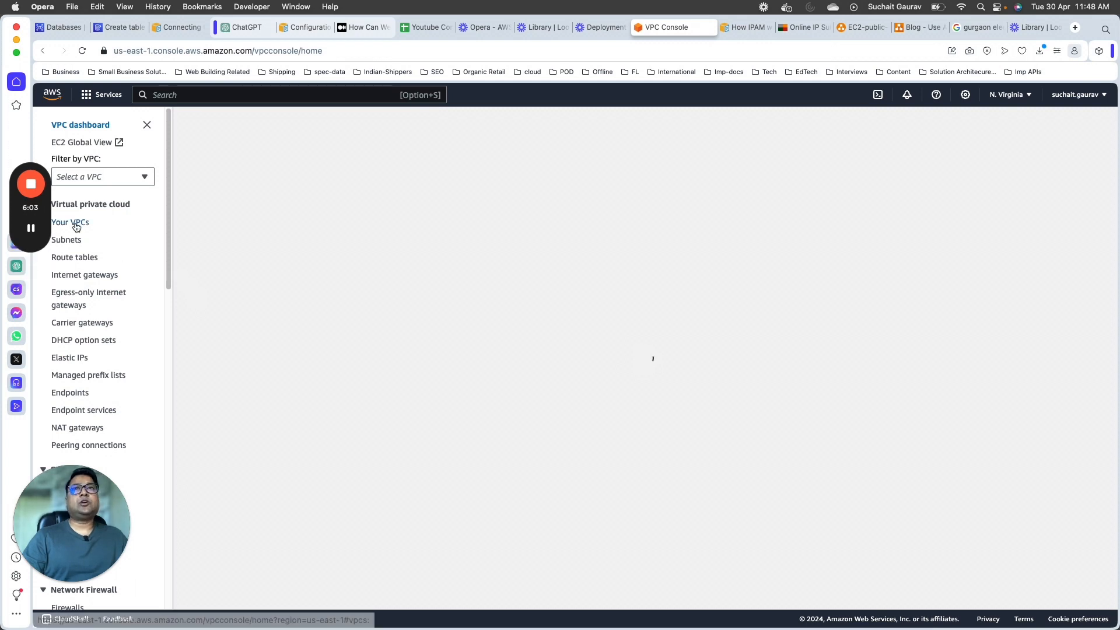
click(214, 223)
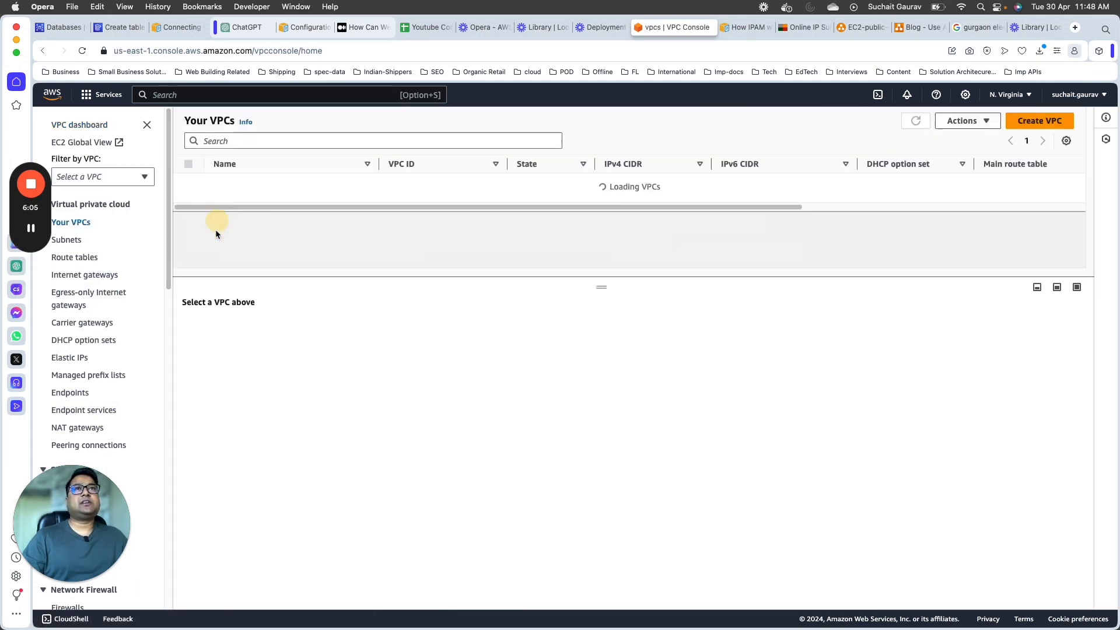
click(1004, 98)
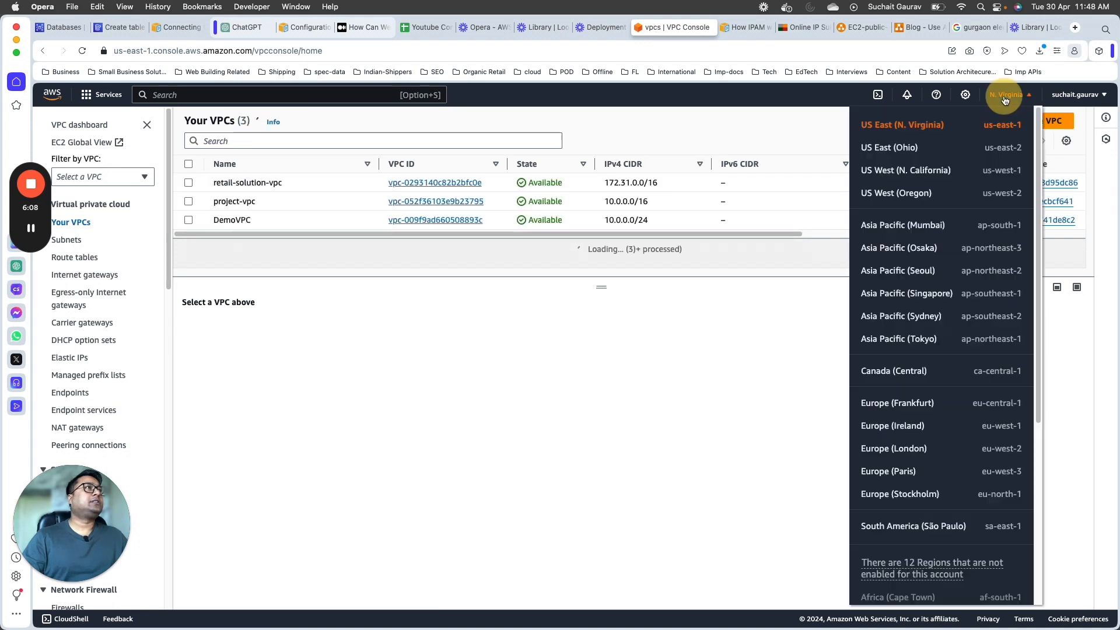
click(259, 253)
- Start creating a new VPC and set its name tag to LearningLectureVPC
click(1039, 121)
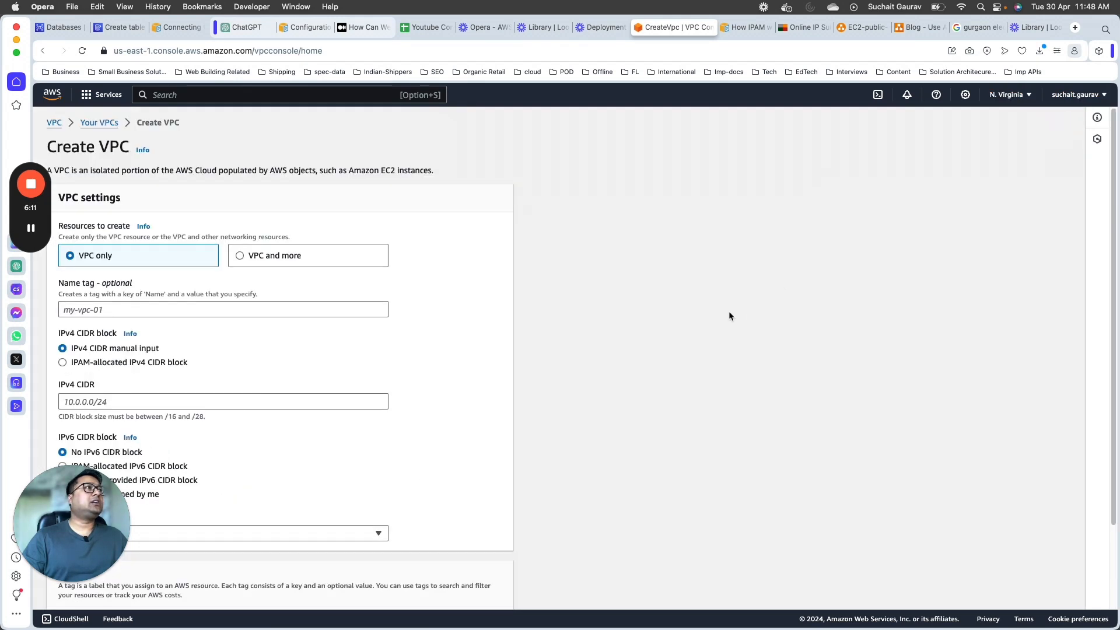
click(142, 310)
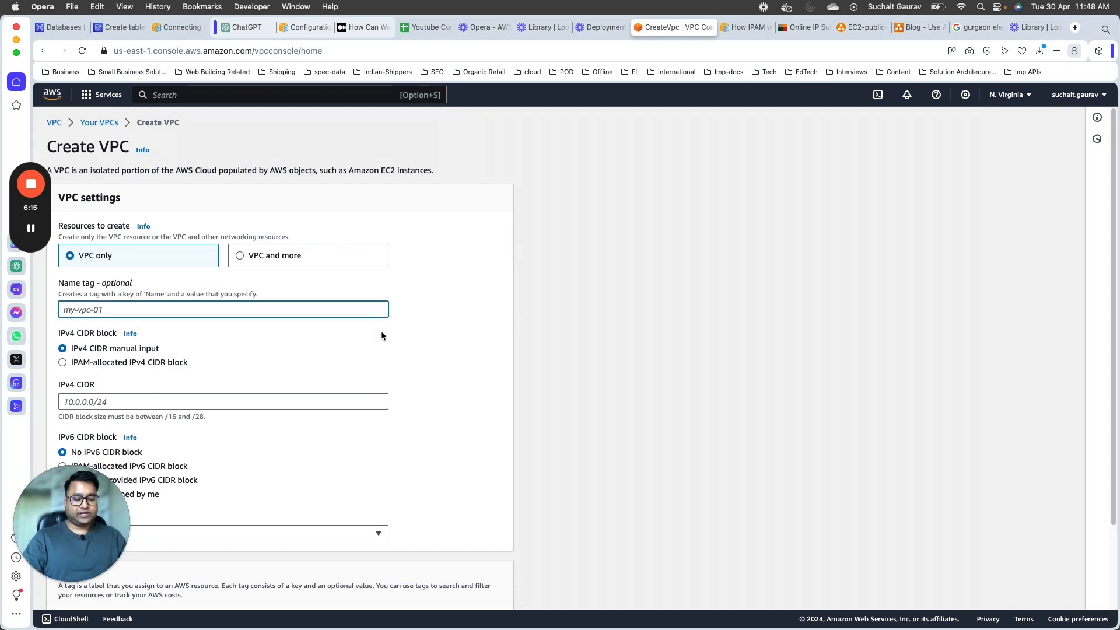
text(Learn)
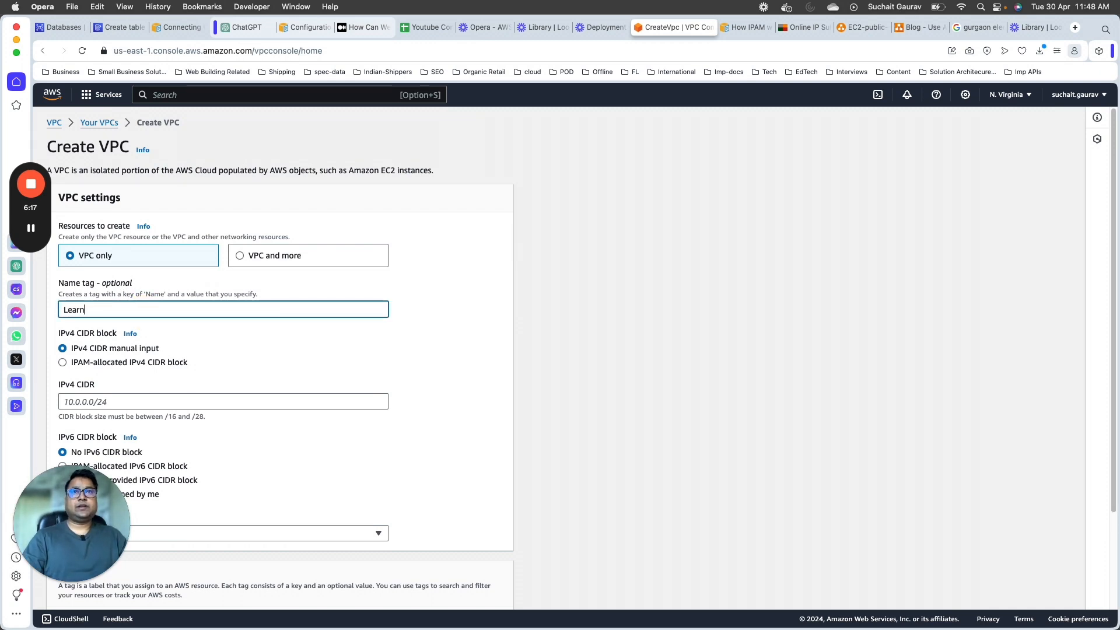
text(ingLectureVPC)
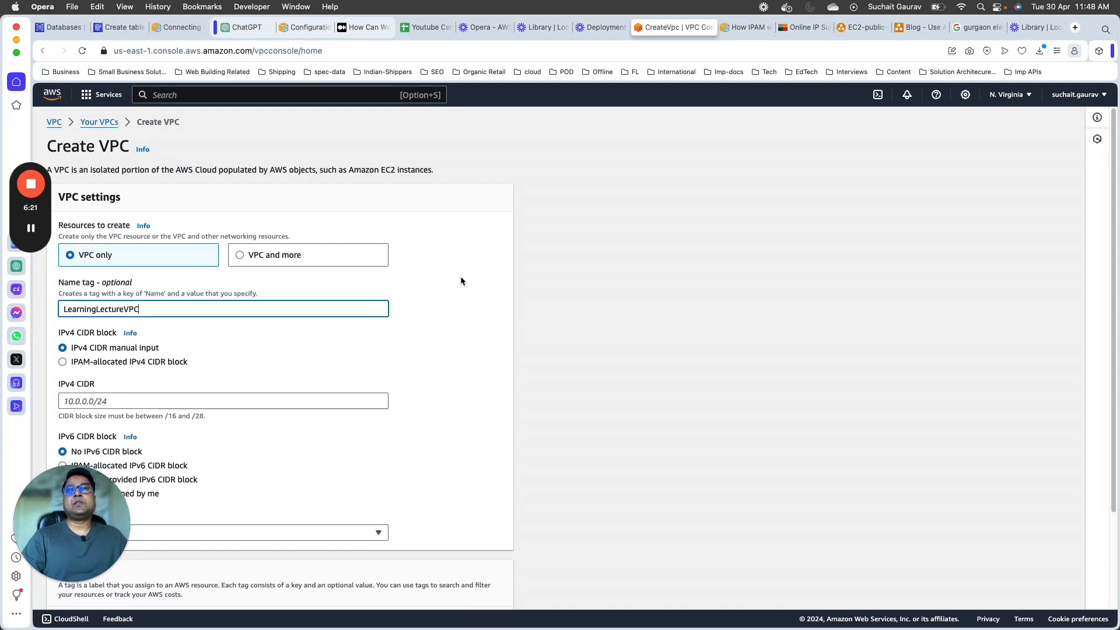
- Set the new VPC's IPv4 CIDR to 10.0.0.0/24
scroll(460, 282, down, 3)
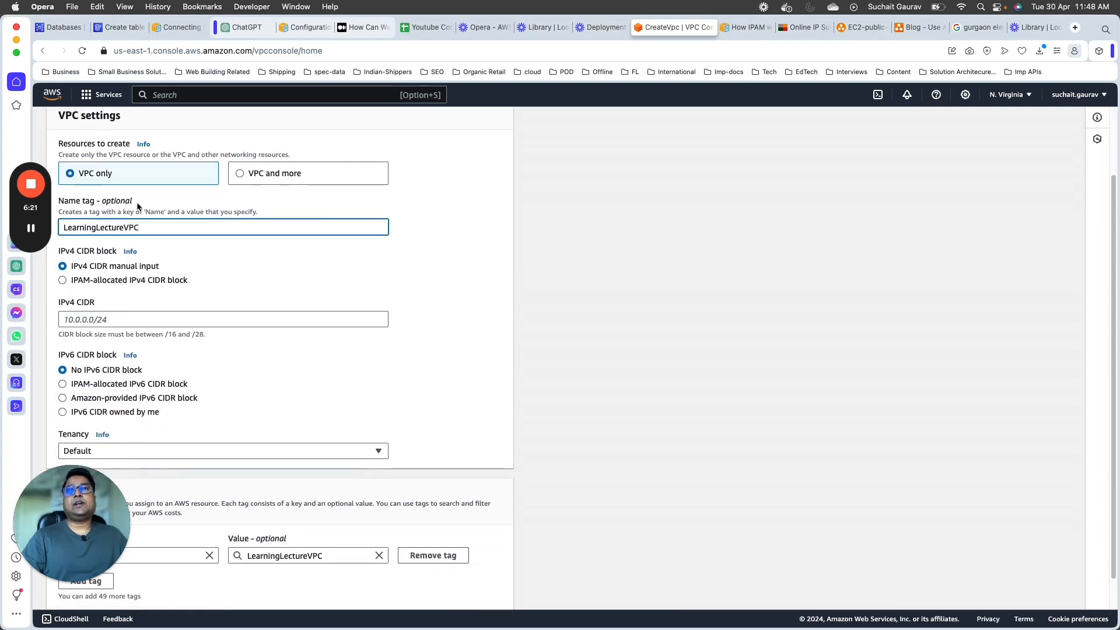
click(366, 319)
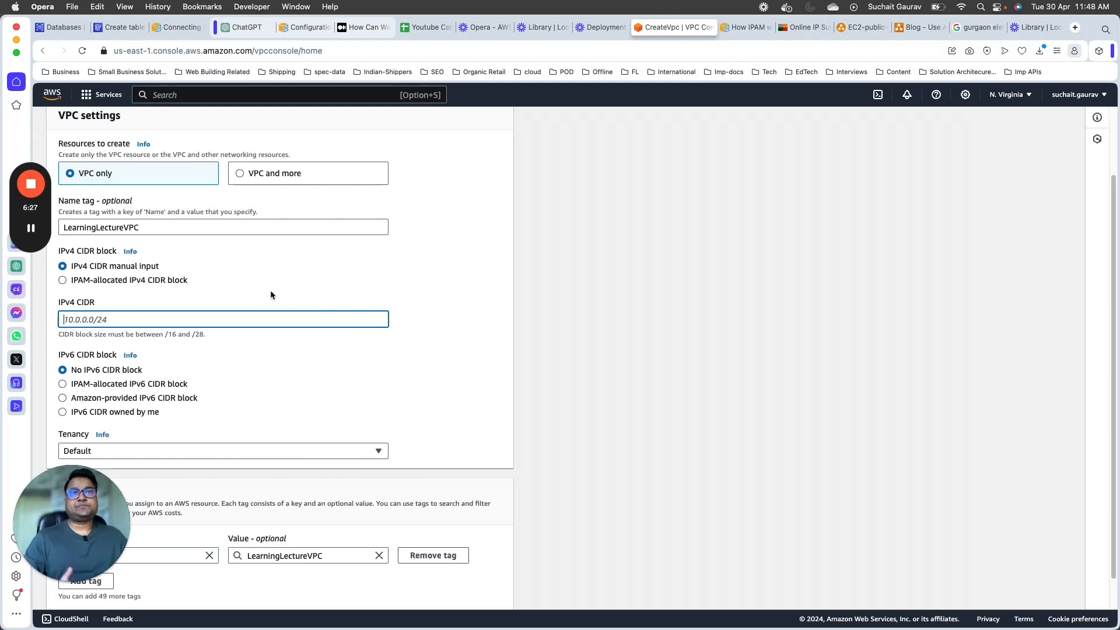
text(10.0.0)
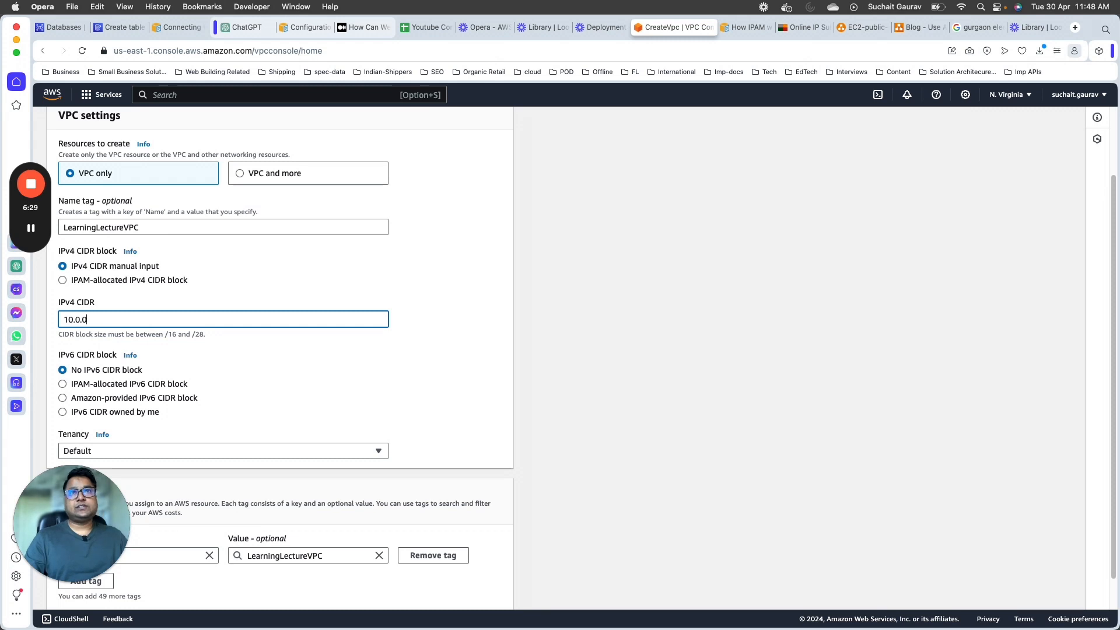
text(0/24)
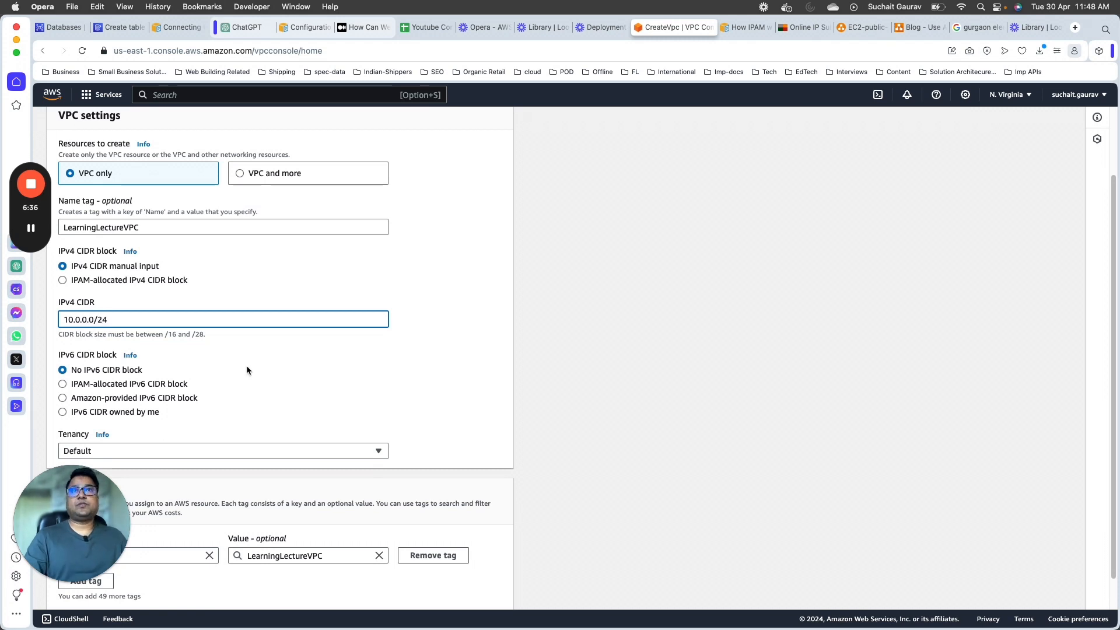
click(246, 370)
scroll(534, 340, down, 1)
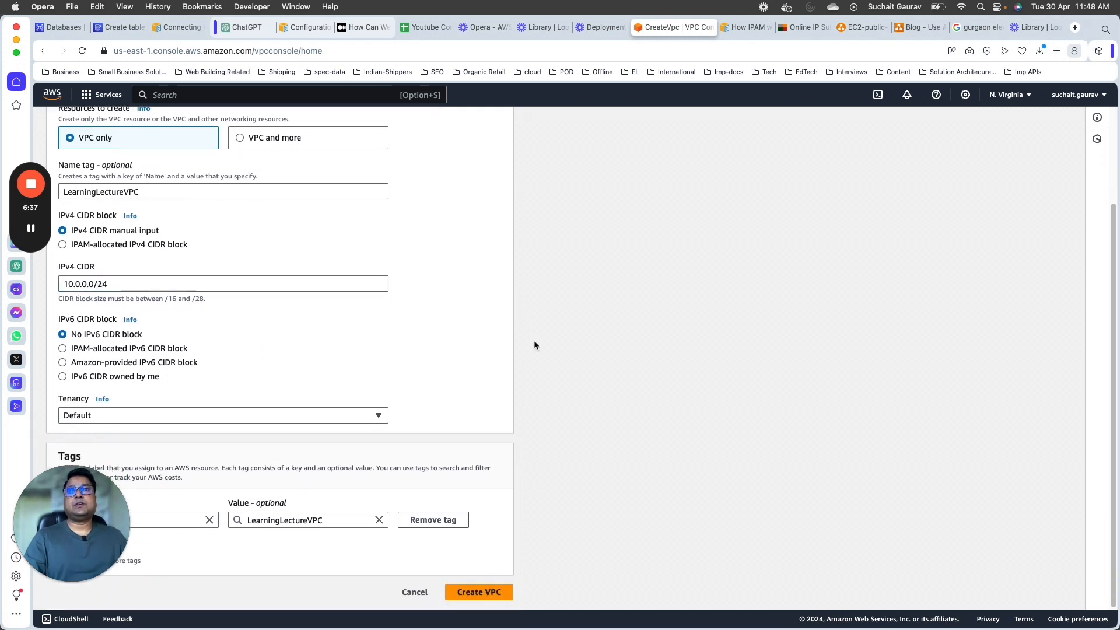
- Preview the VPC and more option, return to VPC only and create the LearningLectureVPC
scroll(407, 335, up, 3)
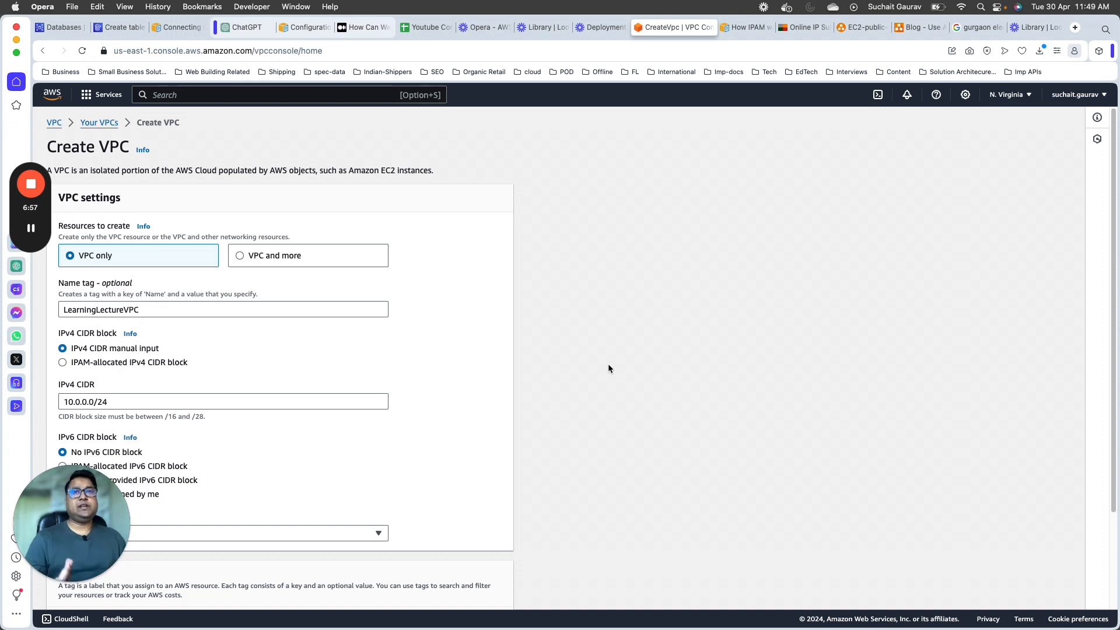
scroll(607, 364, down, 1)
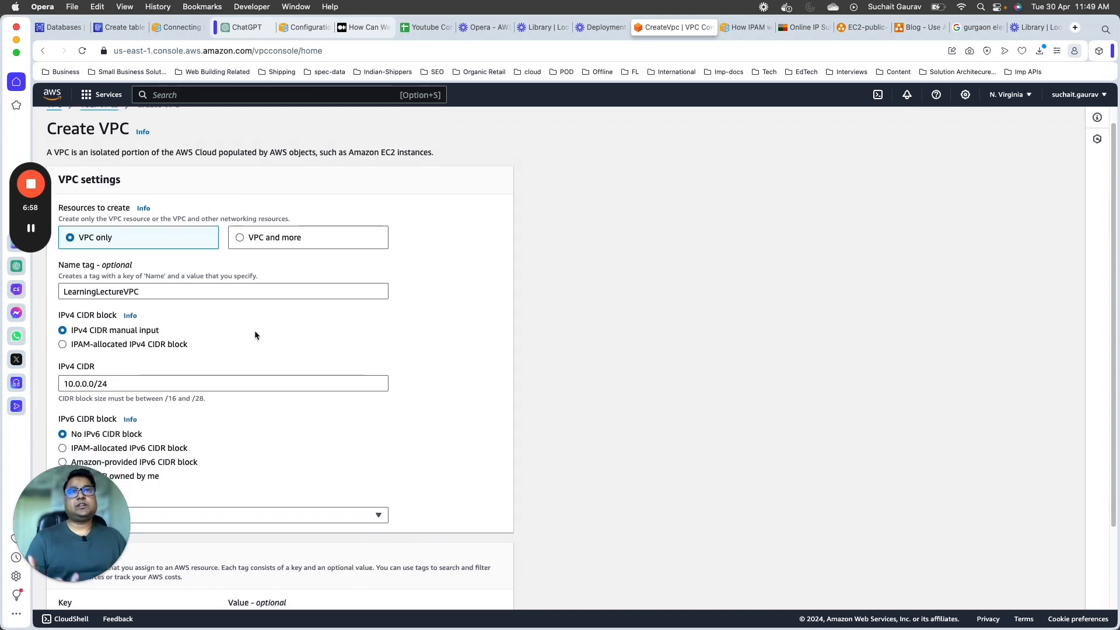
click(127, 382)
scroll(559, 386, down, 5)
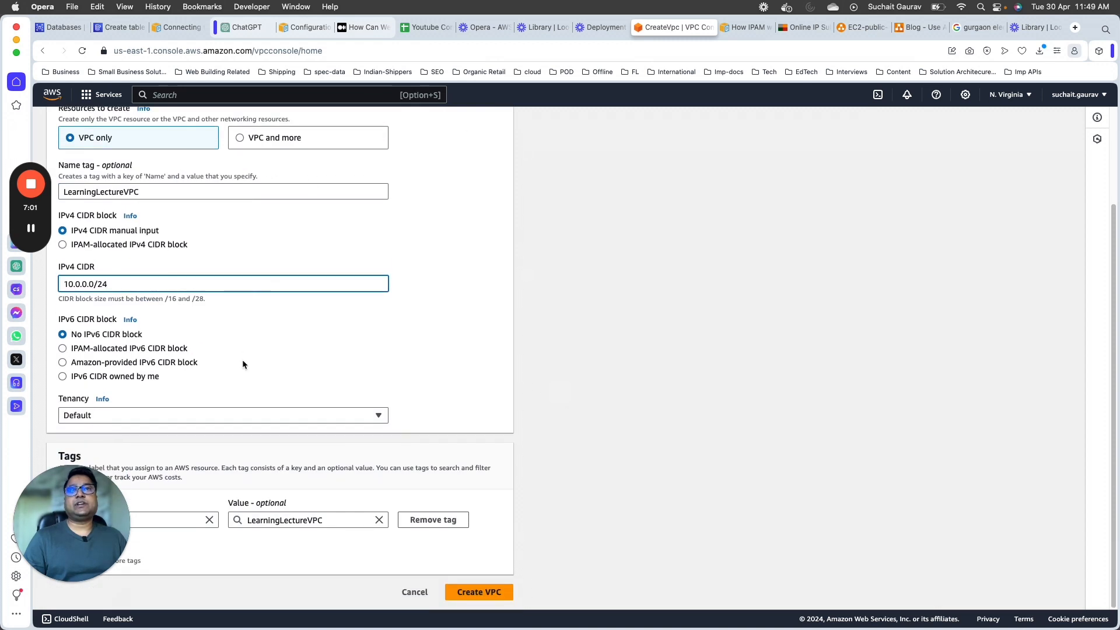
scroll(299, 345, up, 6)
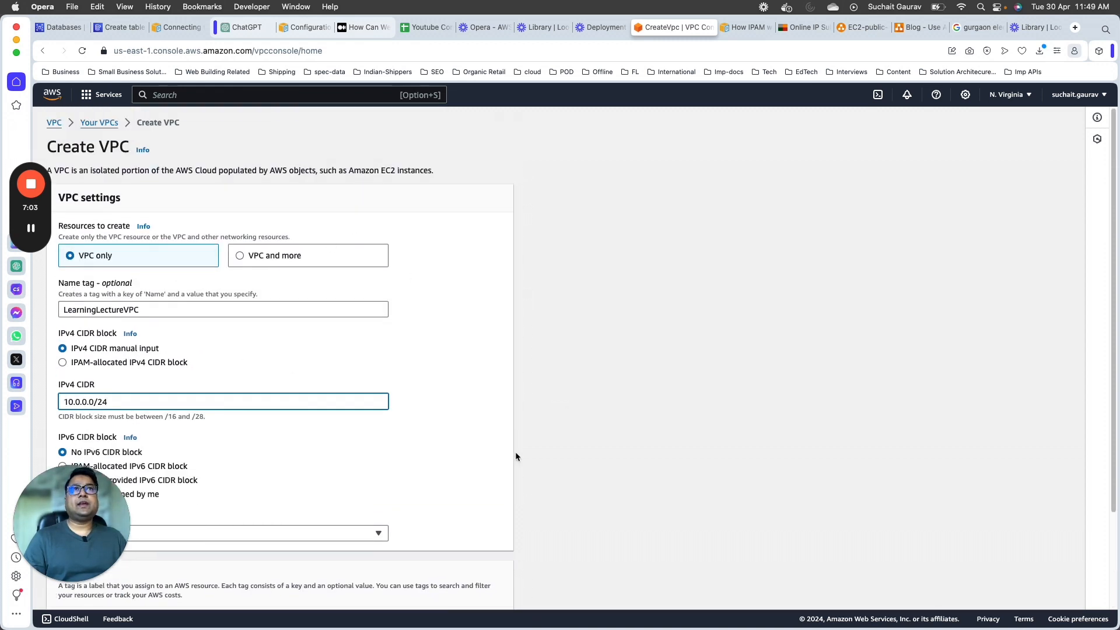
scroll(516, 456, down, 5)
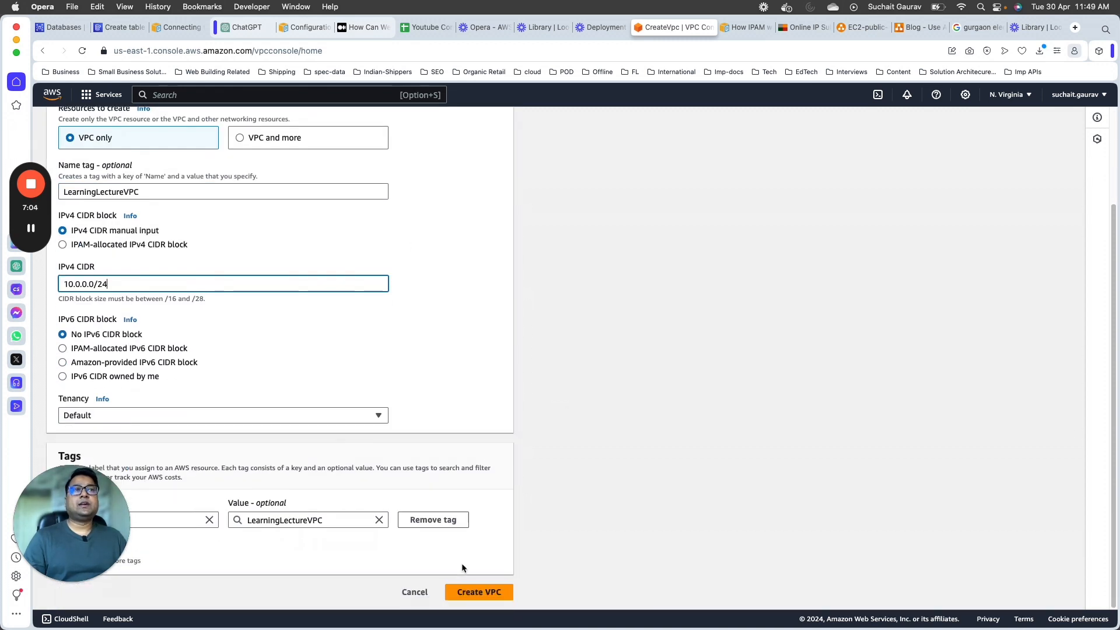
click(262, 142)
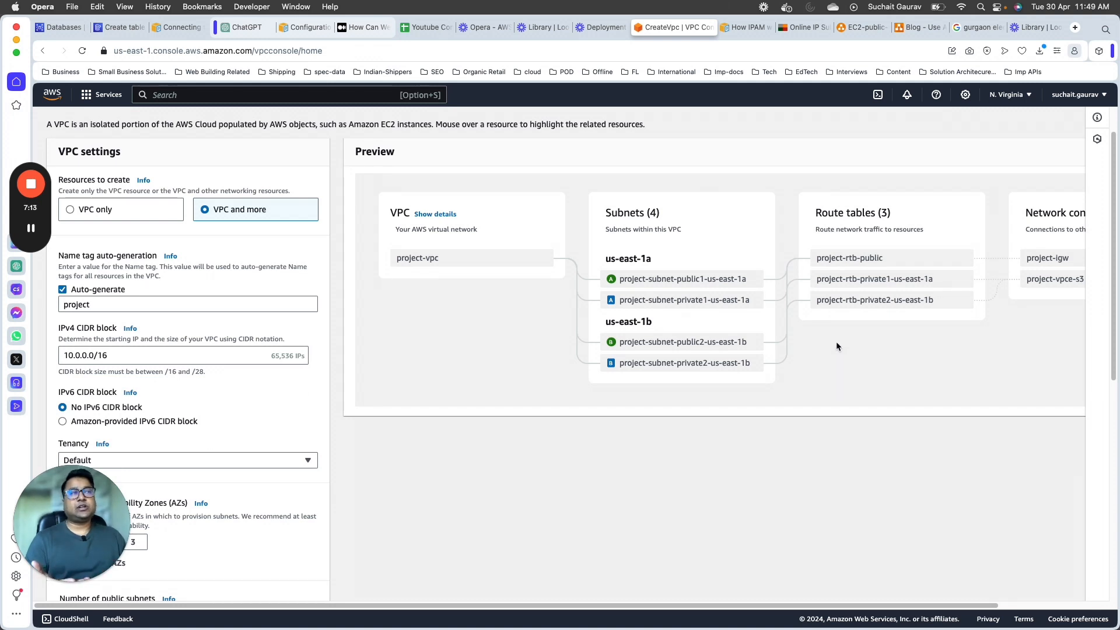
click(108, 209)
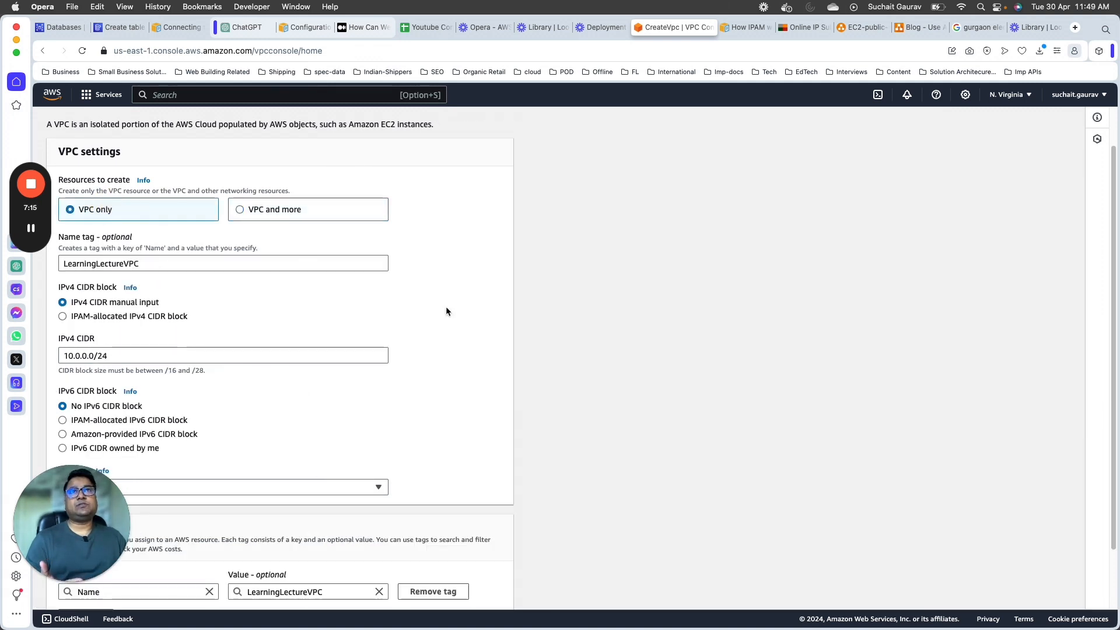
scroll(445, 306, down, 2)
click(477, 594)
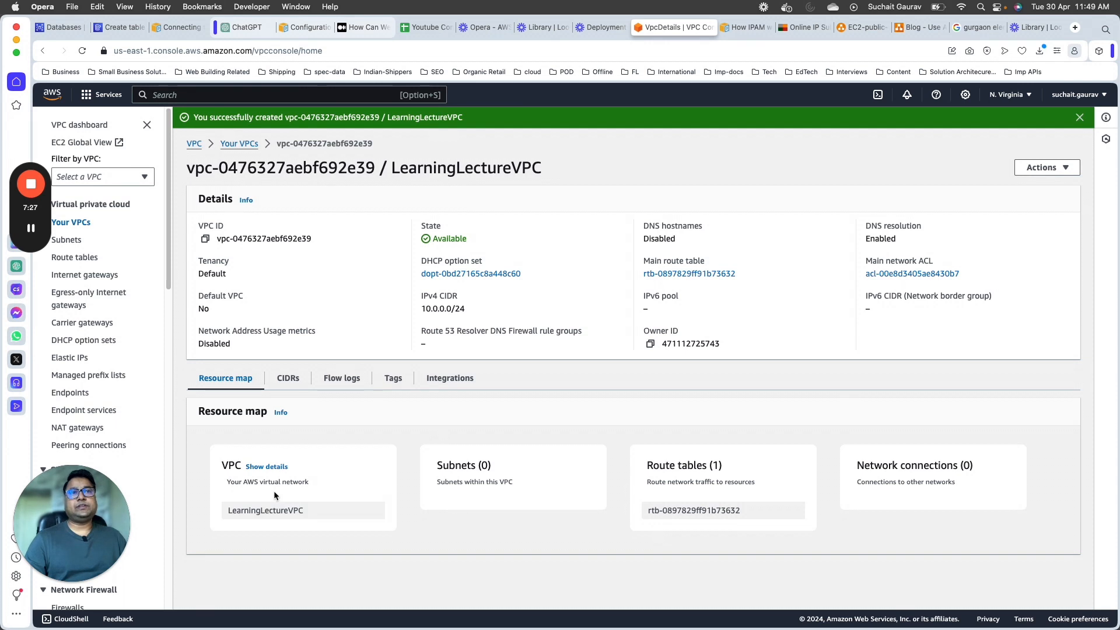
- Open the new VPC's route table from its resource map and examine the route's destination, target and status
triple_click(666, 465)
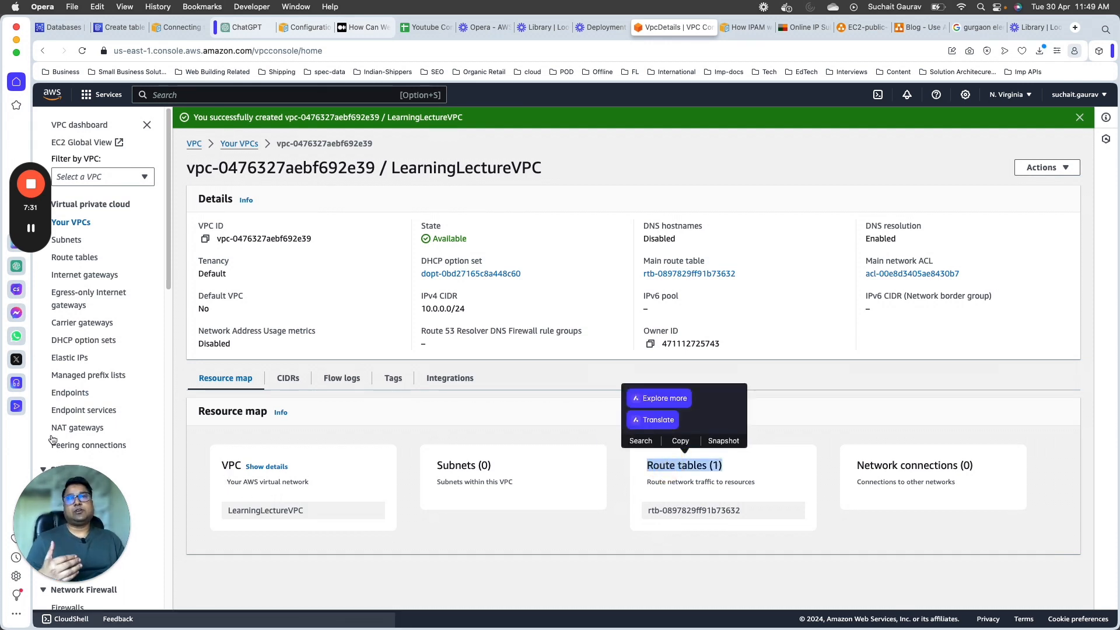
drag(85, 498, 1039, 494)
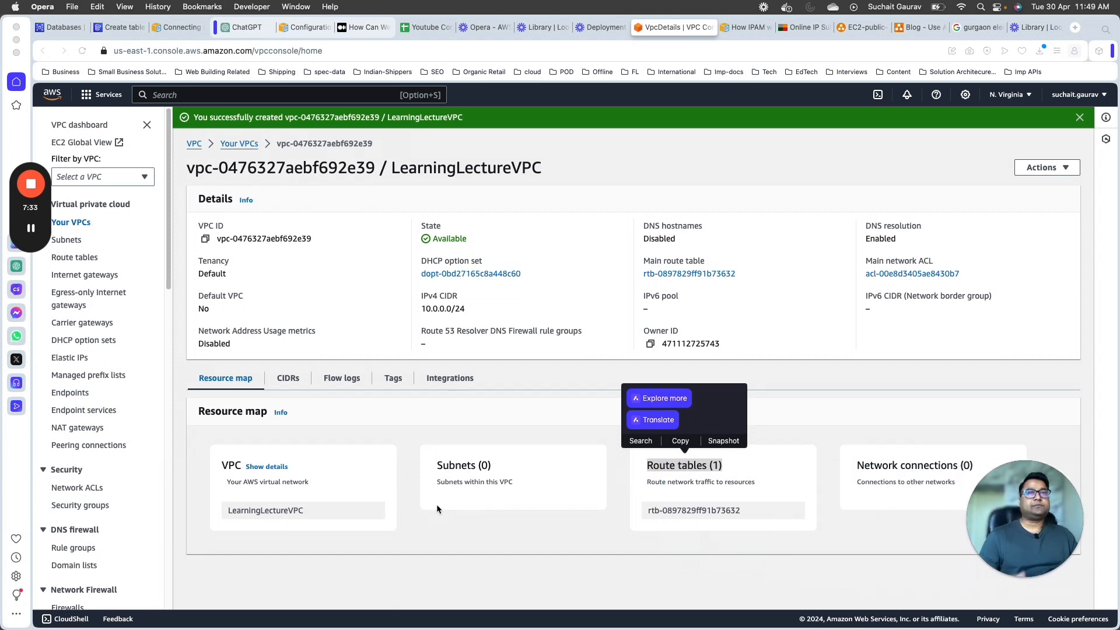
click(793, 511)
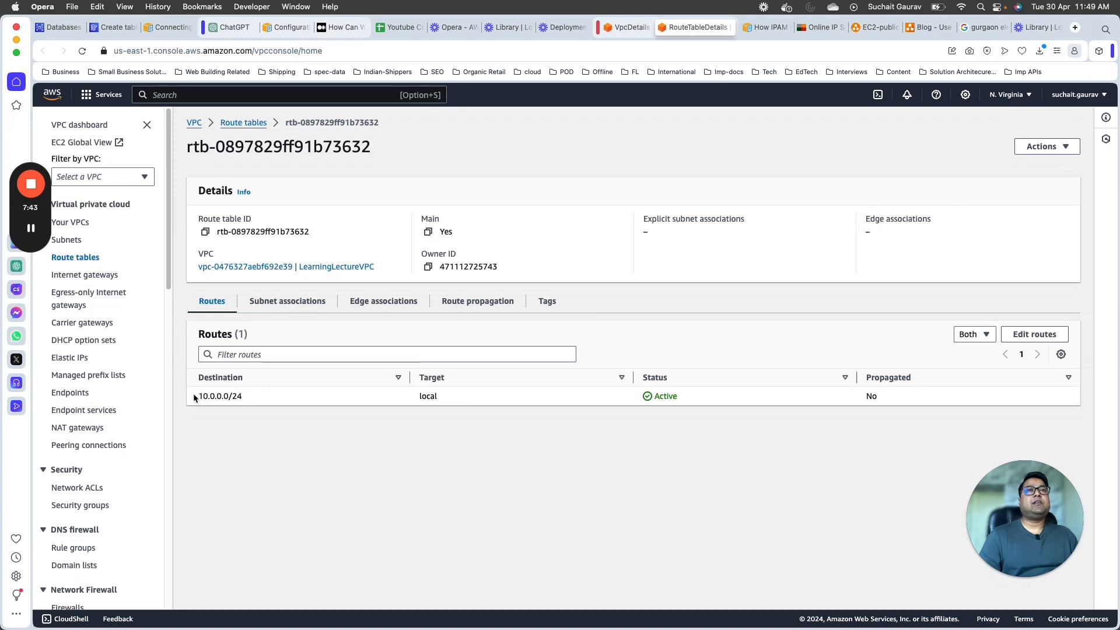
drag(194, 397, 263, 396)
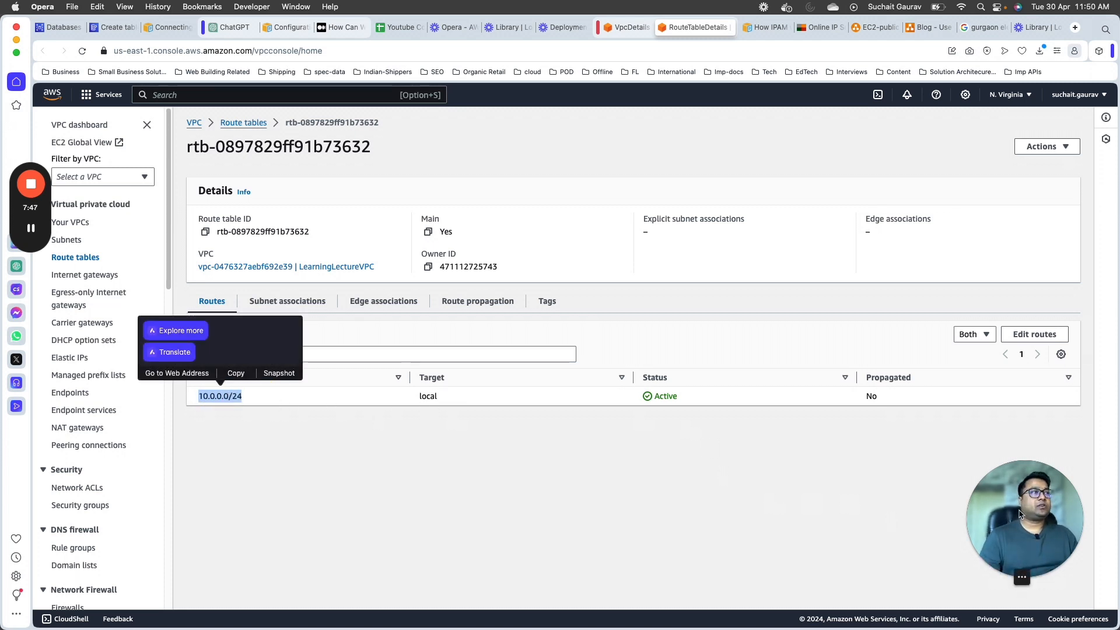
drag(1020, 514, 82, 519)
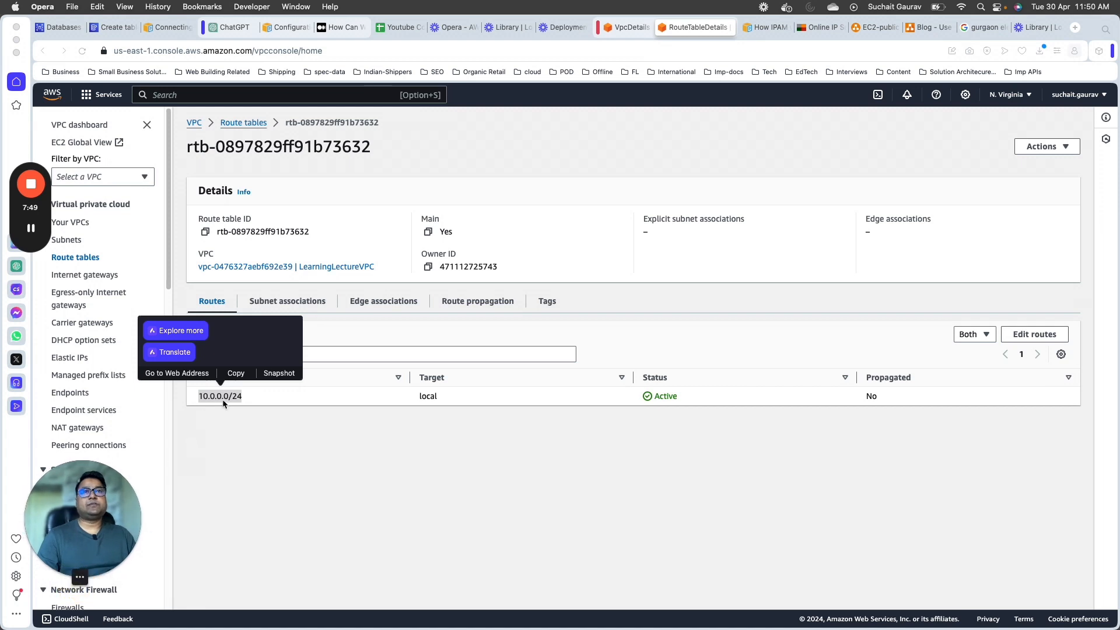
click(224, 403)
click(222, 399)
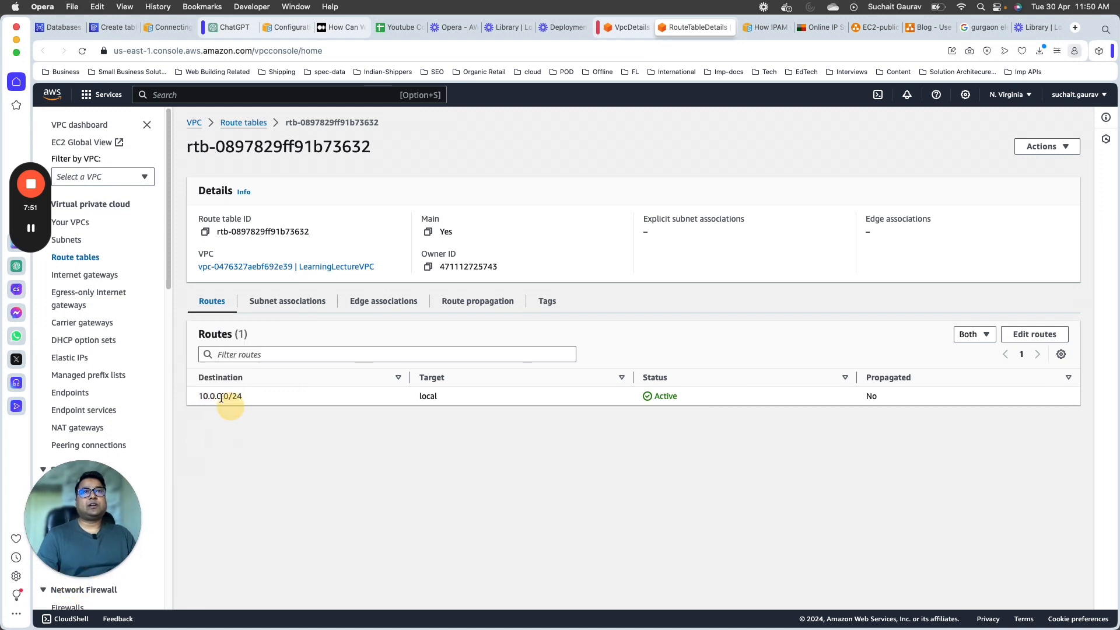
triple_click(222, 399)
double_click(428, 396)
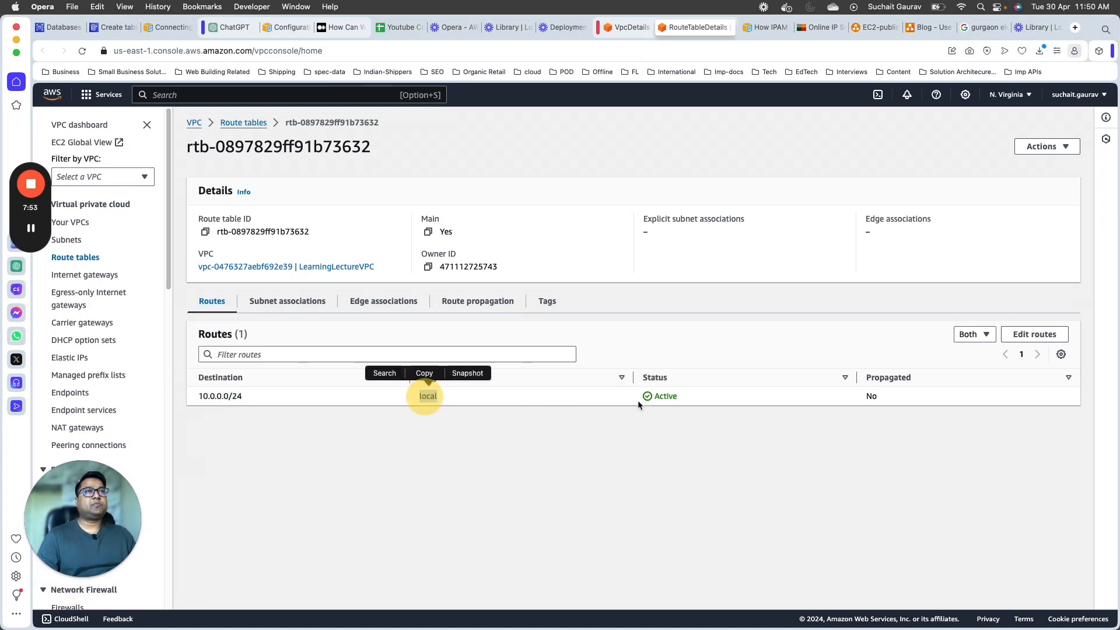
double_click(666, 396)
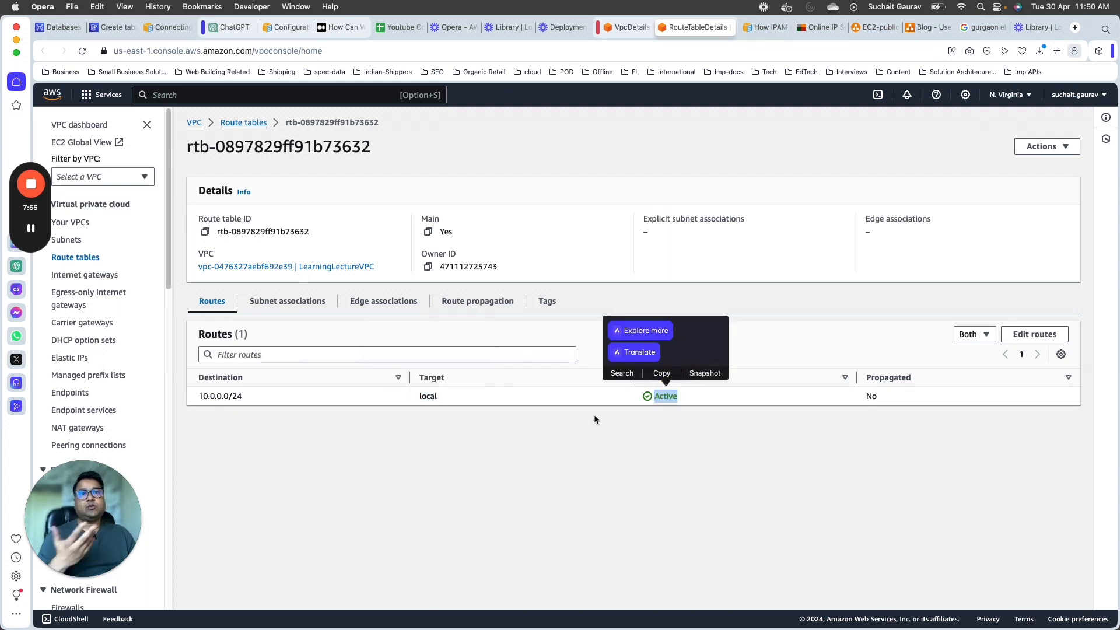
- Return to the list of VPCs through the VPC dashboard and open the details of LearningLectureVPC
click(194, 122)
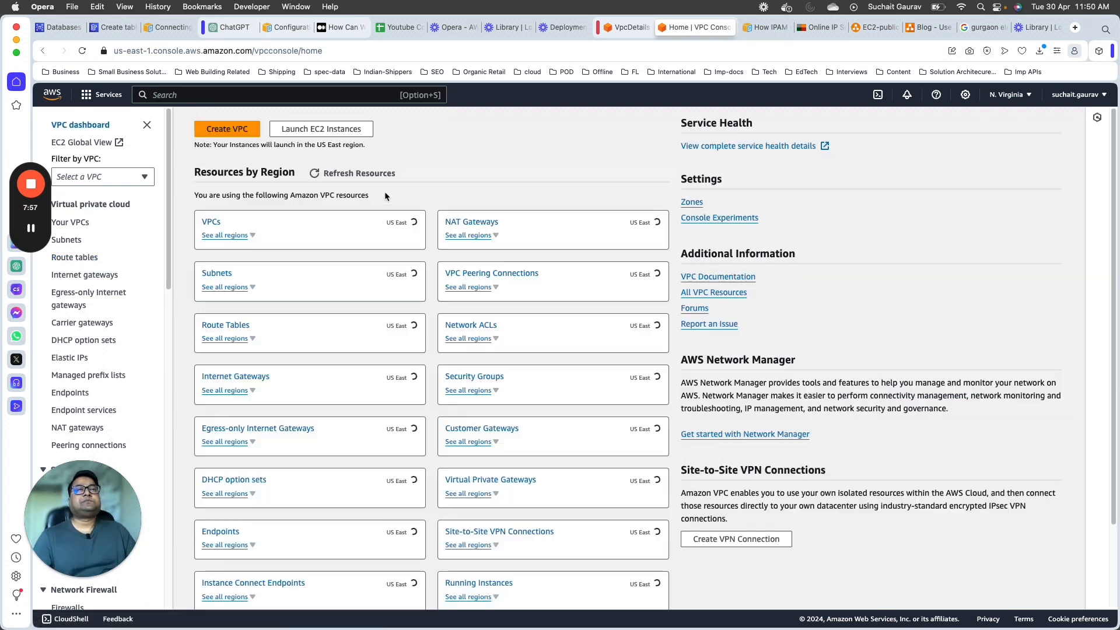
click(210, 223)
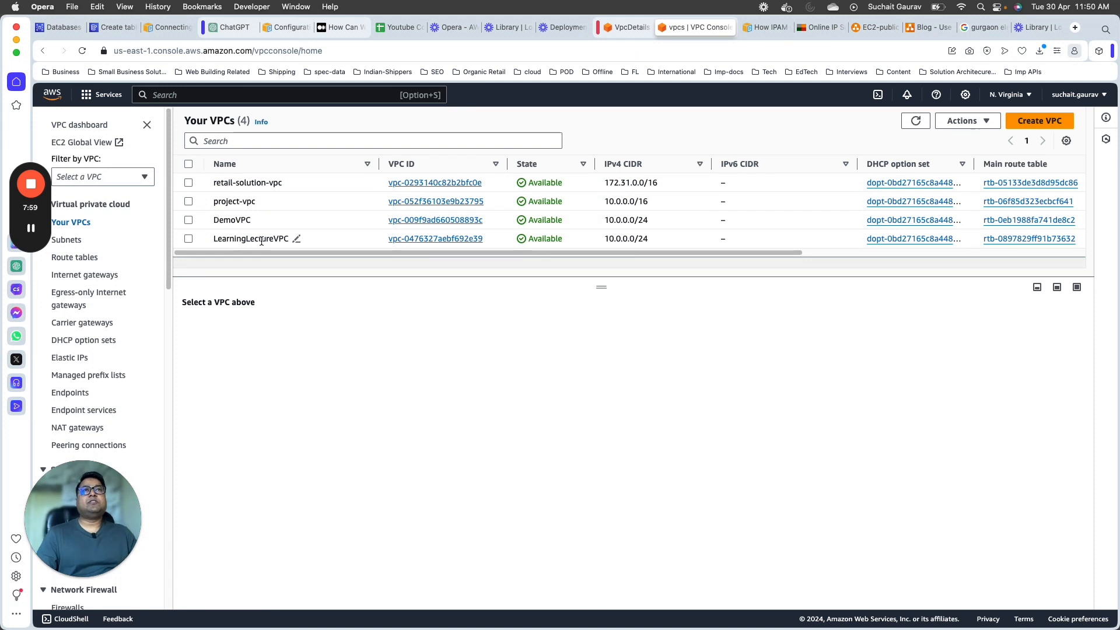
click(420, 239)
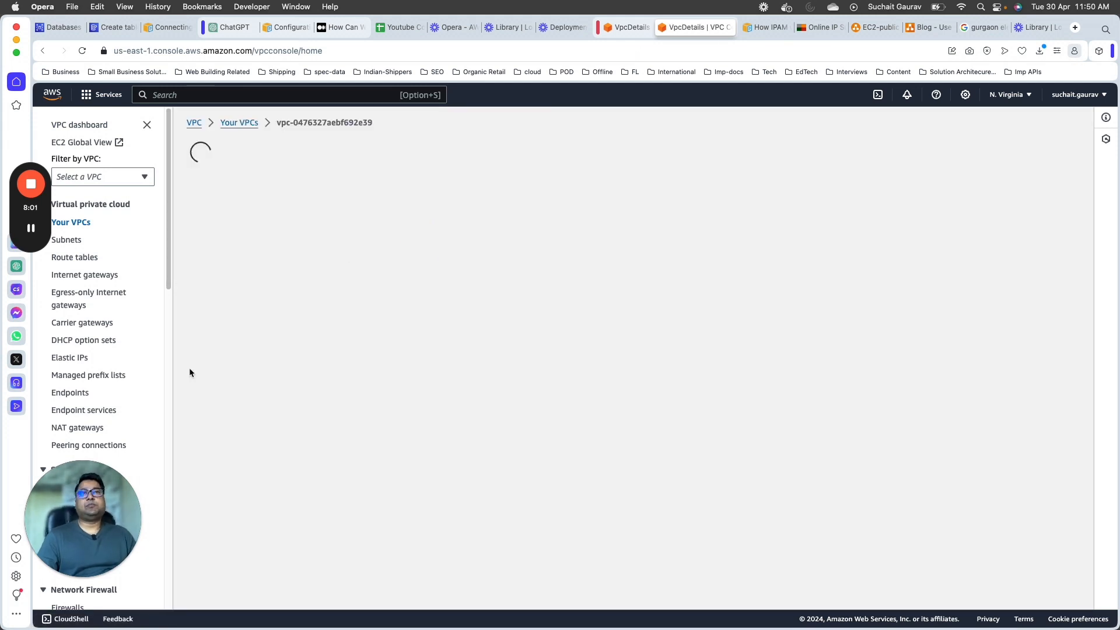
- Start creating a subnet in LearningLectureVPC and name it PublicSubnet
click(79, 242)
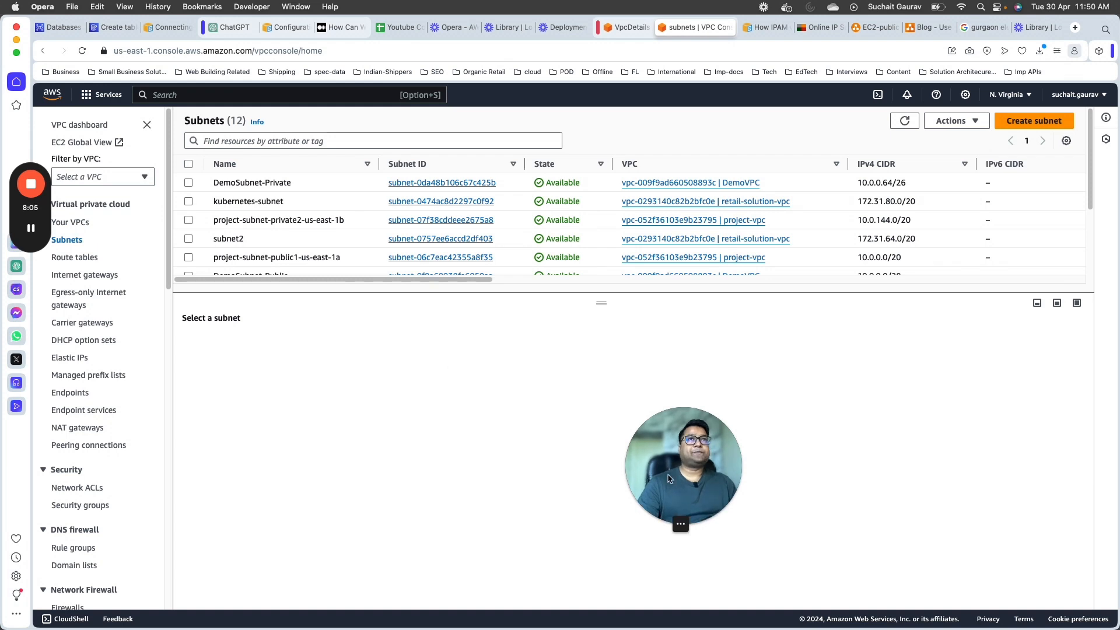
drag(669, 479, 982, 196)
click(1048, 121)
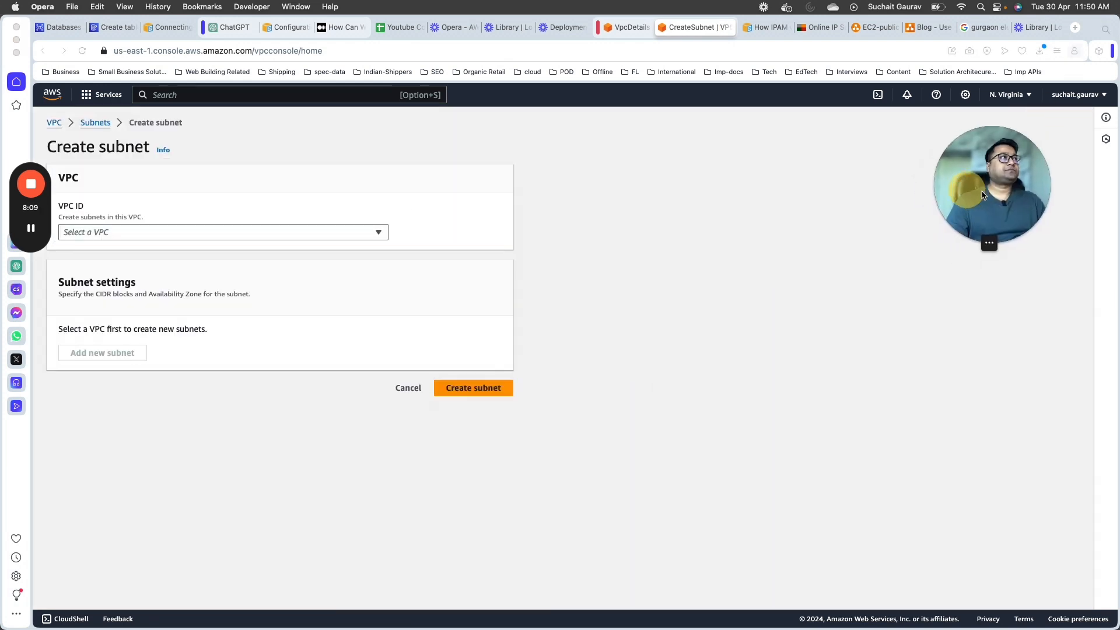
click(212, 232)
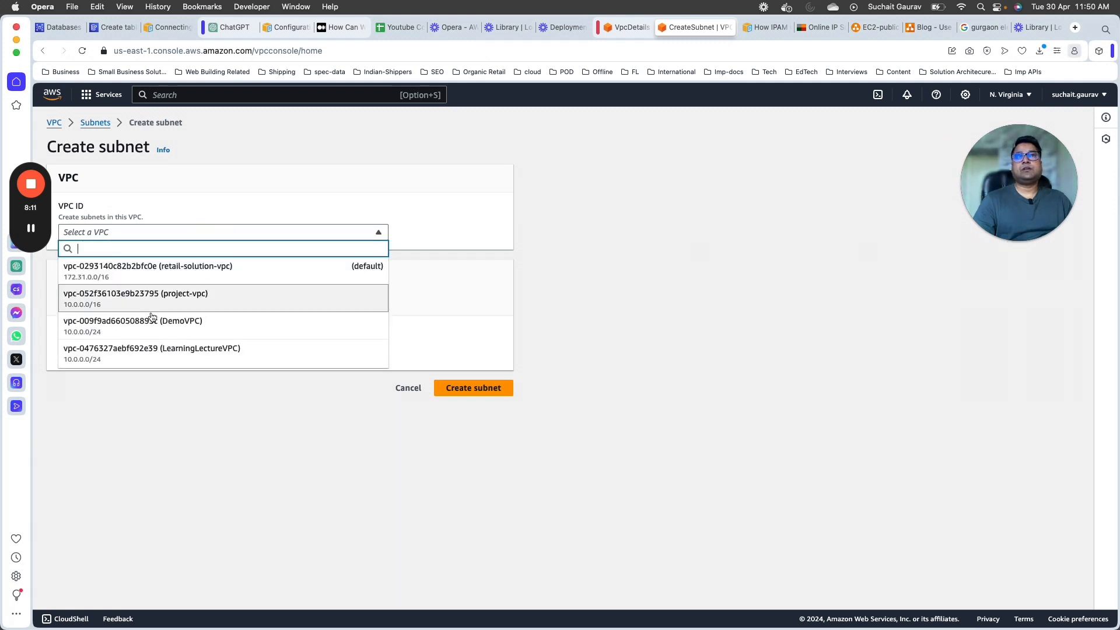
click(117, 352)
click(124, 462)
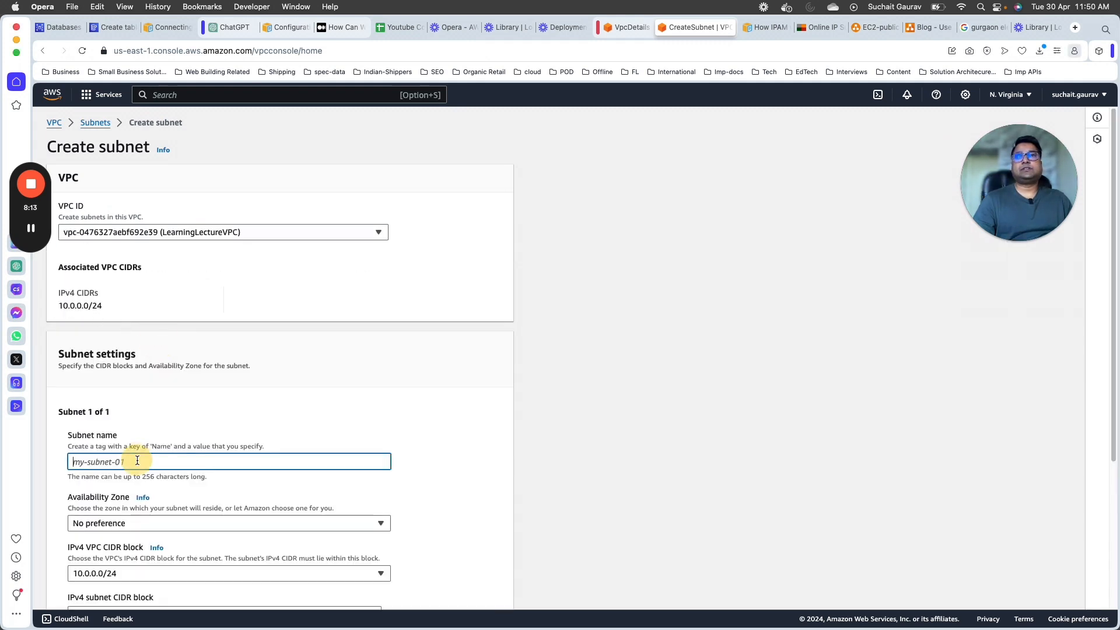
text(PublicSubne)
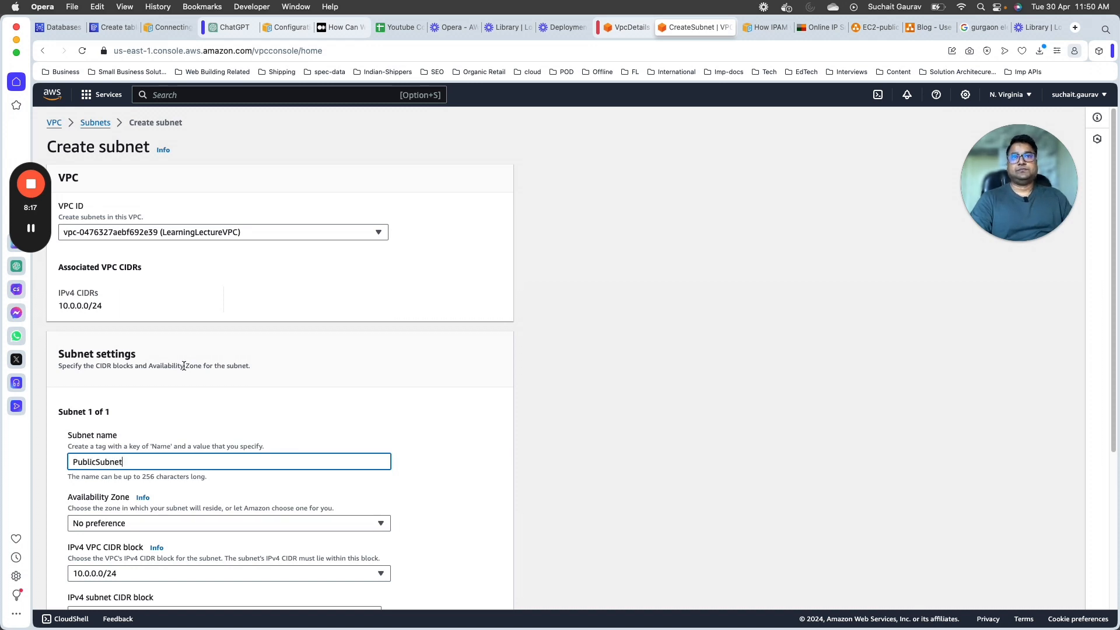
text(t)
- Set the subnet's IPv4 subnet CIDR block to 10.0.0.0/28 and create the subnet
scroll(194, 362, down, 2)
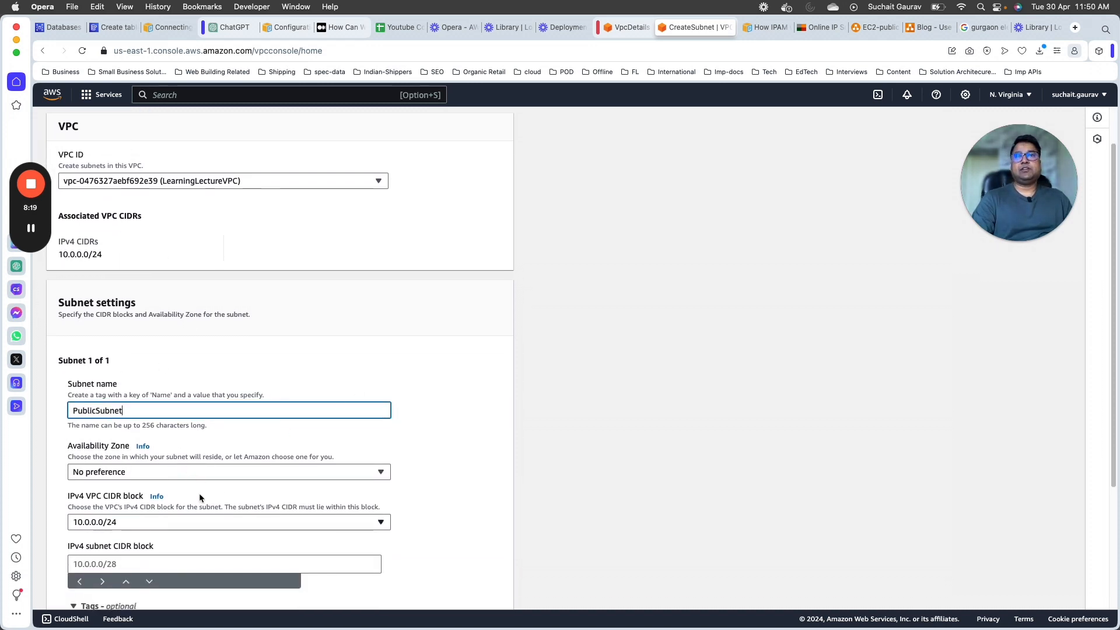
scroll(236, 376, down, 6)
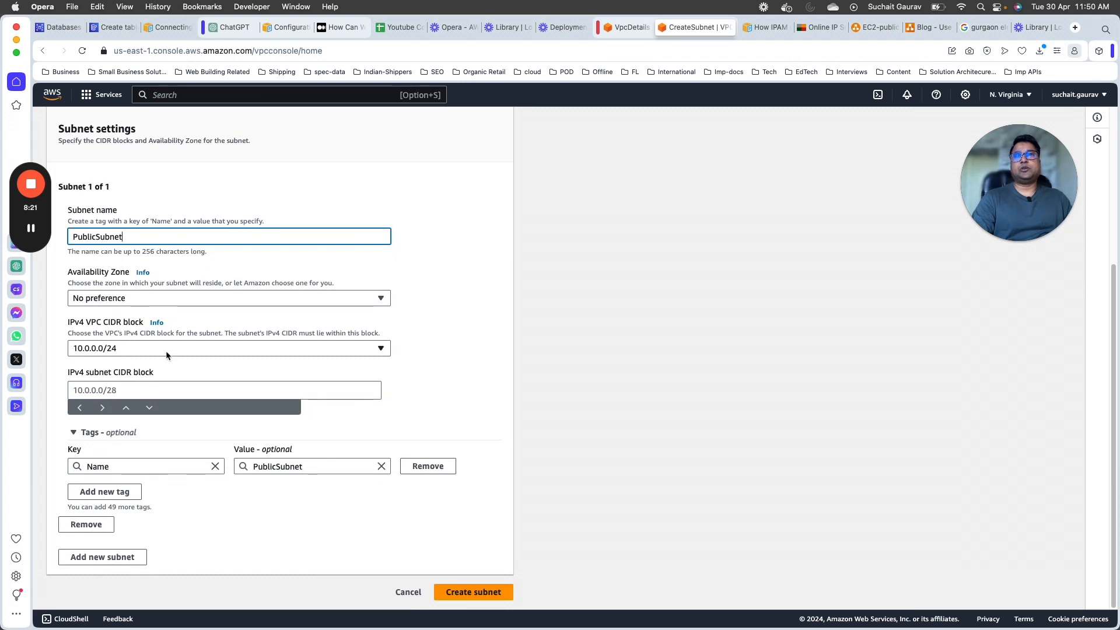
click(171, 353)
click(435, 326)
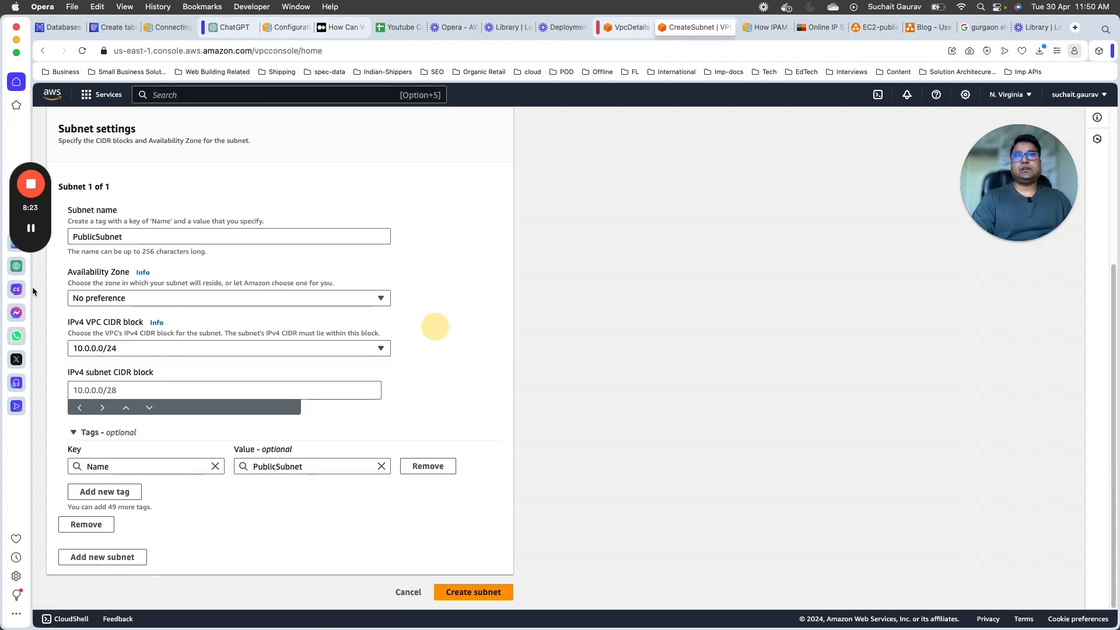
click(147, 354)
click(691, 335)
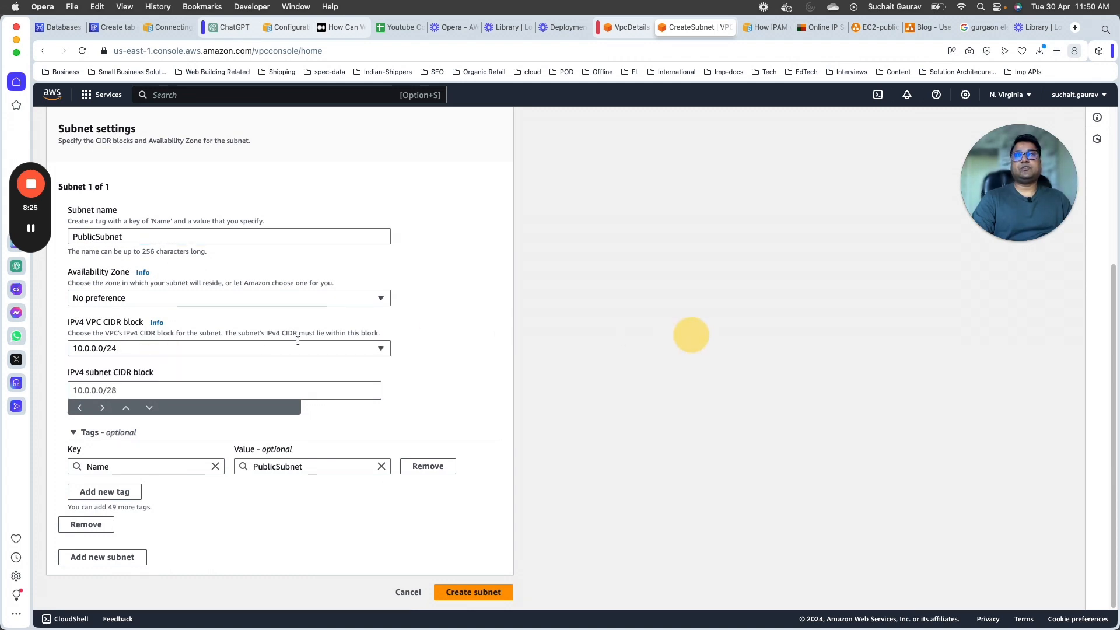
click(179, 392)
text(10)
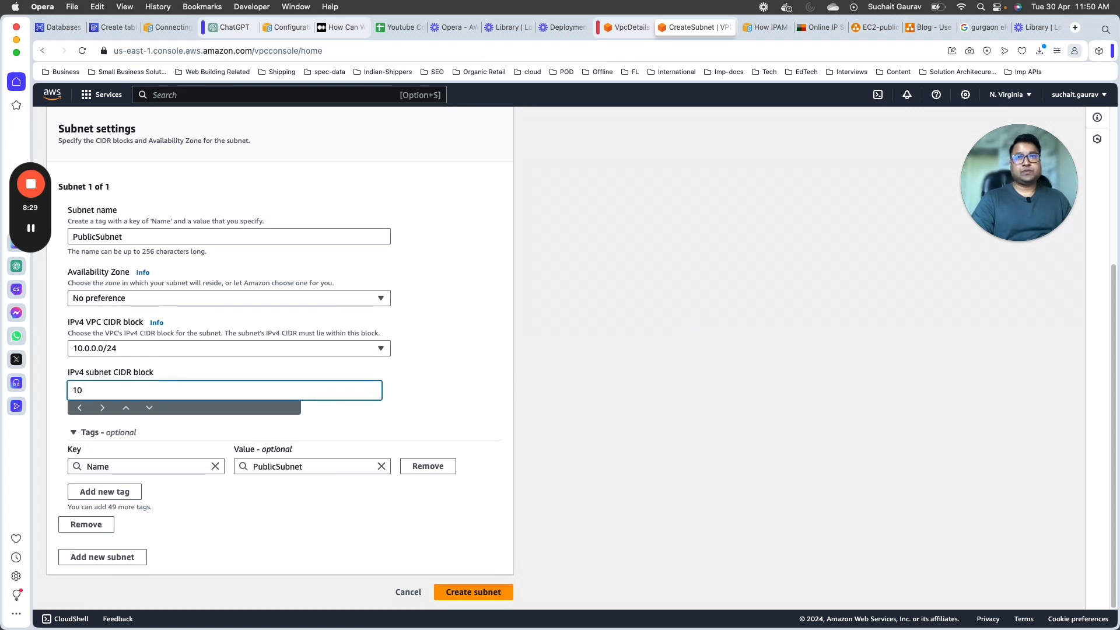
text(.0)
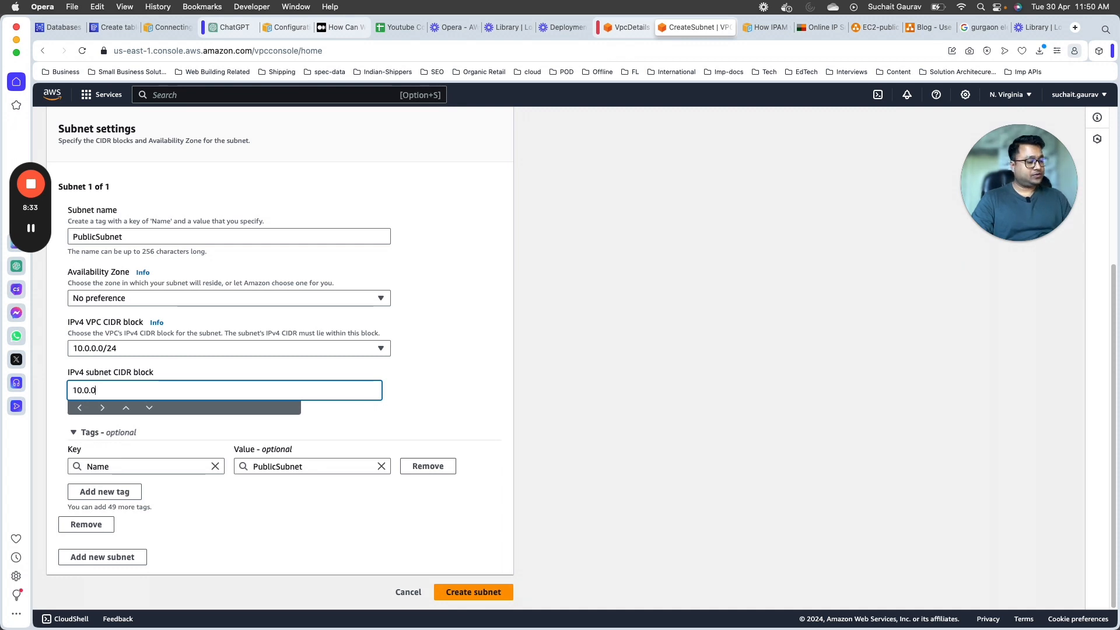
text(.0.0/28)
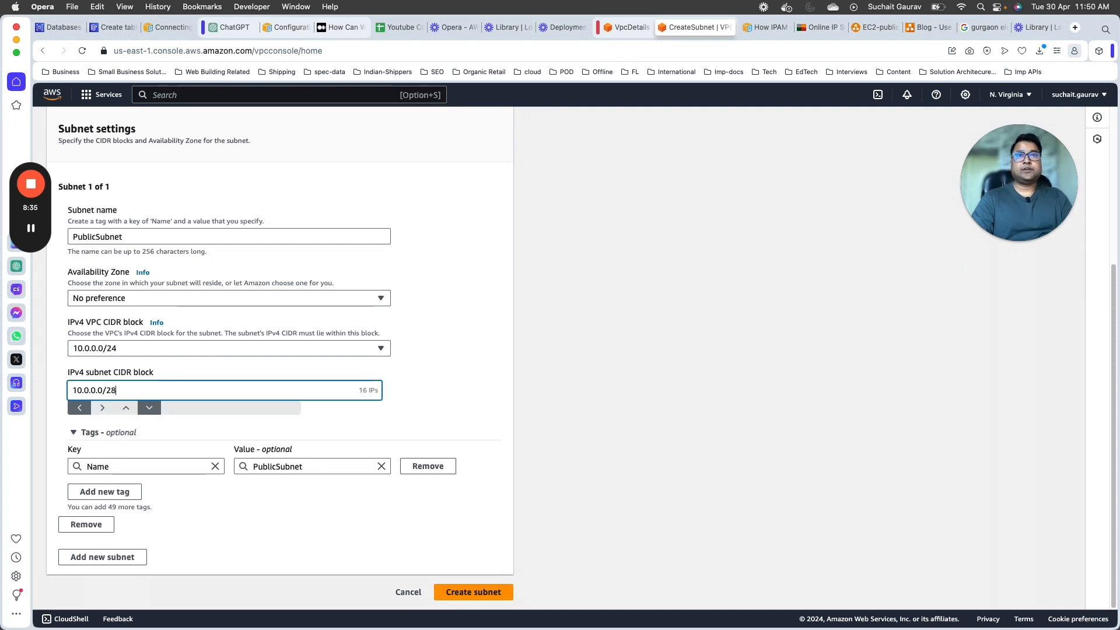
click(447, 328)
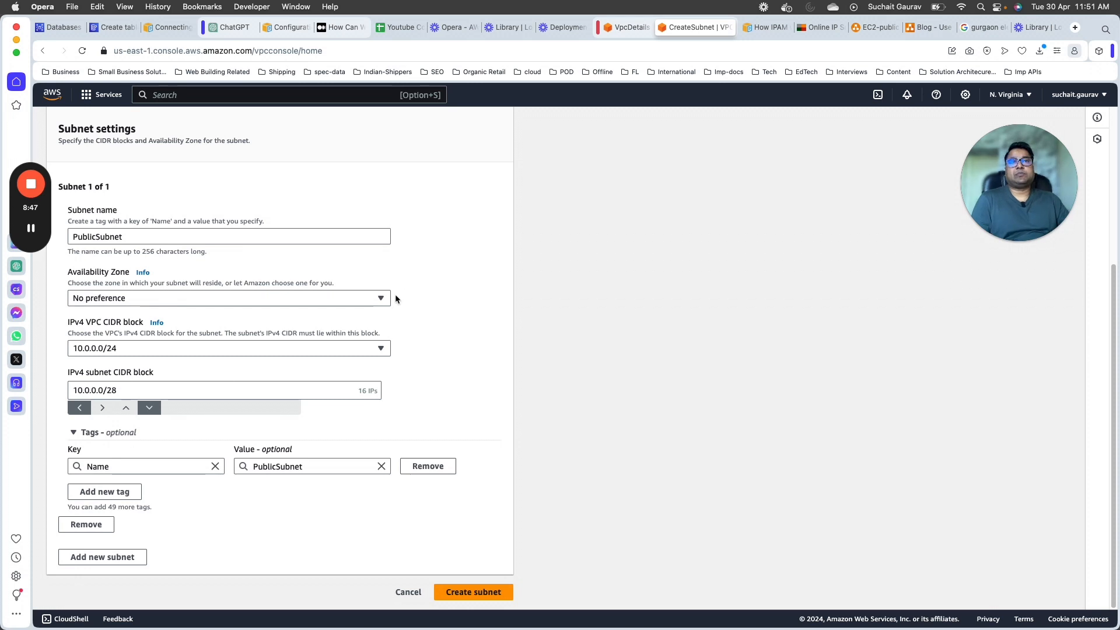
click(498, 591)
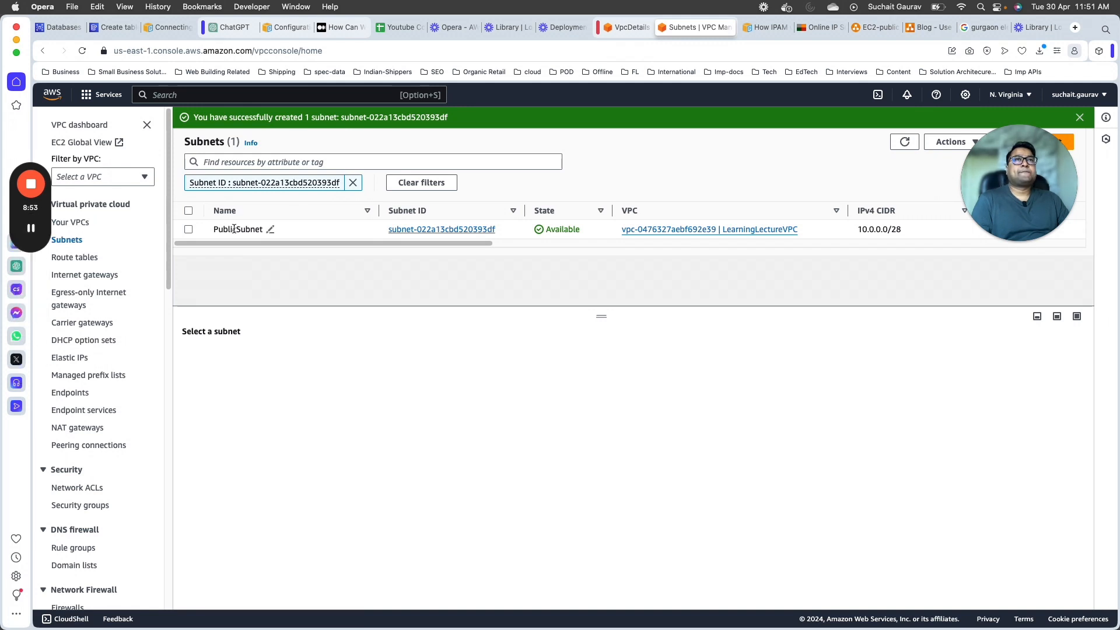
- Open the details of PublicSubnet and review its VPC, route table and addressing information
click(485, 231)
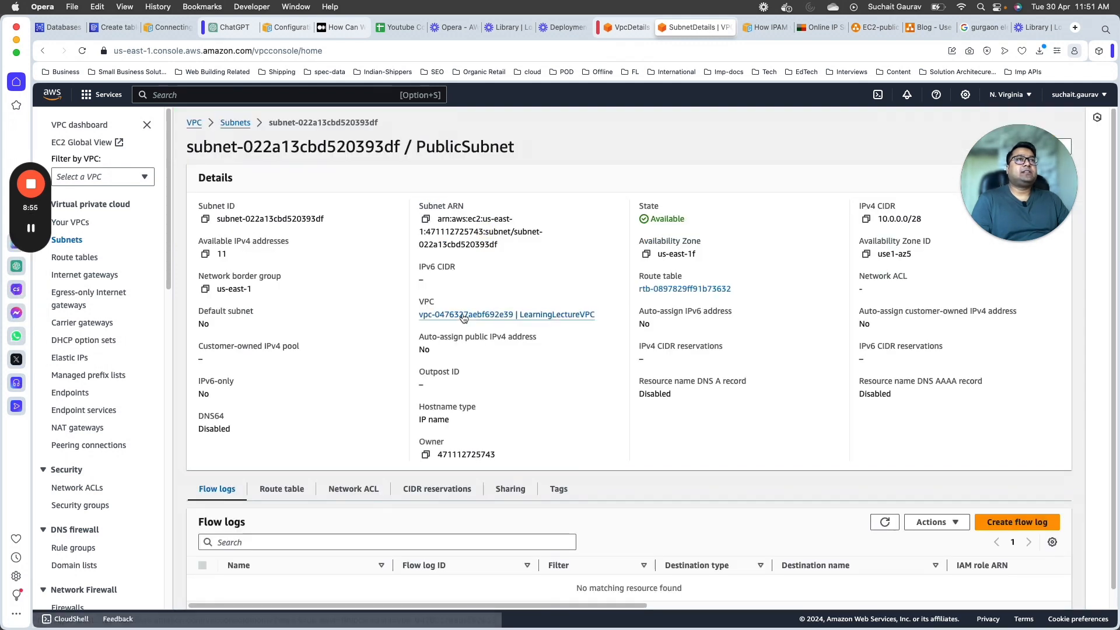
scroll(570, 359, down, 1)
scroll(330, 421, up, 1)
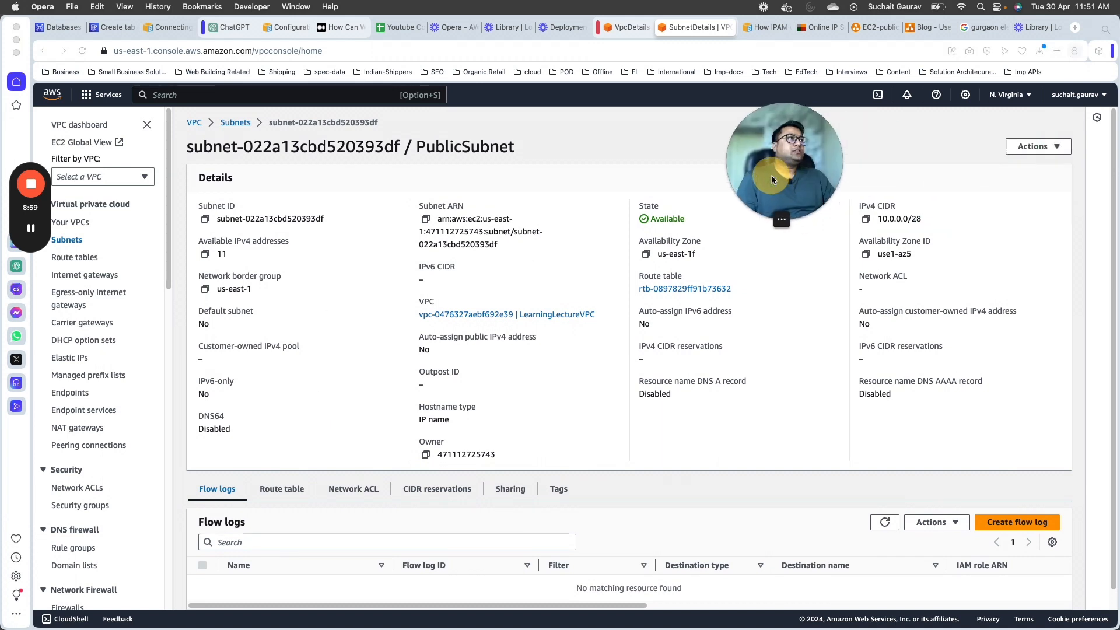
- Open the details of LearningLectureVPC from the list of VPCs and review the subnets and route tables in its resource map
click(1032, 149)
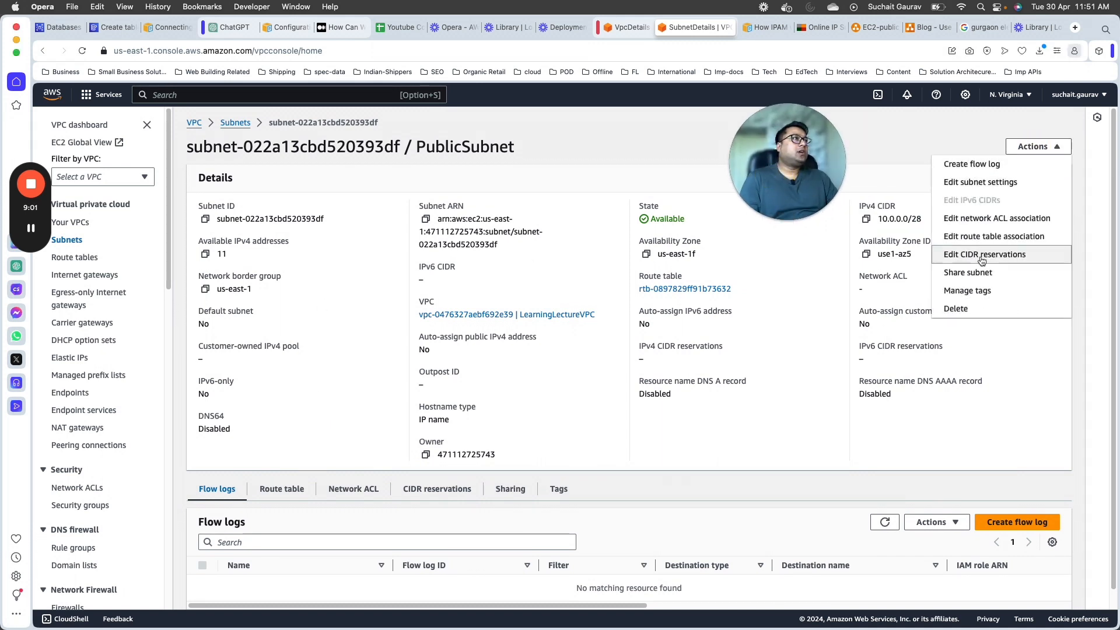
drag(834, 168, 901, 160)
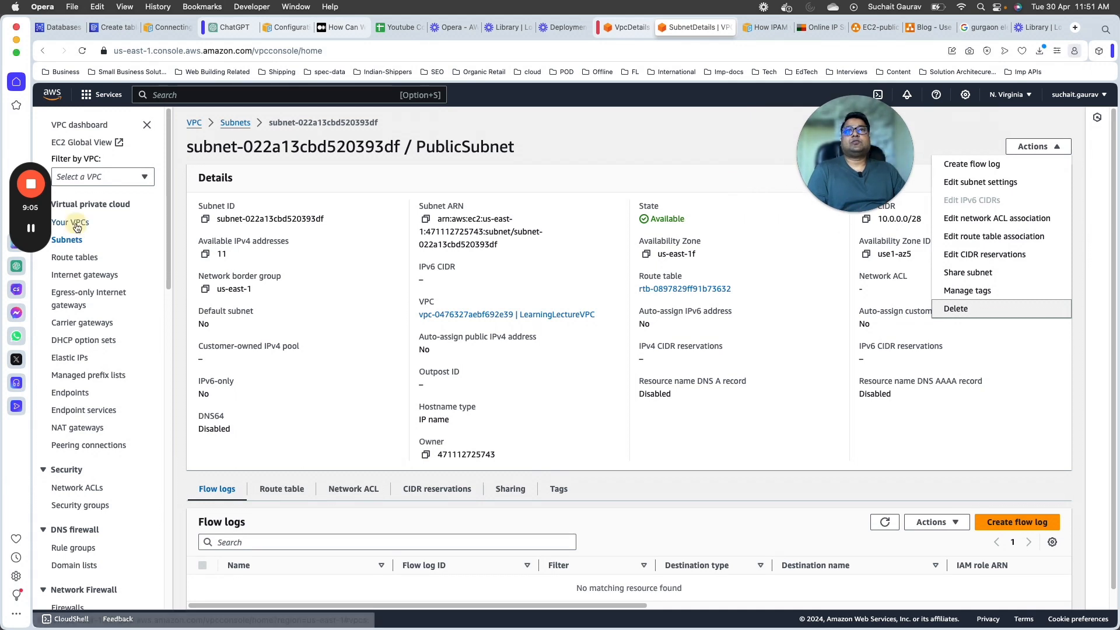
click(71, 223)
click(424, 239)
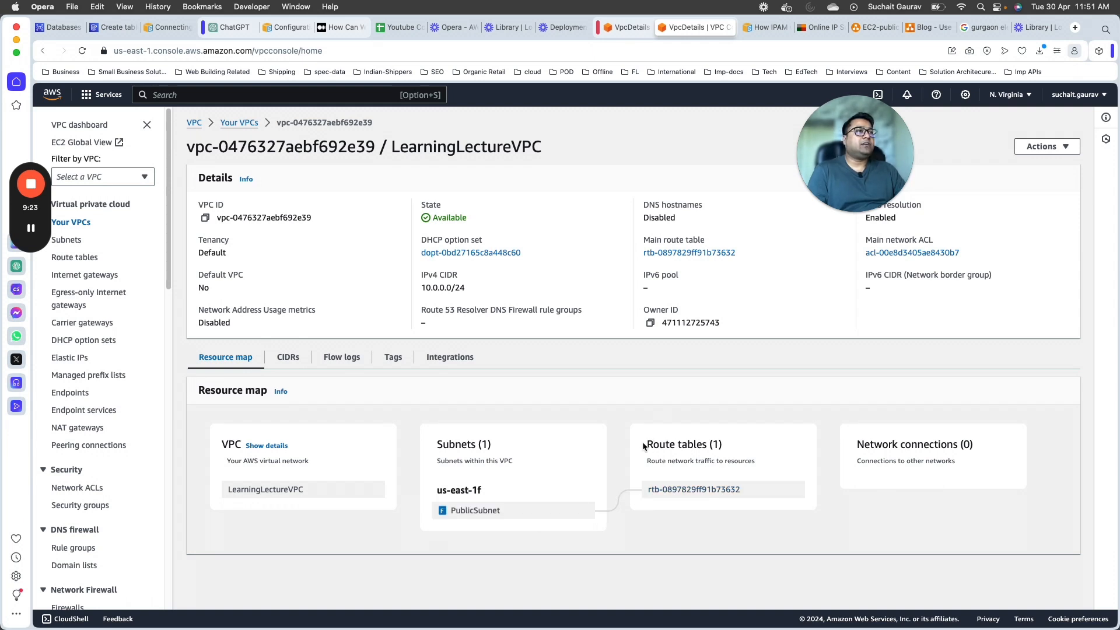
drag(644, 447, 676, 513)
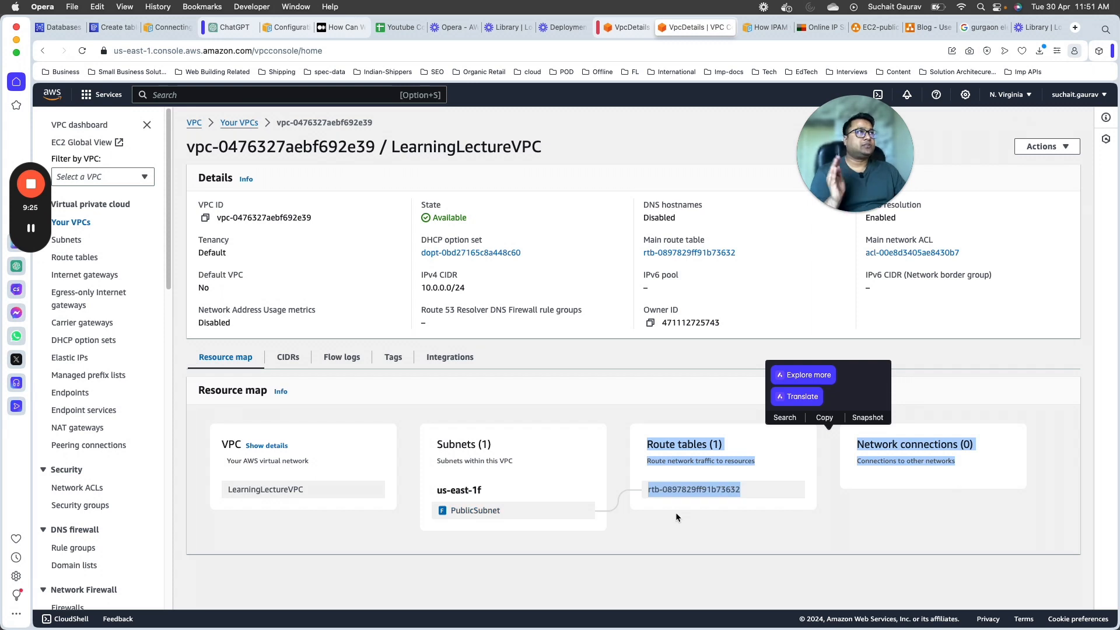
click(712, 538)
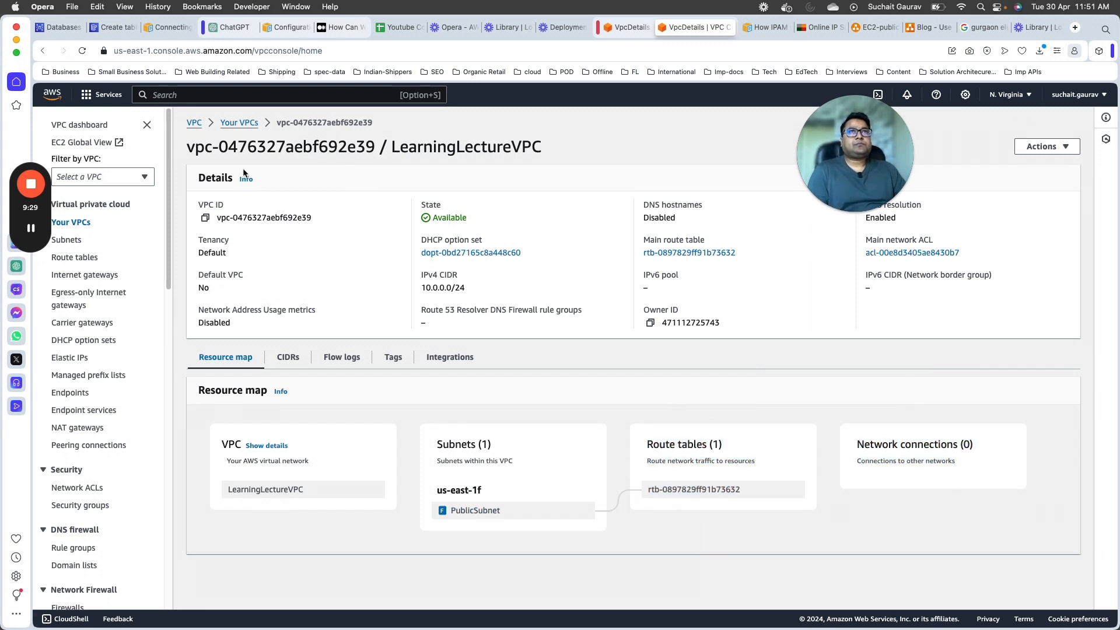
- List the subnets filtered by LearningLectureVPC and start creating another subnet in that VPC
click(124, 182)
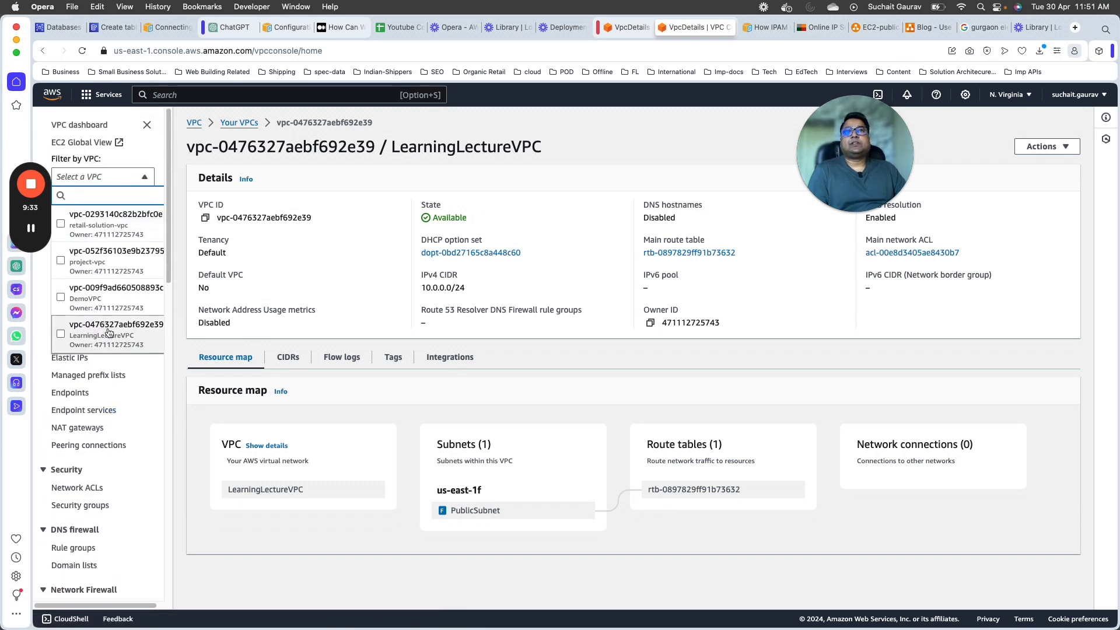
click(112, 337)
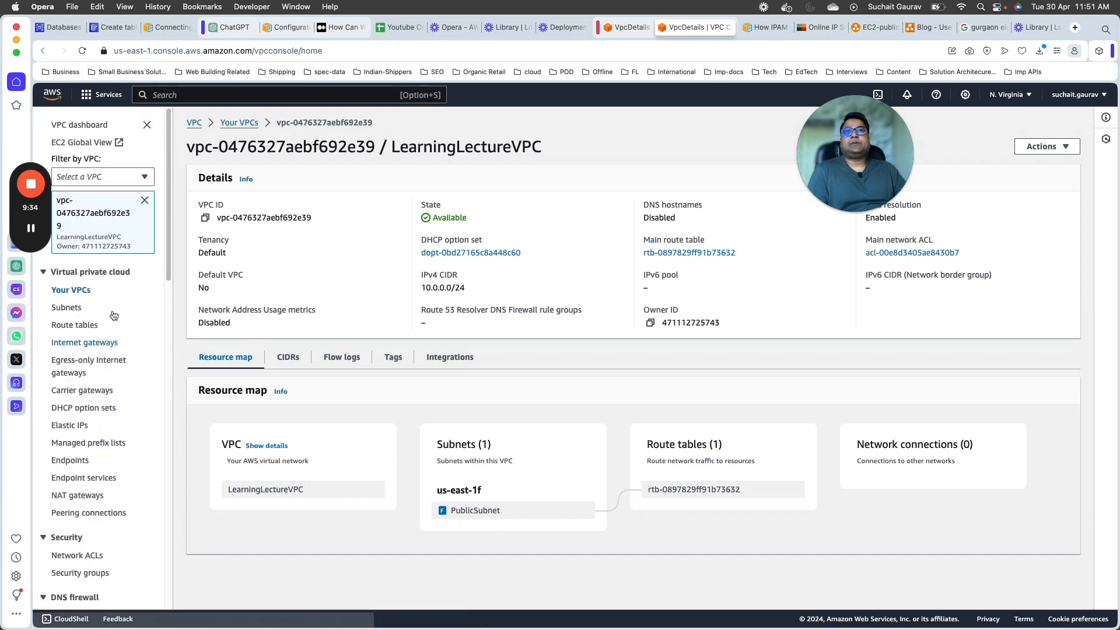
click(78, 308)
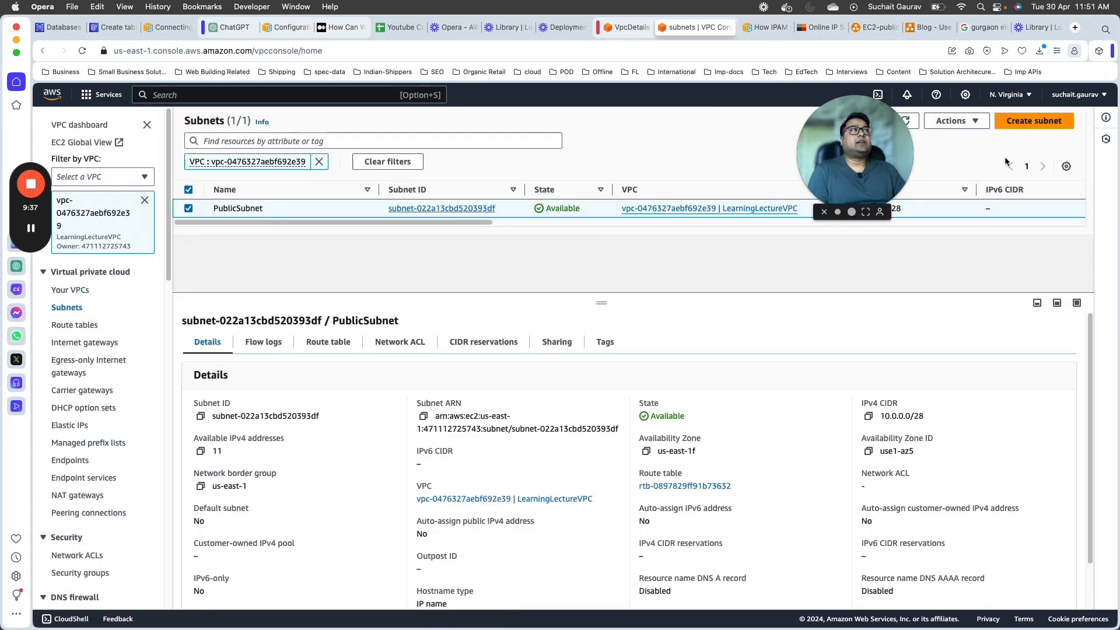
click(1031, 121)
drag(833, 168, 1013, 534)
click(126, 232)
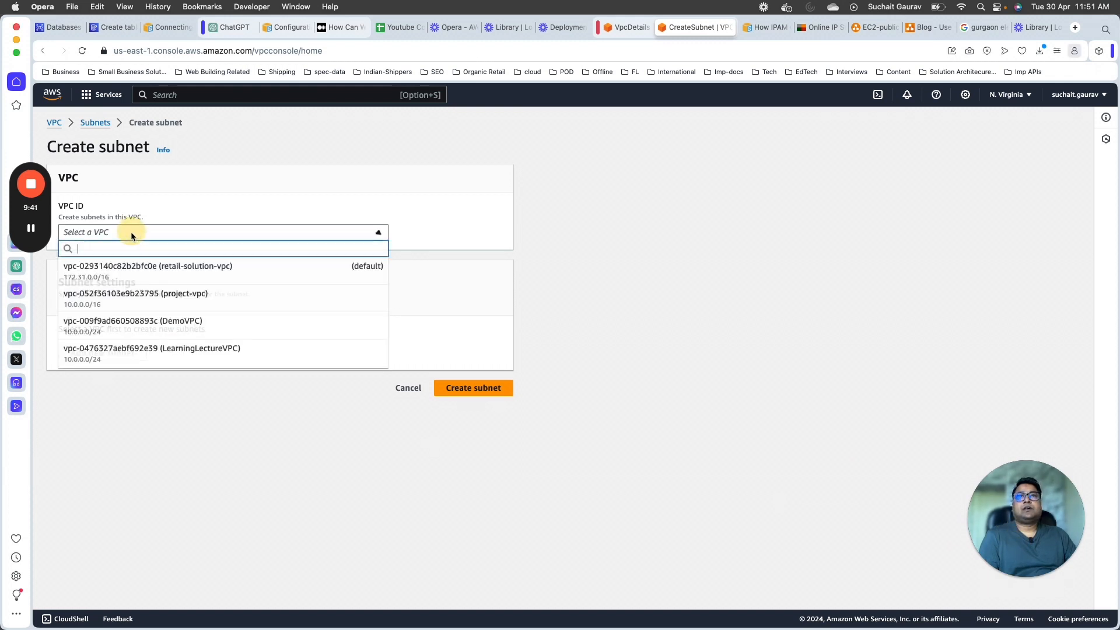
click(129, 345)
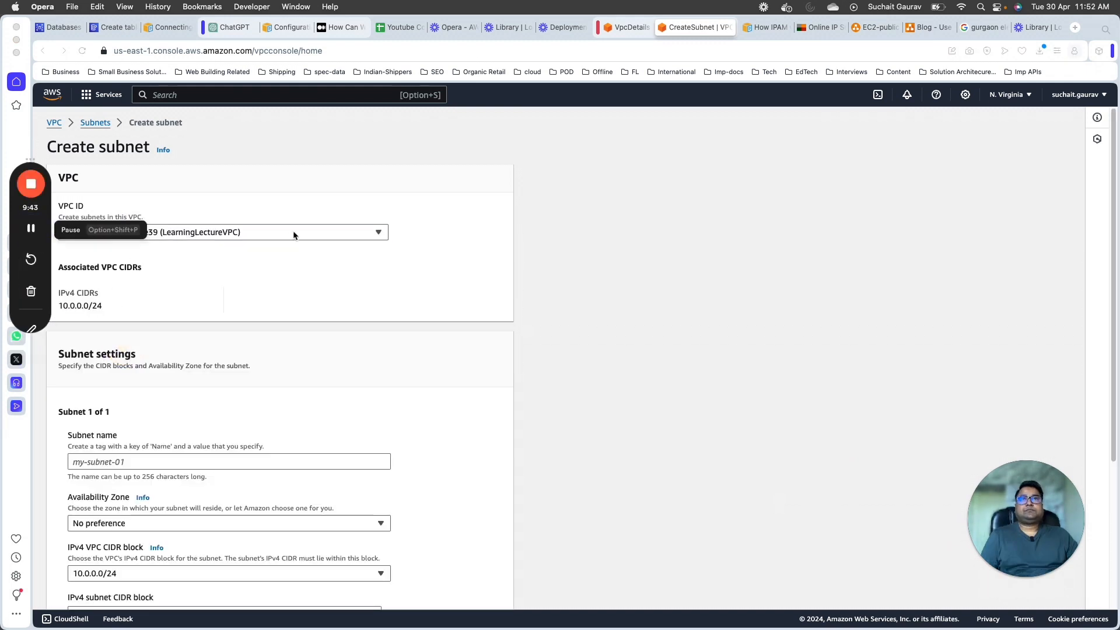
- Name the new subnet PrivateSubnet
scroll(333, 291, down, 5)
click(128, 294)
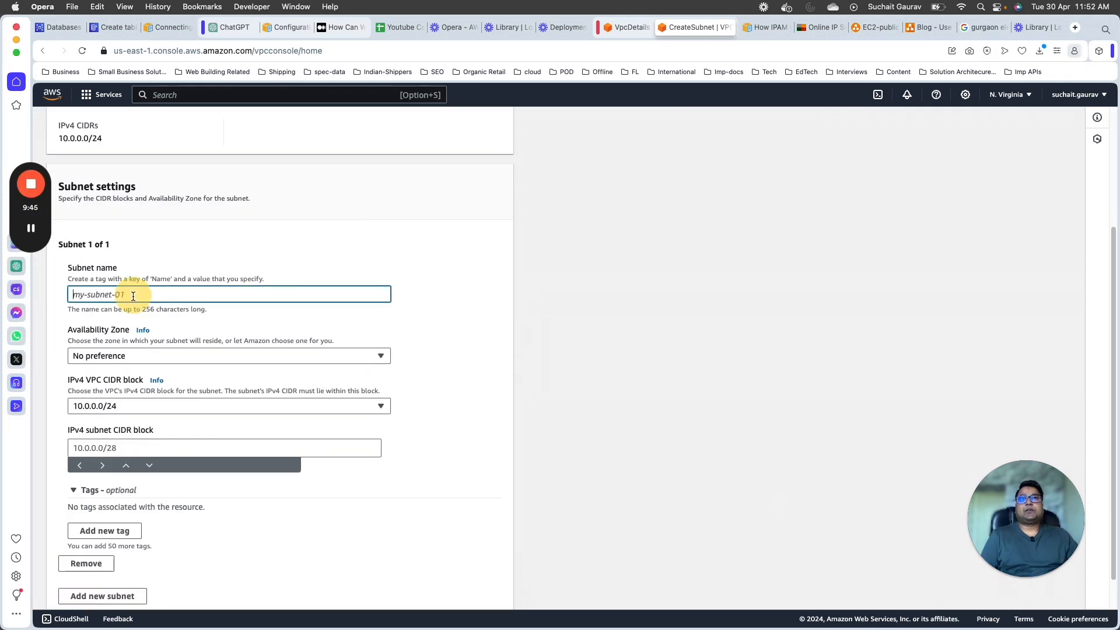
text(Private)
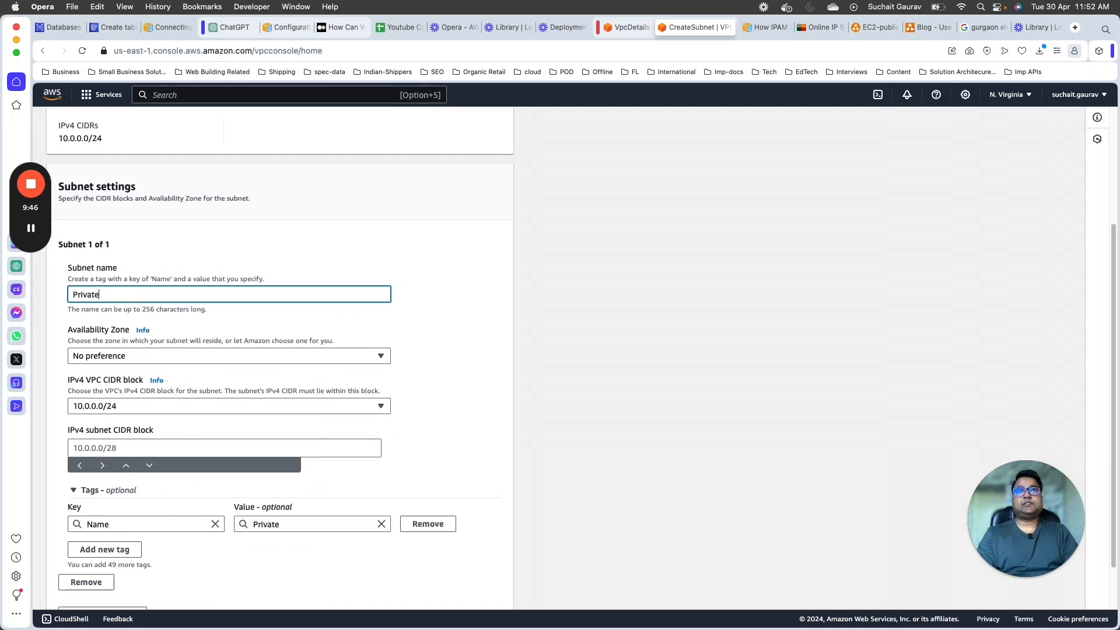
text(Submet)
key(BackSpace)
key(BackSpace)
key(BackSpace)
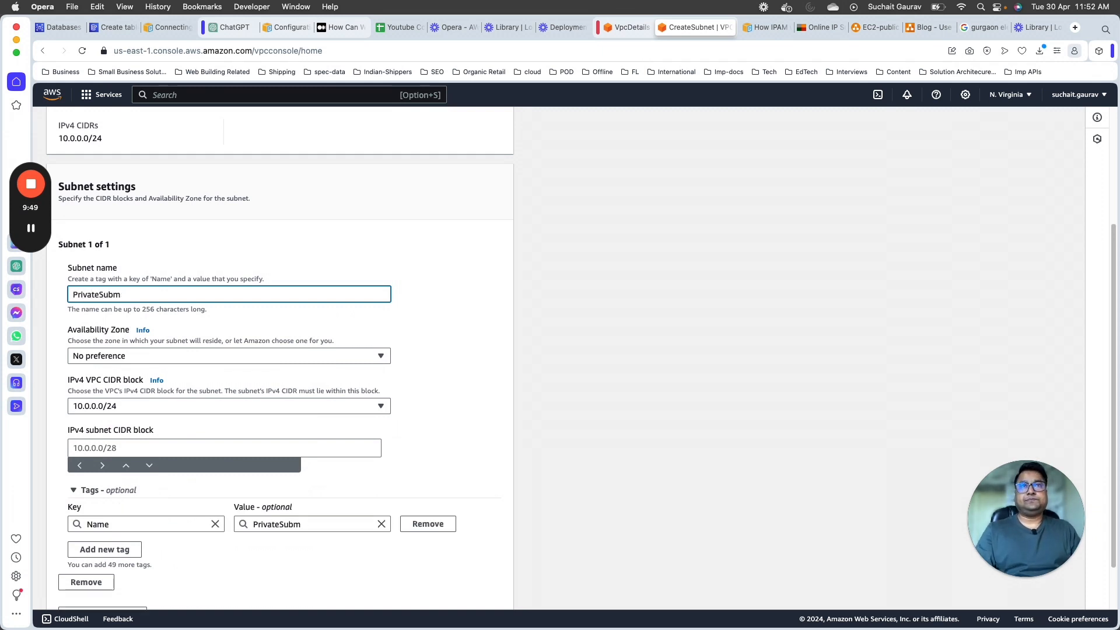
text(net)
- Set PrivateSubnet's IPv4 subnet CIDR block to 10.0.0.64/28 and create the subnet
scroll(154, 307, down, 1)
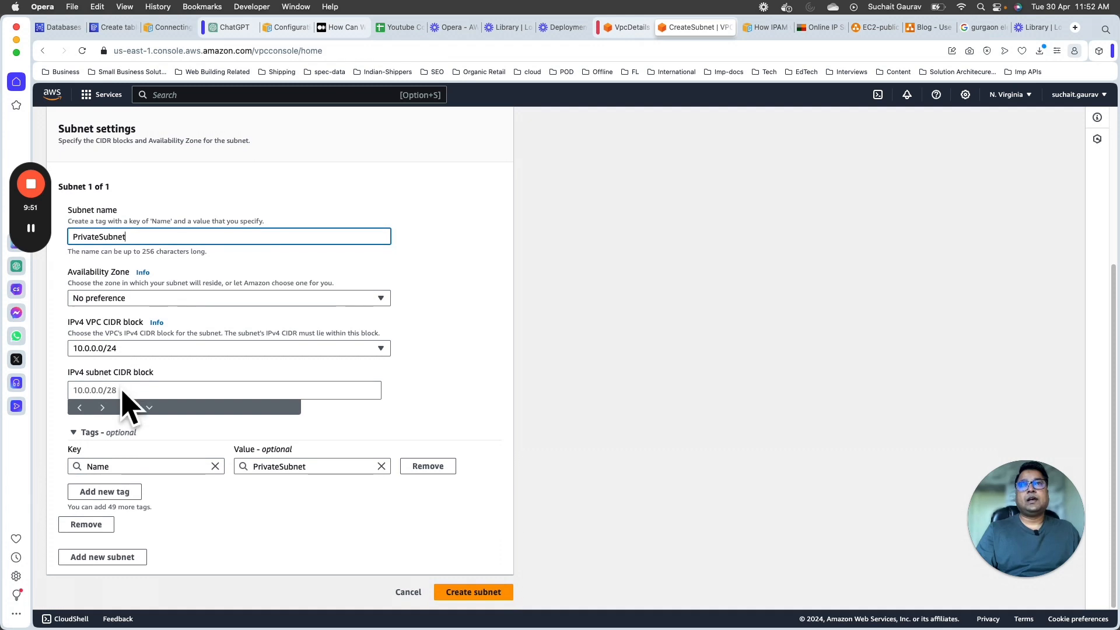
click(119, 389)
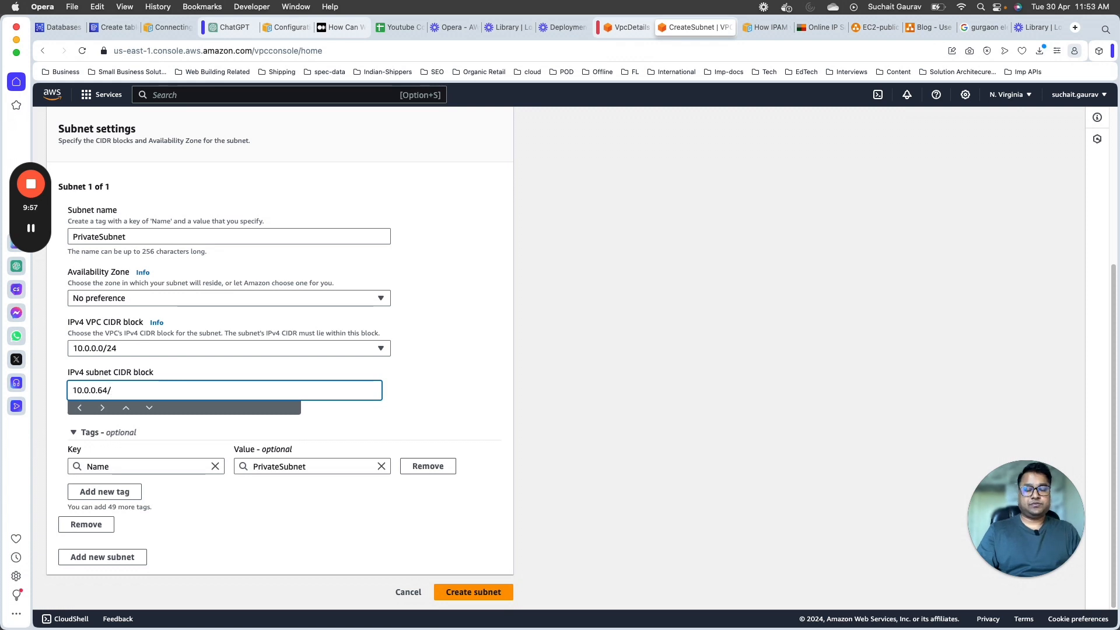
text(.64/28)
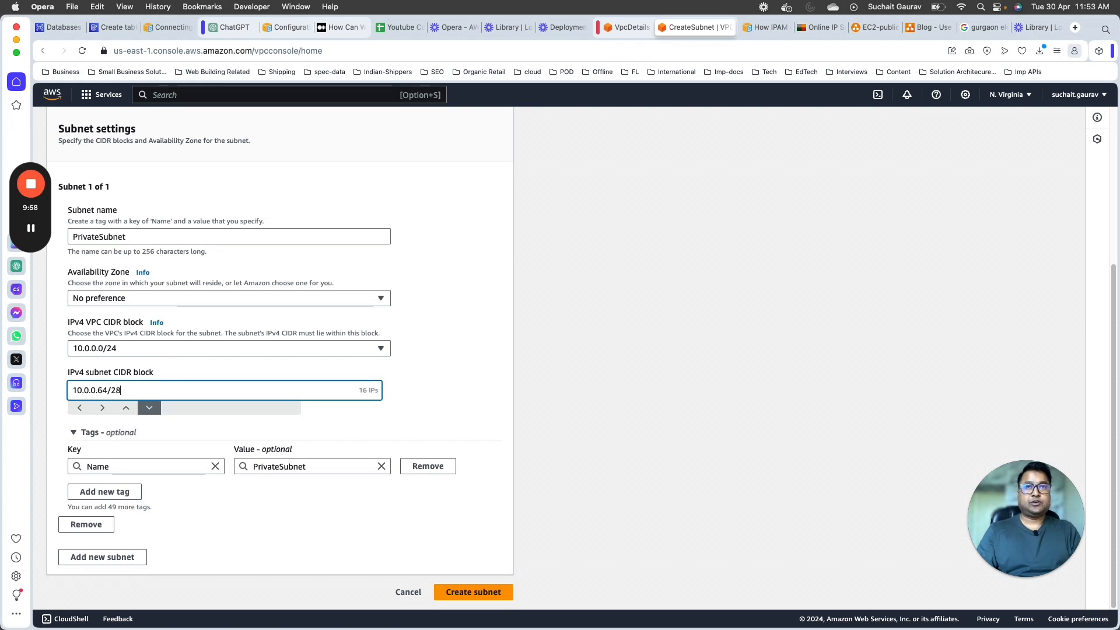
click(369, 351)
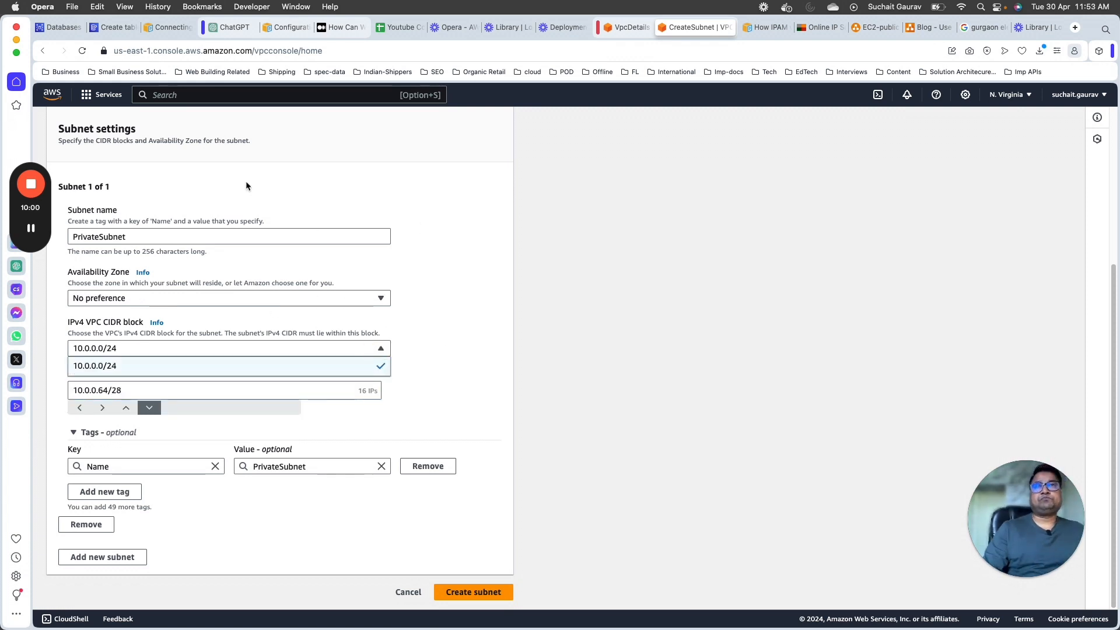
click(276, 182)
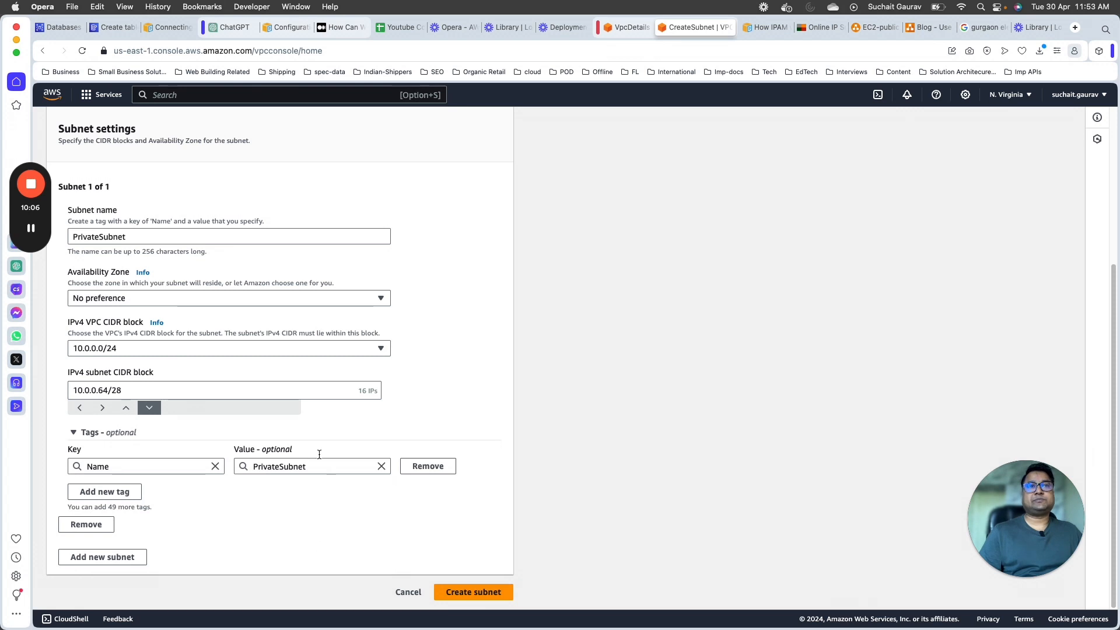
click(496, 595)
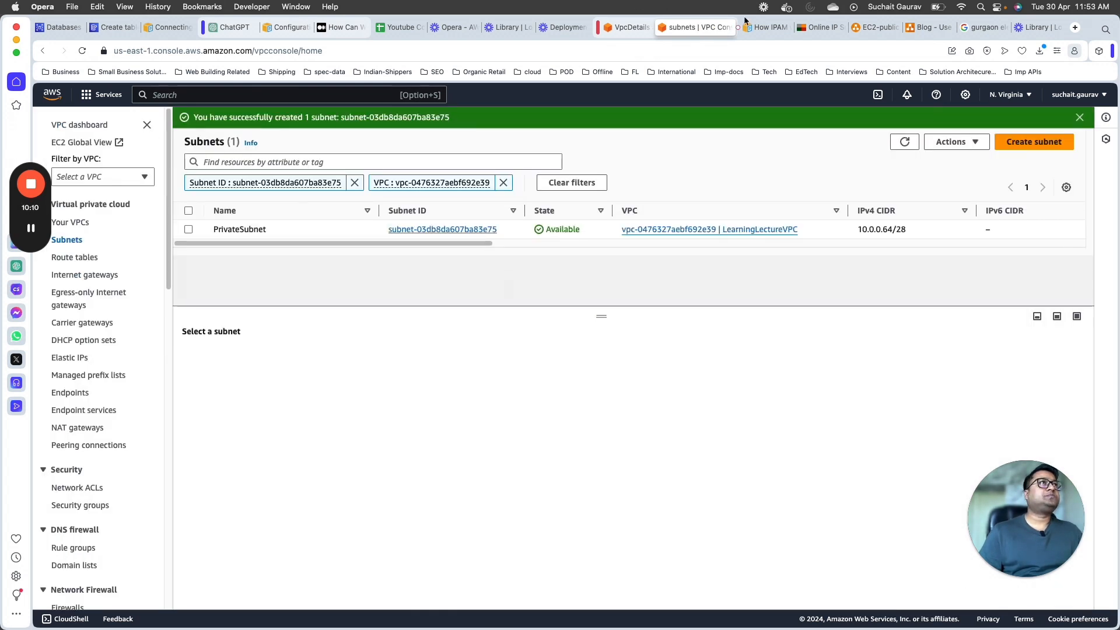
- Switch to the EC2-public-private-subnet diagram in diagrams.net and examine its public subnet, private subnet, security group and EC2 instance
click(881, 27)
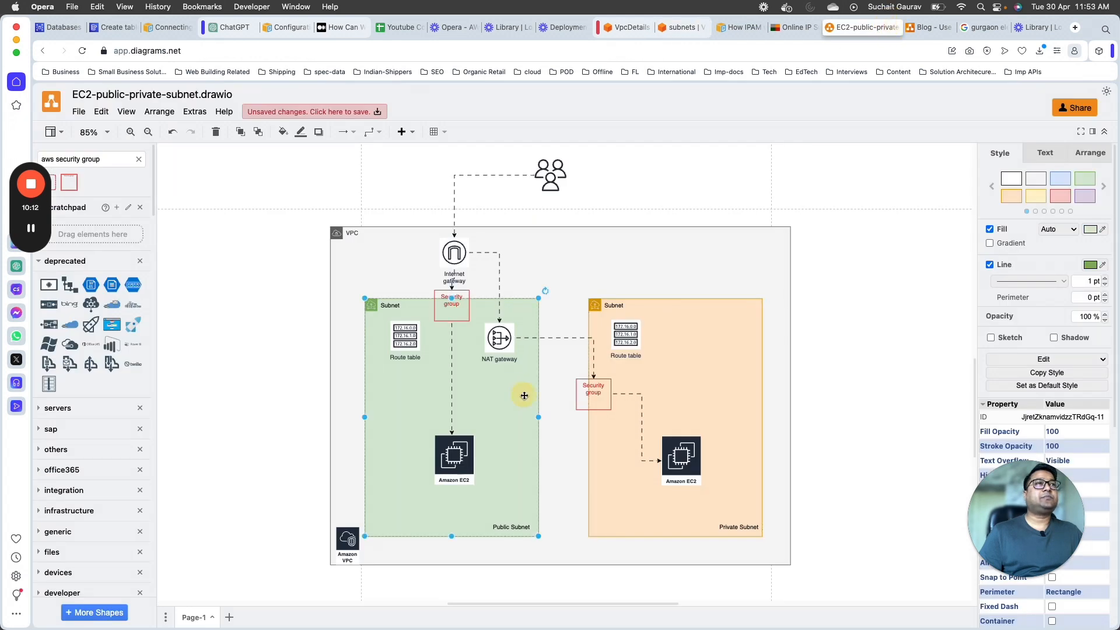
click(495, 408)
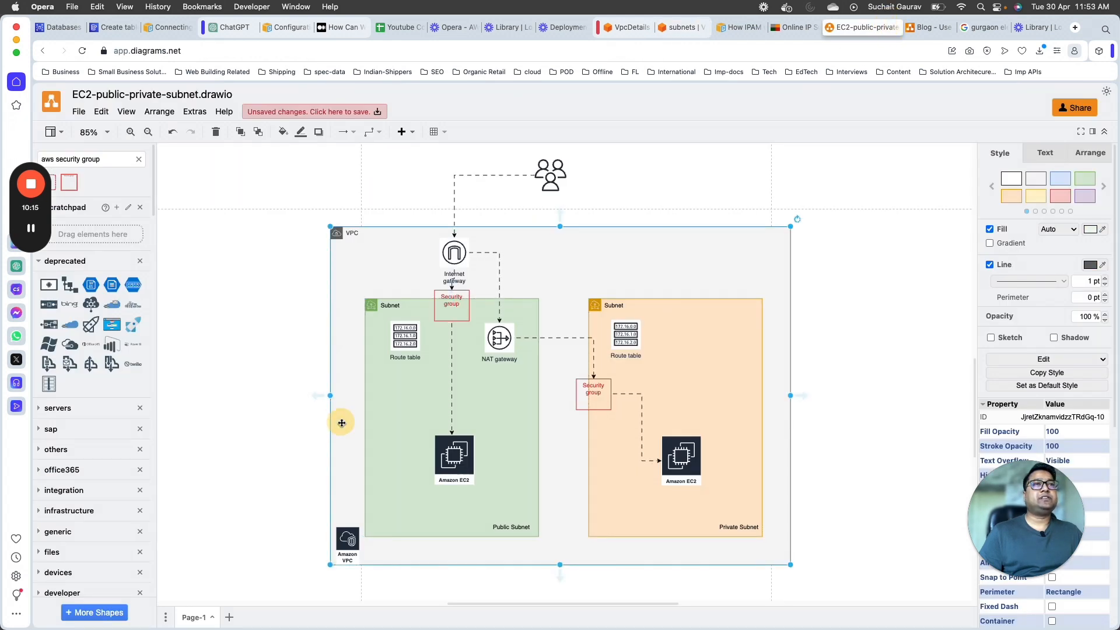
click(495, 404)
click(705, 388)
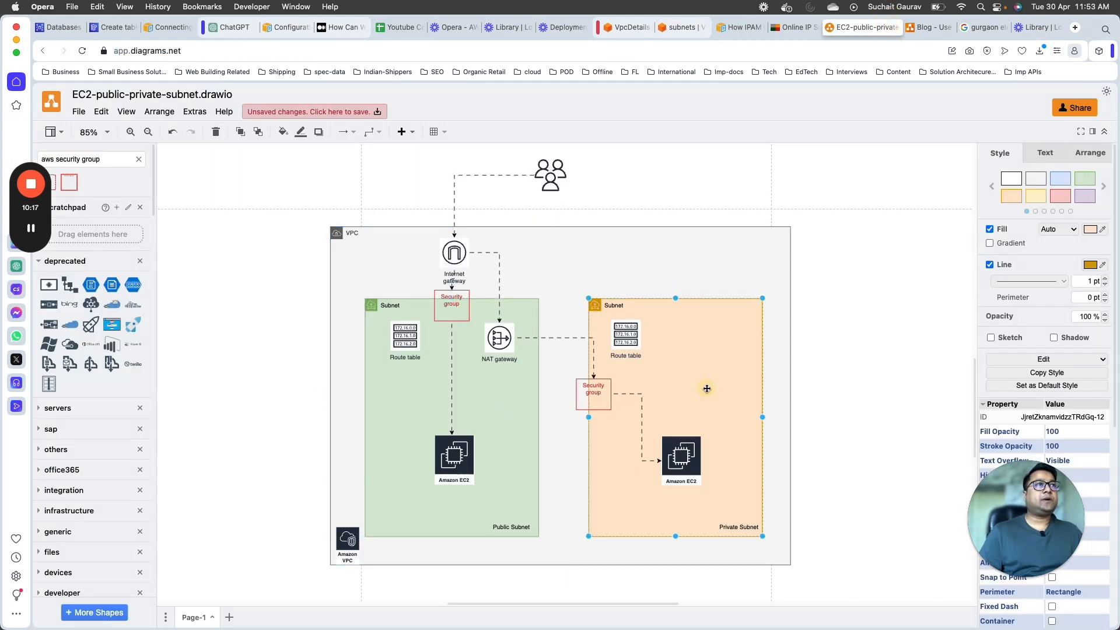
click(586, 399)
click(466, 450)
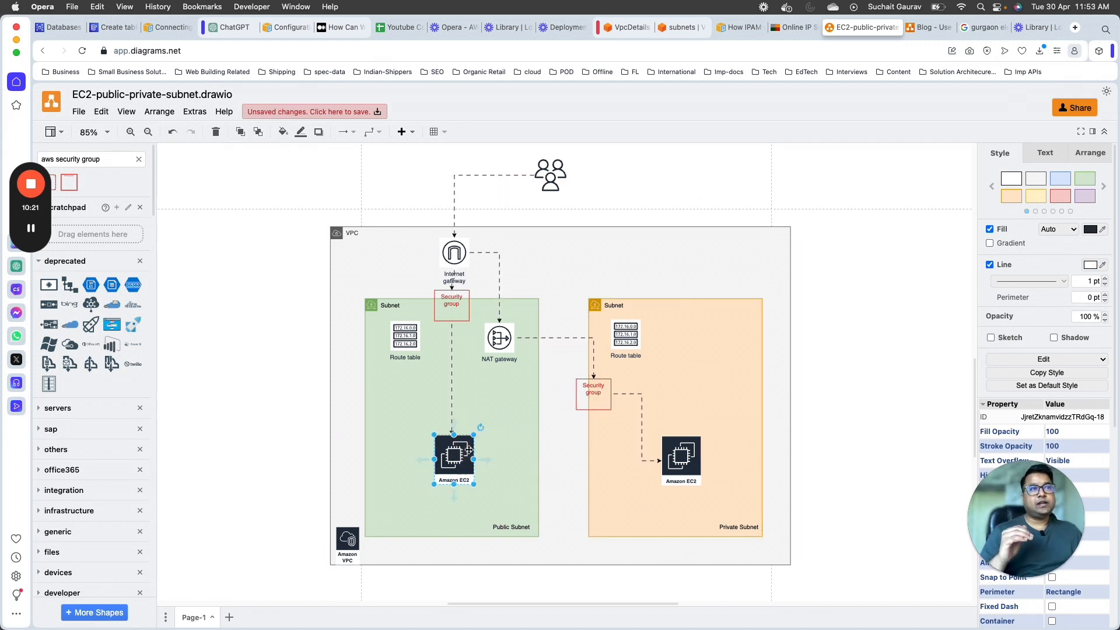
- Return to the AWS VPC console, open the details of LearningLectureVPC and review how its subnets connect in the resource map
click(638, 29)
click(703, 29)
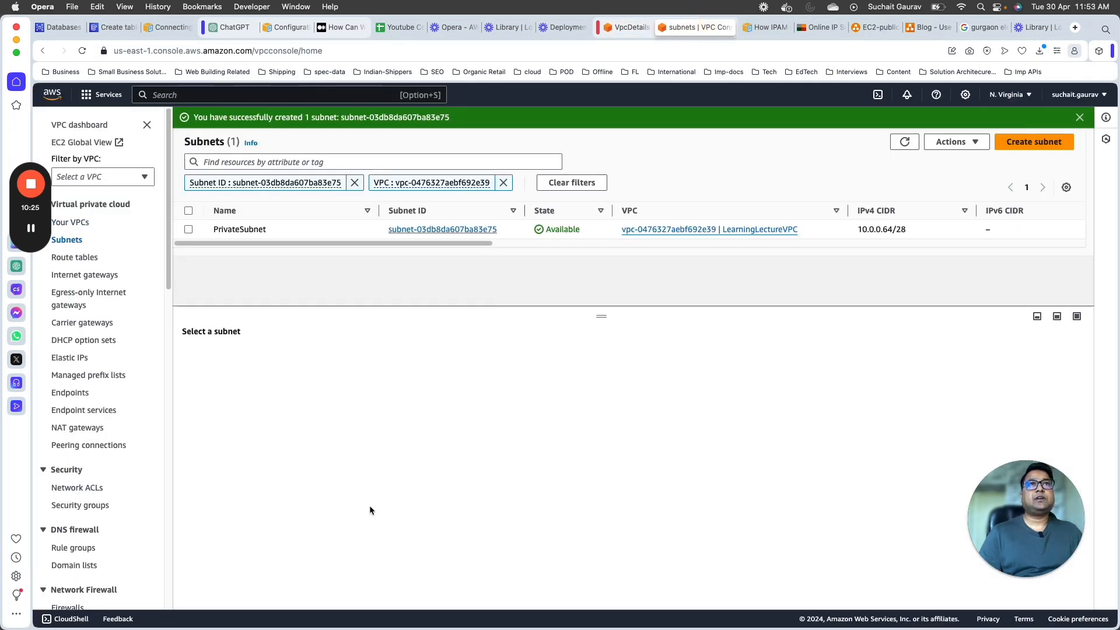
click(80, 222)
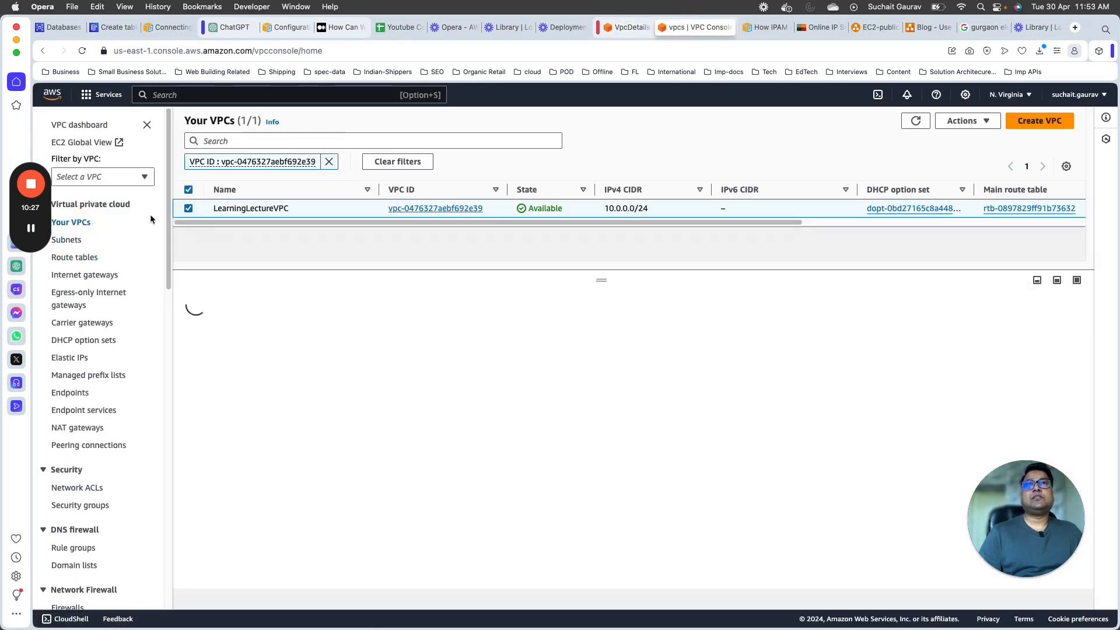
click(417, 209)
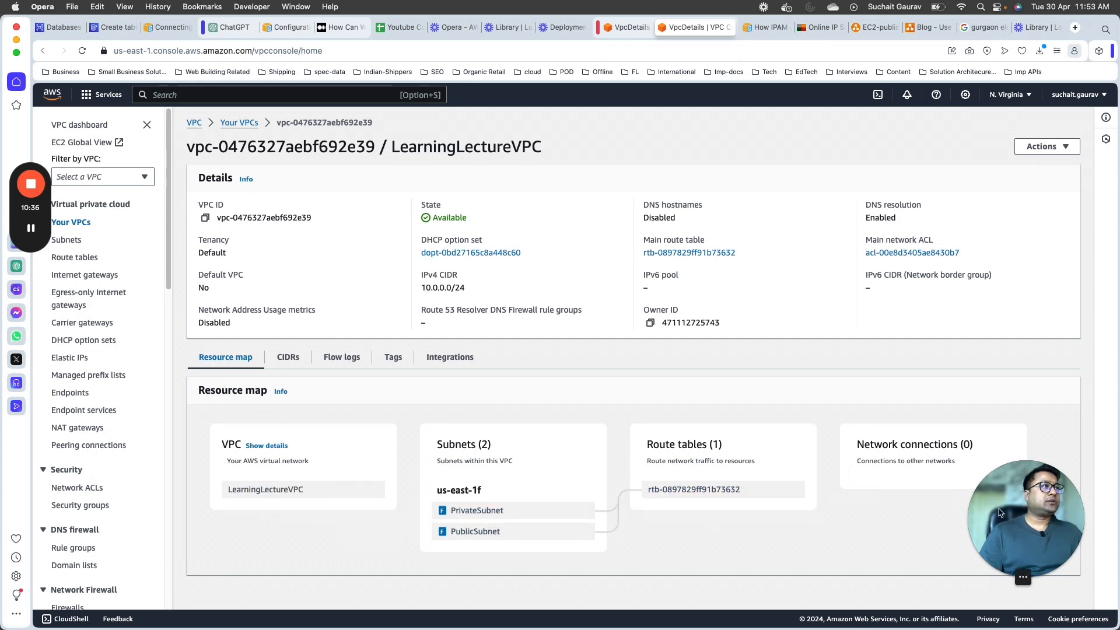
drag(1000, 554, 73, 569)
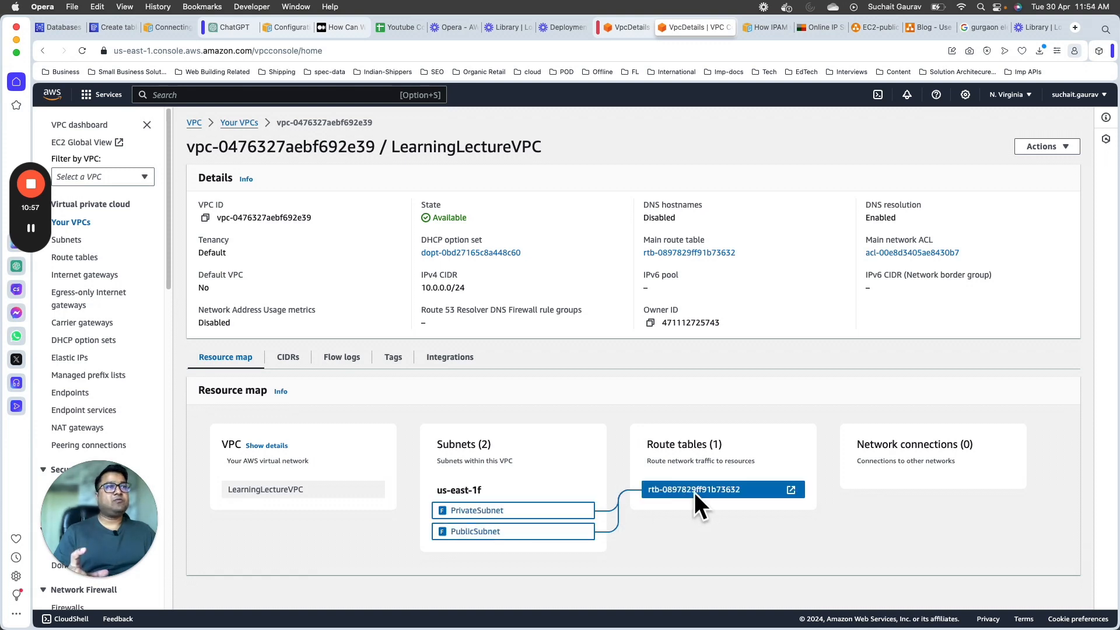
- Open the route table shown in LearningLectureVPC's resource map and review its routes
click(790, 489)
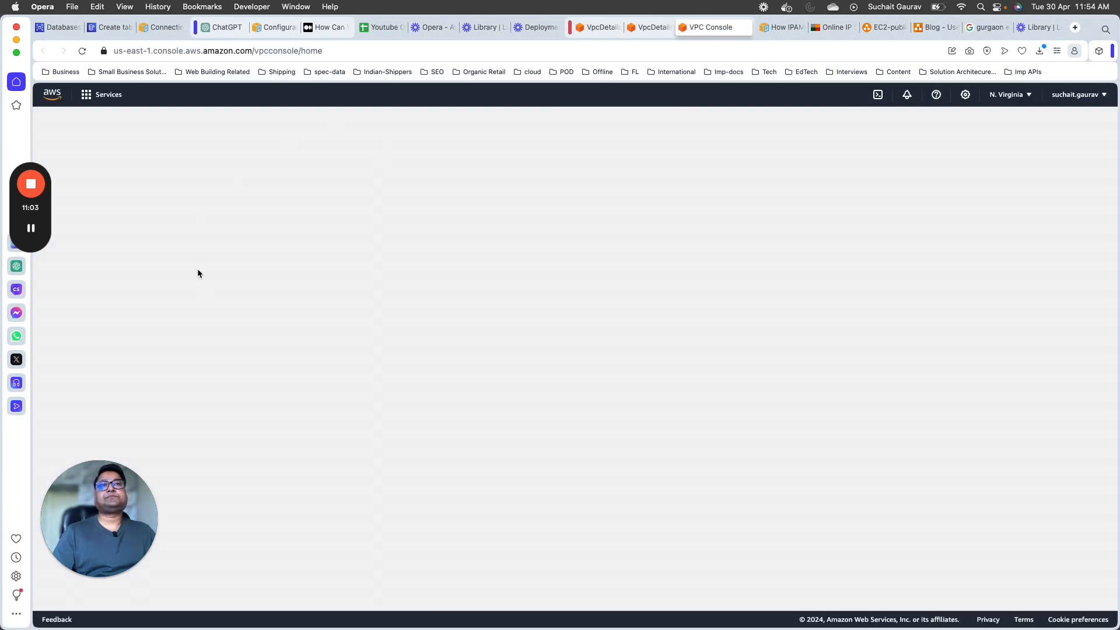
drag(114, 518, 104, 517)
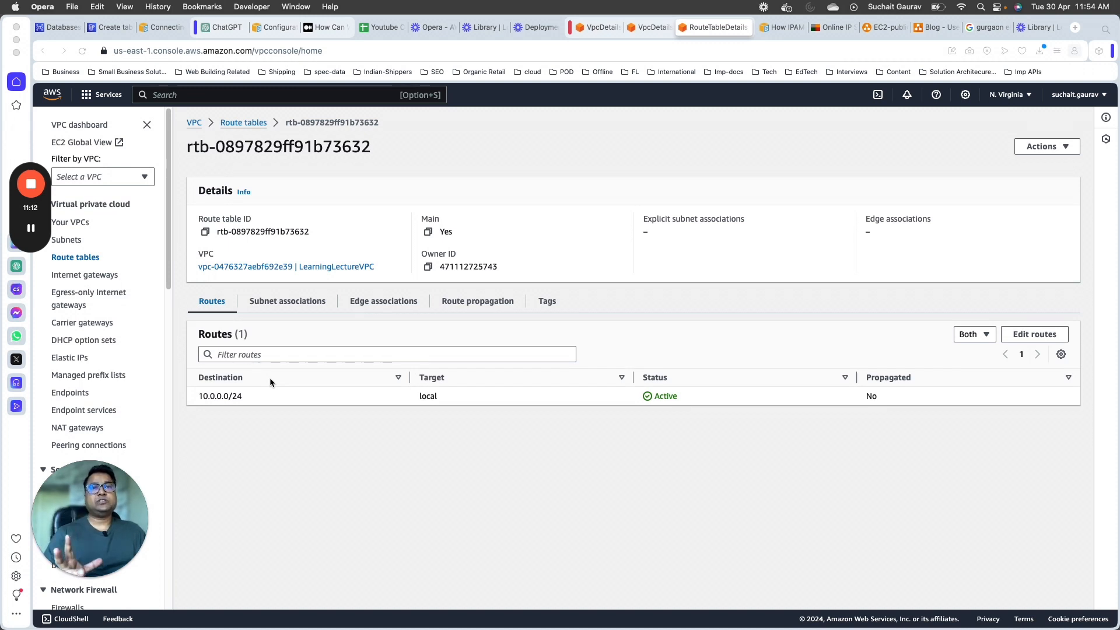
drag(99, 525, 946, 556)
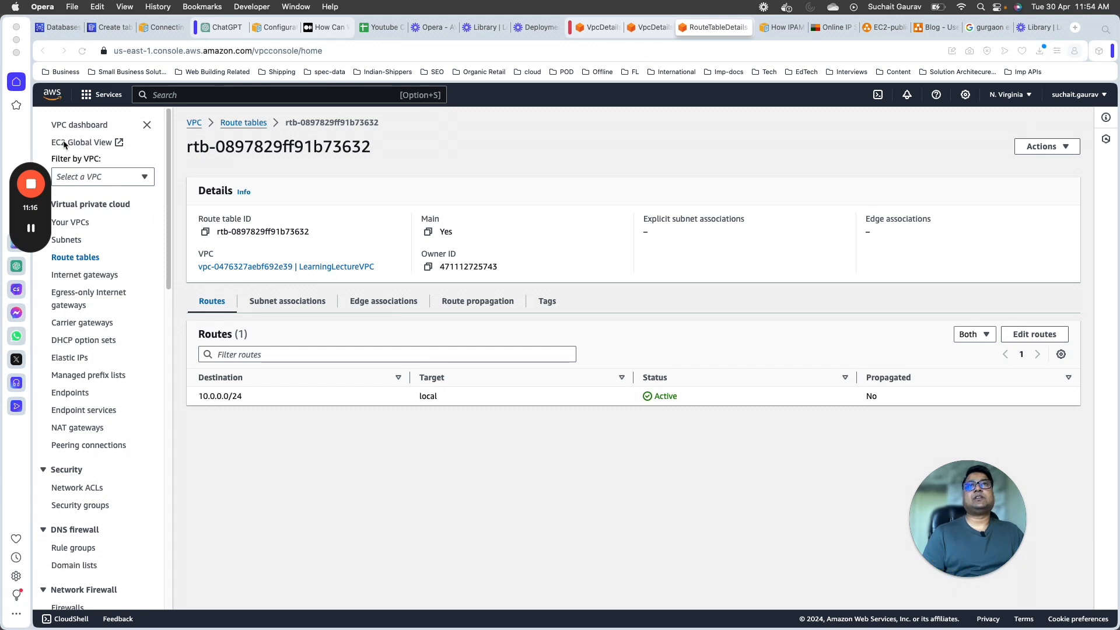
- Search the AWS services for ec2, open the EC2 service and start launching a new instance
click(186, 95)
text(ec2)
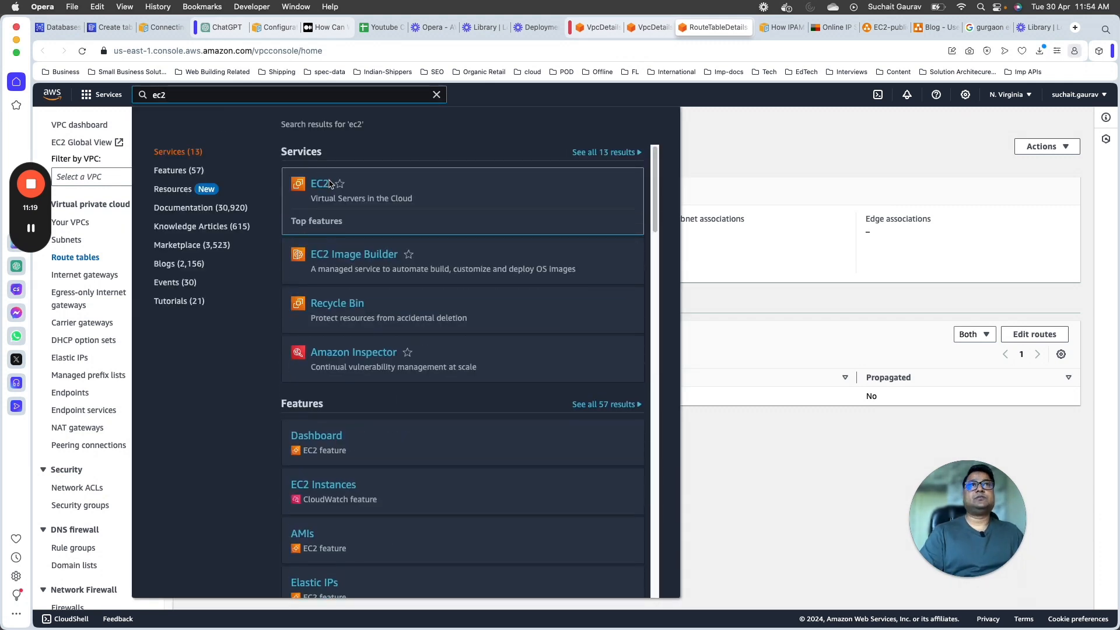
click(327, 184)
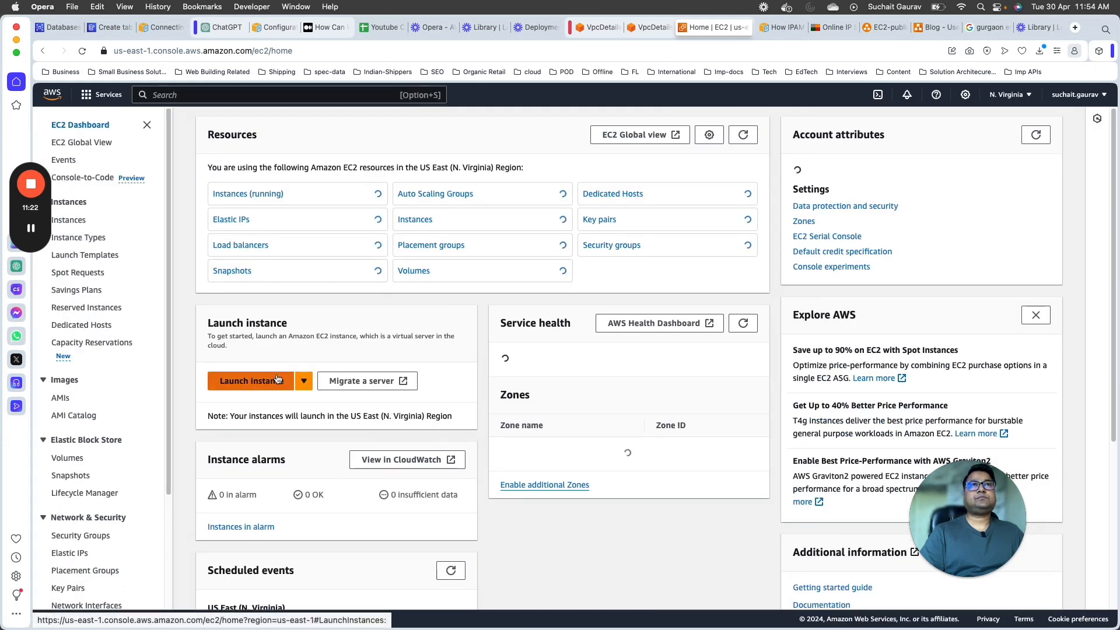
click(304, 382)
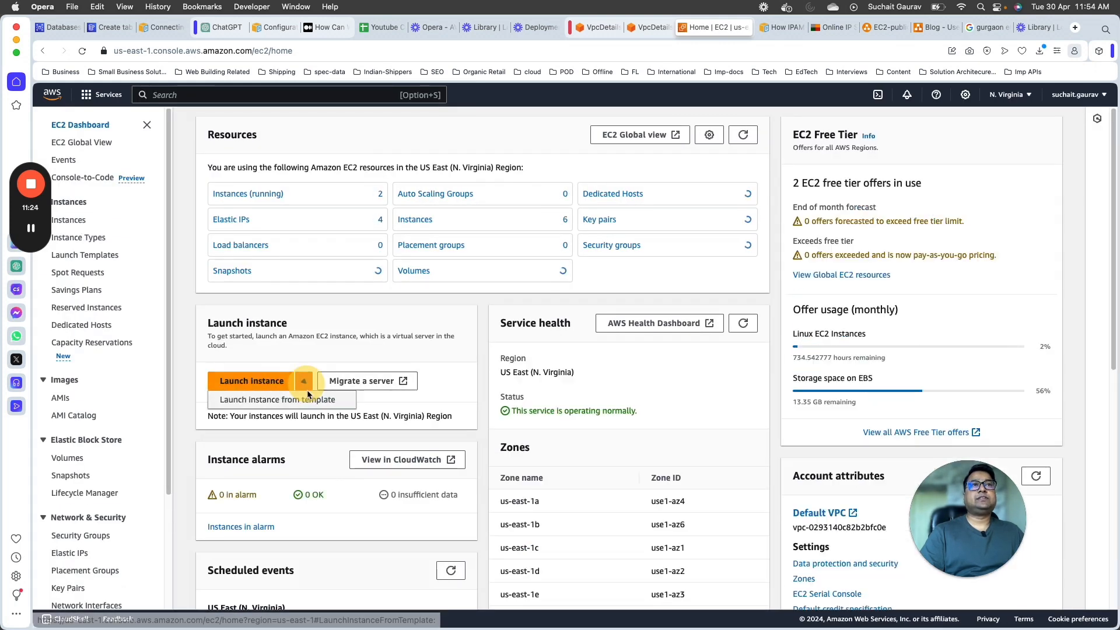
click(248, 381)
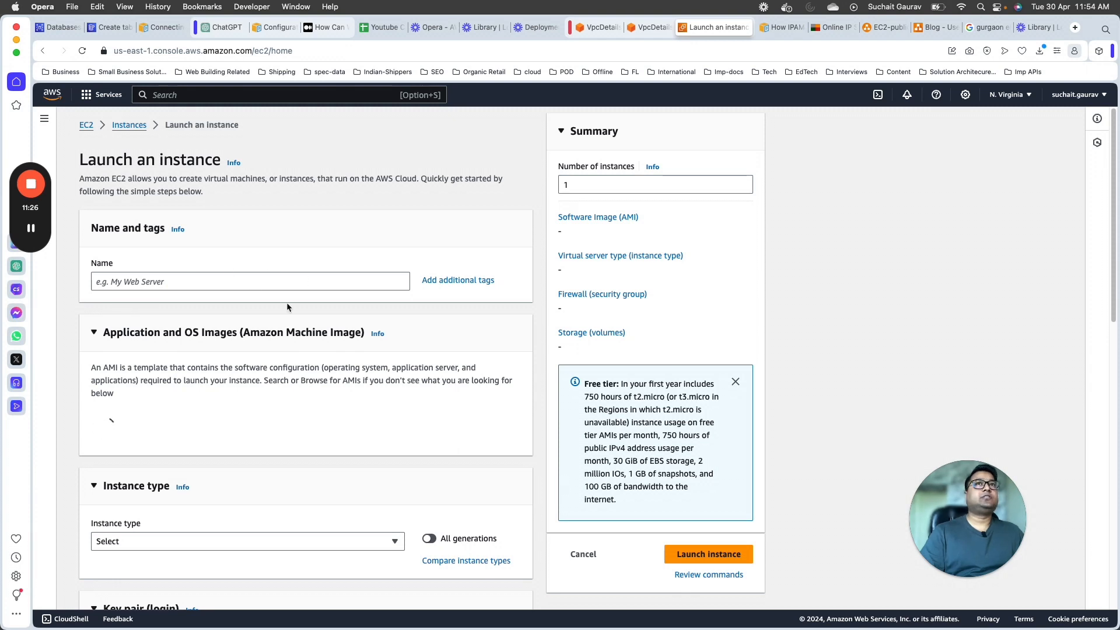
- Name the new instance LearningLectureVPC-Public and select k1 as its login key pair
click(250, 282)
scroll(301, 277, down, 1)
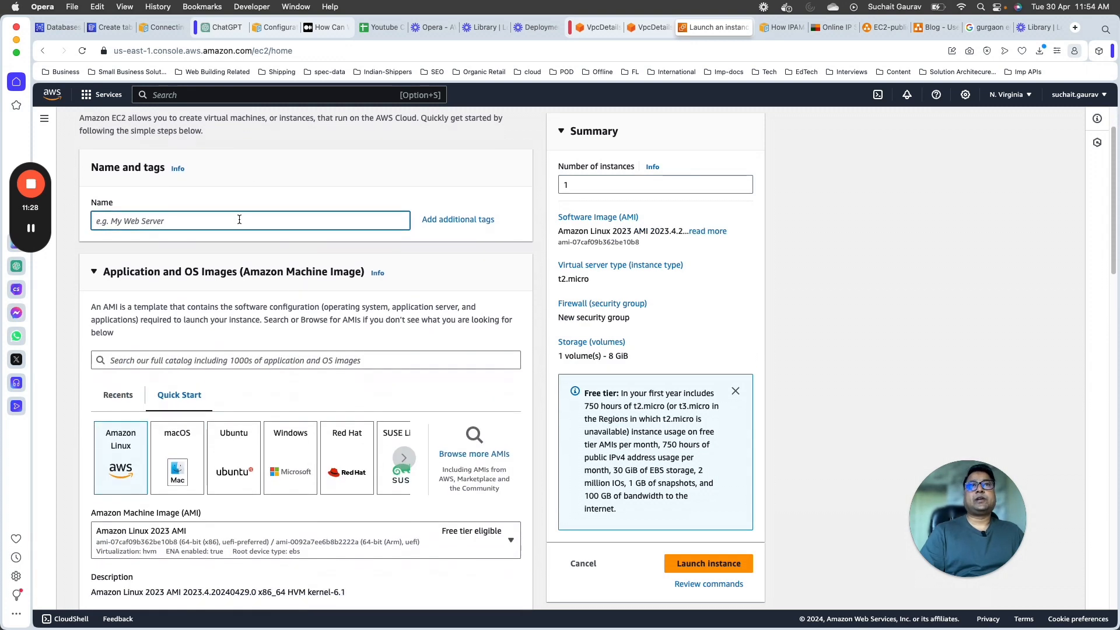
text(L:earningLectureVPC-Public)
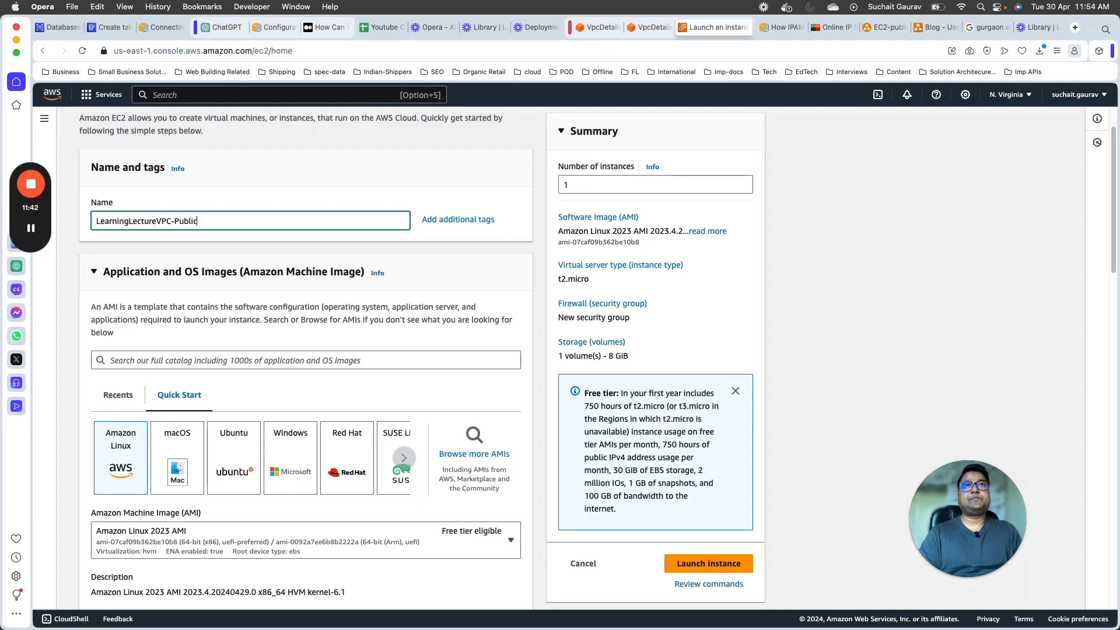
scroll(338, 257, down, 5)
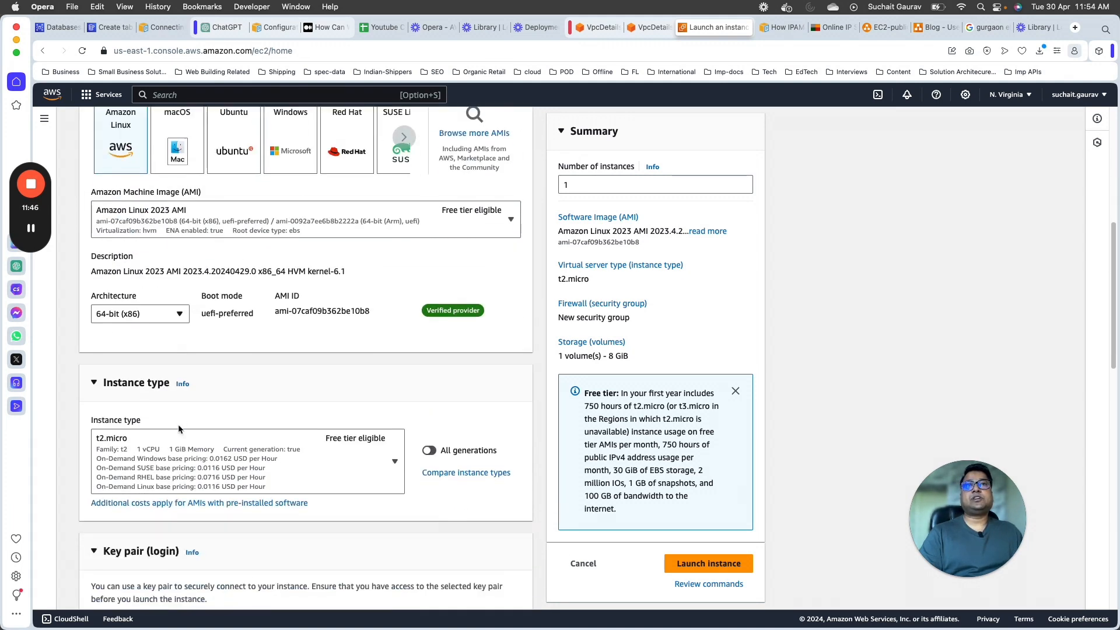
scroll(178, 429, down, 5)
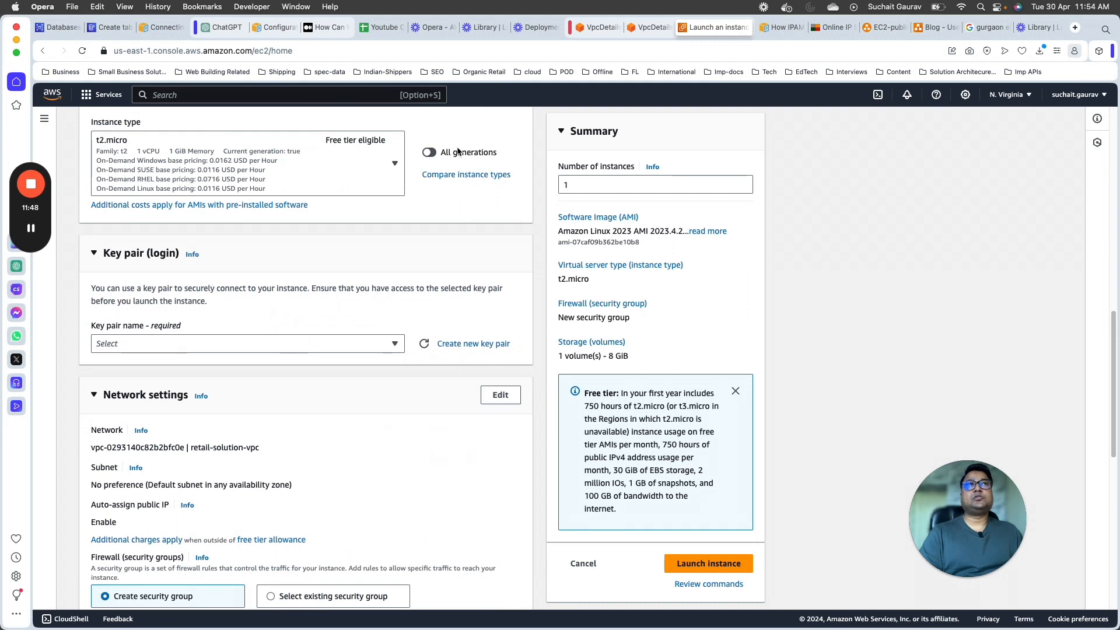
click(301, 349)
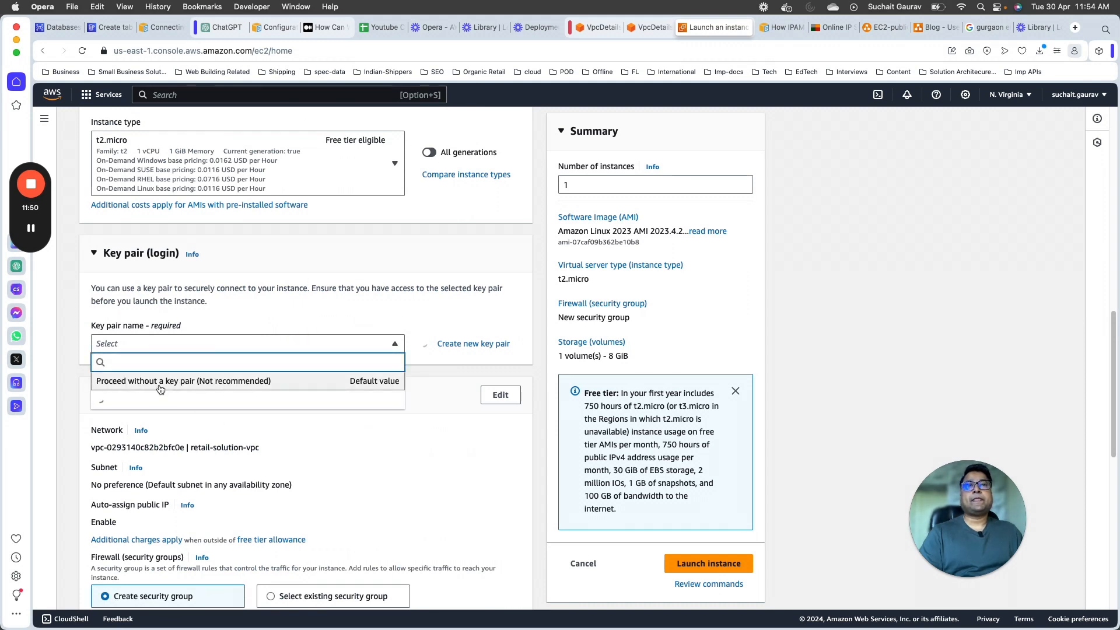
click(128, 457)
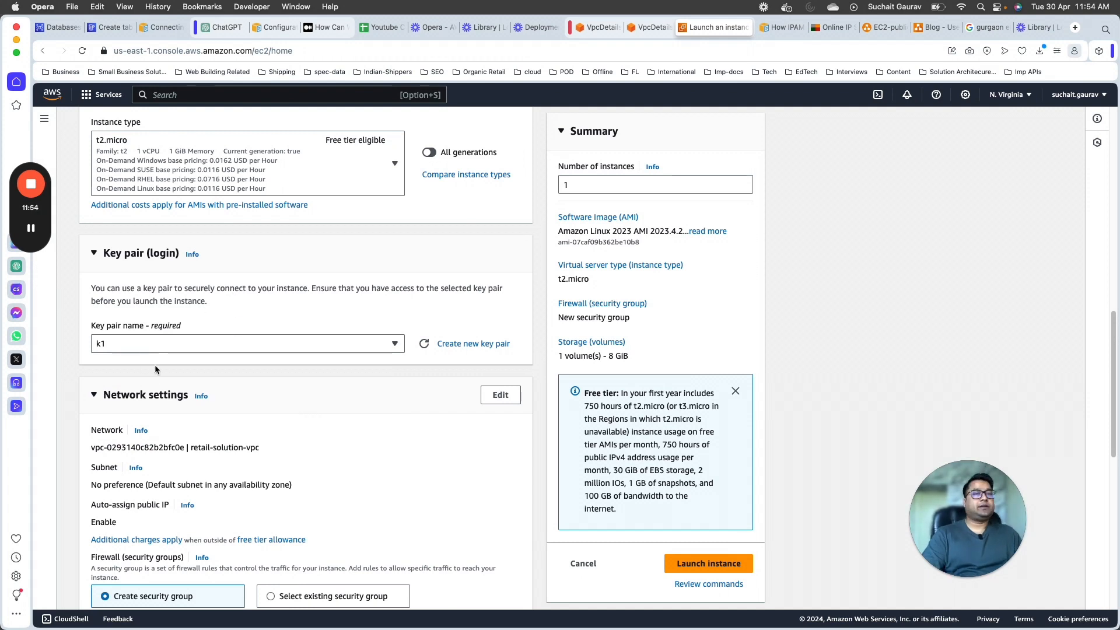
- In the new security group's rules, allow SSH traffic from anywhere as well as HTTPS and HTTP traffic from the internet
scroll(456, 407, down, 3)
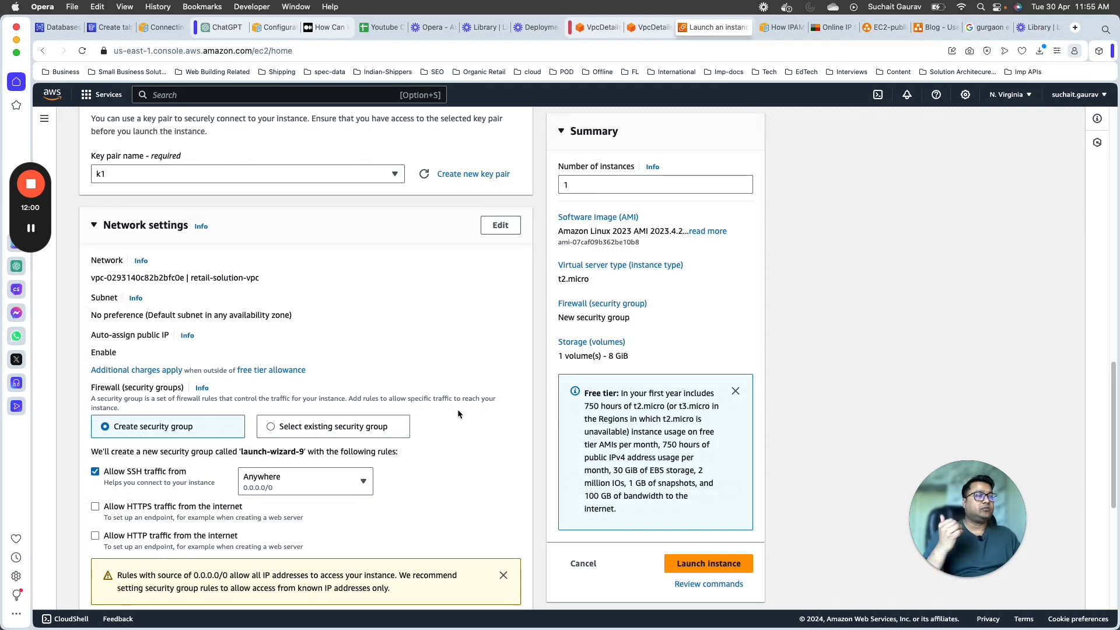
scroll(222, 388, down, 1)
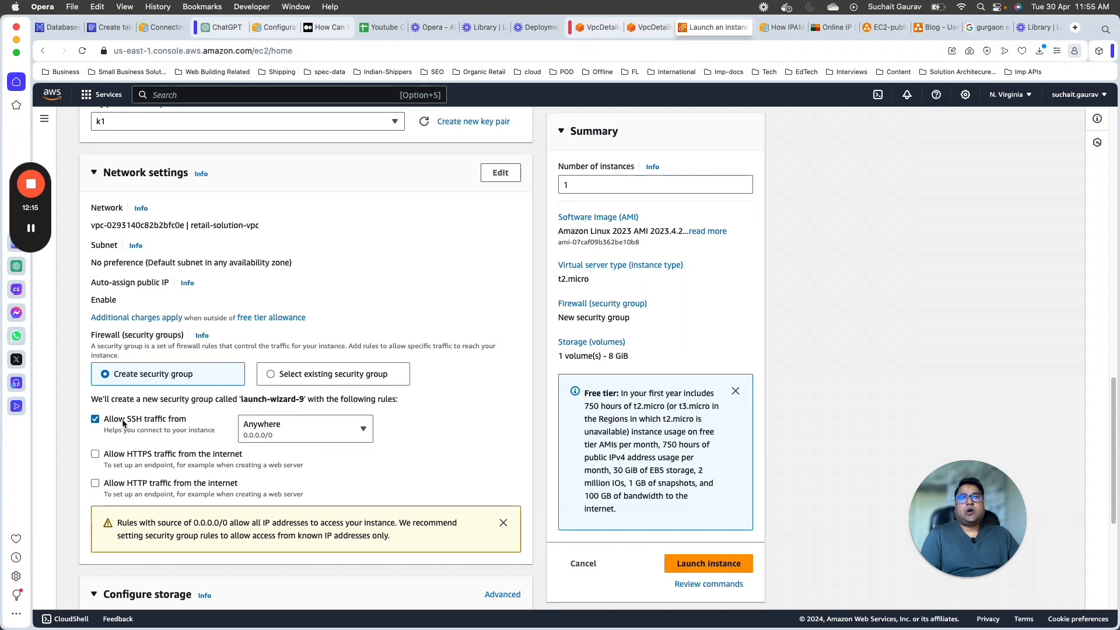
drag(126, 419, 167, 420)
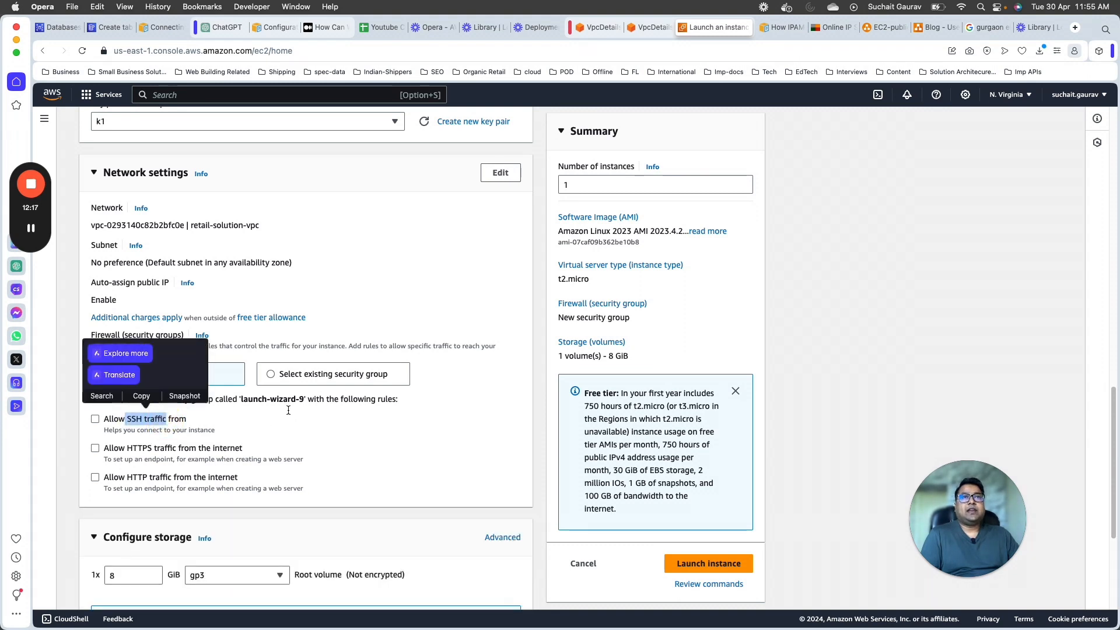
click(380, 437)
click(165, 415)
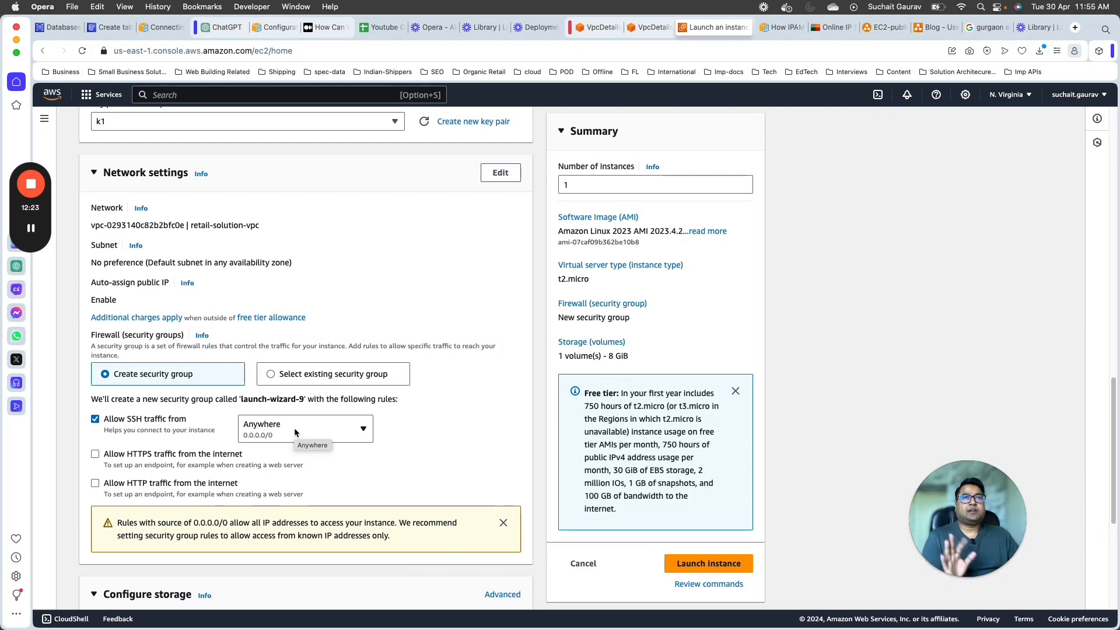
click(157, 456)
click(170, 483)
scroll(464, 458, down, 5)
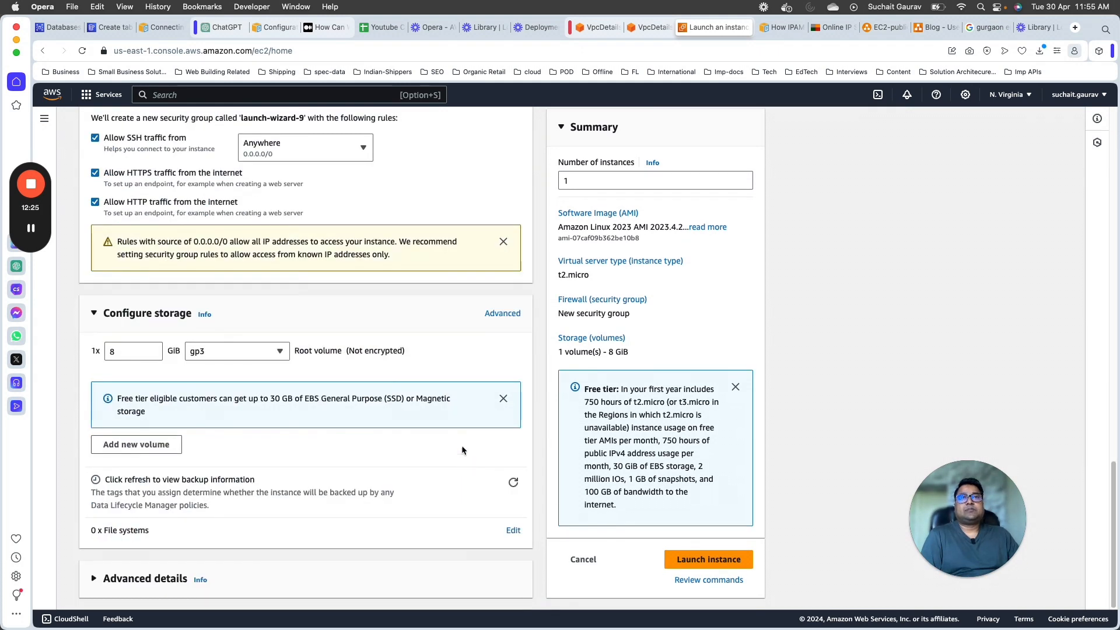
- Edit the instance's network settings to use LearningLectureVPC as the VPC and PublicSubnet as the subnet
scroll(408, 298, up, 15)
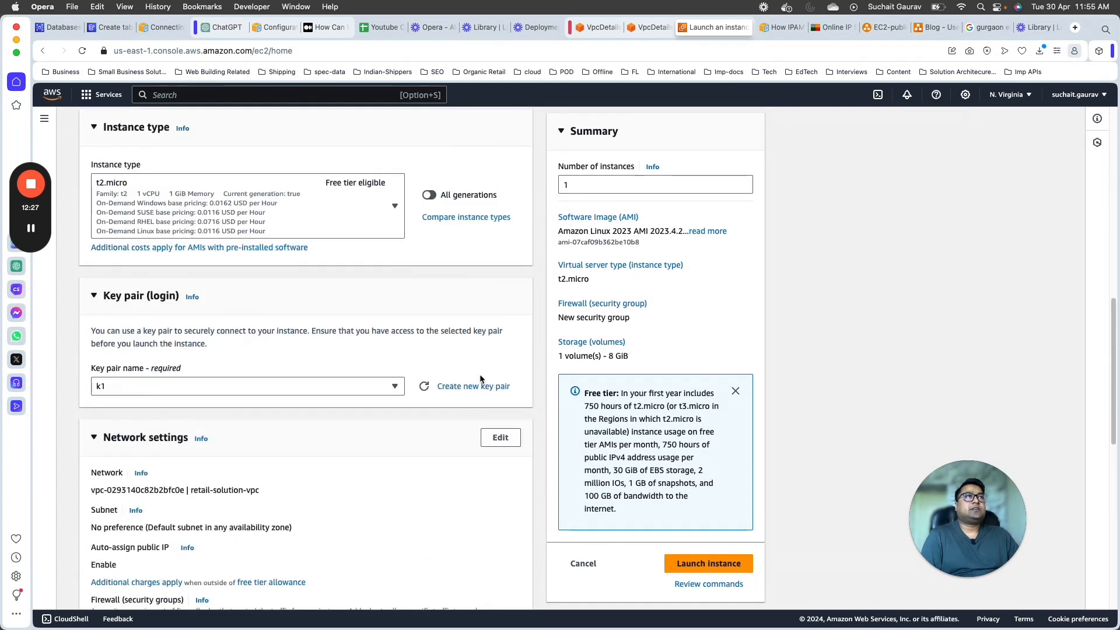
scroll(311, 366, down, 9)
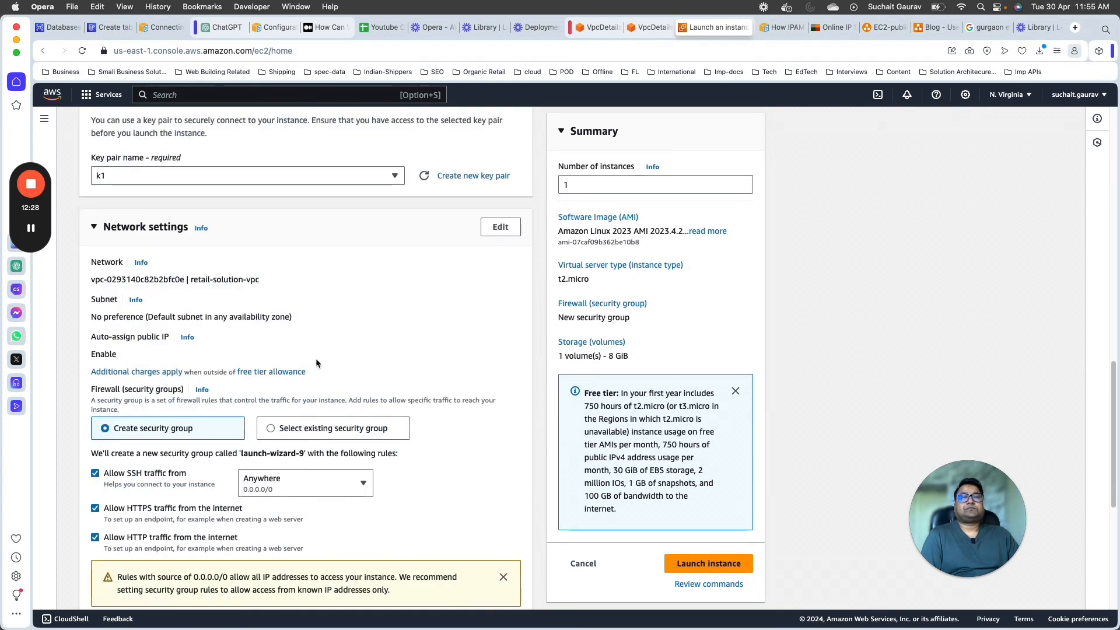
click(499, 231)
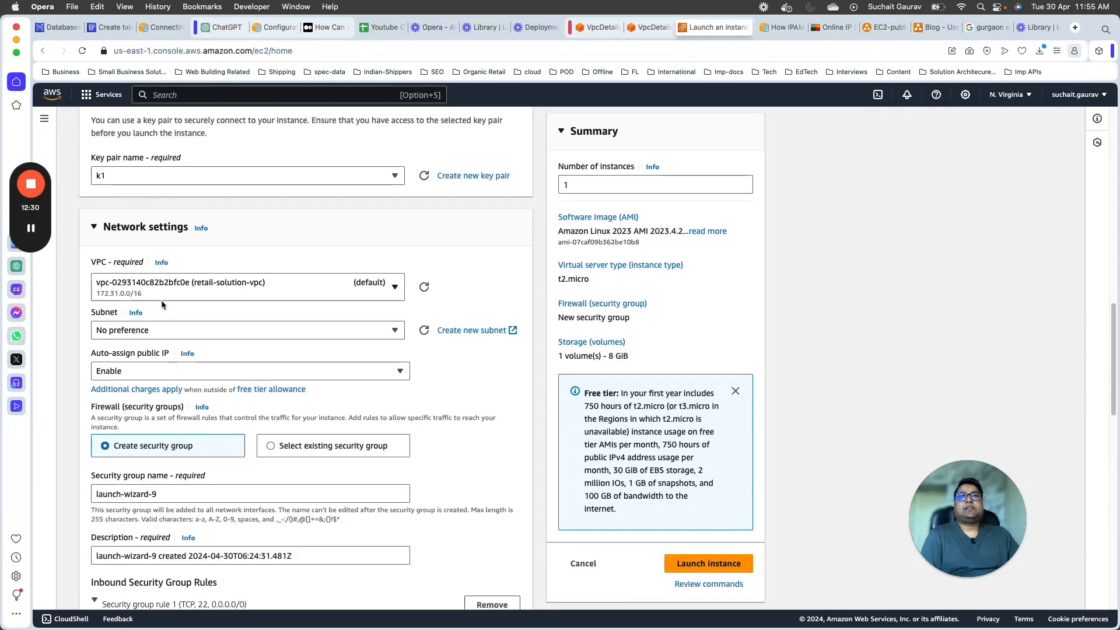
click(307, 296)
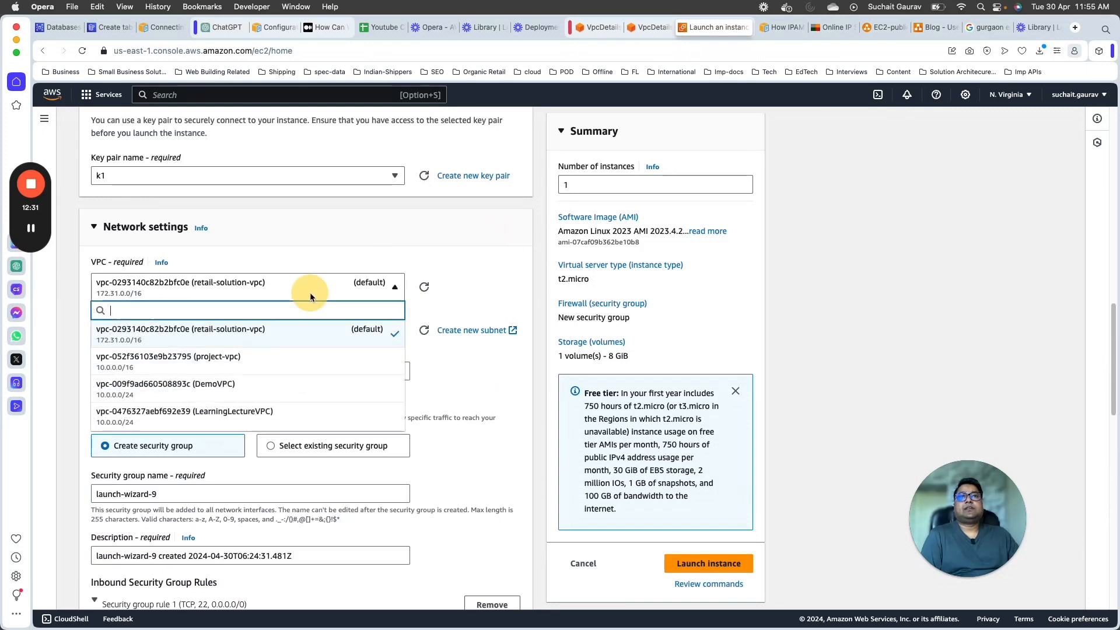
click(198, 411)
click(247, 350)
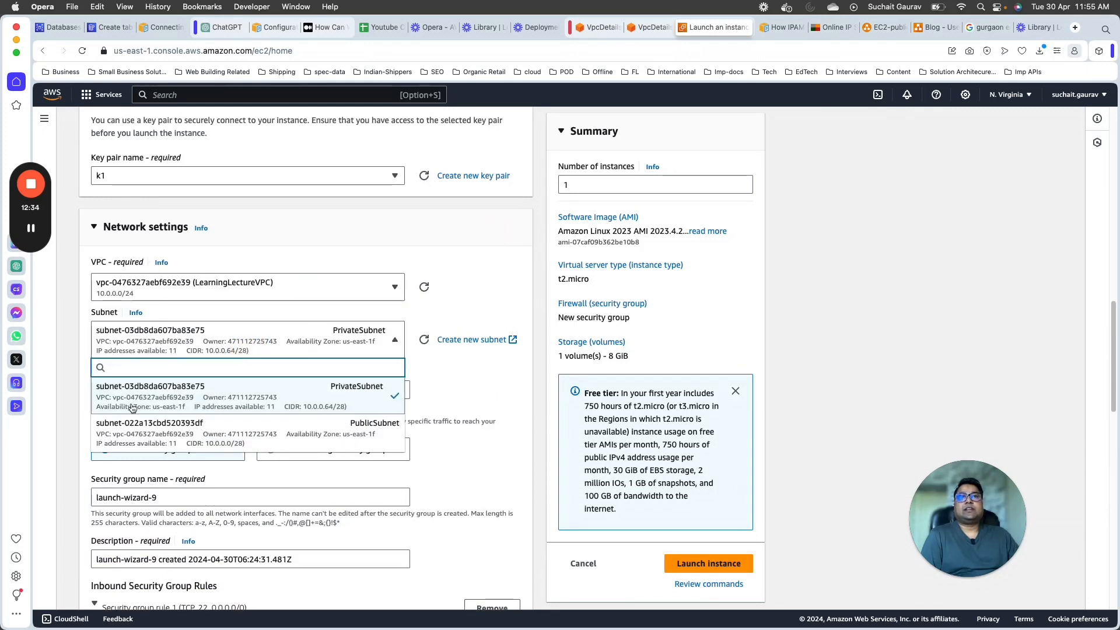
click(293, 435)
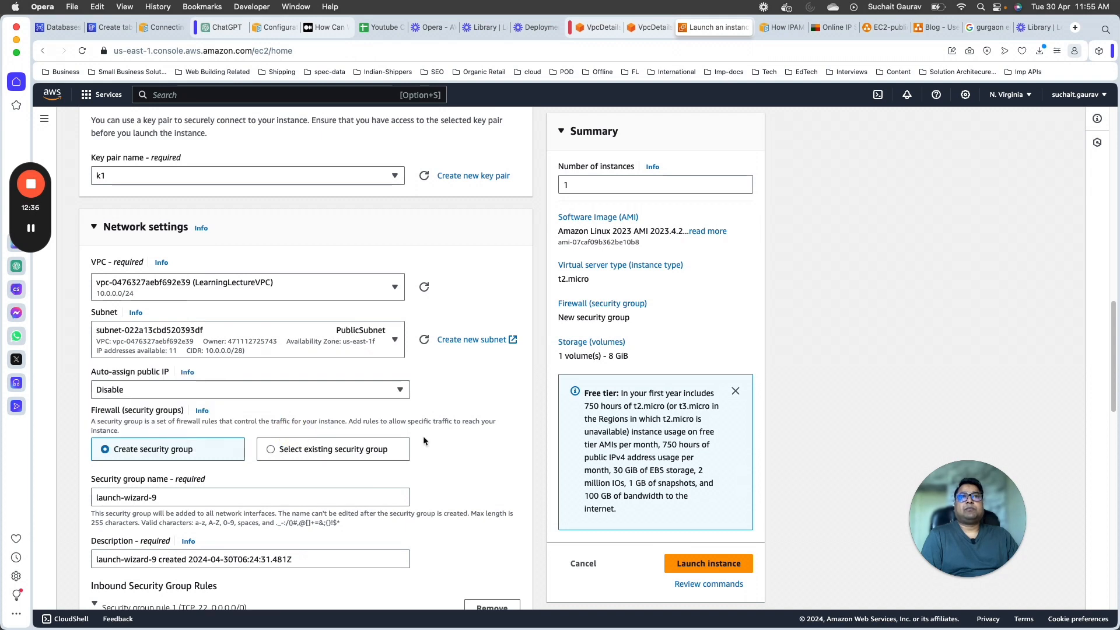
- Enable auto-assignment of a public IP for the instance
scroll(424, 440, down, 3)
scroll(343, 246, down, 1)
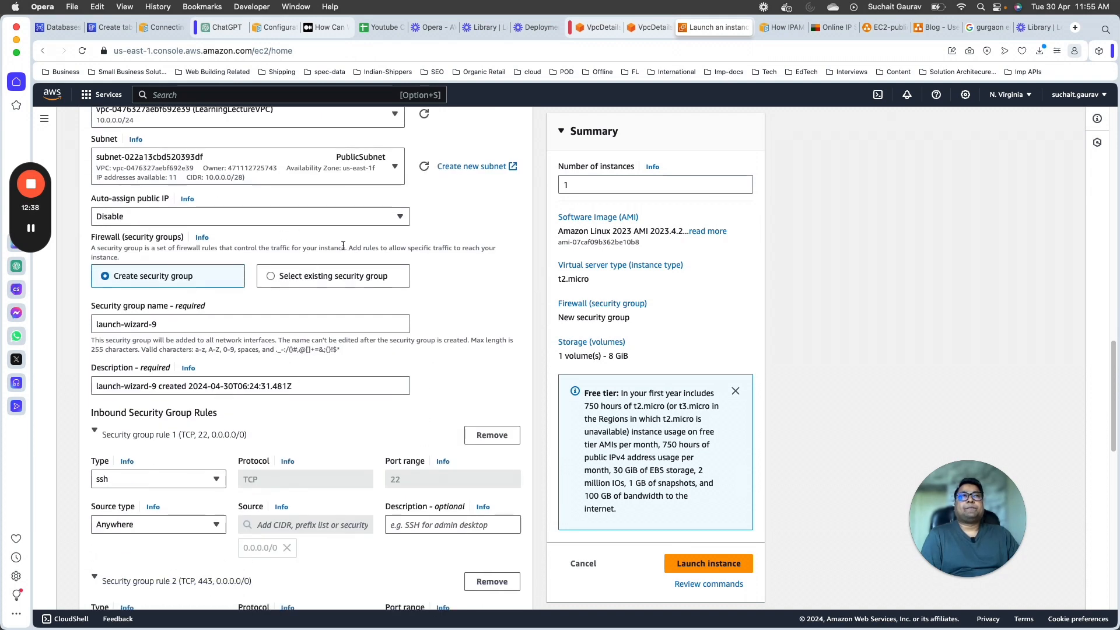
click(399, 217)
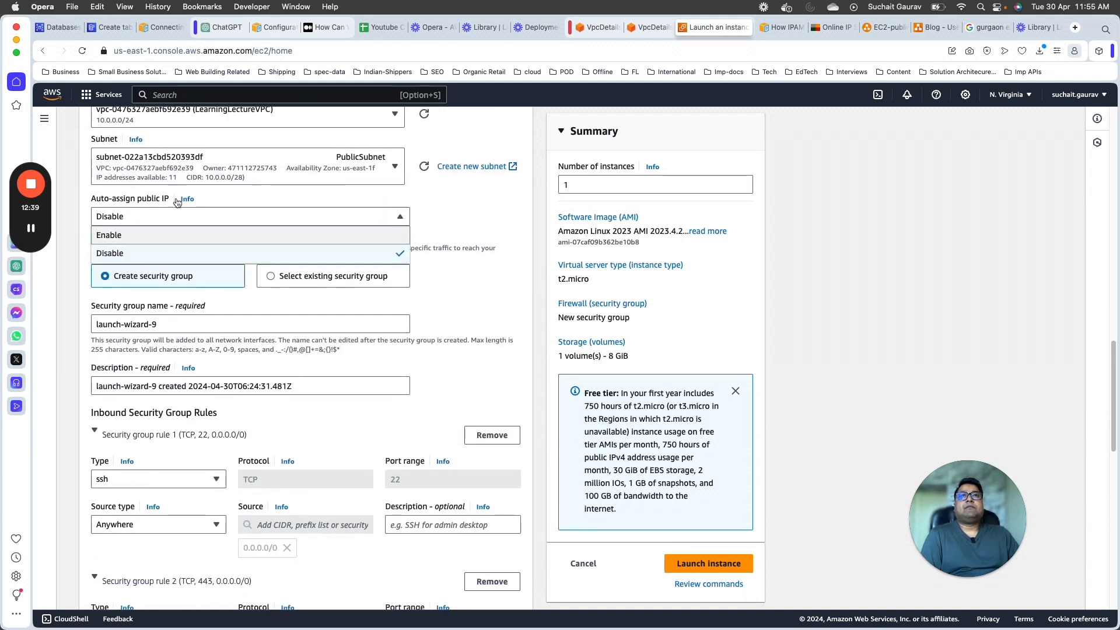
click(134, 239)
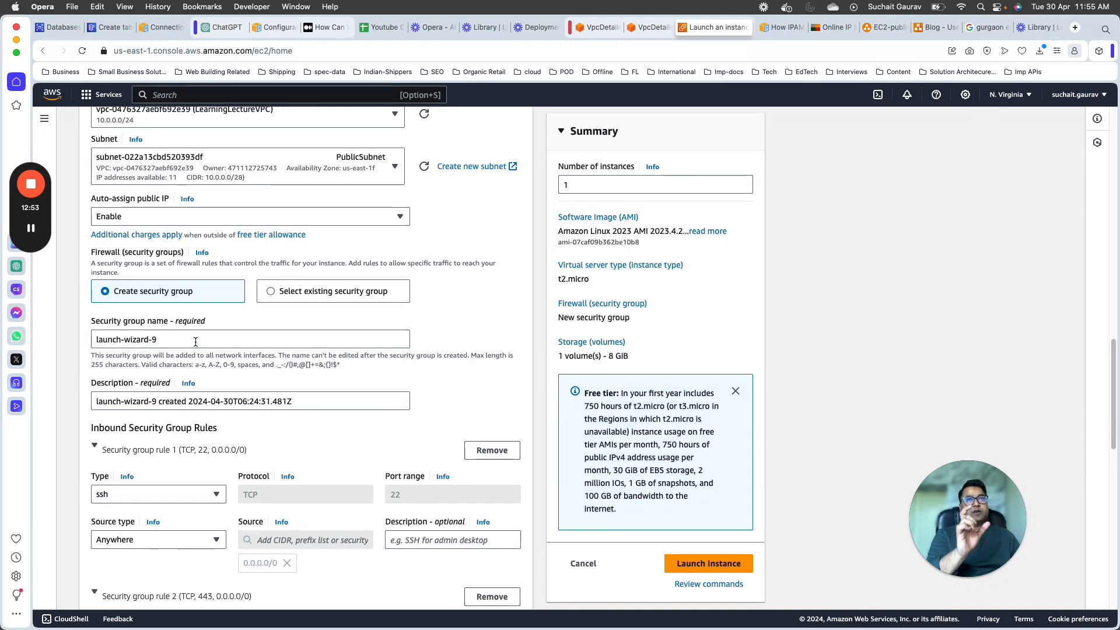
- Check the remaining security group rules and storage settings, launch the instance and expand its launch log
scroll(401, 411, down, 7)
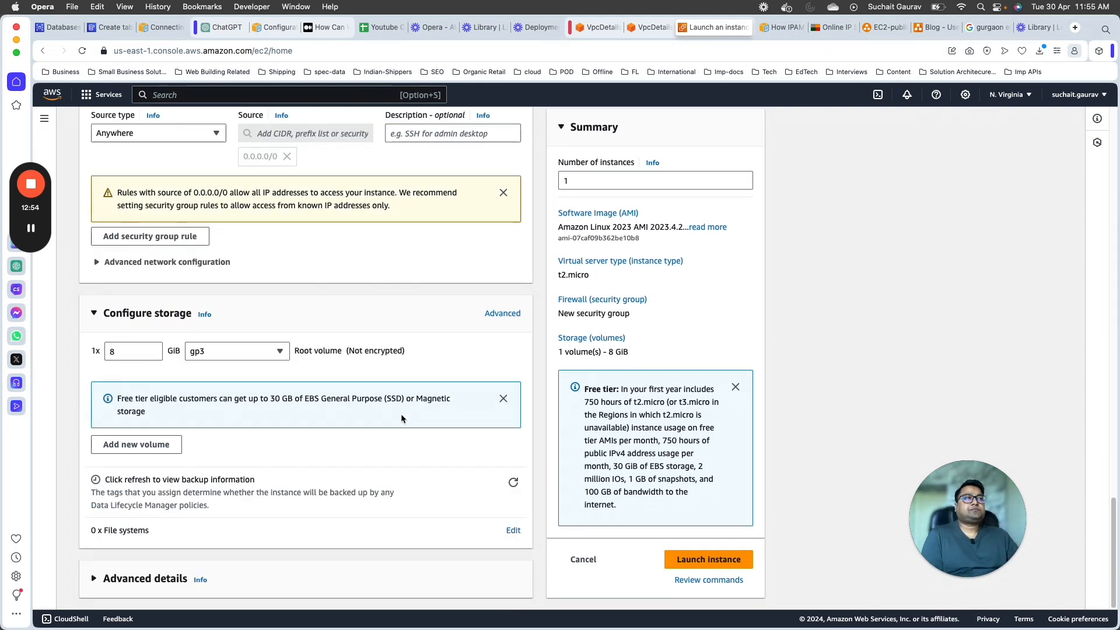
scroll(410, 407, up, 4)
click(708, 560)
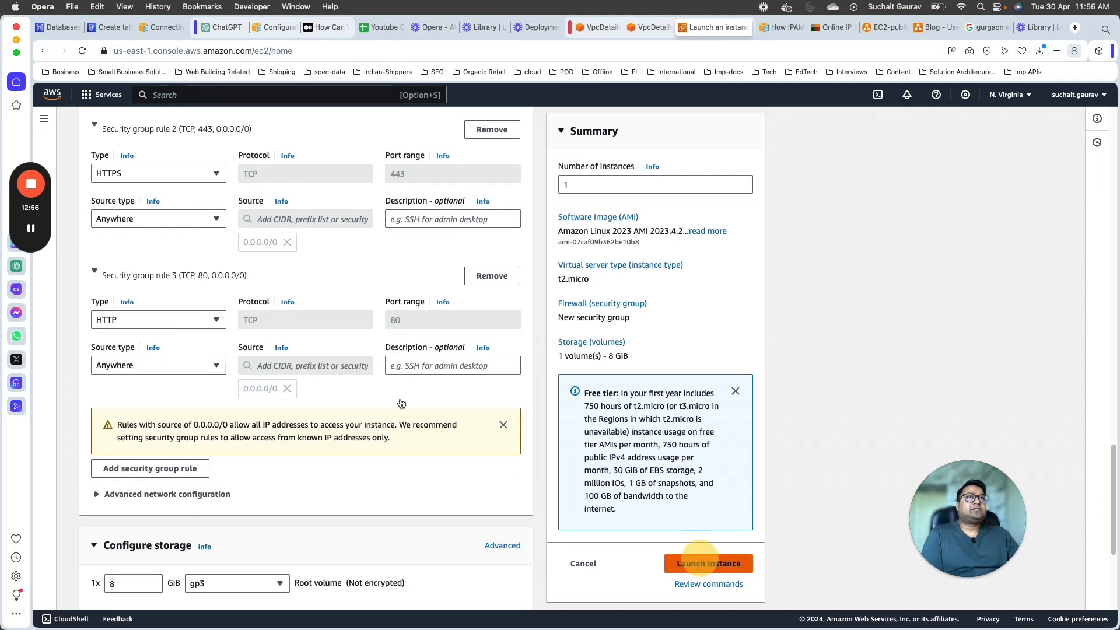
click(117, 226)
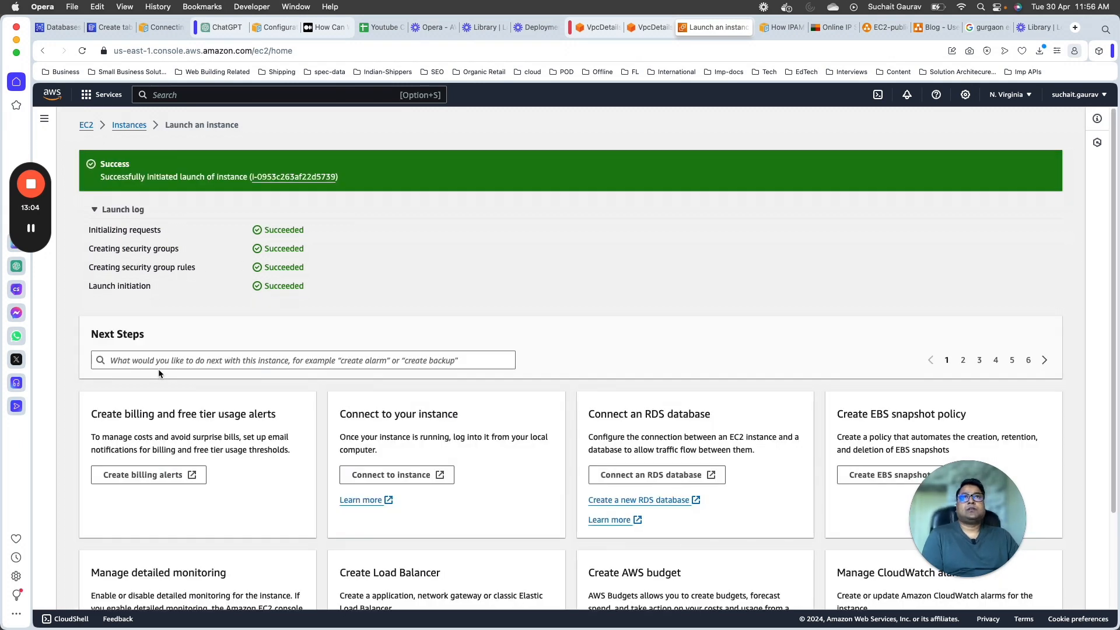
- Show the launched instance in the instances list and refresh the list to check its state
click(280, 176)
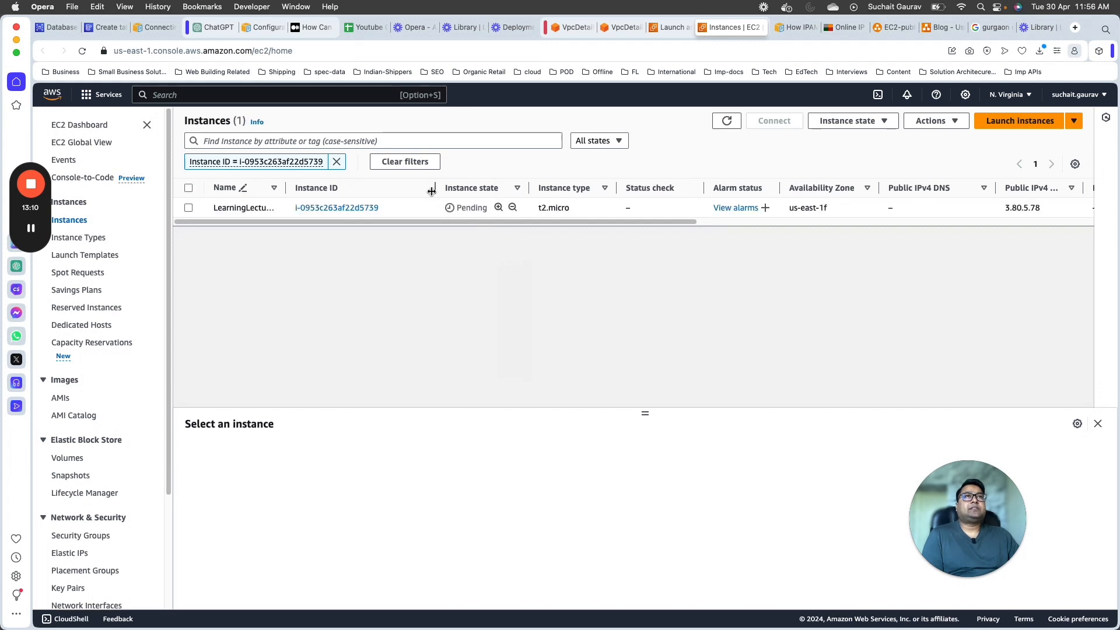
click(726, 121)
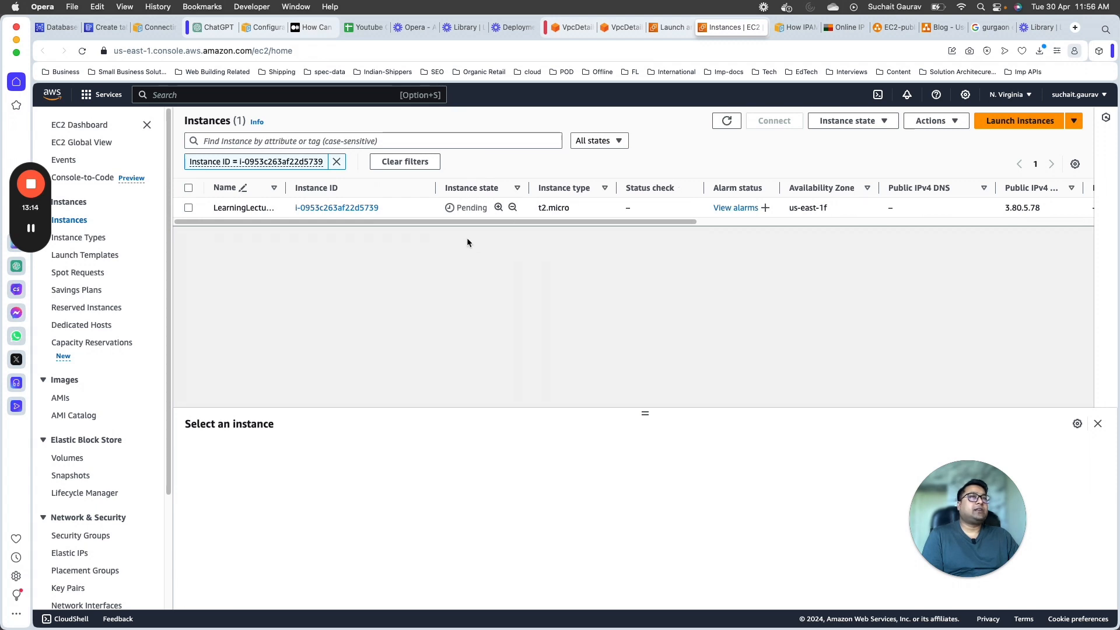
double_click(469, 207)
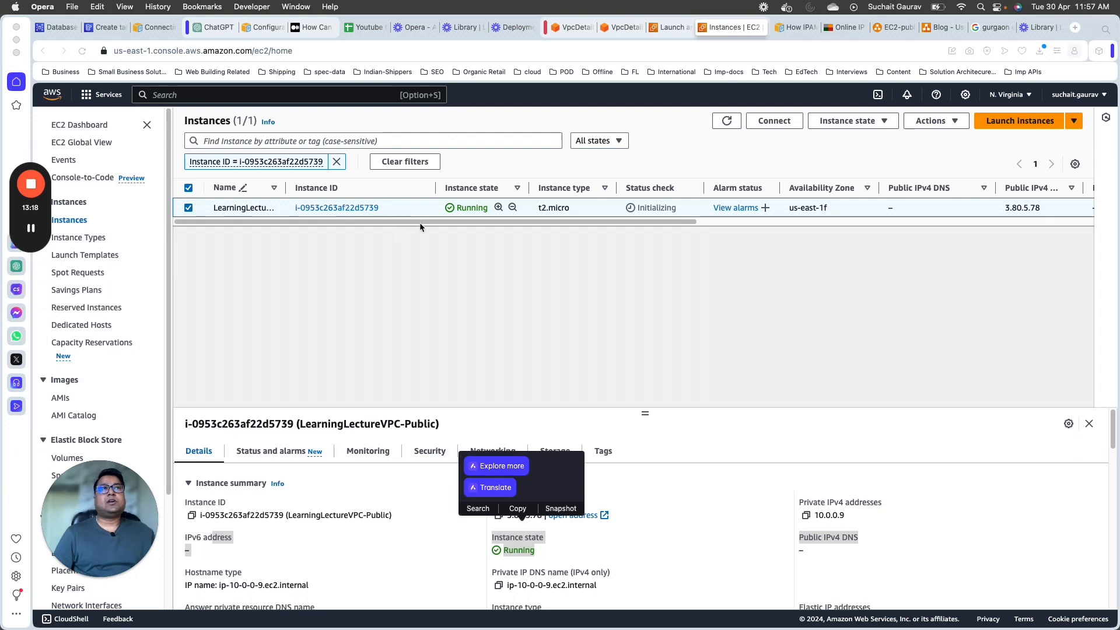
click(727, 120)
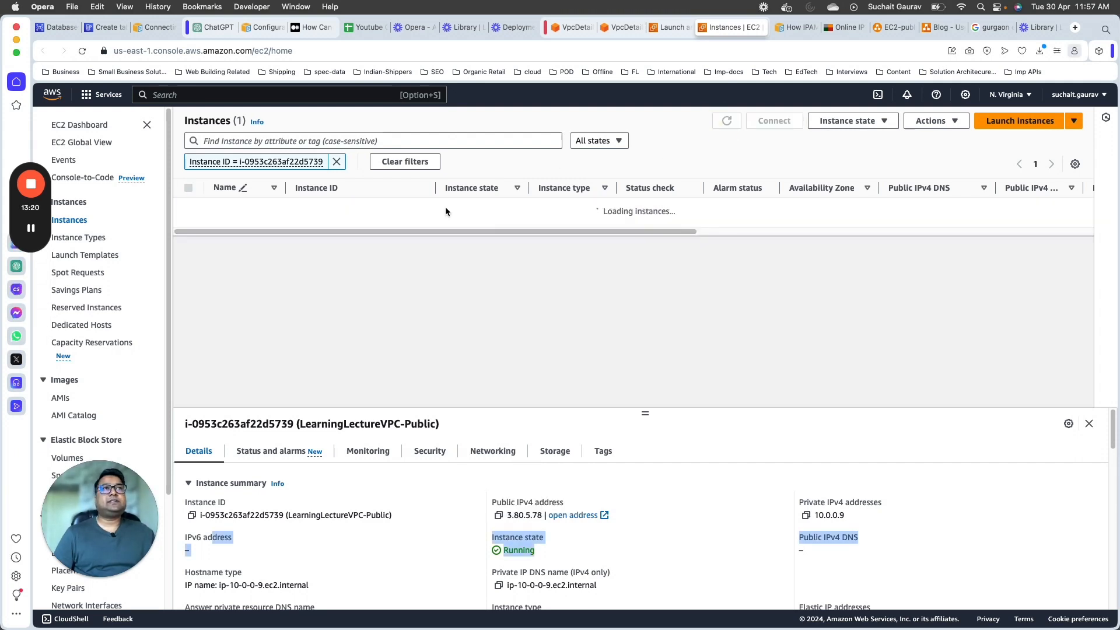
- Open the instance summary of LearningLectureVPC-Public and review its auto-assigned public IP, public DNS and Elastic IP details
click(337, 212)
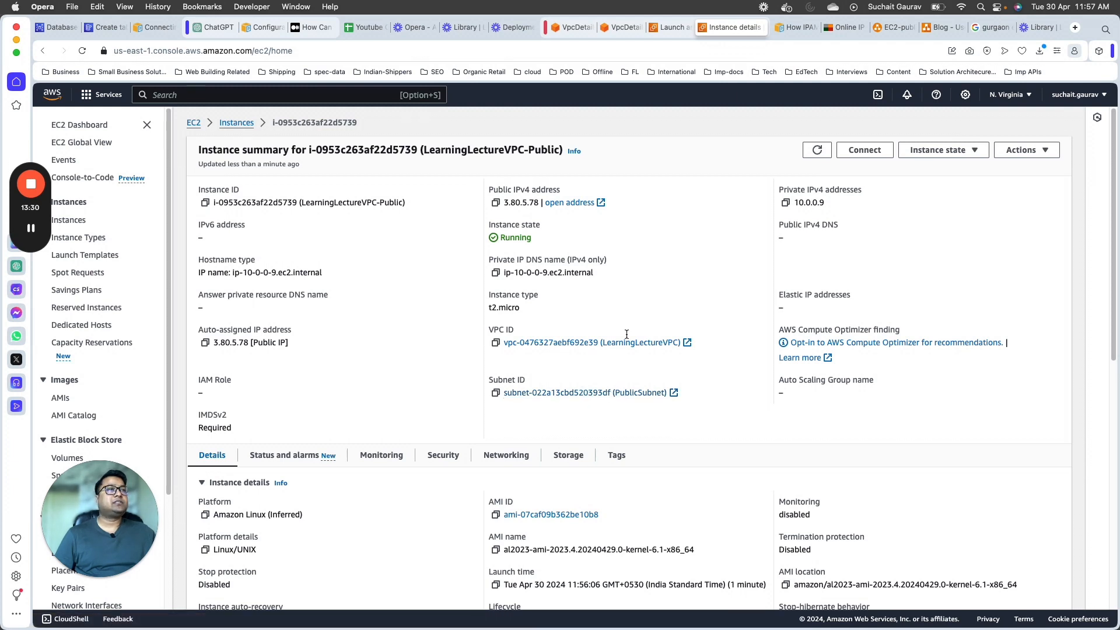
scroll(393, 447, down, 5)
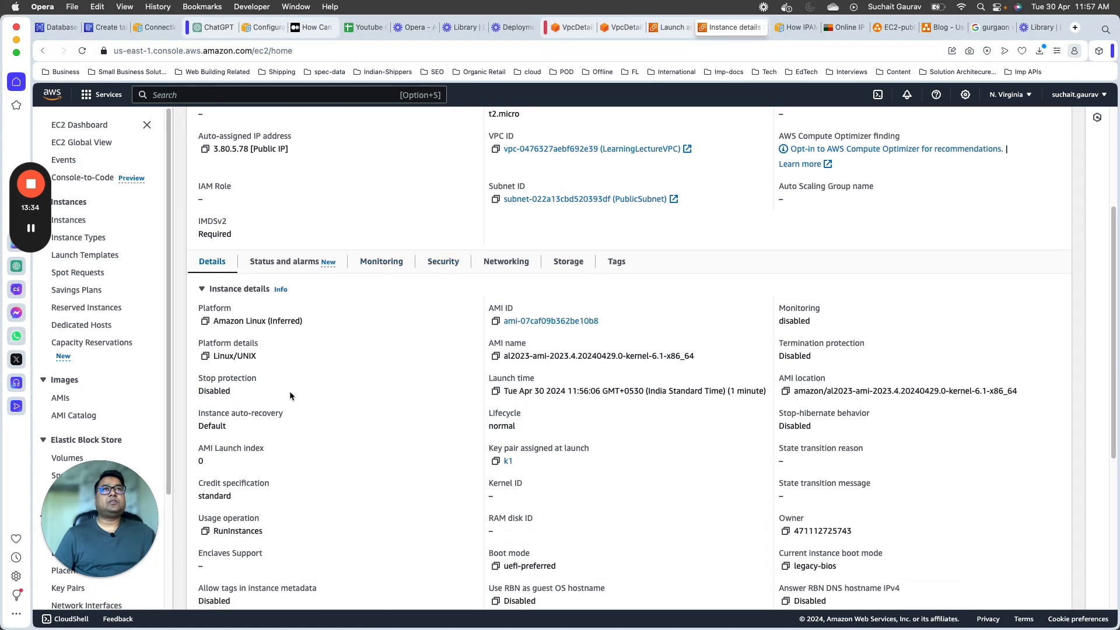
scroll(289, 391, up, 5)
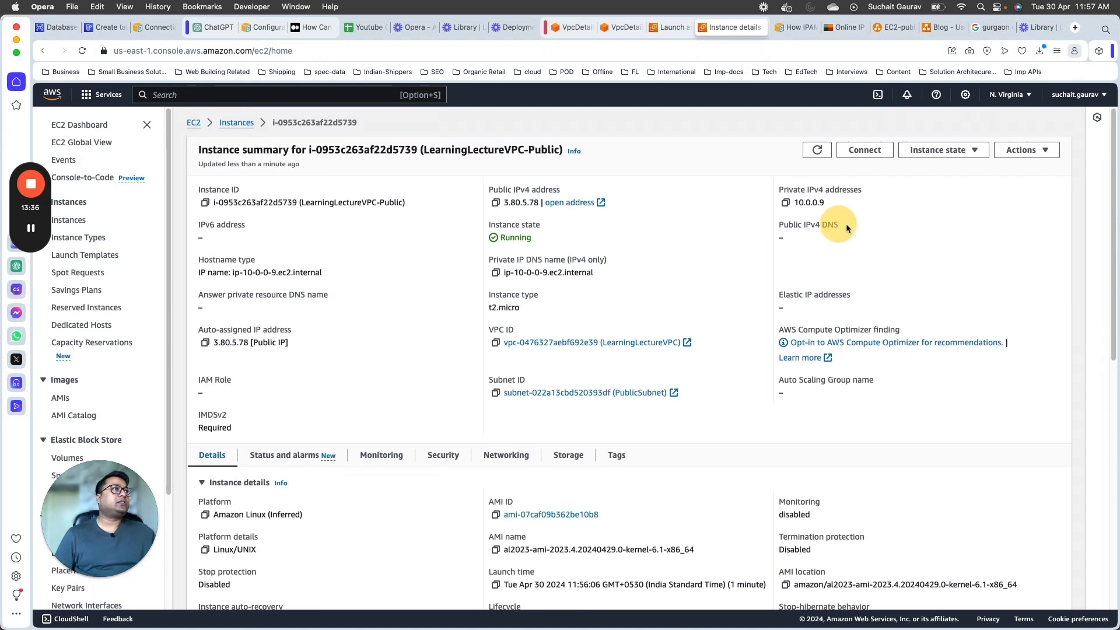
drag(834, 226, 500, 237)
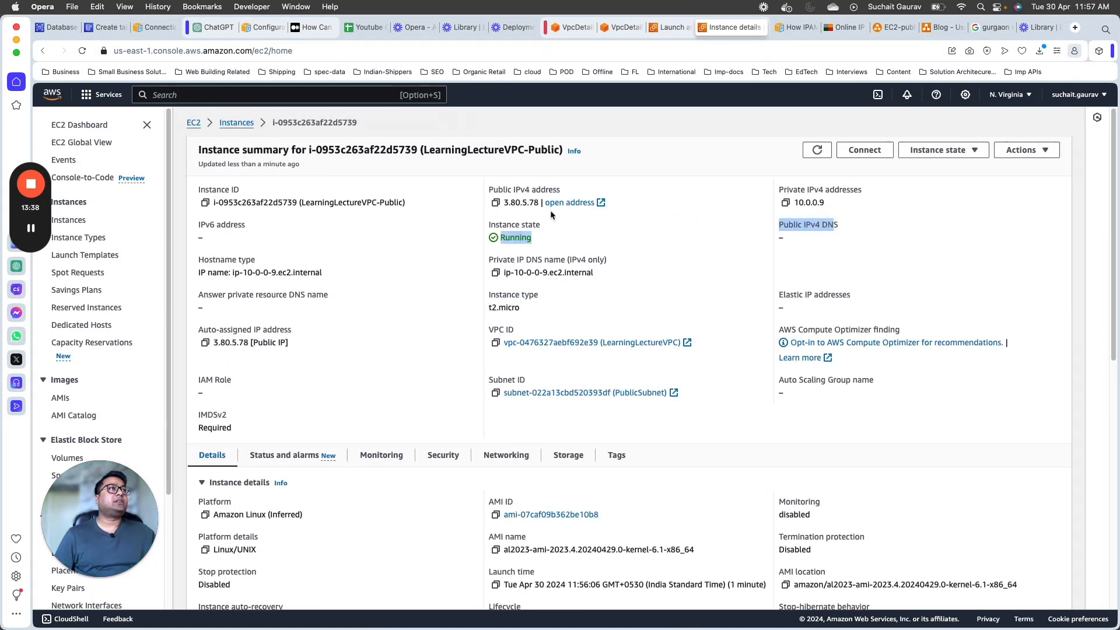
click(83, 52)
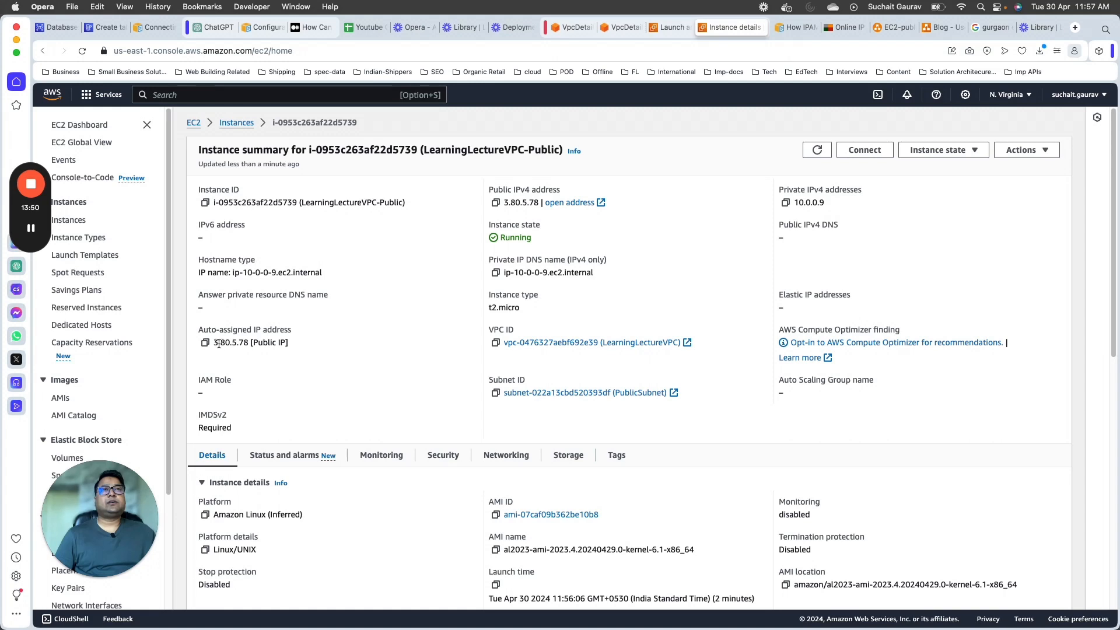
mouse_move(213, 343)
mouse_down()
mouse_move(248, 342)
mouse_move(218, 342)
mouse_up()
drag(778, 294, 853, 291)
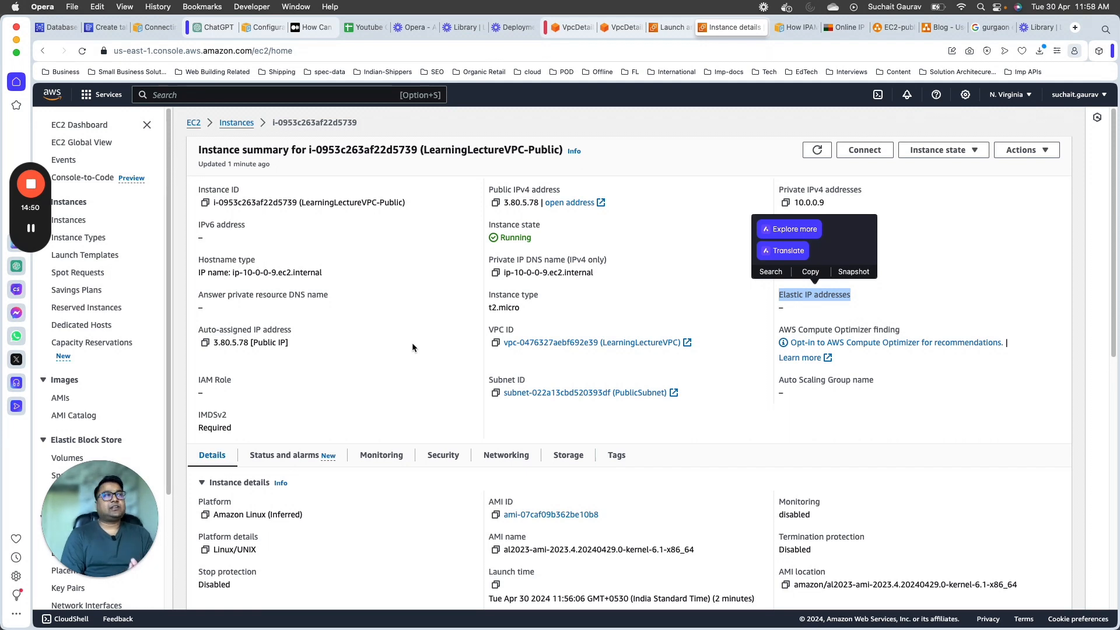
scroll(475, 234, down, 5)
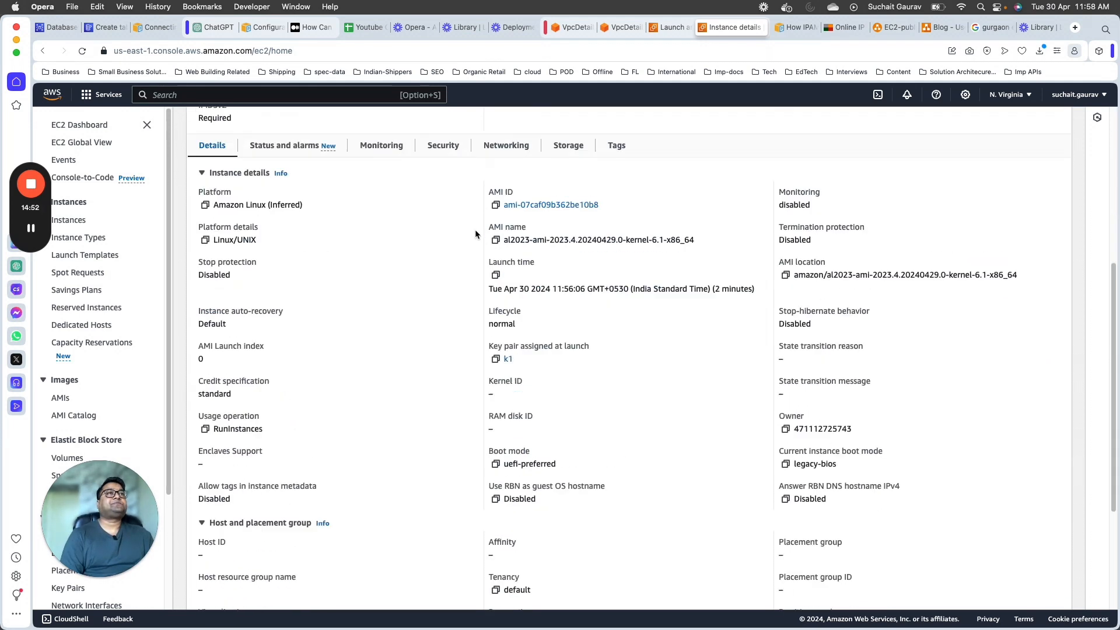
scroll(482, 232, up, 6)
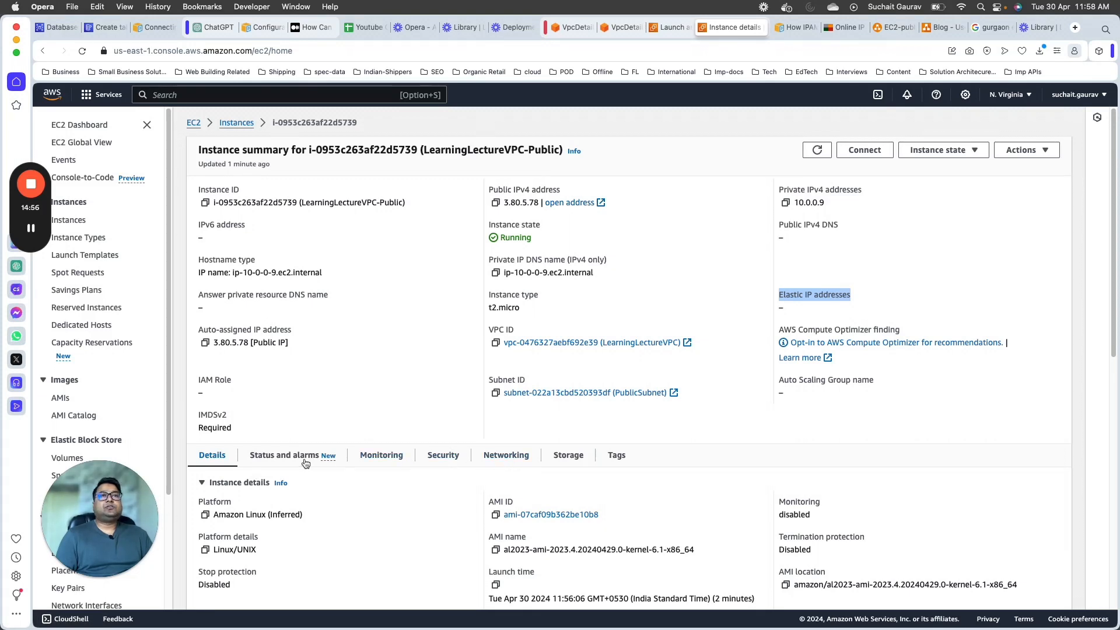
- Review the instance's security details, examining the ports, protocols and sources in the inbound and outbound rules of launch-wizard-9
click(391, 461)
click(442, 456)
scroll(390, 399, down, 3)
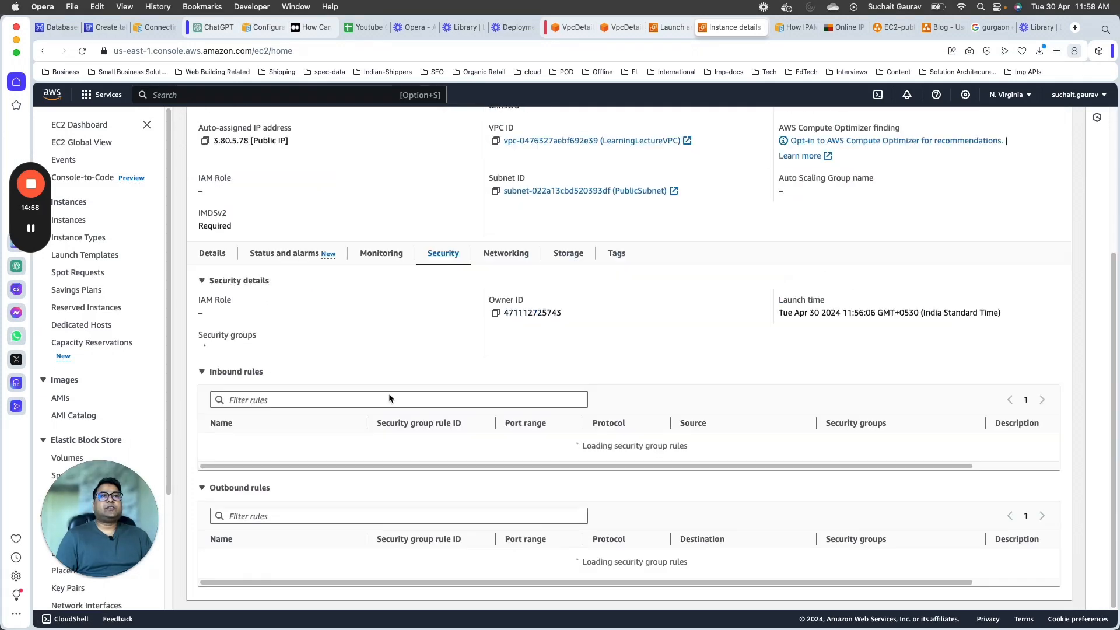
scroll(348, 420, down, 1)
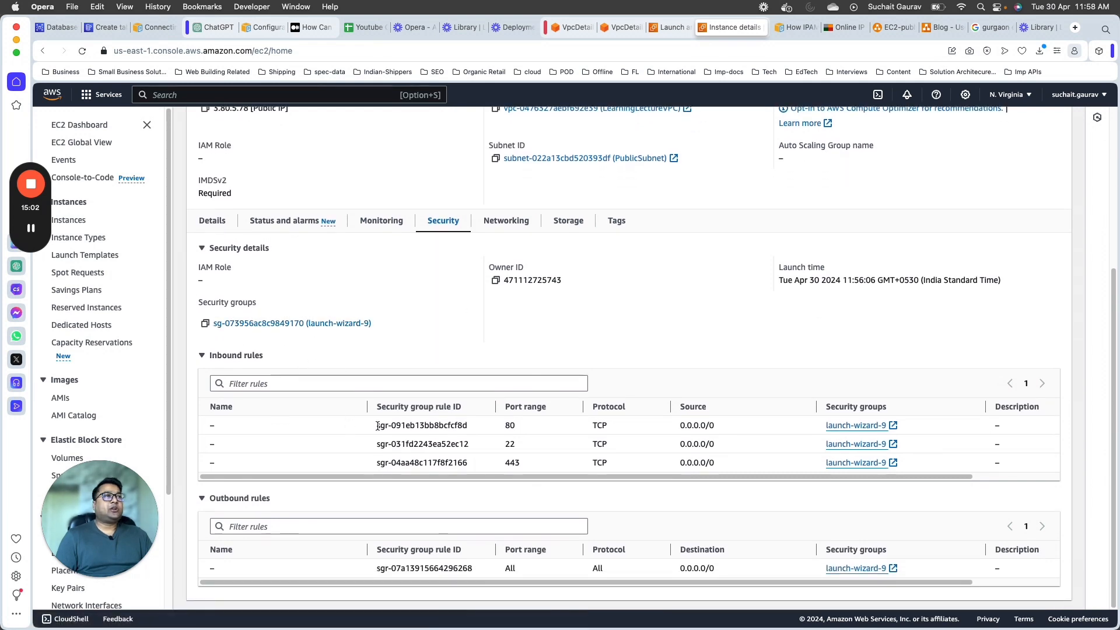
drag(377, 425, 655, 445)
click(252, 361)
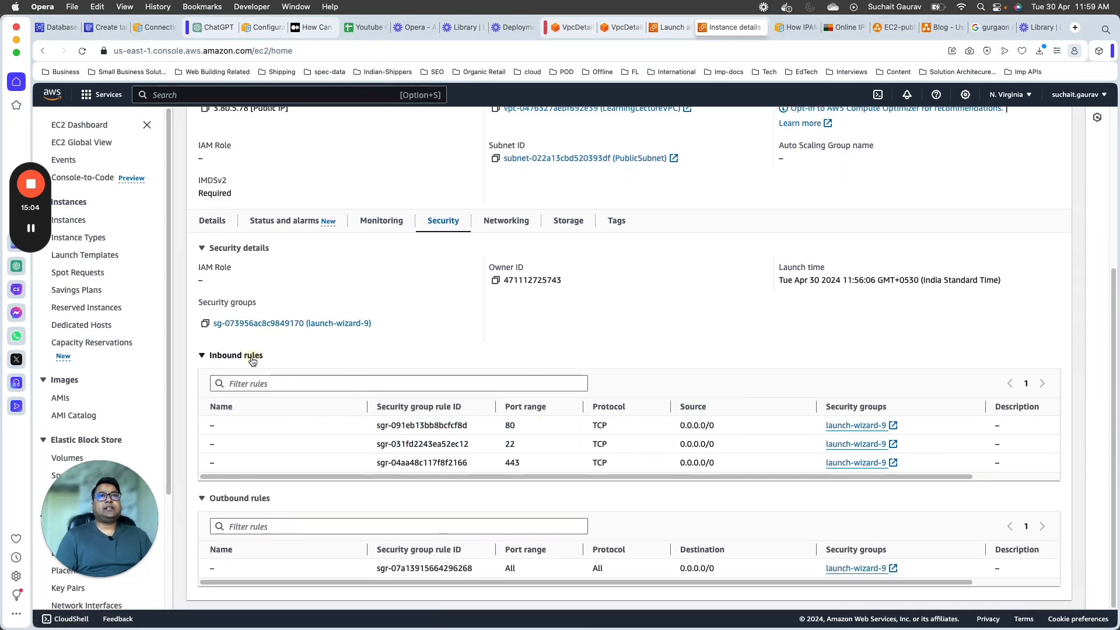
double_click(252, 361)
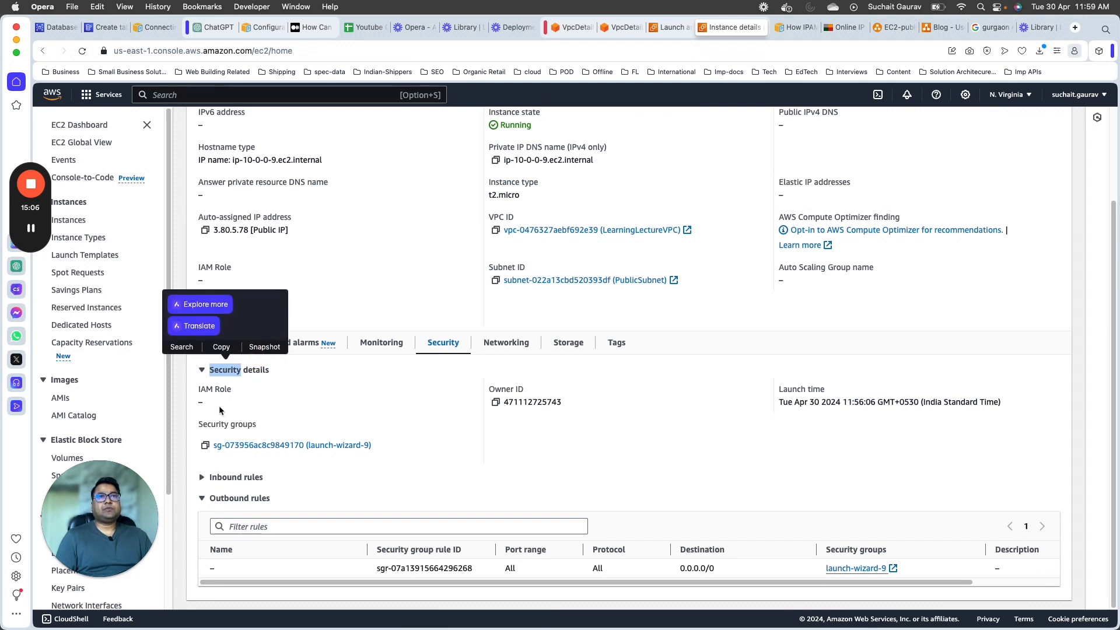
click(216, 477)
scroll(715, 425, down, 3)
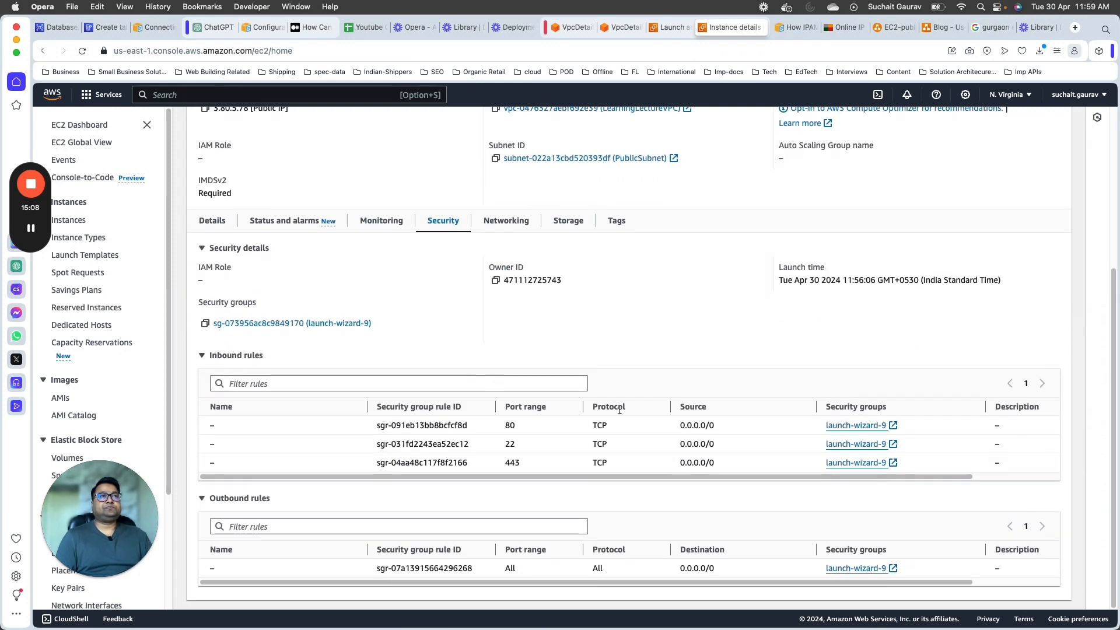
drag(505, 462, 610, 460)
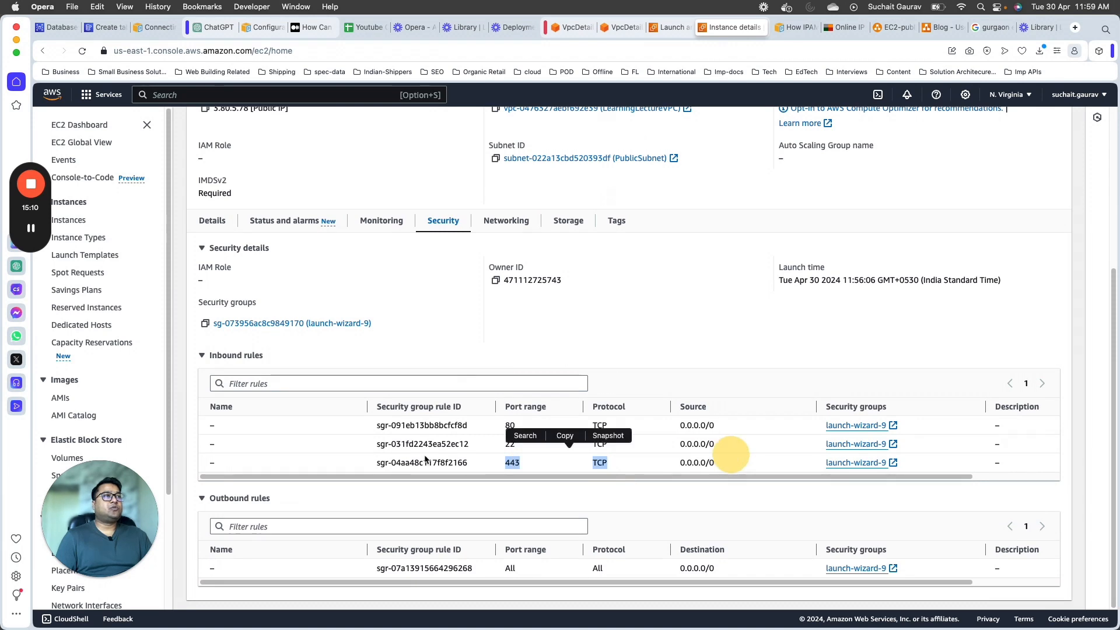
scroll(736, 300, up, 4)
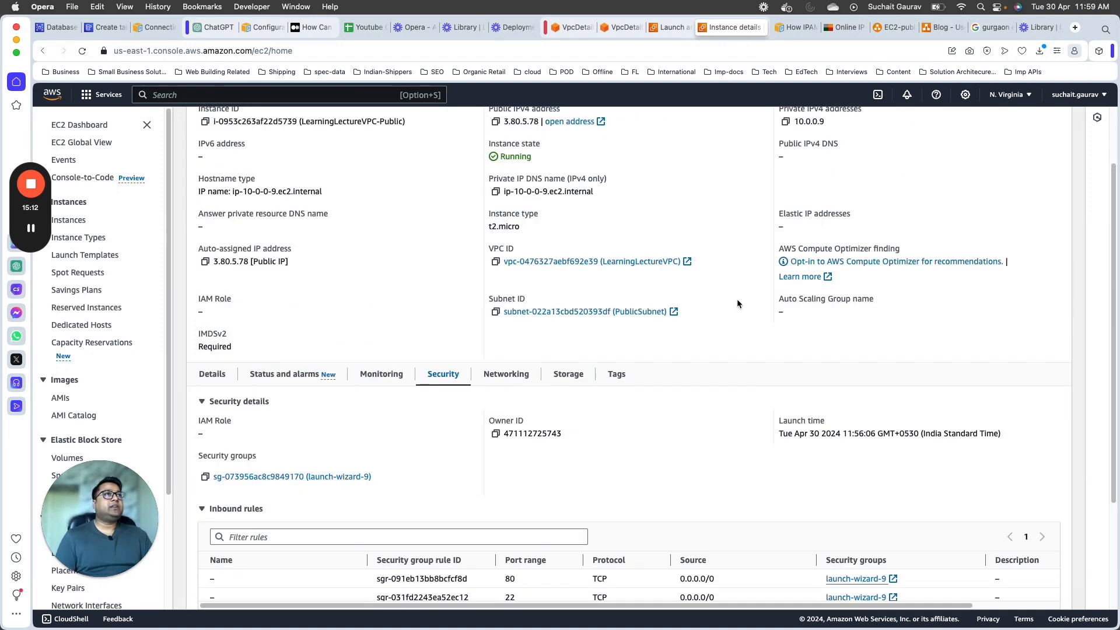
- Switch to the EC2-public-private-subnet diagram and examine the public subnet's security group and its EC2 instance
scroll(736, 303, up, 2)
click(907, 28)
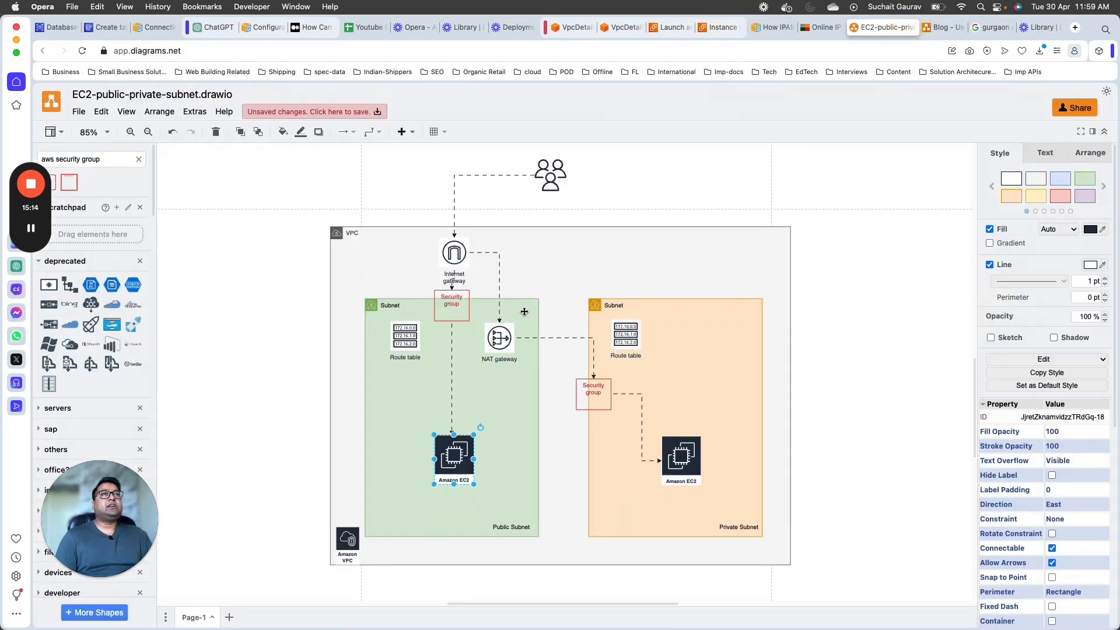
click(462, 305)
click(457, 431)
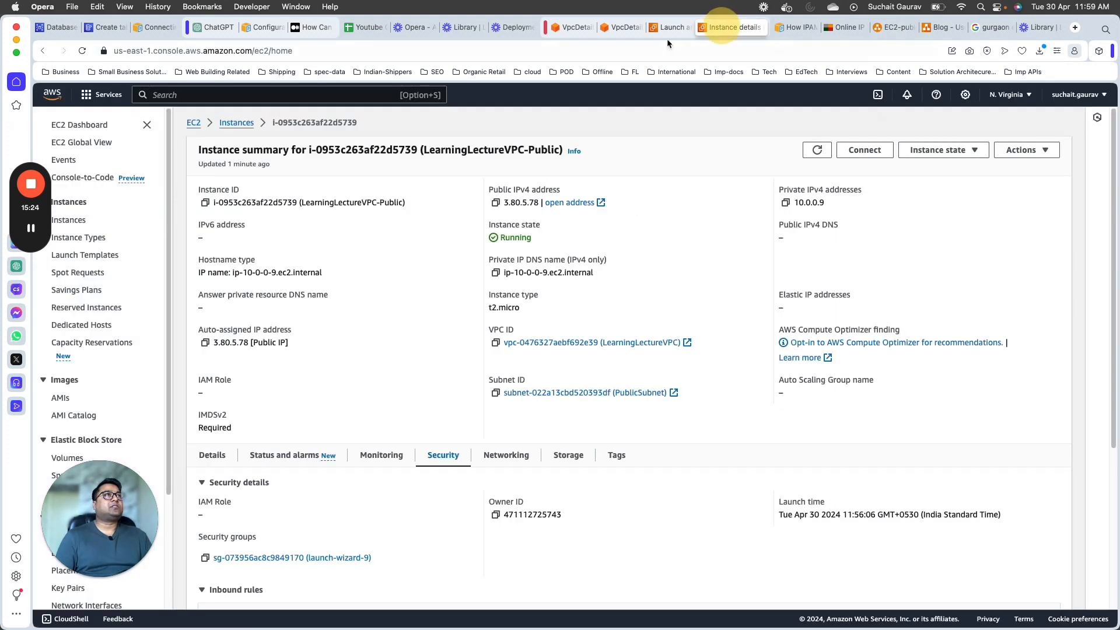
- Return to the AWS instance page, open the connection instructions for LearningLectureVPC-Public and copy the example SSH command
click(722, 27)
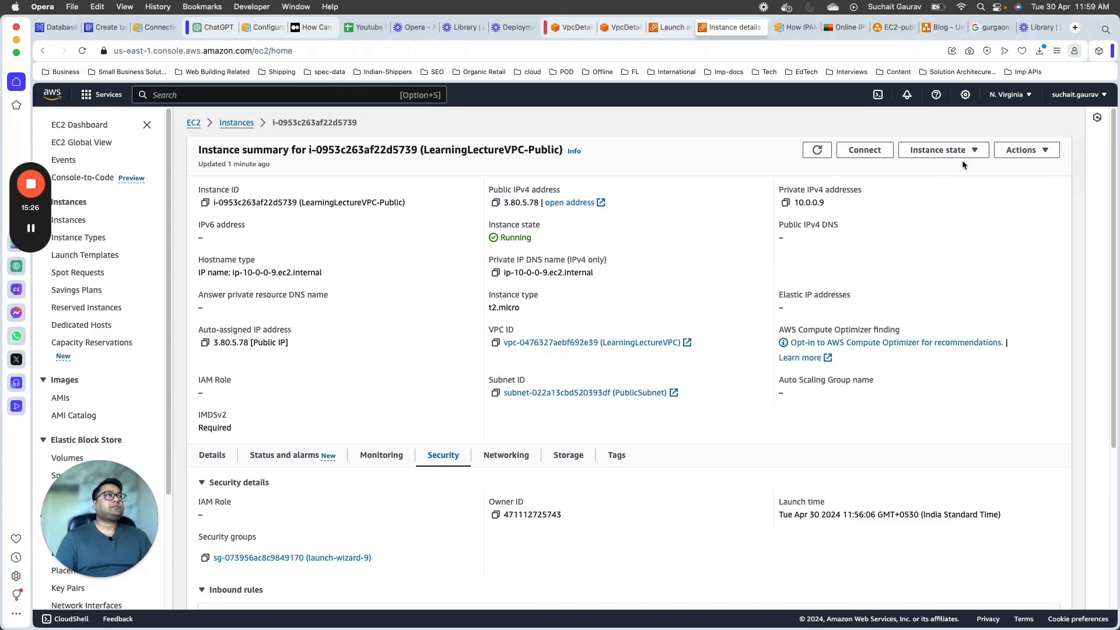
click(864, 150)
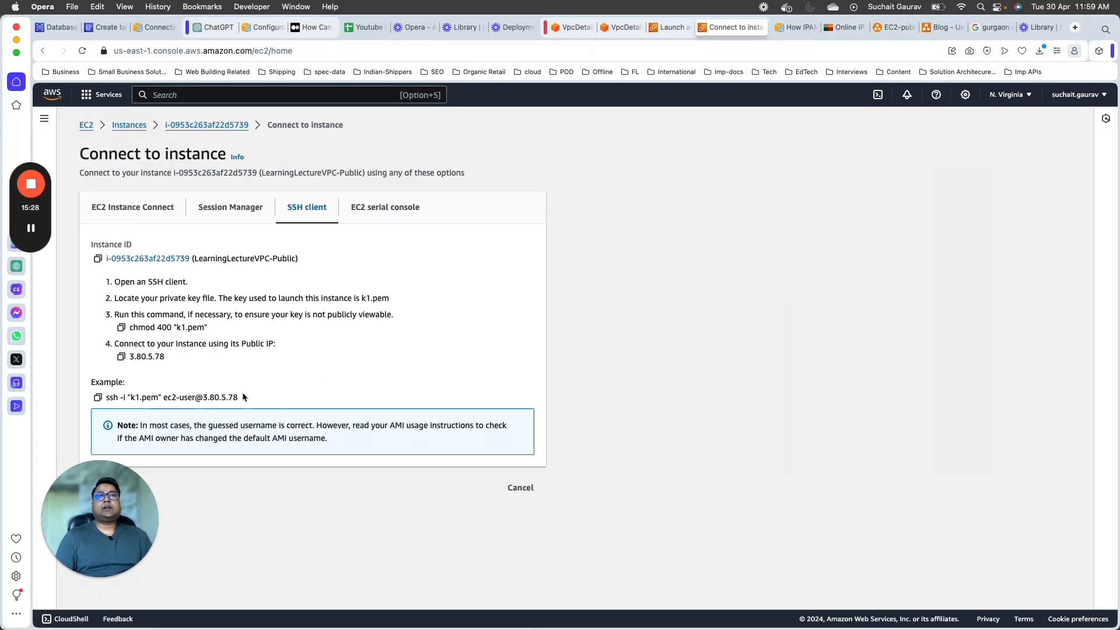
click(98, 398)
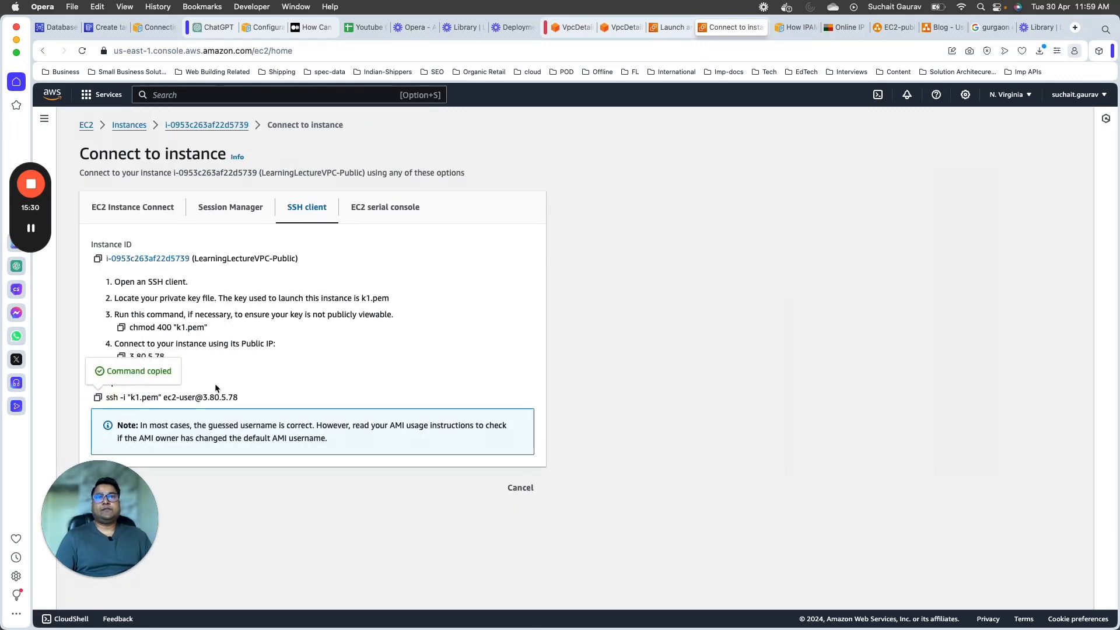
- Switch to the Terminal, exit both nested SSH sessions back to the local Downloads prompt and clear the screen
key(super+Tab)
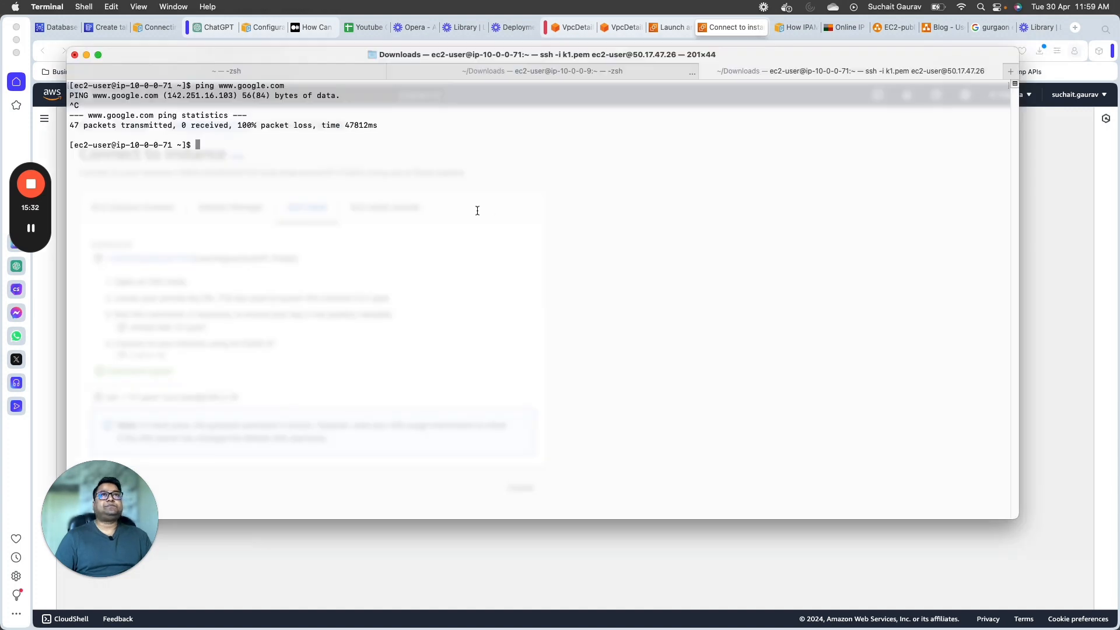
text(exit)
key(Return)
text(clear)
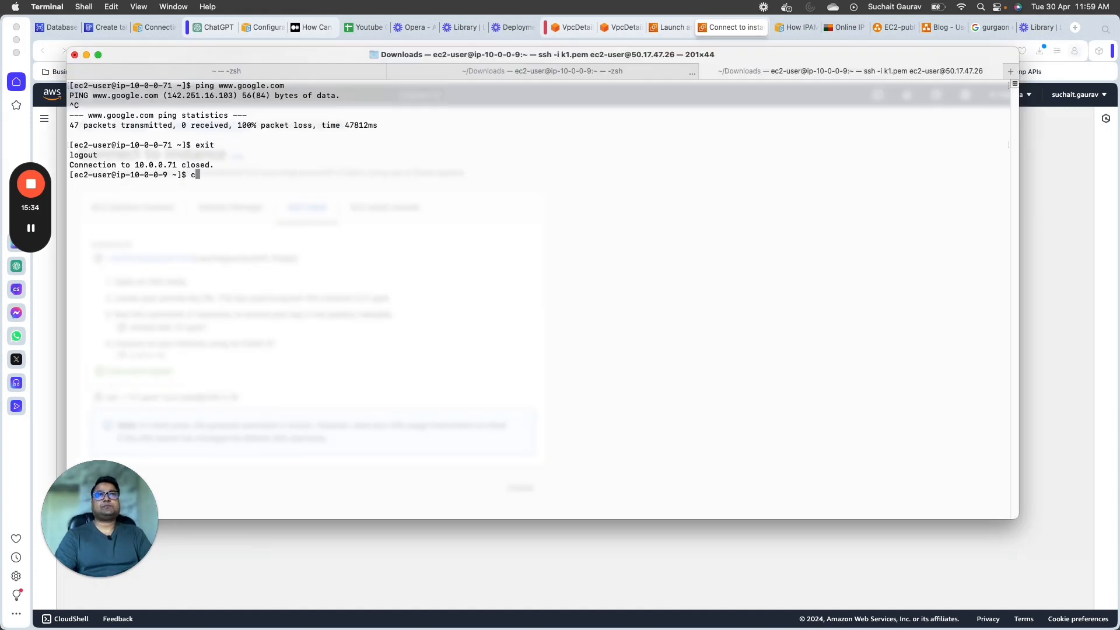
key(Return)
text(exit)
key(Return)
text(clear)
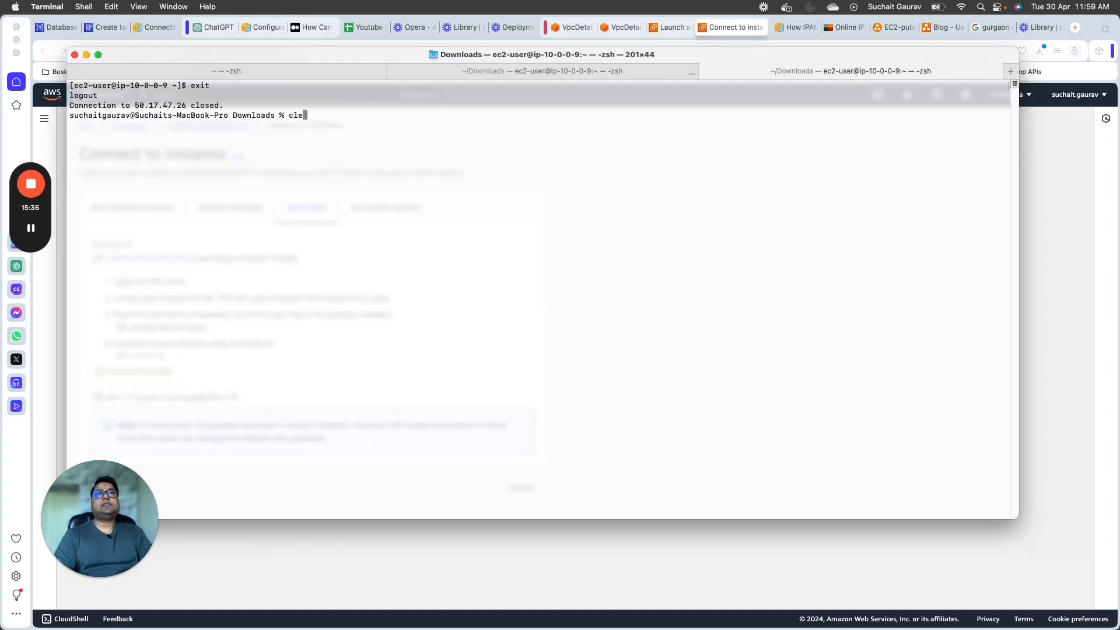
key(Return)
- List the Downloads folder filtered for the k1 key file with ls -lrt | grep k1
text(ls -lrt )
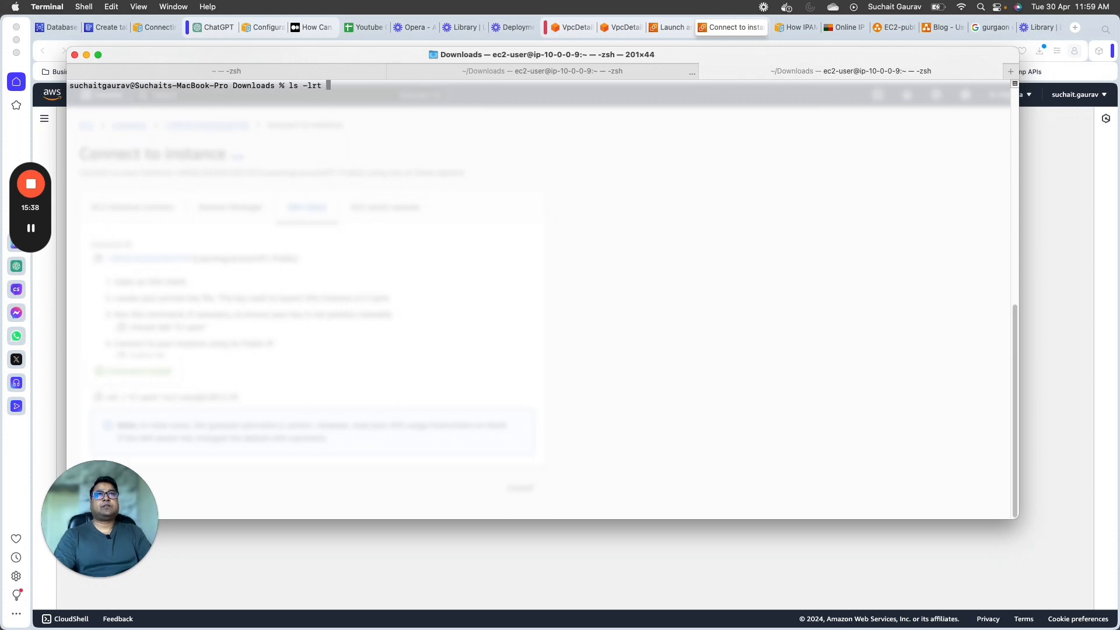
text(| grep k1)
key(Return)
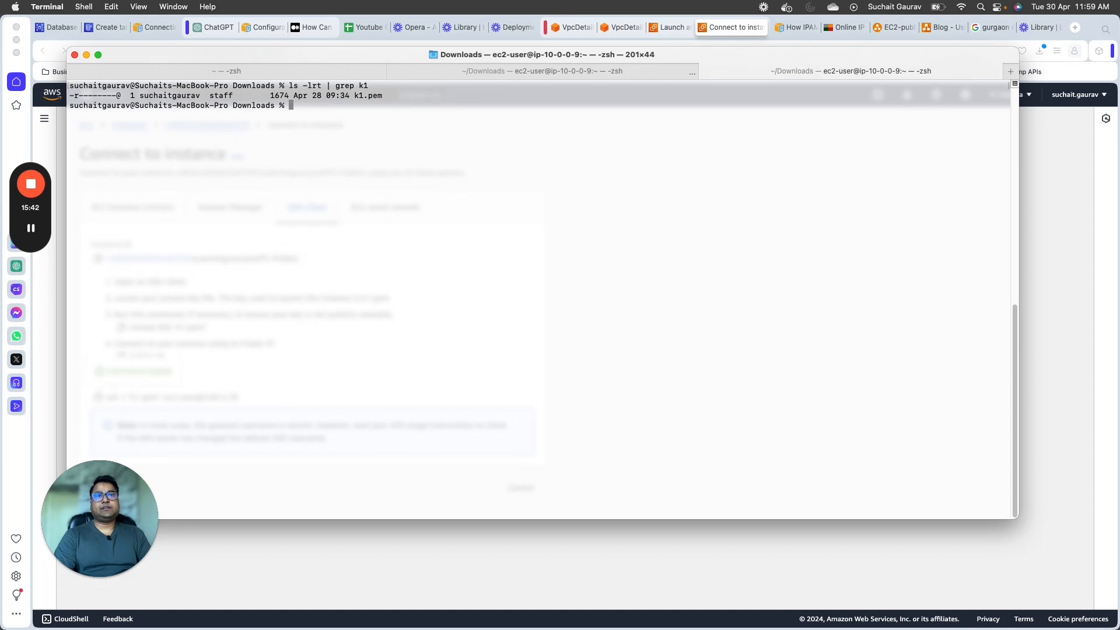
key(super+v)
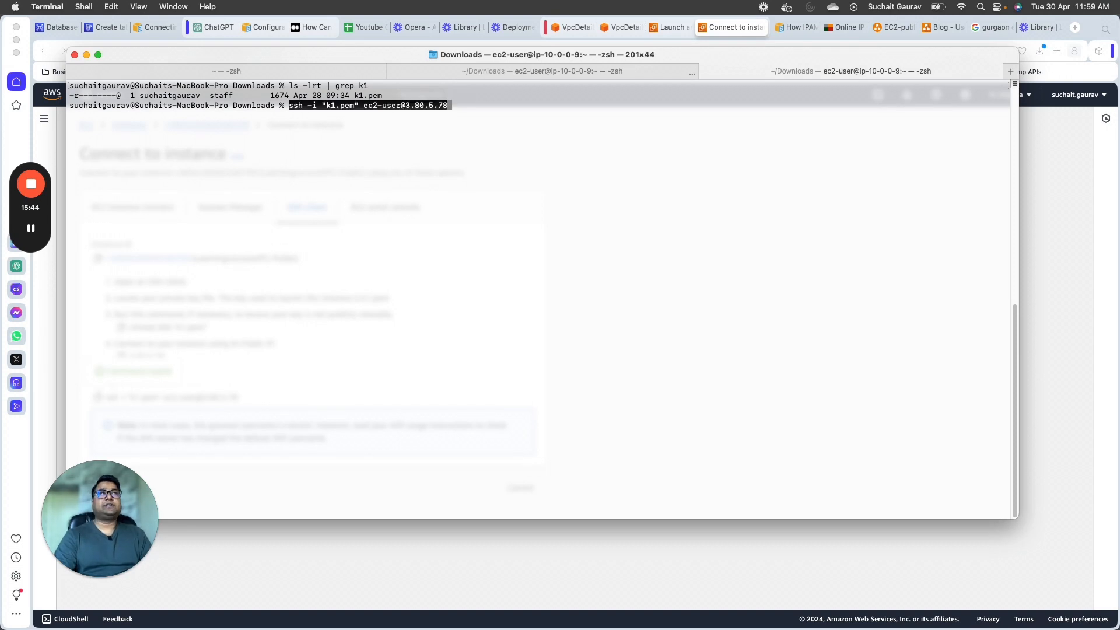
key(Return)
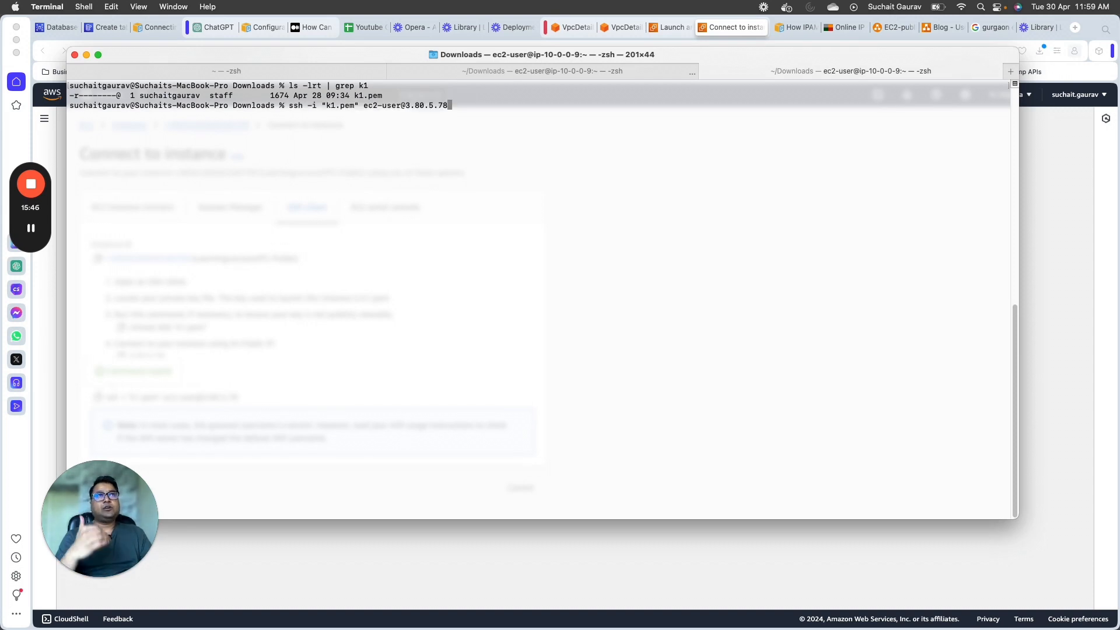
key(super+Tab)
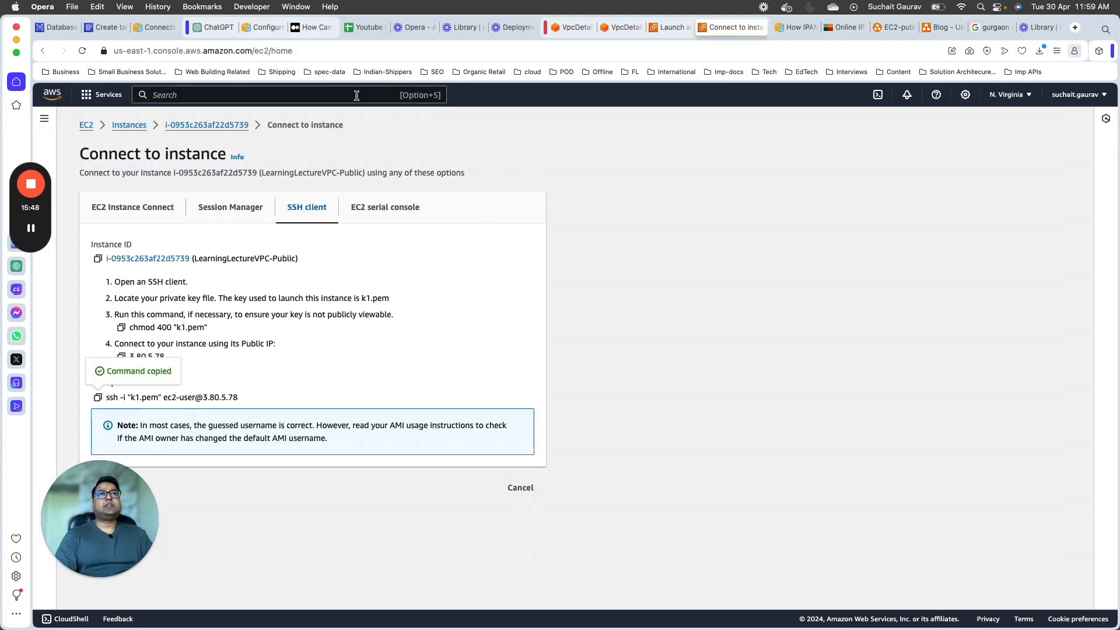
drag(99, 154, 169, 155)
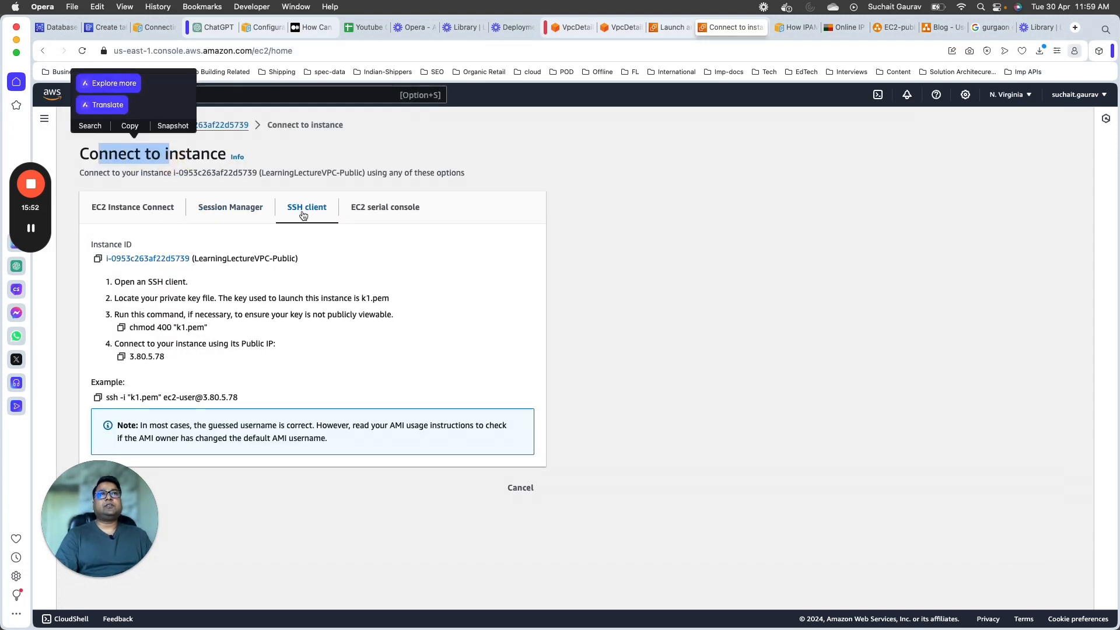
click(98, 398)
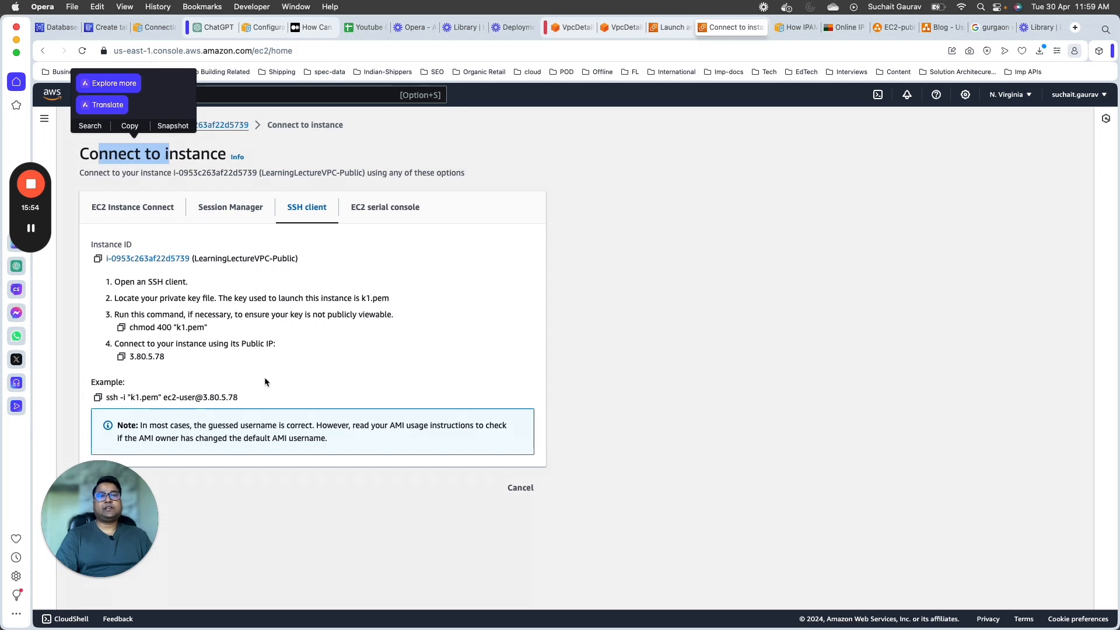
key(super+Tab)
key(super+v)
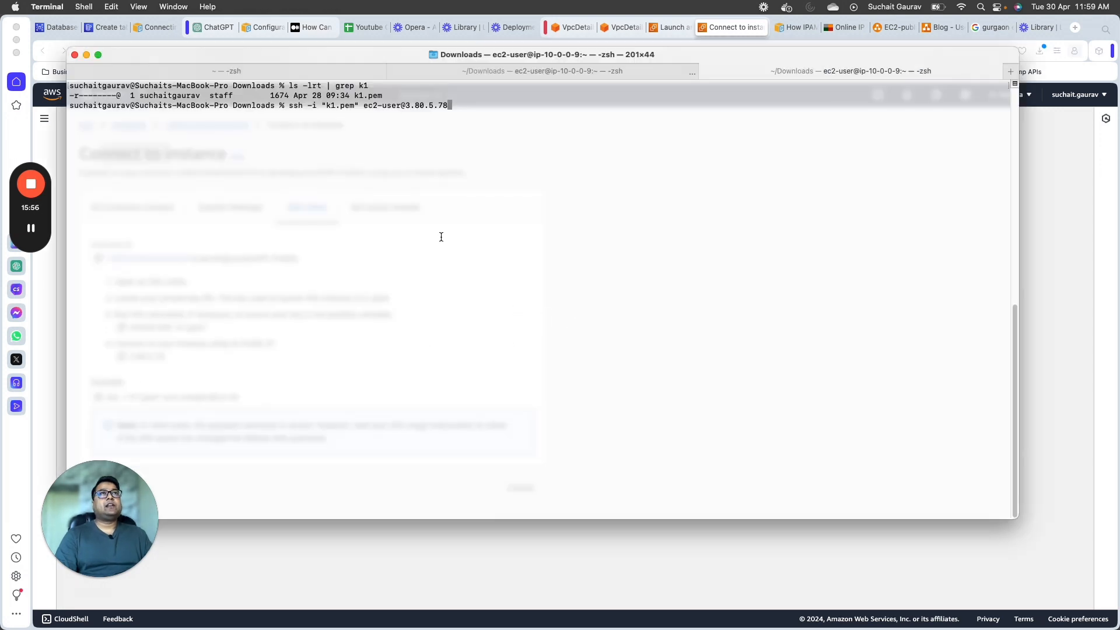
key(Return)
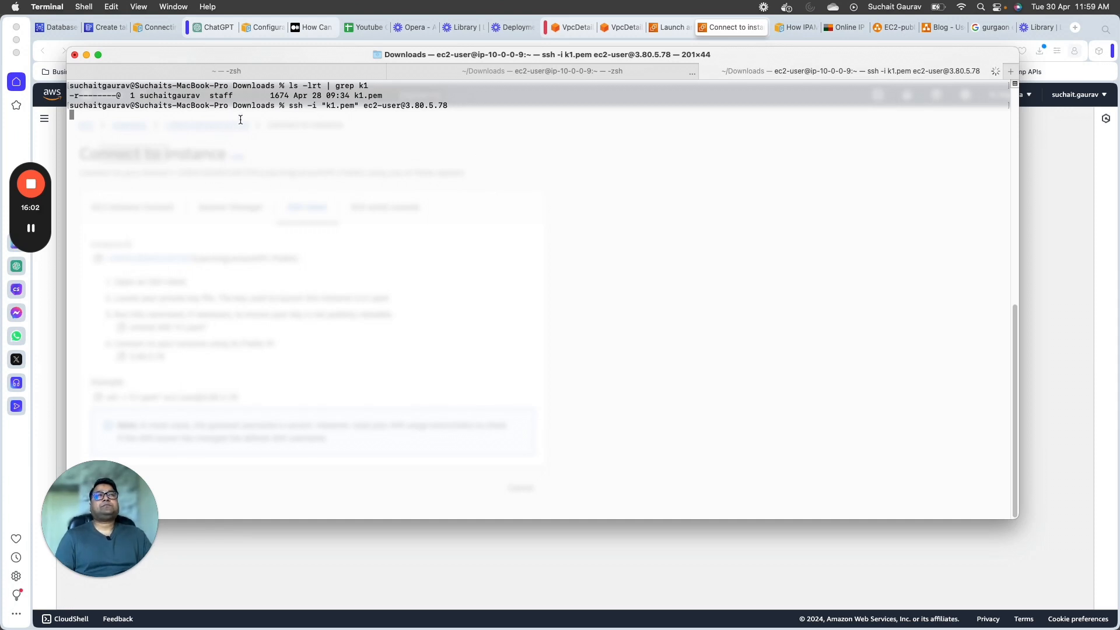
- Highlight the submitted SSH command line in the Terminal to review its key file and target address
drag(448, 106, 70, 95)
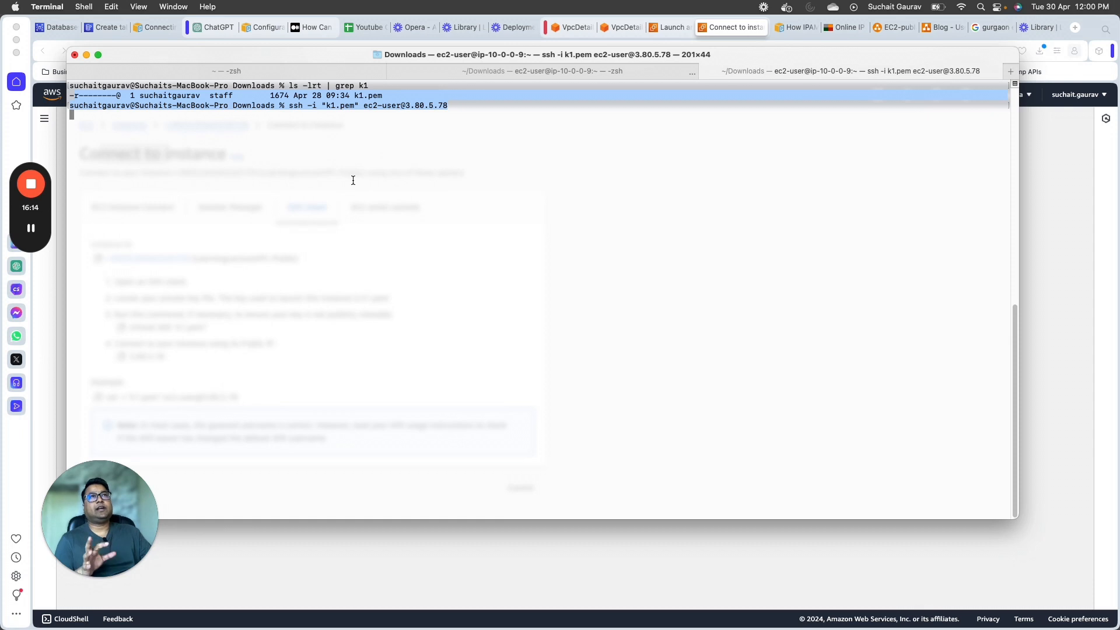
click(274, 137)
drag(453, 109, 68, 106)
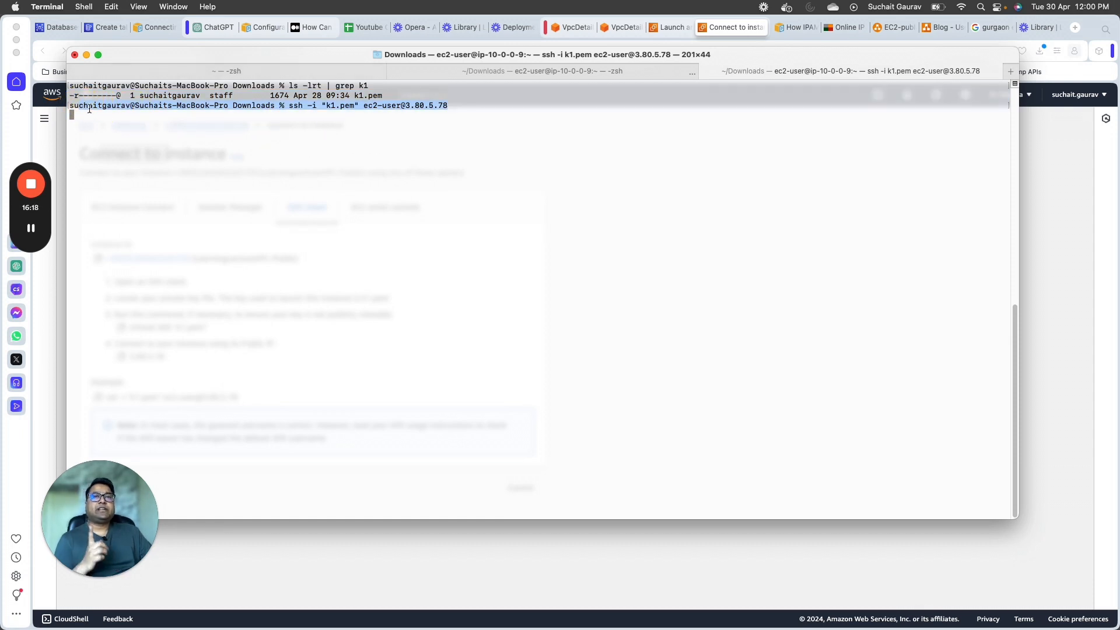
- Trace the connection path in the diagram from users through the internet gateway and security group to the public EC2 instance, and return to the Terminal
click(889, 24)
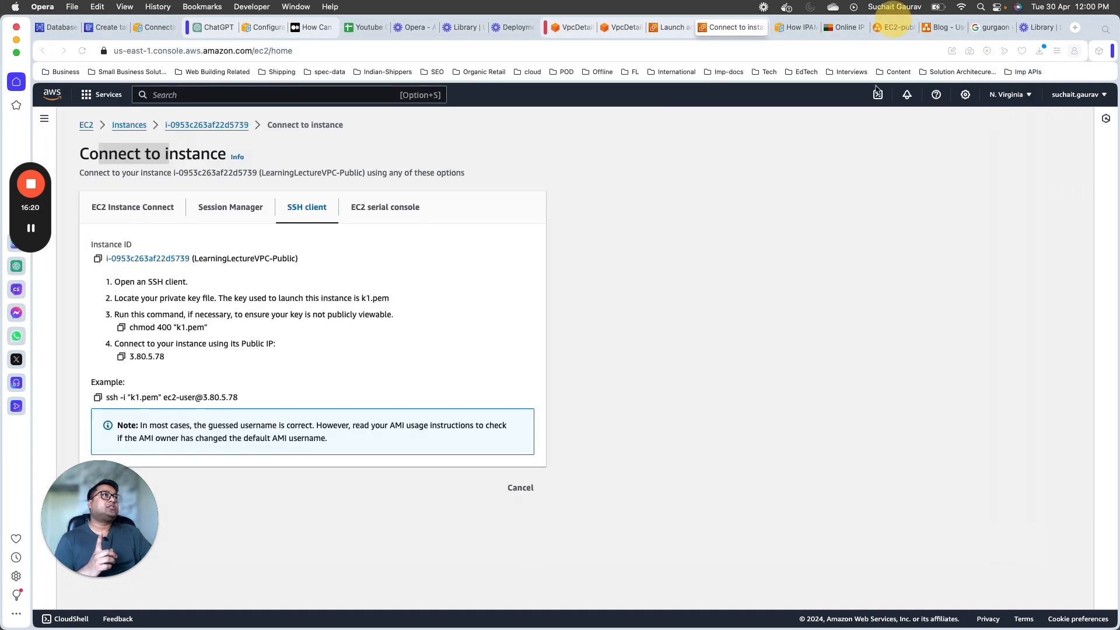
click(297, 363)
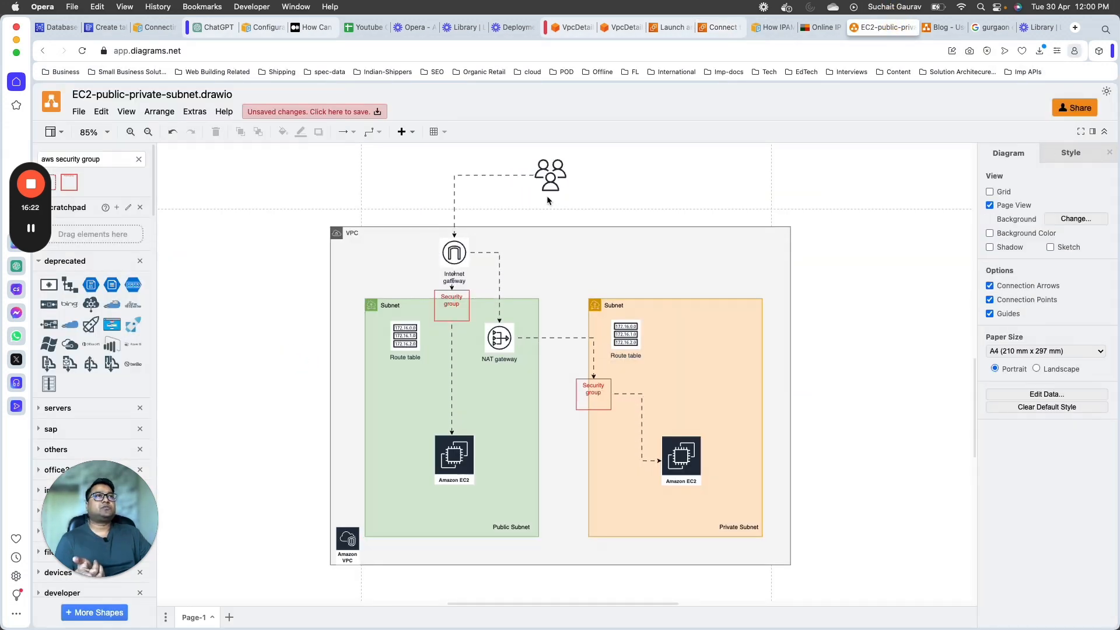
click(550, 177)
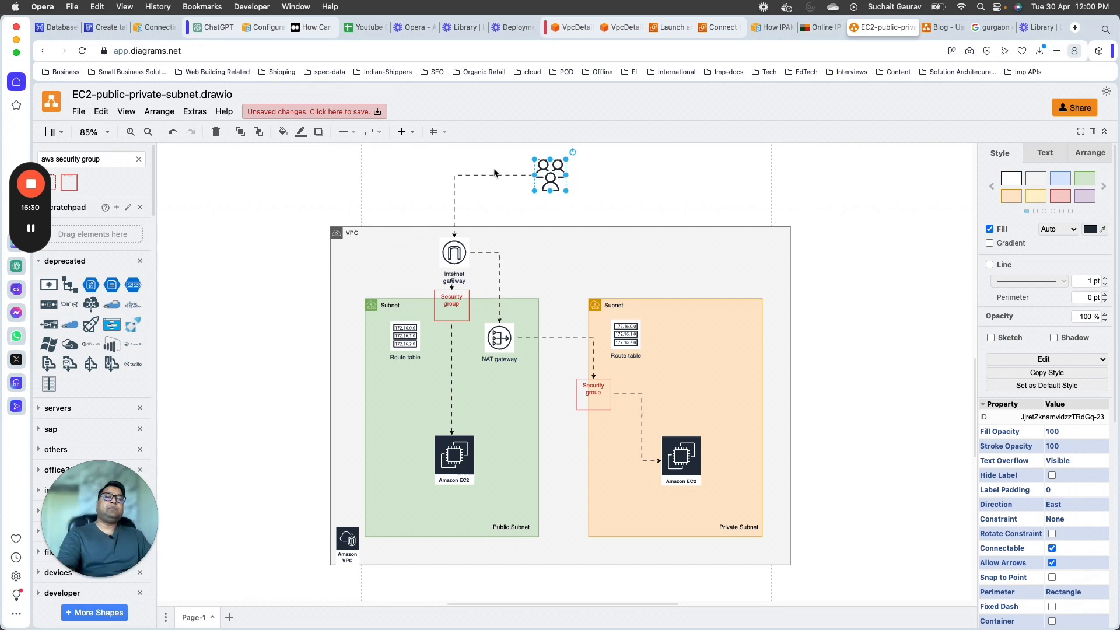
click(454, 461)
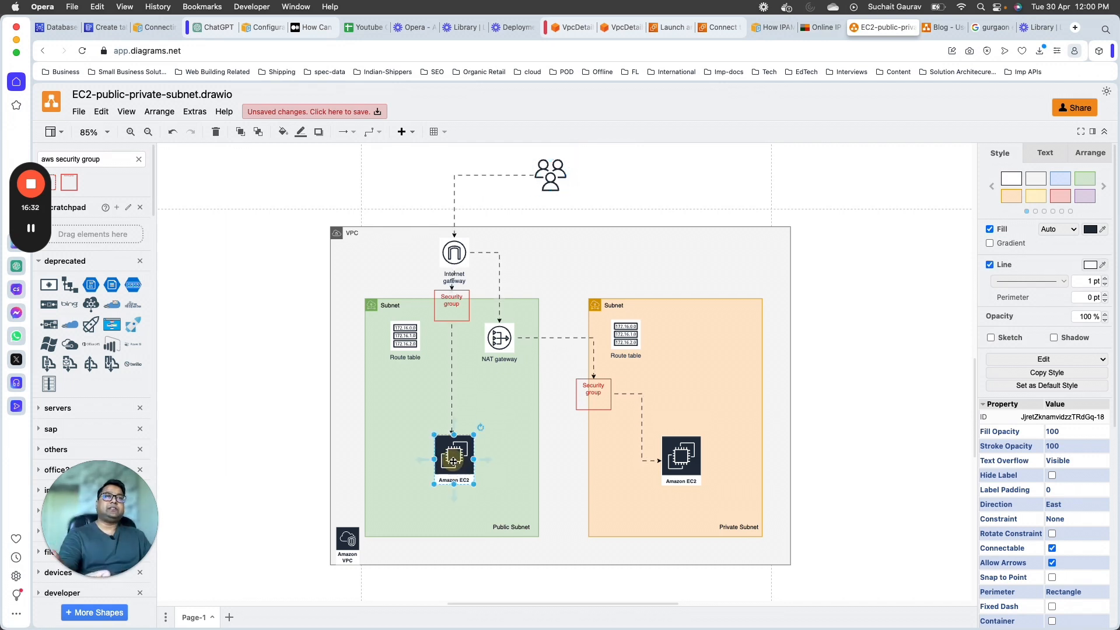
click(461, 259)
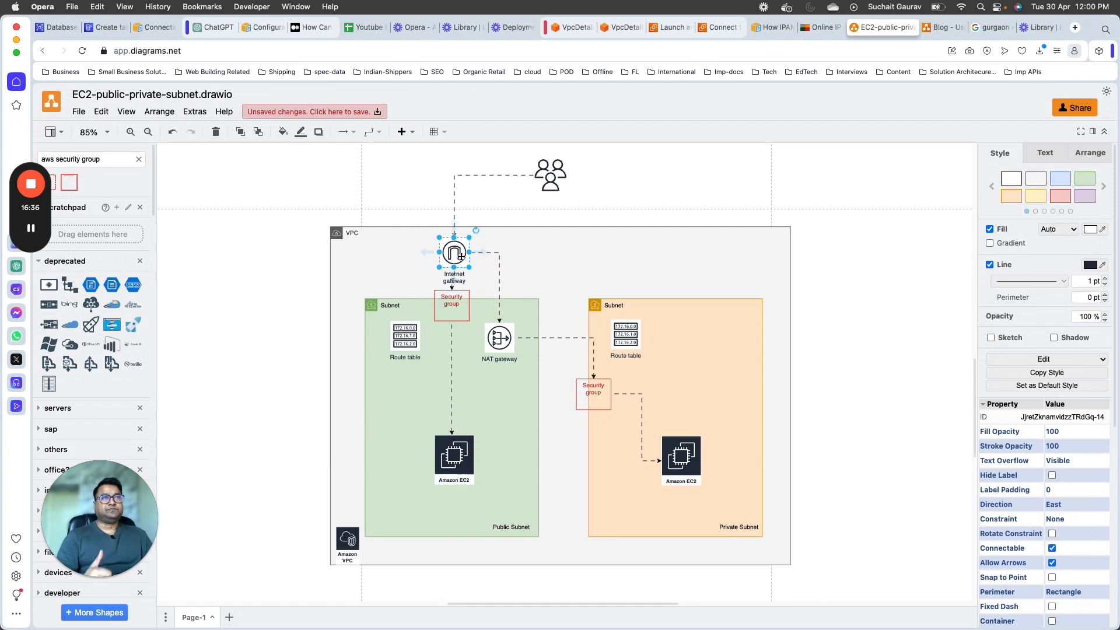
click(454, 315)
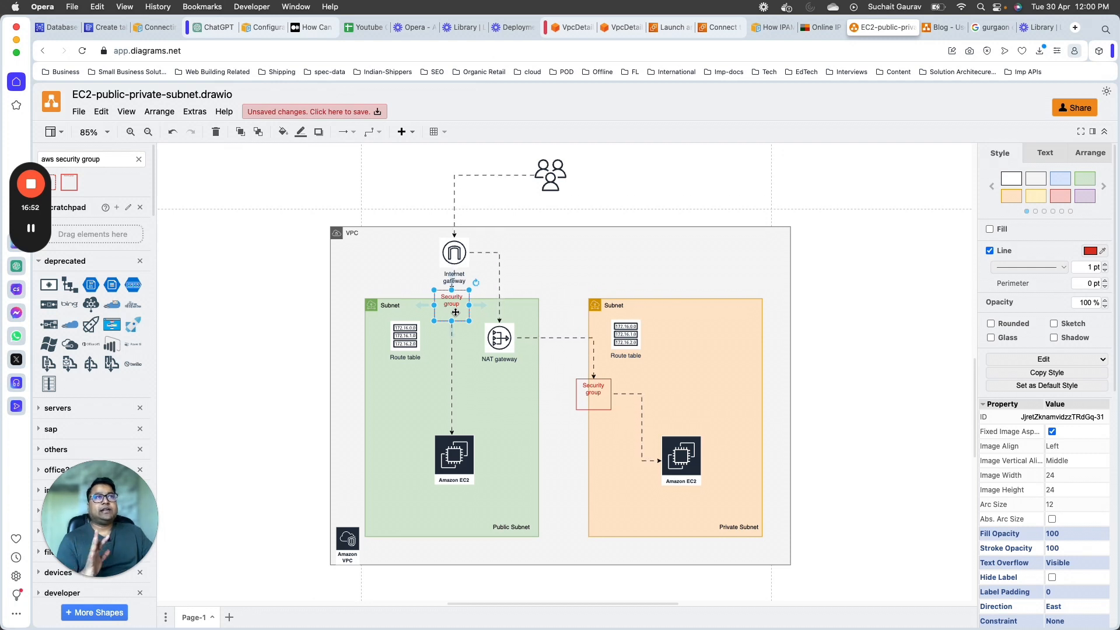
click(473, 372)
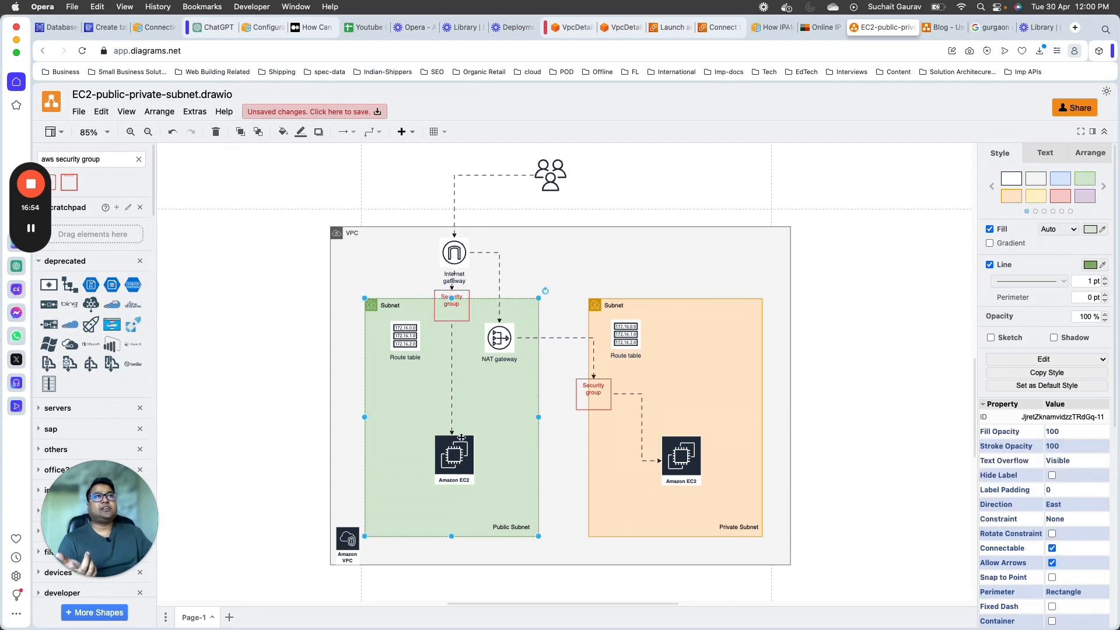
click(467, 461)
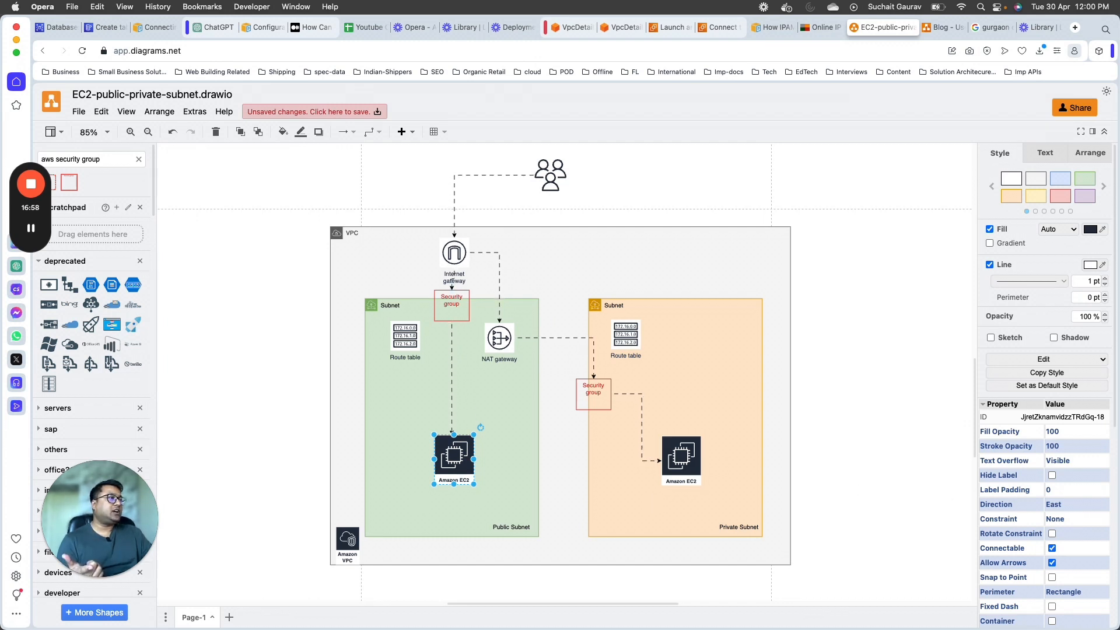
key(super+Tab)
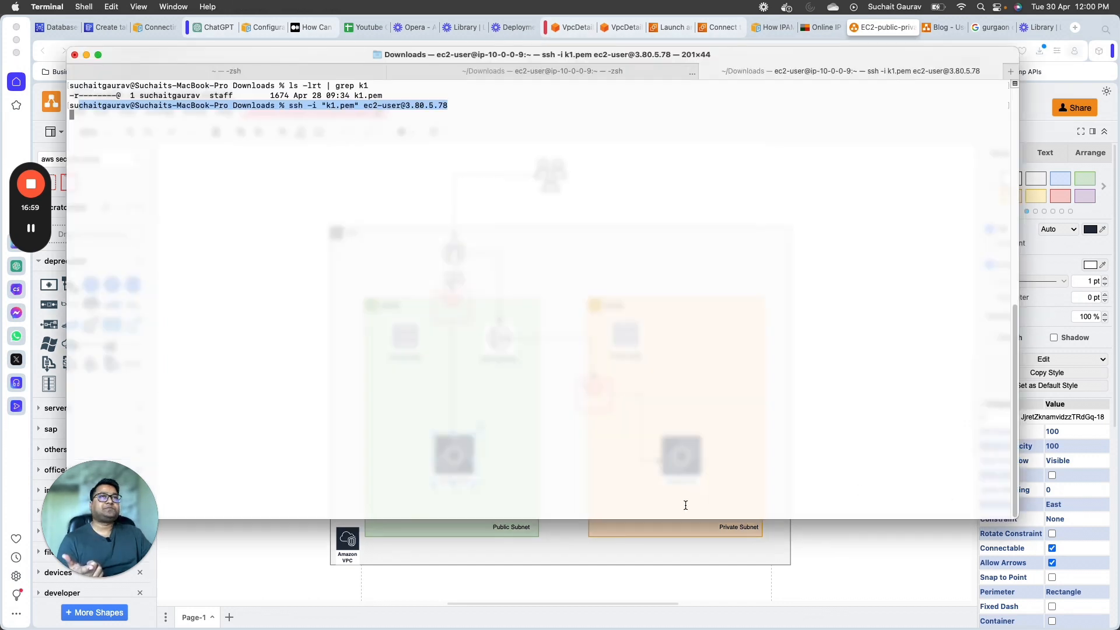
- Compare the pending SSH connection attempt in the Terminal with the network diagram
click(308, 555)
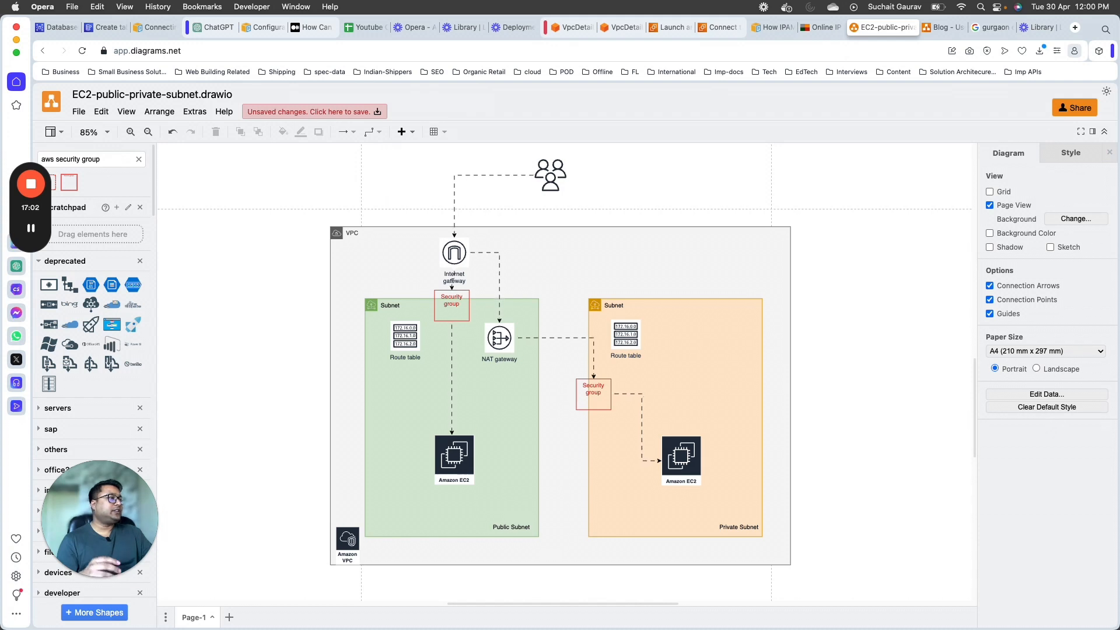
key(super+Tab)
click(367, 108)
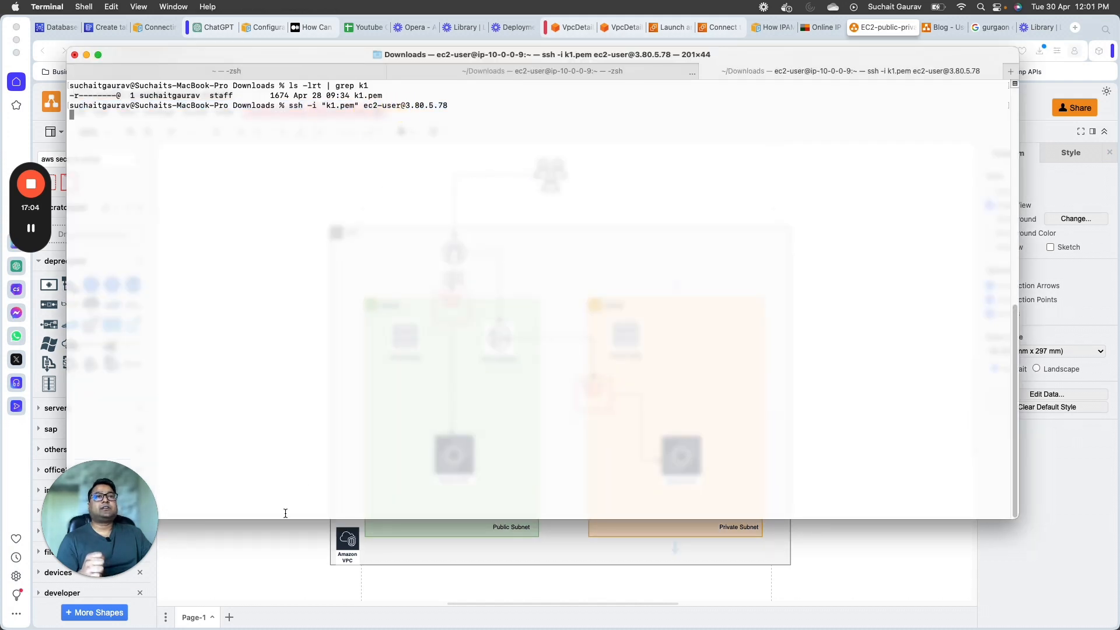
click(279, 534)
- Go through the open AWS browser tabs and close the second VPC details page and the instance launch page
click(668, 33)
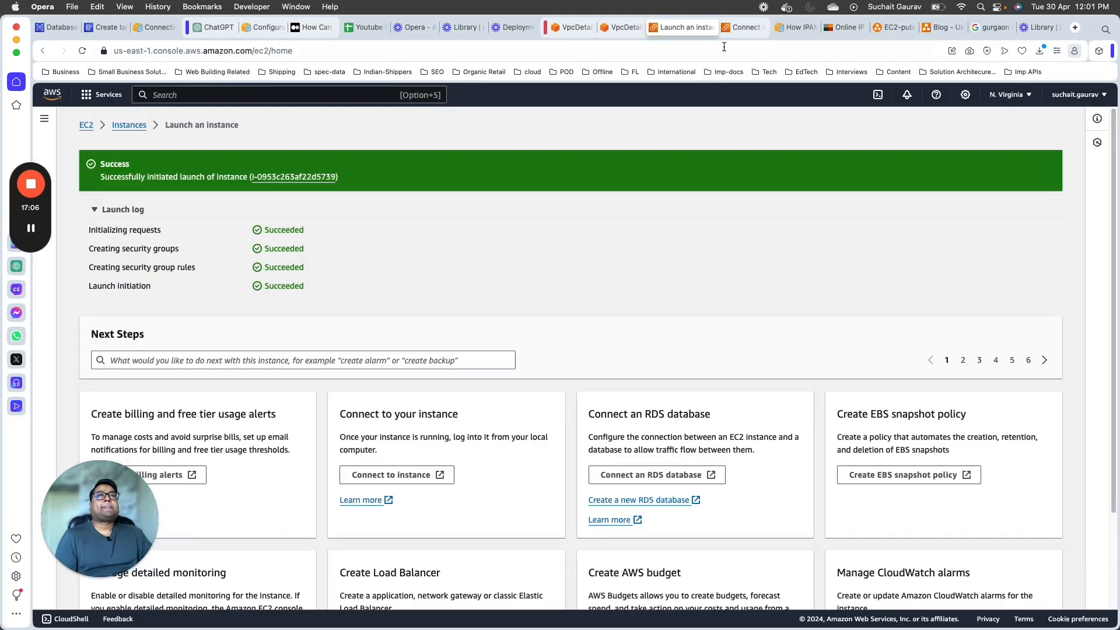
click(736, 33)
click(631, 29)
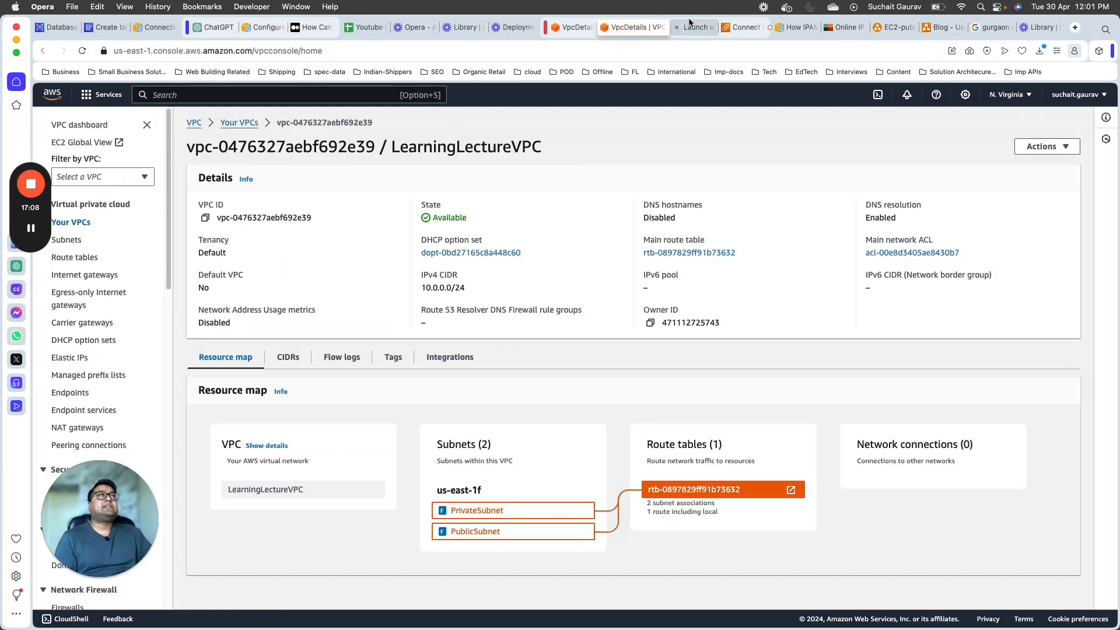
click(604, 28)
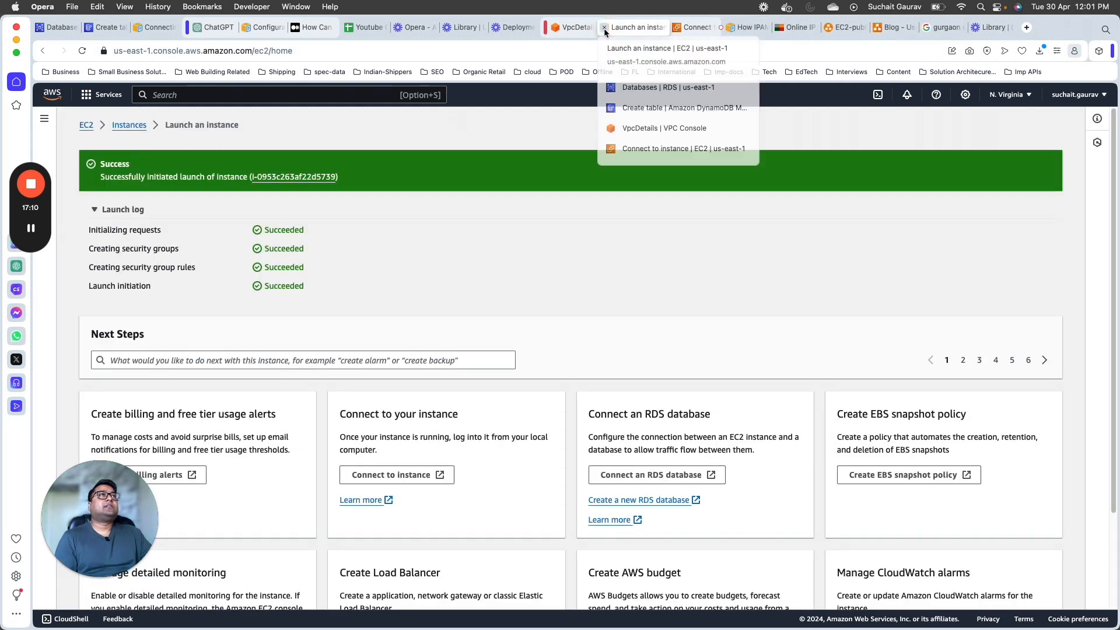
click(605, 28)
- Search the AWS console for vpc, open the VPC service and filter it by LearningLectureVPC
click(52, 94)
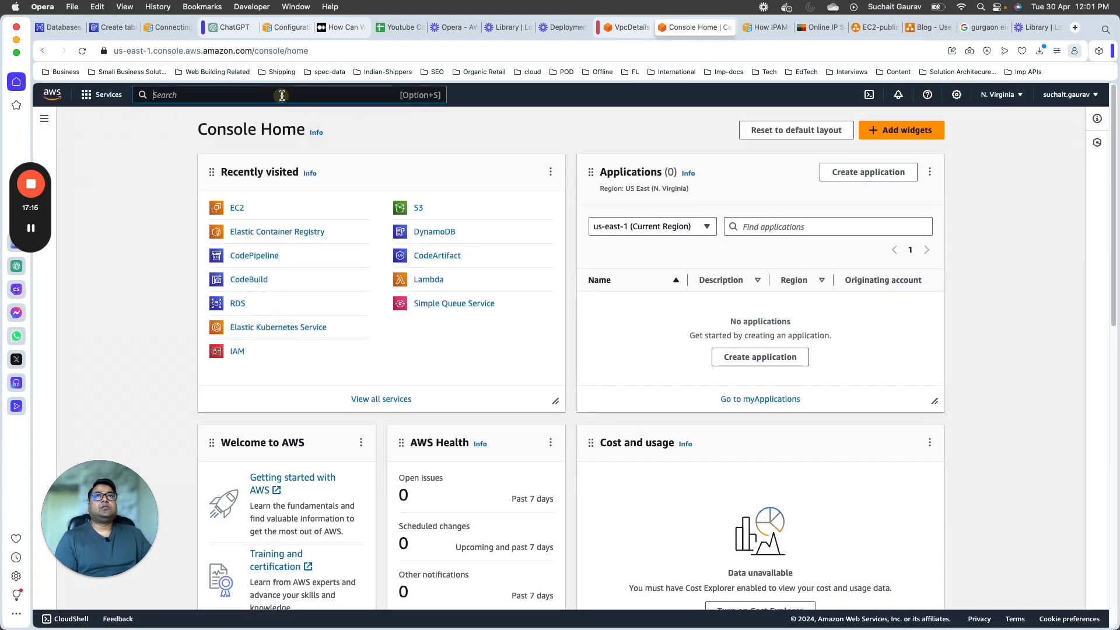
click(280, 95)
text(vpc)
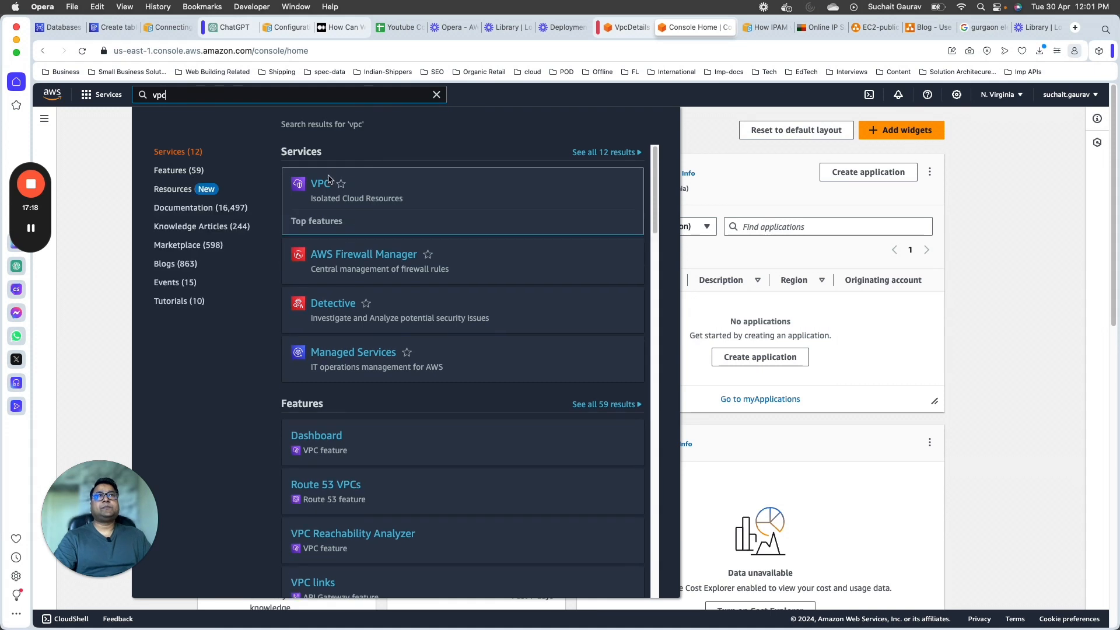
click(320, 183)
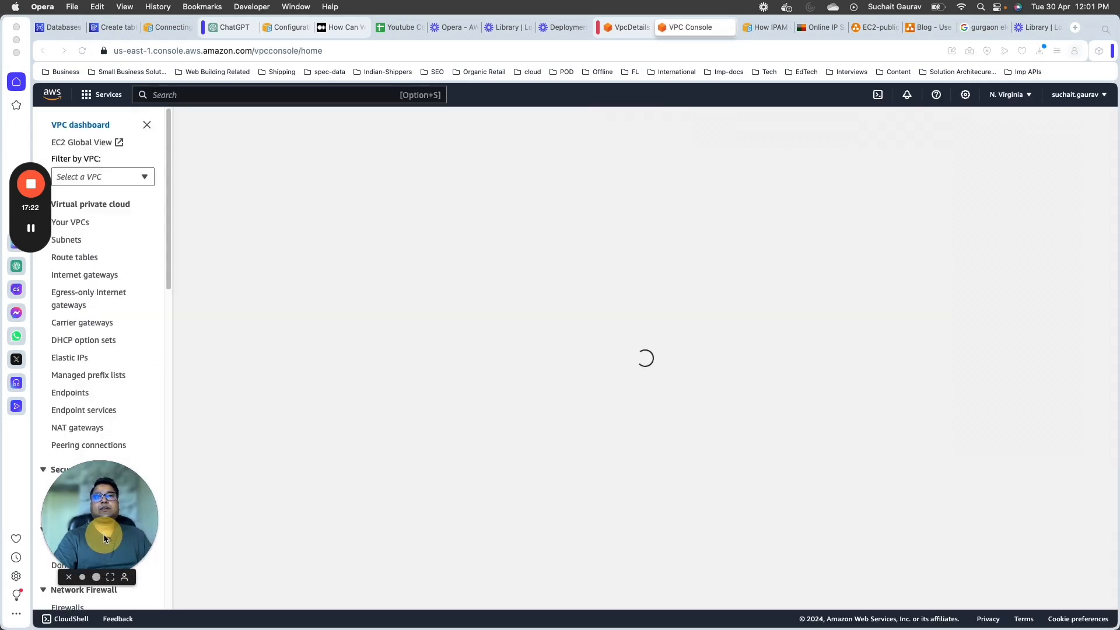
drag(103, 589, 1003, 591)
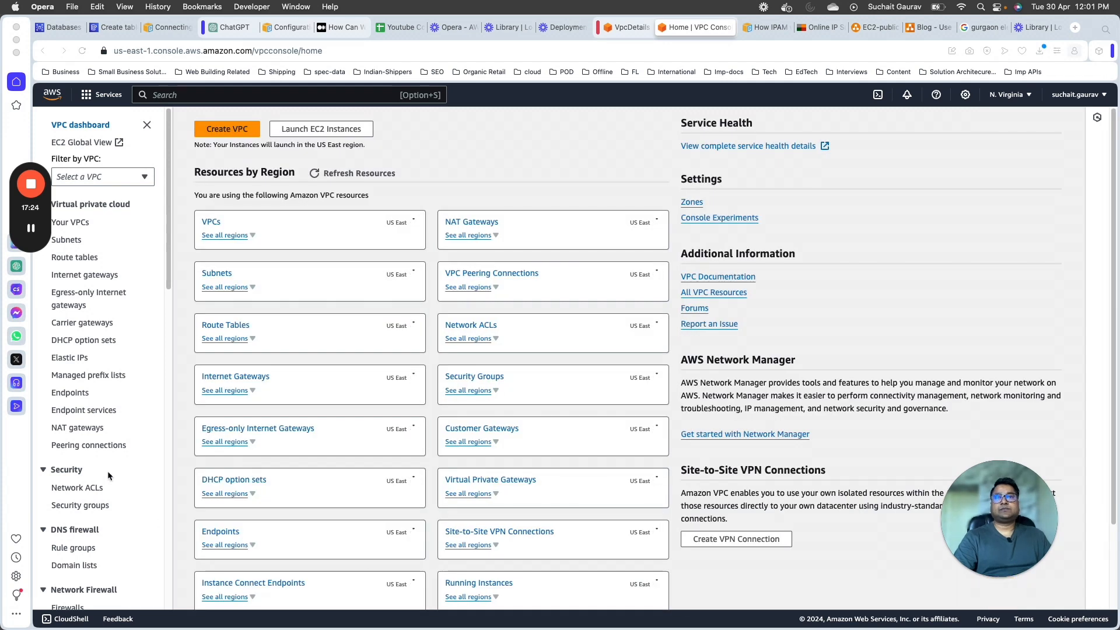
click(109, 177)
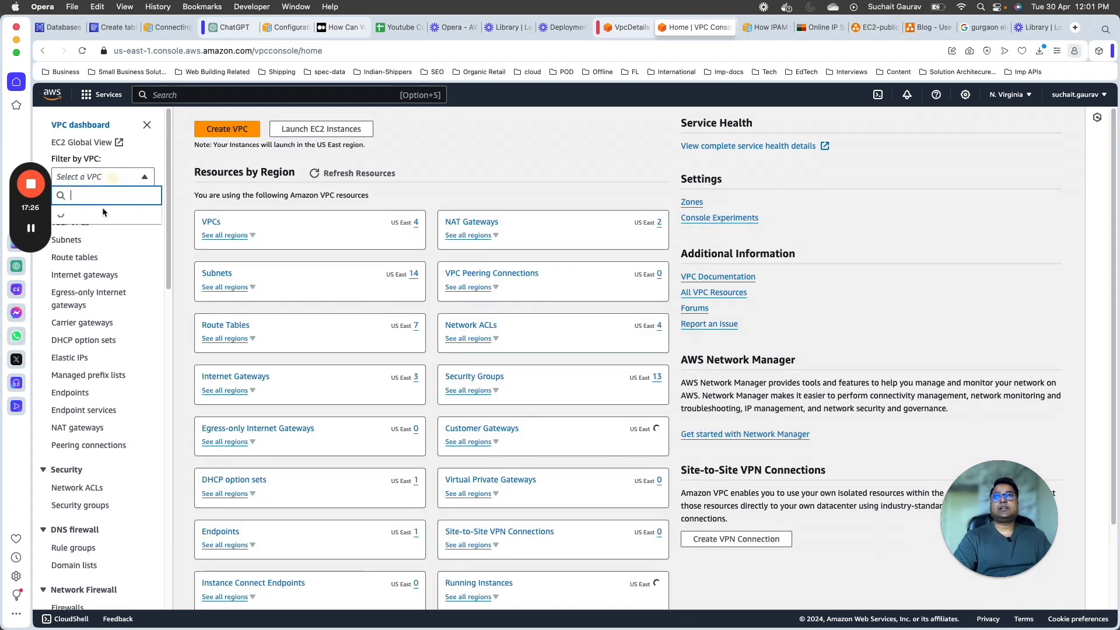
click(107, 325)
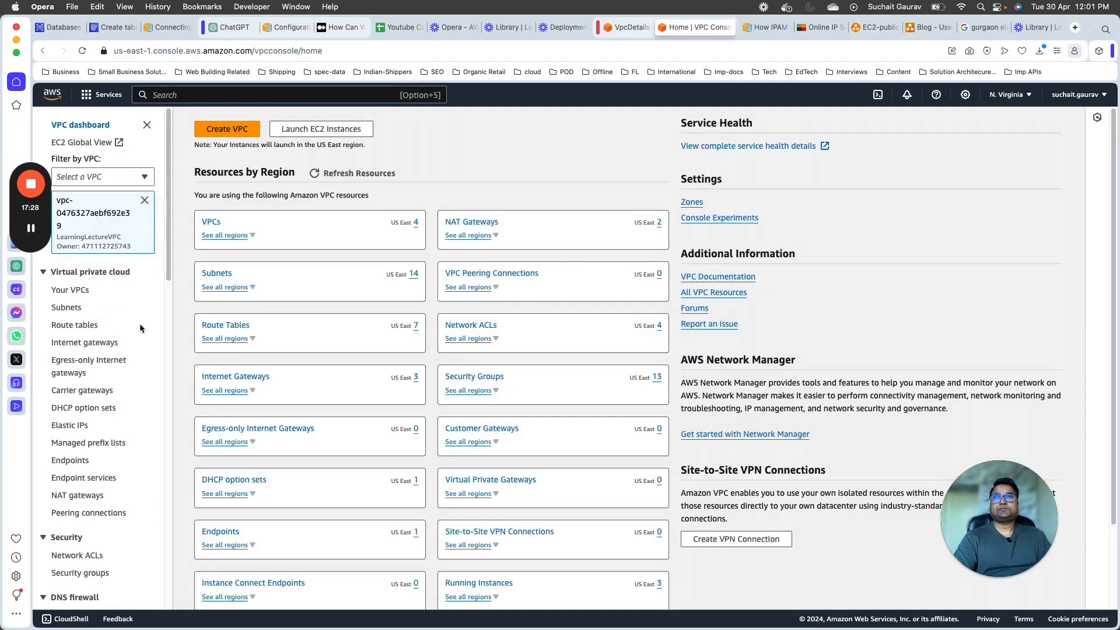
- Create an internet gateway with the name tag LearningLectureInternetGW
click(86, 343)
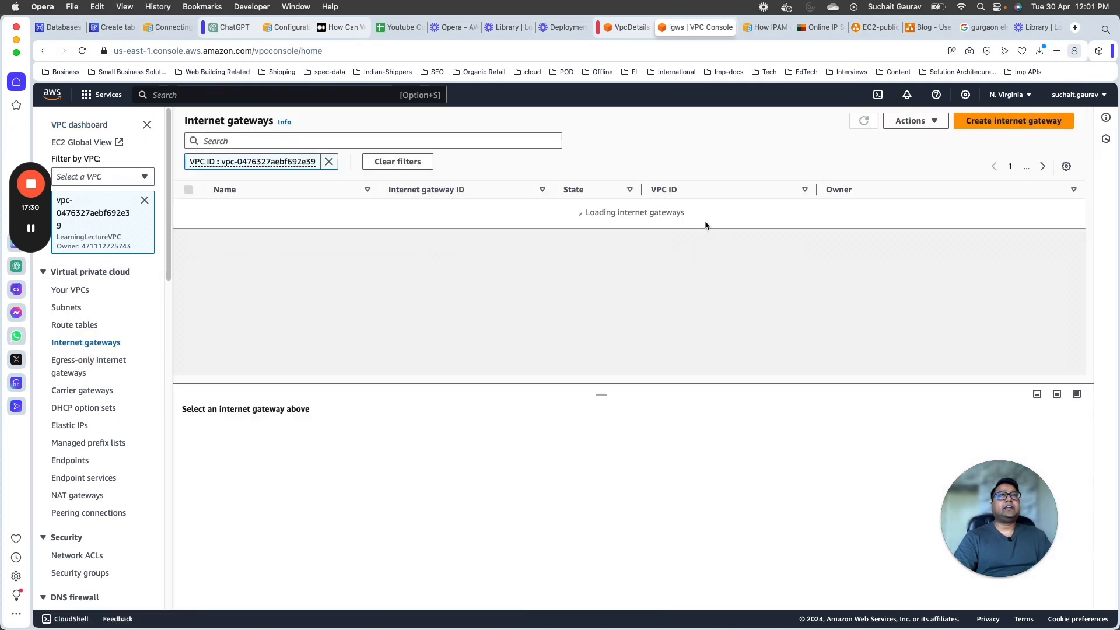
click(991, 121)
click(218, 257)
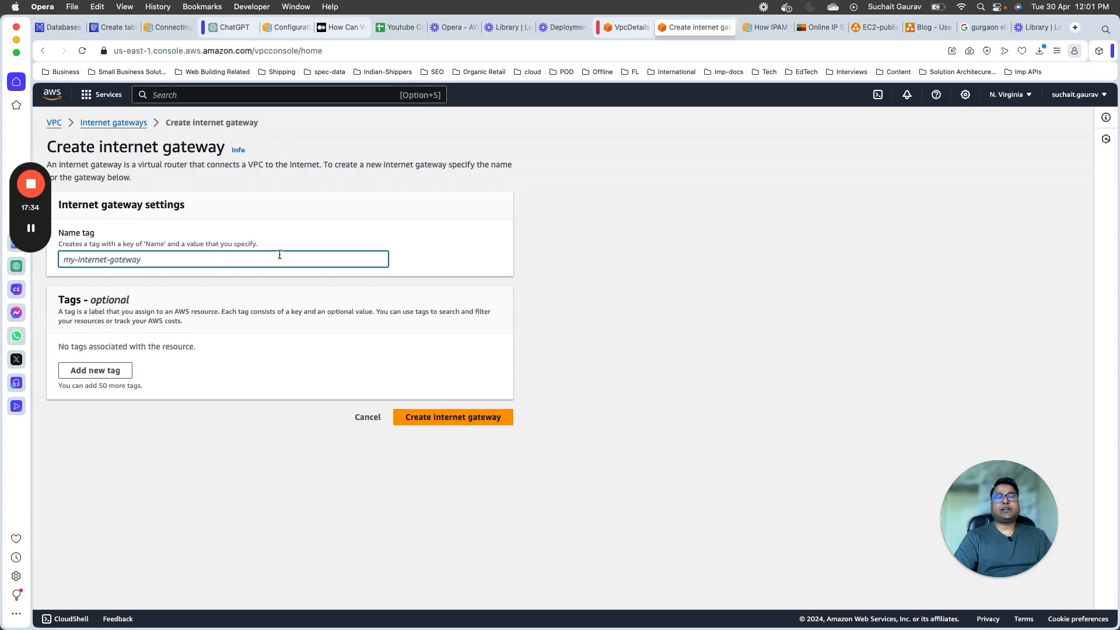
text(Lec)
key(BackSpace)
key(BackSpace)
text(ar)
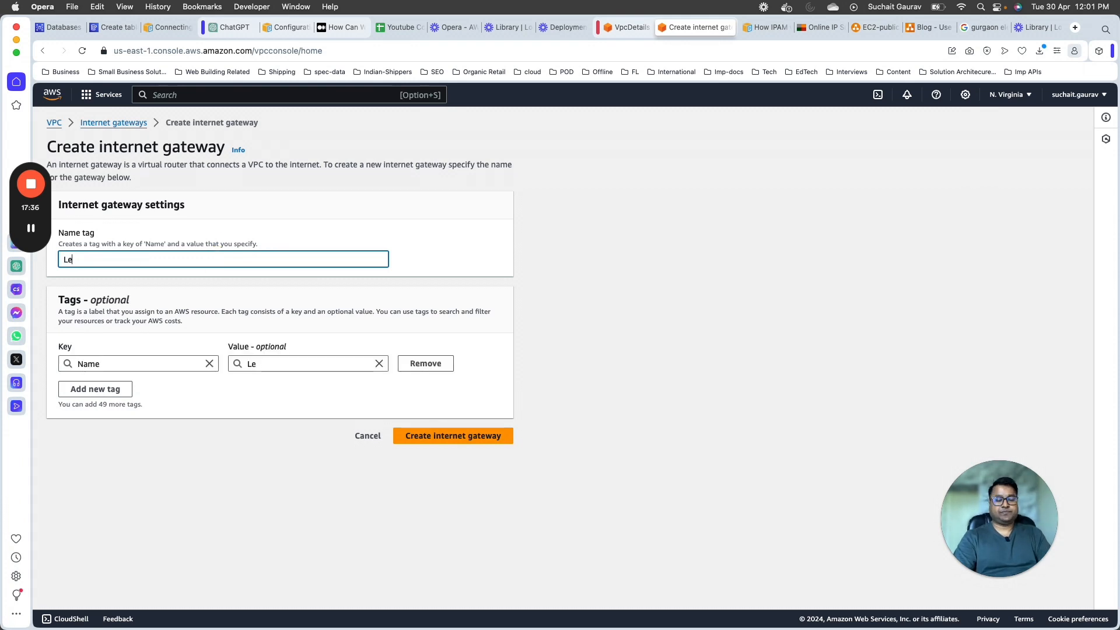
key(BackSpace)
key(BackSpace)
text(earning)
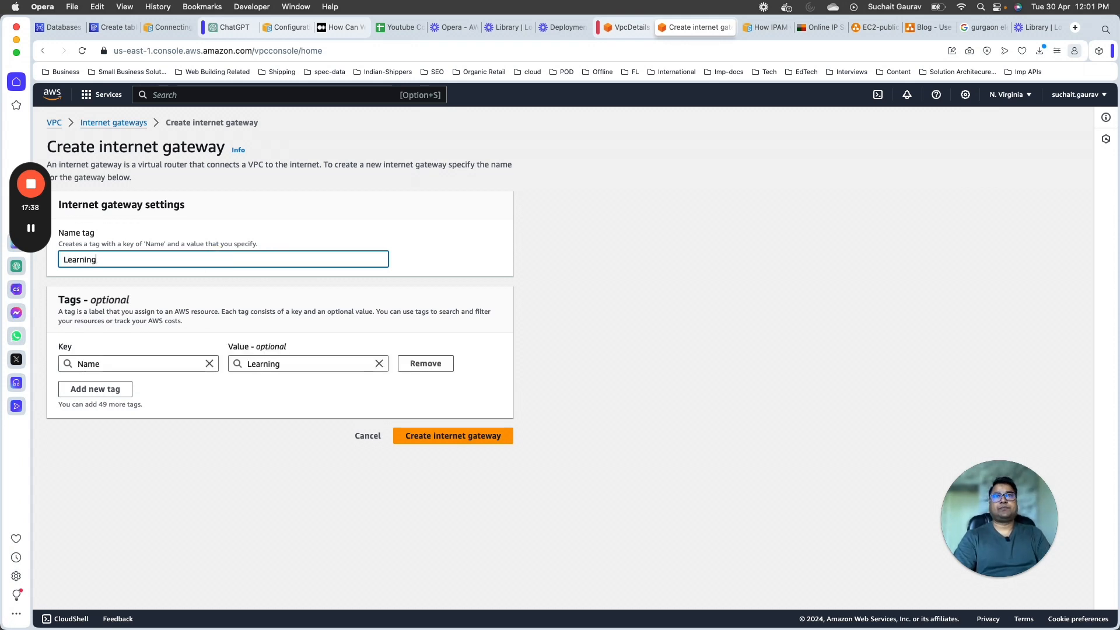
text(LEctureInternetGW)
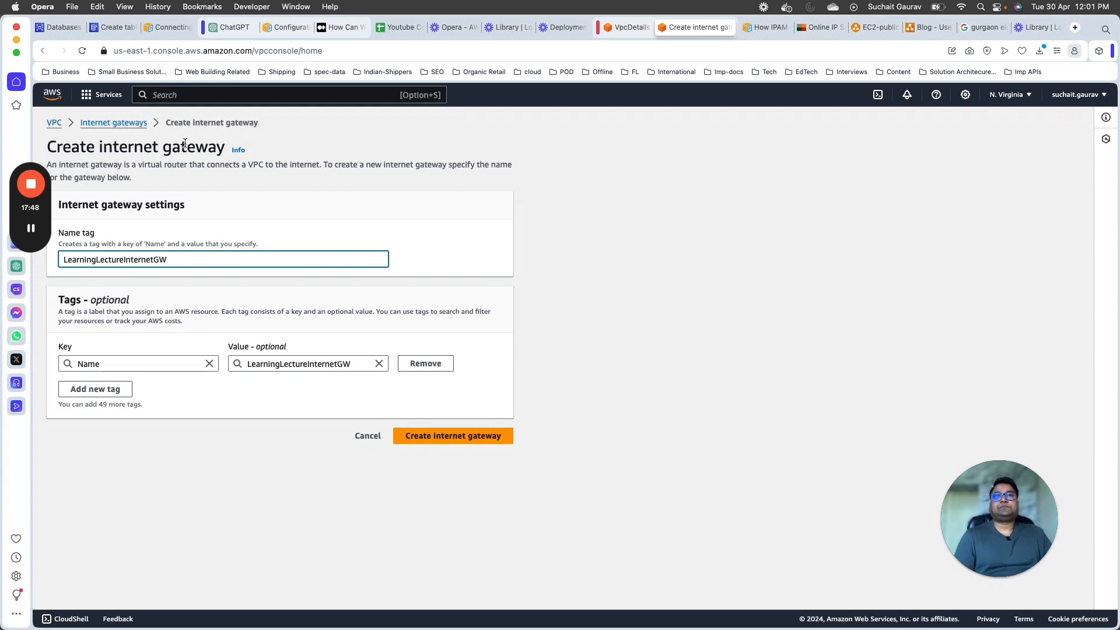
click(457, 435)
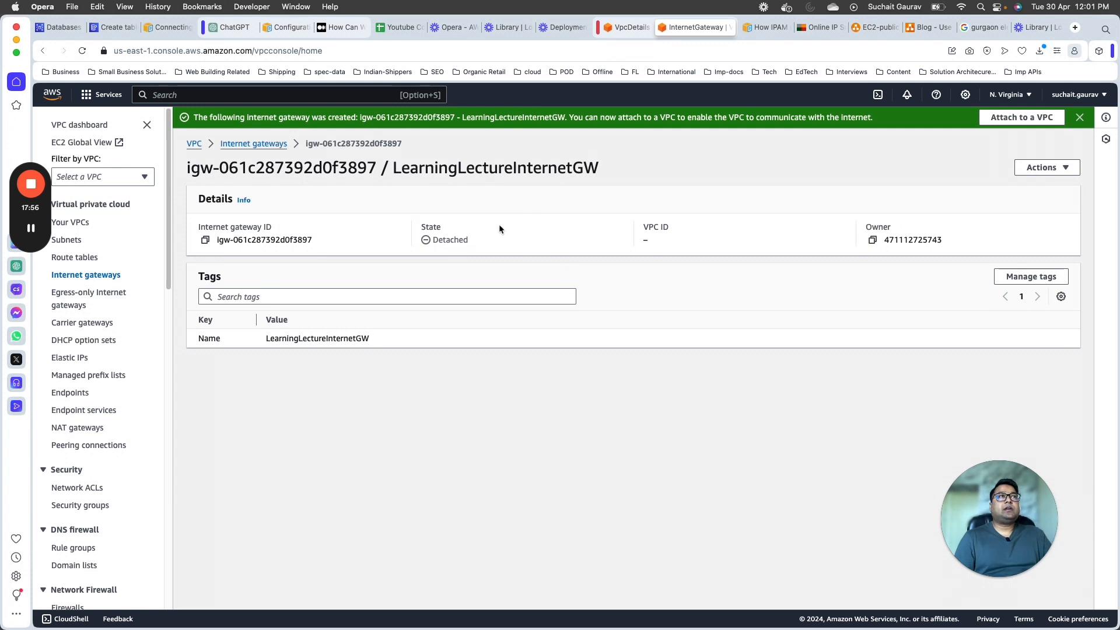
- Check the new internet gateway's state and attach it to LearningLectureVPC
double_click(456, 240)
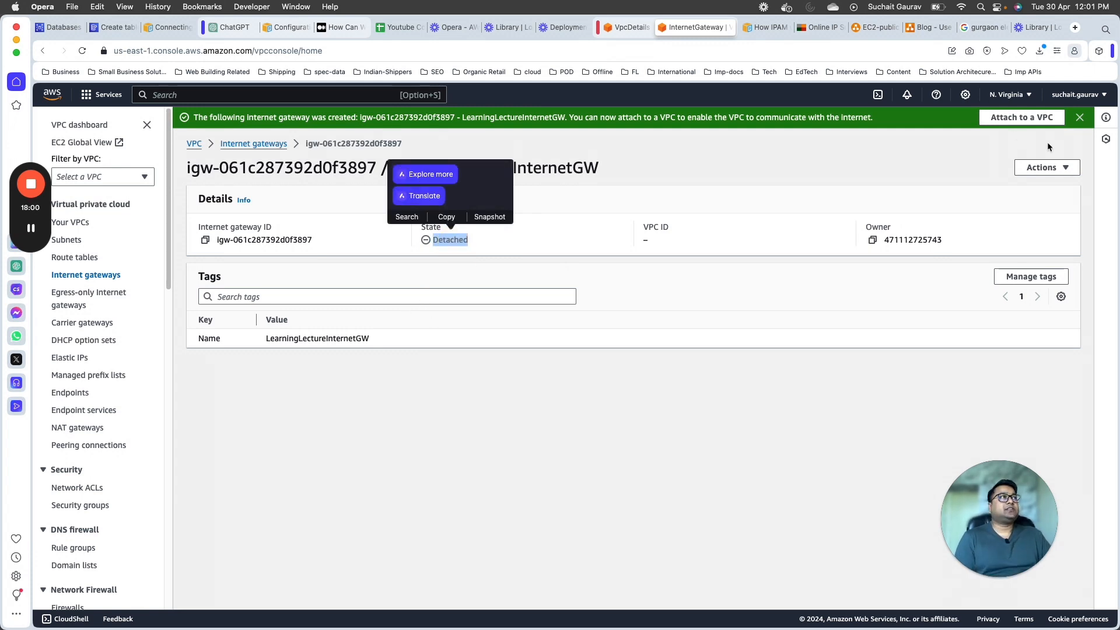
click(1044, 117)
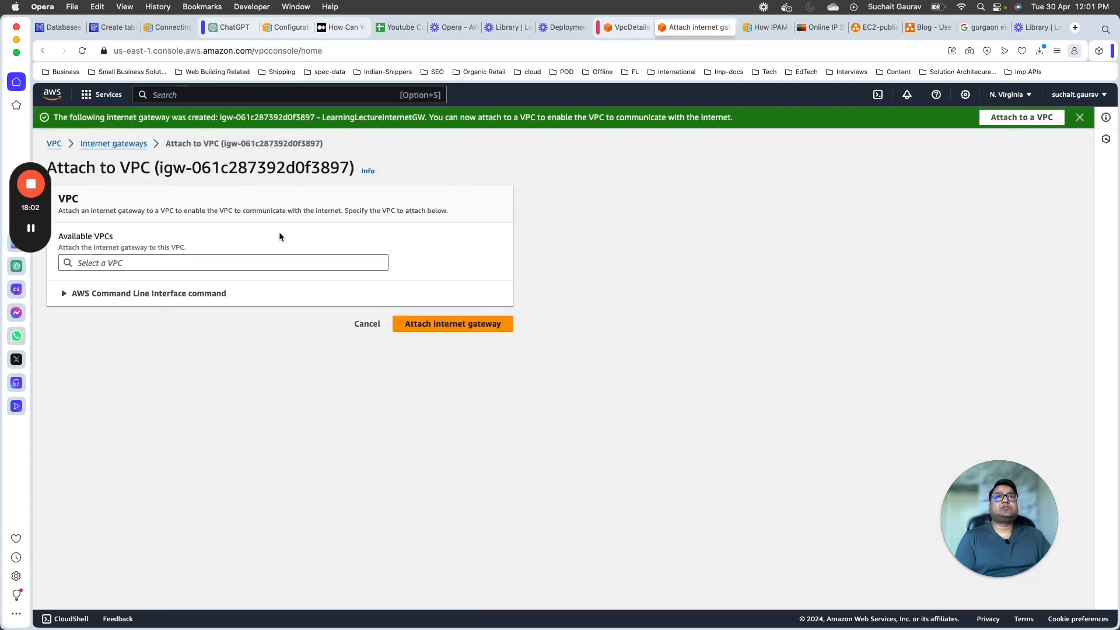
click(227, 260)
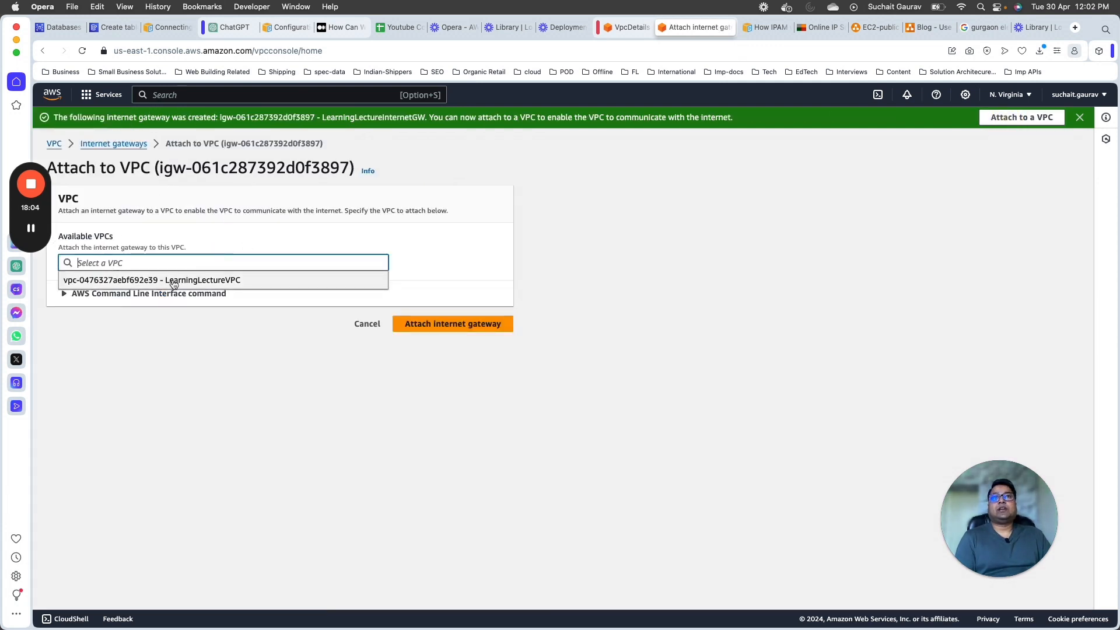
click(173, 280)
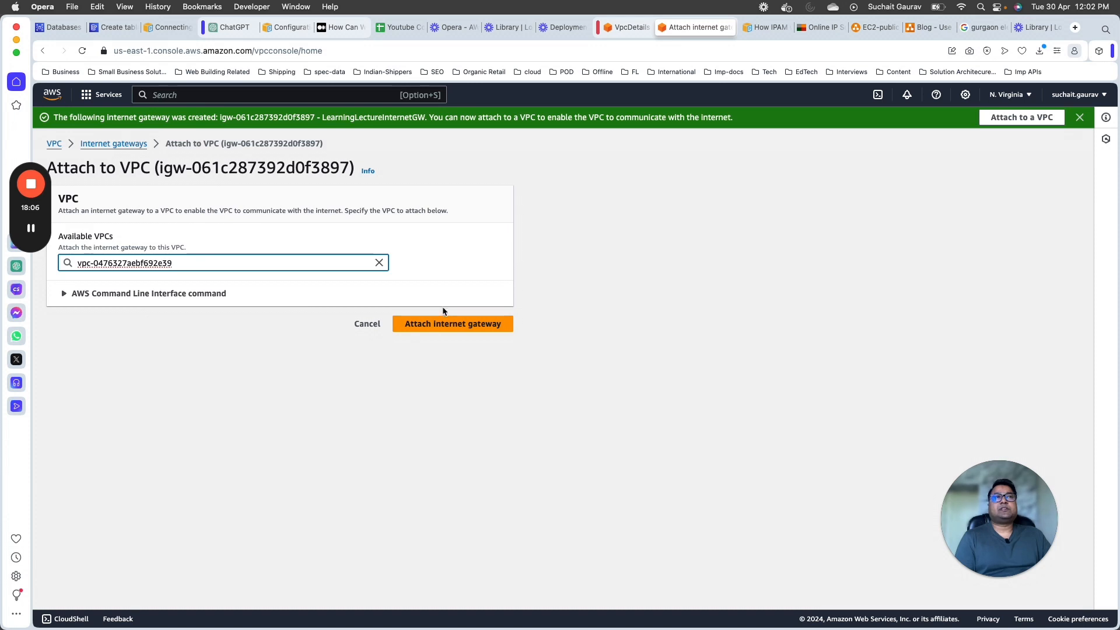
click(442, 323)
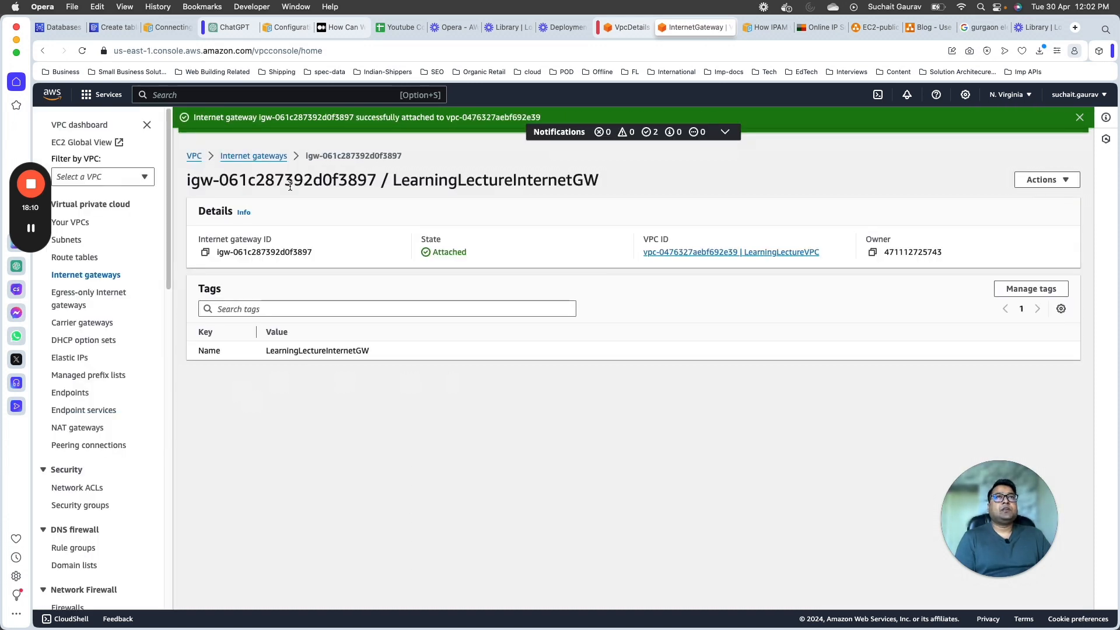
- Review the internet gateway, public EC2 instance and public subnet route table in the architecture diagram
click(887, 30)
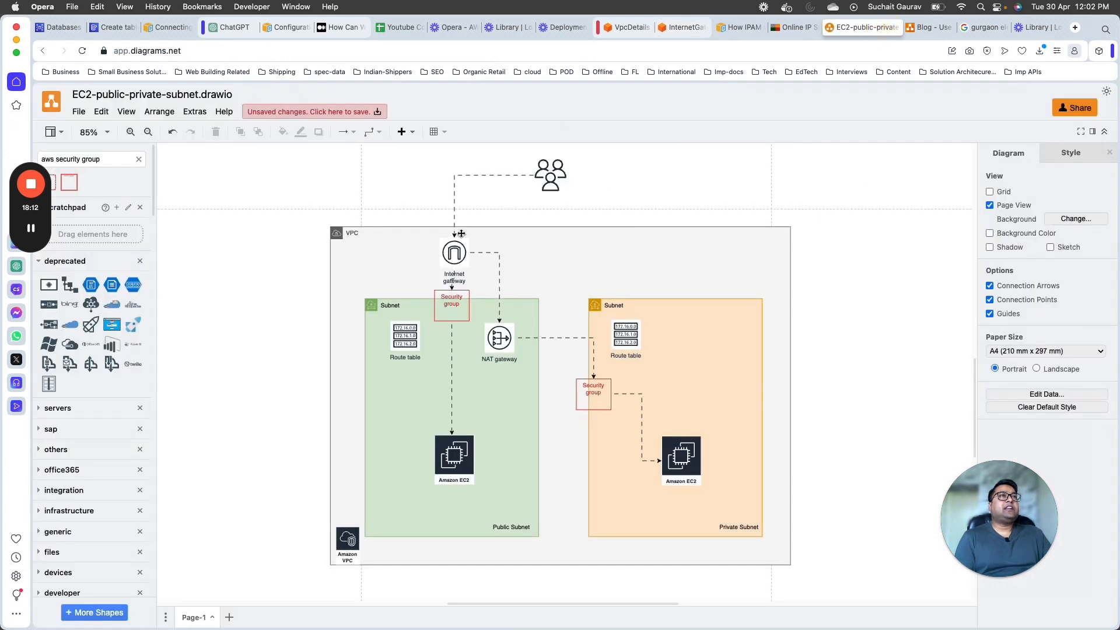
click(462, 259)
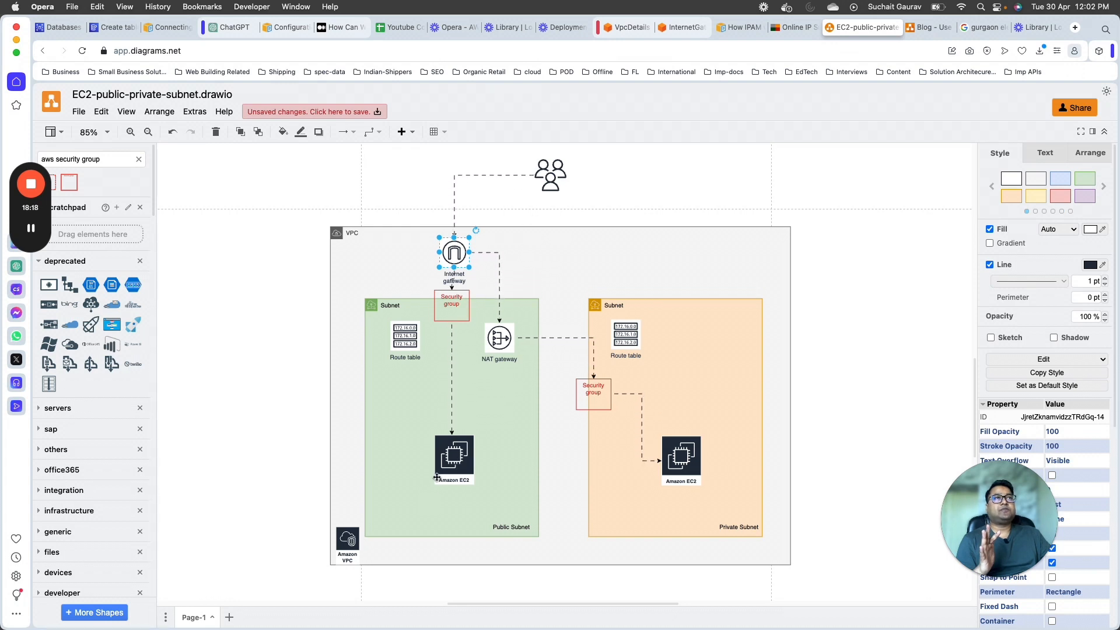
click(455, 456)
click(400, 330)
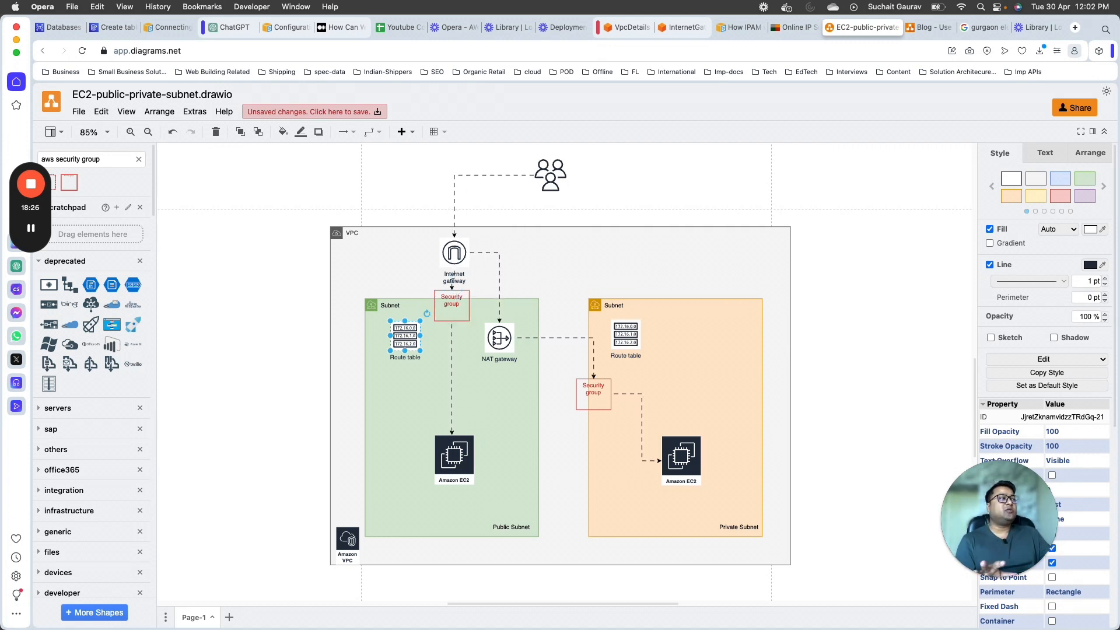
key(super+Tab)
key(Up)
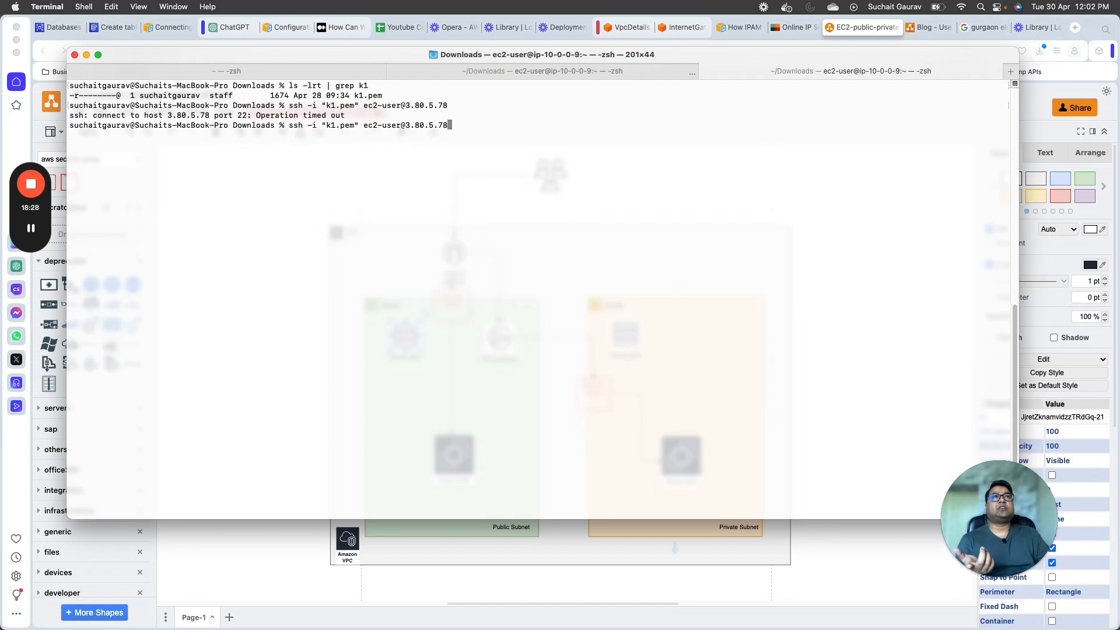
key(Return)
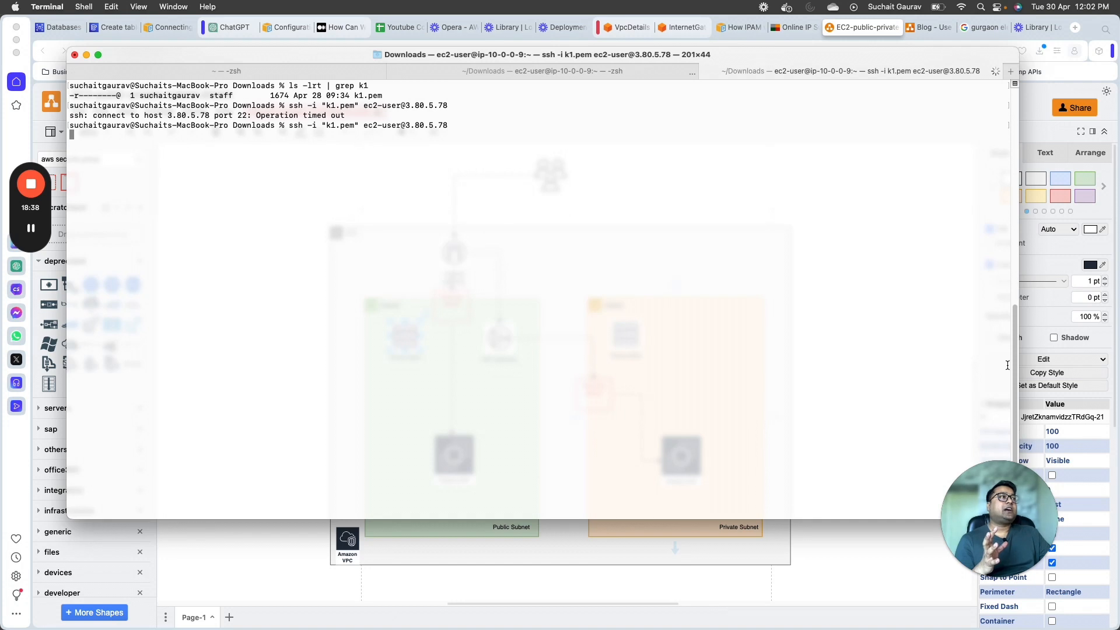
- Narrow the Terminal window, move it clear of the diagram's public subnet and cancel the pending SSH command
drag(1012, 272, 513, 299)
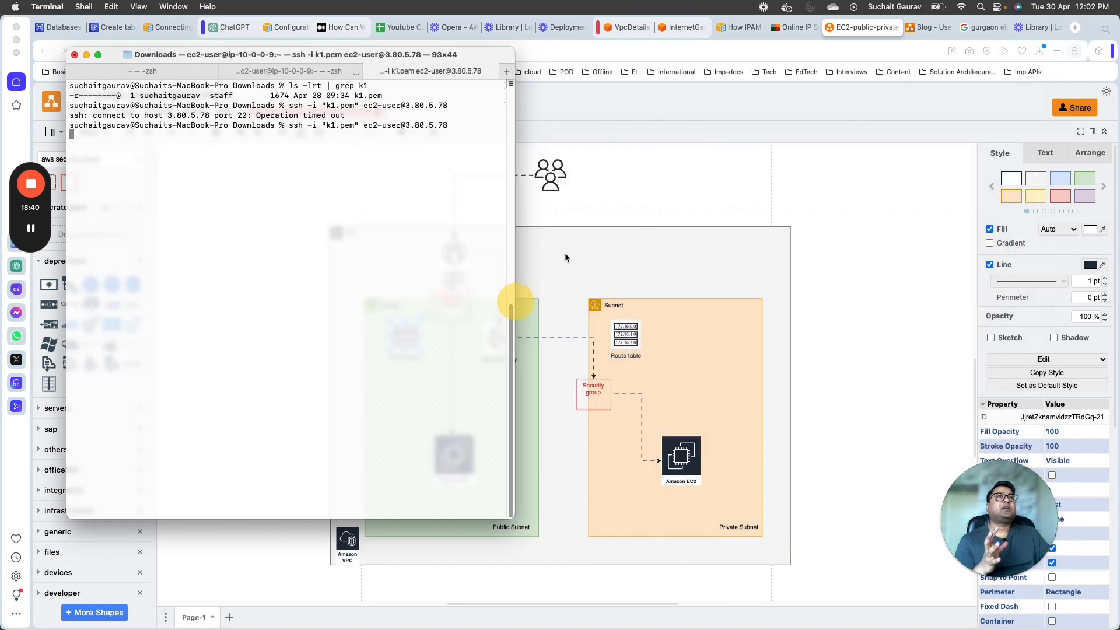
drag(372, 47, 934, 70)
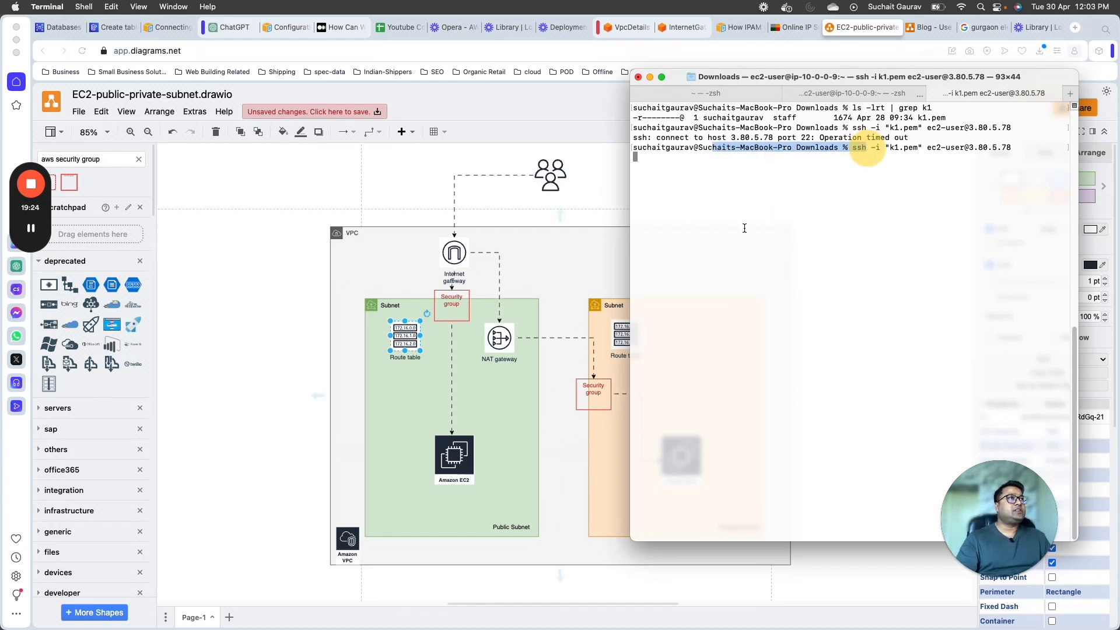
key(ctrl+c)
- Return to the AWS internet gateway page and open the list of internet gateways for LearningLectureVPC
click(288, 308)
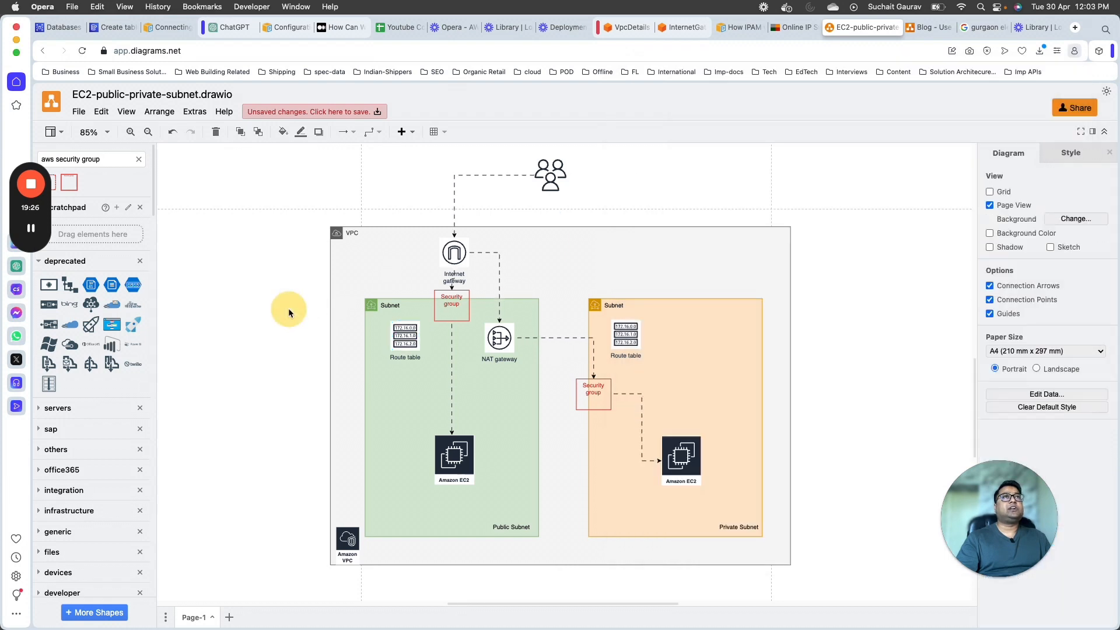
click(684, 28)
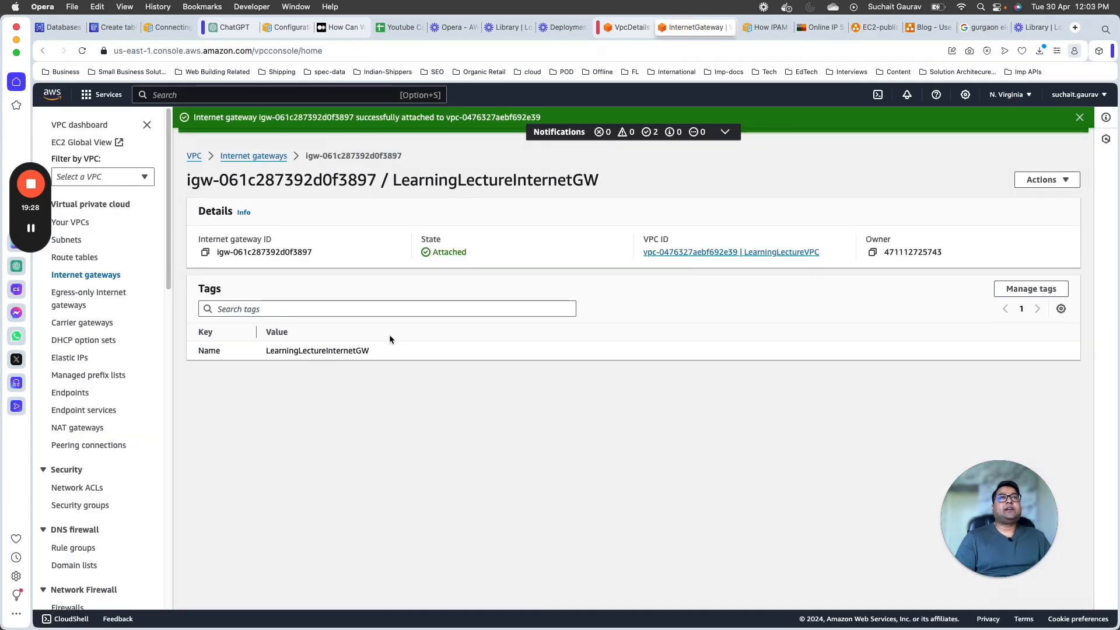
click(262, 159)
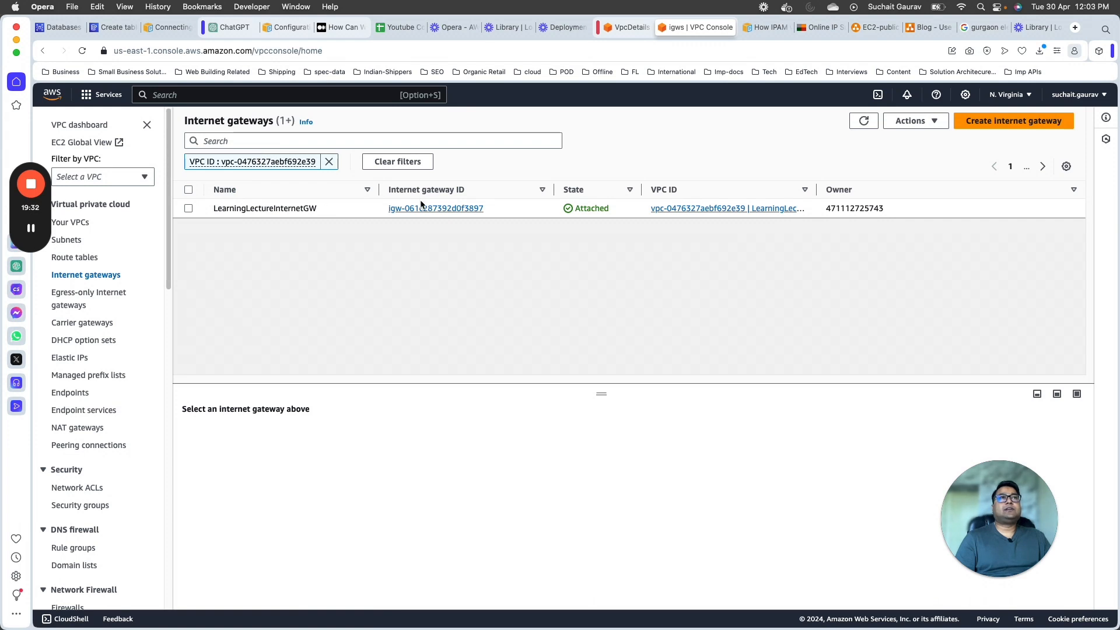
- Open the VPC service's route tables and filter the list by LearningLectureVPC
click(52, 94)
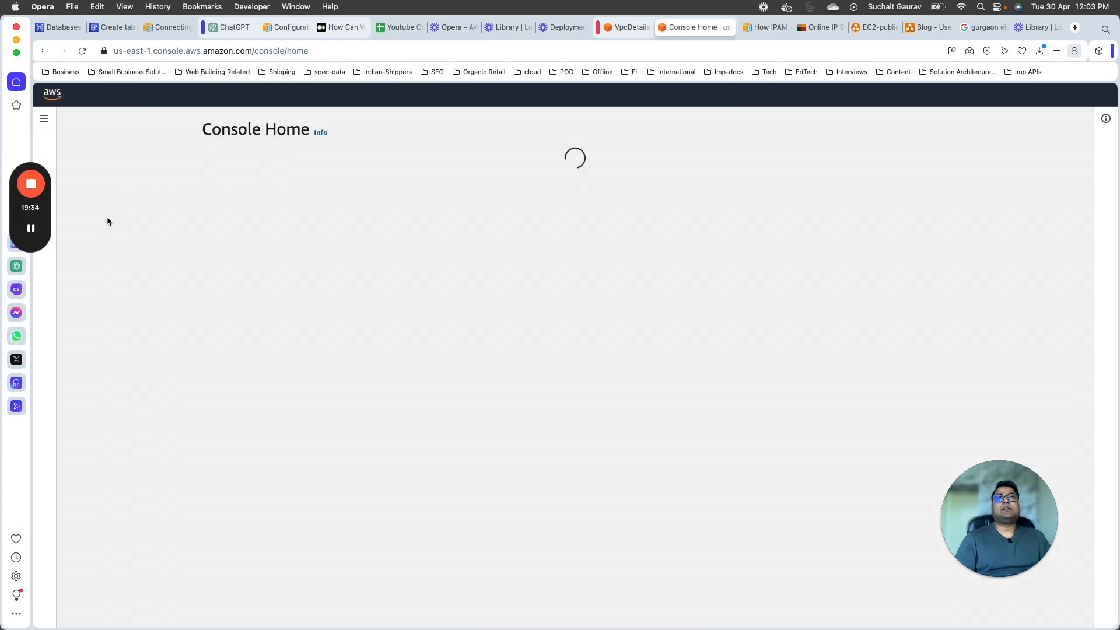
click(257, 90)
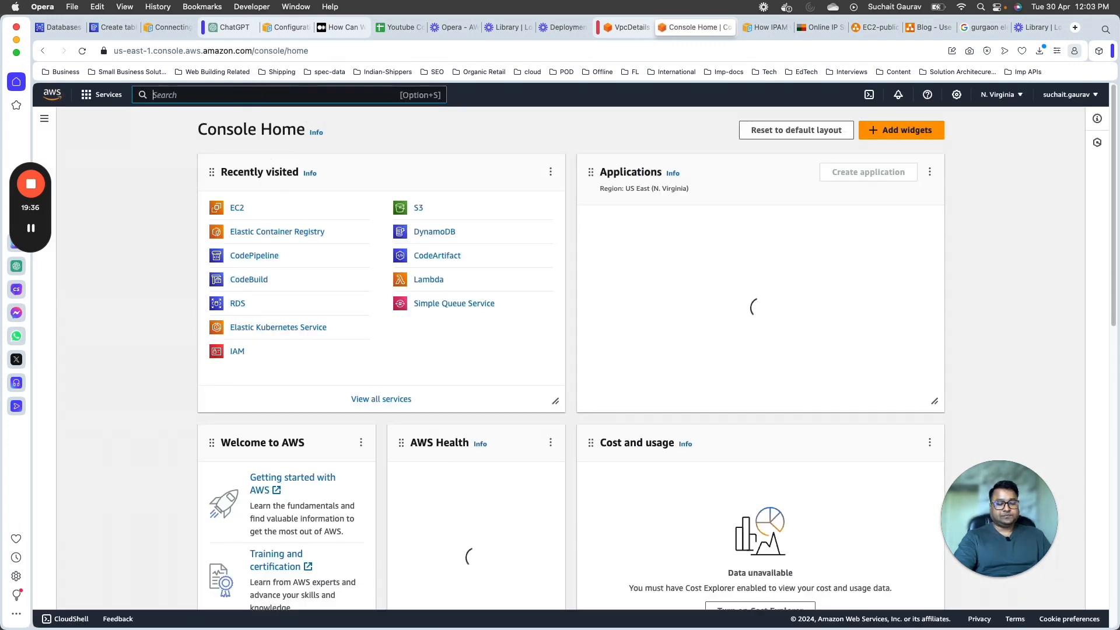
text(vpc)
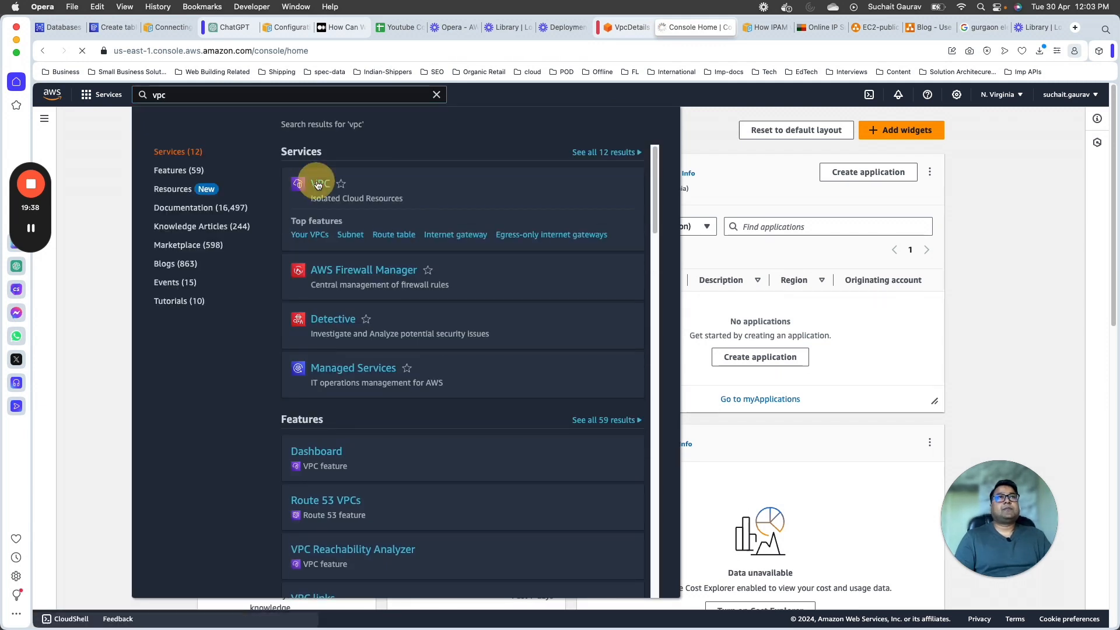
click(323, 238)
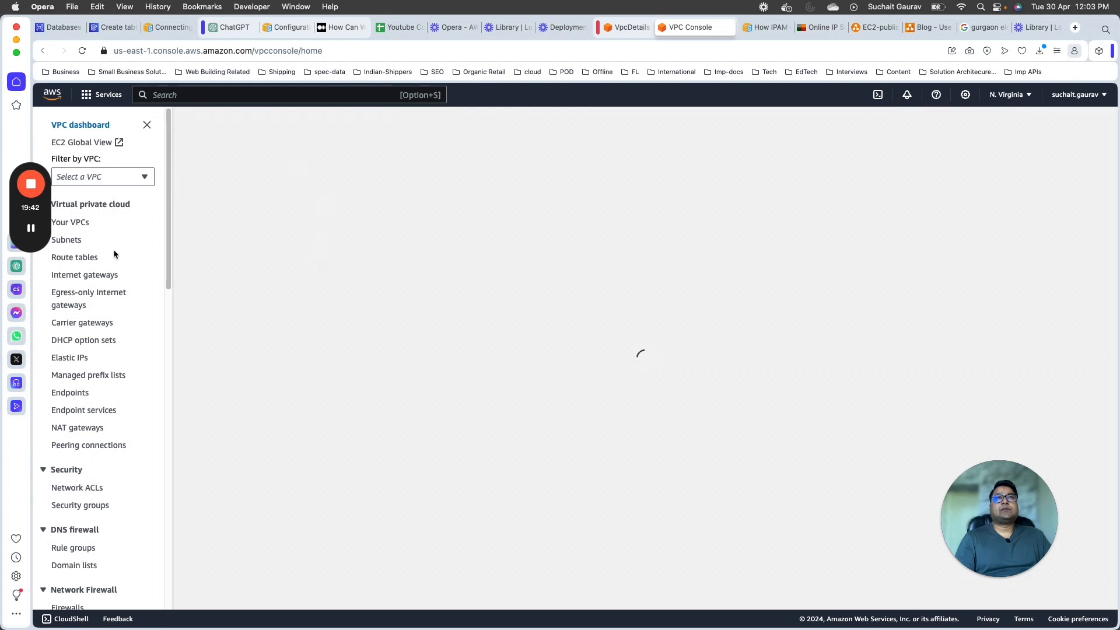
click(82, 257)
click(111, 176)
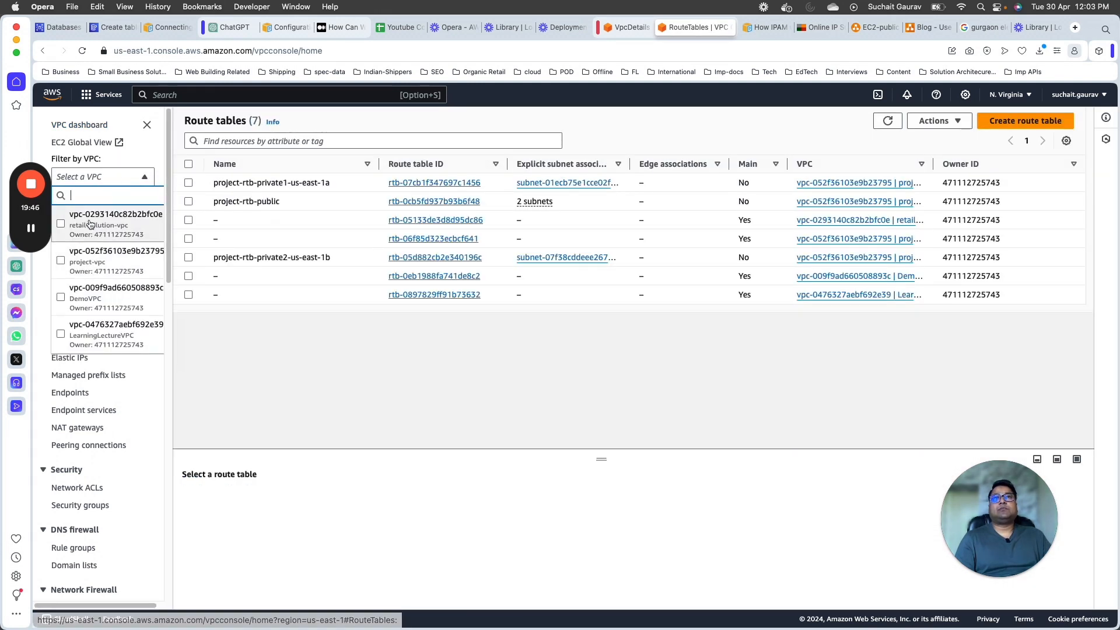
click(105, 335)
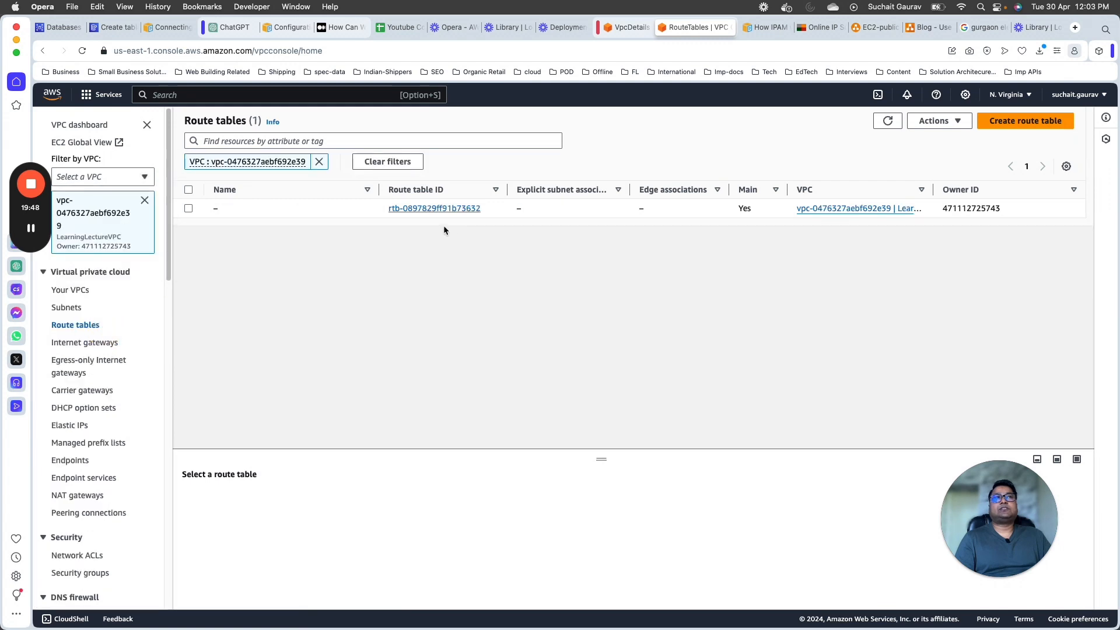
- Name the LearningLectureVPC route table PublicRouteTable and save the name
click(319, 209)
click(226, 209)
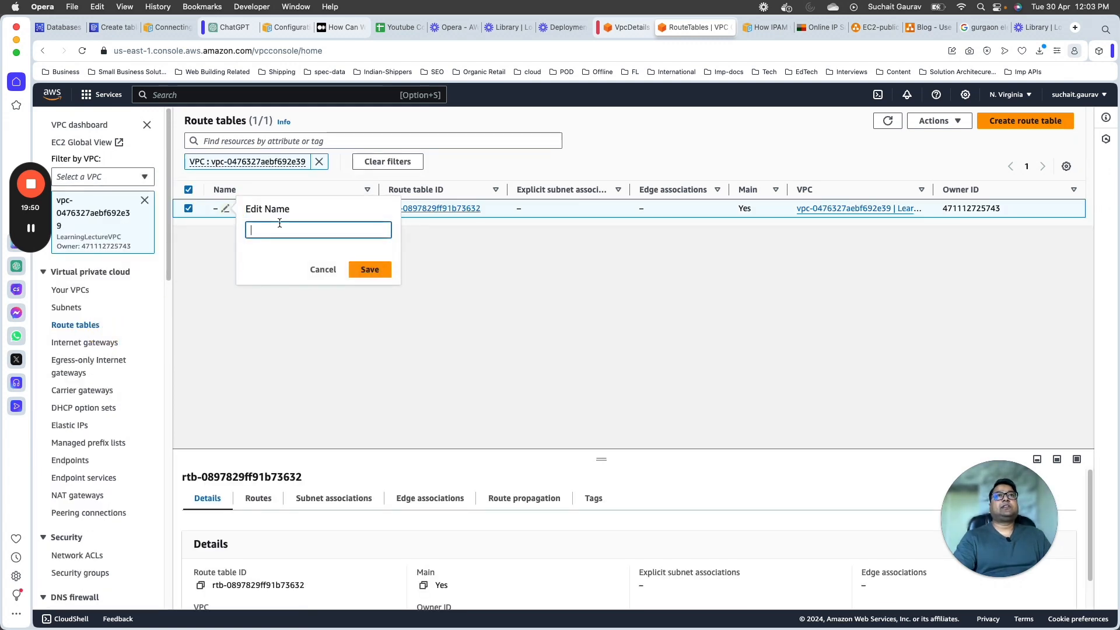
text(PublicRou)
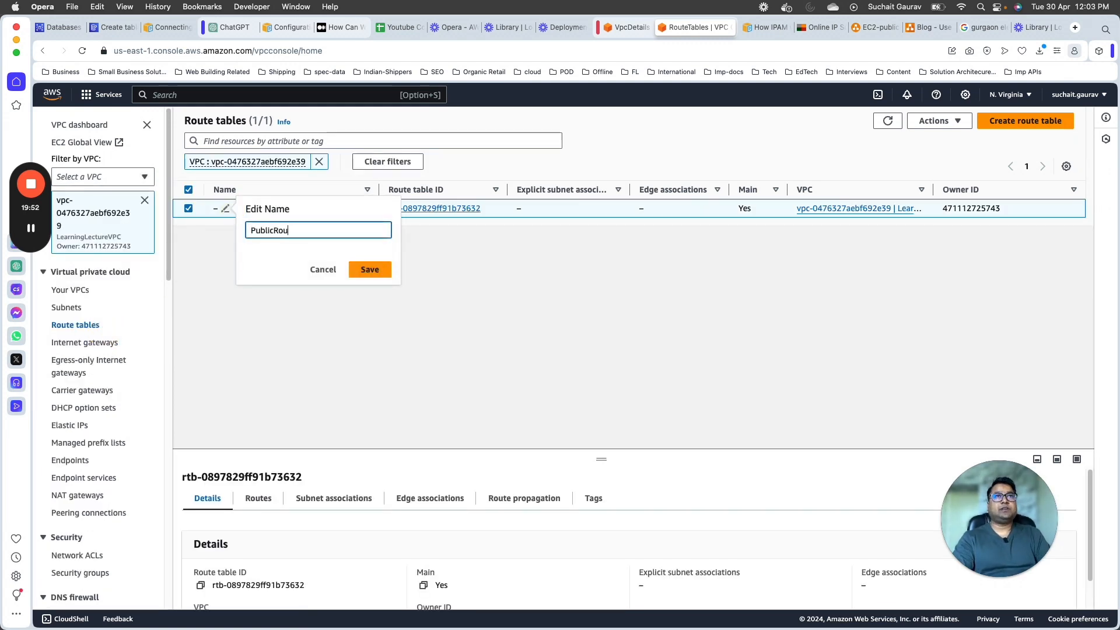
text(teTable)
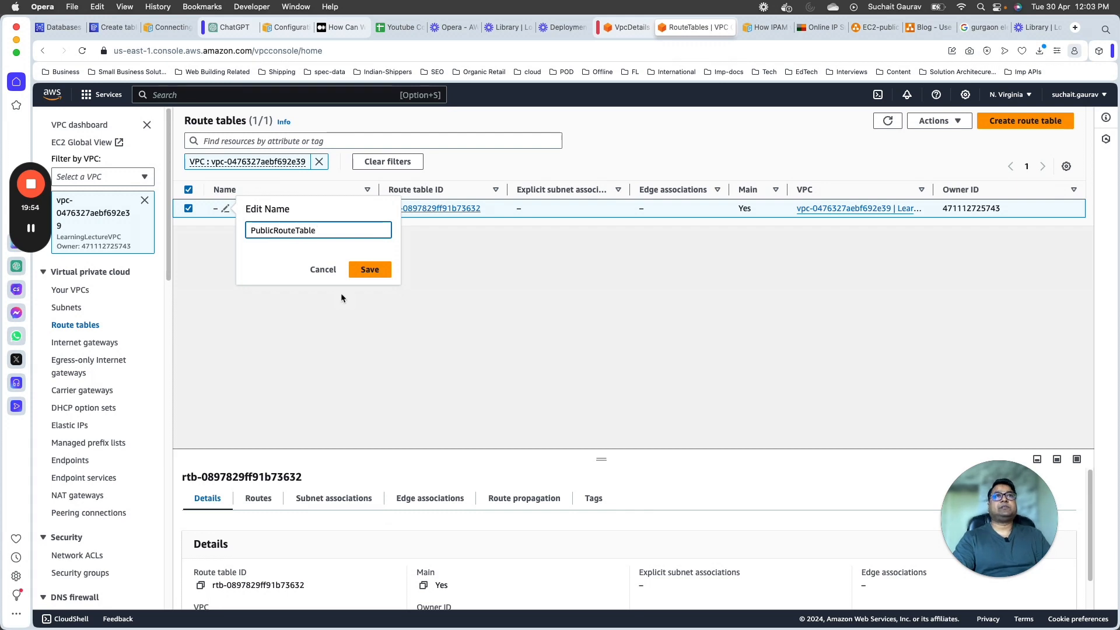
click(391, 272)
click(384, 273)
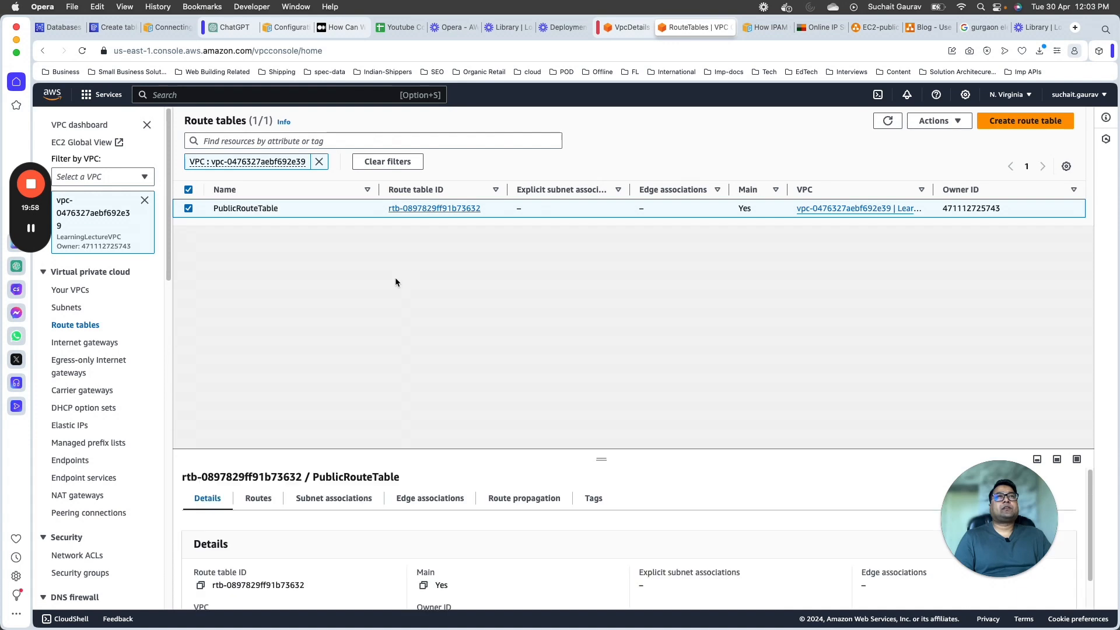
- Add a route to PublicRouteTable with destination 0.0.0.0/0 and target type Internet Gateway
click(430, 209)
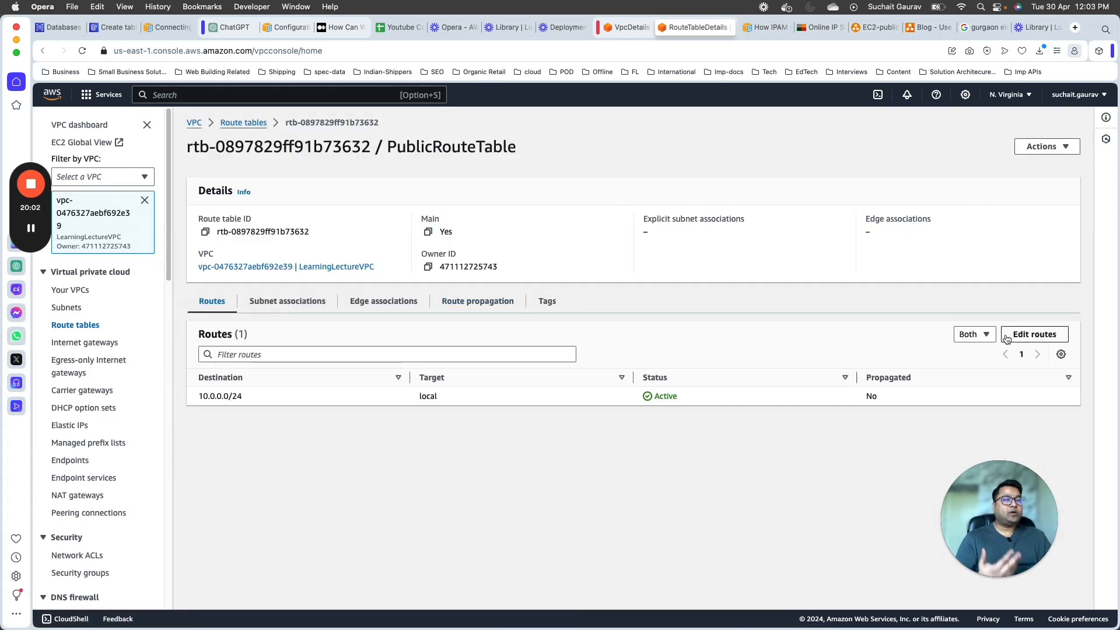
click(1033, 334)
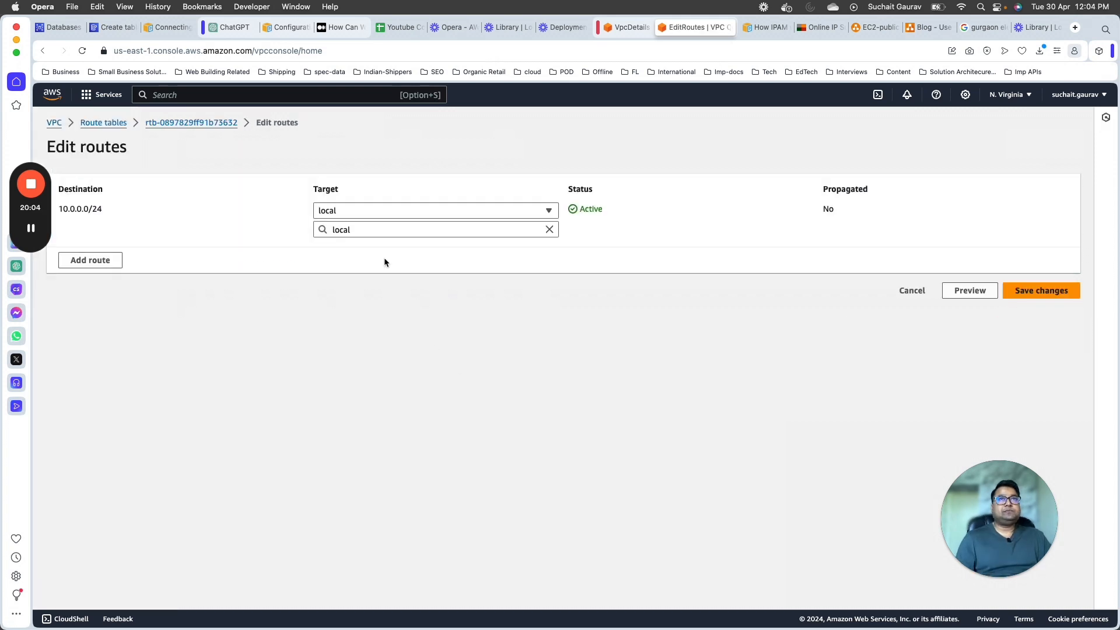
click(84, 261)
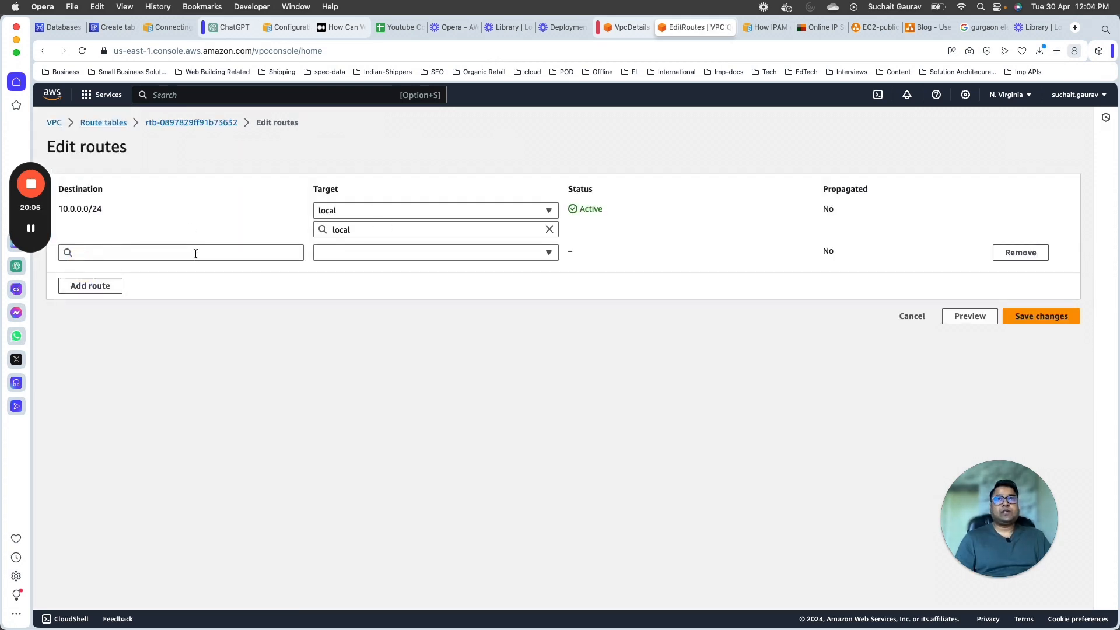
click(191, 252)
click(111, 271)
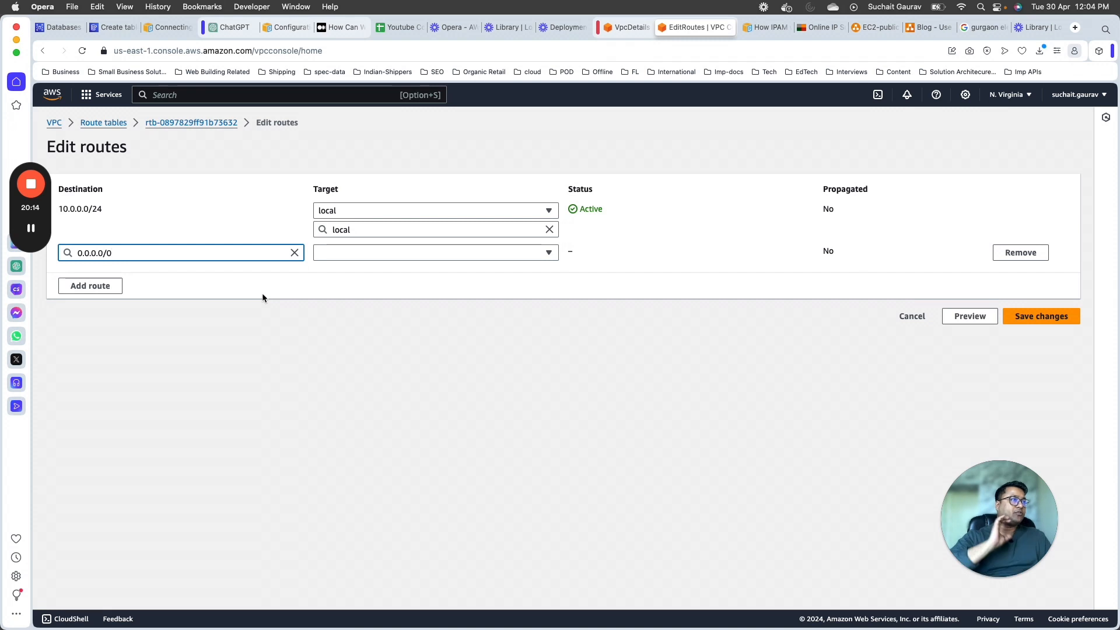
click(422, 252)
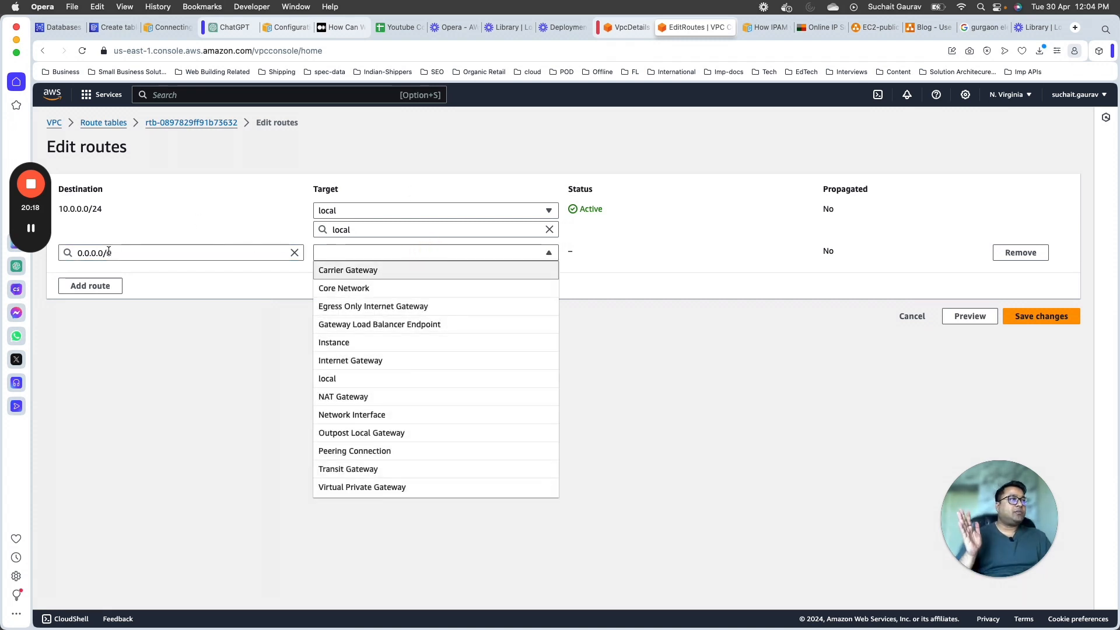
click(326, 362)
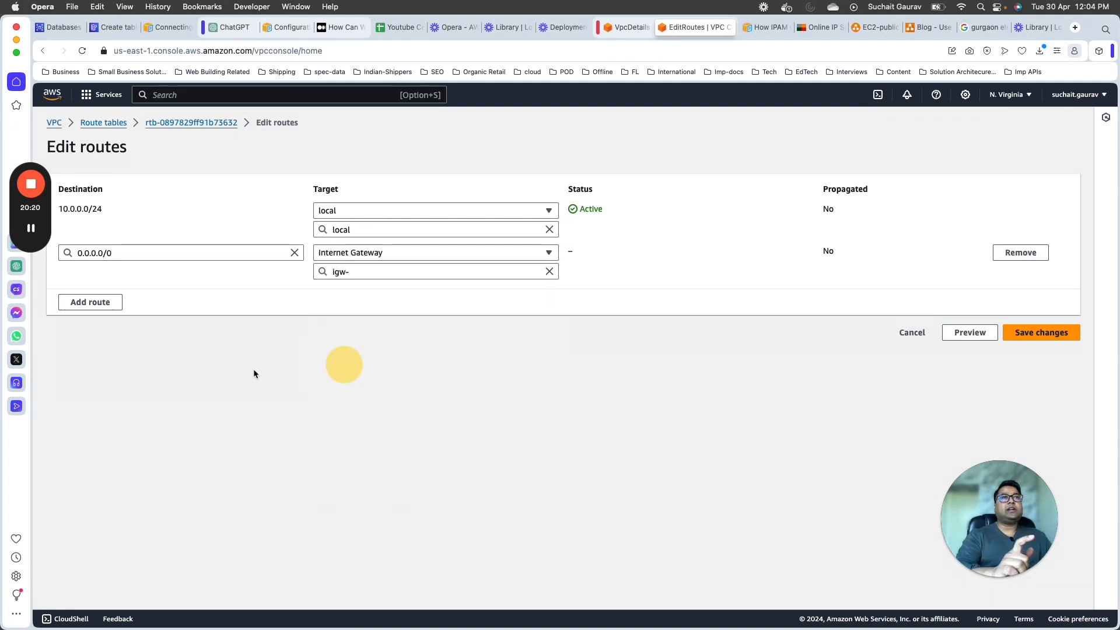
- Review the path from the users to the internet gateway in the architecture diagram
click(872, 28)
click(553, 175)
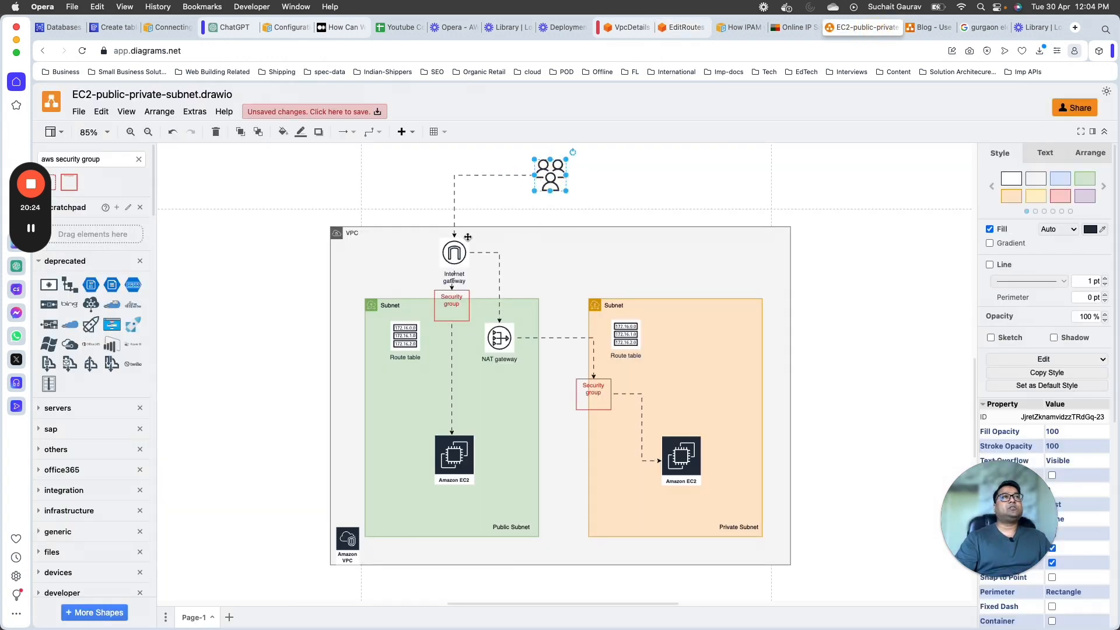
click(460, 253)
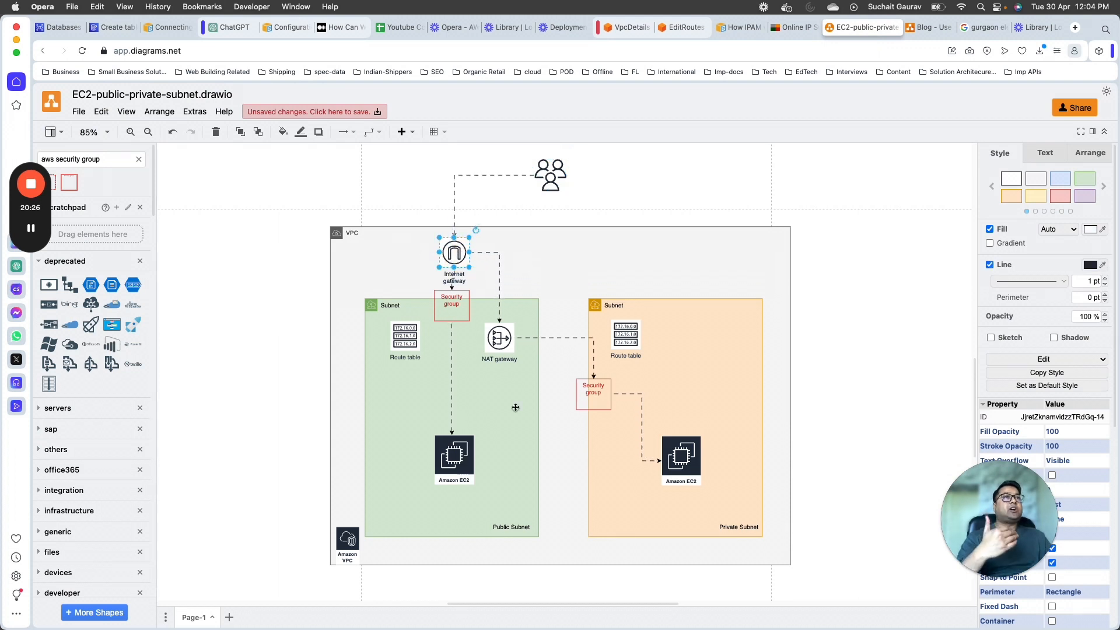
- Return to the route editor, set the 0.0.0.0/0 route's gateway to LearningLectureInternetGW, save the changes and check the new route
click(692, 29)
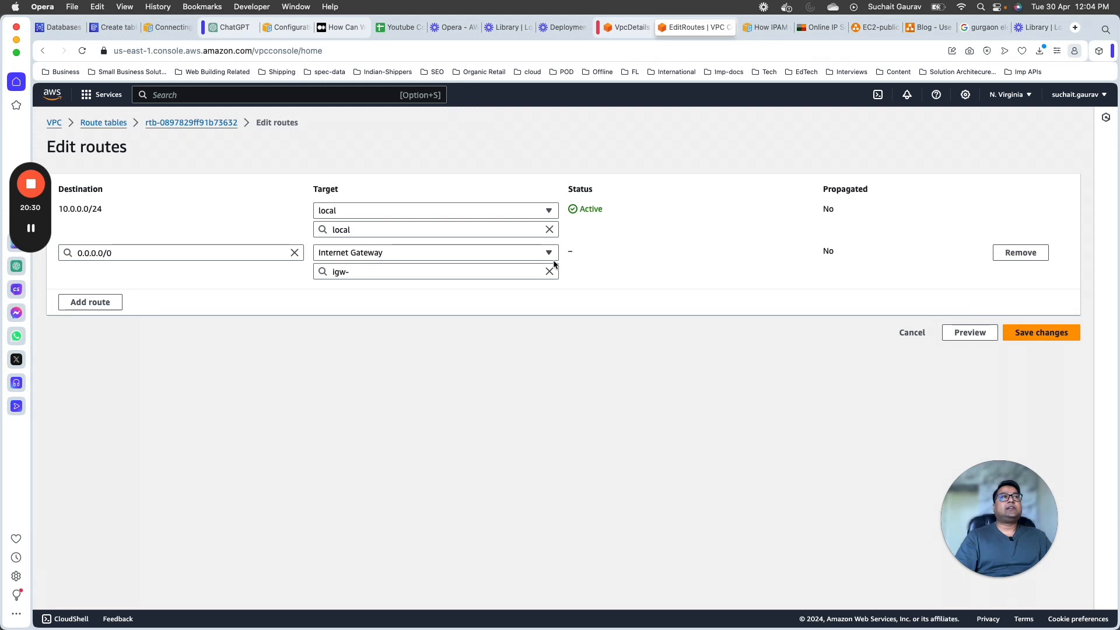
click(402, 273)
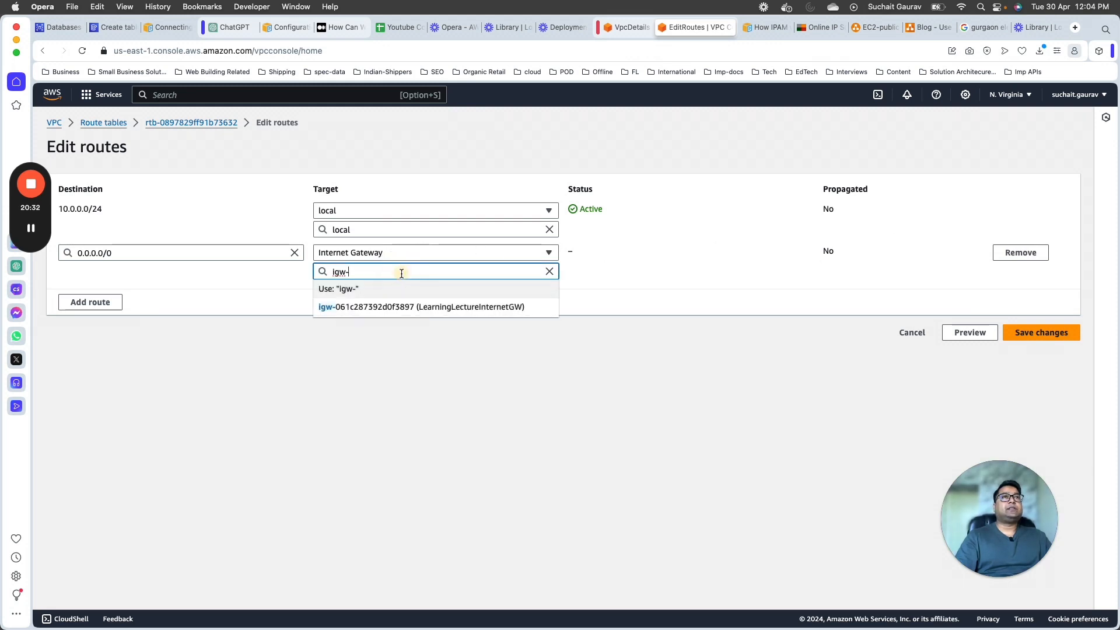
click(414, 308)
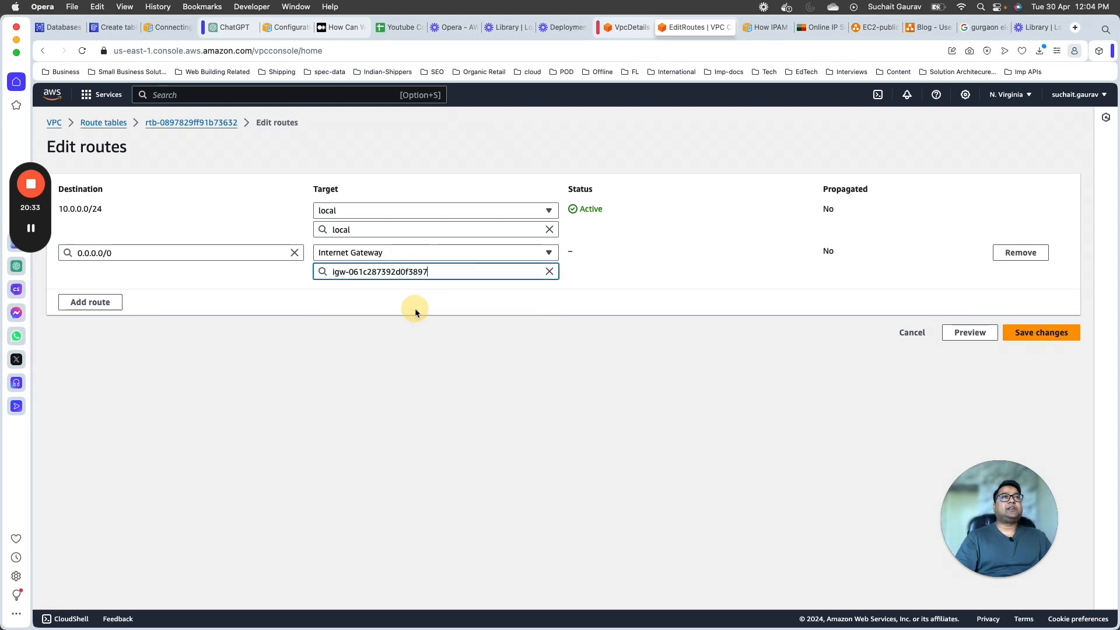
click(1036, 337)
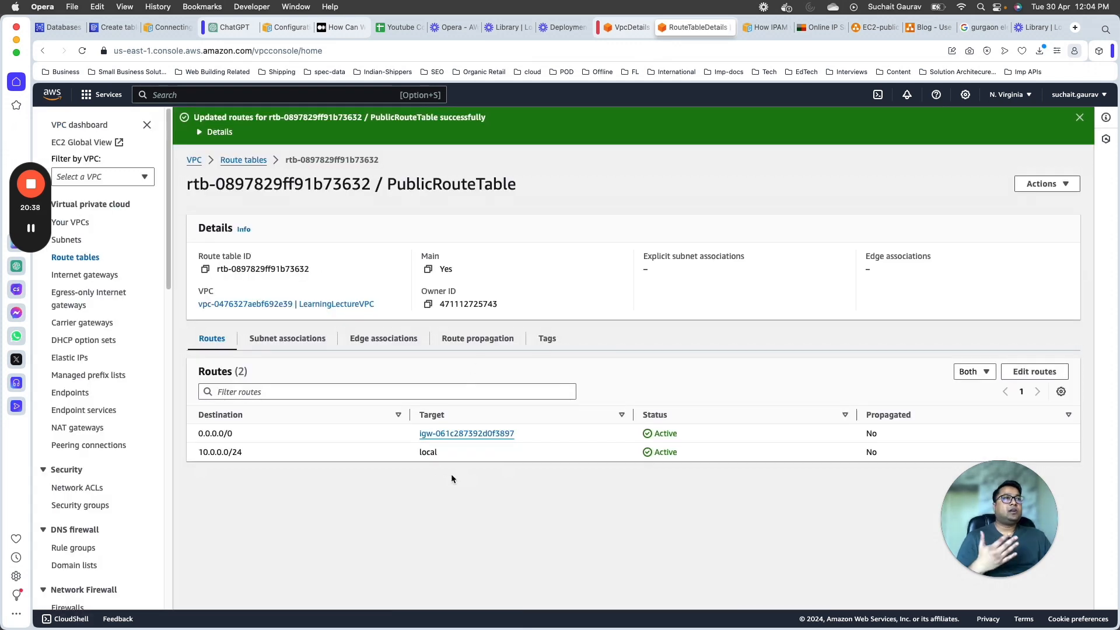
drag(200, 433, 893, 430)
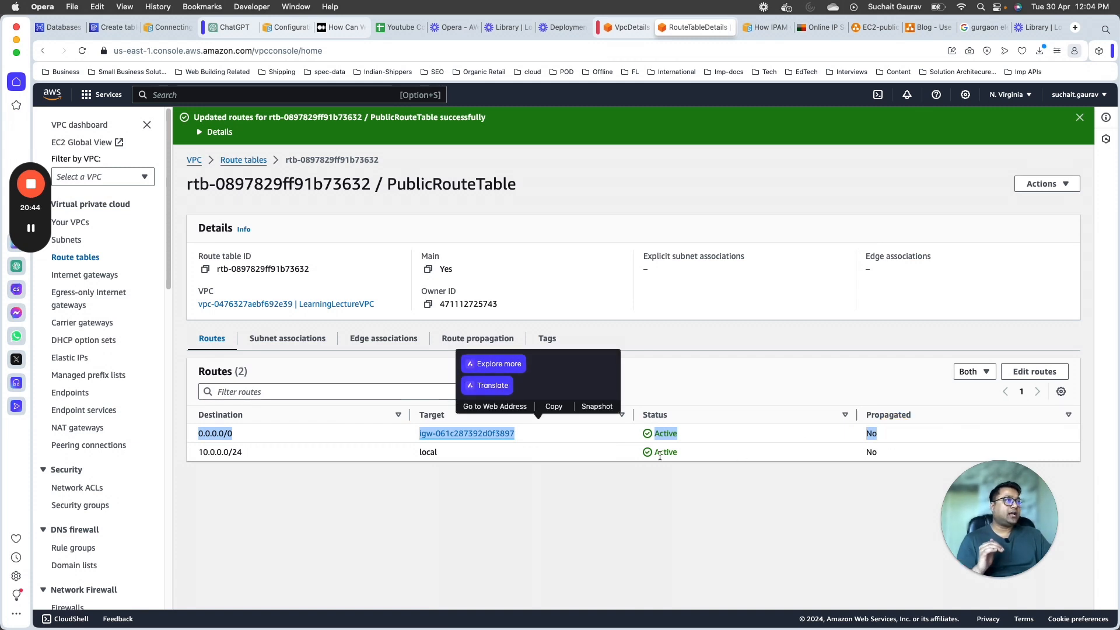
key(super+Tab)
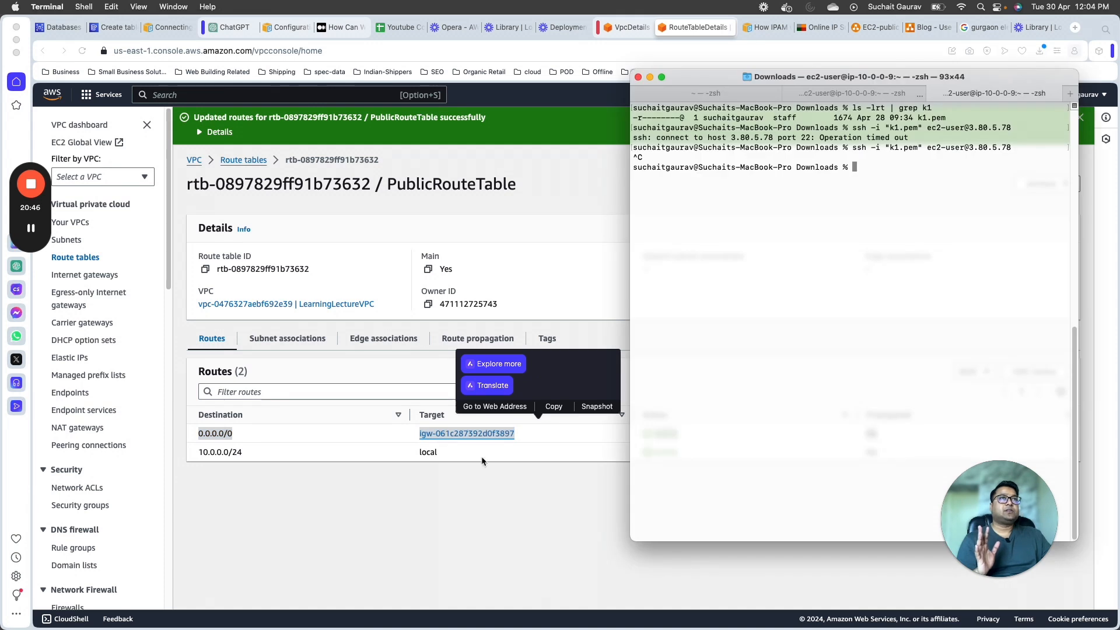
drag(694, 79, 248, 63)
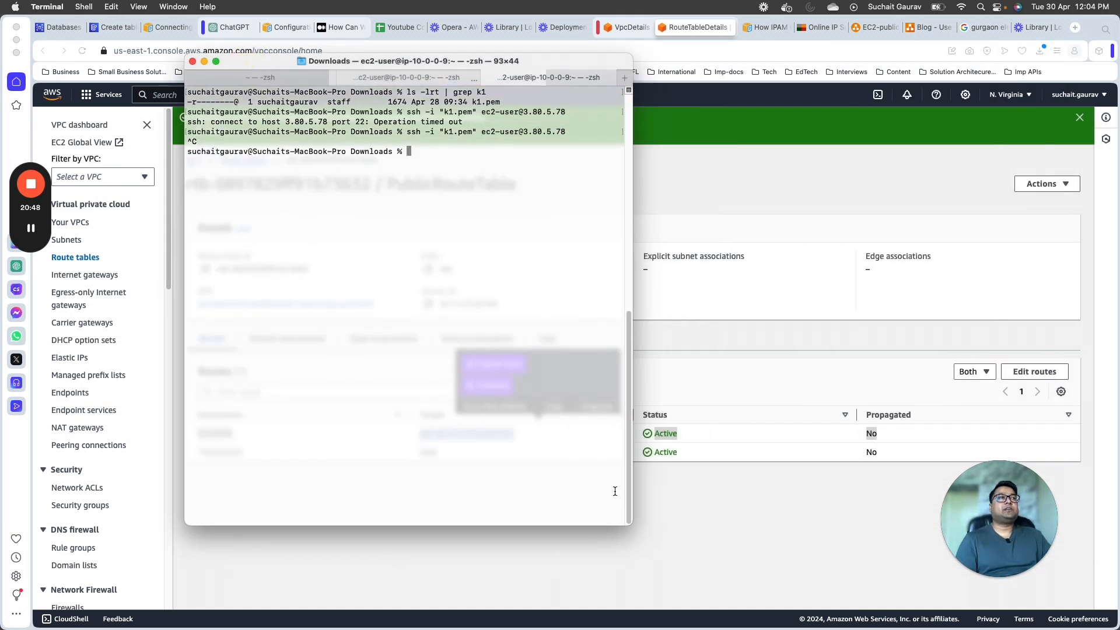
drag(629, 527, 907, 513)
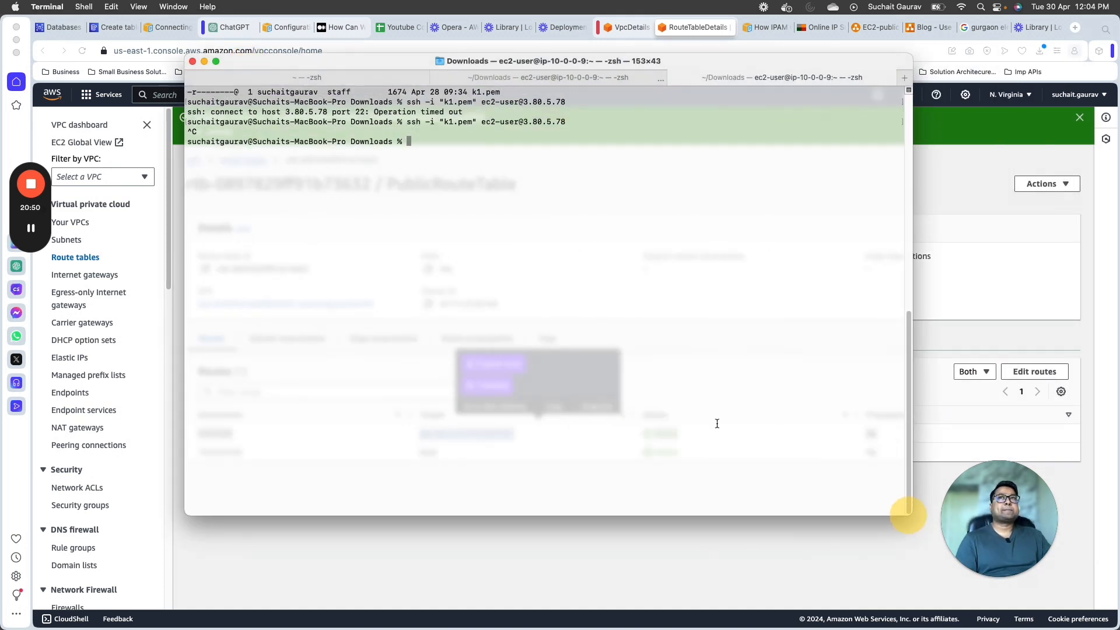
click(676, 370)
key(Up)
key(Return)
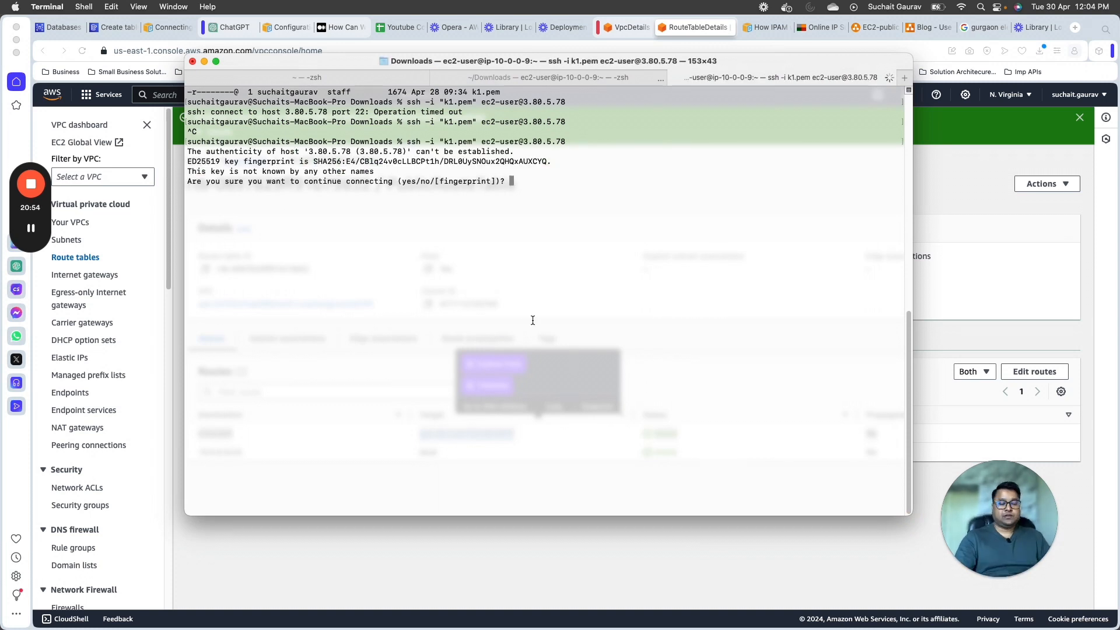
- Accept the host's authenticity with yes, run pwd on the public instance and review the connection output
text(yes)
key(Return)
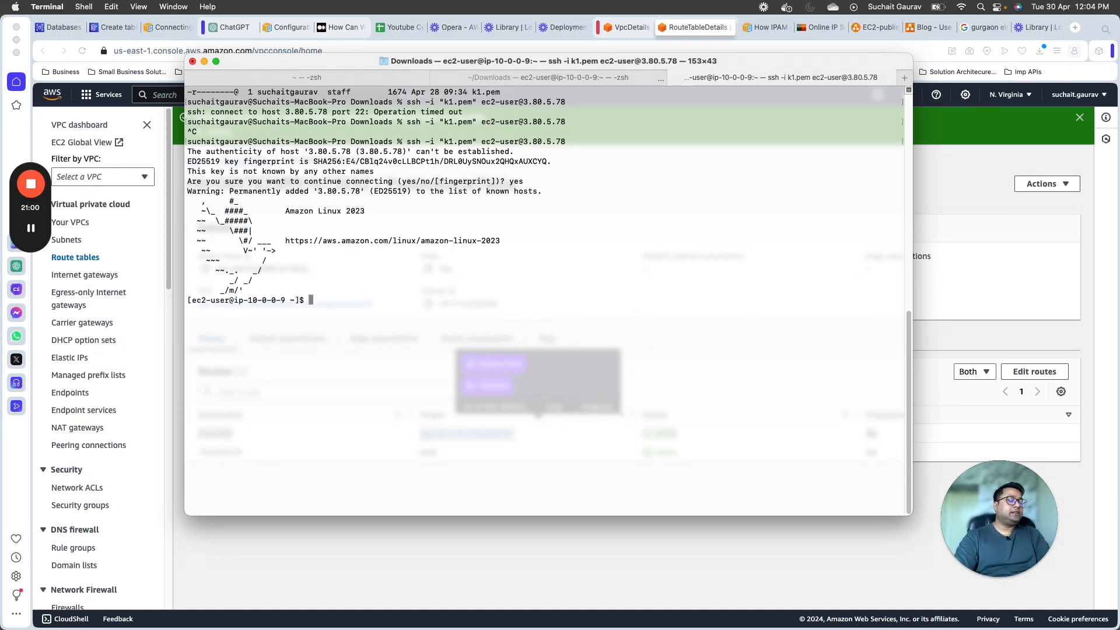
text(pwd)
key(Return)
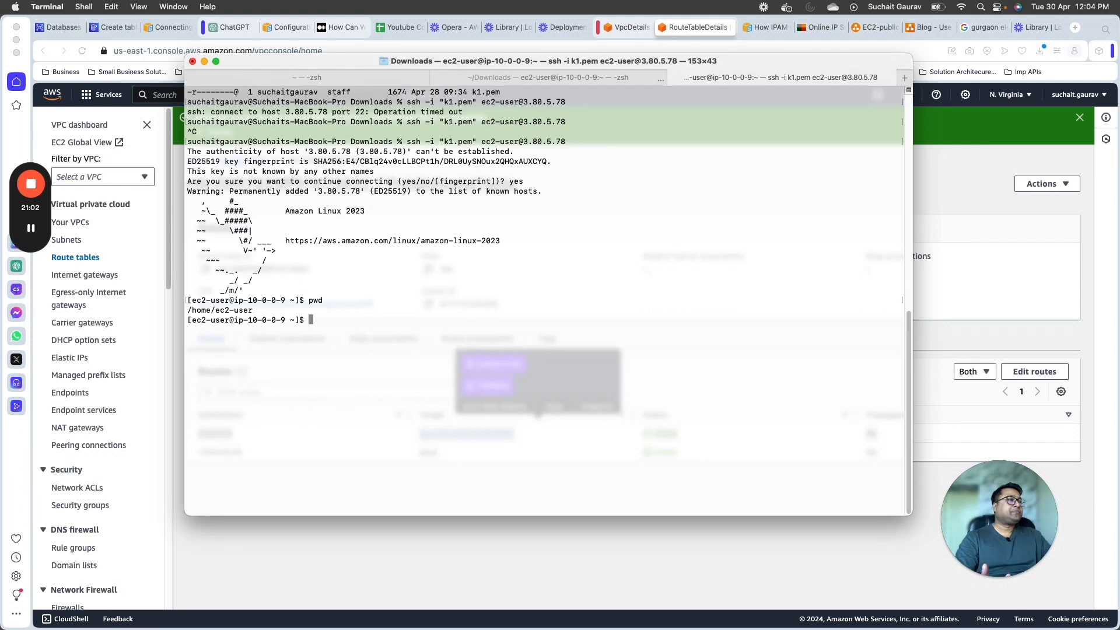
drag(187, 141, 331, 296)
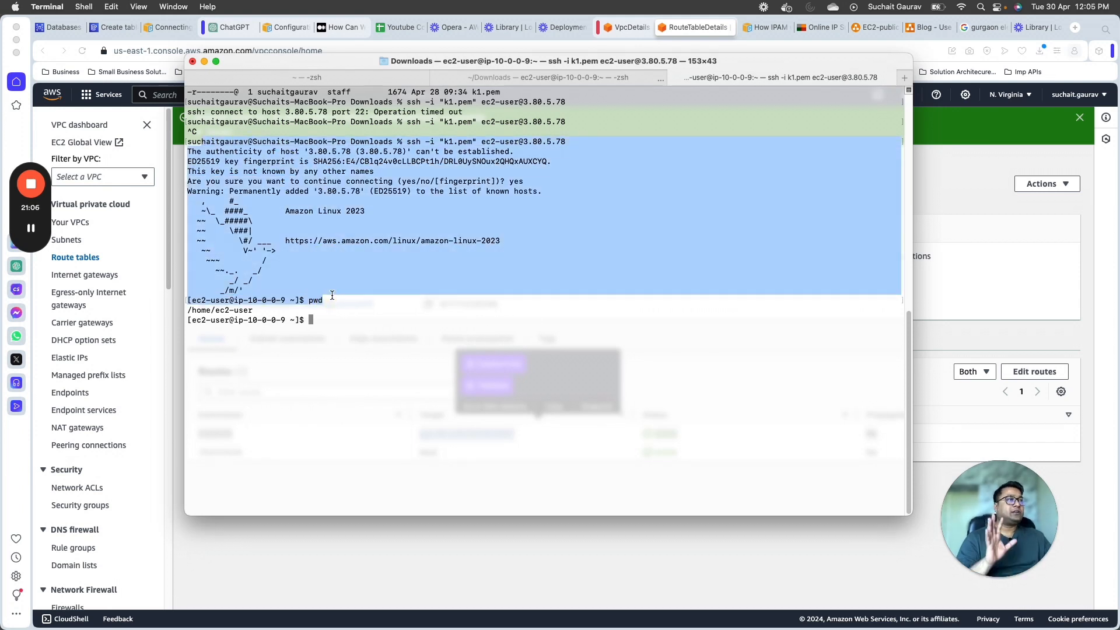
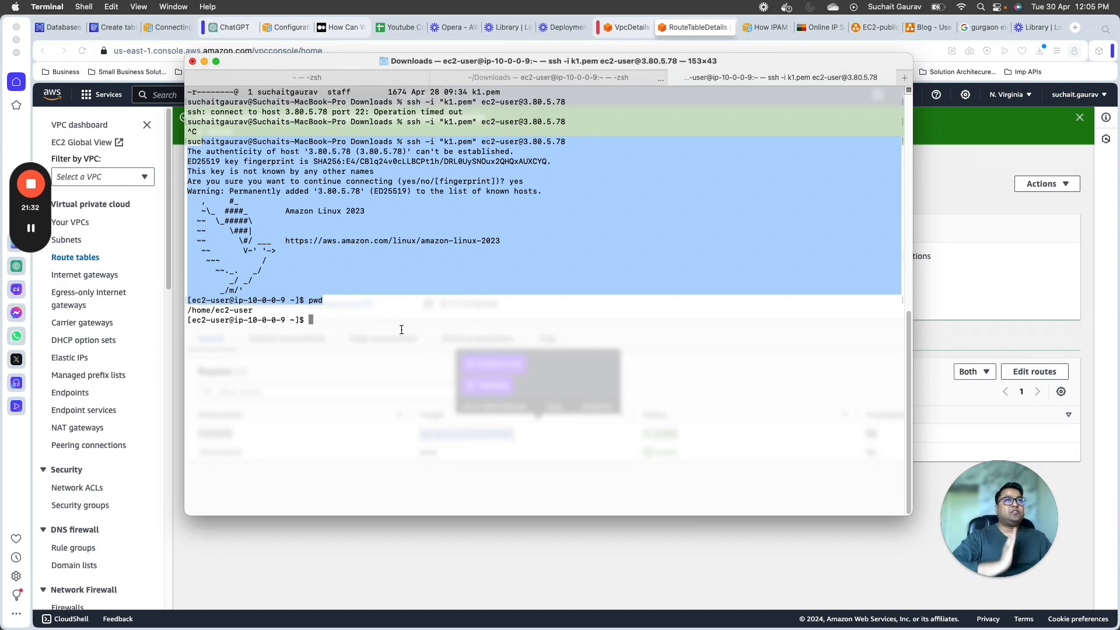
- Return to the architecture diagram and review the public subnet's EC2 instance, security group and route table
click(974, 255)
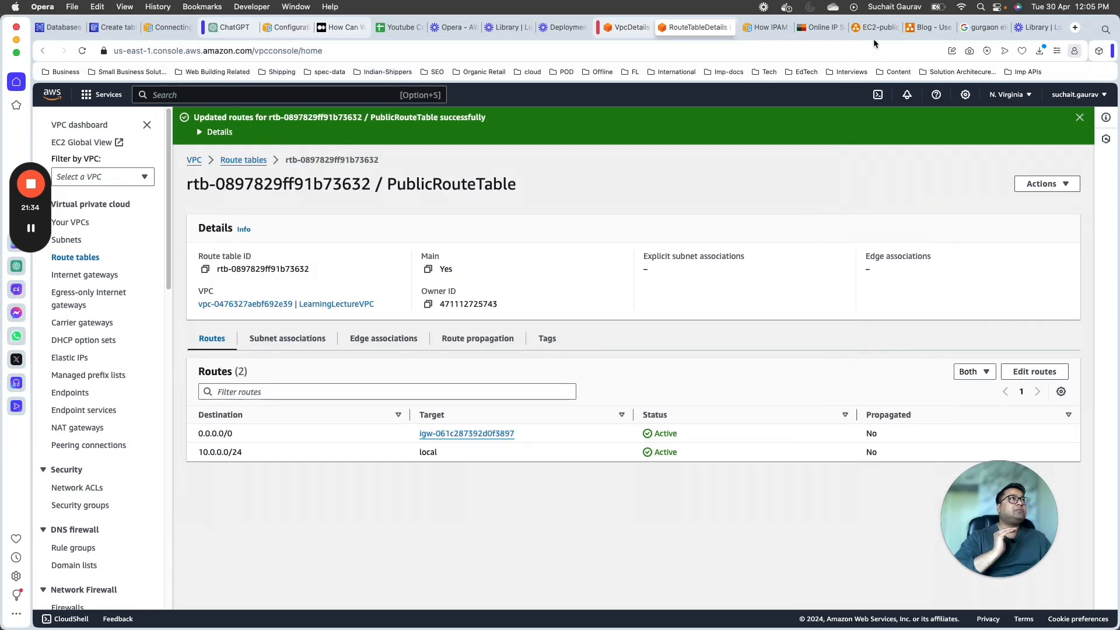
click(866, 26)
click(460, 458)
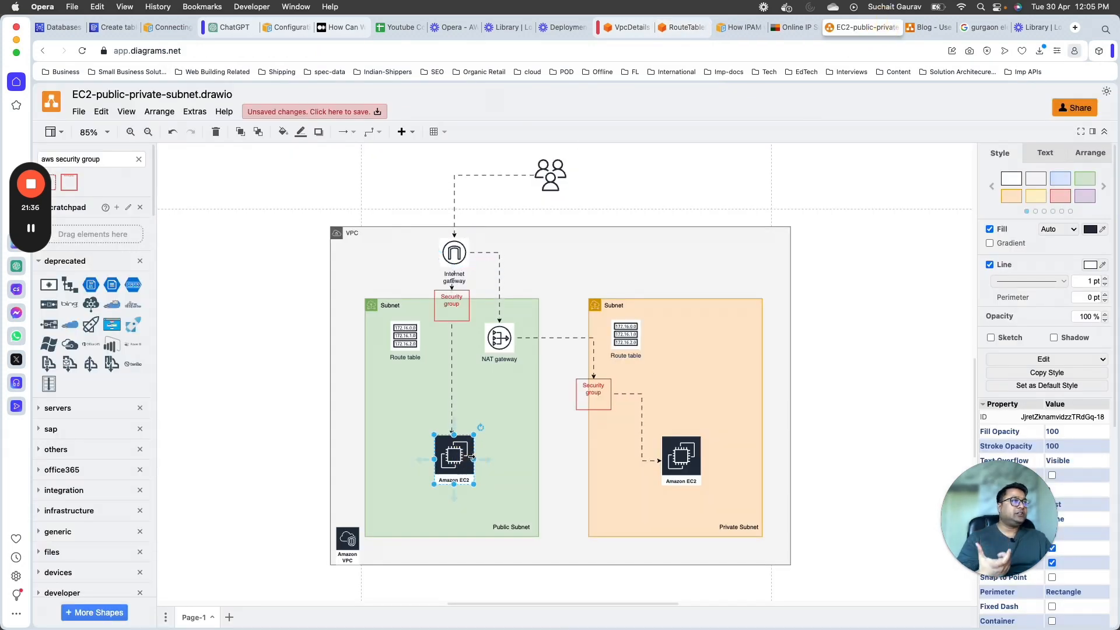
click(455, 309)
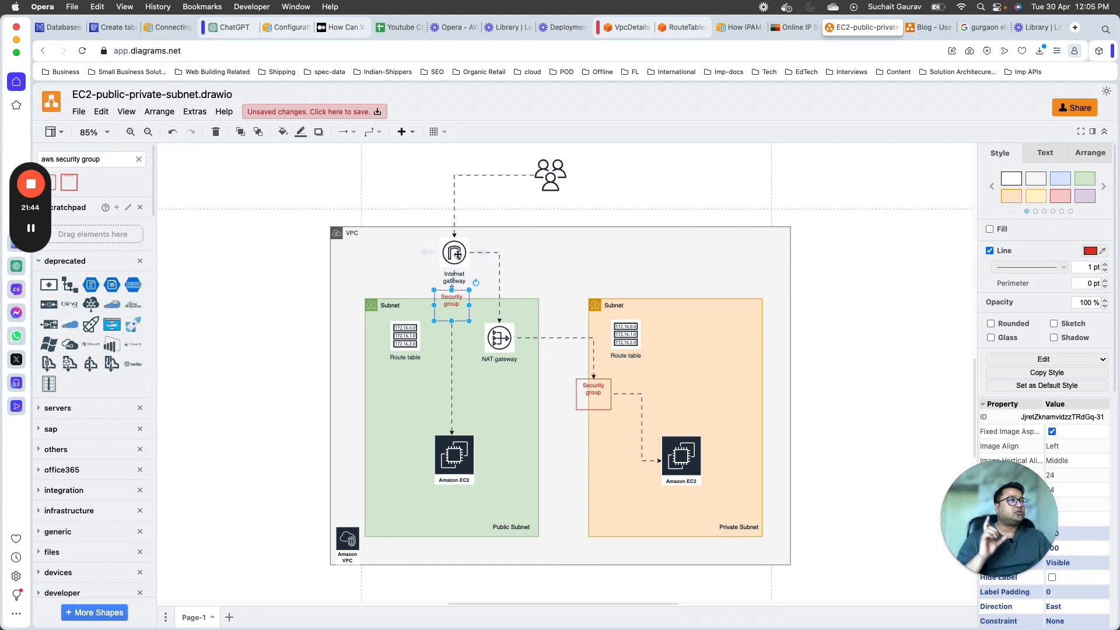
click(405, 333)
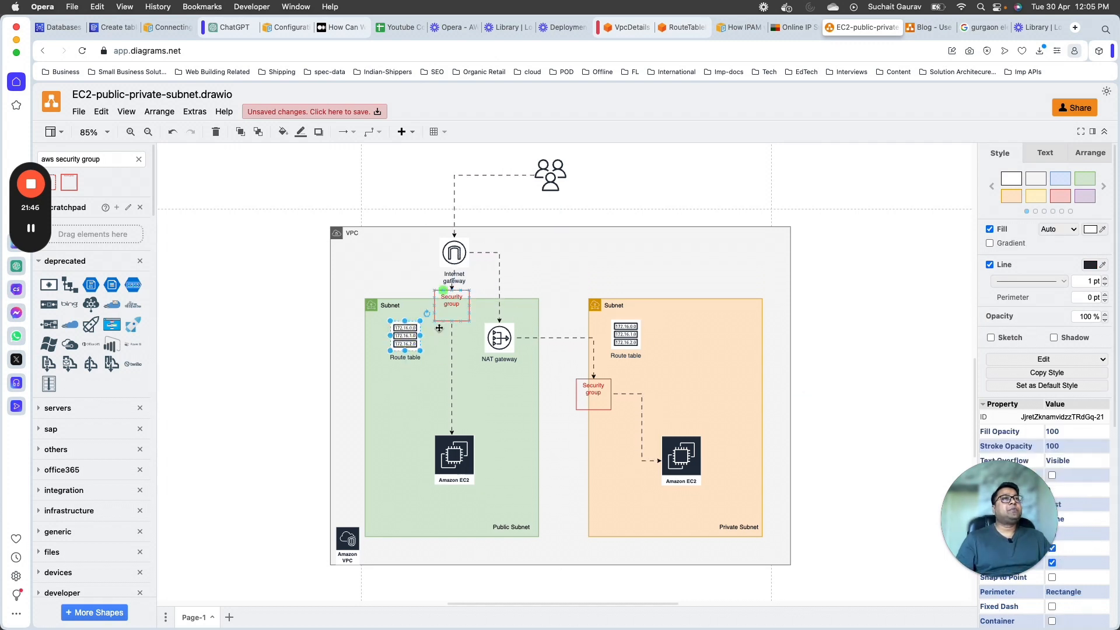
click(457, 267)
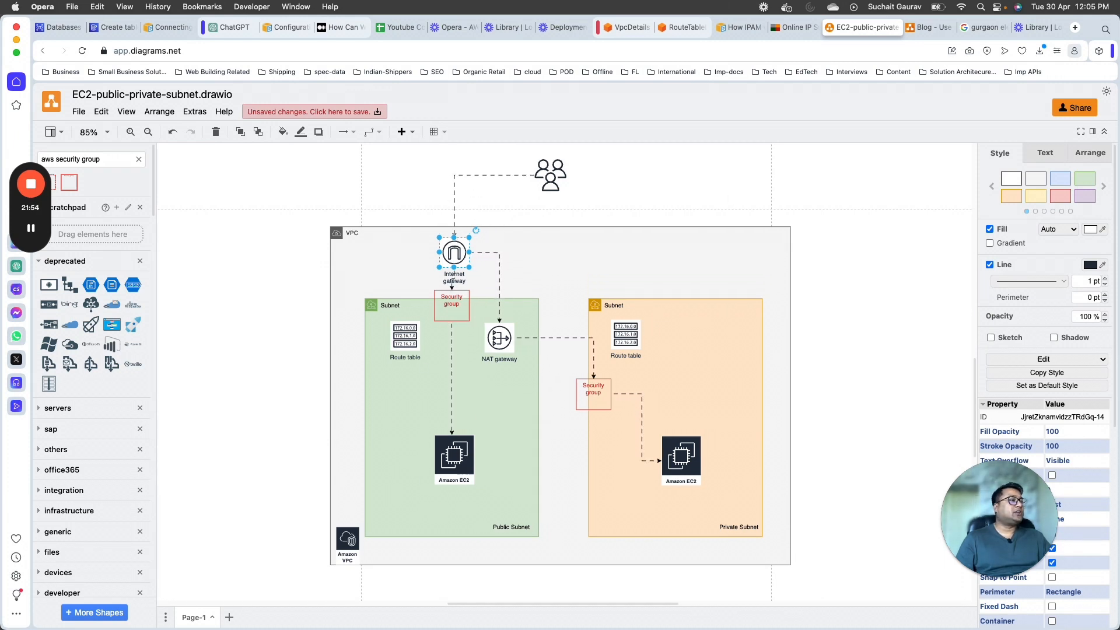
key(super+Tab)
click(647, 417)
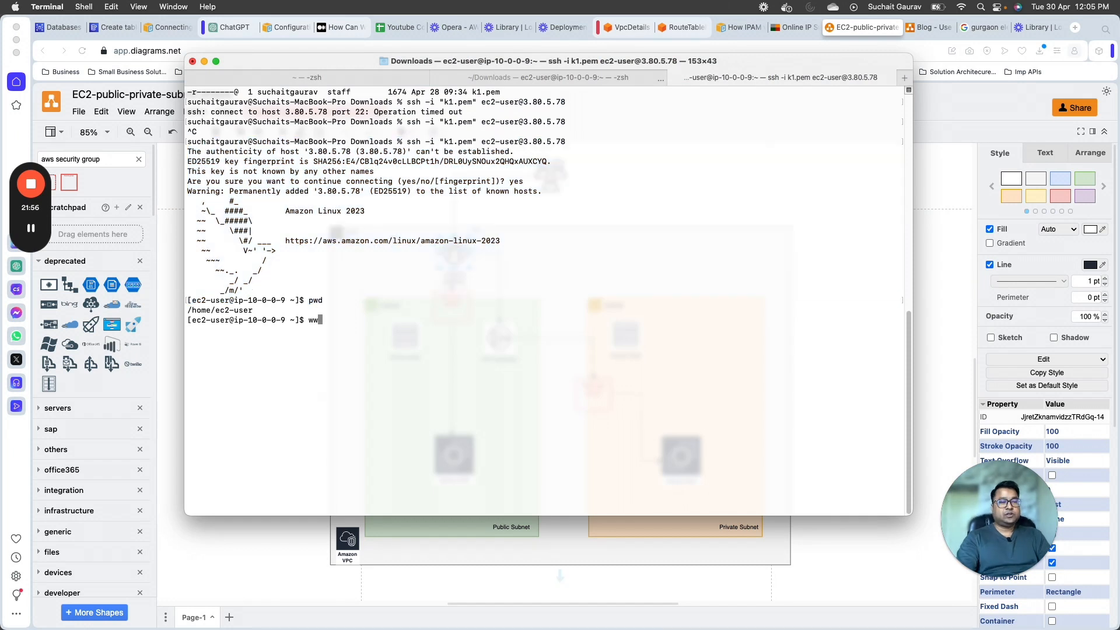
text(ping www.)
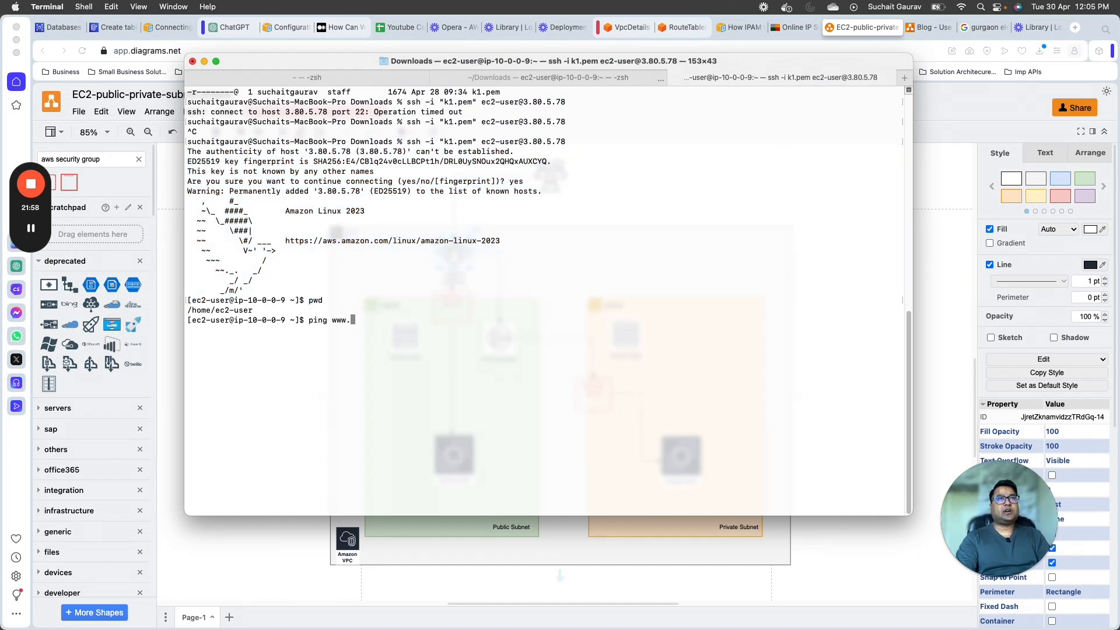
text(google.com)
key(Return)
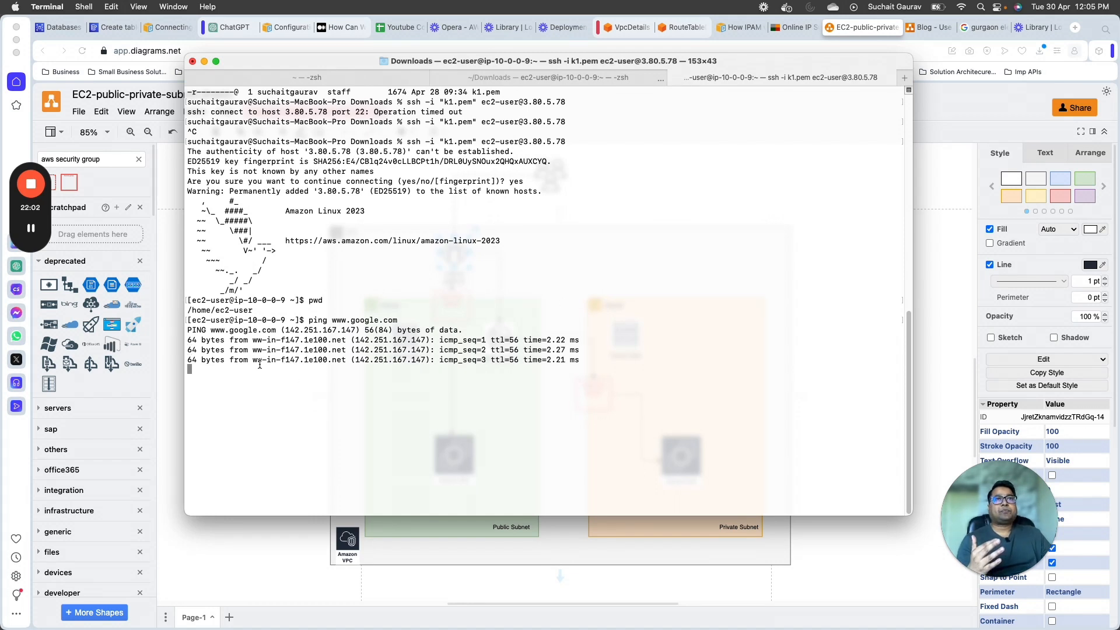
- Examine the ping replies and SSH connection output, and return to the architecture diagram
drag(252, 359, 558, 369)
drag(329, 330, 402, 328)
drag(193, 389, 369, 389)
drag(382, 439, 291, 129)
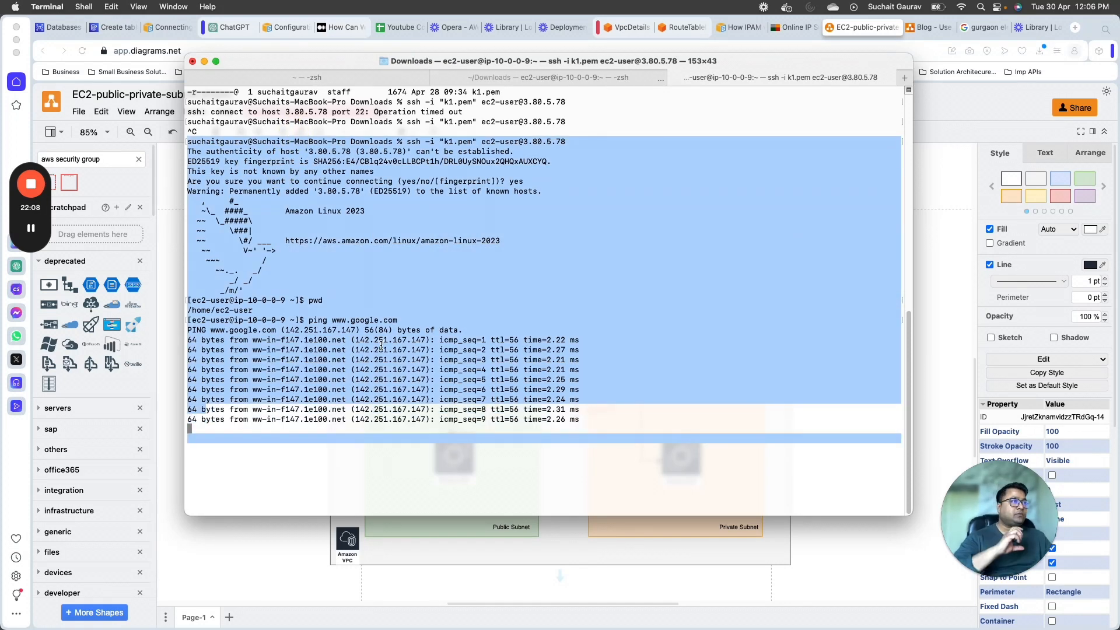
click(382, 520)
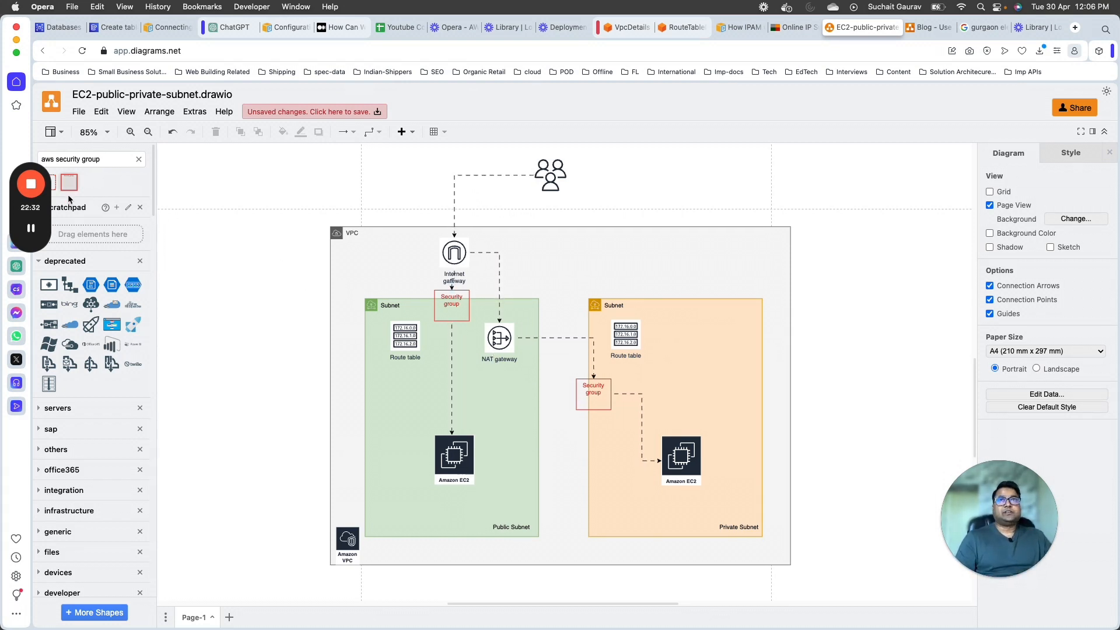
- Review the users, the internet gateway and the private subnet in the architecture diagram
click(41, 185)
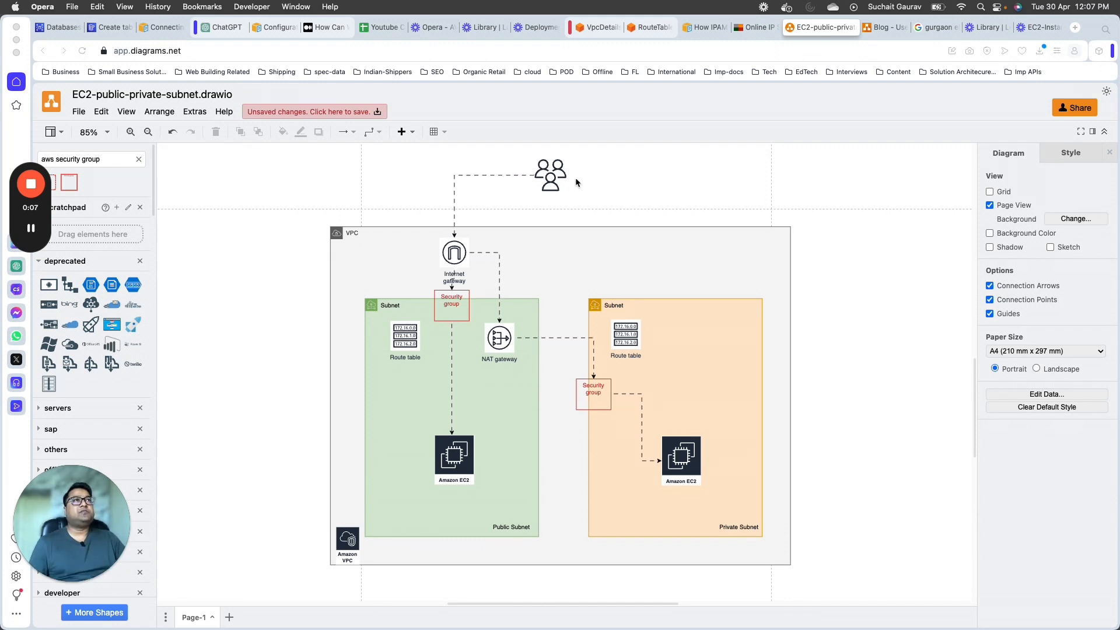
click(573, 162)
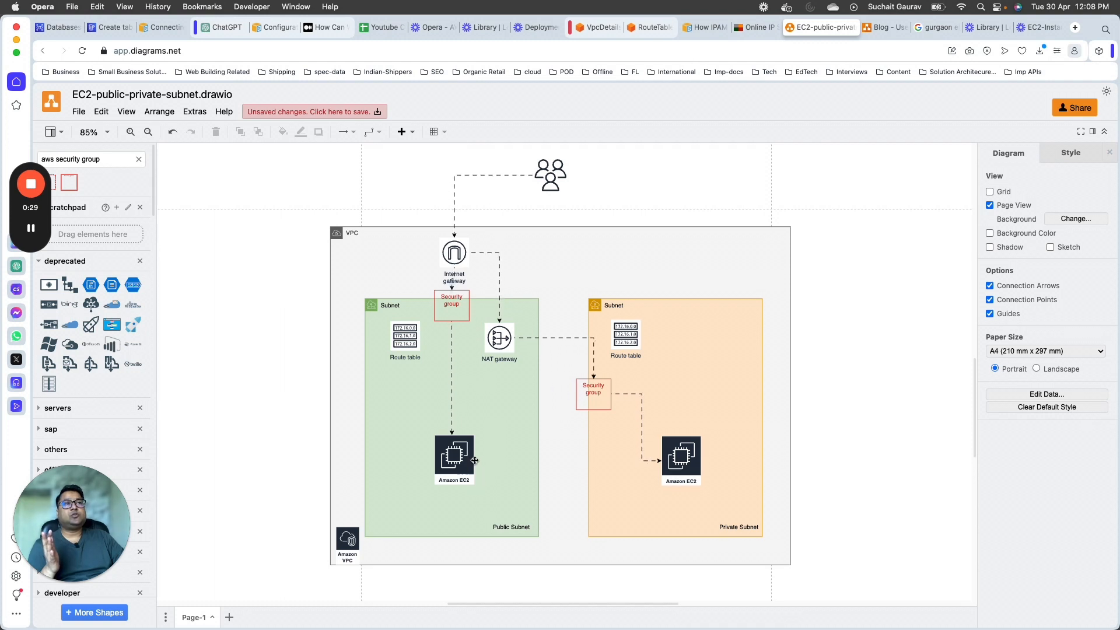
click(406, 335)
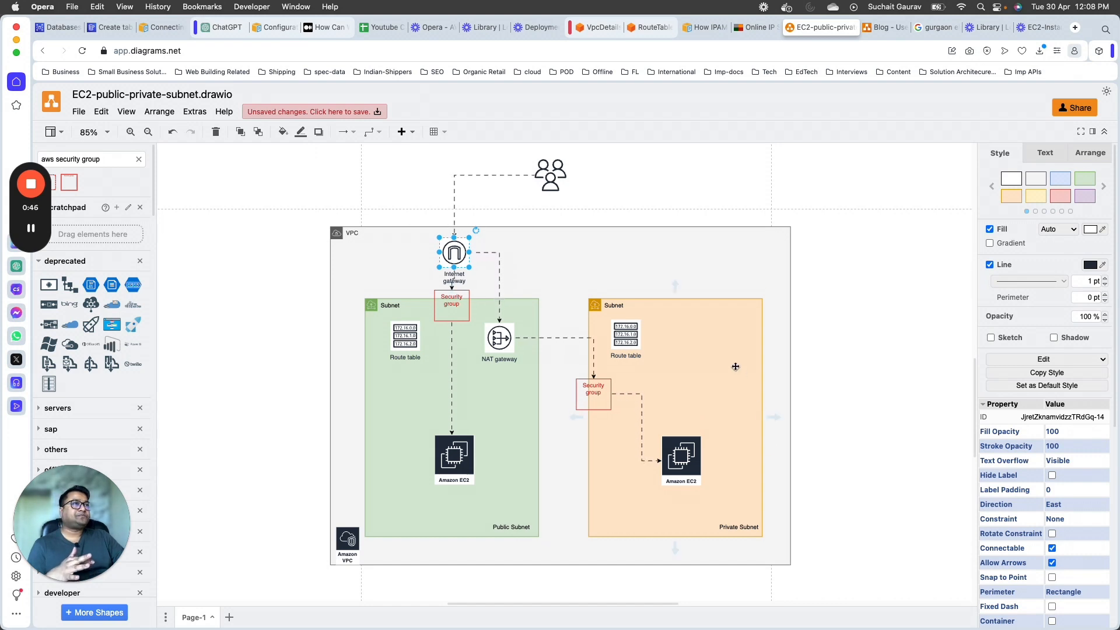
click(639, 438)
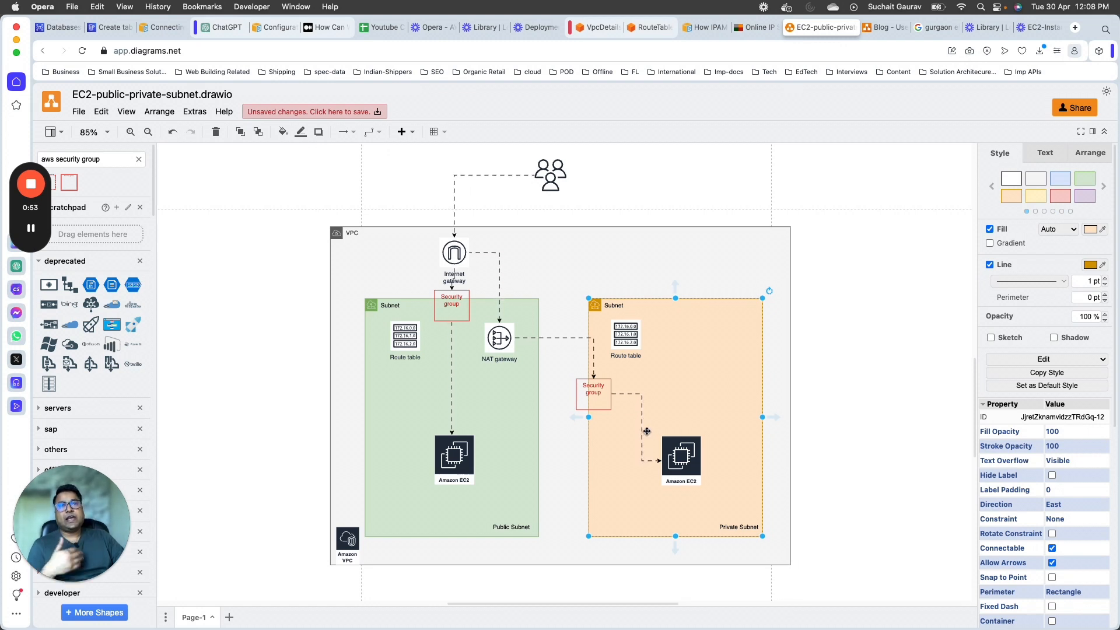
- Switch to the AWS console, open the VPC's subnet list and inspect the details of PrivateSubnet
click(653, 27)
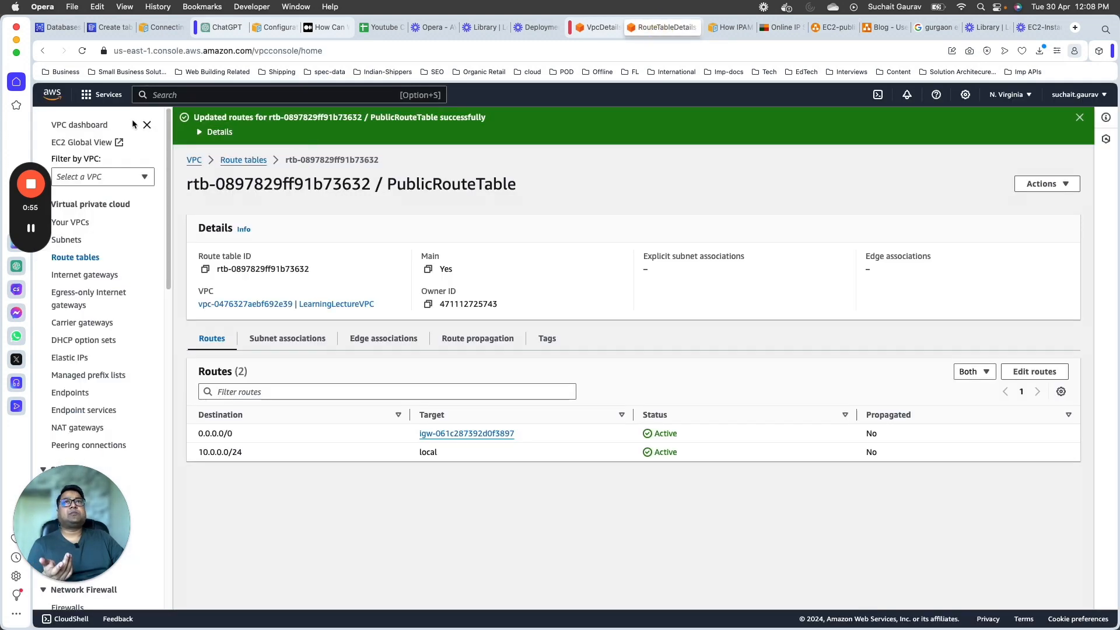
click(82, 223)
click(78, 240)
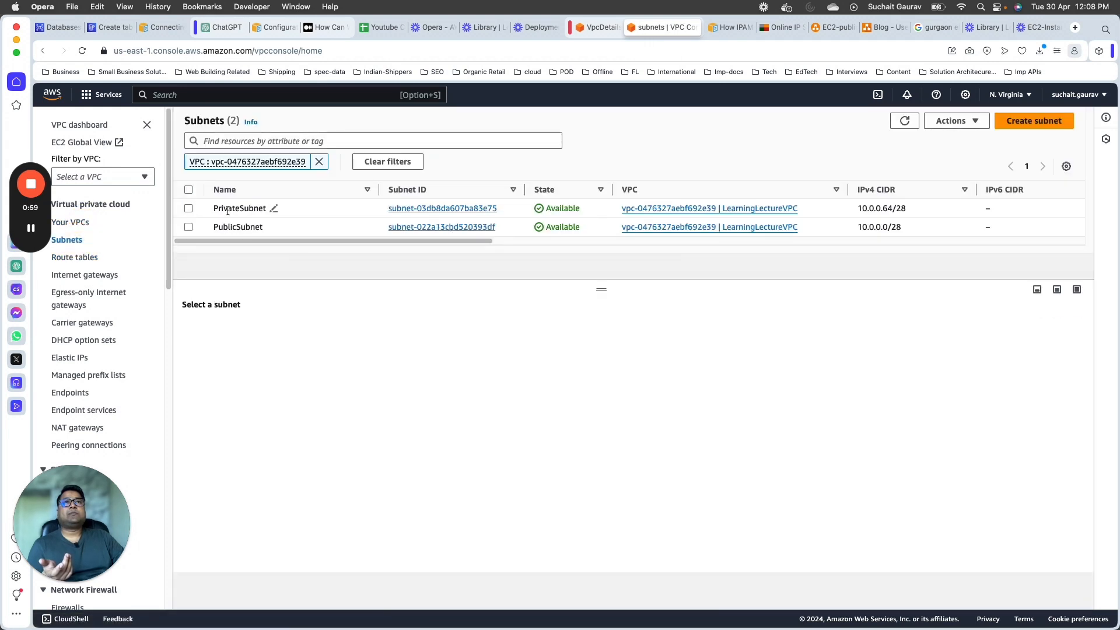
drag(215, 208, 244, 211)
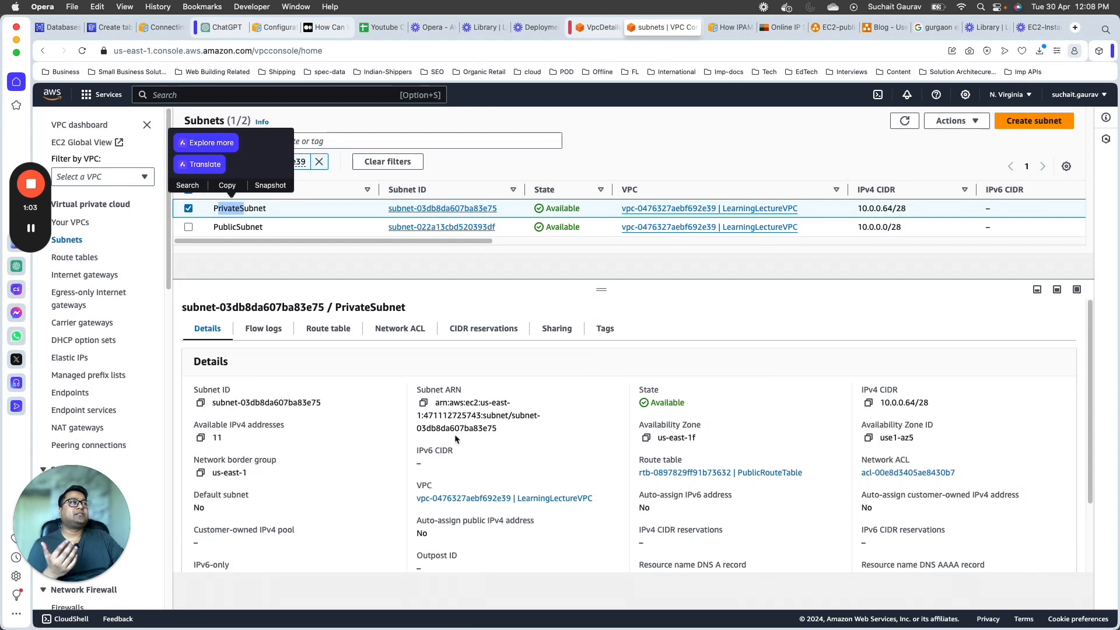
scroll(315, 451, down, 3)
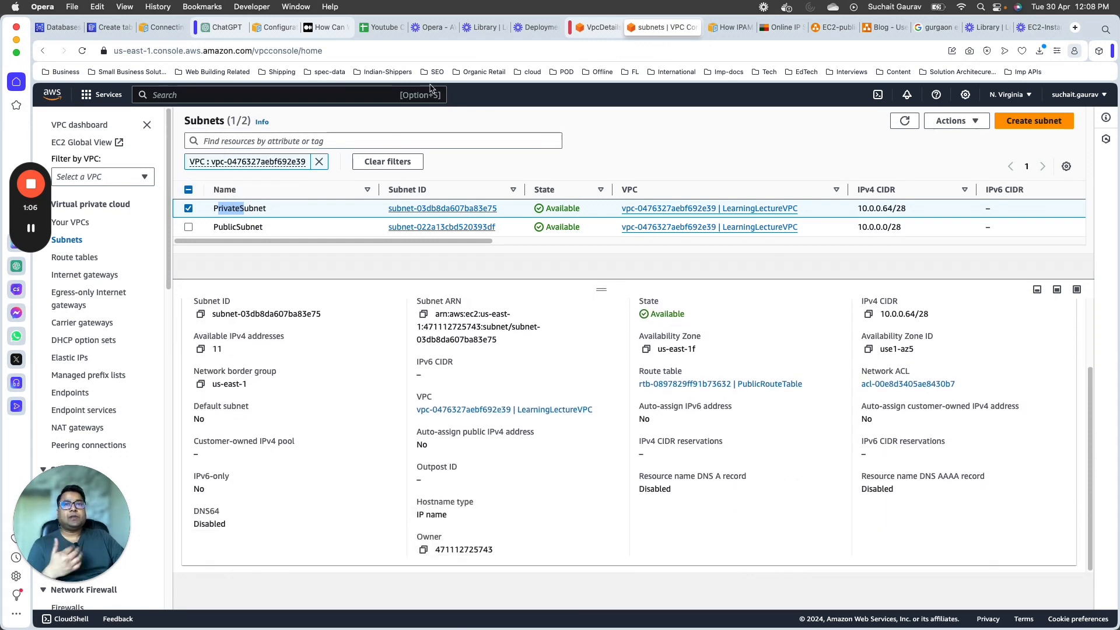
- Return to the architecture diagram and review the private subnet's EC2 instance, security group and route table
click(845, 28)
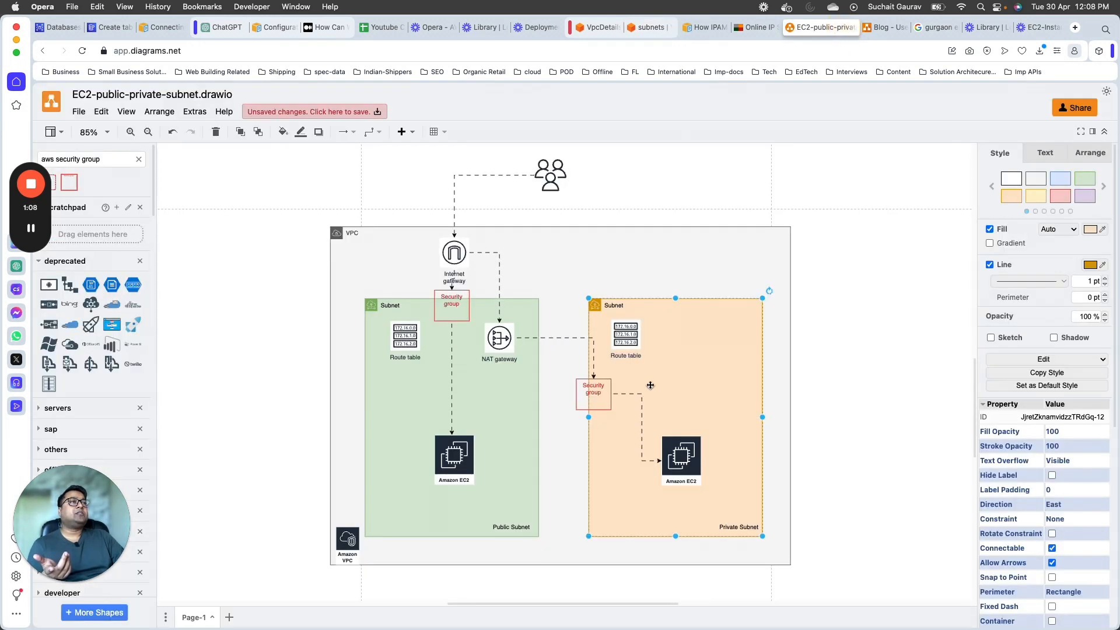
click(680, 458)
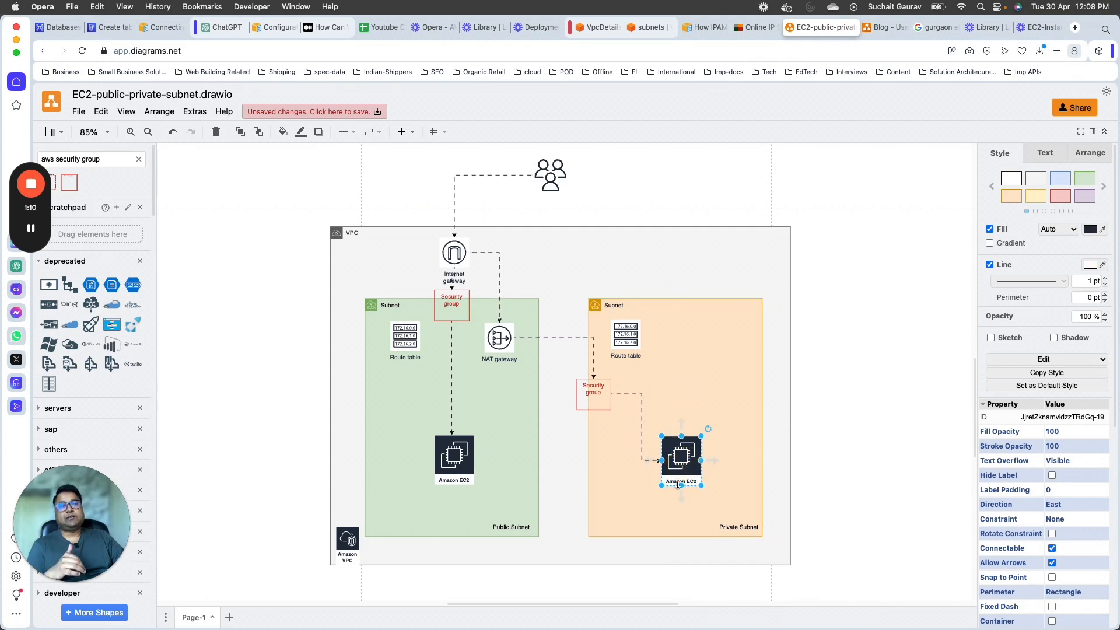
click(595, 395)
click(637, 333)
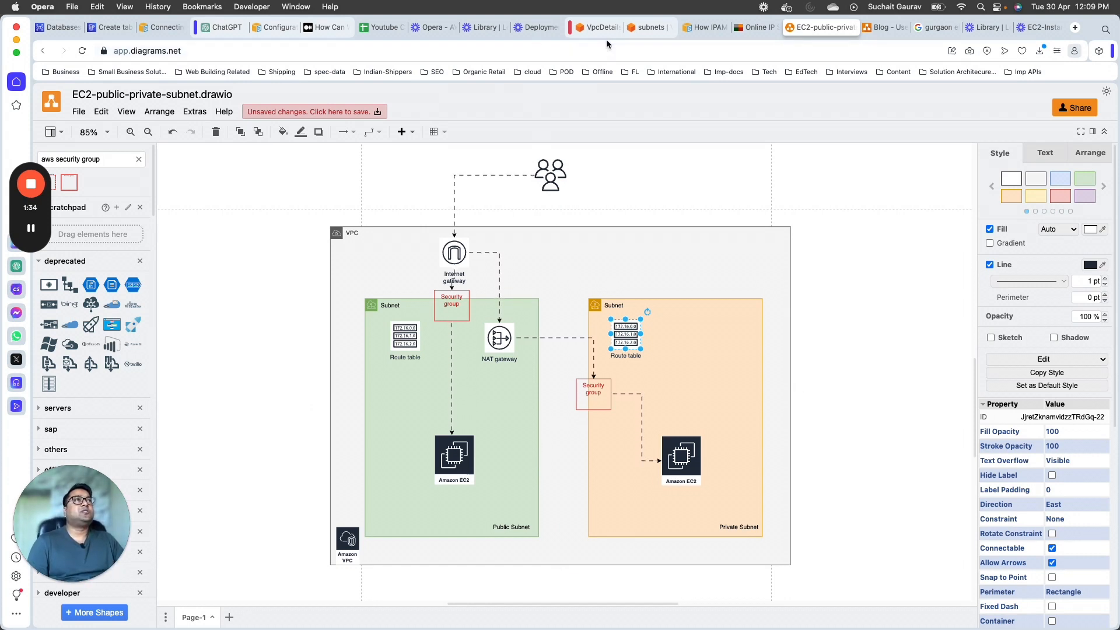
- Switch to the AWS console, begin launching a new EC2 instance and name it LearningLecturePrivateInstance
click(643, 32)
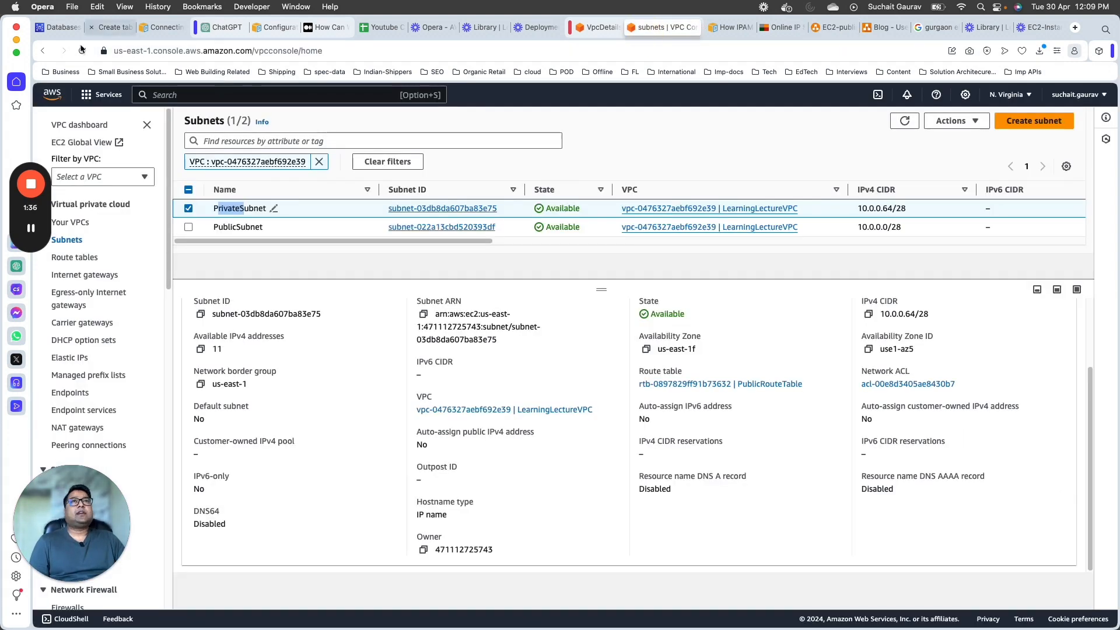
click(51, 94)
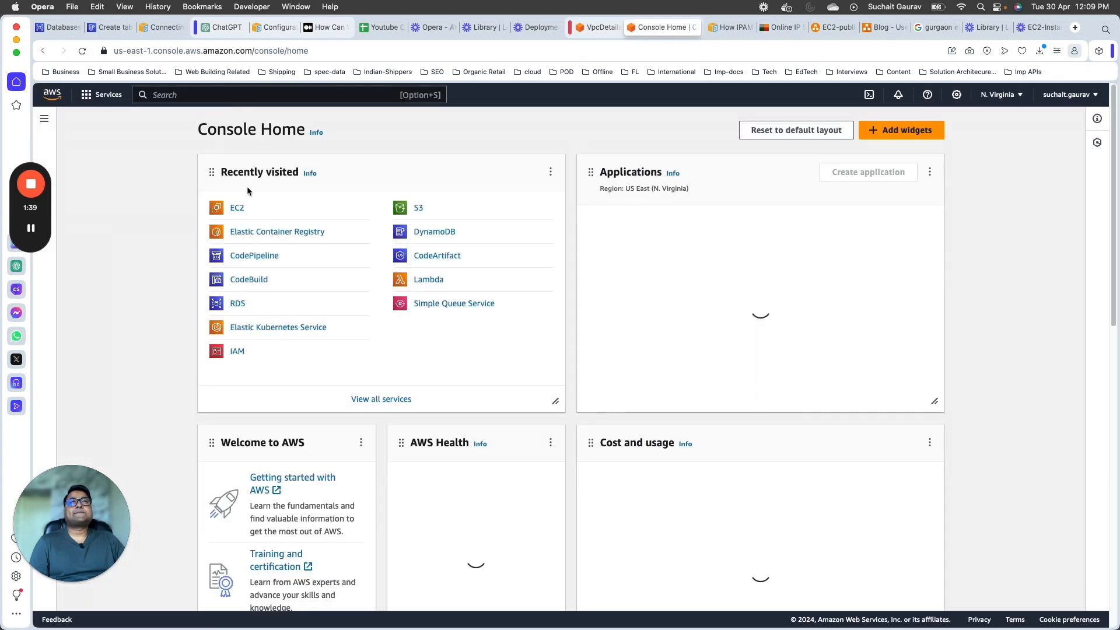
click(238, 208)
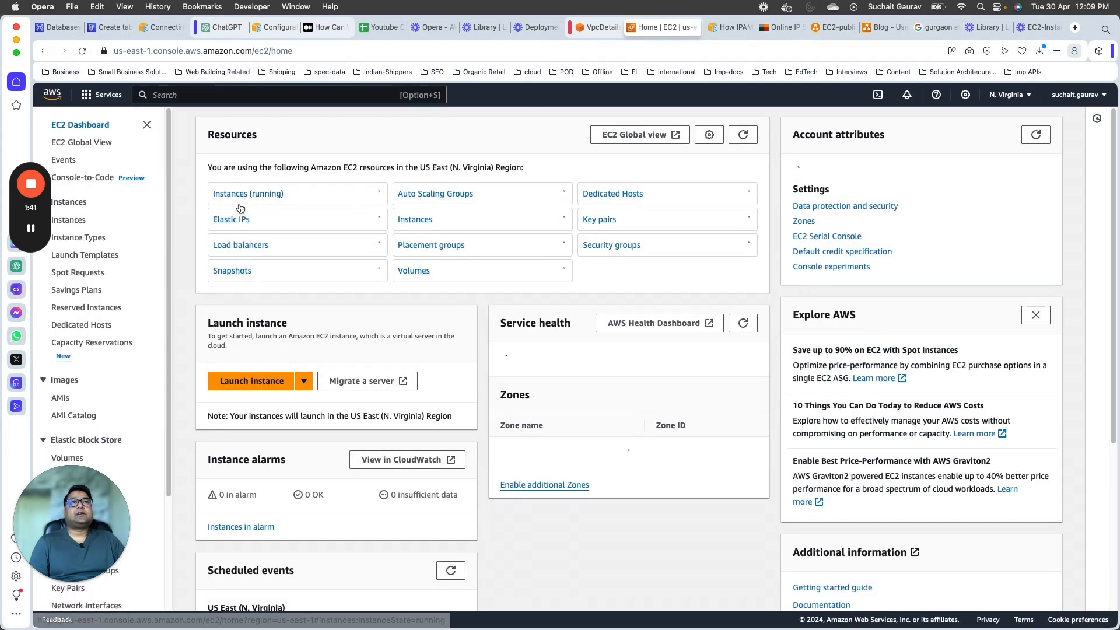
click(252, 380)
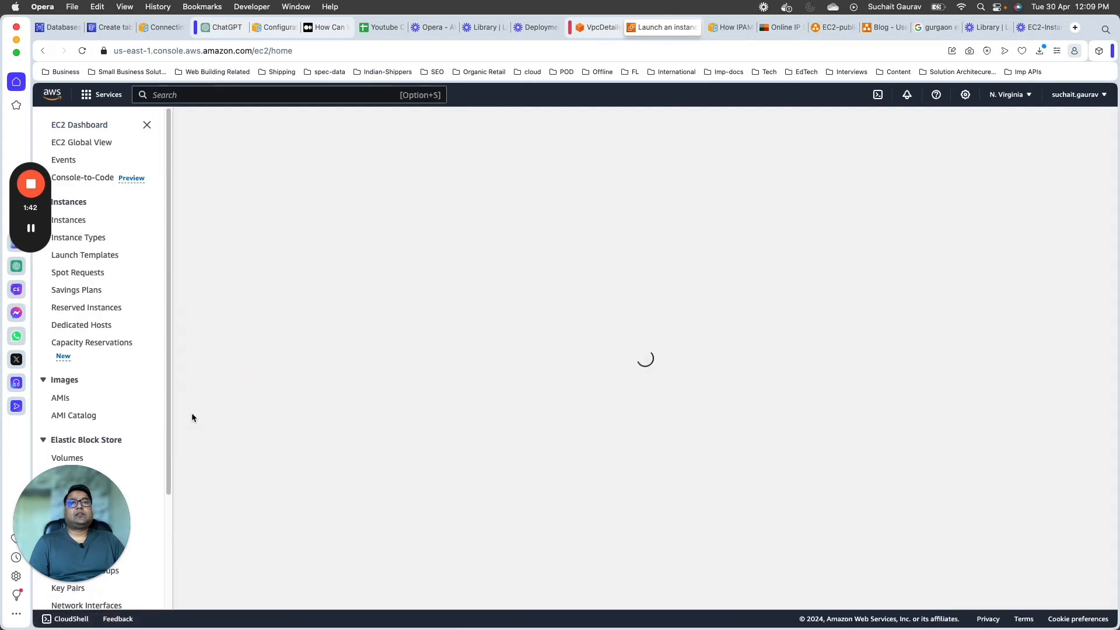
click(181, 280)
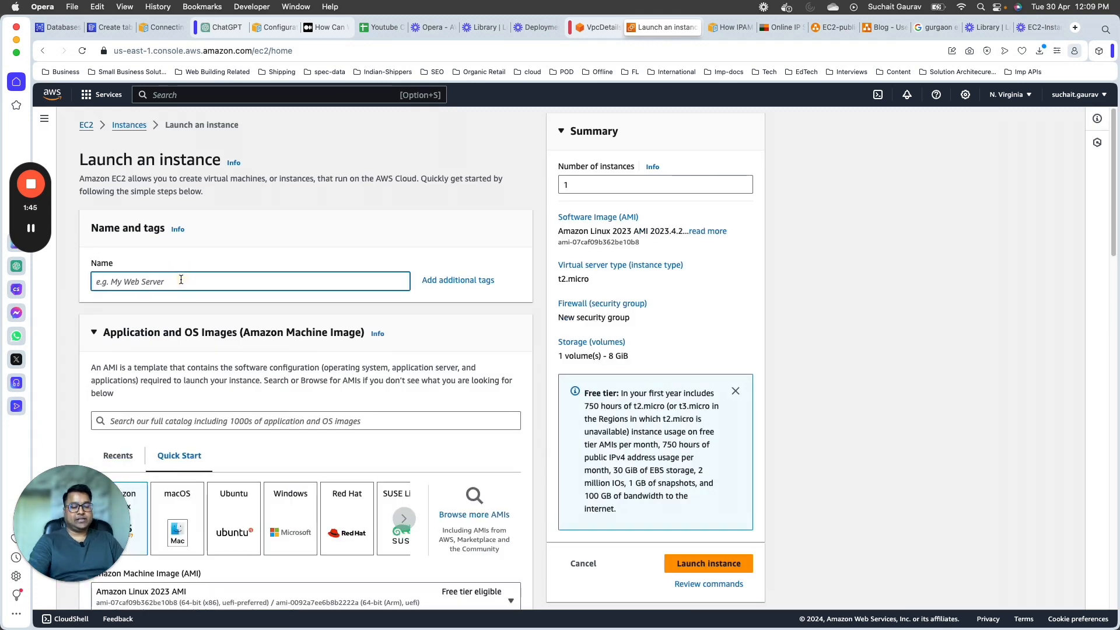
text(Learning)
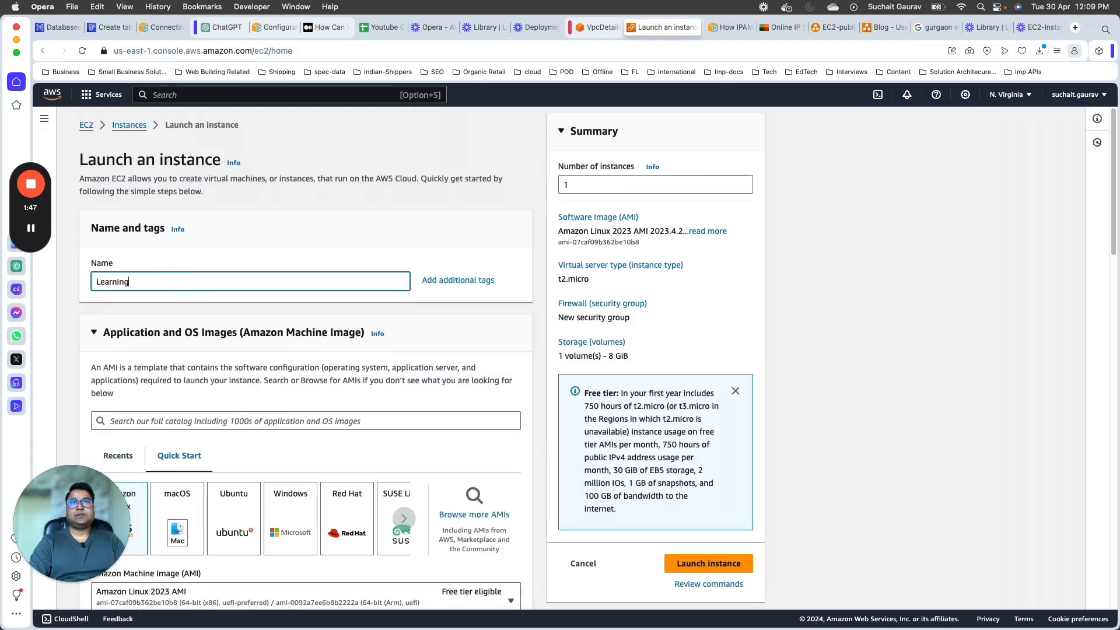
text(Lecture)
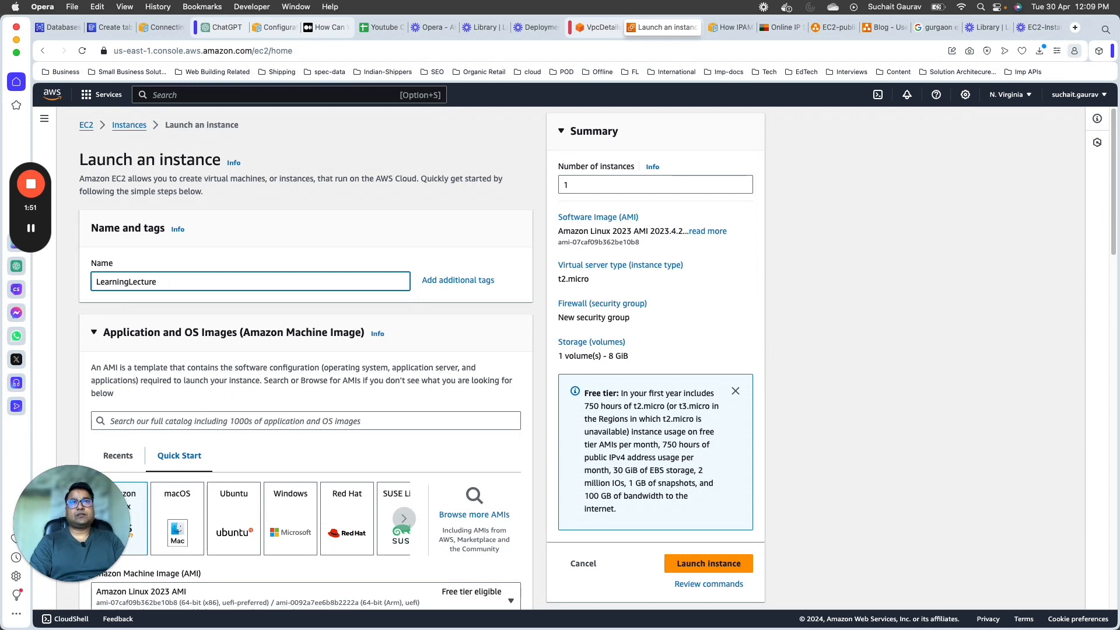
text(PrivatePrivateInstan)
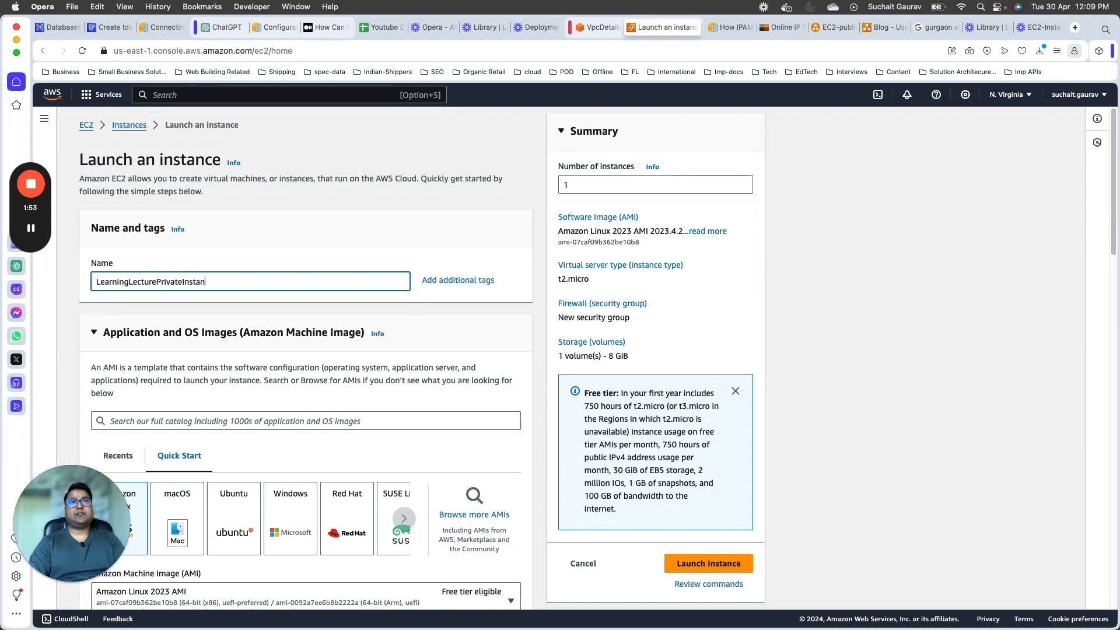
text(ce)
- Choose k1 as the login key pair for the new private instance
scroll(92, 505, down, 6)
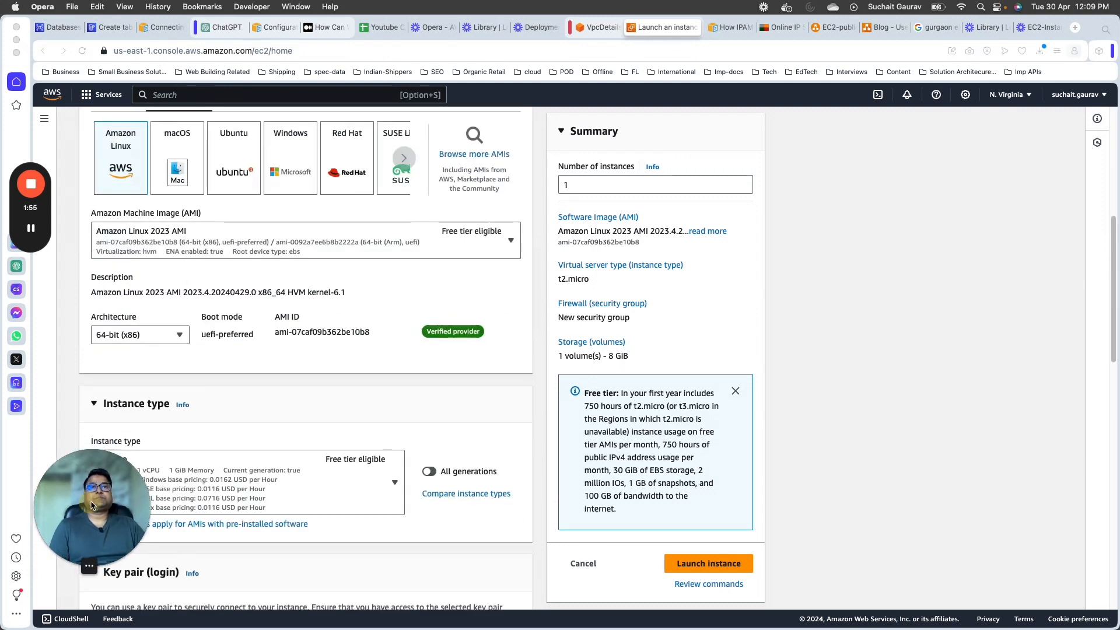
scroll(213, 430, down, 5)
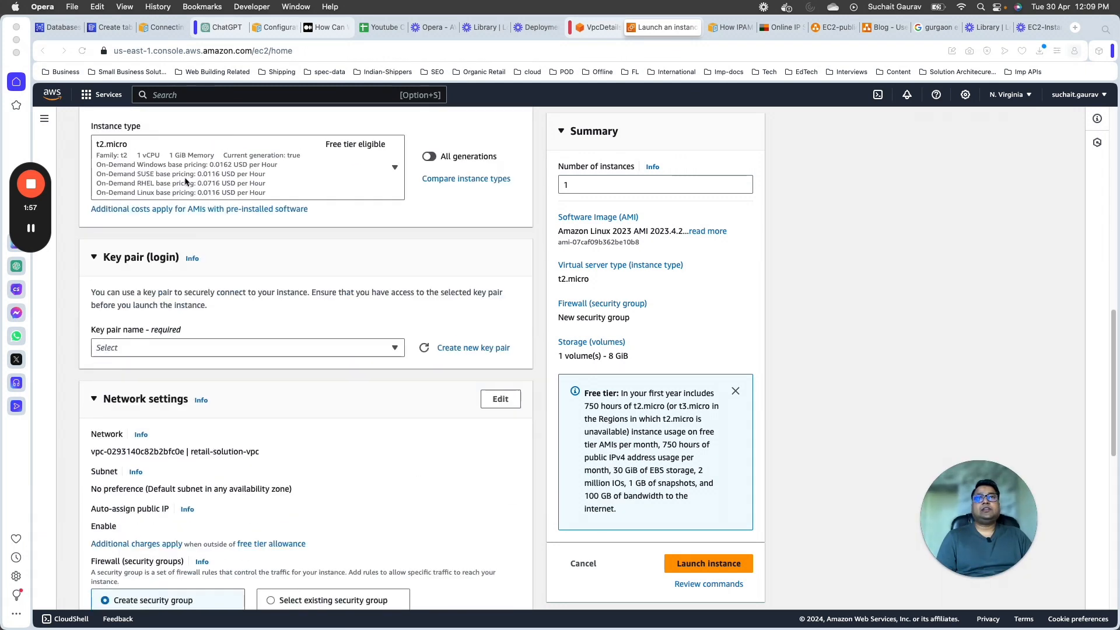
click(128, 349)
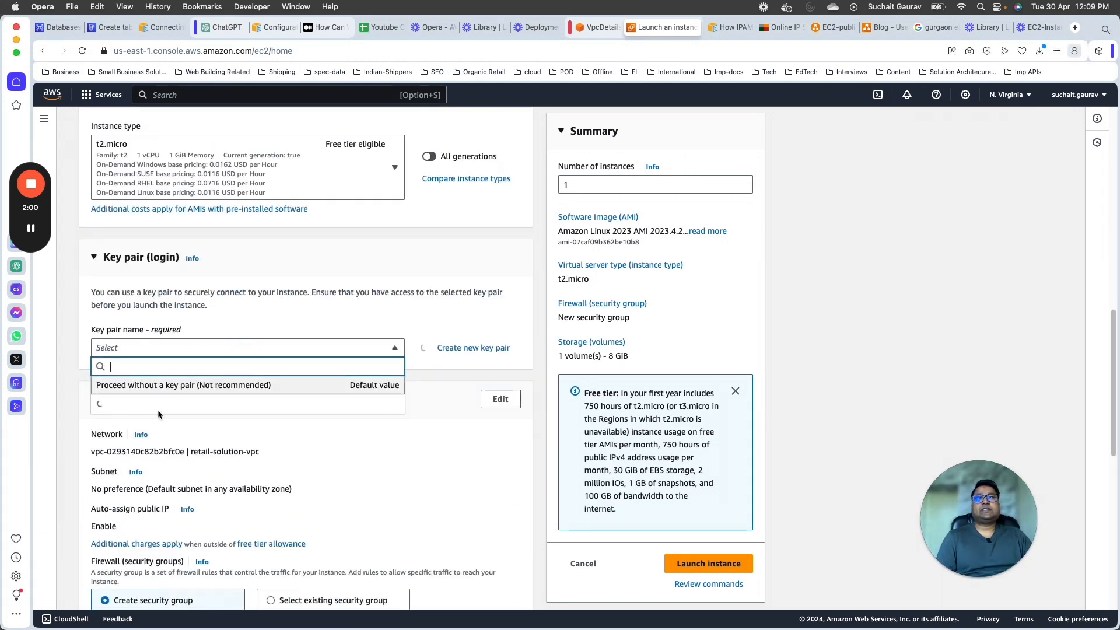
click(140, 428)
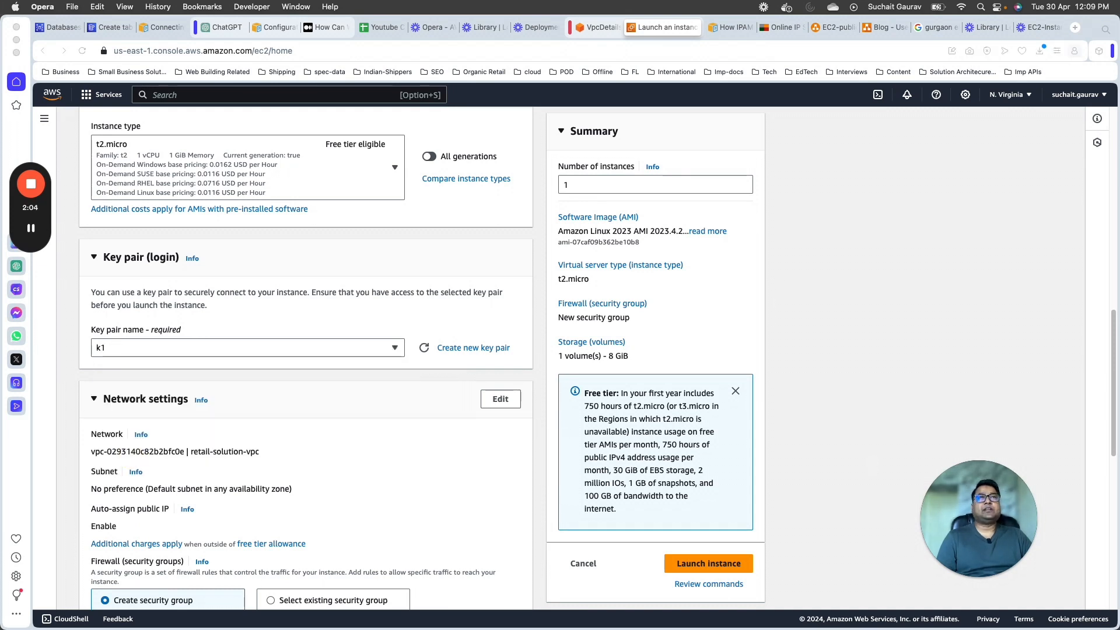
- Switch to the Terminal, stop the running ping and clear the screen
key(super+Tab)
drag(477, 187, 475, 340)
click(645, 380)
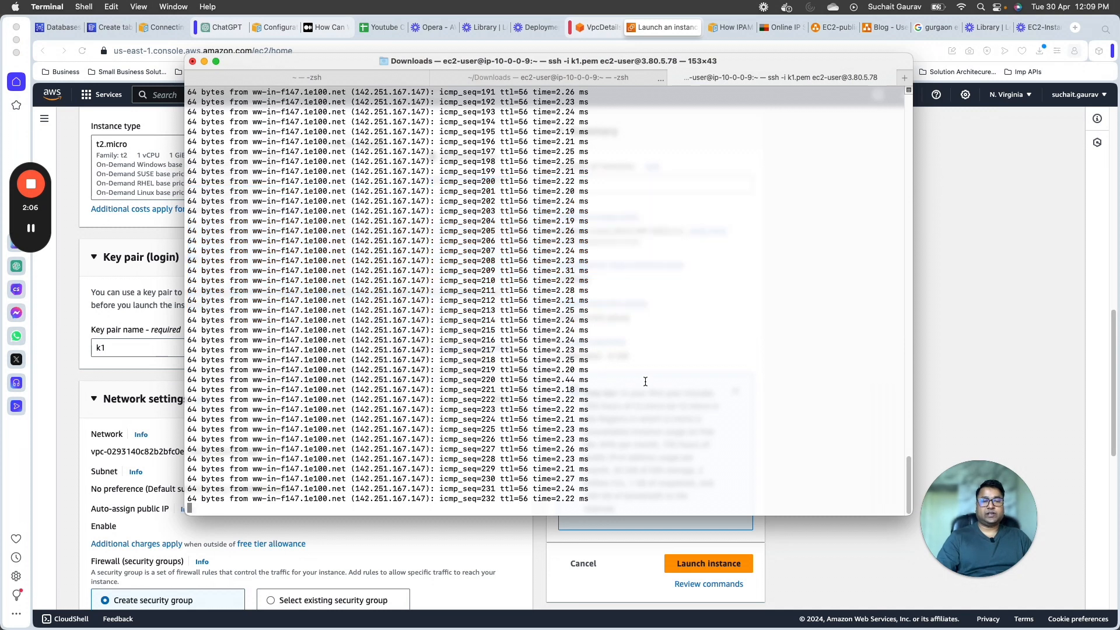
key(ctrl+c)
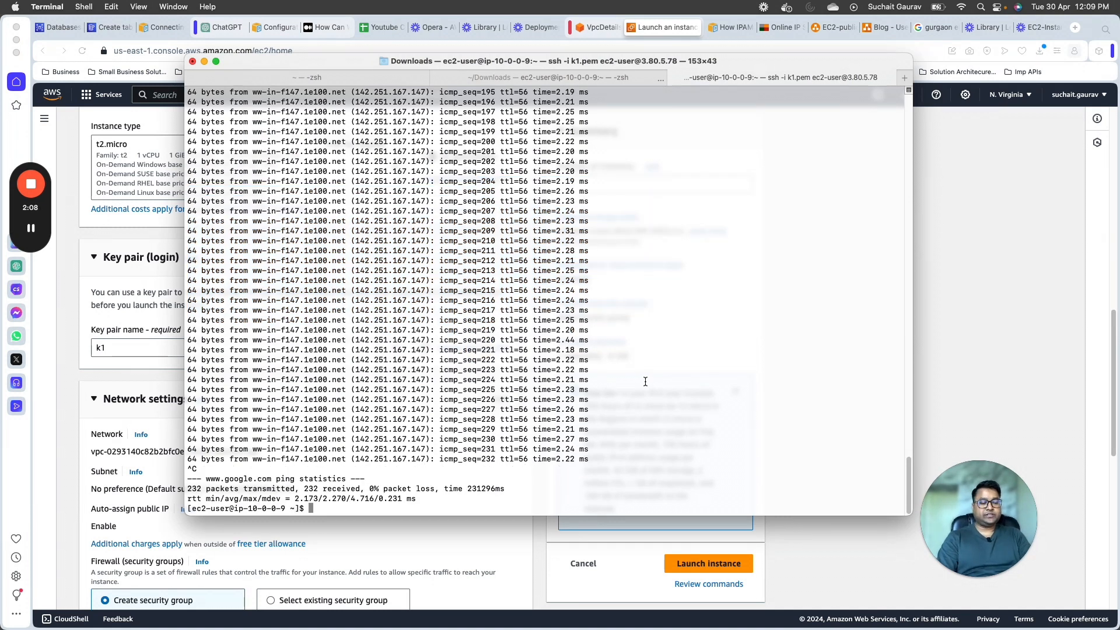
text(clear)
key(Return)
- Run pwd on the public instance, then exit the SSH session and clear the local terminal
text(pwd)
key(Return)
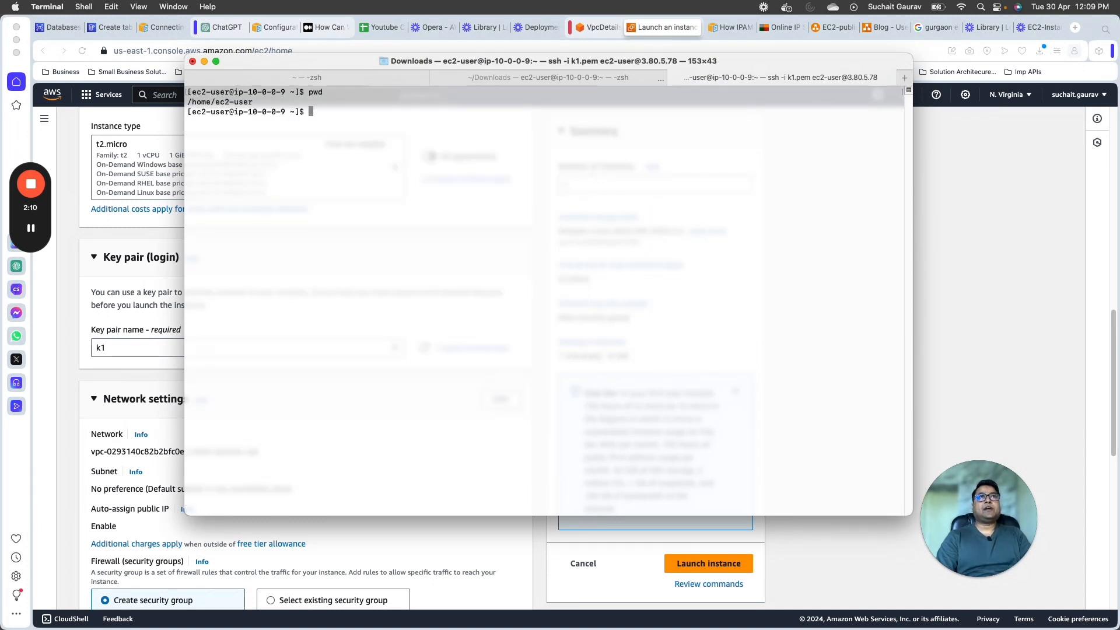
text(exit)
key(Return)
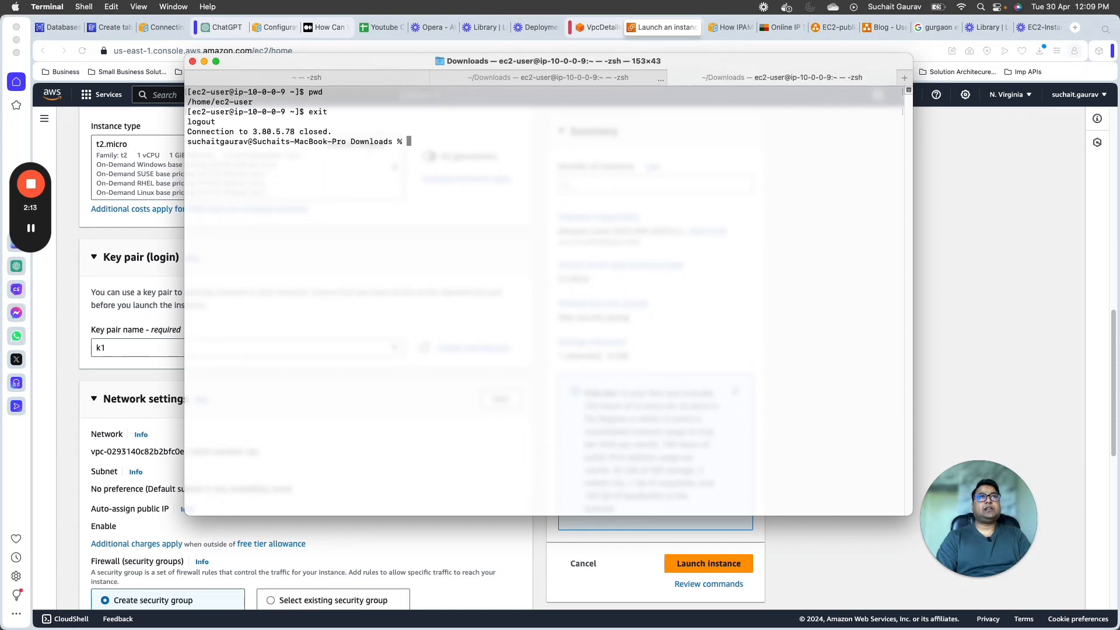
text(clear)
key(Return)
- Check the k1 key file in the Downloads folder by running ls -lrt | grep k1
key(Up)
key(Up)
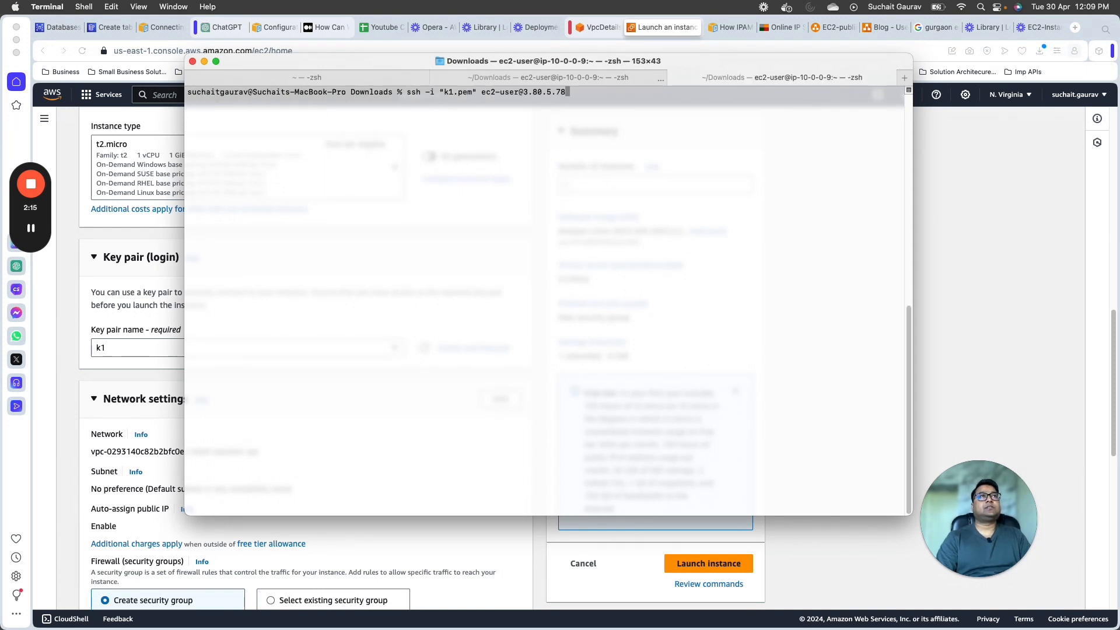
key(Up)
key(Return)
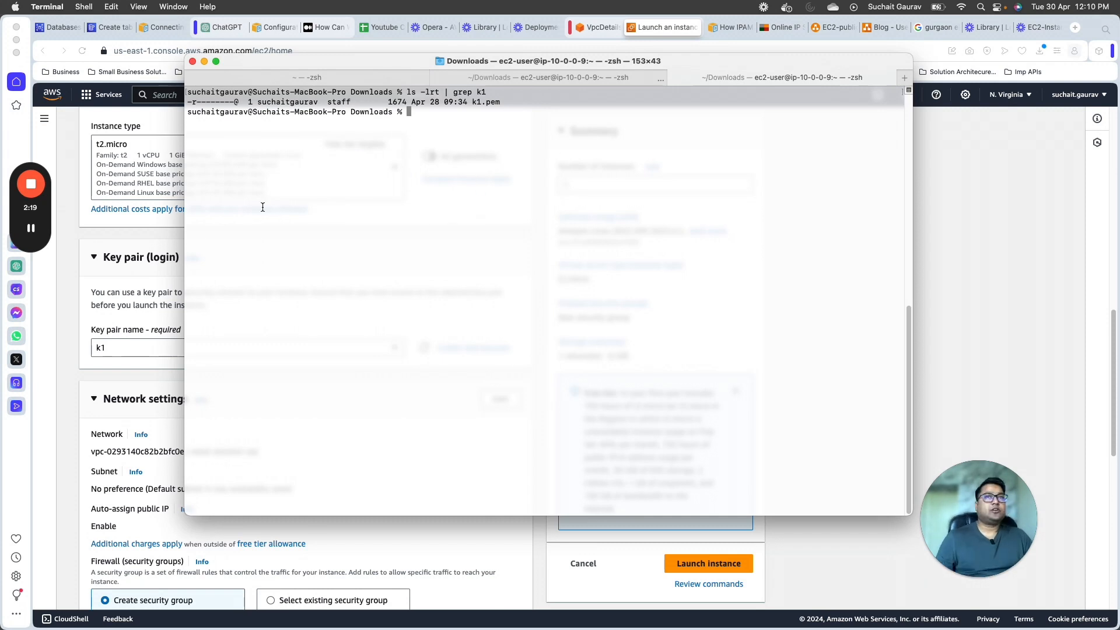
- Back in the EC2 launch form, edit the network settings to use LearningLectureVPC and its PrivateSubnet
click(87, 428)
scroll(377, 313, down, 5)
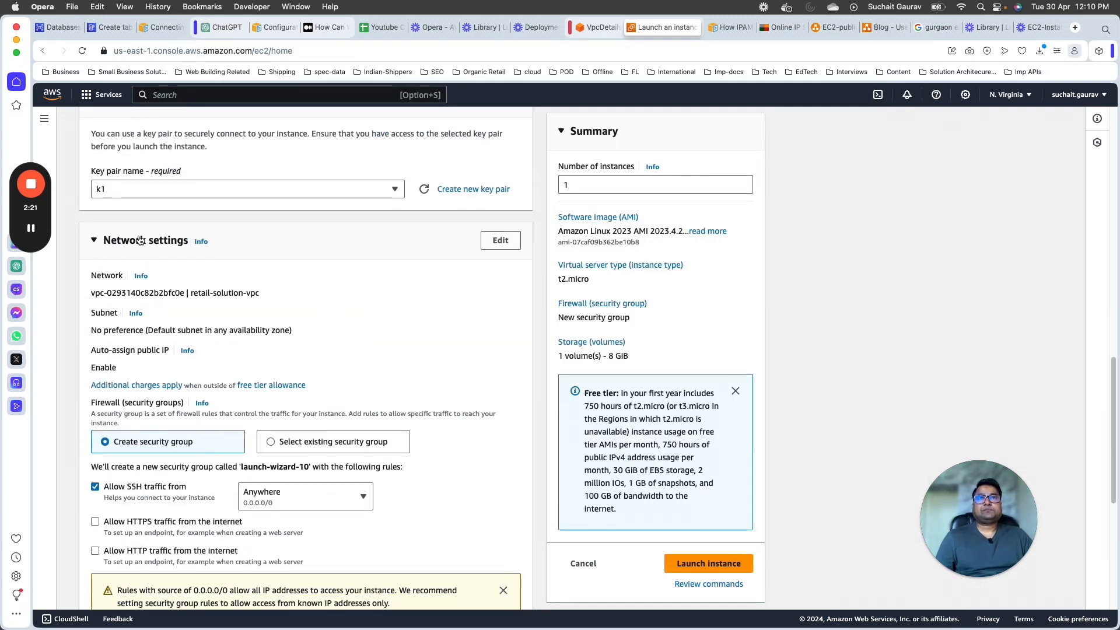
click(512, 244)
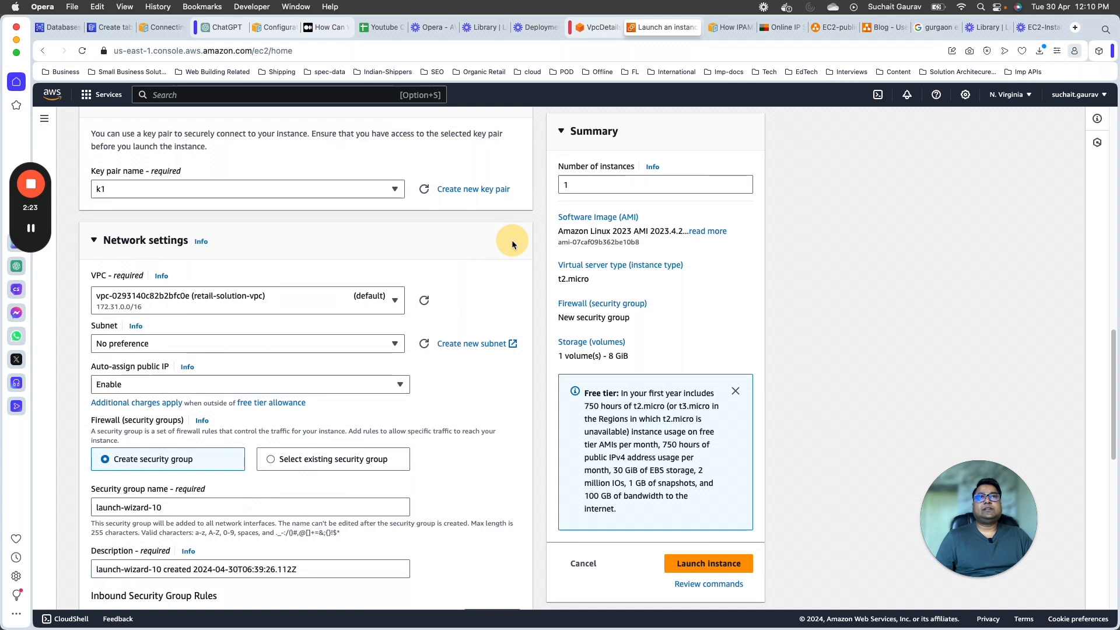
click(204, 302)
click(190, 434)
scroll(279, 278, down, 1)
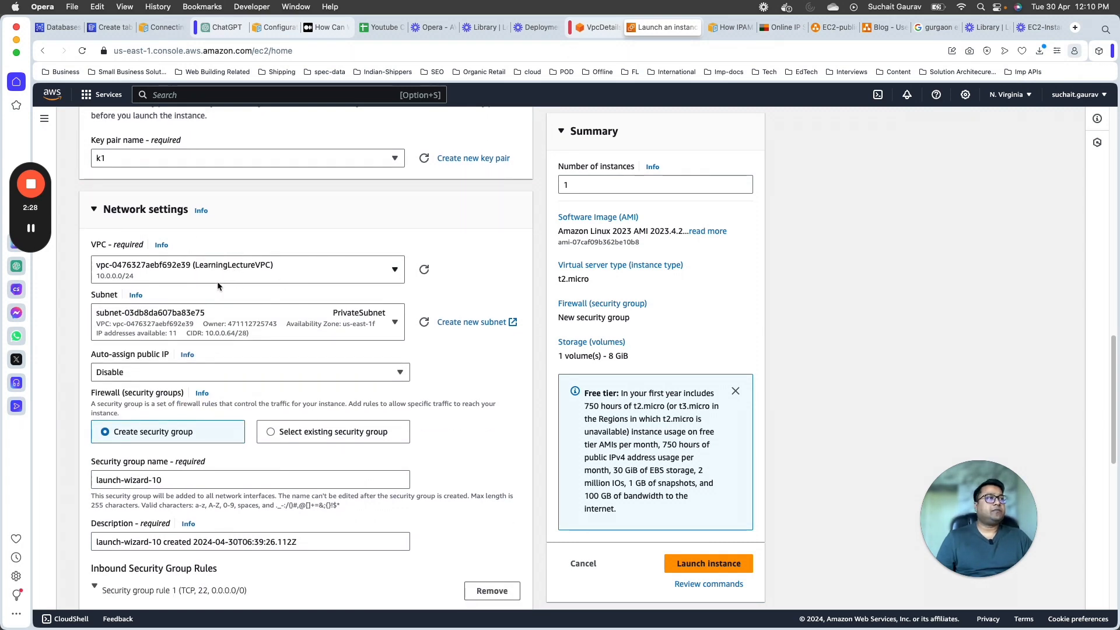
click(260, 333)
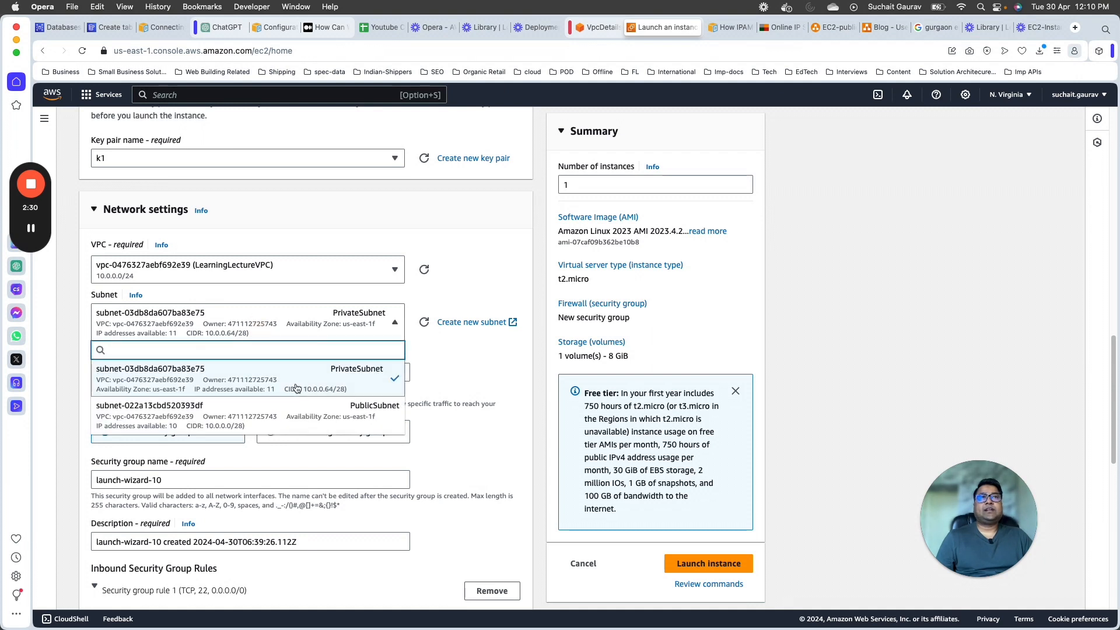
click(85, 361)
- Name the new security group SecurityGroup-PrivateSubnet
scroll(173, 286, down, 10)
scroll(222, 251, up, 3)
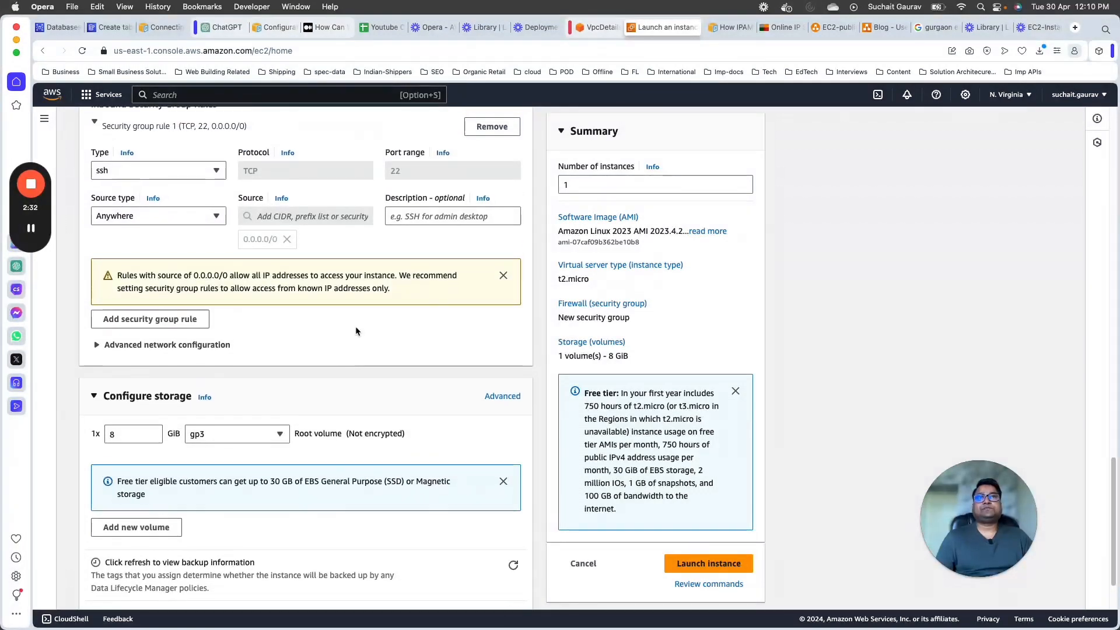
scroll(221, 251, up, 3)
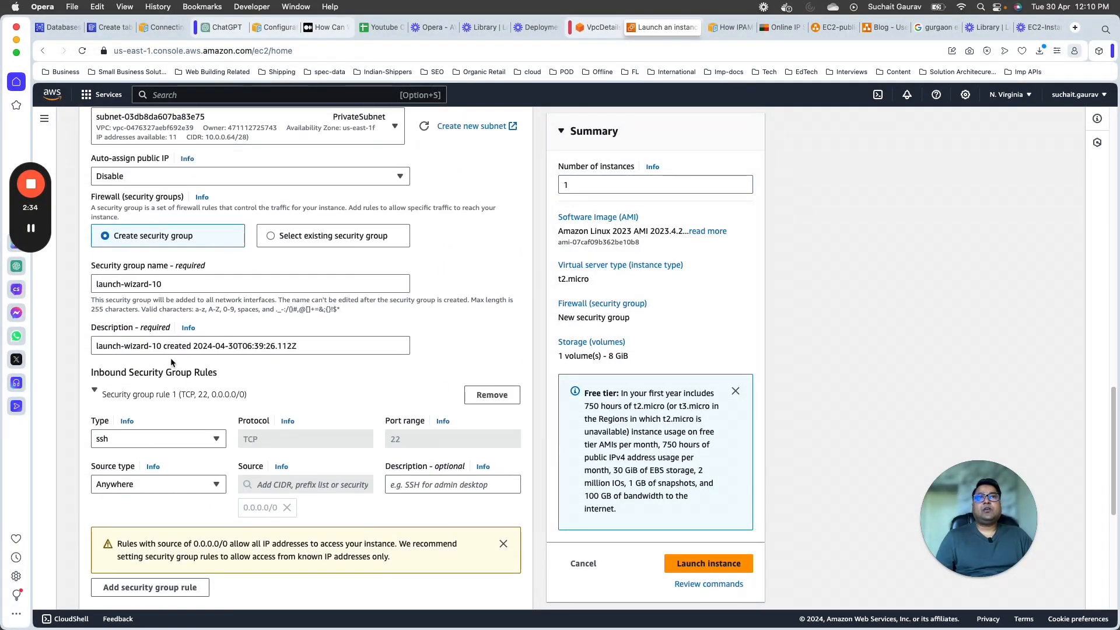
scroll(176, 282, down, 1)
click(161, 257)
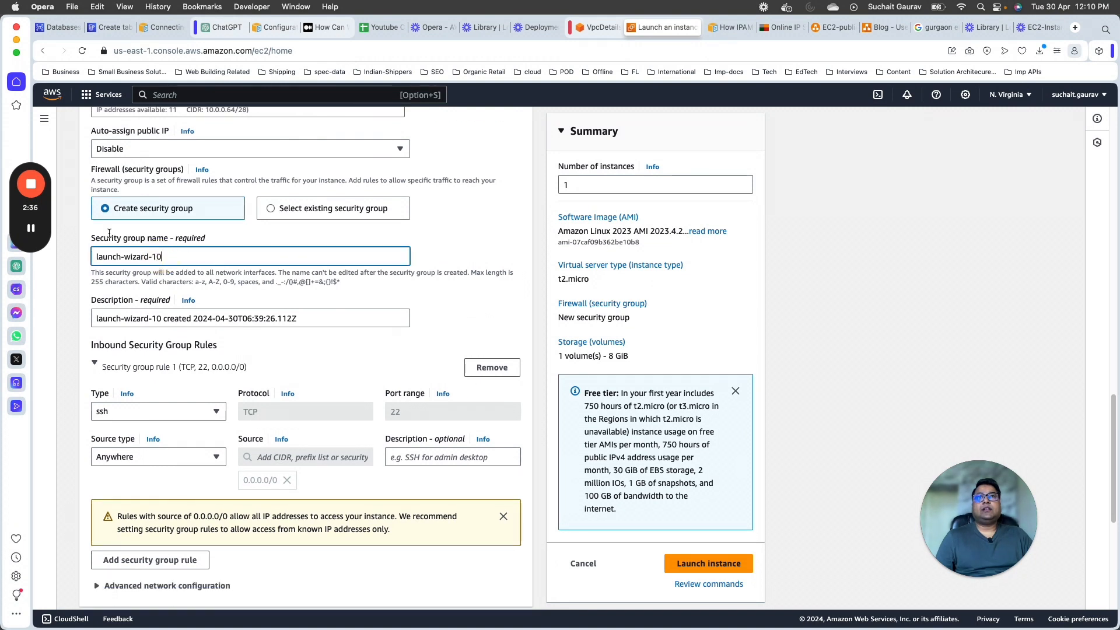
drag(194, 255, 93, 256)
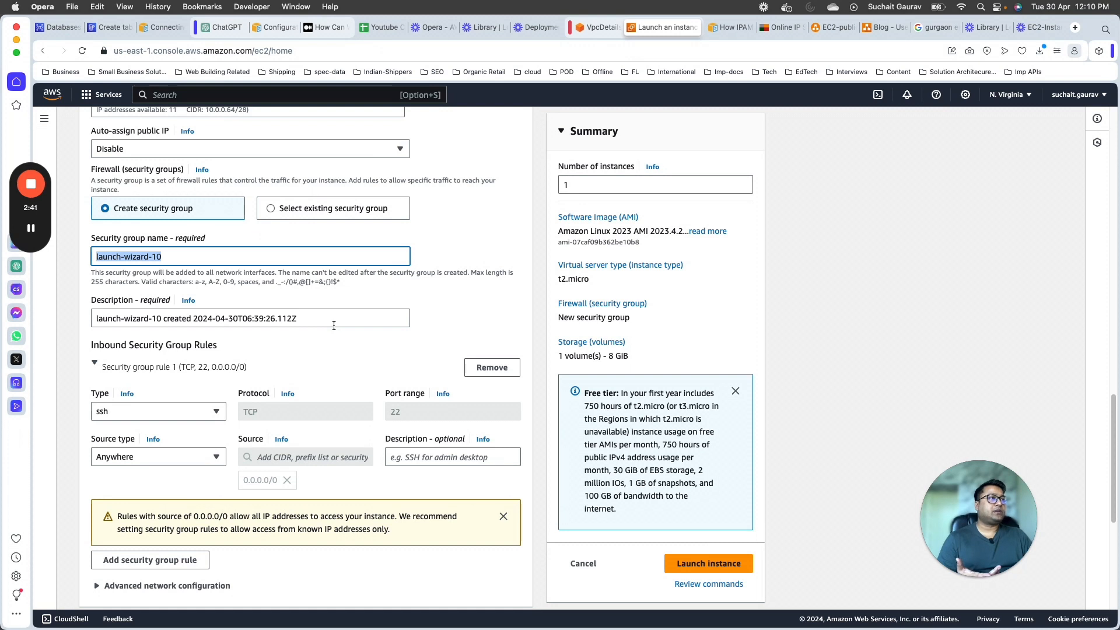
text(Pr)
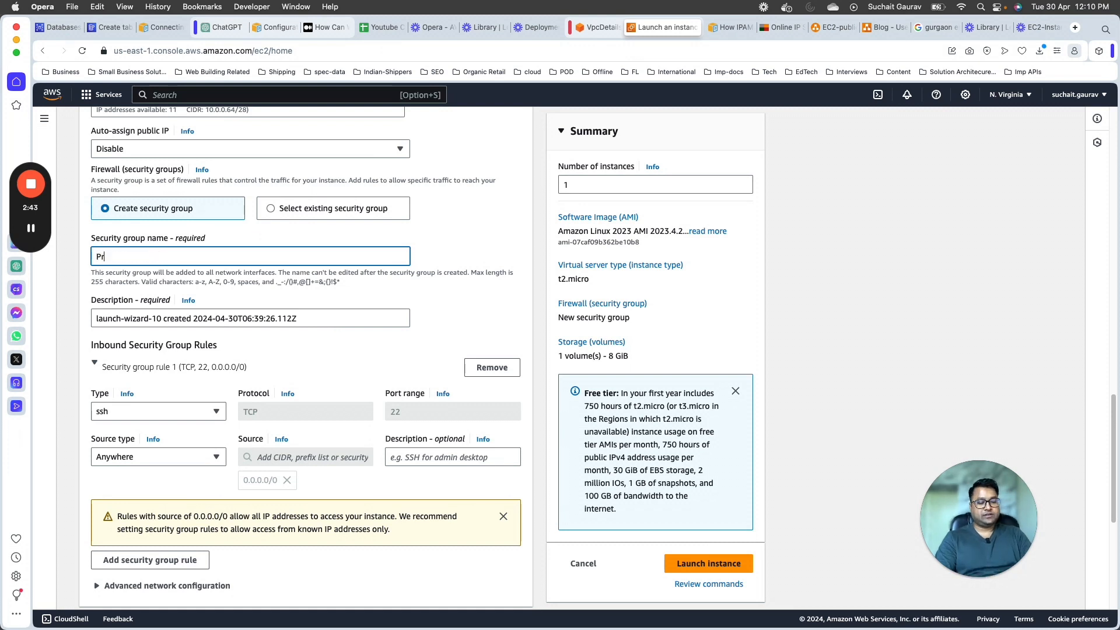
text(ivateSecr)
key(super+a)
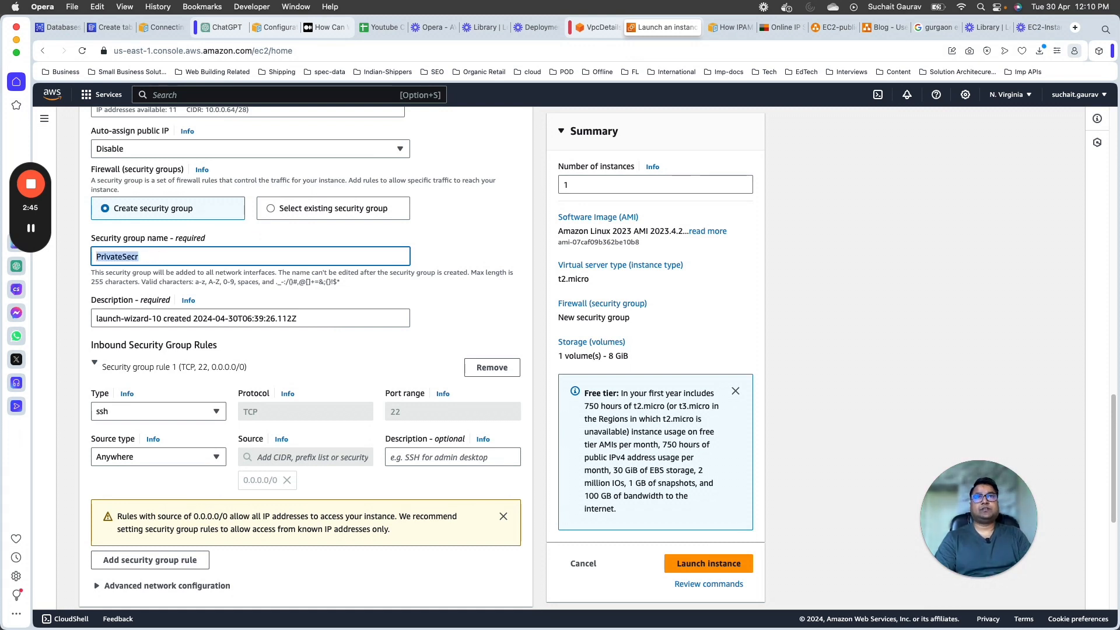
text(SecurityG)
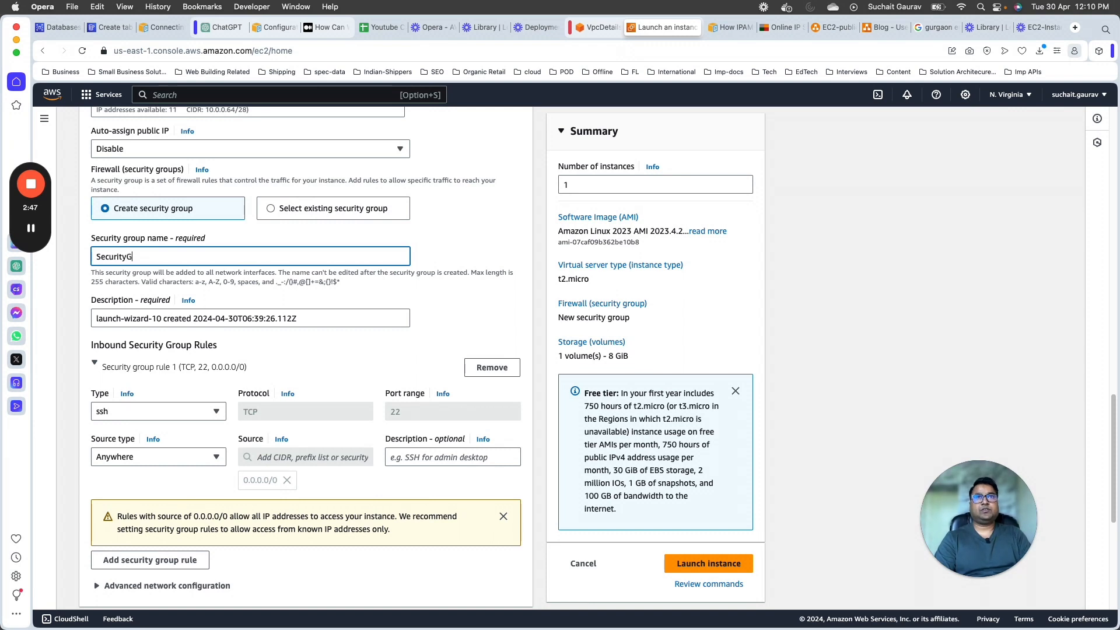
text(roup-PrivateSuy)
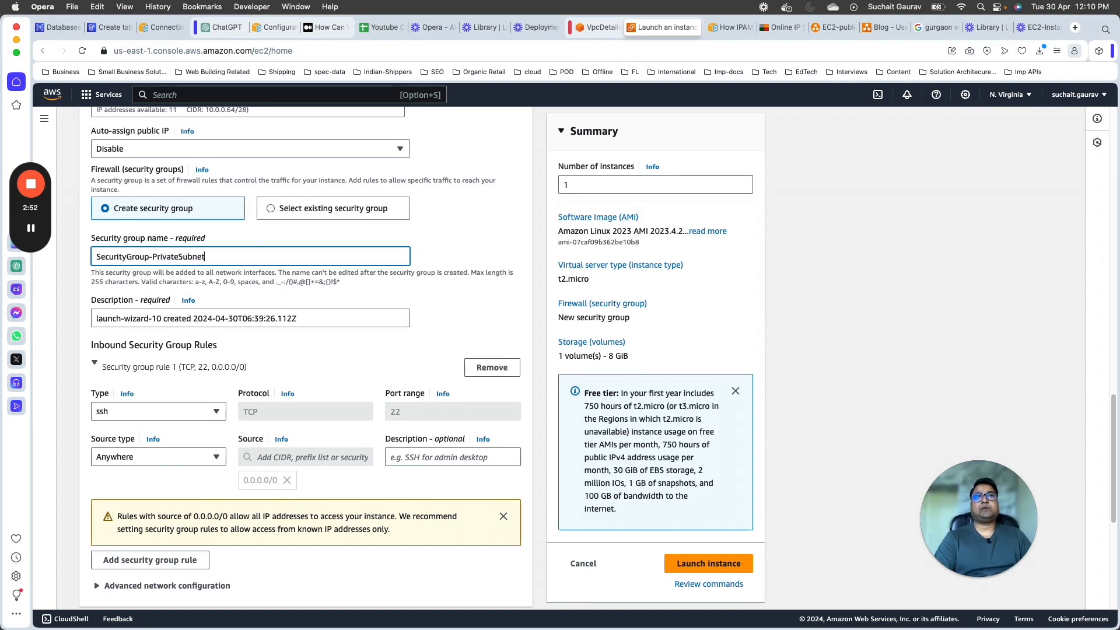
- Replace the security group description with the copied group name, SecurityGroup-PrivateSubnet
scroll(432, 325, down, 1)
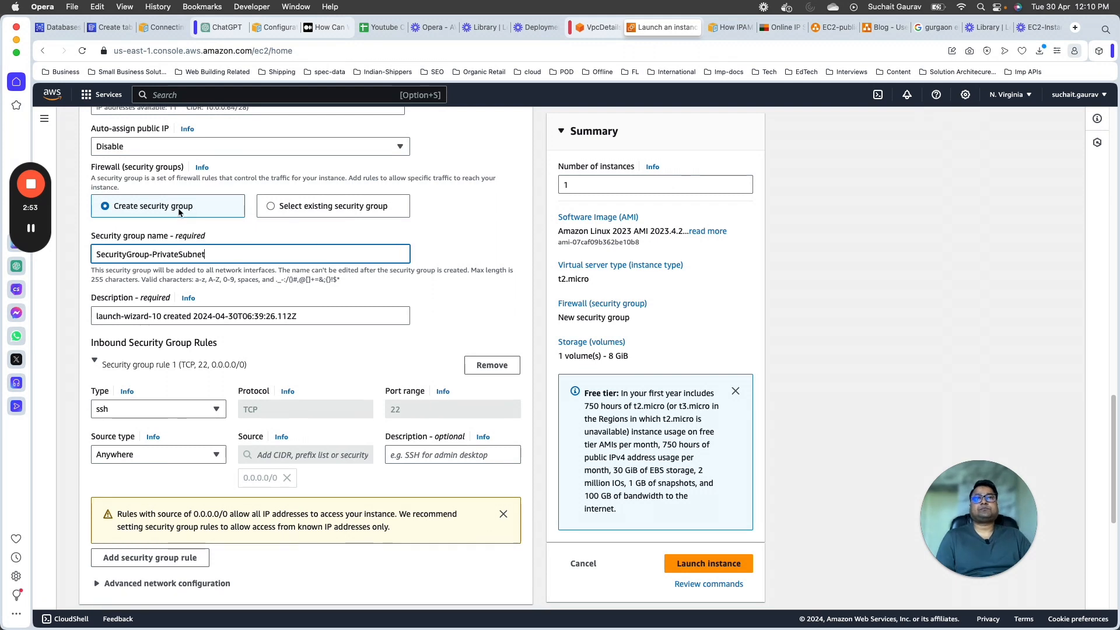
click(370, 320)
drag(222, 254, 115, 259)
key(super+c)
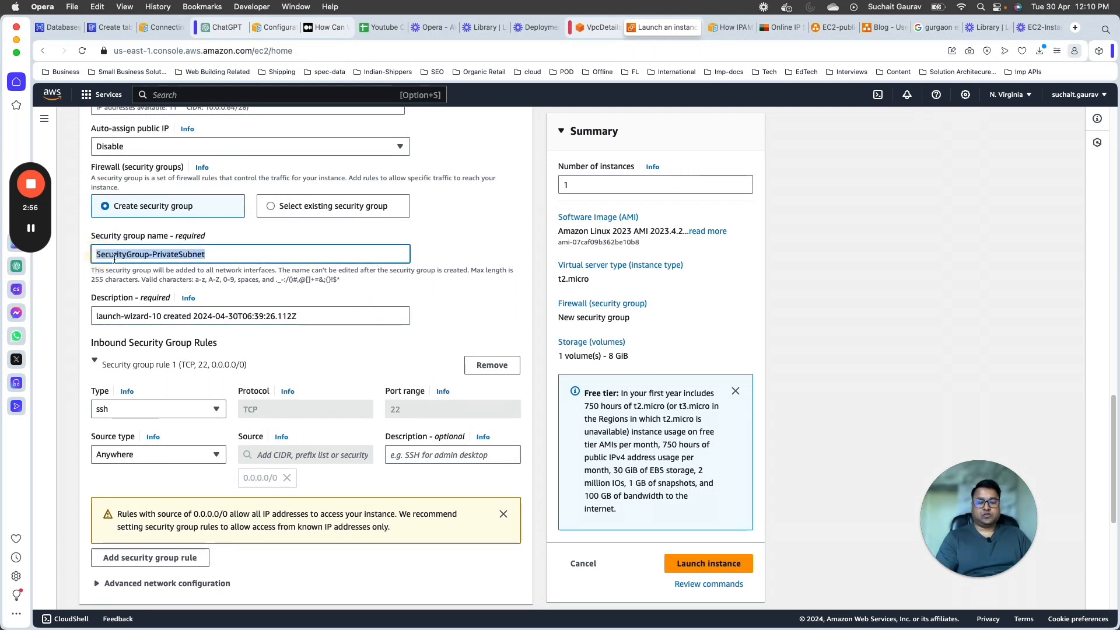
click(323, 310)
double_click(127, 318)
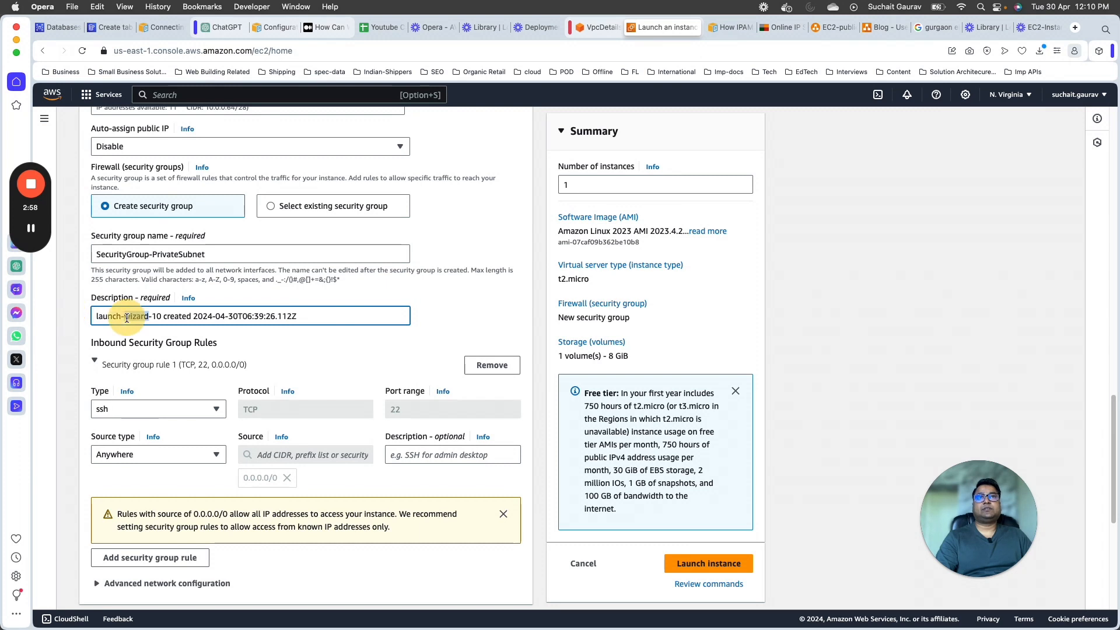
key(super+a)
key(super+v)
- Review the SSH inbound rule, and examine both subnets and the public EC2 instance in the EC2-public-private-subnet diagram on diagrams.net
scroll(201, 376, down, 2)
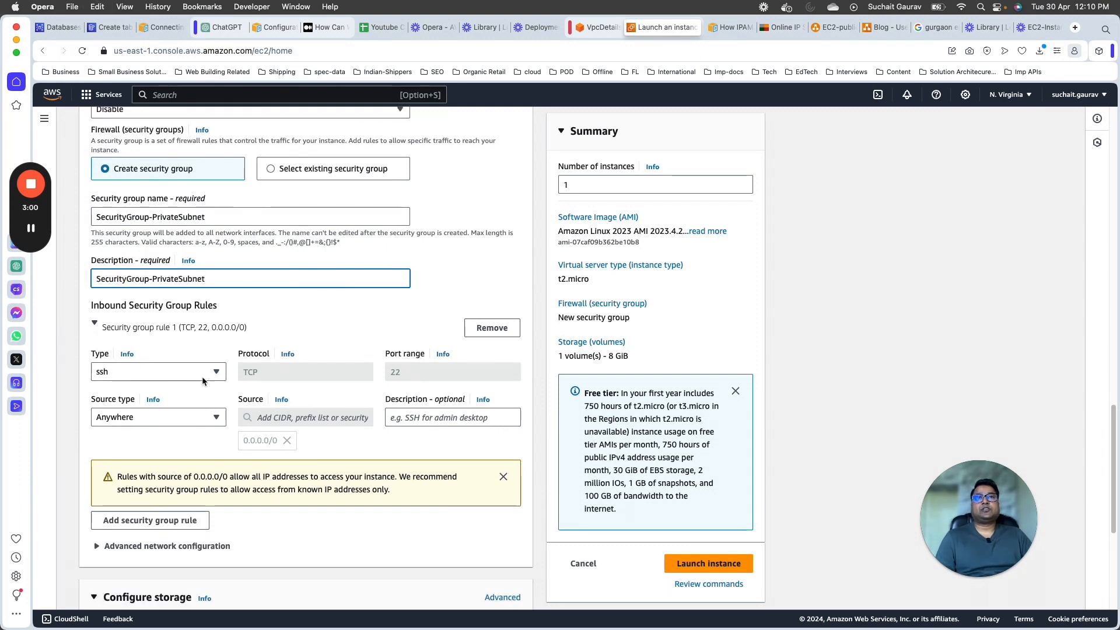
scroll(274, 405, down, 1)
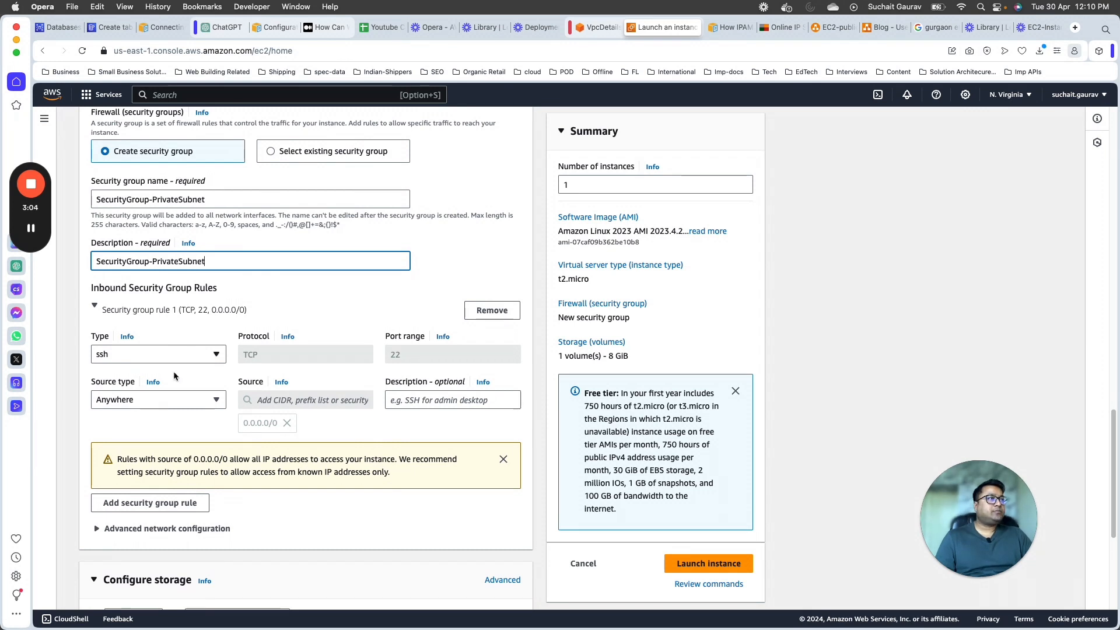
scroll(153, 269, down, 5)
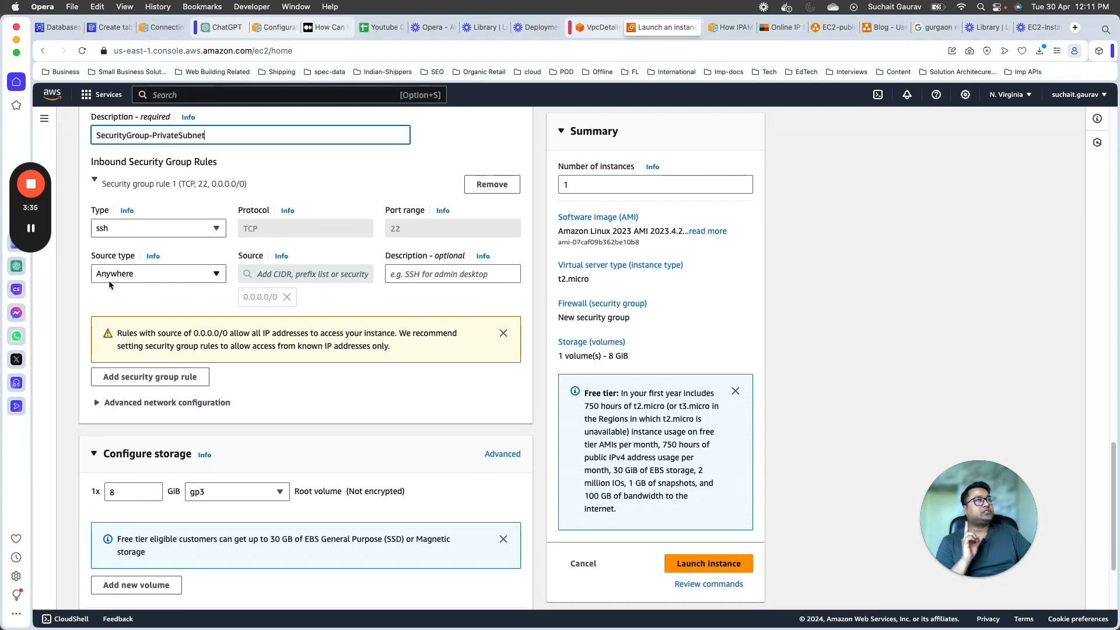
click(838, 31)
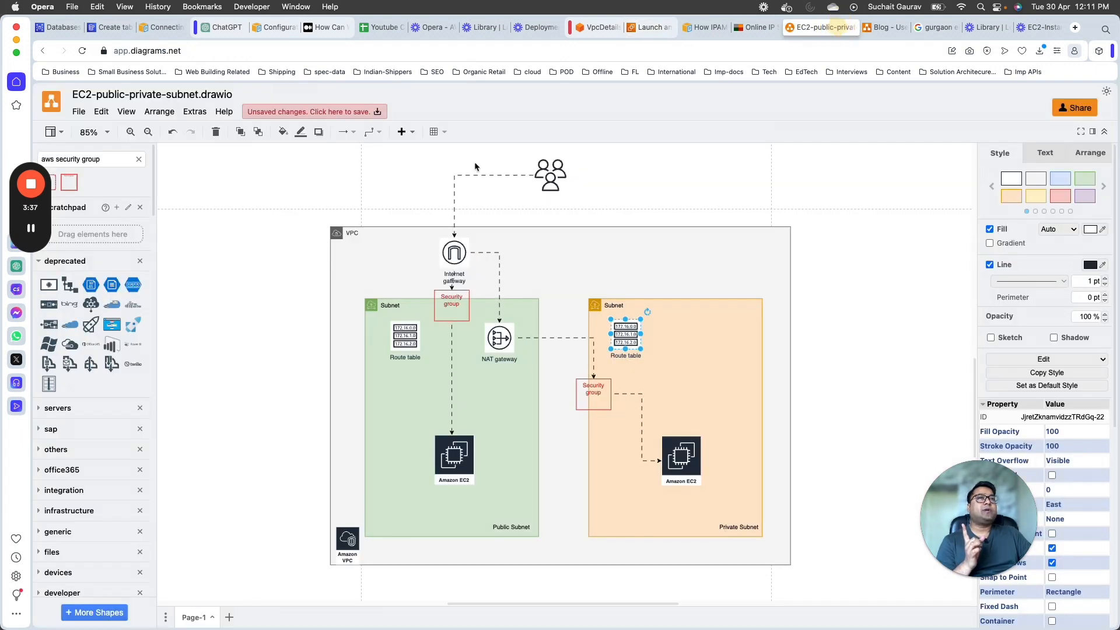
scroll(525, 467, down, 1)
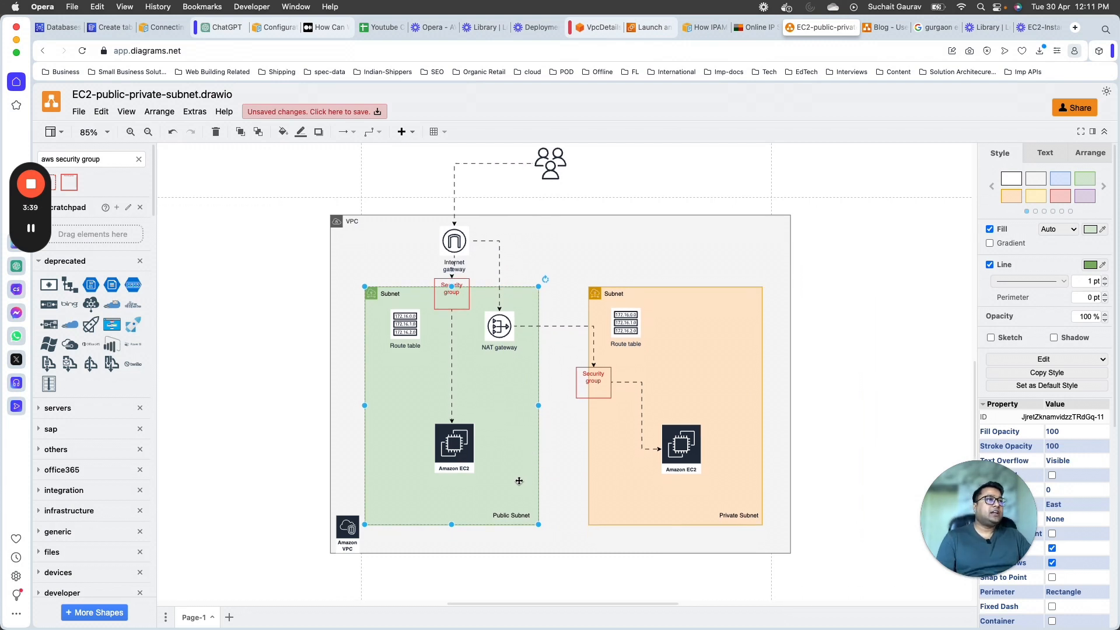
click(676, 375)
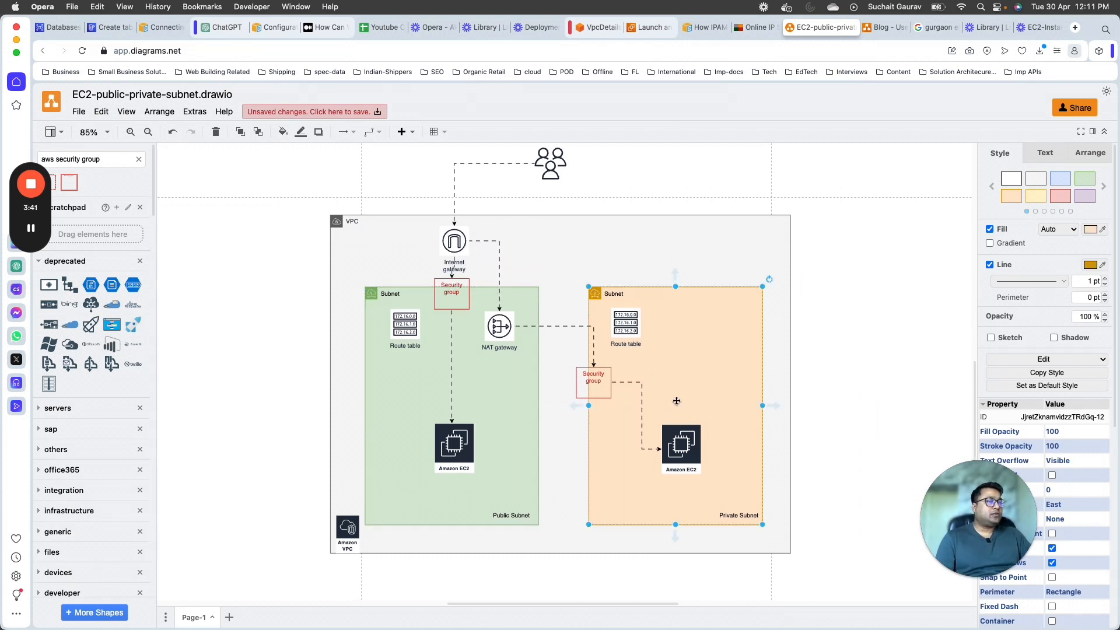
drag(978, 513, 83, 502)
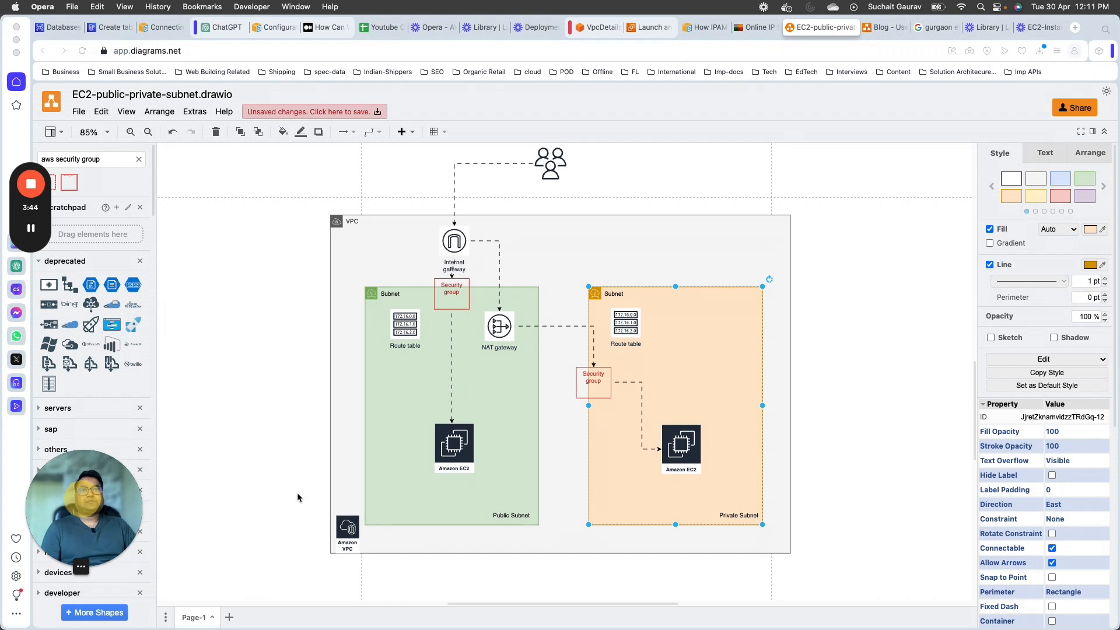
click(489, 421)
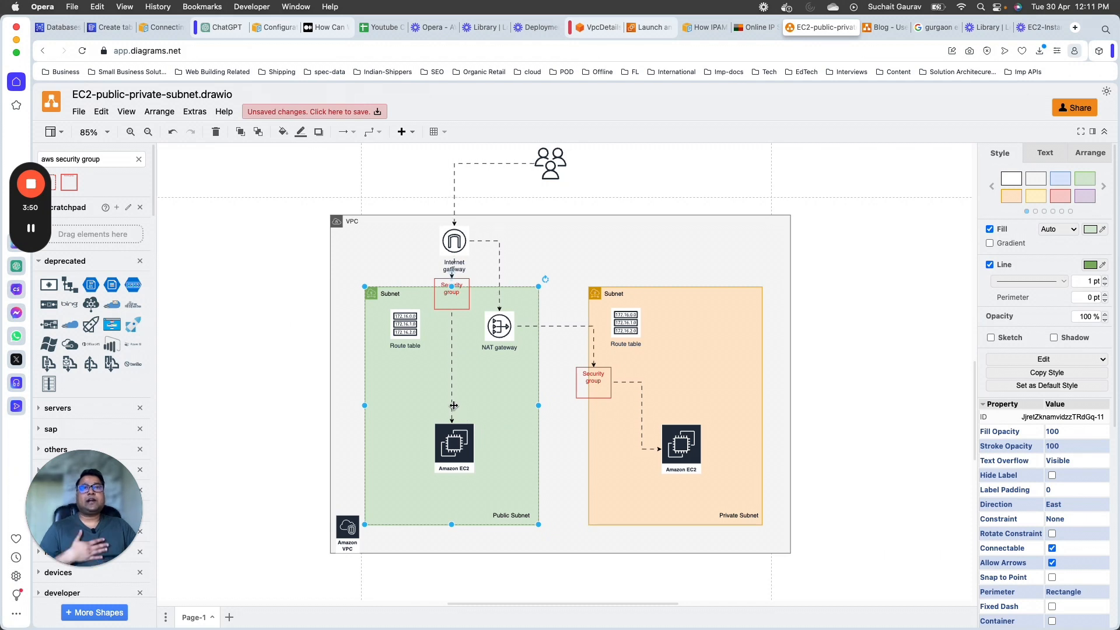
click(461, 460)
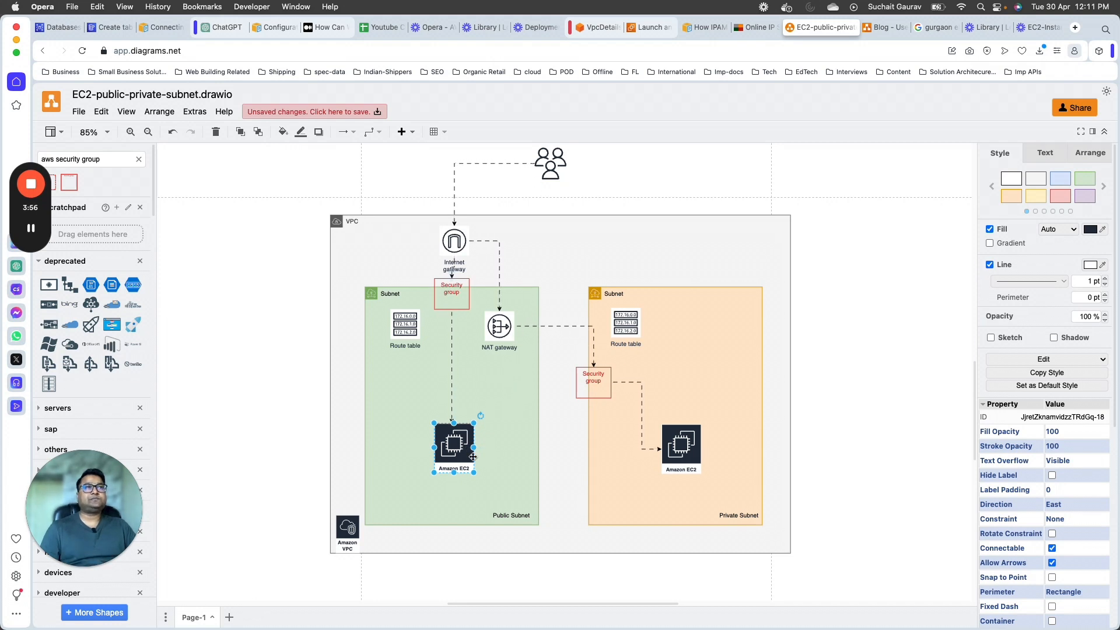
- Examine the EC2 instances and their public and private subnets in the VPC architecture diagram
click(492, 432)
click(458, 453)
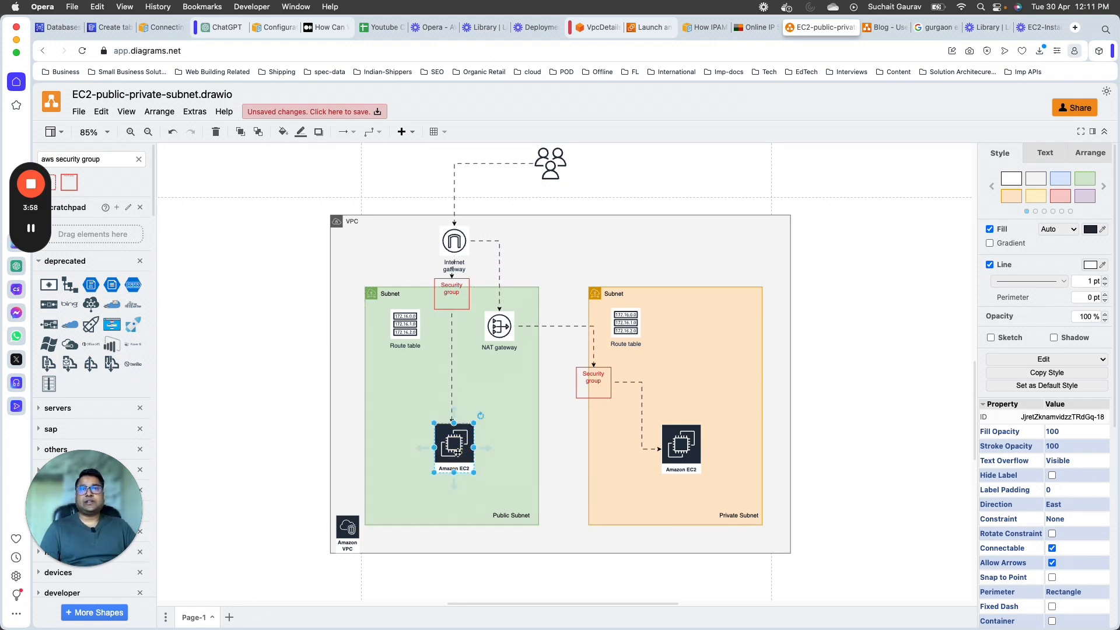
click(521, 404)
click(724, 360)
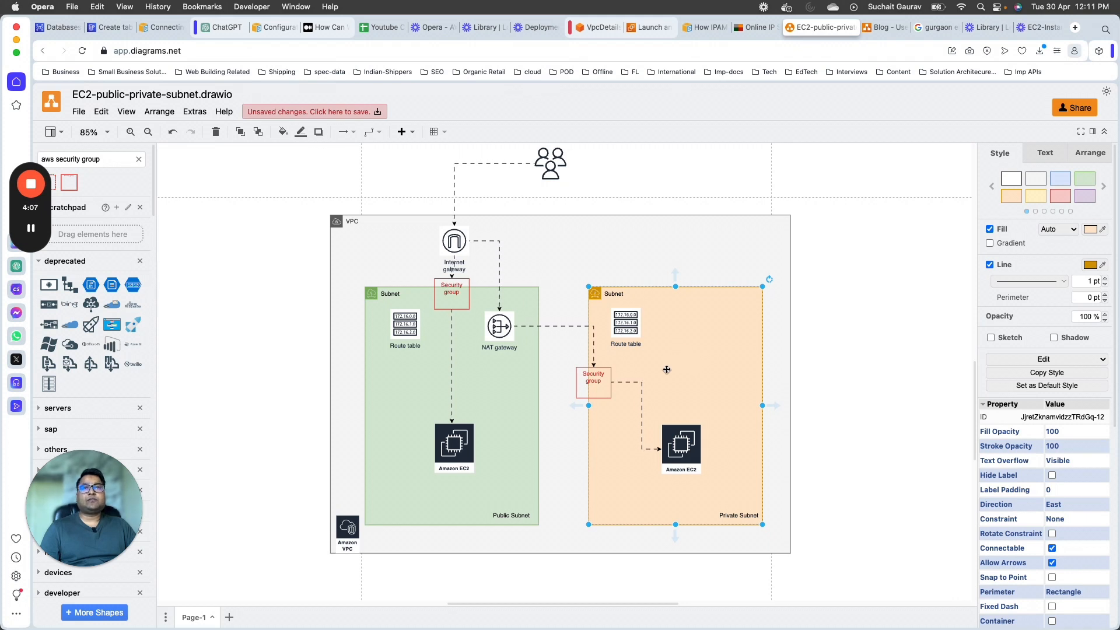
click(509, 385)
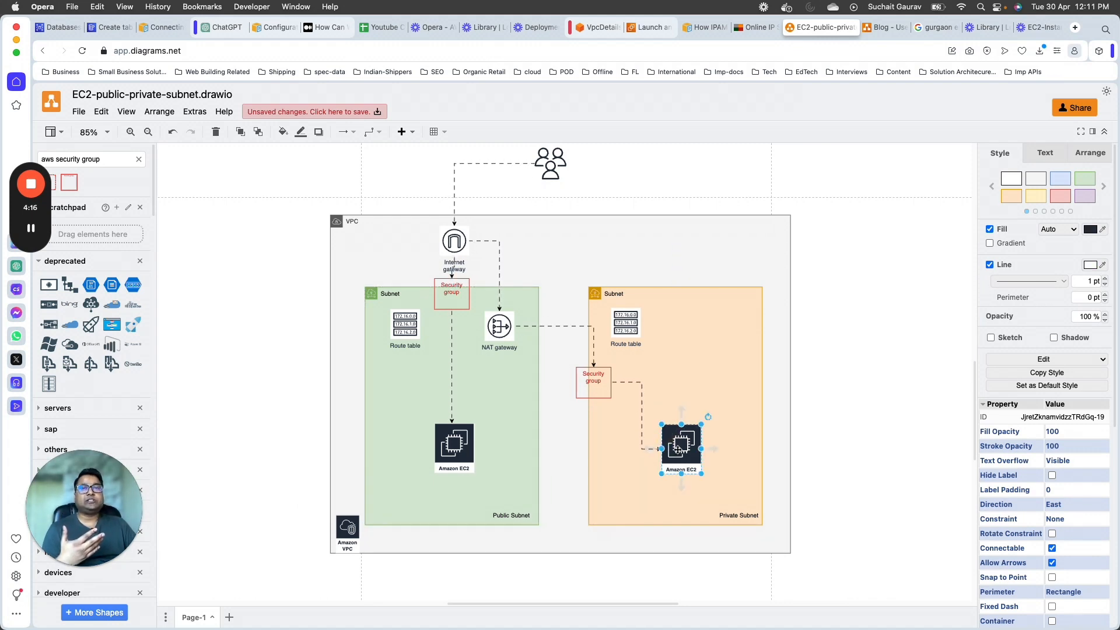
click(464, 443)
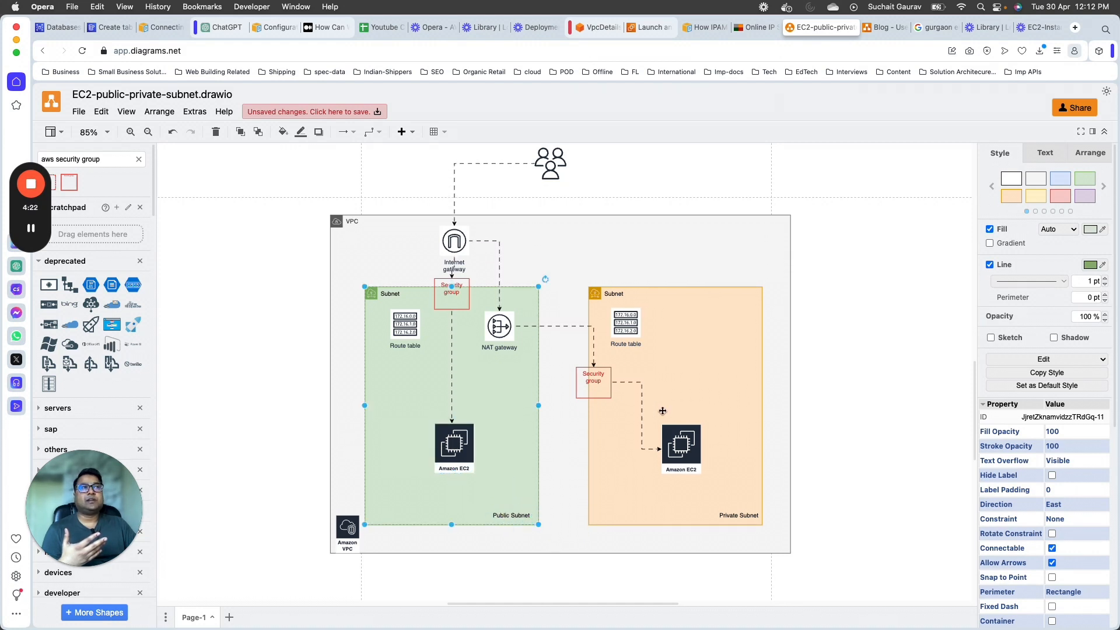
click(668, 444)
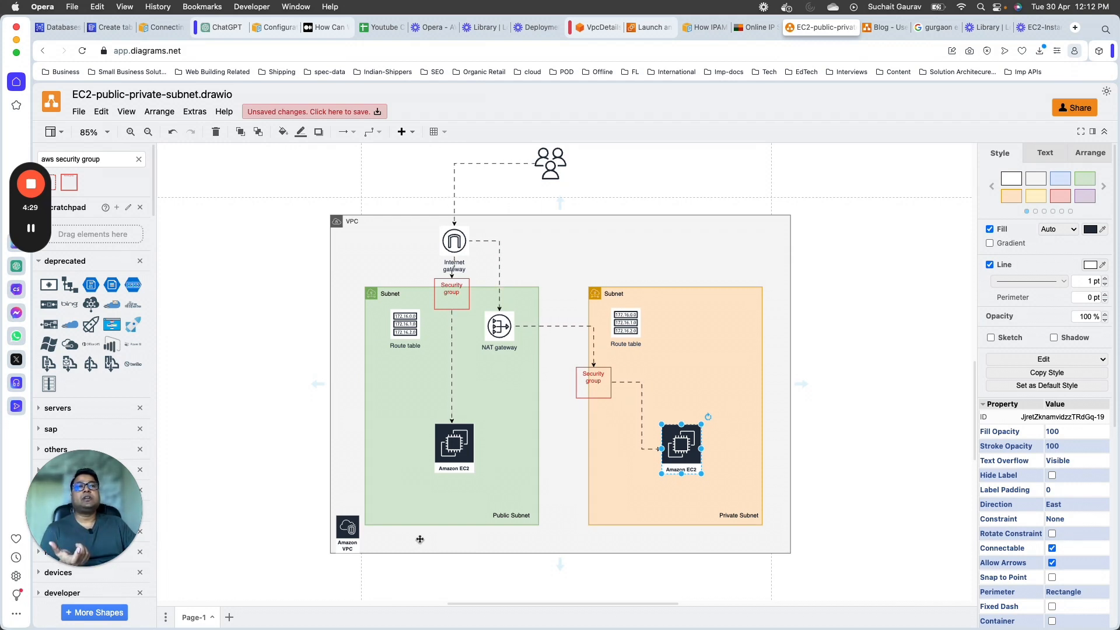
click(469, 453)
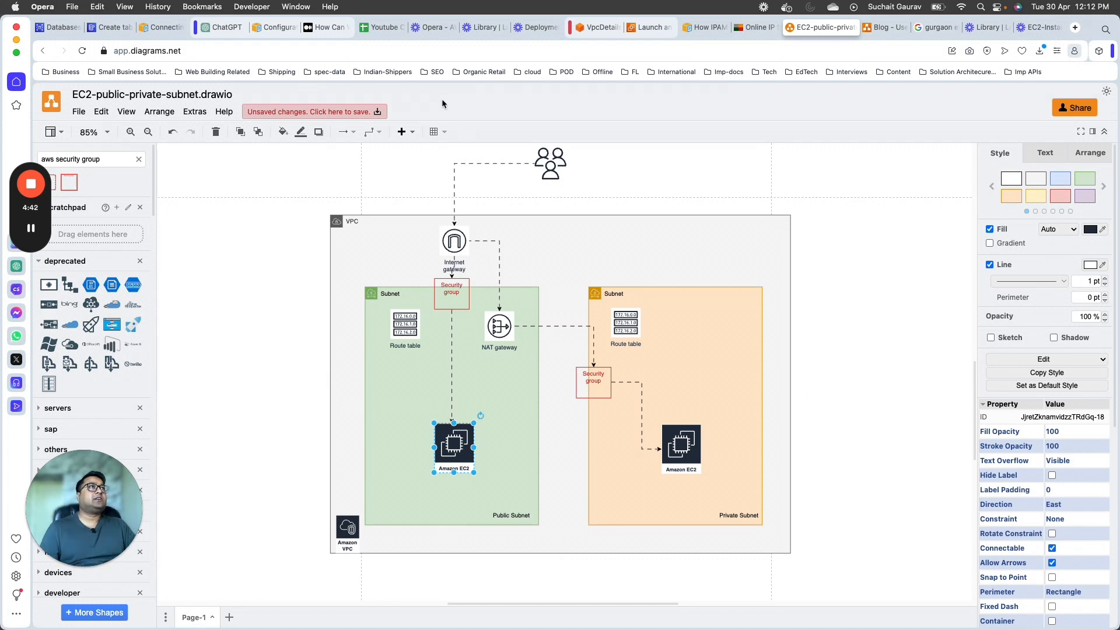
- On the EC2 launch page, set the SSH rule's source type to Custom and its source to the launch-wizard-9 security group
click(653, 28)
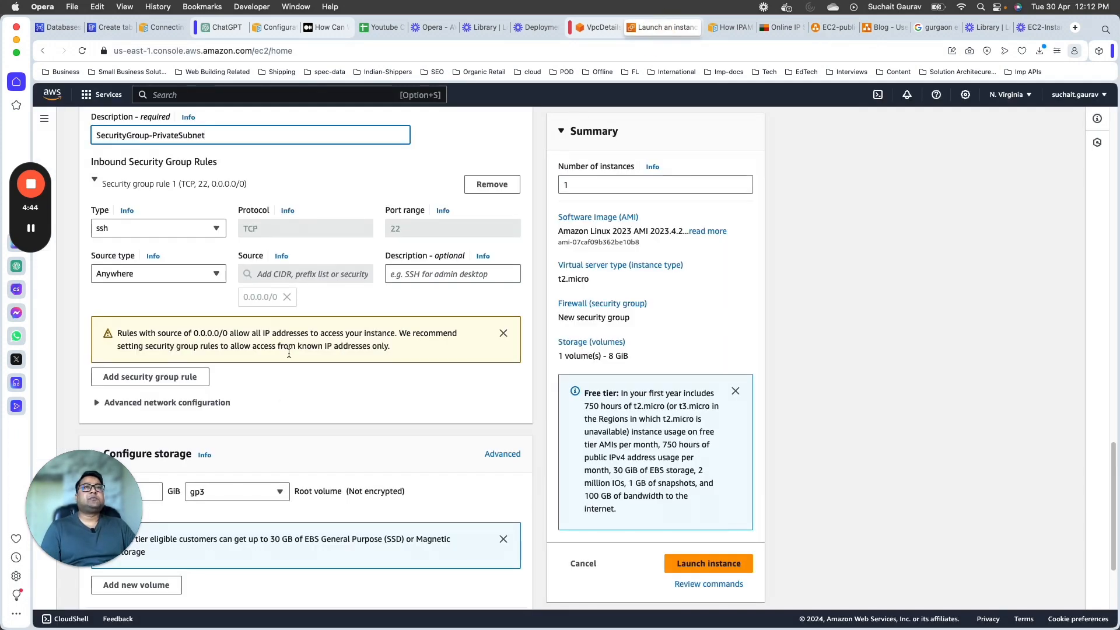
scroll(292, 344, down, 5)
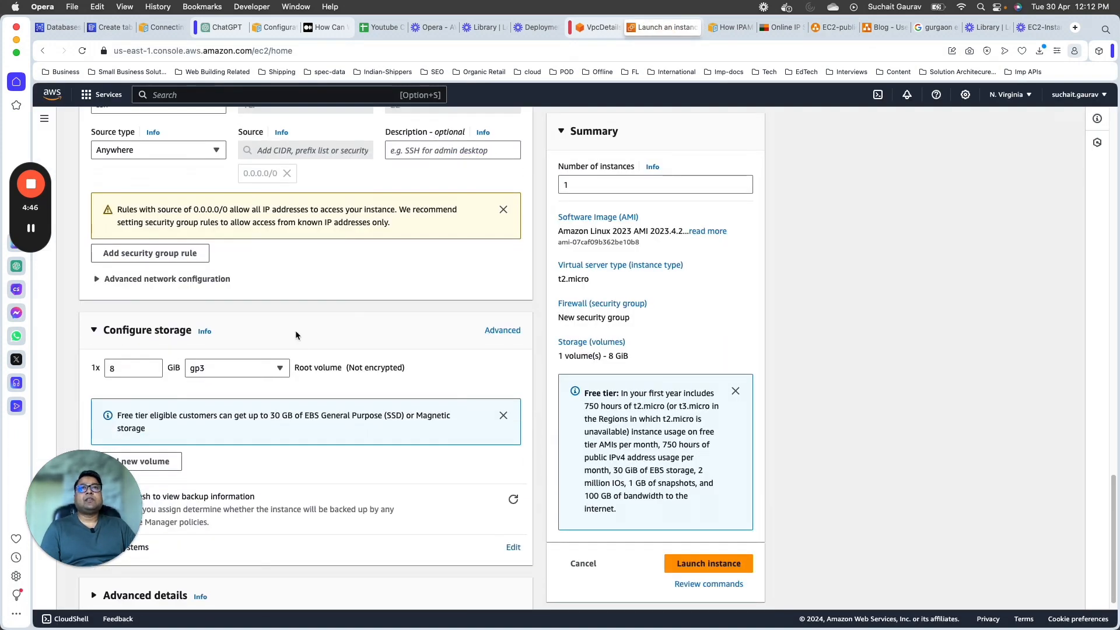
scroll(180, 333, up, 2)
click(217, 212)
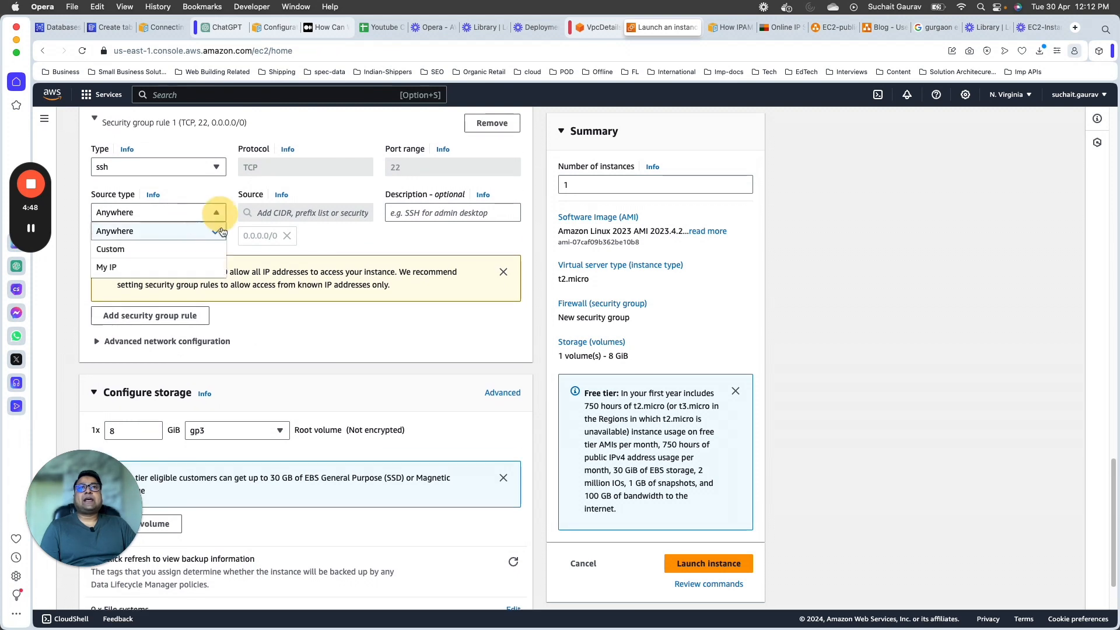
click(157, 249)
click(292, 214)
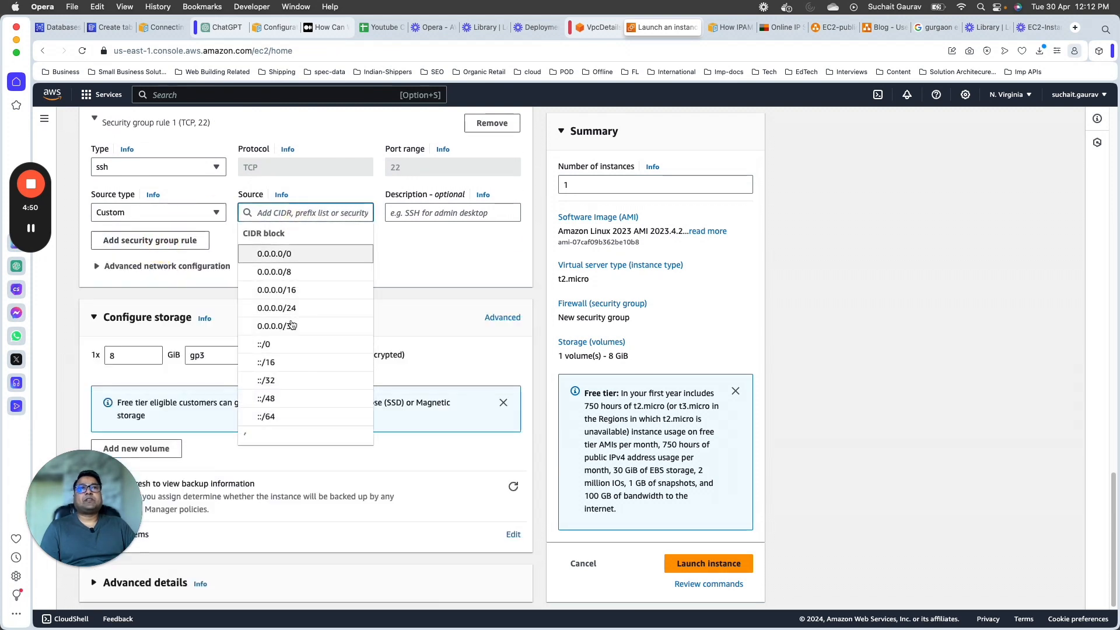
scroll(315, 400, down, 3)
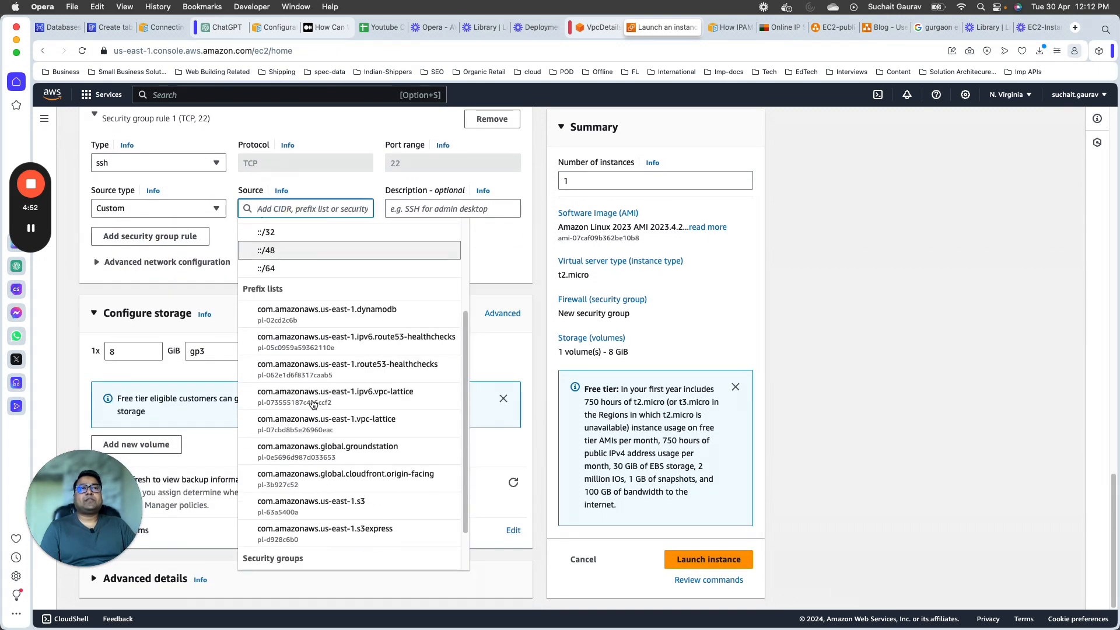
scroll(313, 404, down, 2)
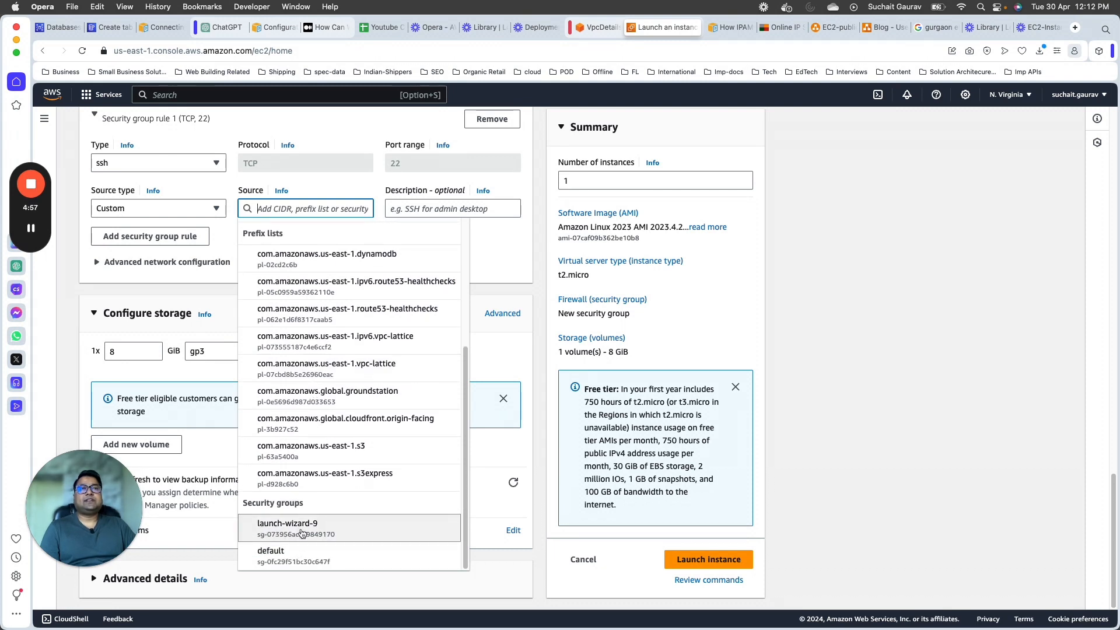
click(280, 535)
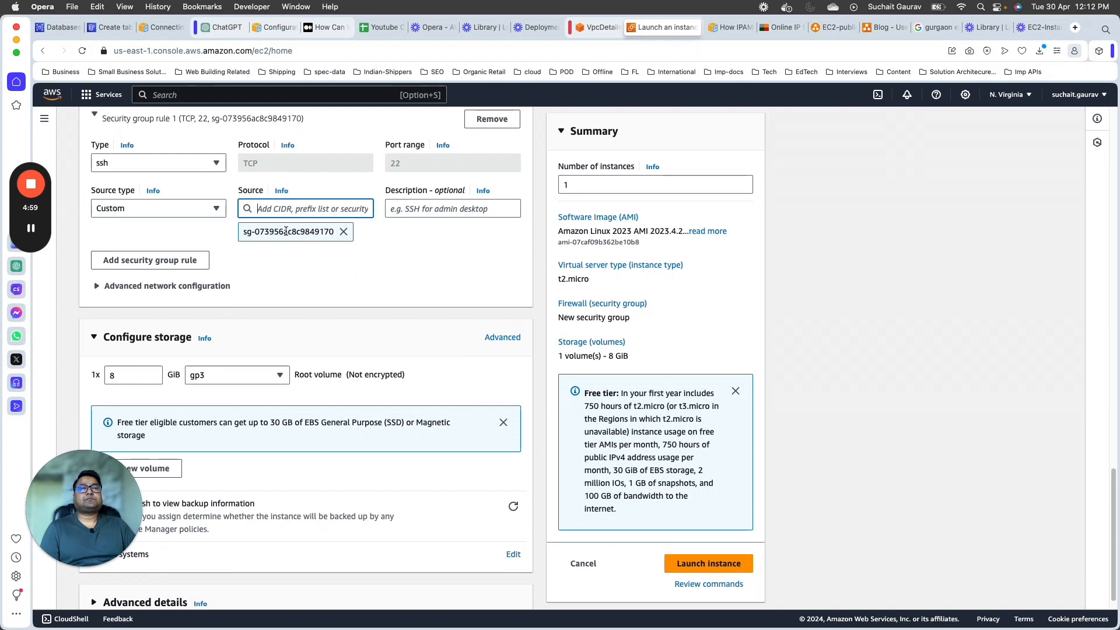
- Copy the security group ID set as the SSH rule's source
double_click(285, 232)
double_click(286, 231)
click(286, 231)
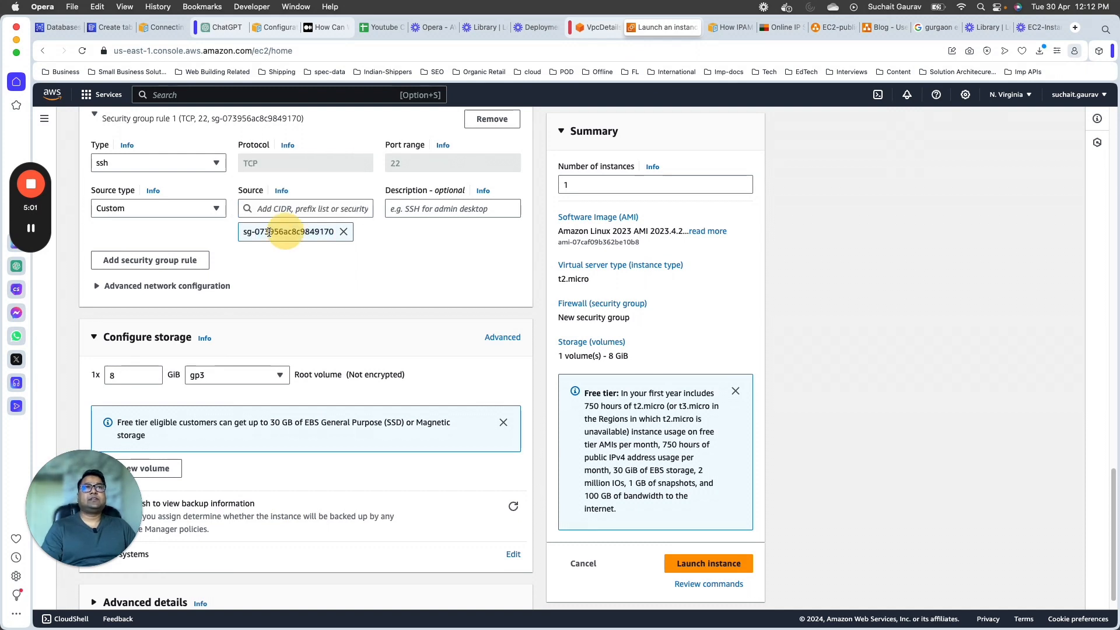
drag(245, 232, 334, 231)
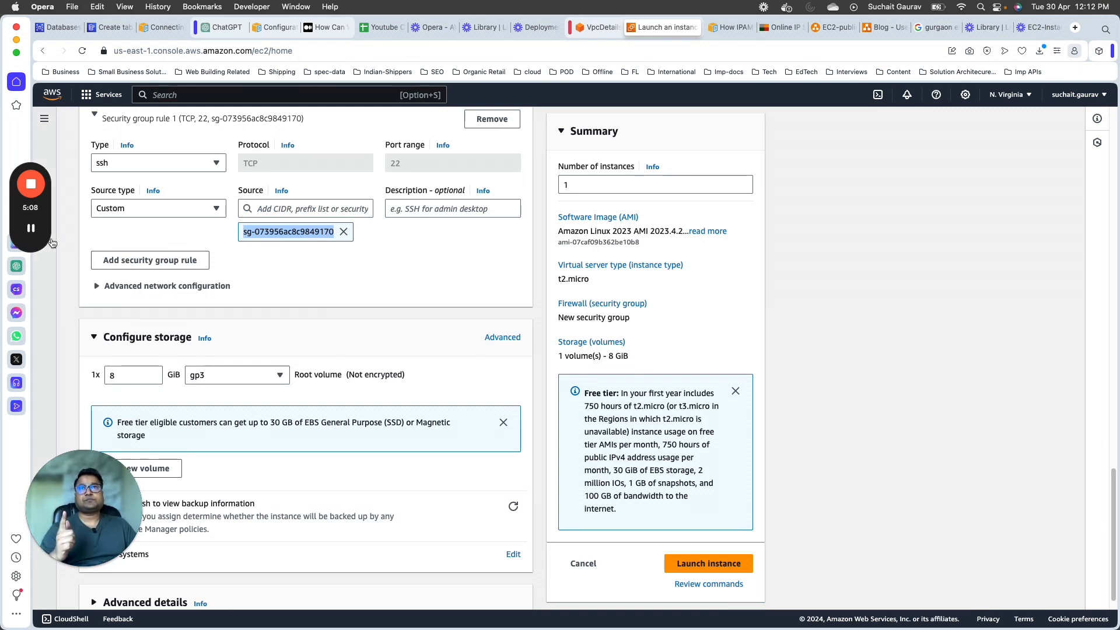
click(31, 228)
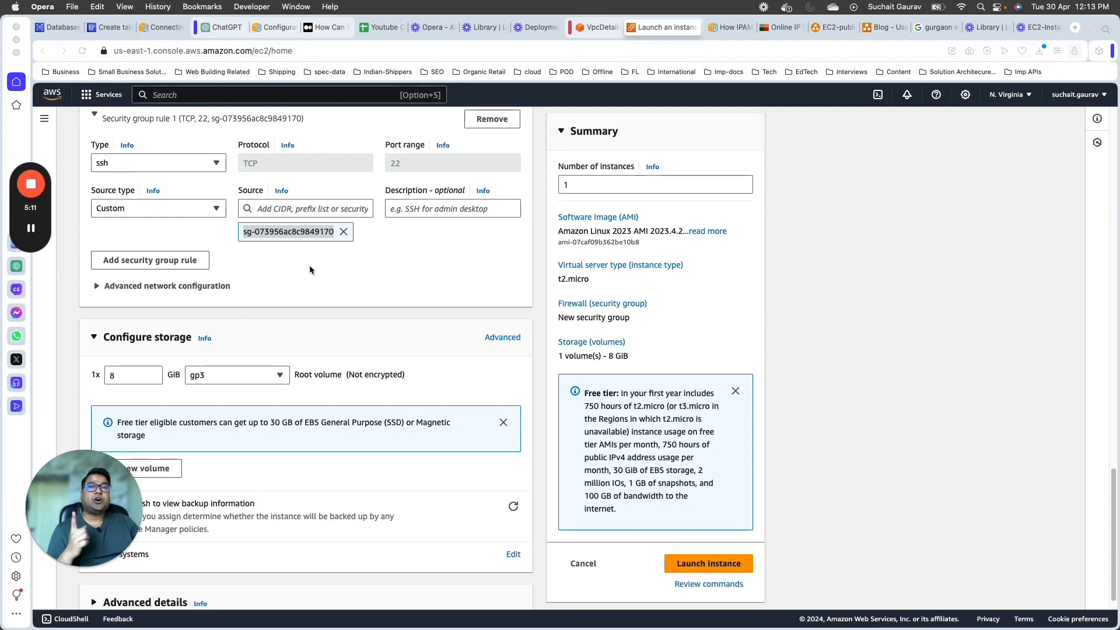
click(302, 233)
click(315, 232)
drag(334, 232, 236, 232)
key(super+c)
- Switch to the AWS console home, search the services for "vpc" and open the VPC dashboard
click(605, 36)
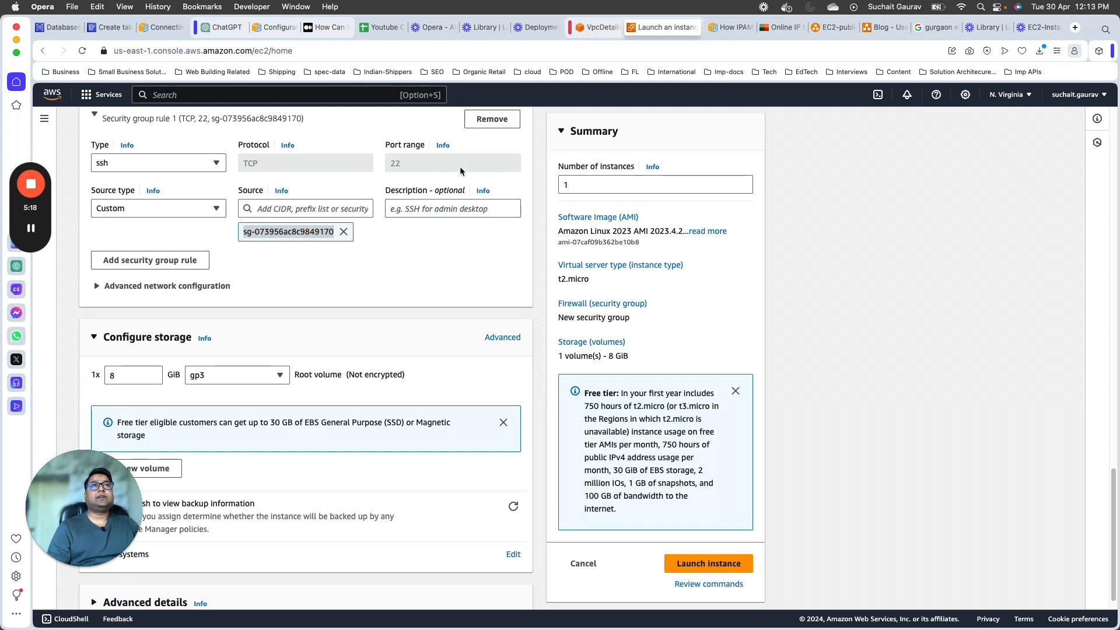
click(596, 27)
click(193, 147)
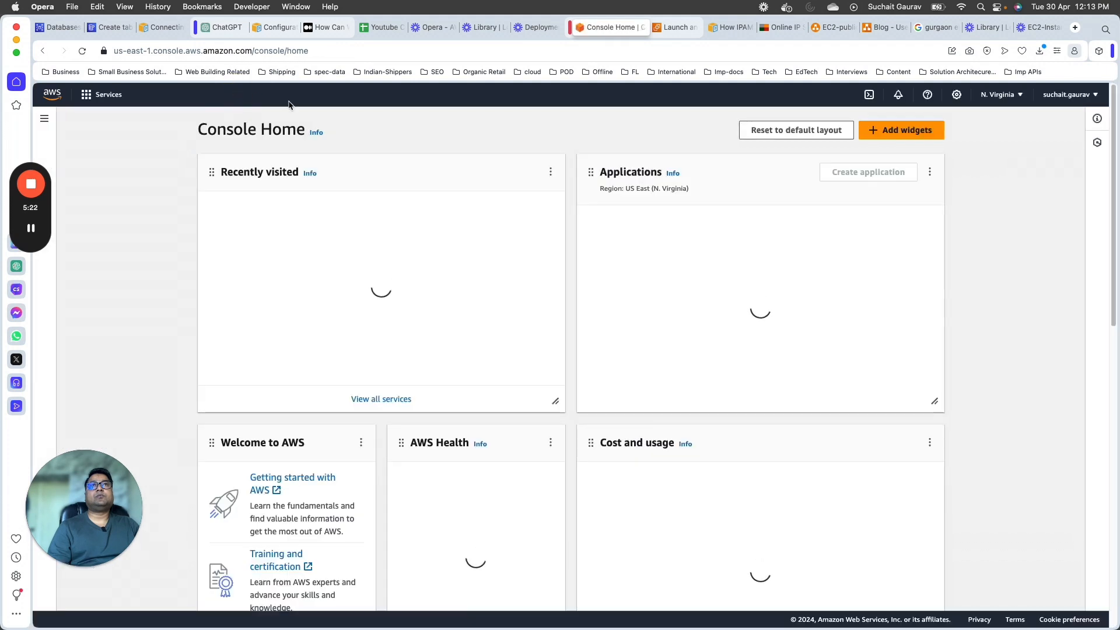
text(vpc)
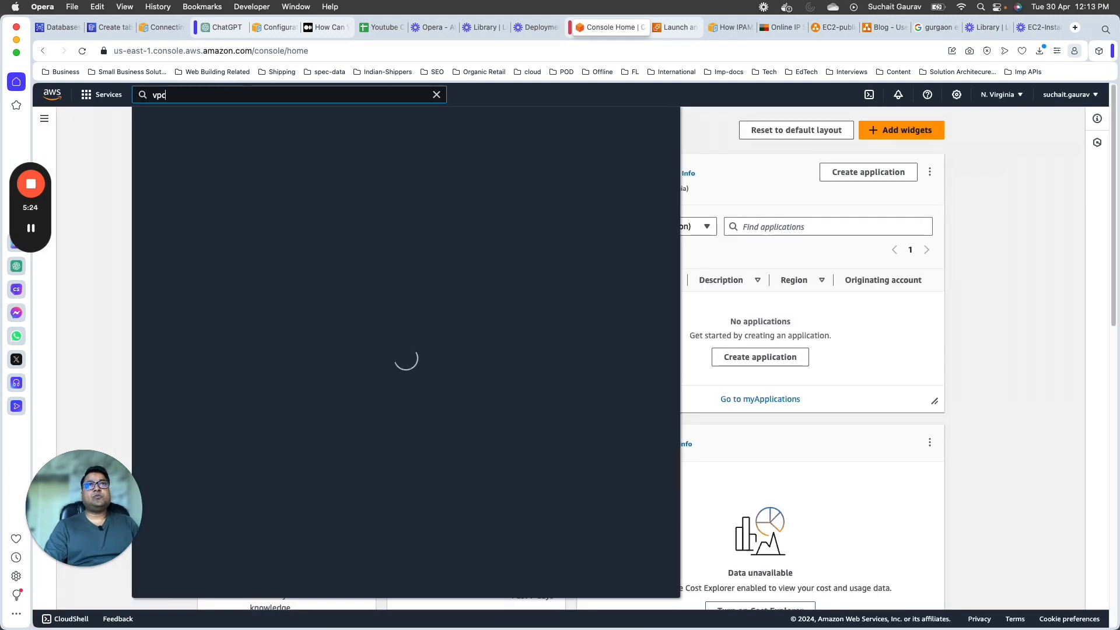
click(319, 185)
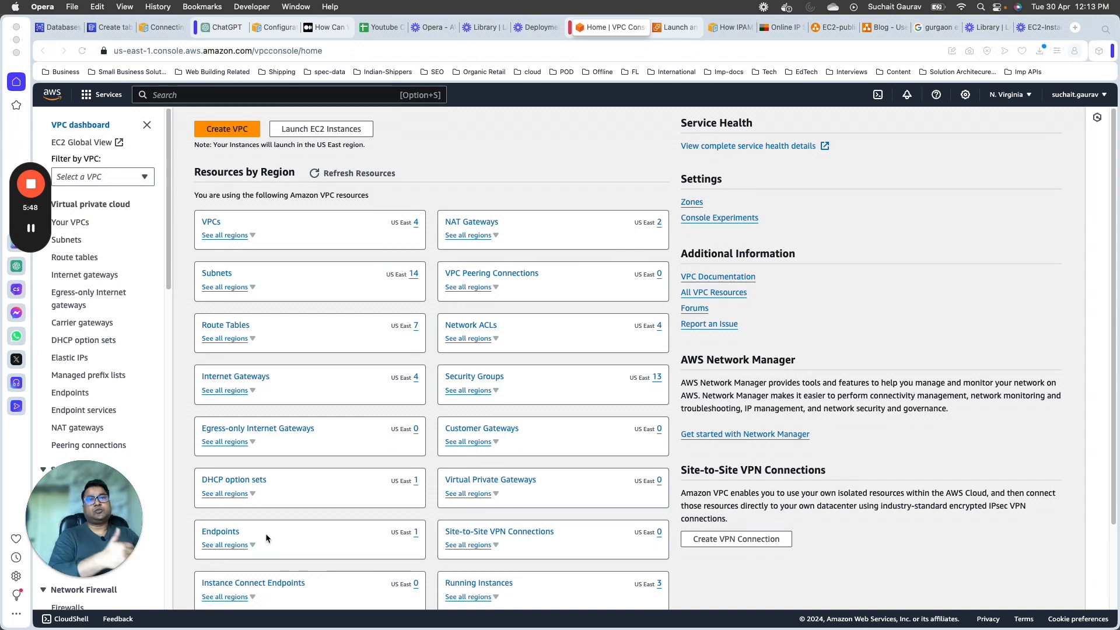
- Filter the VPC dashboard by LearningLectureVPC and list its subnets
click(103, 176)
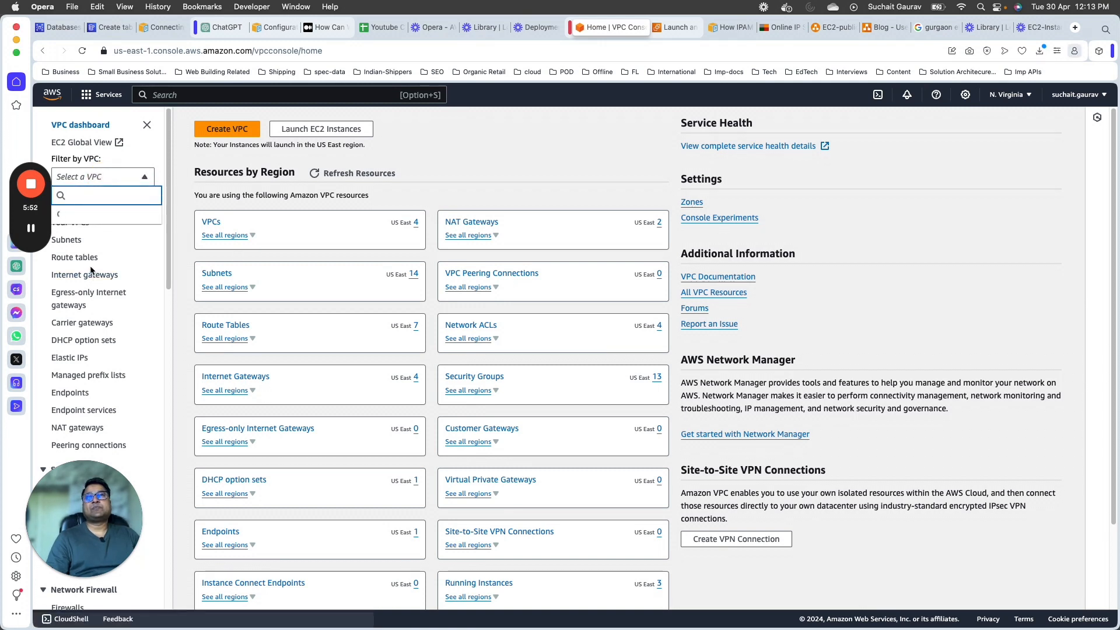
click(117, 325)
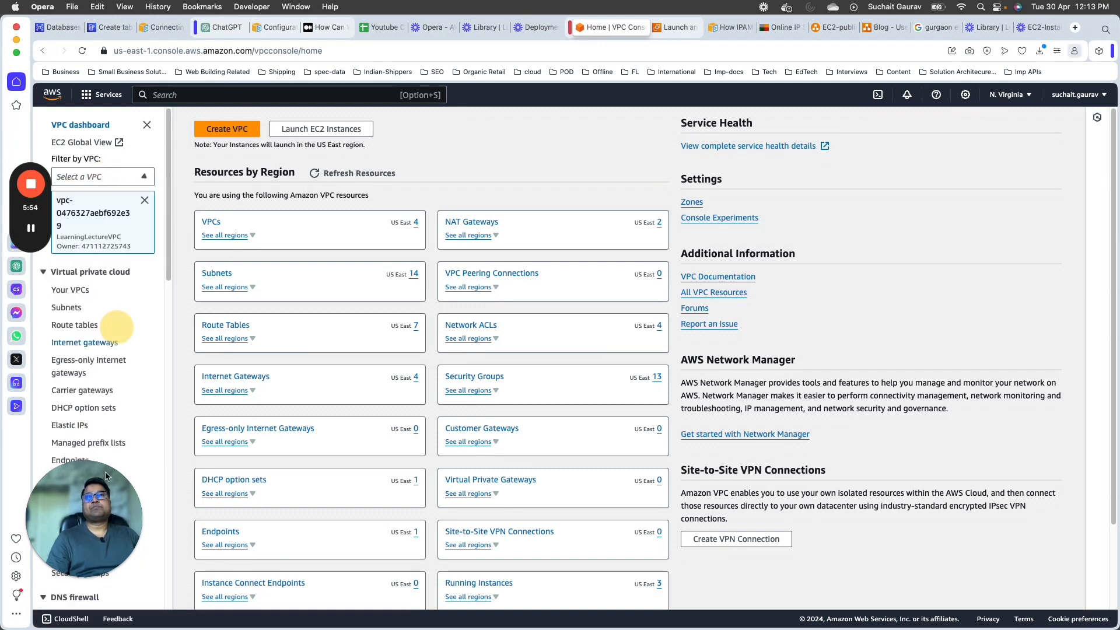
mouse_move(16, 216)
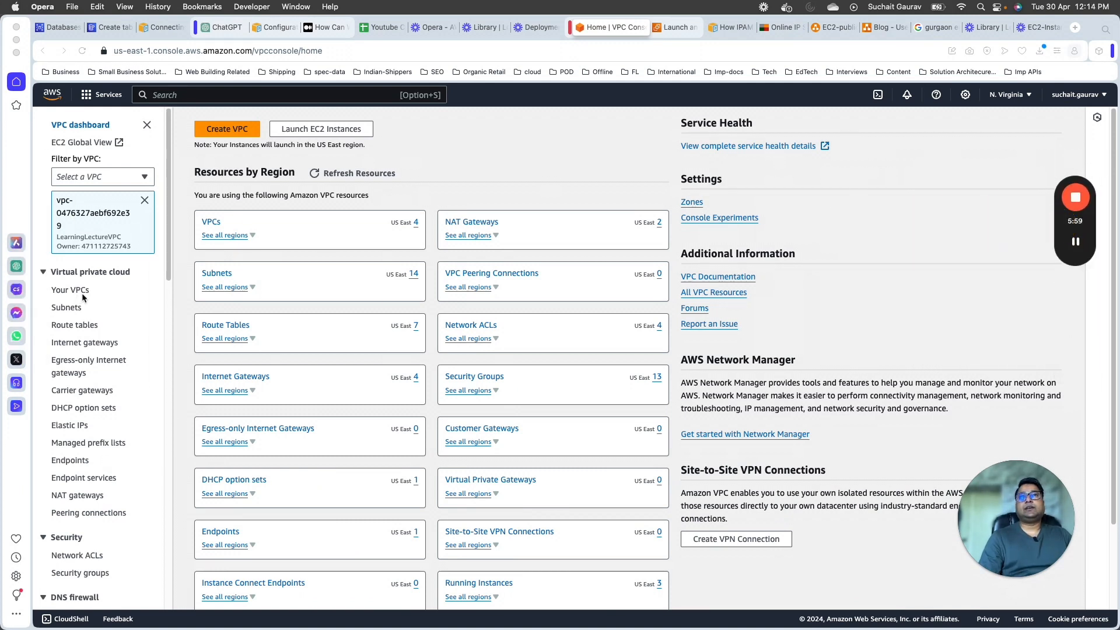
click(68, 308)
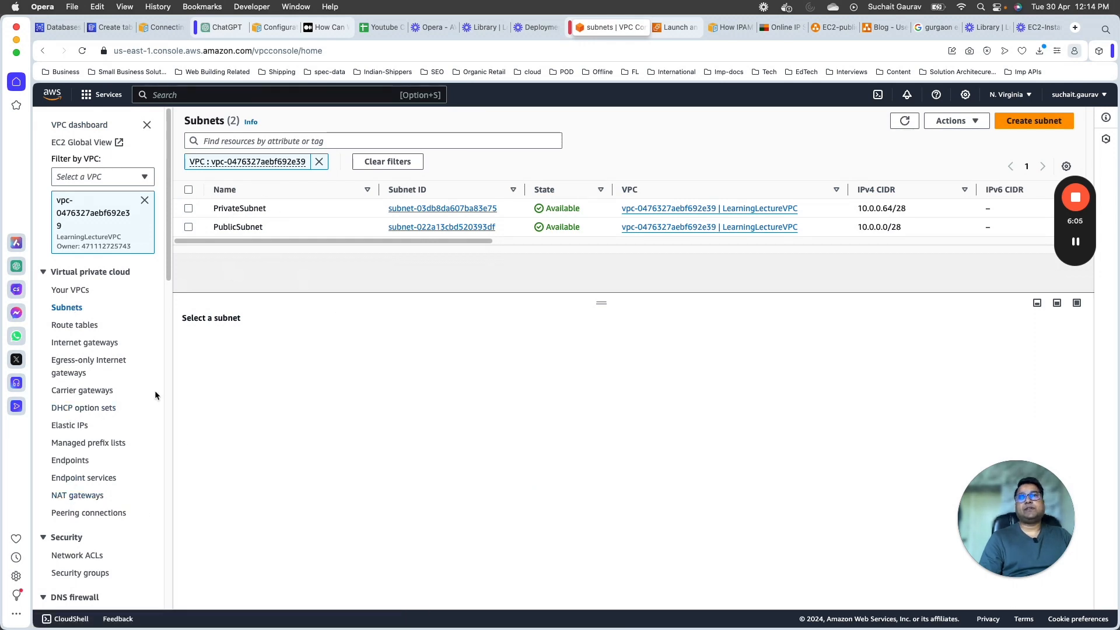
- Look up the copied security group ID among the VPC's security groups and select the launch-wizard-9 entry
click(93, 573)
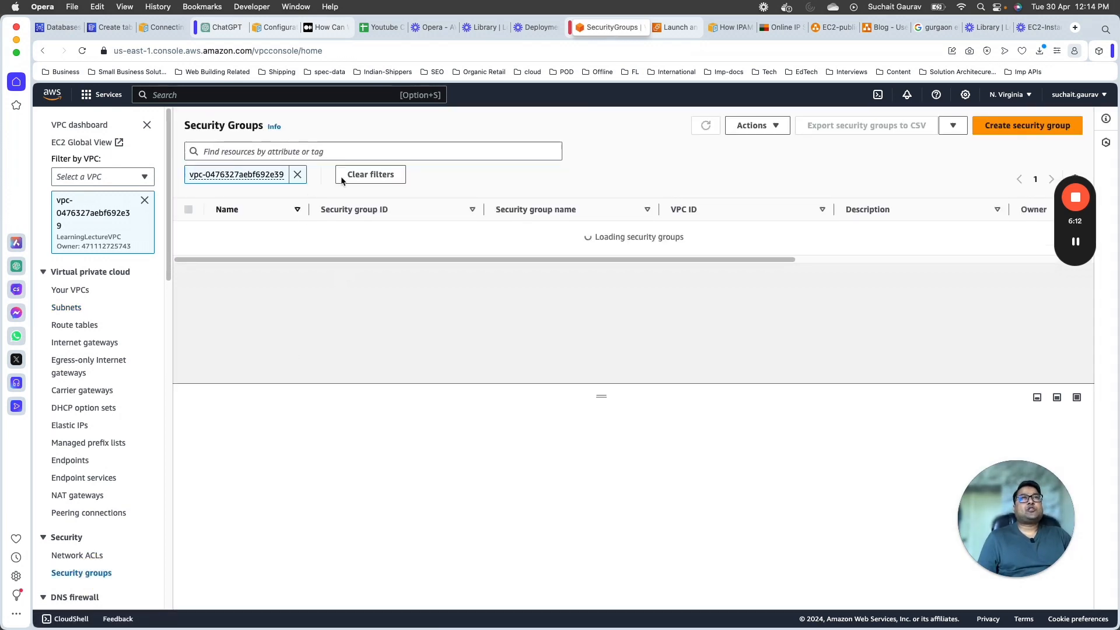
click(373, 152)
key(super+v)
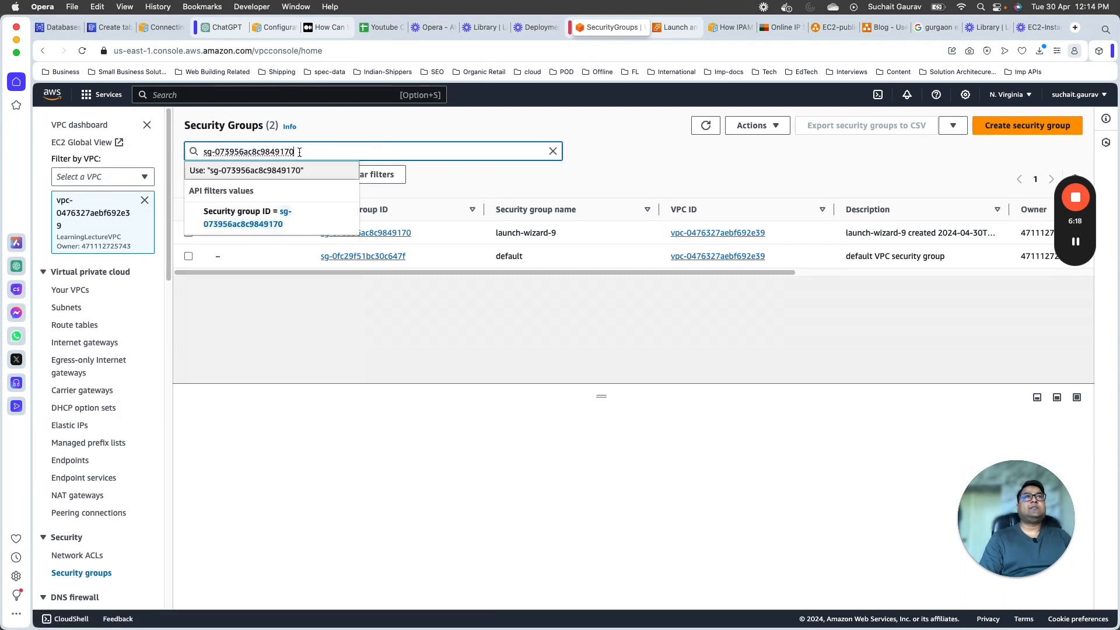
click(396, 317)
drag(496, 233, 559, 233)
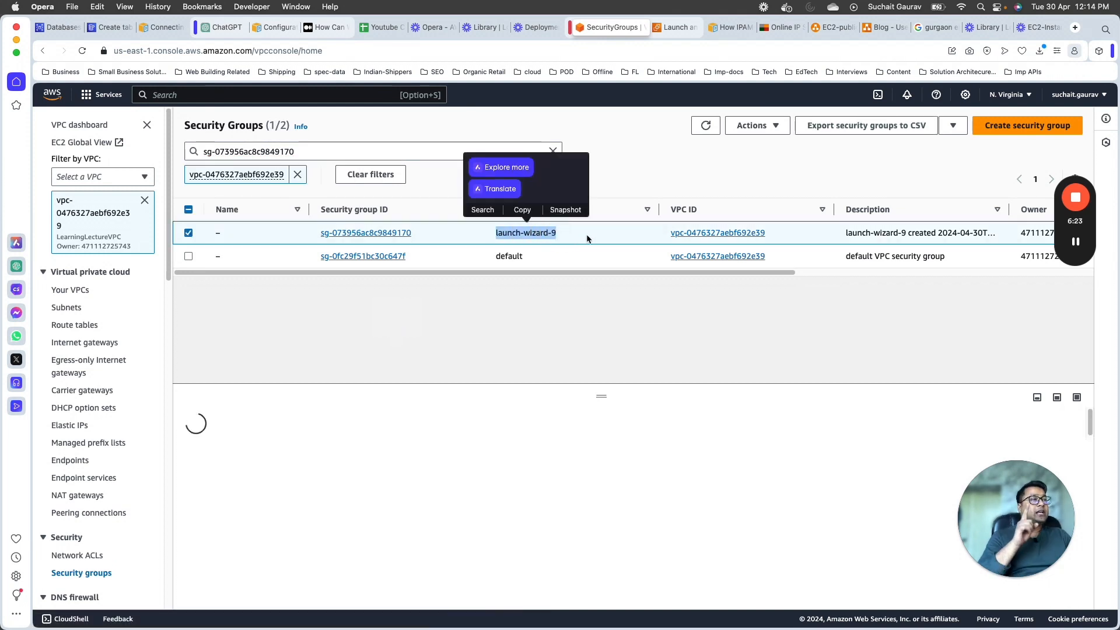
- Review the launch-wizard-9 security group's details and available actions, and return to the security group list
click(397, 235)
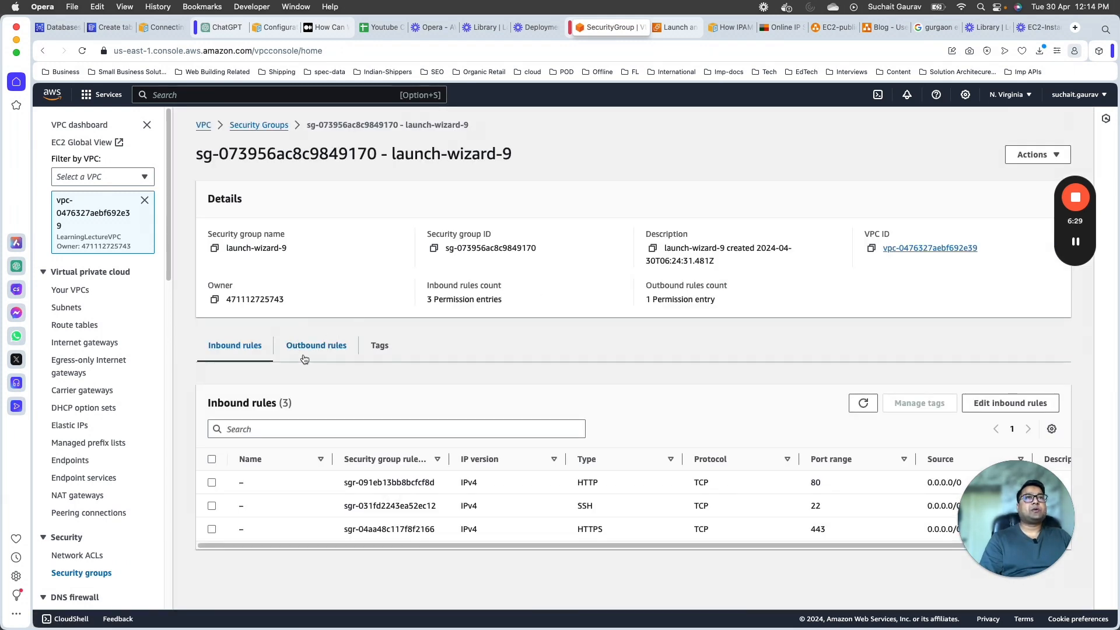
click(1038, 155)
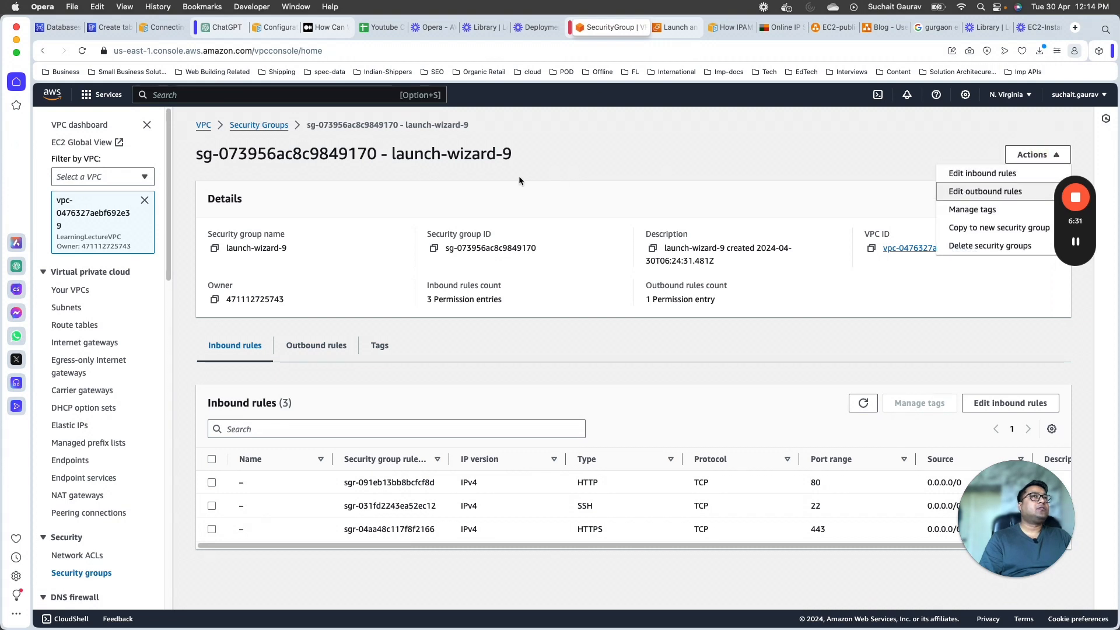
click(364, 160)
click(265, 125)
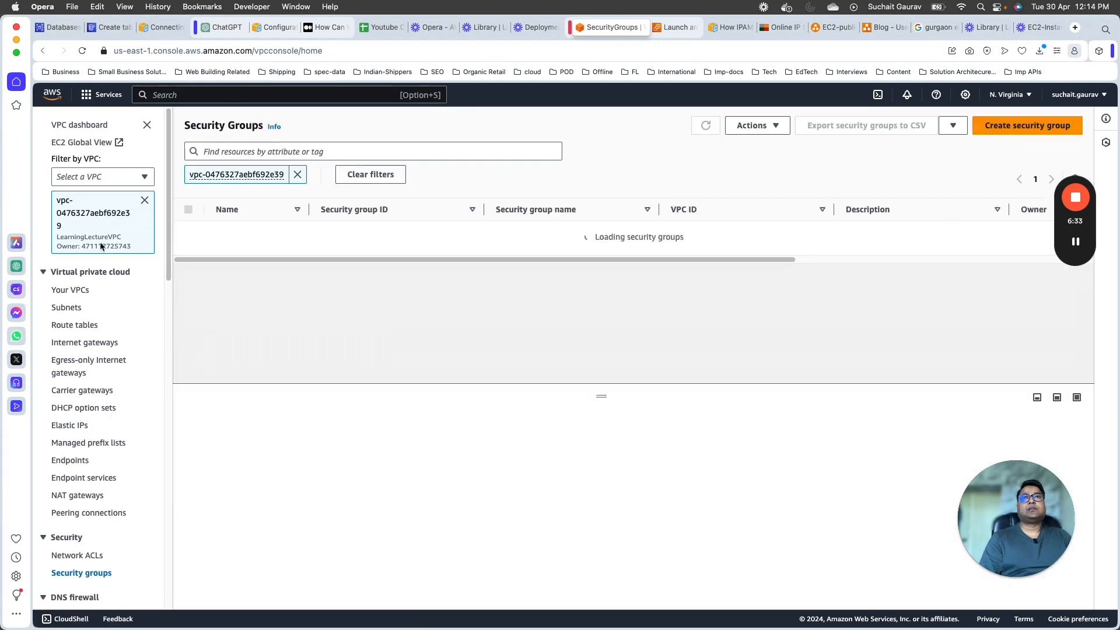
- Open PublicSubnet's details and examine its route table, network ACL, CIDR reservations and sharing settings
click(70, 308)
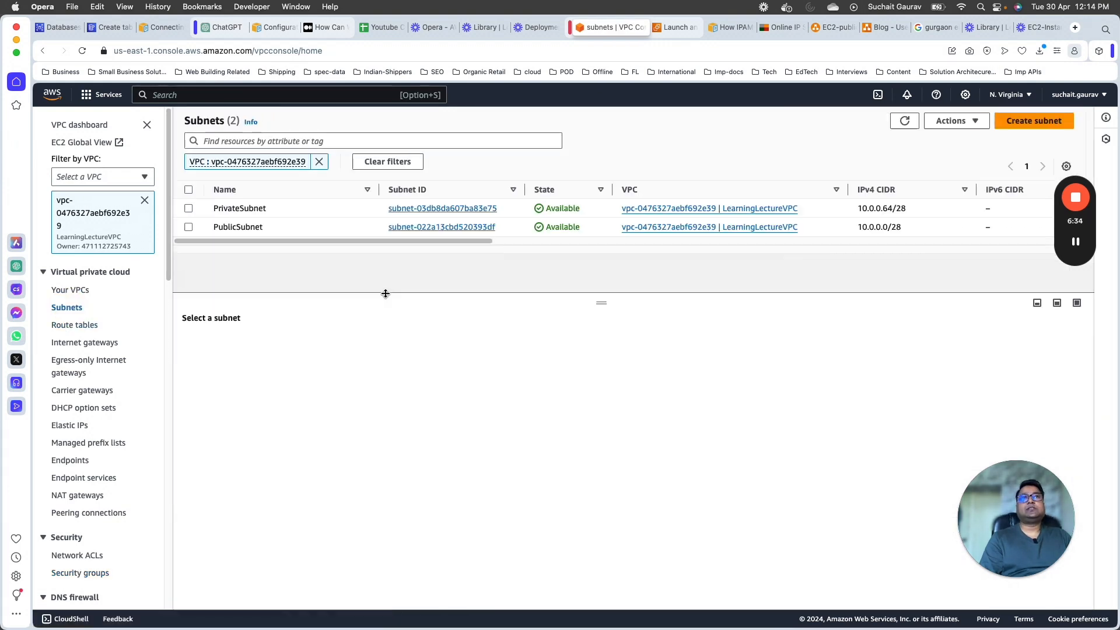
click(441, 227)
scroll(327, 379, down, 1)
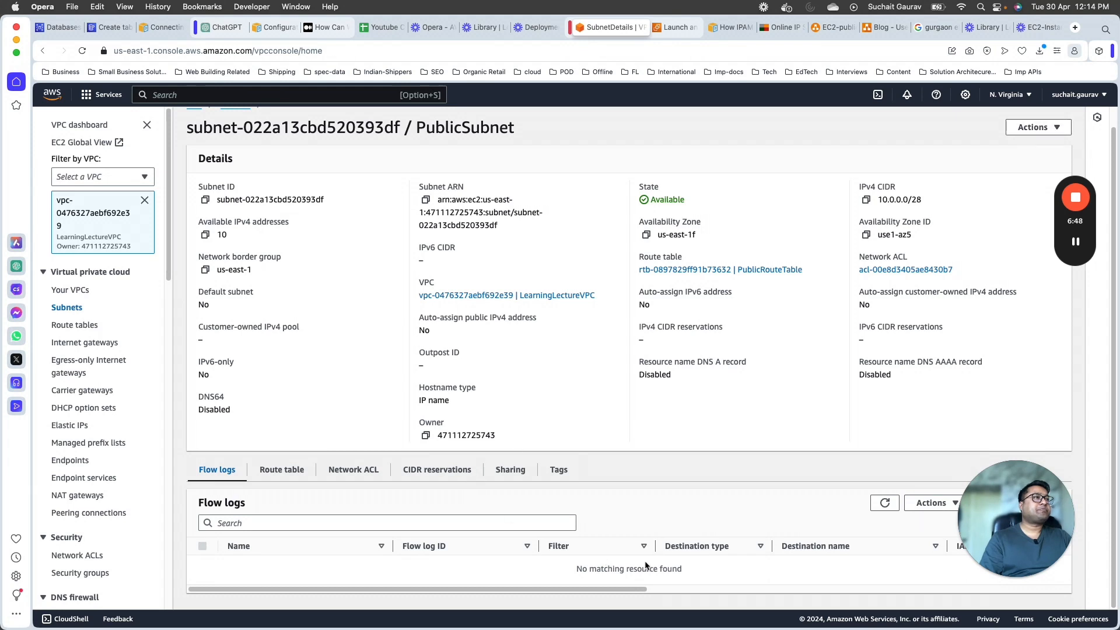
click(281, 469)
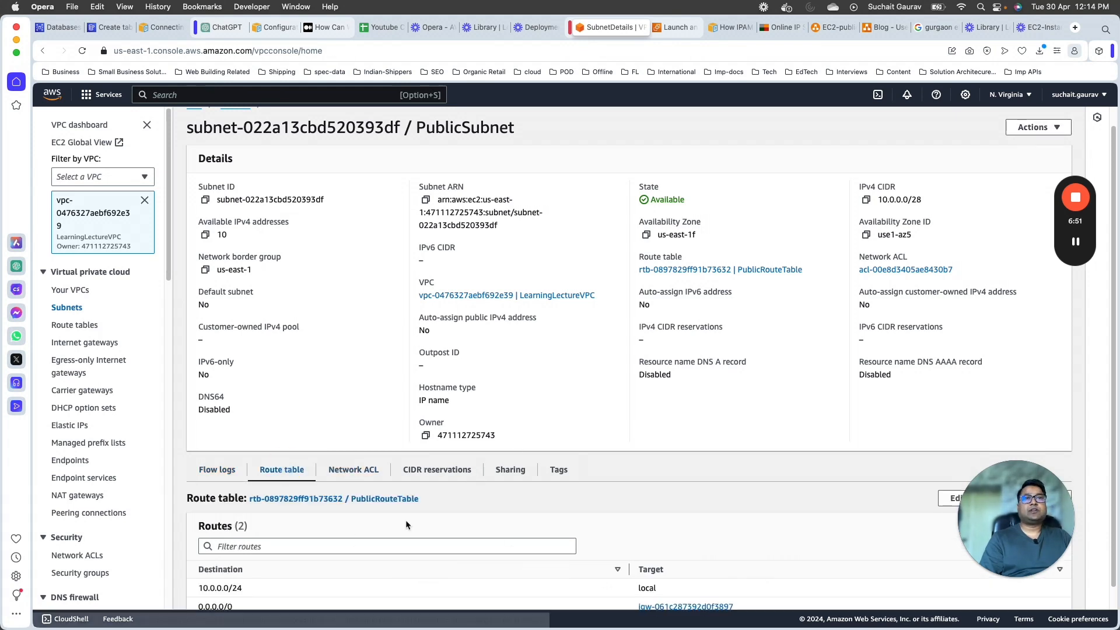
scroll(397, 501, down, 1)
click(356, 448)
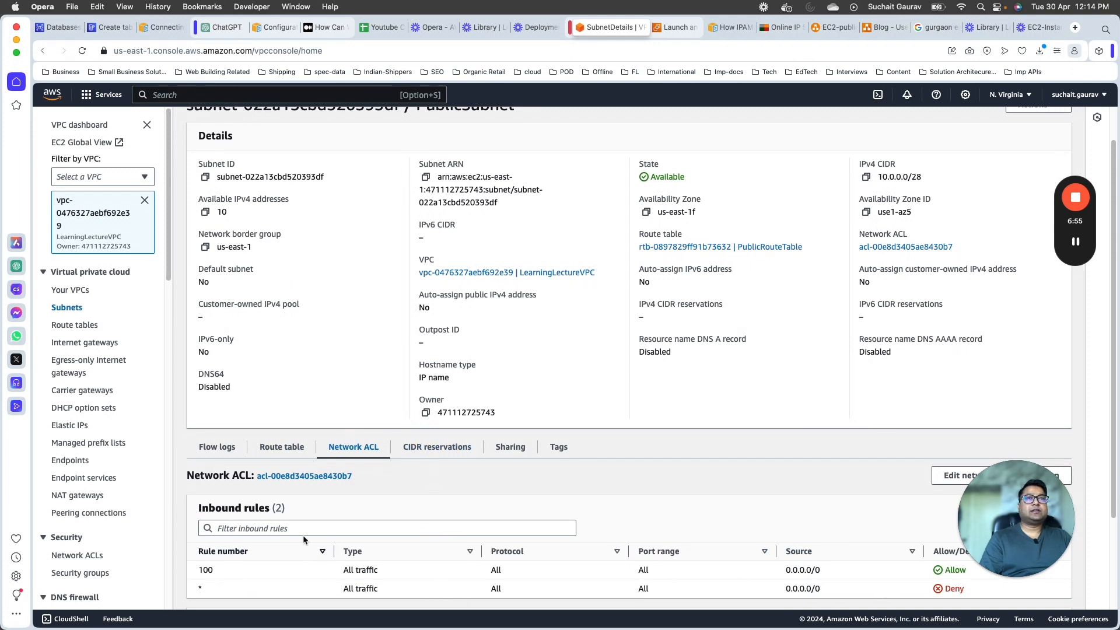
click(462, 448)
click(512, 447)
scroll(146, 434, down, 5)
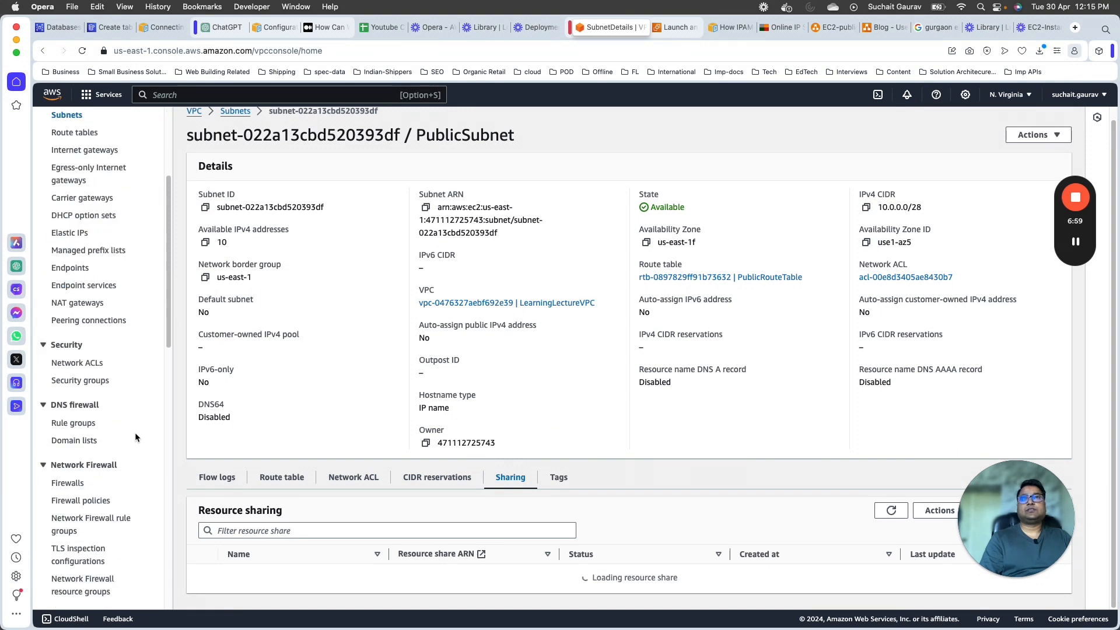
- List the VPCs and open the LearningLectureVPC details
scroll(131, 454, up, 5)
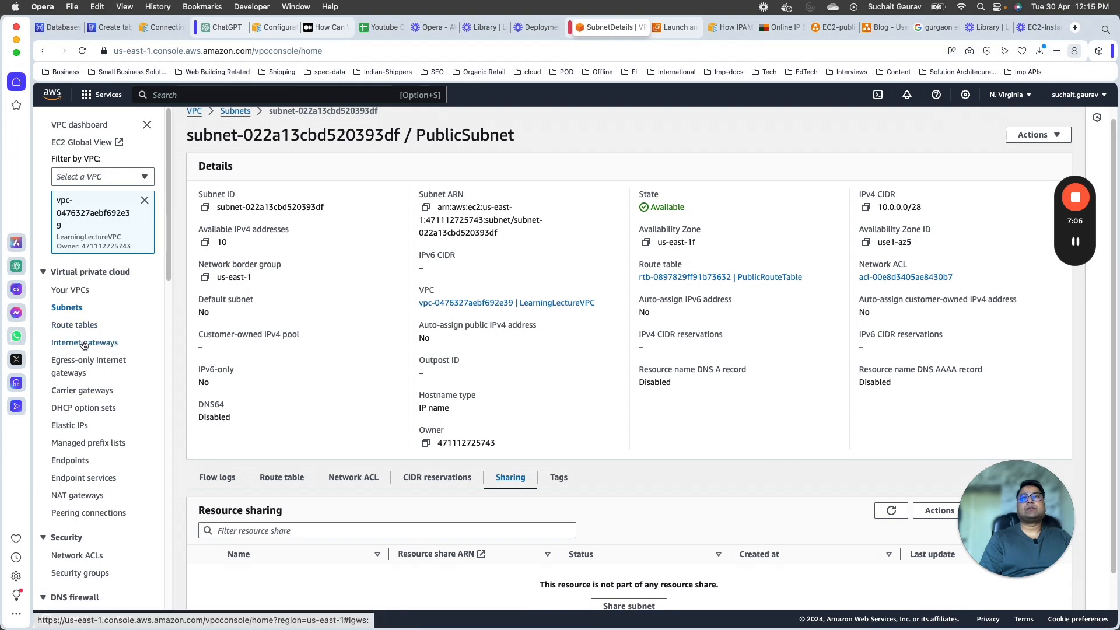
click(70, 290)
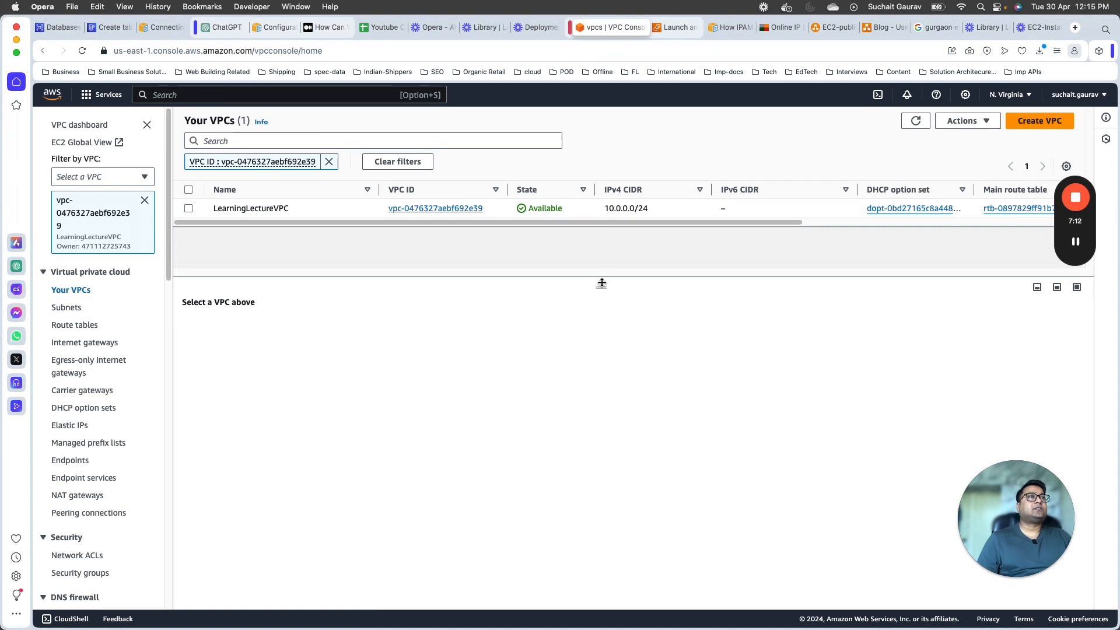
drag(602, 278, 602, 412)
click(457, 209)
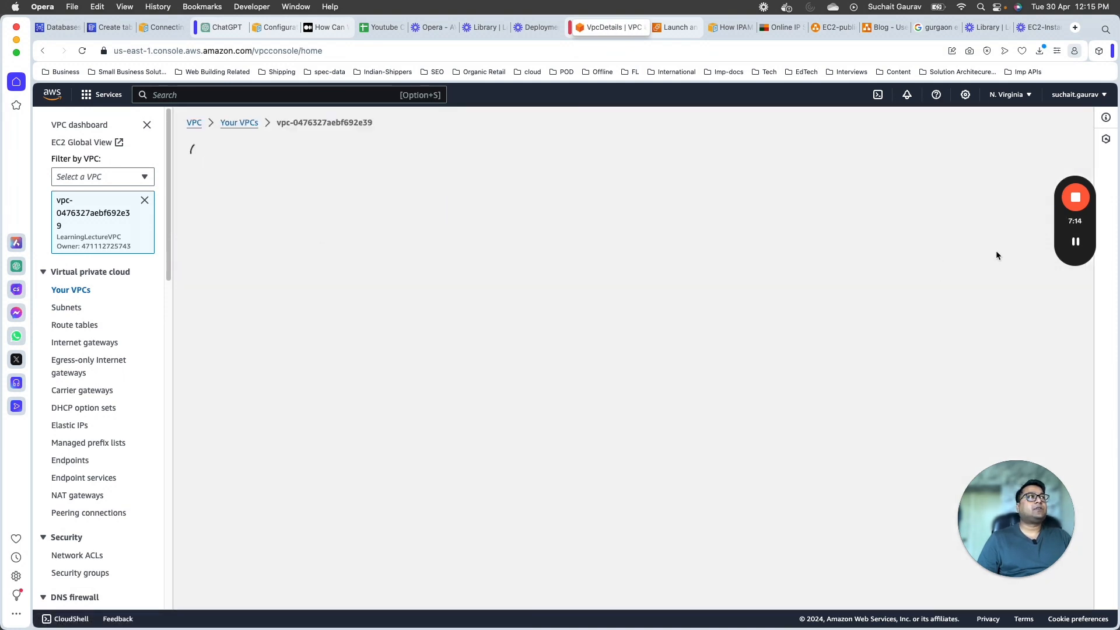
- Return to the instance launch form and review its network settings, security group rule for SSH, storage and summary
key(ctrl+Tab)
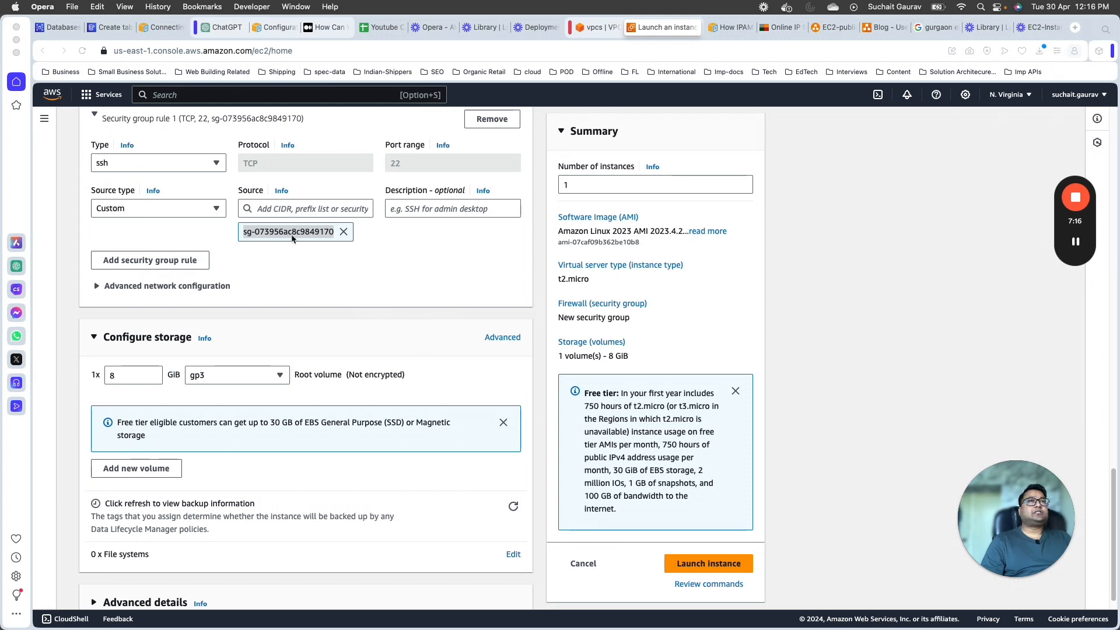
scroll(168, 236, up, 4)
scroll(116, 280, down, 4)
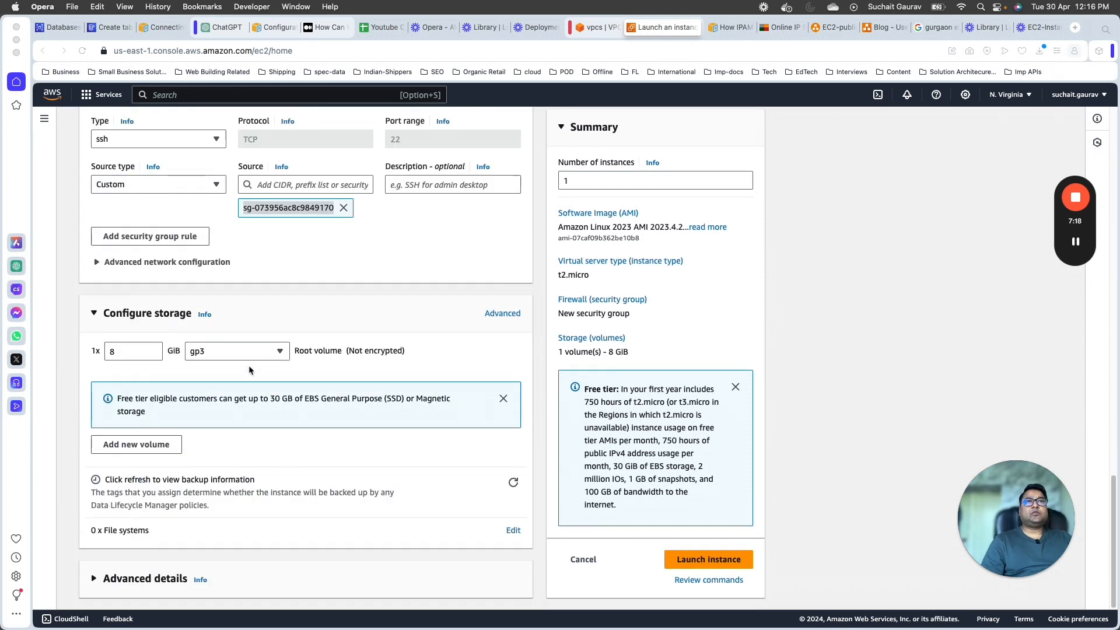
scroll(117, 291, up, 2)
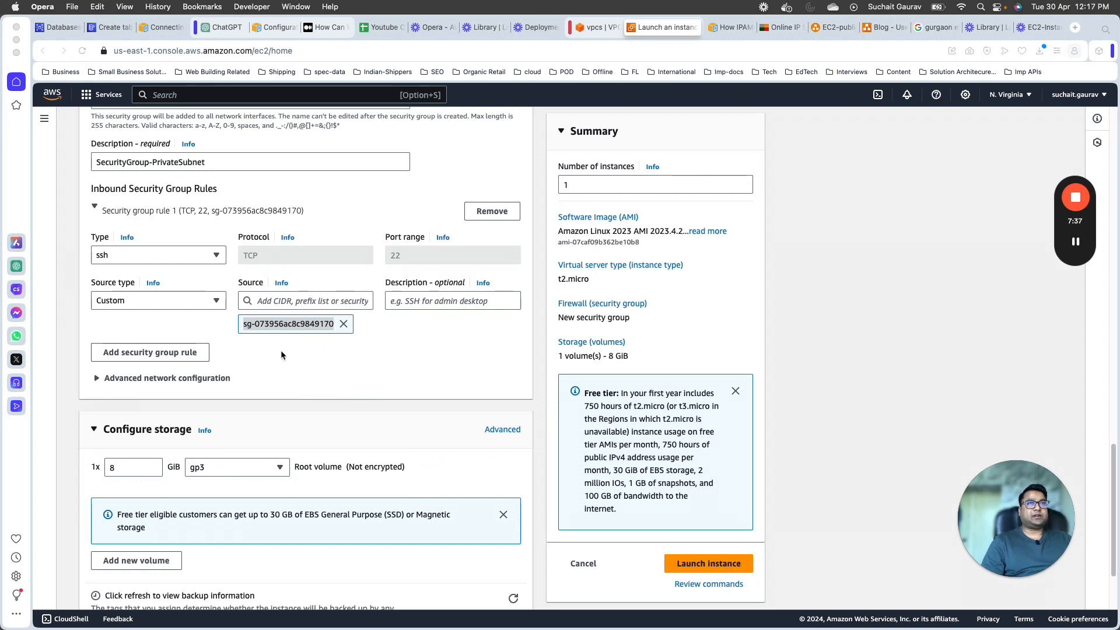
click(301, 362)
scroll(443, 388, down, 4)
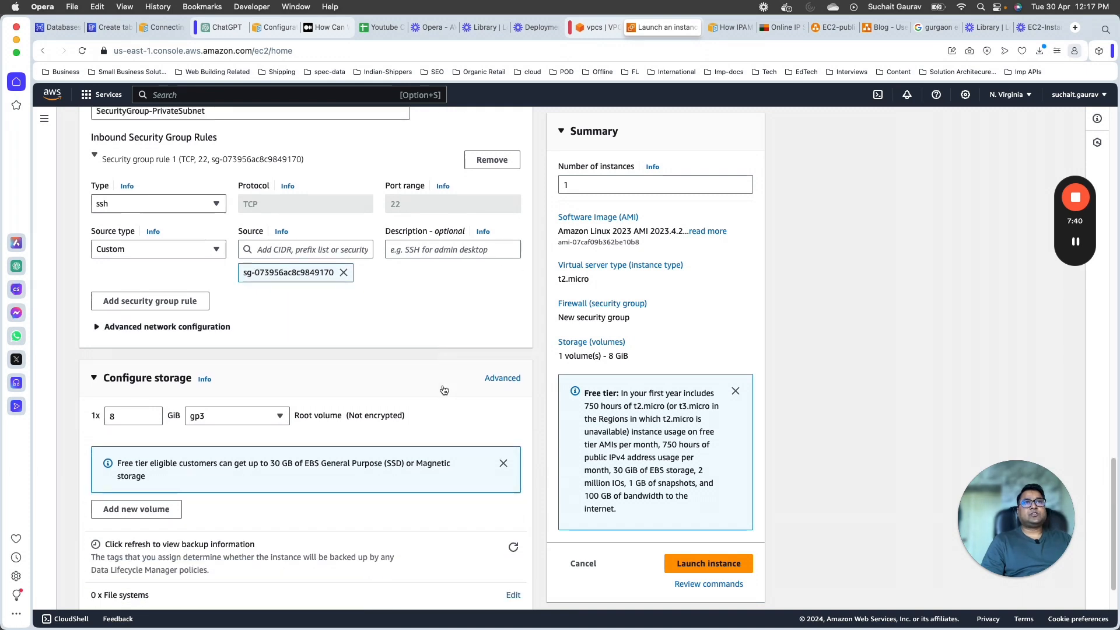
scroll(440, 385, up, 10)
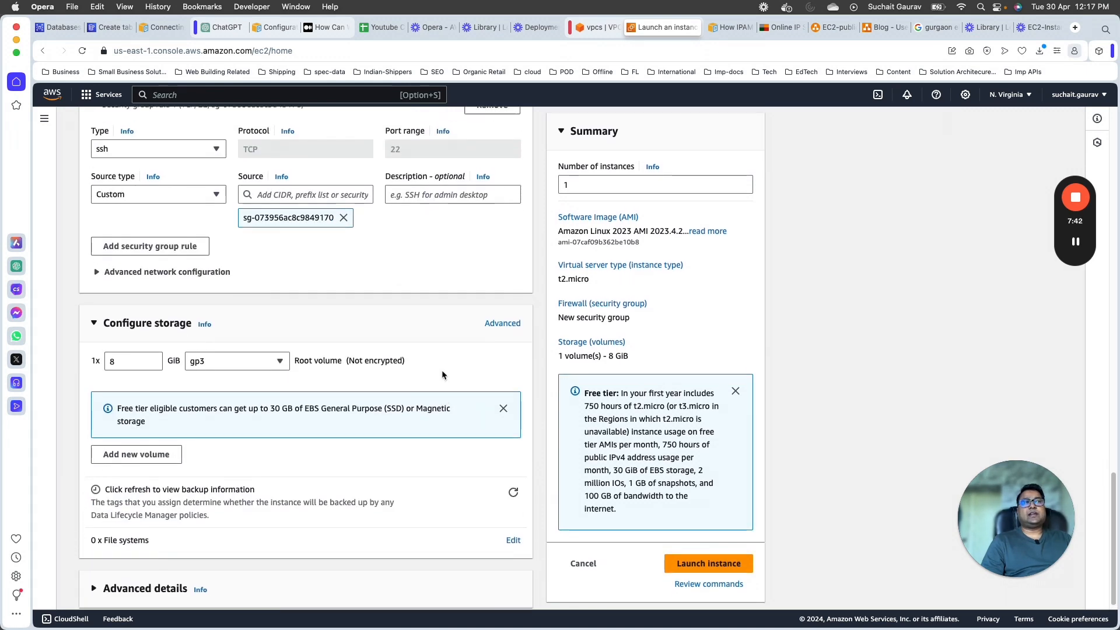
scroll(302, 348, down, 6)
scroll(302, 348, down, 4)
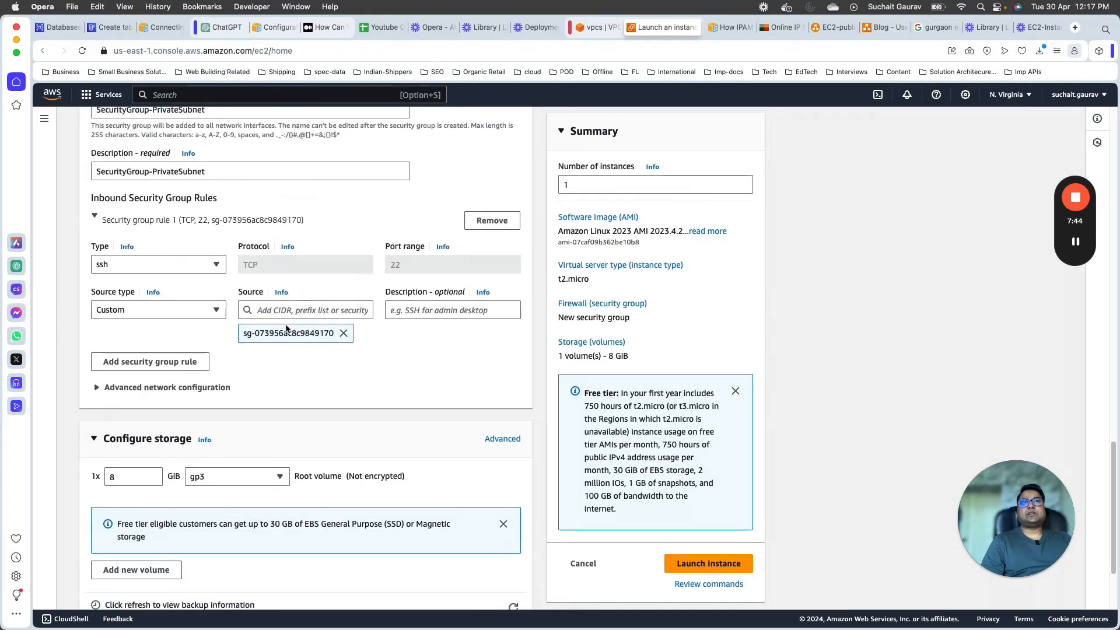
scroll(245, 292, up, 5)
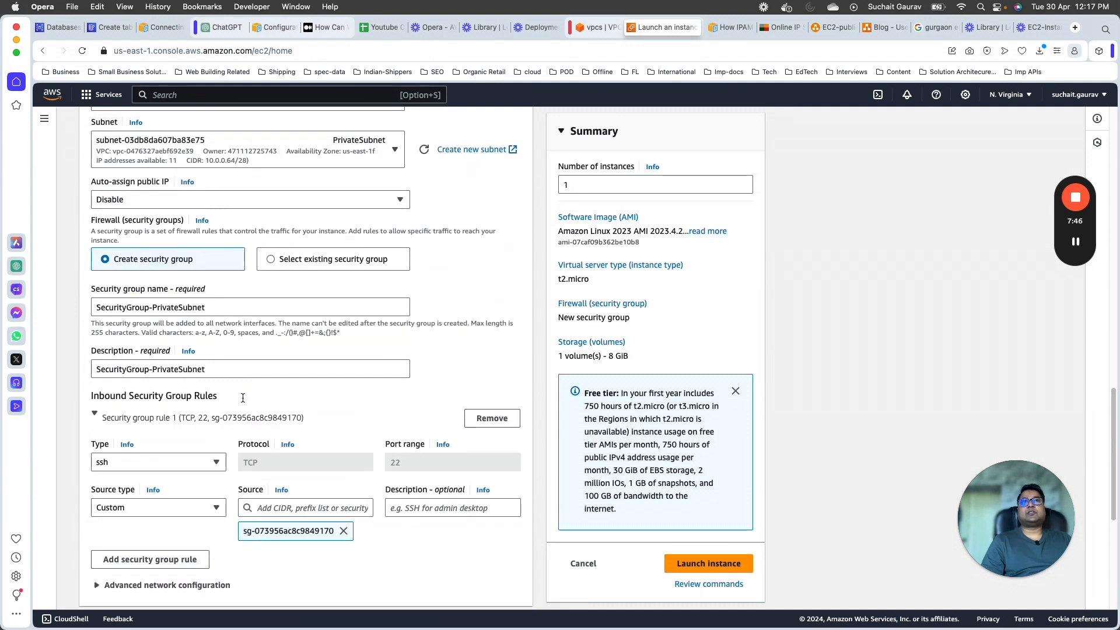
scroll(243, 397, down, 5)
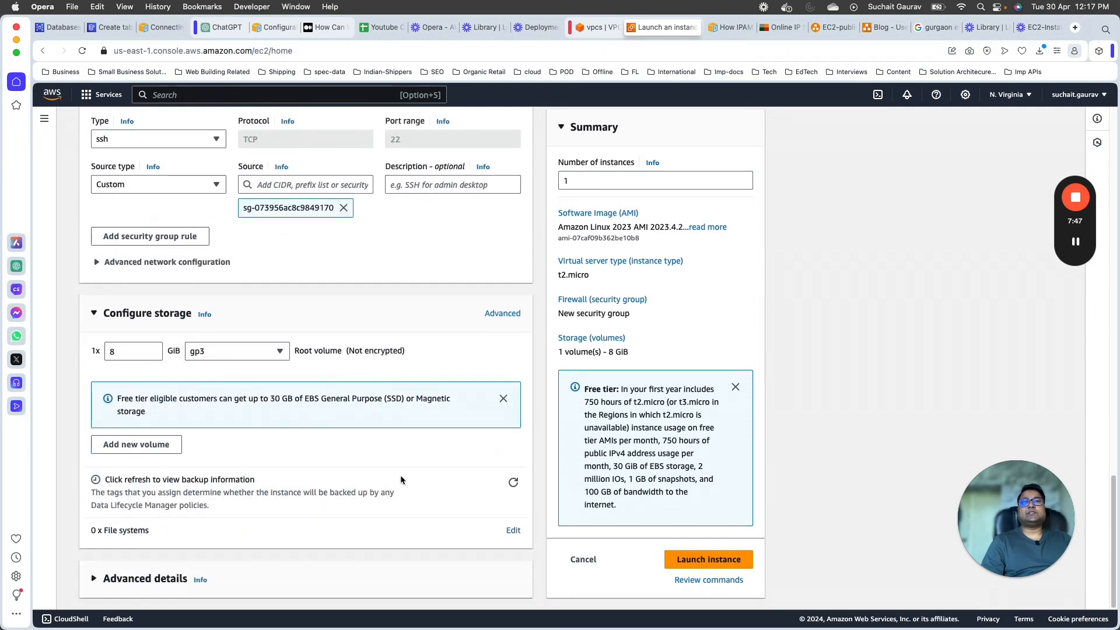
- Launch the private-subnet instance, refresh its status in the instance list and open its details page
click(677, 557)
click(121, 229)
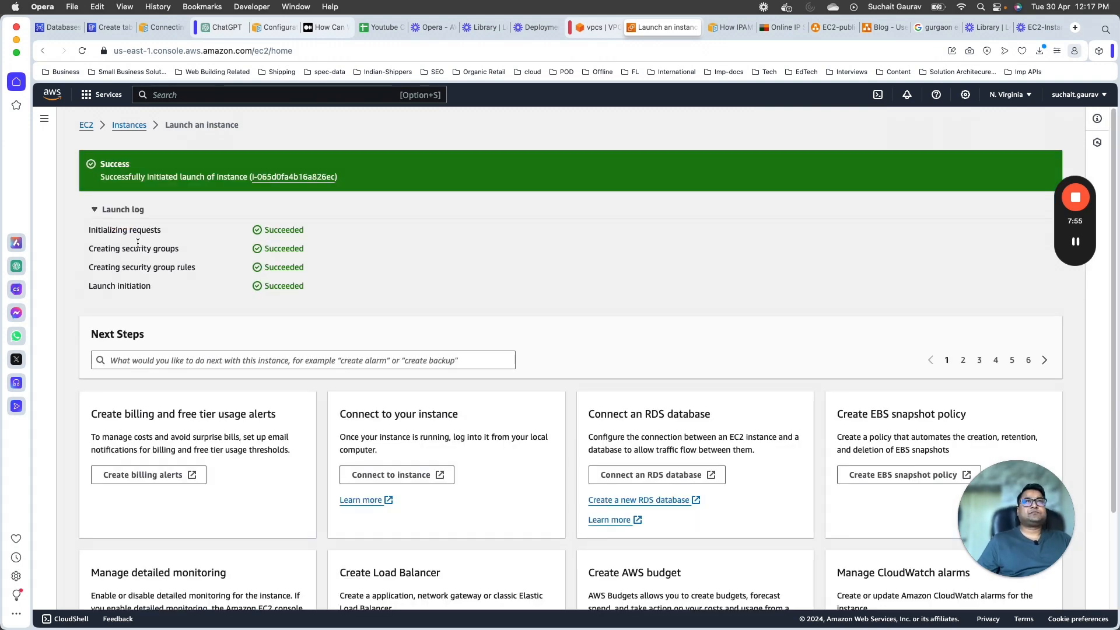
click(285, 177)
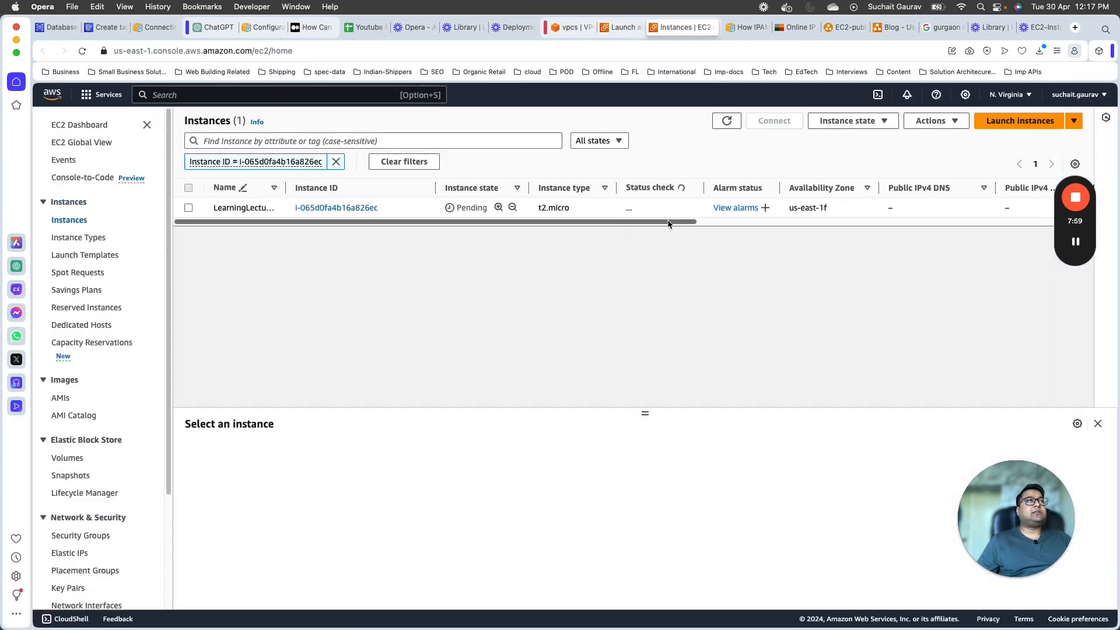
click(725, 124)
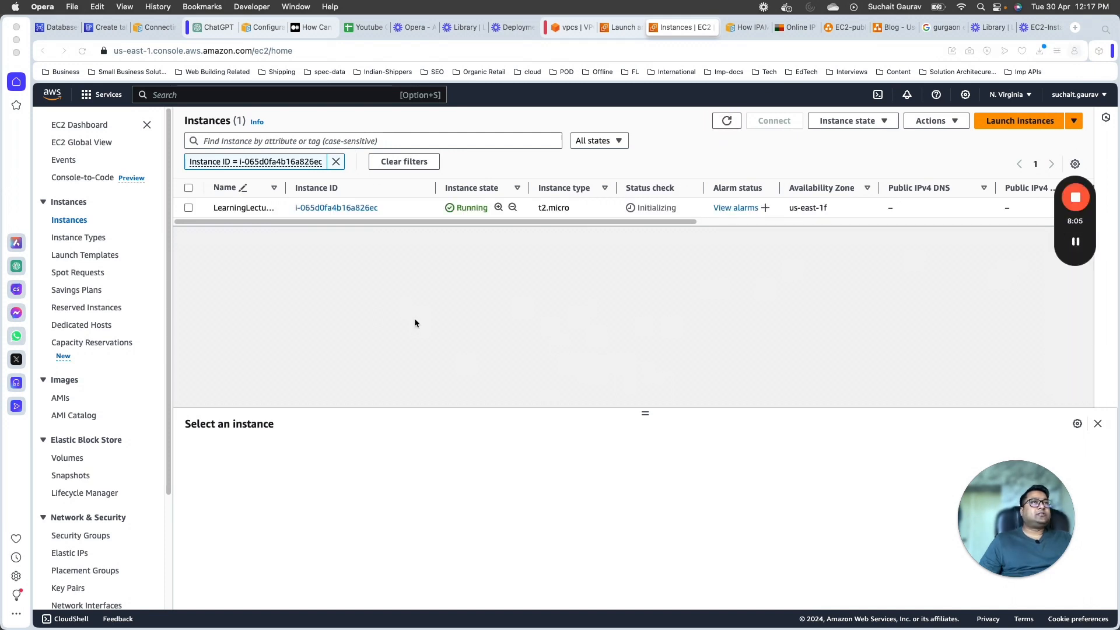
click(337, 208)
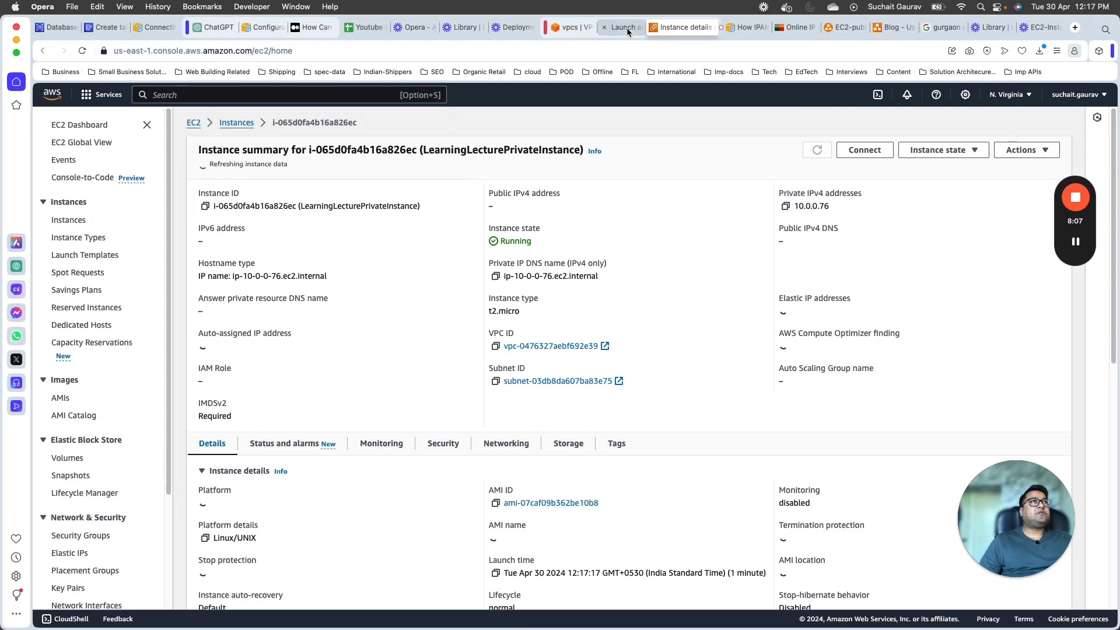
- Switch to the EC2-public-private-subnet diagram in diagrams.net and examine the private subnet's EC2 instance and its security group
click(842, 27)
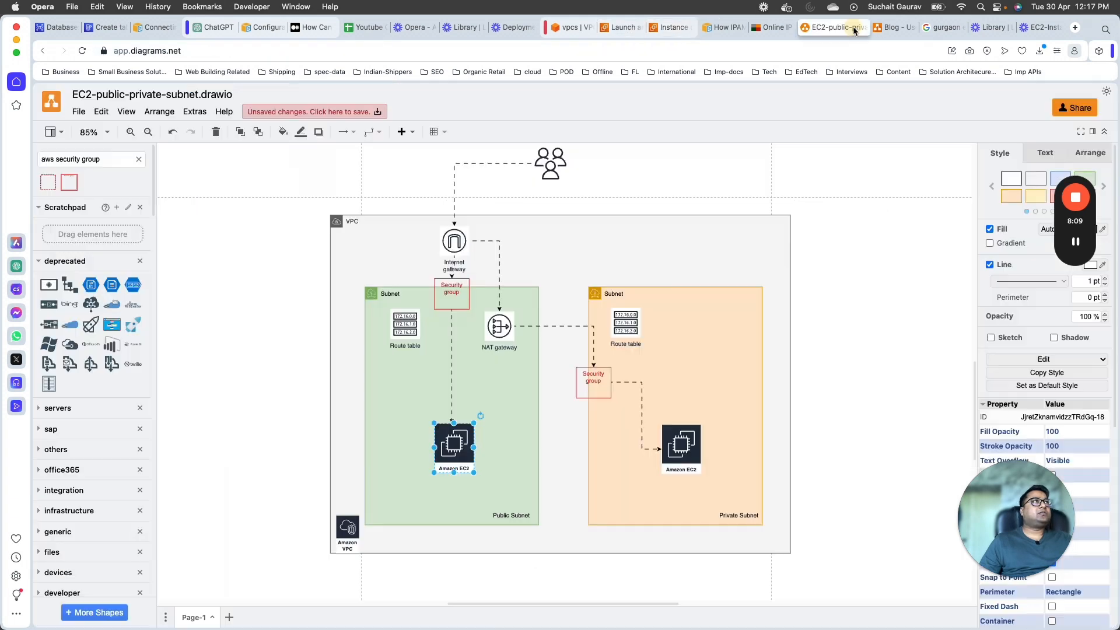
click(681, 381)
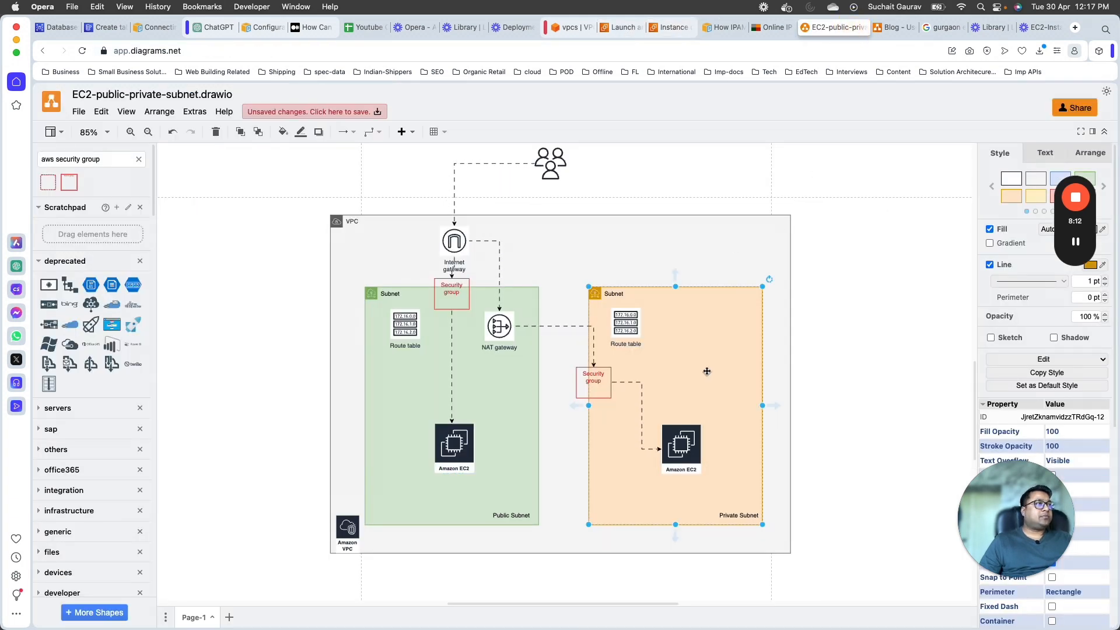
scroll(724, 338, down, 1)
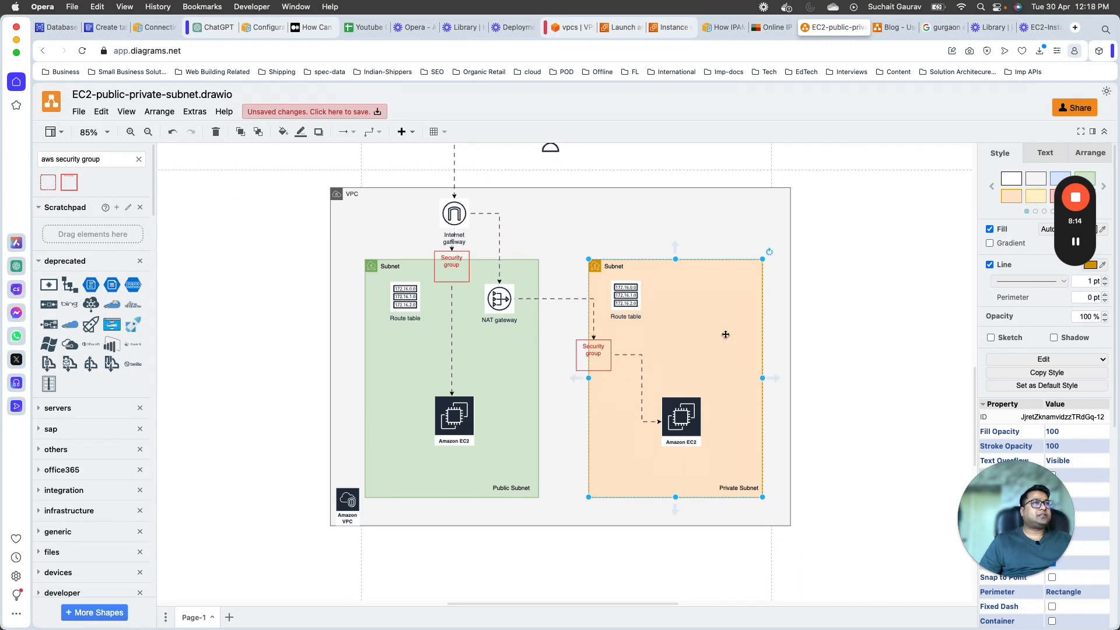
click(675, 418)
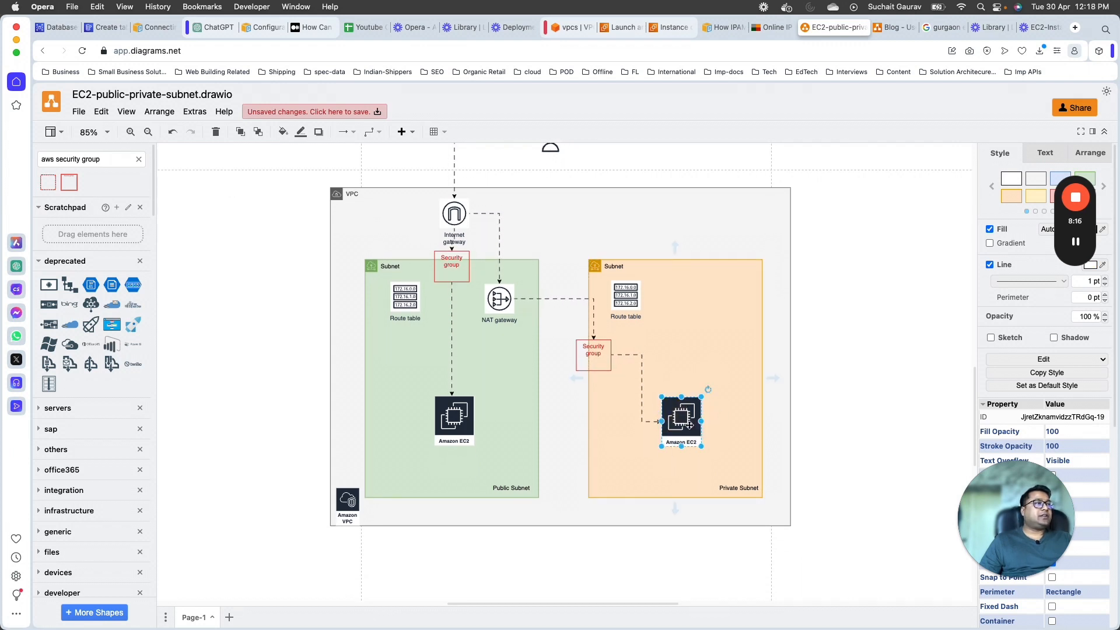
click(606, 354)
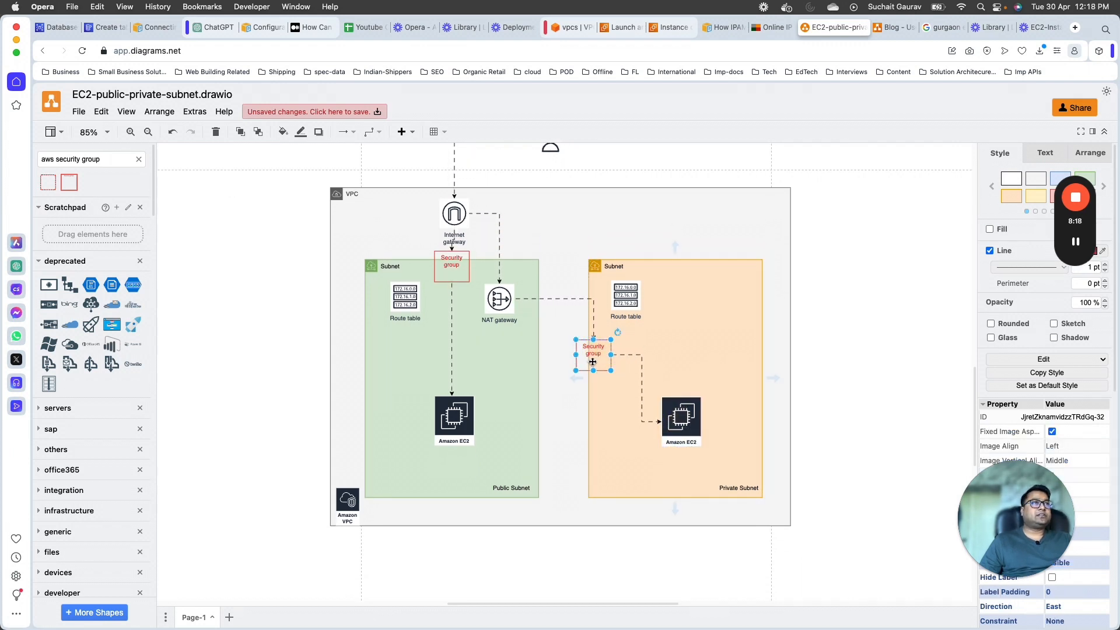
click(689, 431)
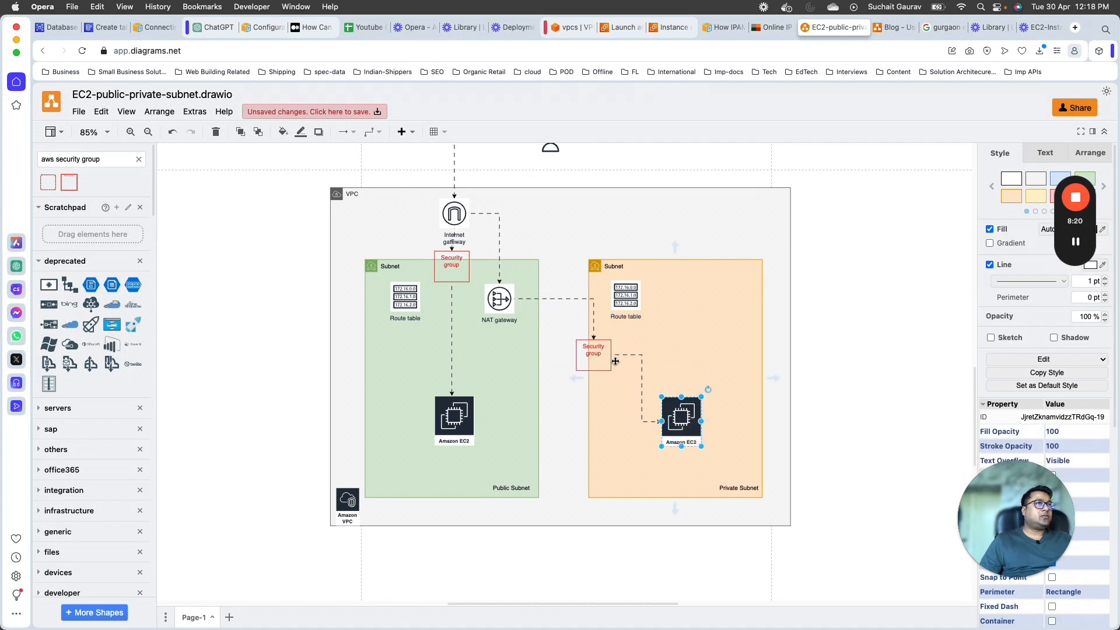
click(597, 356)
click(683, 422)
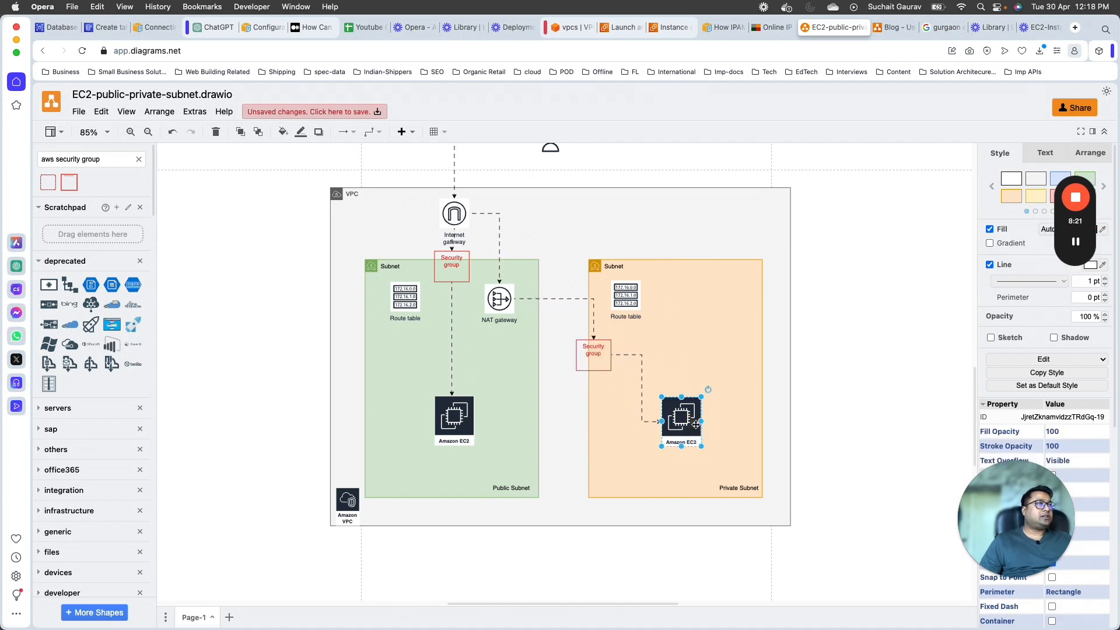
click(604, 359)
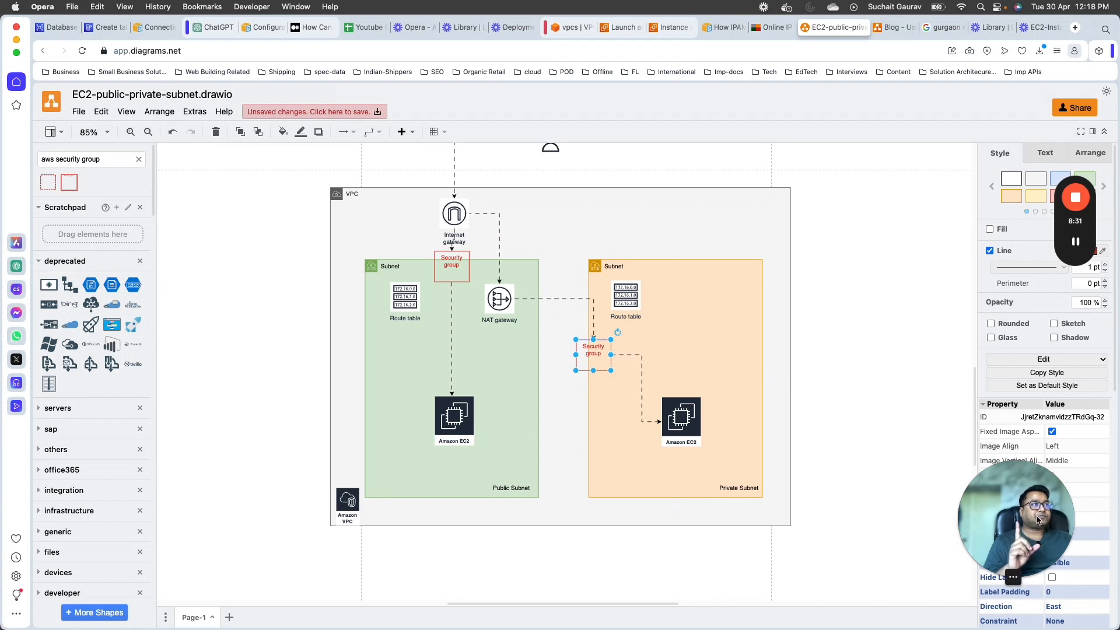
- Move both security group boxes next to their subnets' EC2 instances and reroute the NAT gateway connector below the private route table
drag(1025, 516, 142, 500)
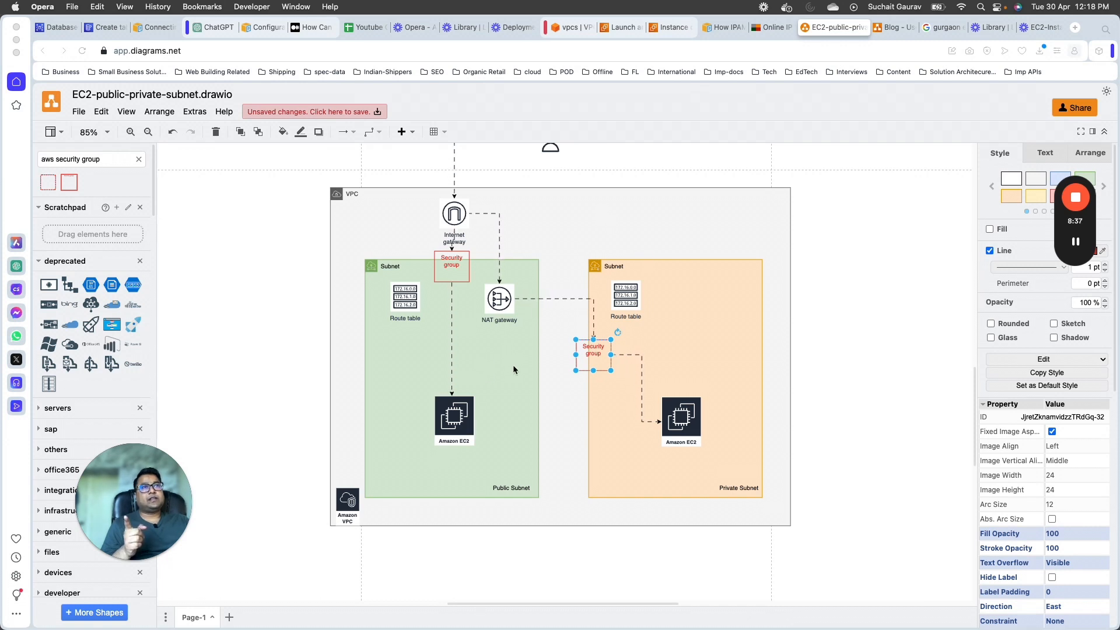
click(458, 416)
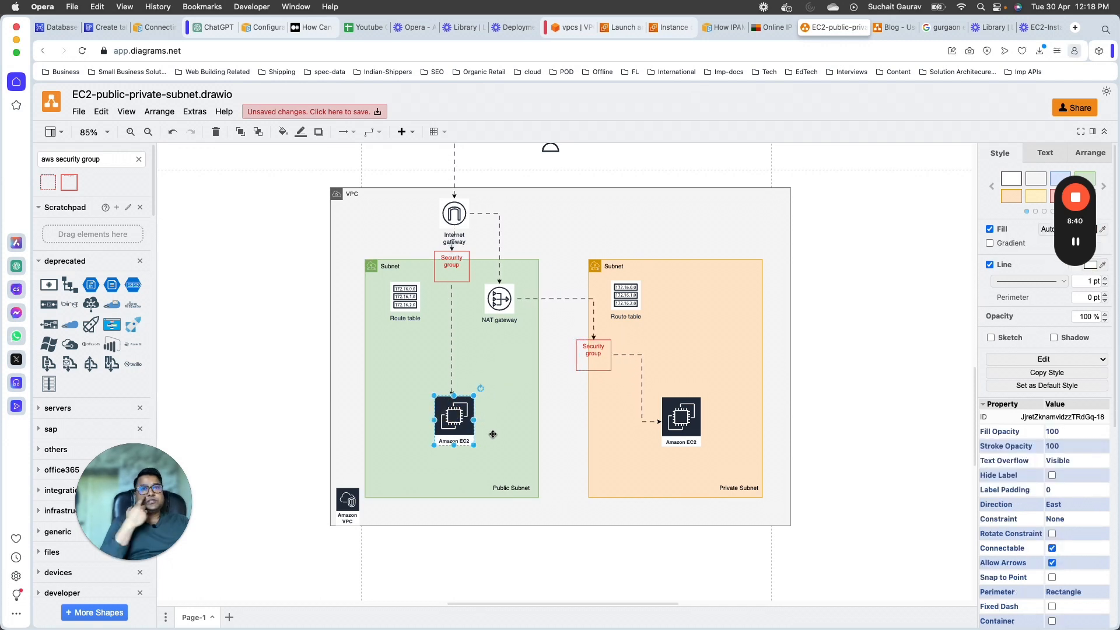
click(452, 267)
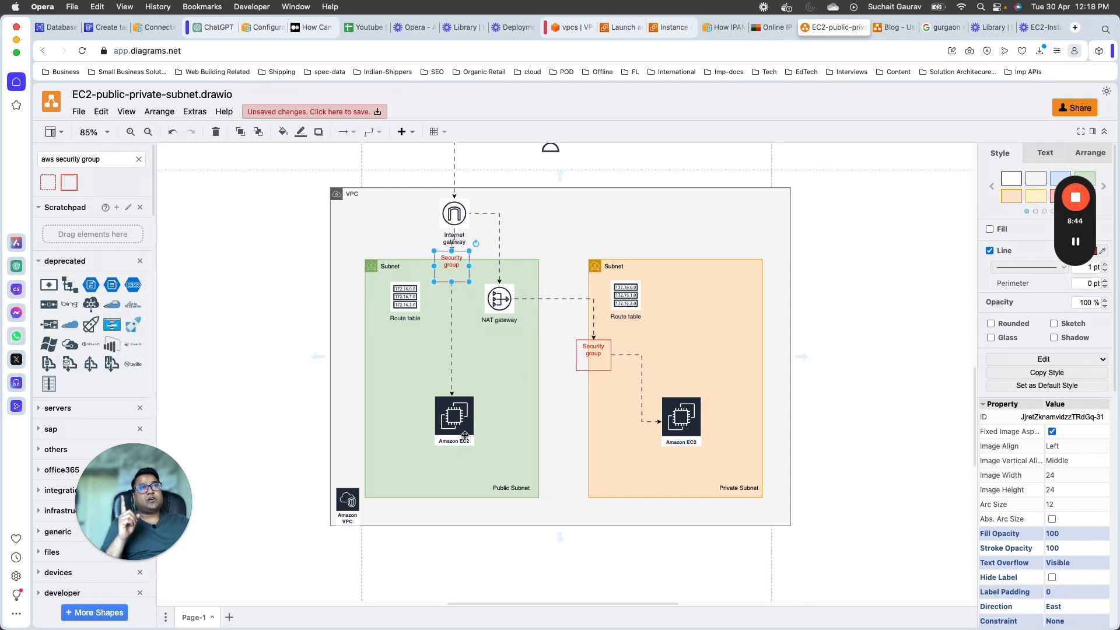
drag(452, 274, 457, 380)
drag(590, 366, 614, 399)
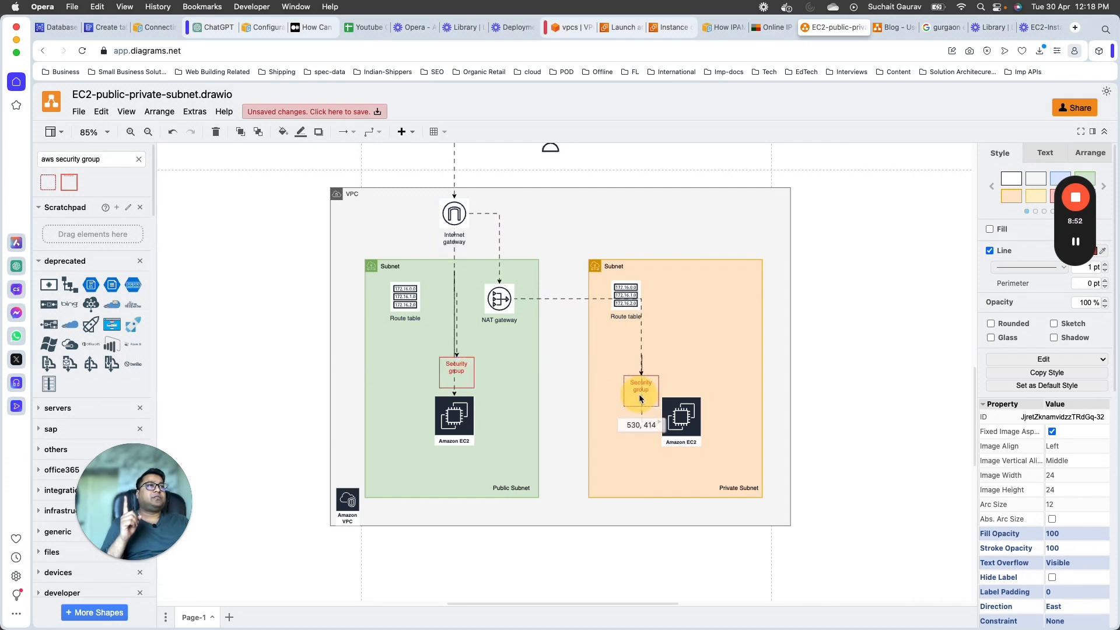
click(575, 299)
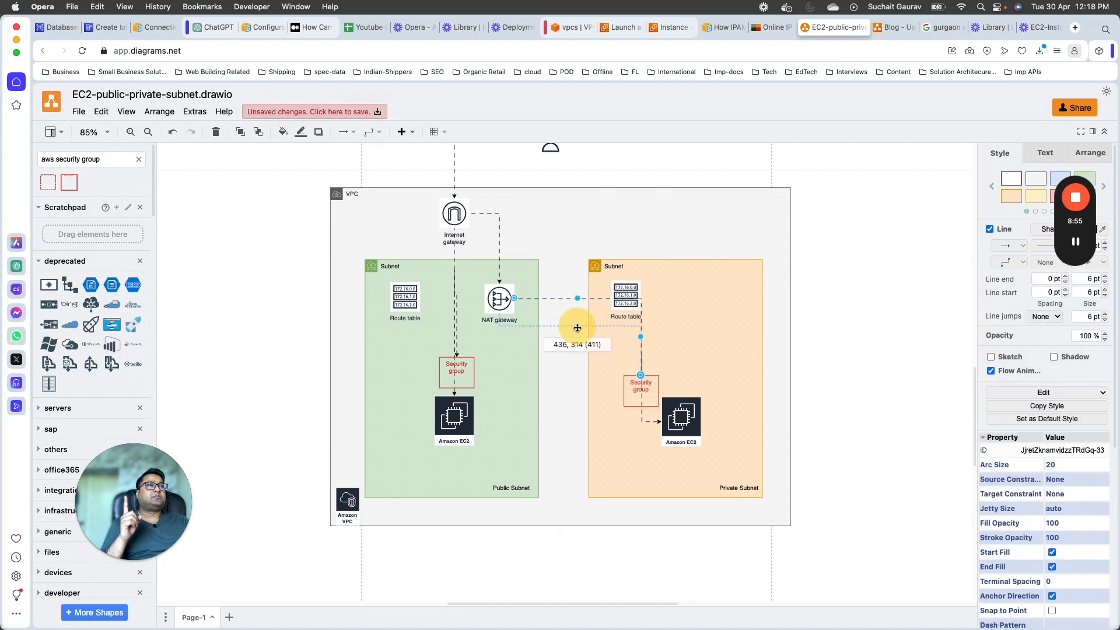
- Try to attach the private EC2 instance's connector to the lower edge of its security group box
click(646, 419)
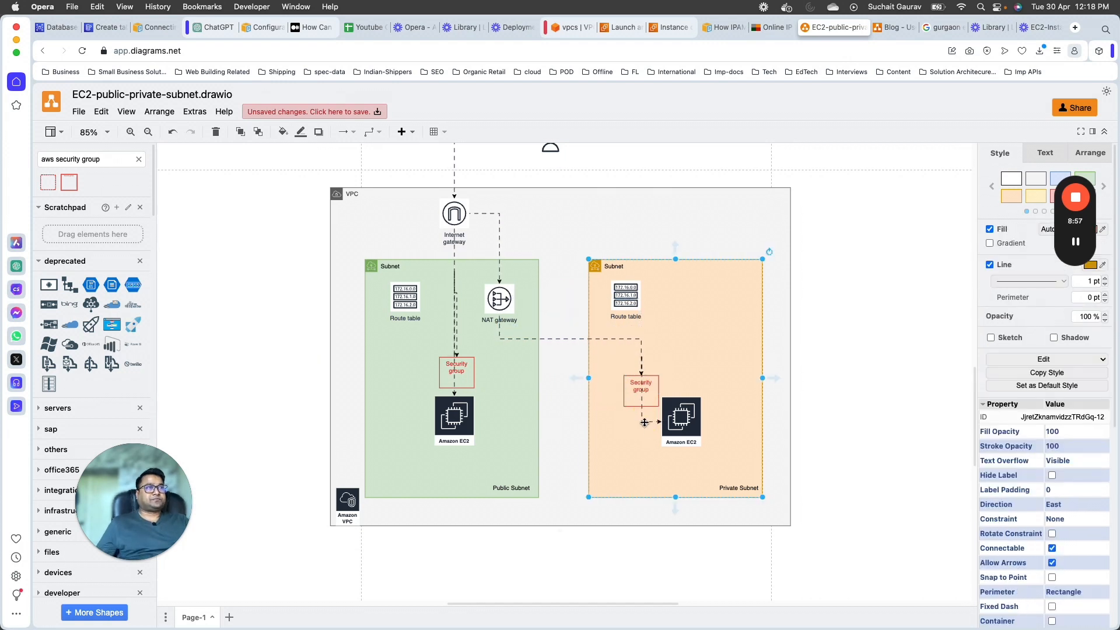
click(641, 414)
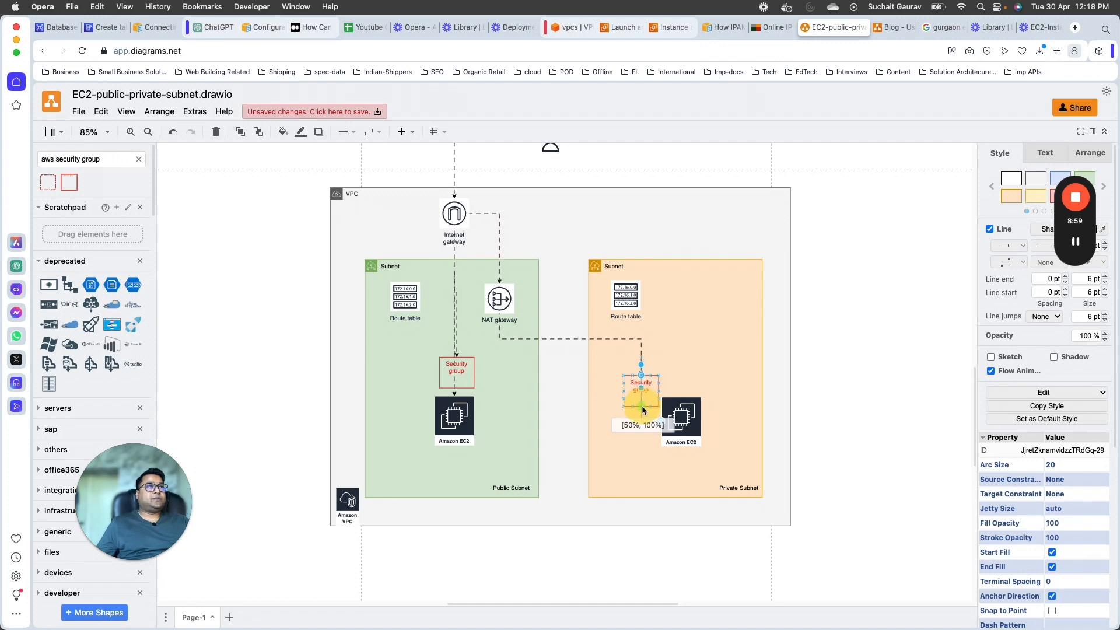
drag(642, 410, 642, 421)
click(628, 441)
click(643, 405)
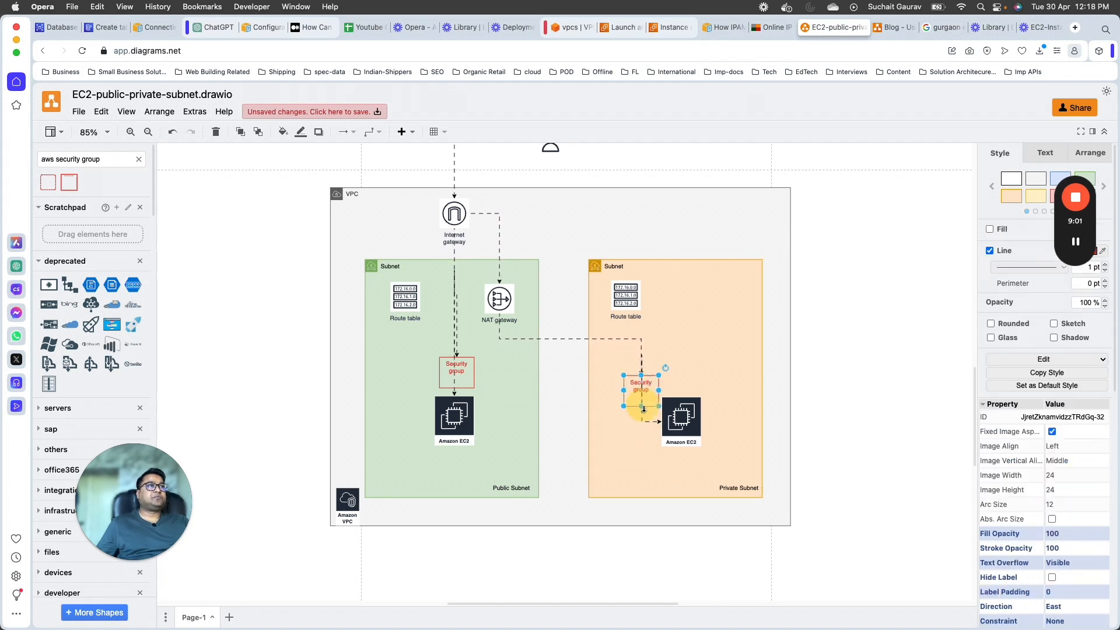
click(636, 443)
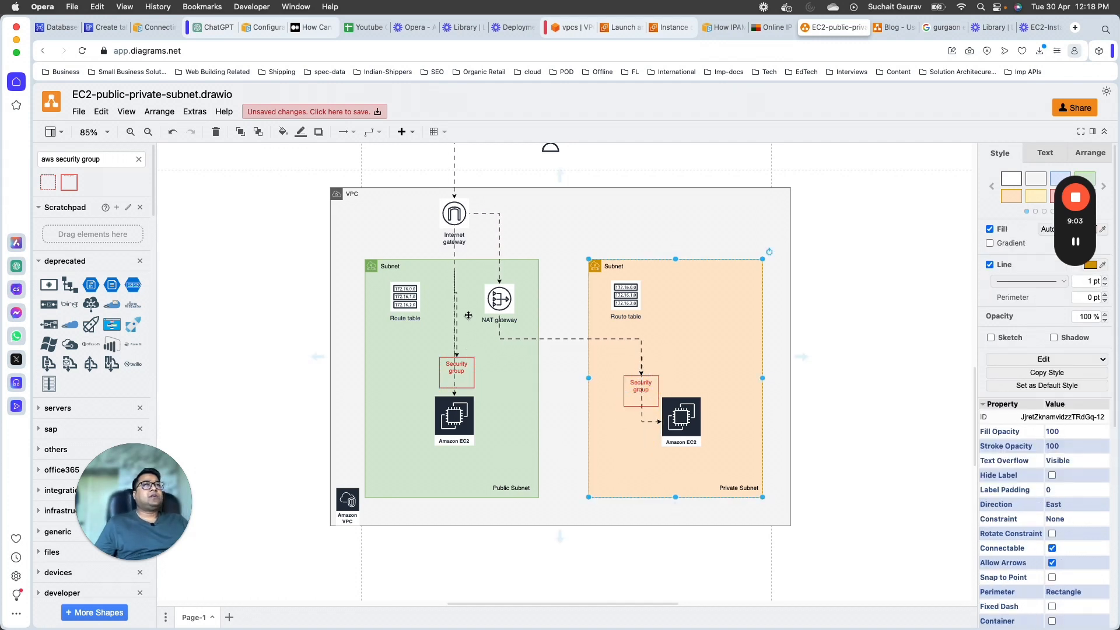
- Trace the diagram's path between the private security group, private EC2 instance, NAT gateway and public subnet
click(646, 385)
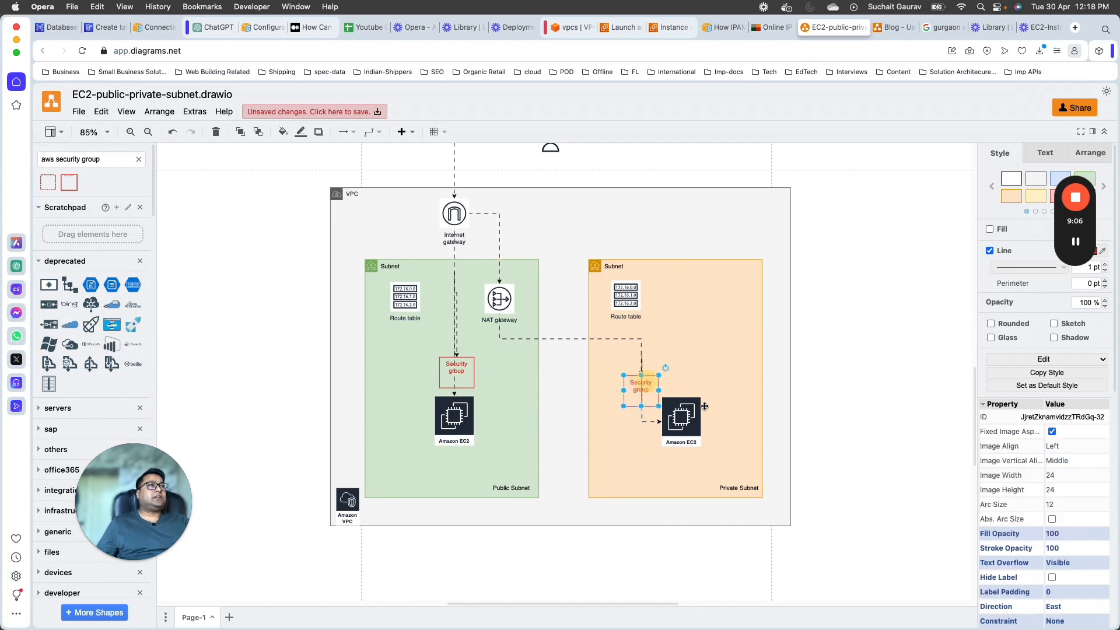
click(683, 409)
click(664, 324)
click(498, 301)
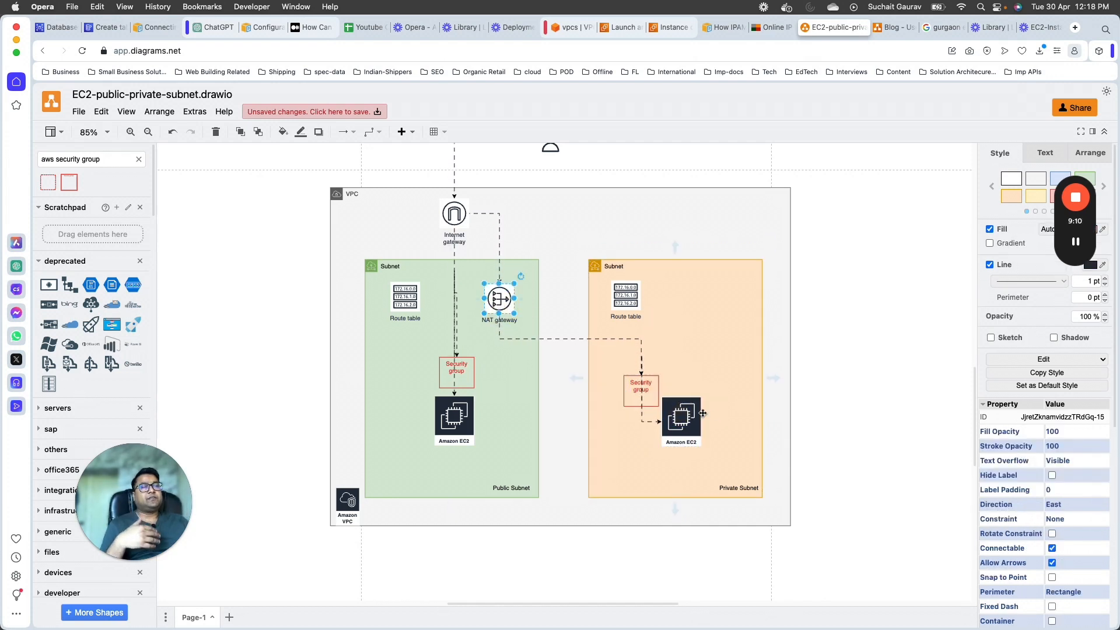
click(680, 410)
click(534, 417)
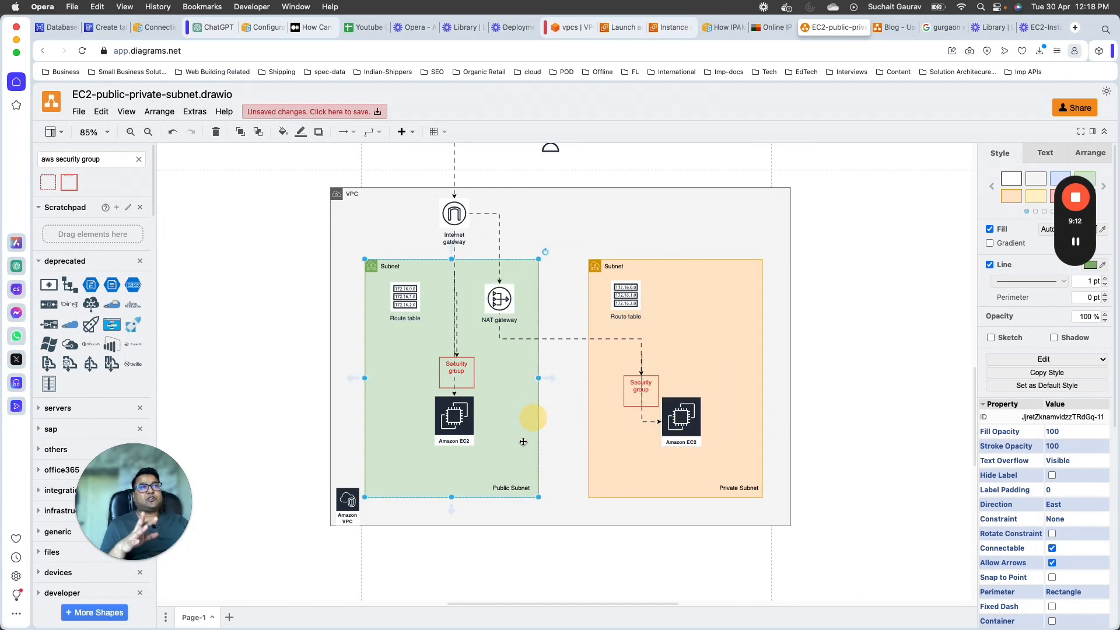
- Switch to the AWS console, open LearningLecturePrivateInstance's SSH client connection instructions and copy the example SSH command
click(463, 415)
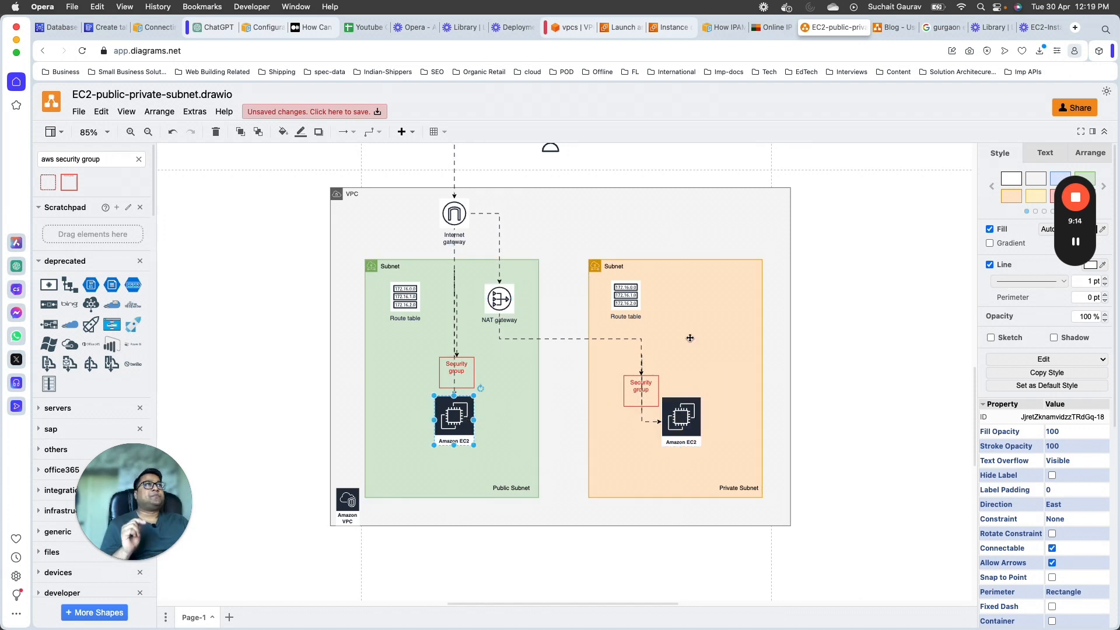
click(680, 33)
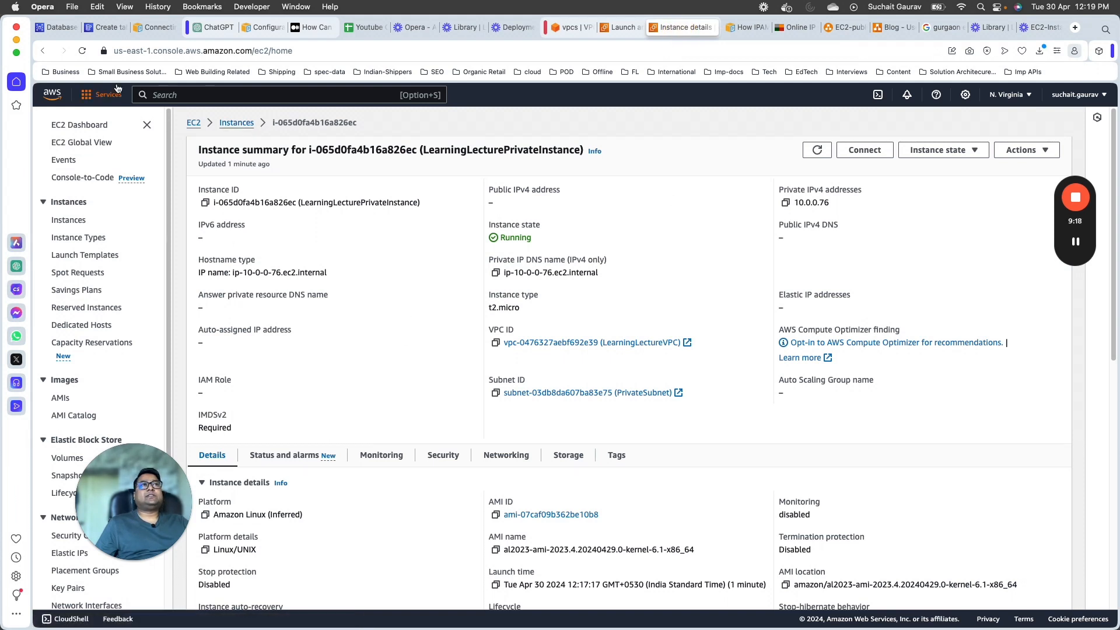
click(81, 52)
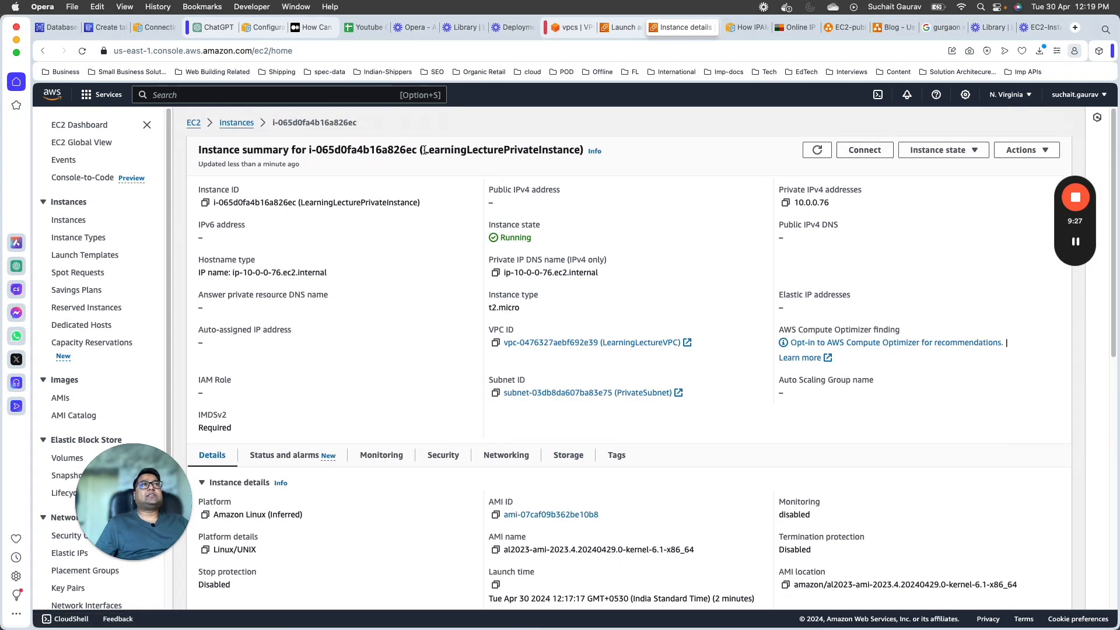
drag(424, 150, 578, 150)
click(852, 152)
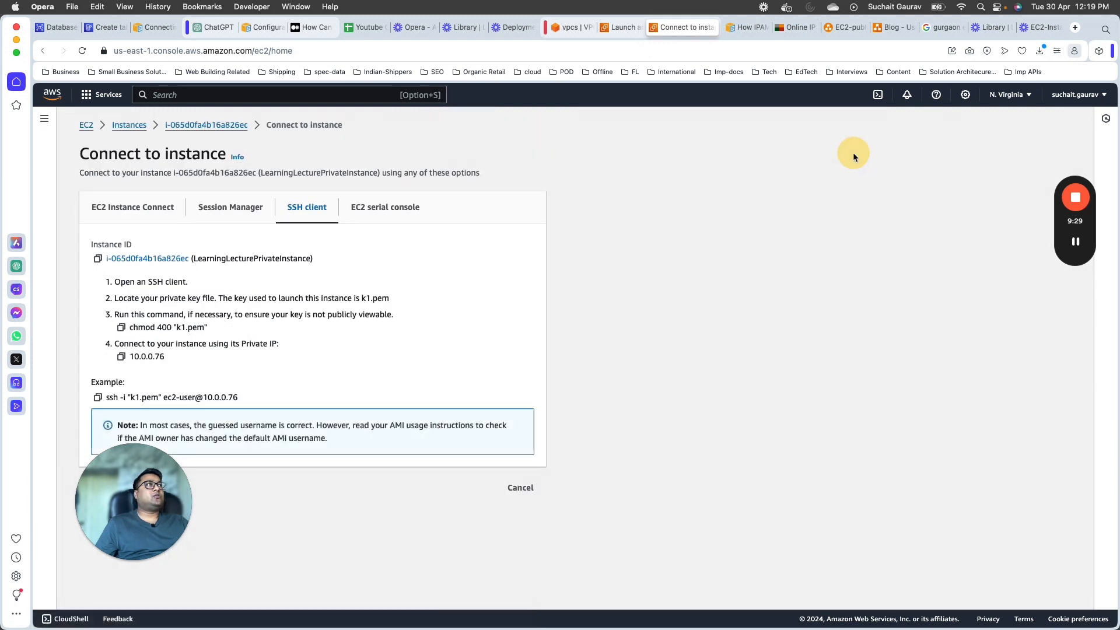
drag(135, 497, 947, 514)
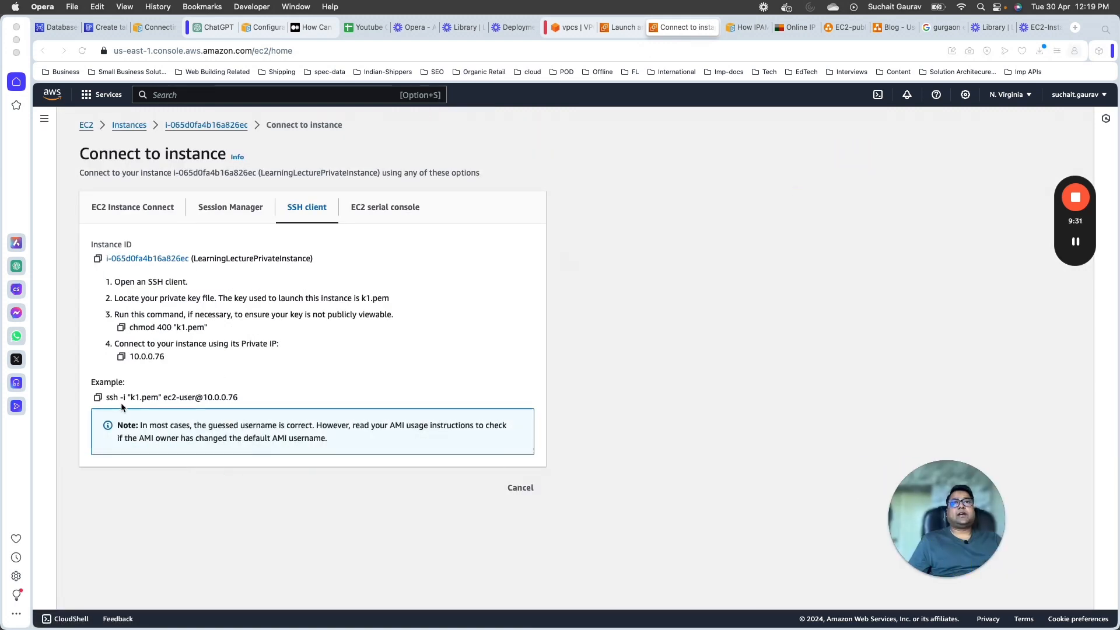
click(98, 397)
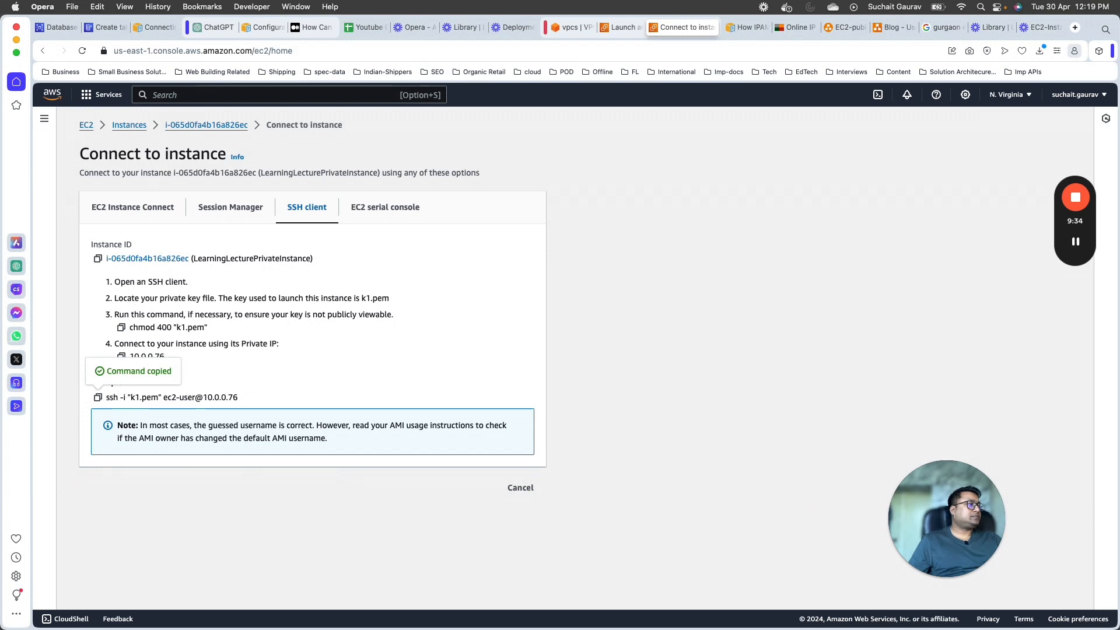
key(super+Tab)
key(super+v)
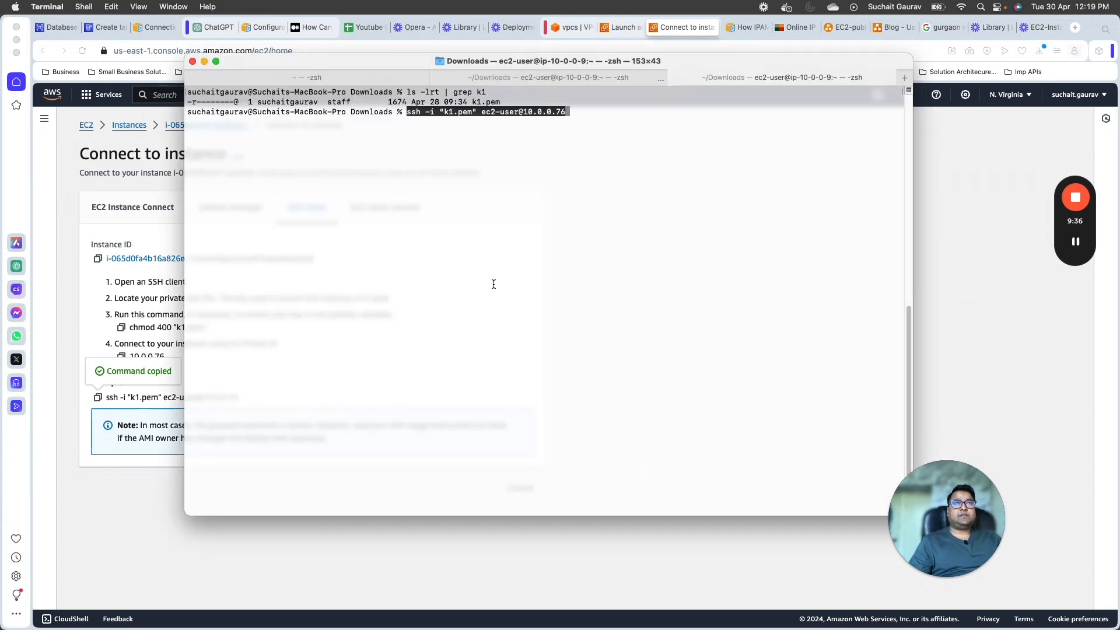
key(Return)
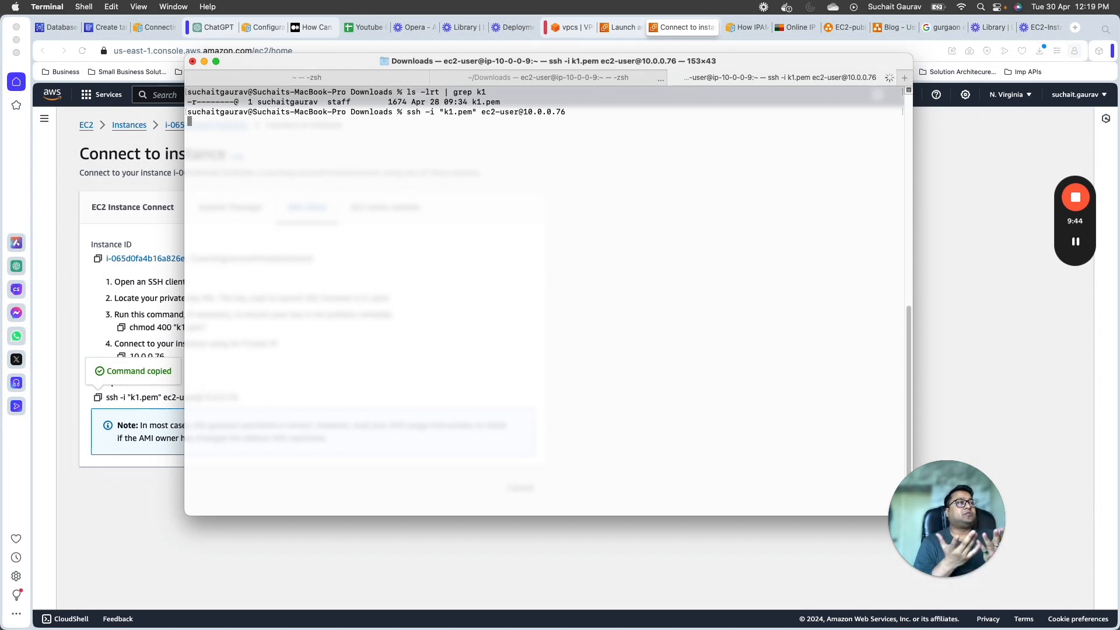
key(ctrl+c)
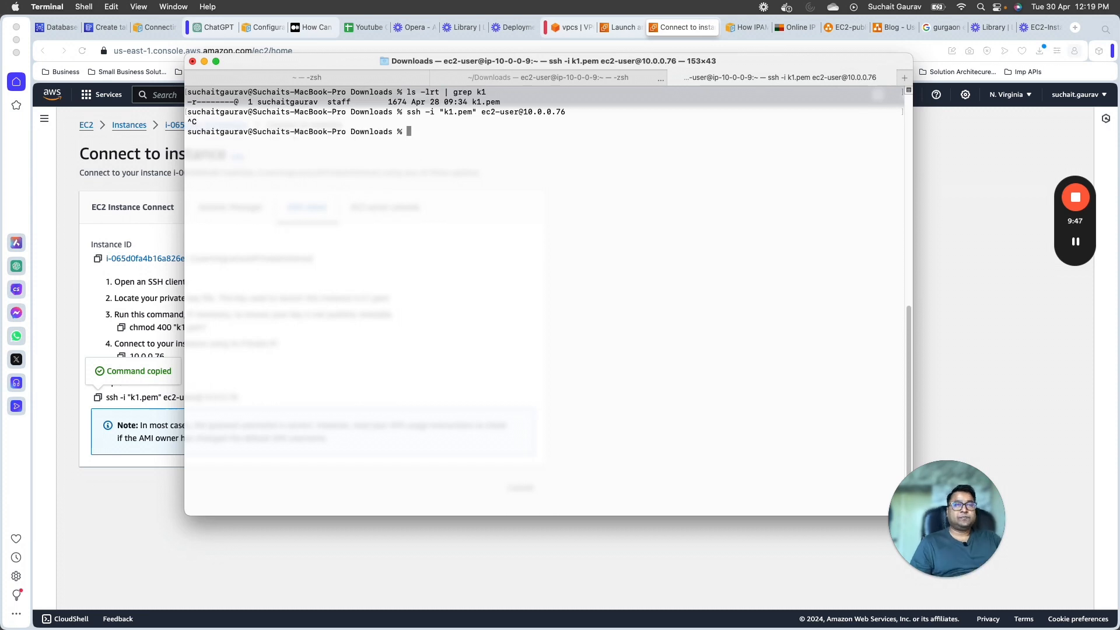
- Return to the diagrams.net diagram and examine the access path through the internet gateway and public EC2 instance to the private EC2 instance
click(843, 27)
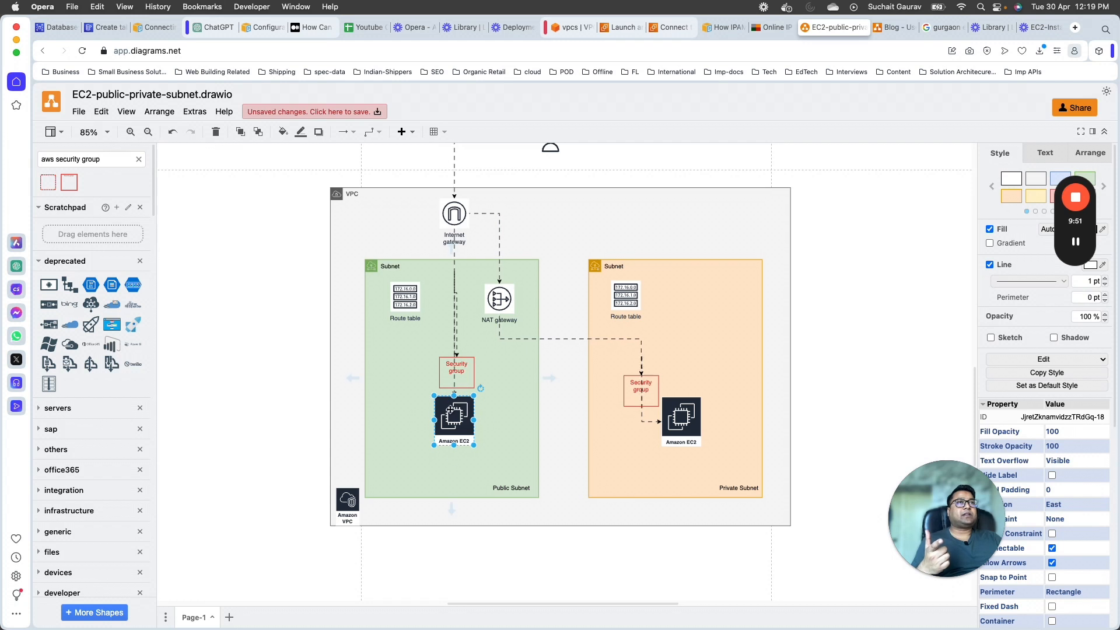
click(455, 423)
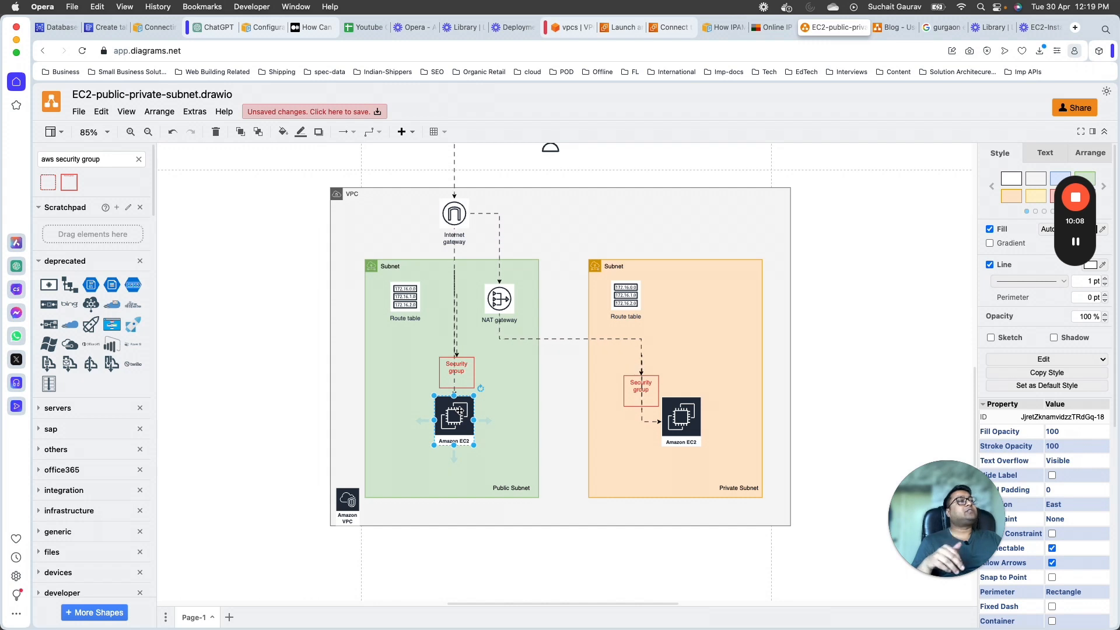
click(656, 450)
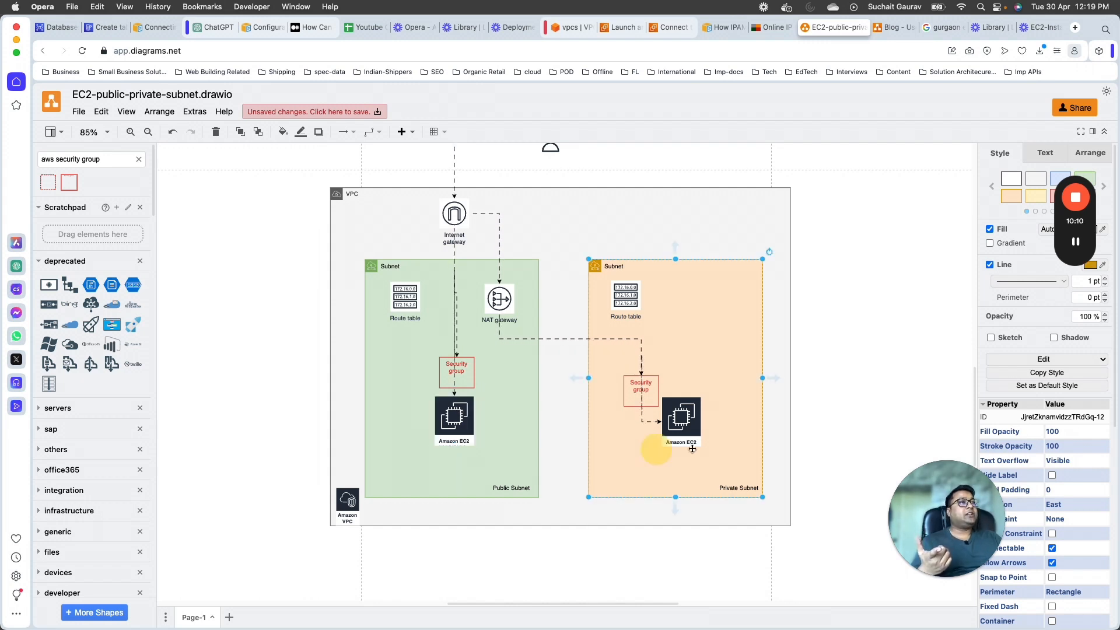
click(672, 419)
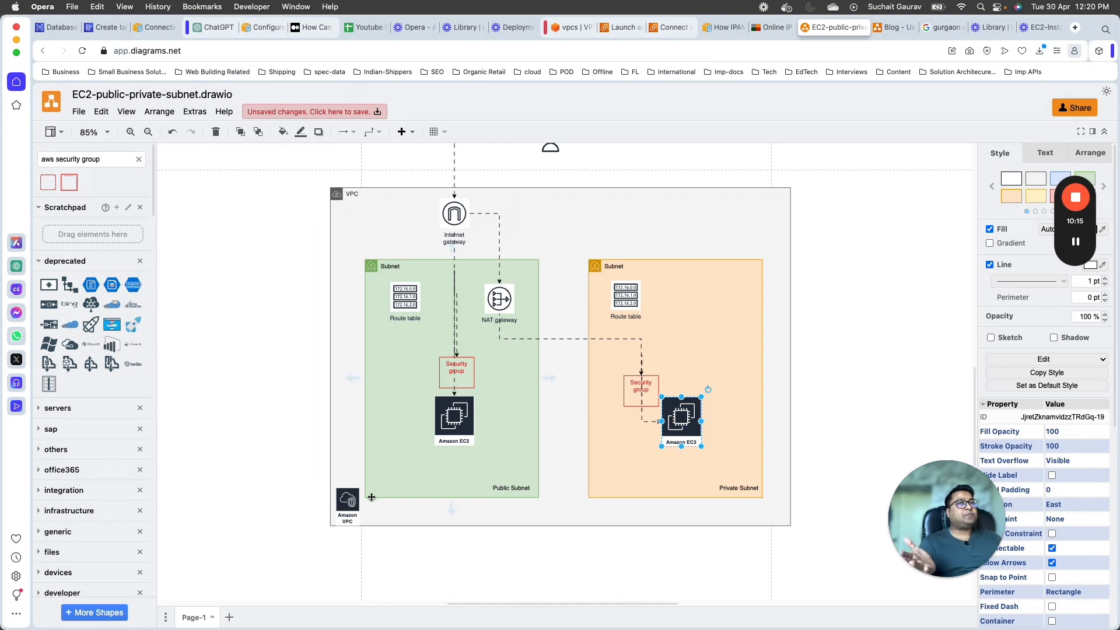
click(348, 500)
click(470, 417)
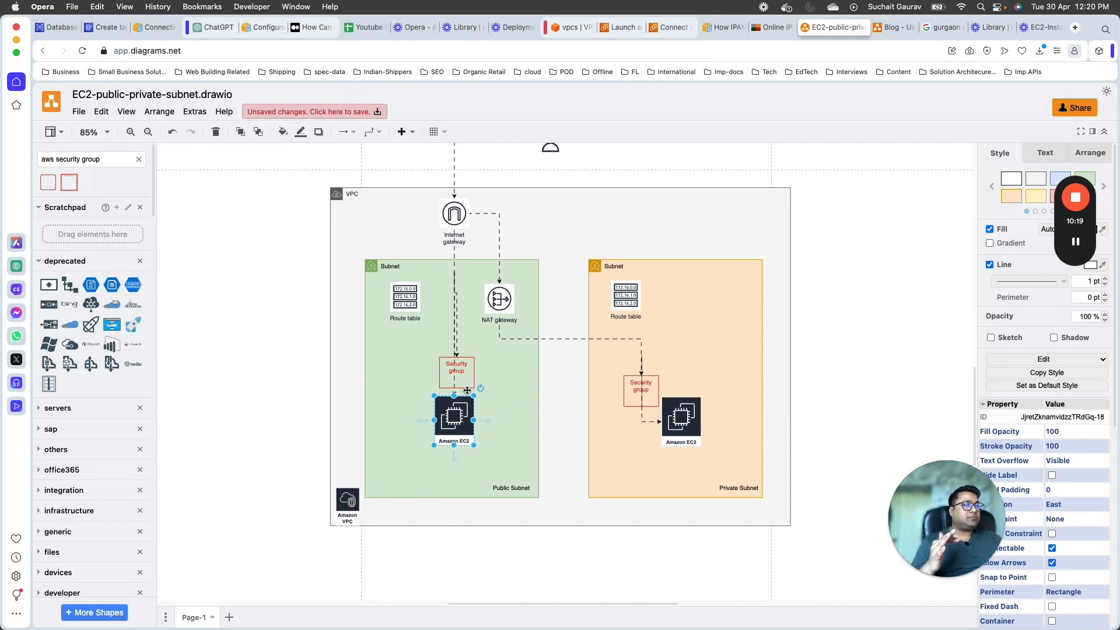
drag(946, 518, 406, 505)
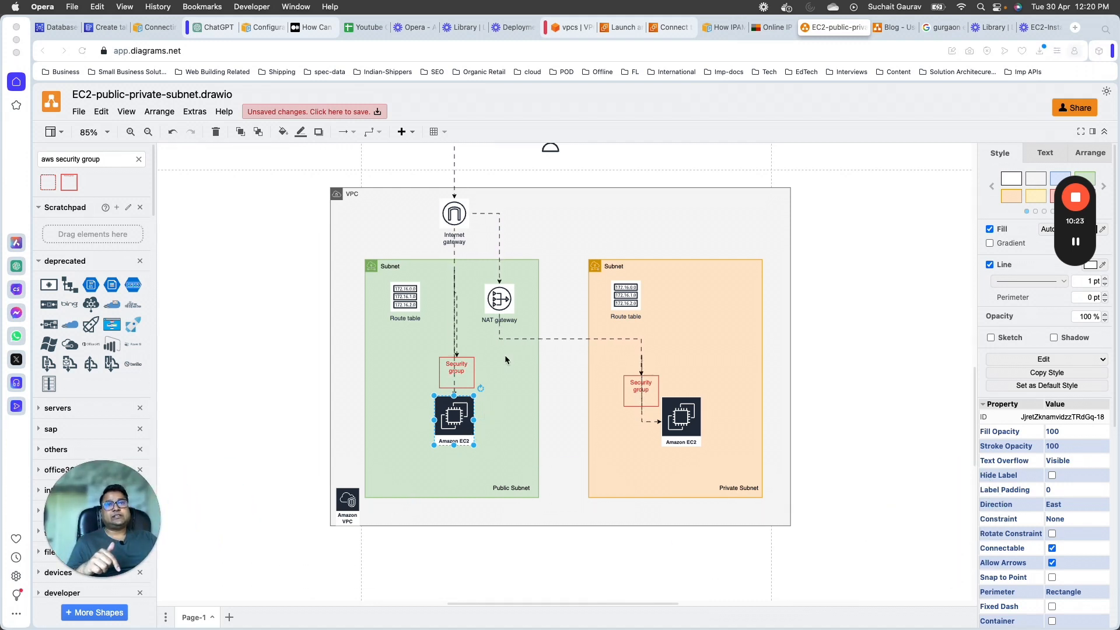
click(687, 417)
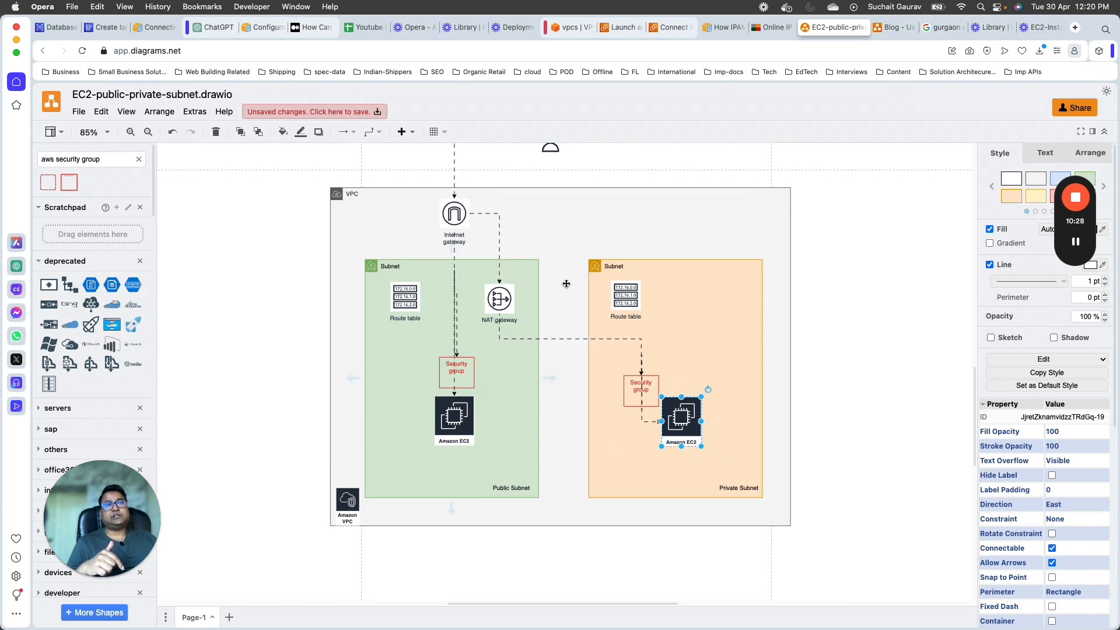
click(459, 328)
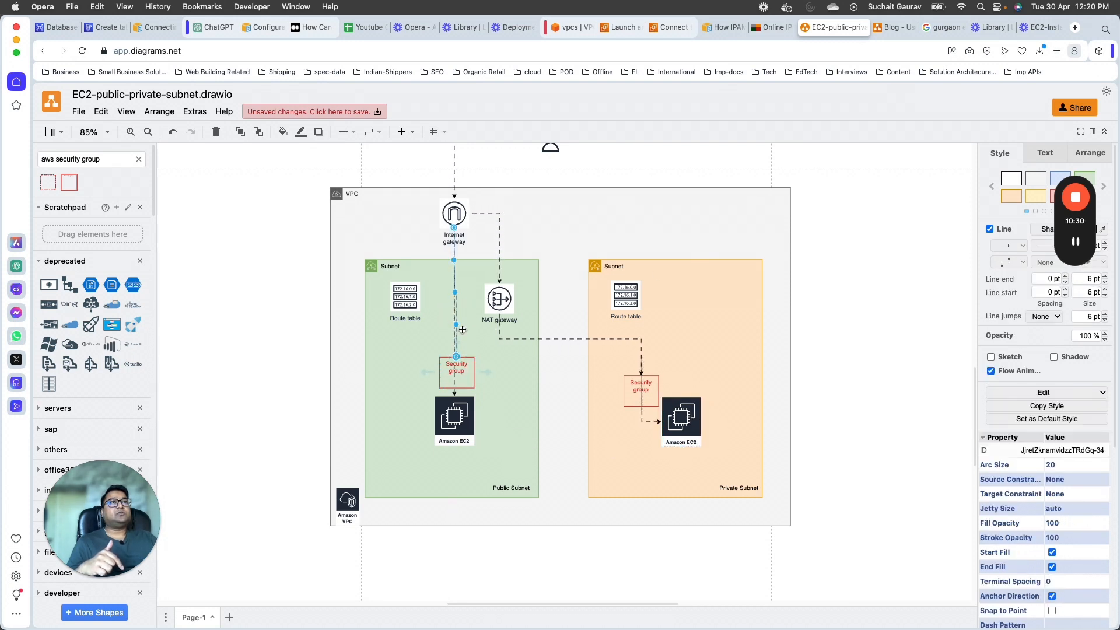
click(454, 415)
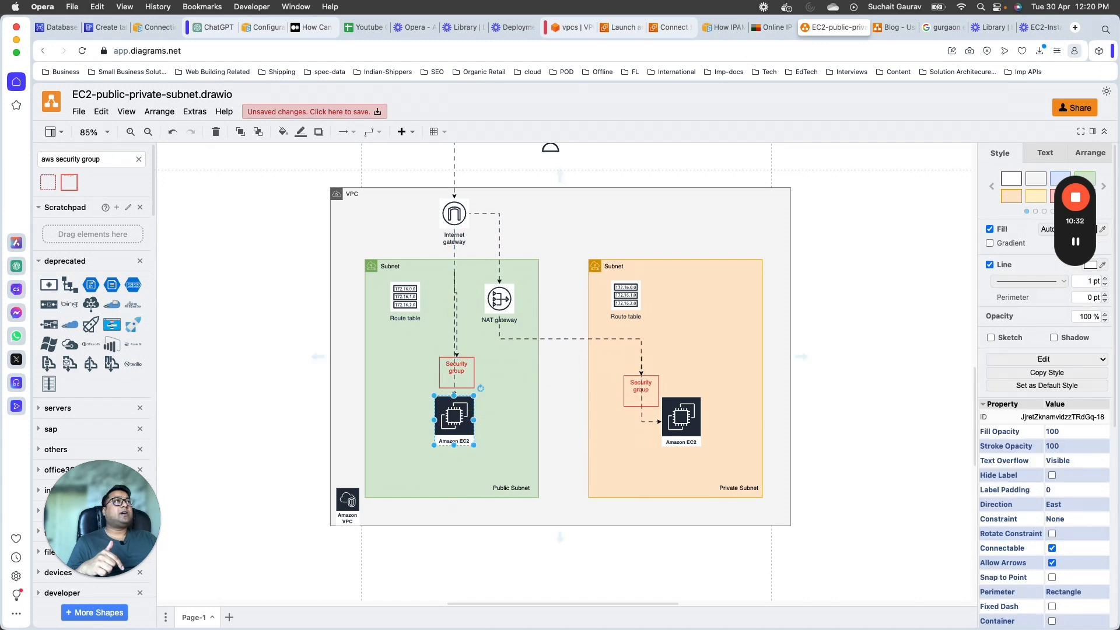
key(super+Tab)
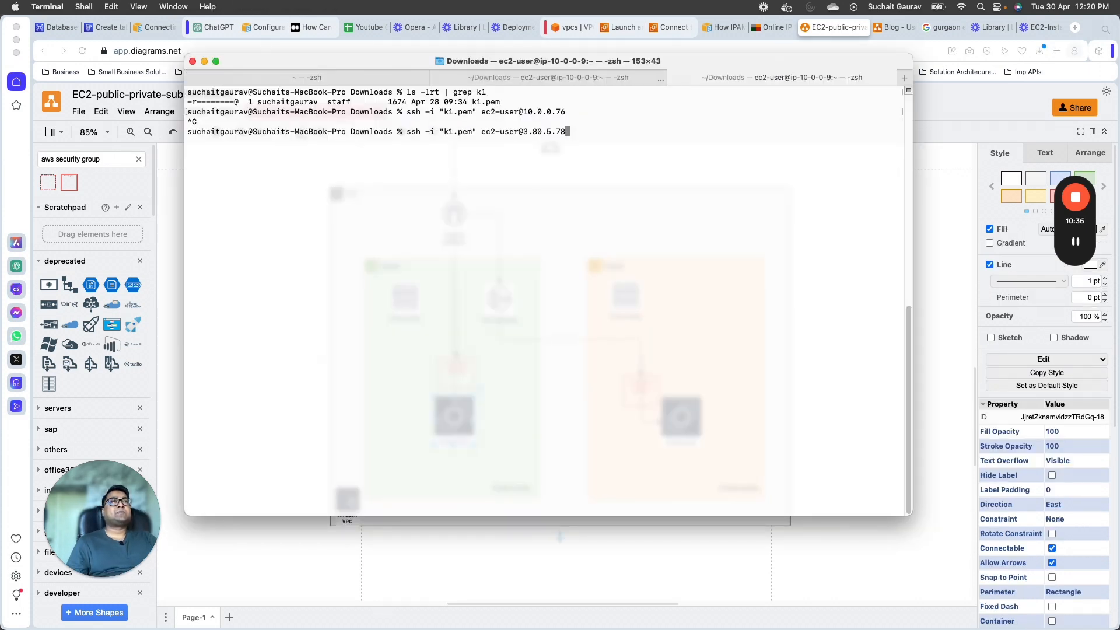
double_click(557, 131)
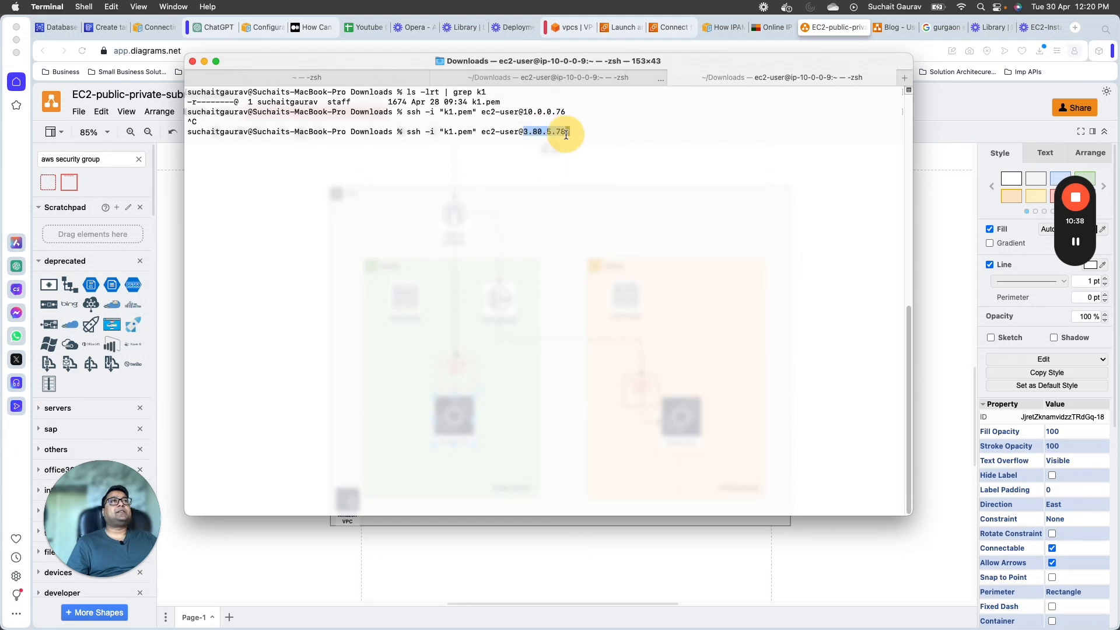
key(super+Tab)
click(457, 427)
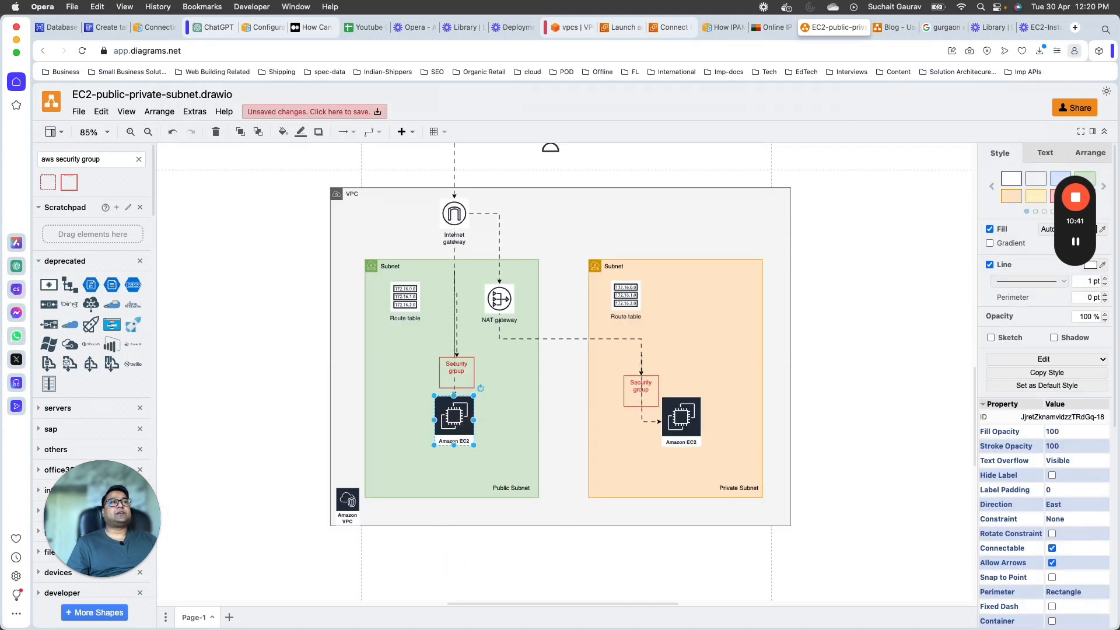
key(super+Tab)
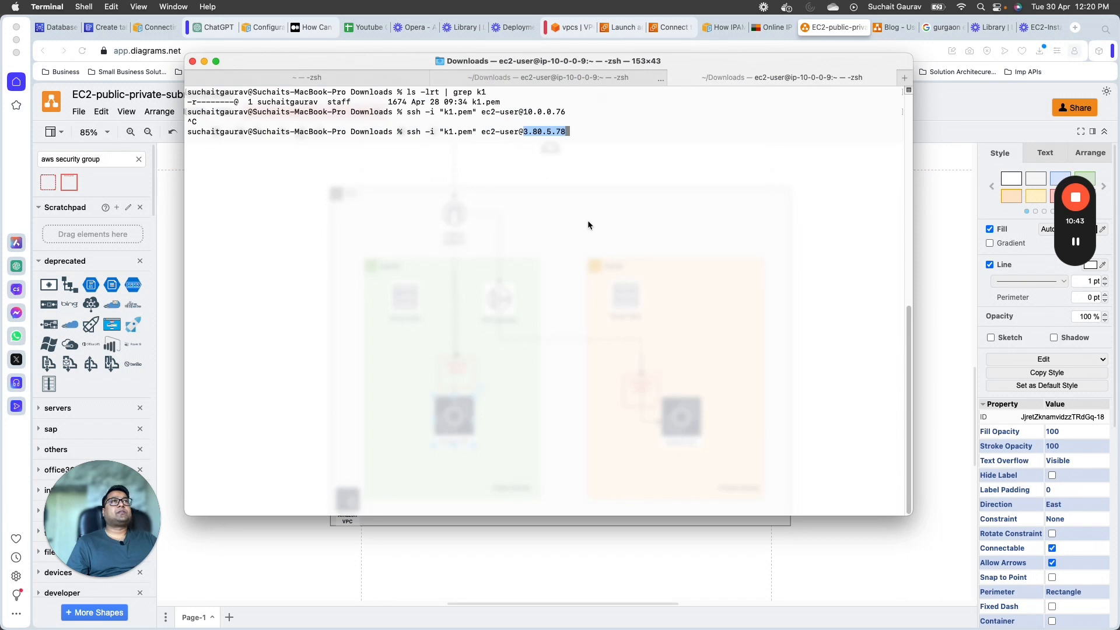
- In the AWS console, open the instances list in a new tab with a wider Name column and view the LearningLectureVPC-Public instance's summary
click(940, 396)
click(680, 27)
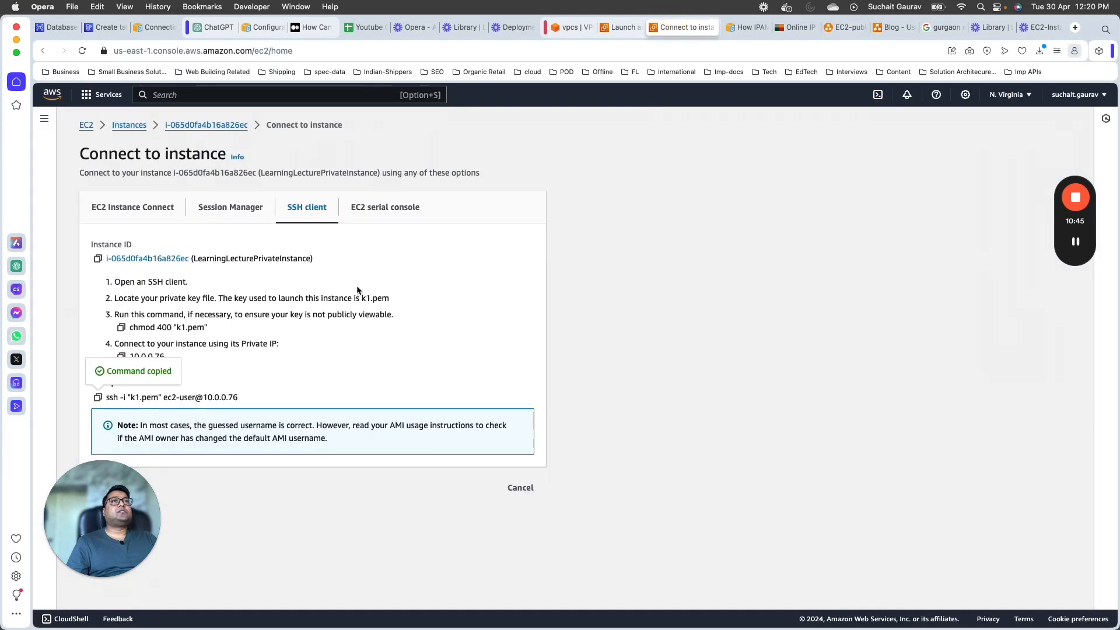
right_click(131, 126)
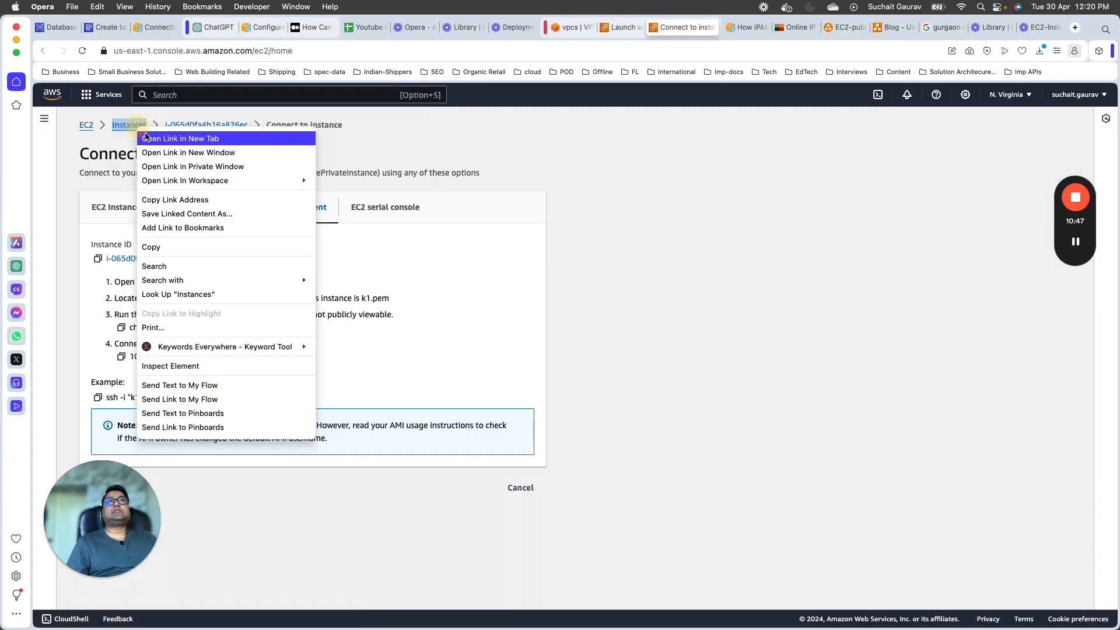
click(158, 137)
click(716, 27)
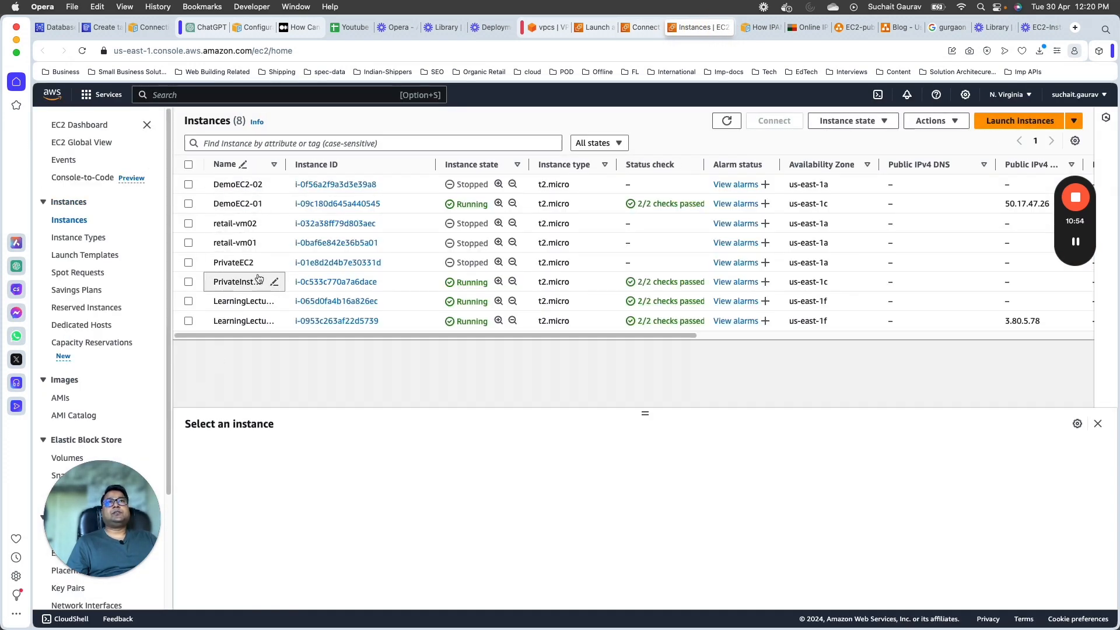
drag(286, 164, 360, 163)
click(385, 321)
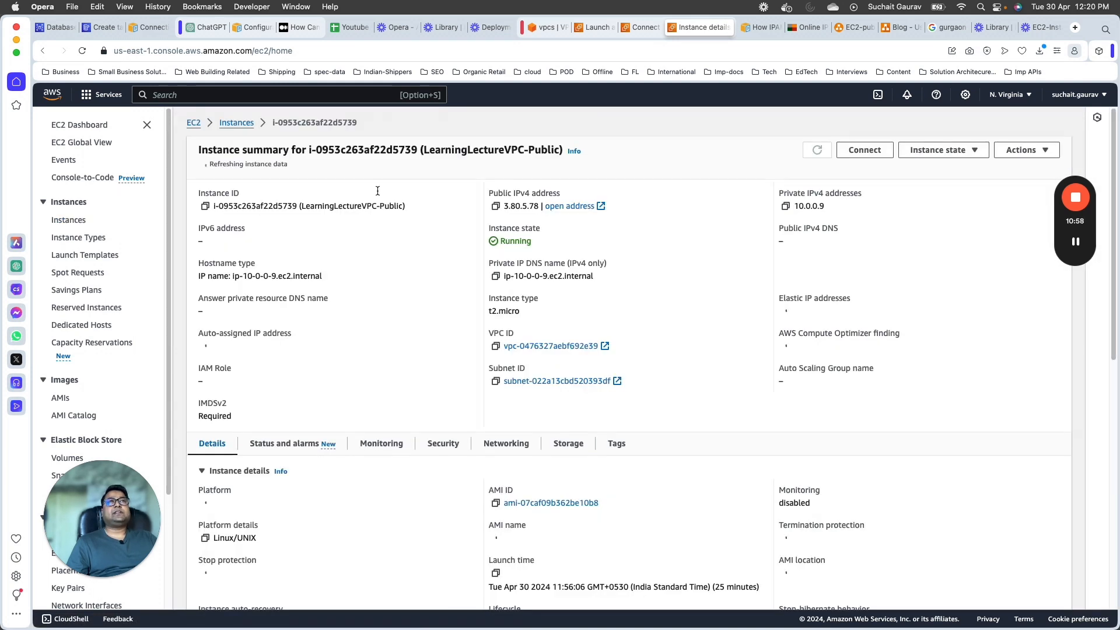
- View the public instance's SSH client connection instructions and compare the example command with the one entered in Terminal
click(865, 150)
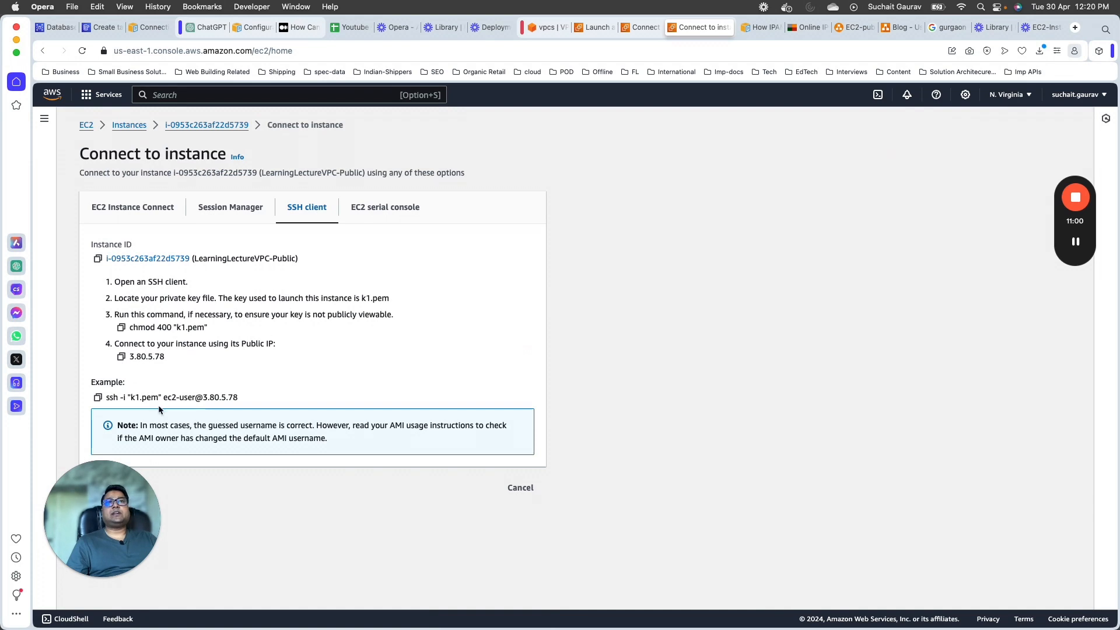
drag(107, 397, 245, 397)
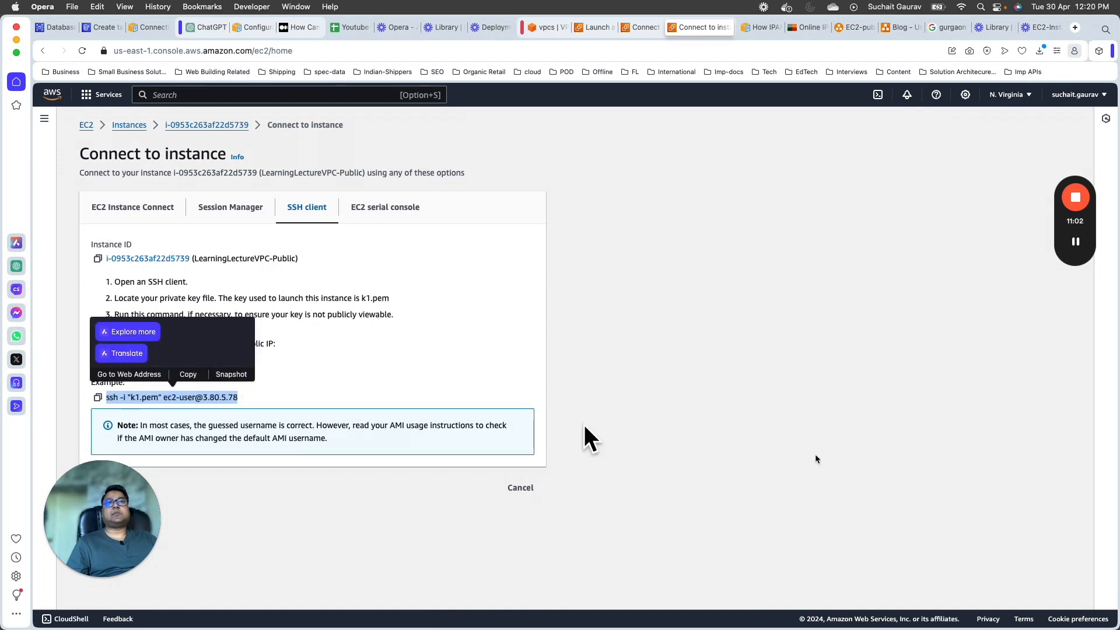
key(super+Tab)
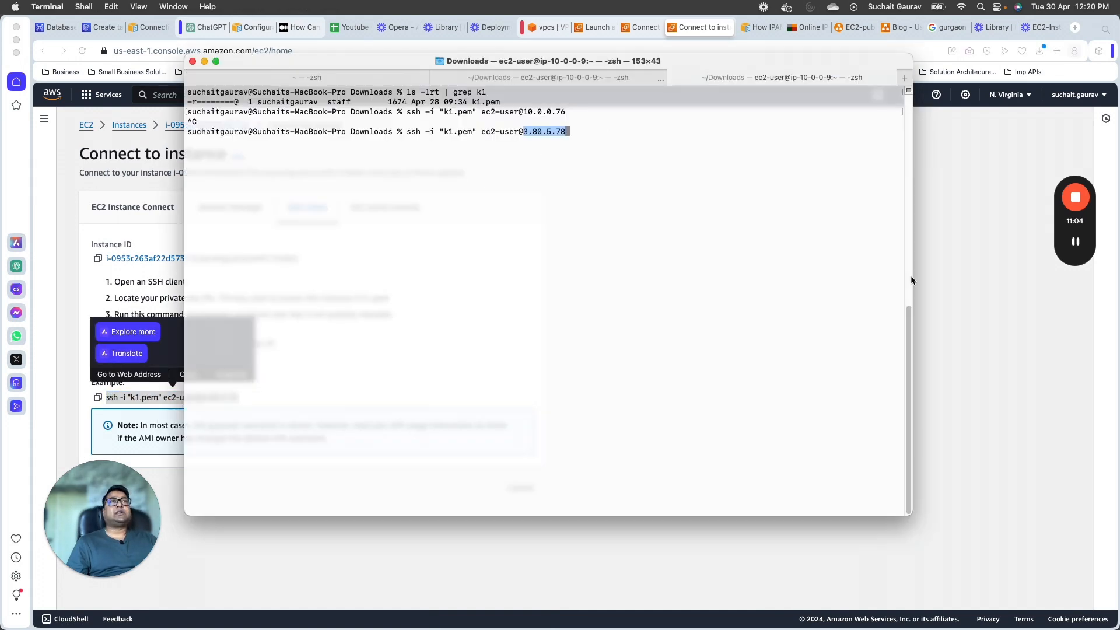
click(1004, 314)
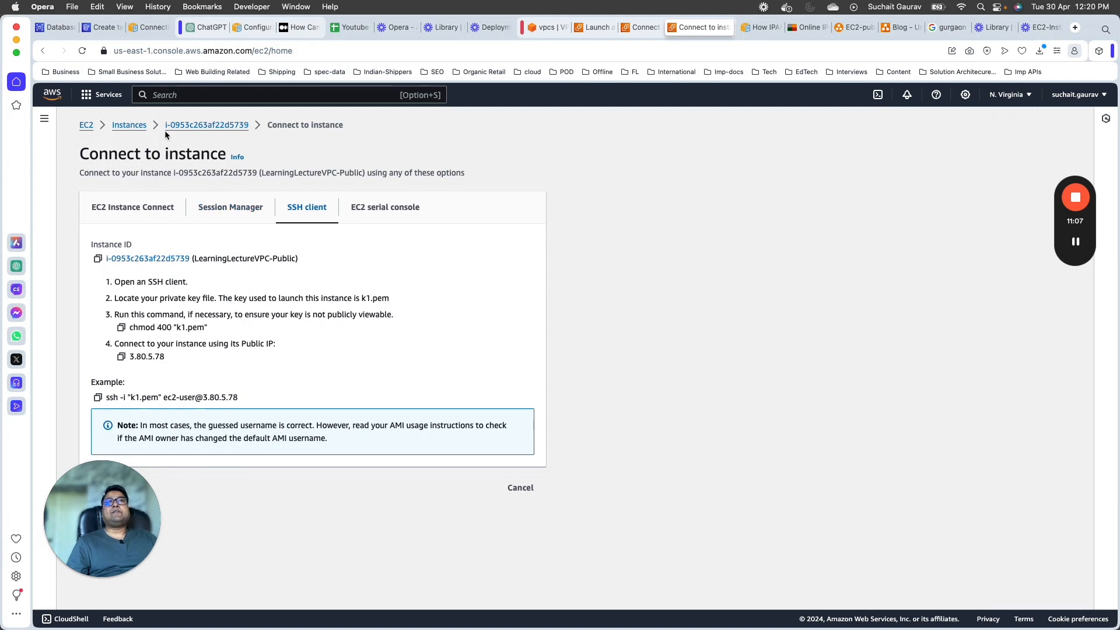
- Return to the public instance's summary and examine its auto-assigned public IP address and Elastic IP addresses fields
click(207, 125)
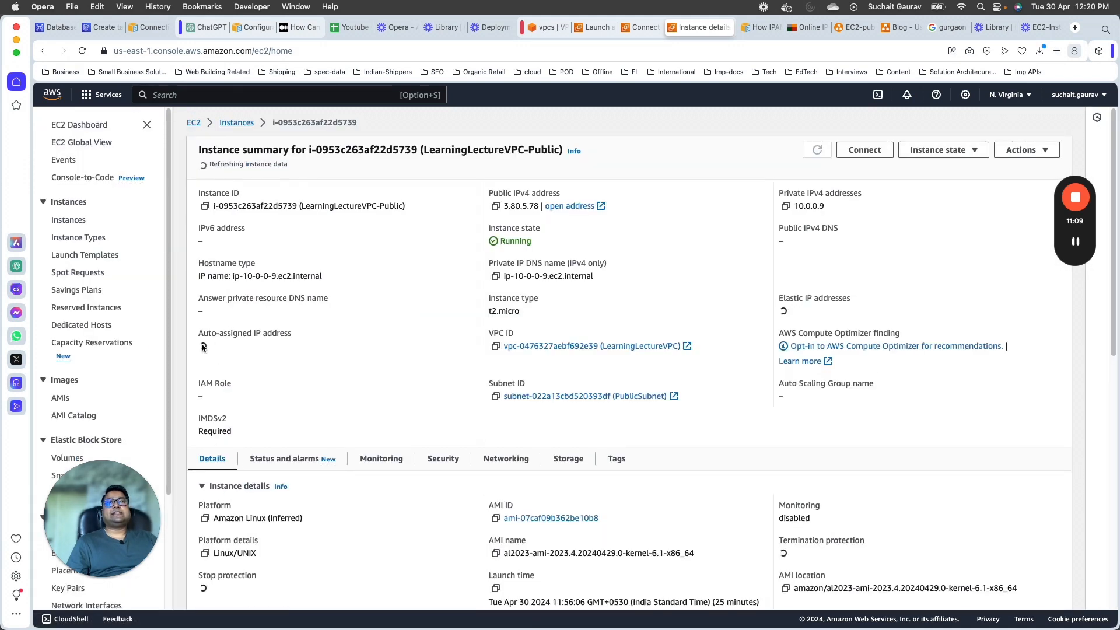
click(204, 343)
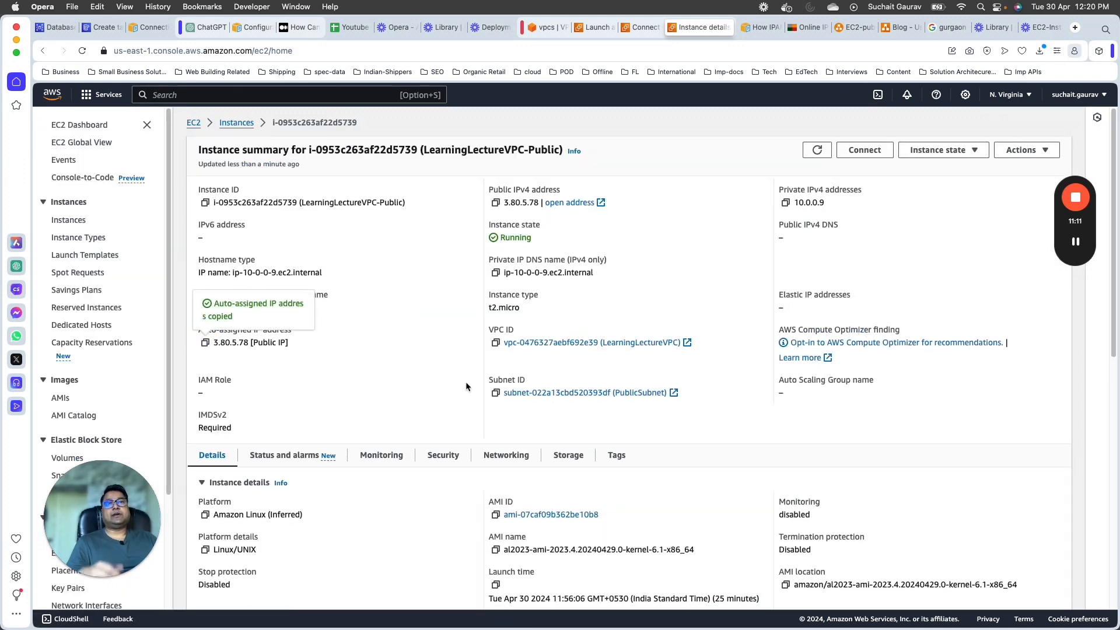
triple_click(267, 343)
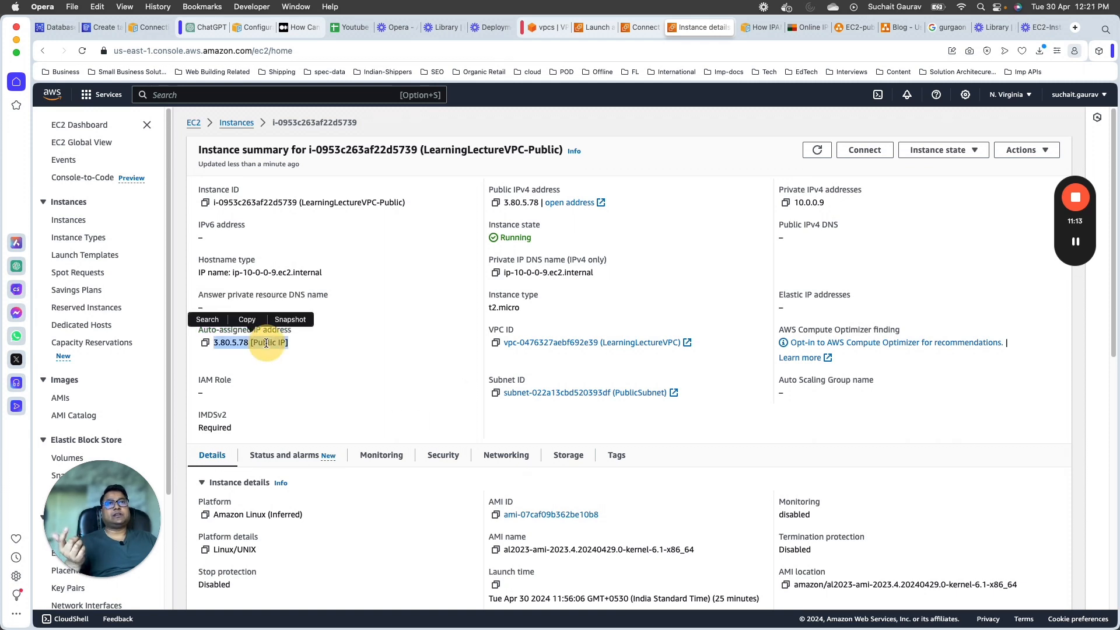
click(264, 343)
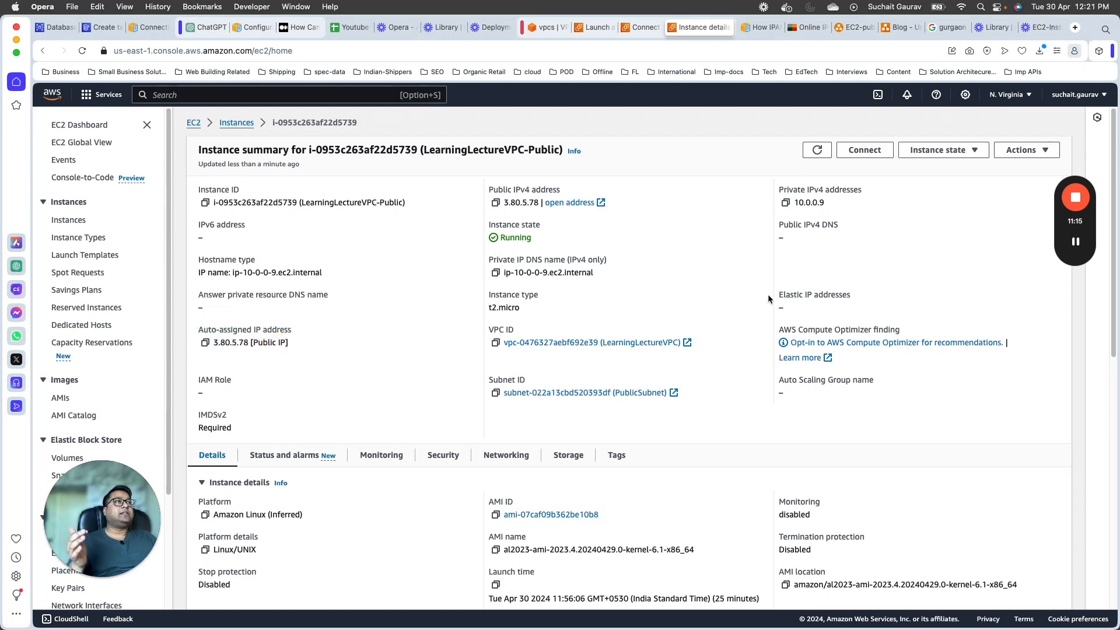
drag(767, 294, 879, 295)
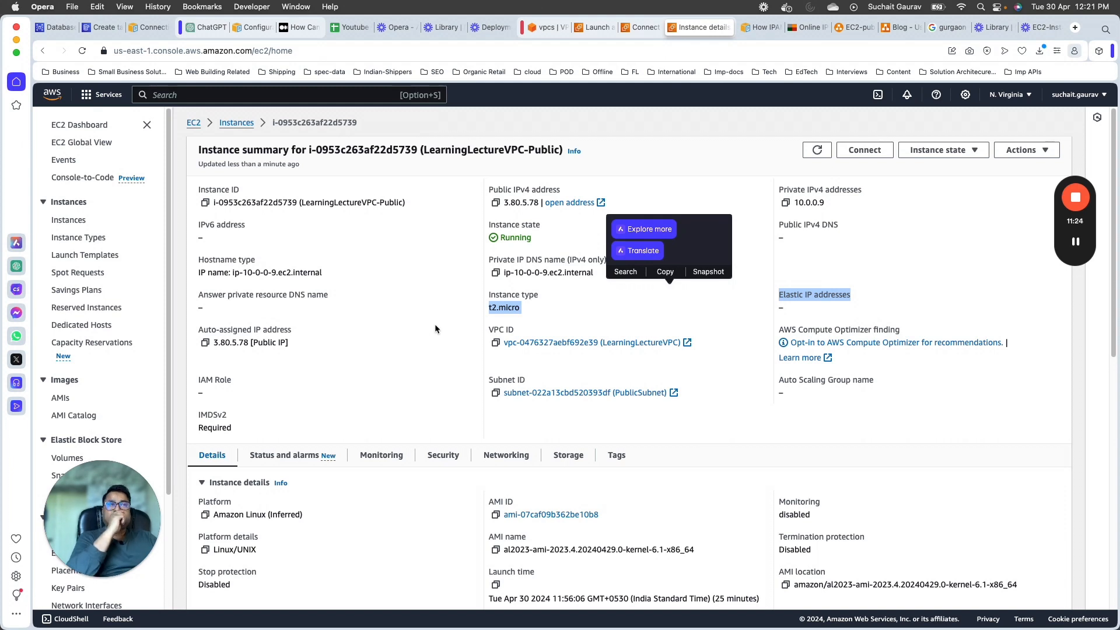
key(super+Tab)
key(Return)
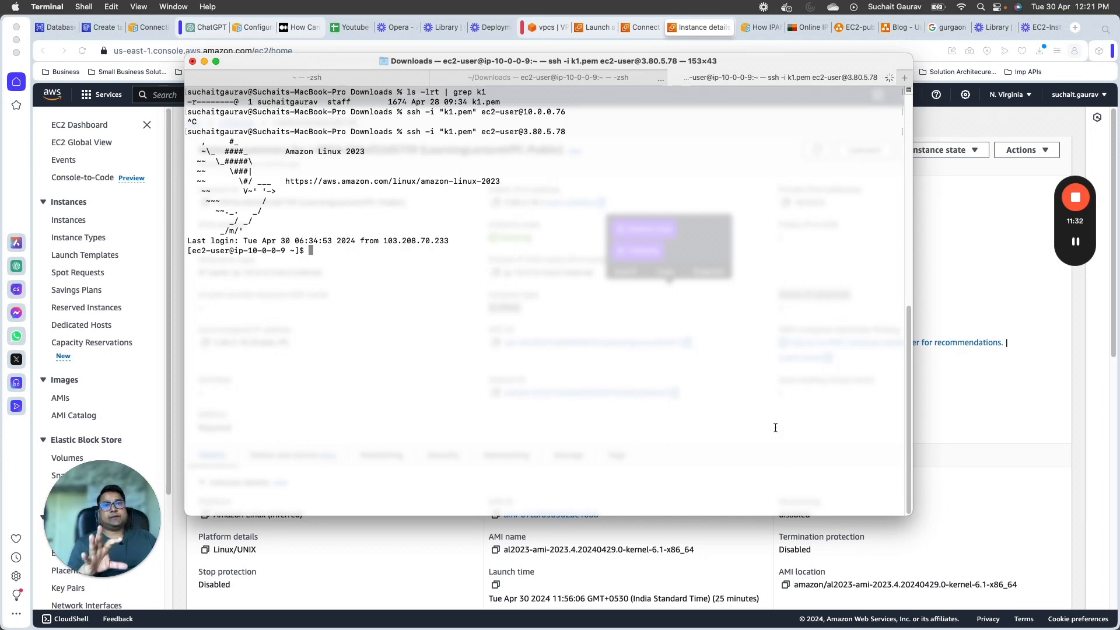
click(848, 28)
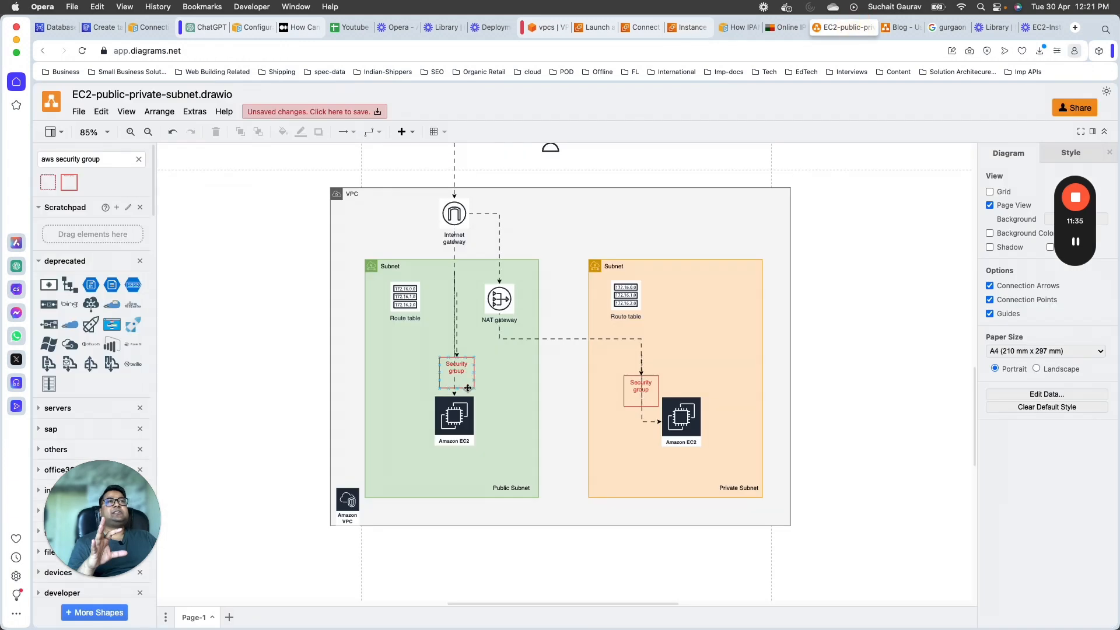
click(462, 422)
key(super+Tab)
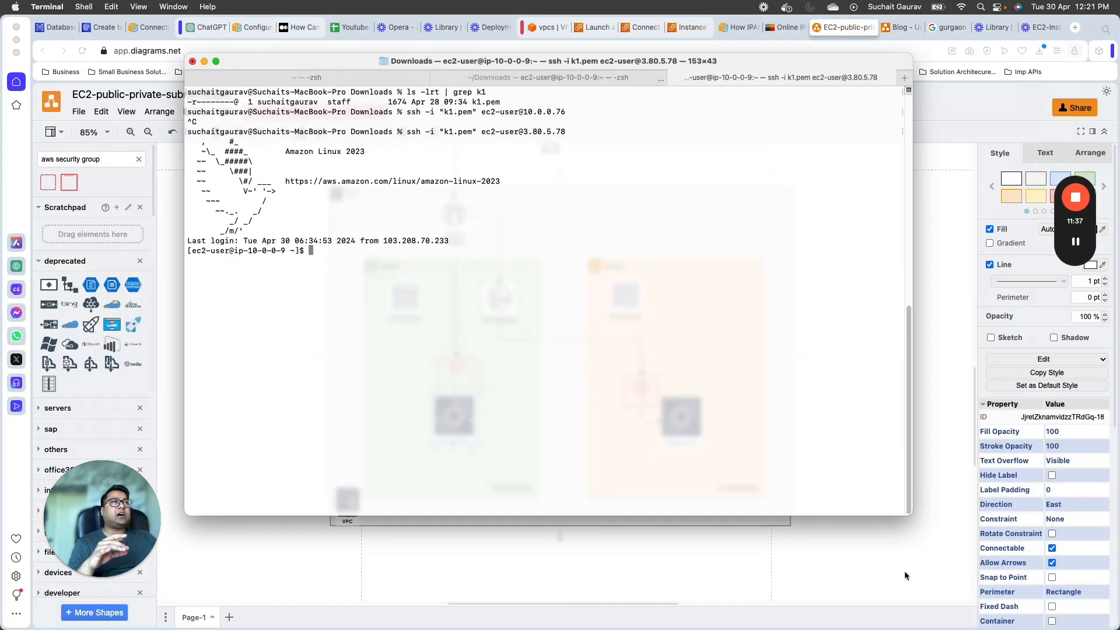
- Compare the Terminal login session with the private EC2 instance in the architecture diagram
click(687, 530)
click(680, 415)
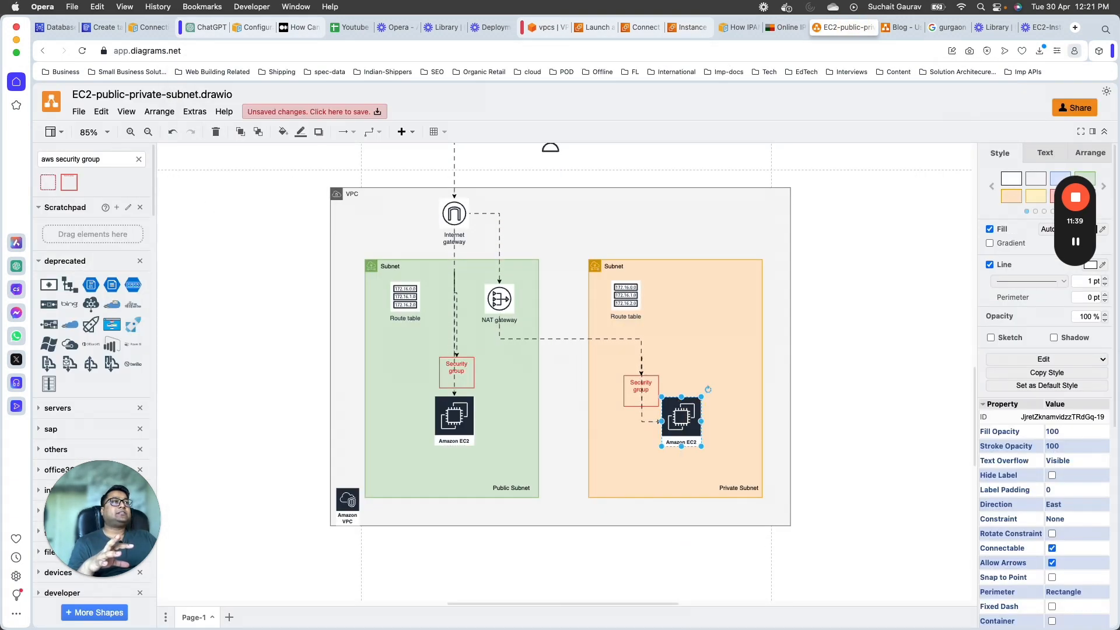
key(super+Tab)
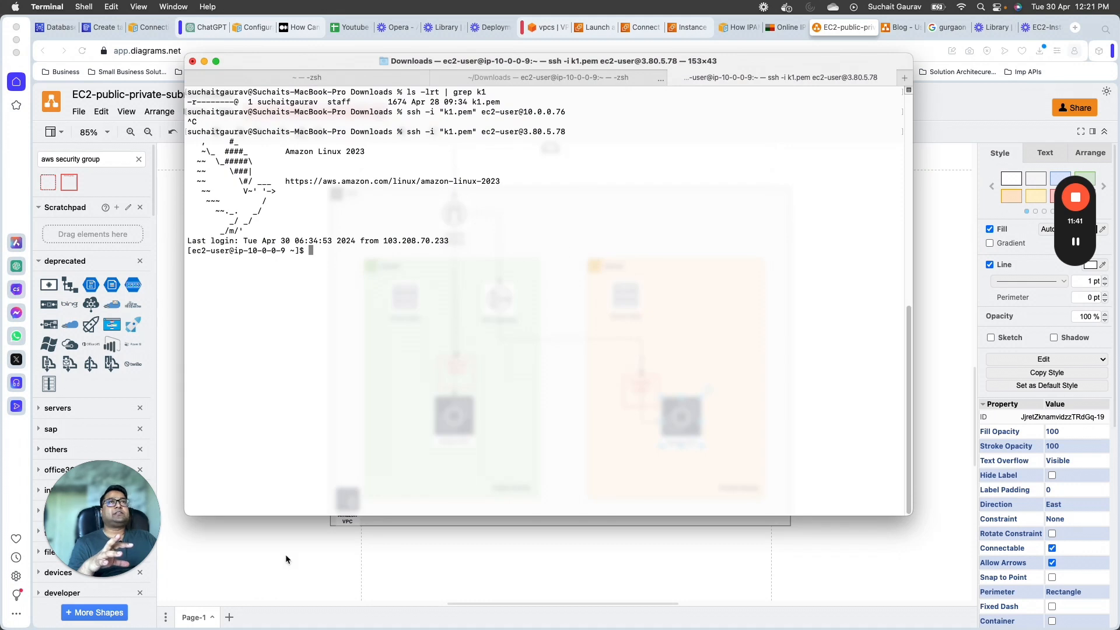
drag(241, 231, 322, 266)
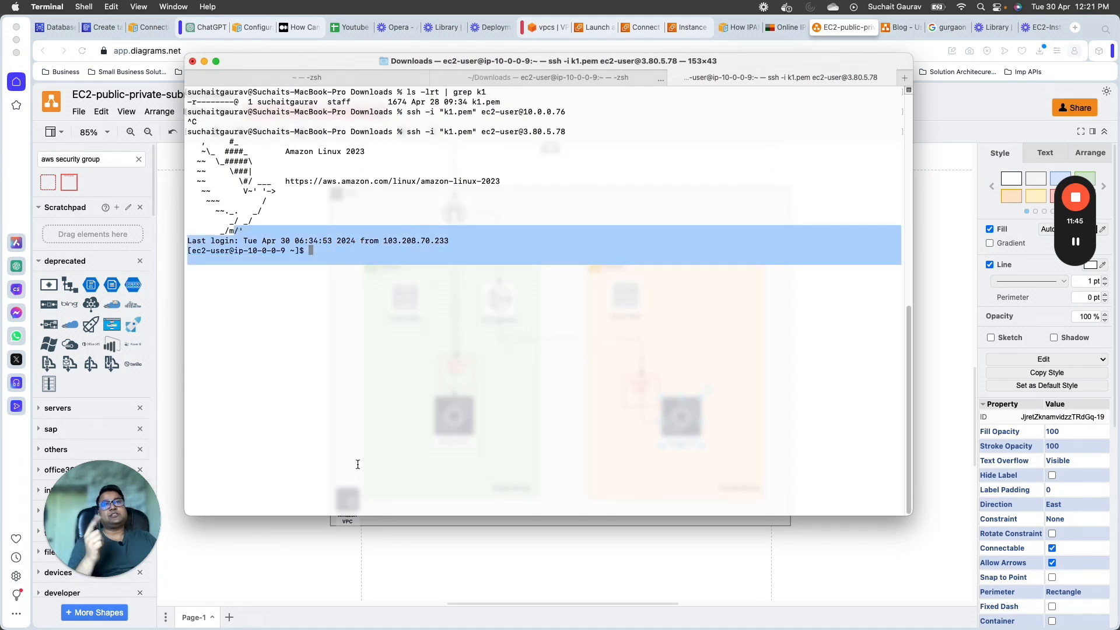
click(301, 582)
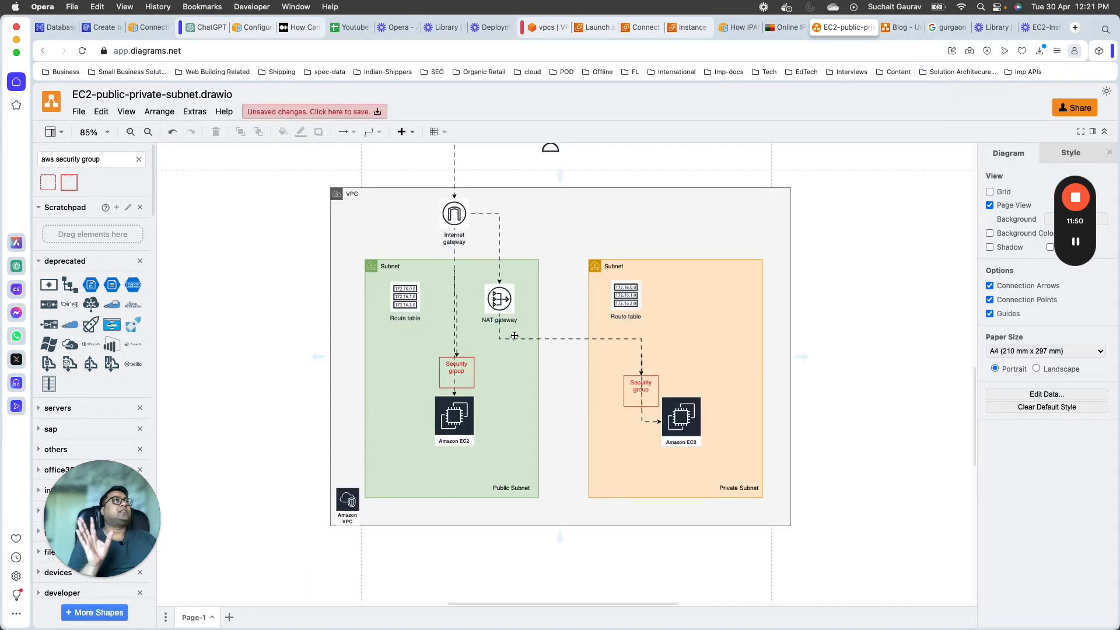
- Check the LearningLectureVPC-Public instance's summary, and open LearningLecturePrivateInstance's summary and SSH client connection instructions in the AWS console
click(691, 27)
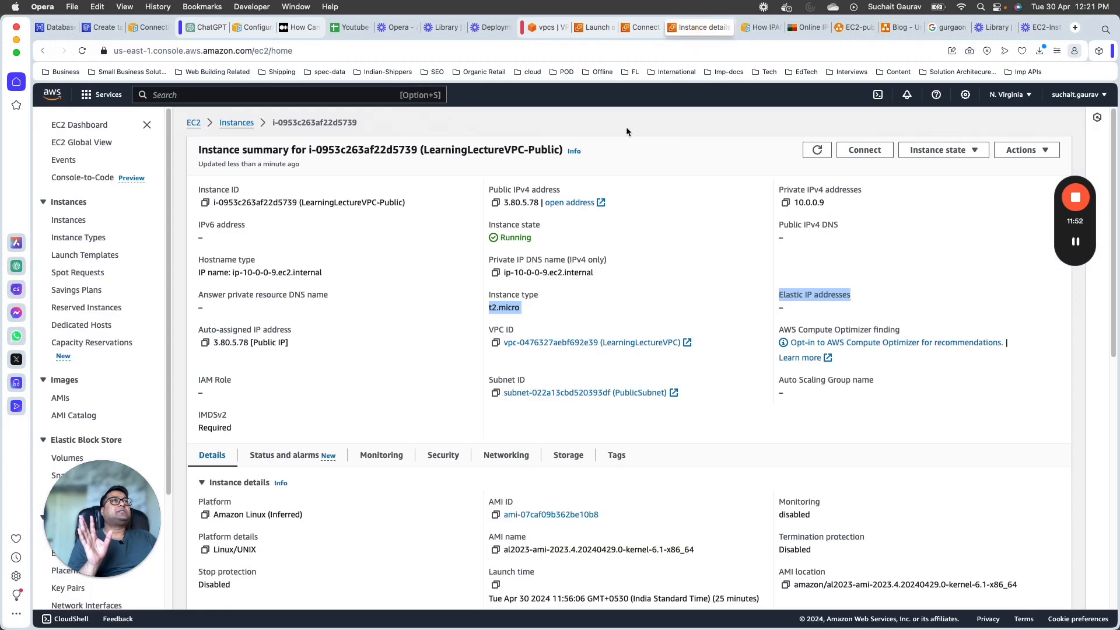
drag(325, 156, 480, 154)
click(645, 28)
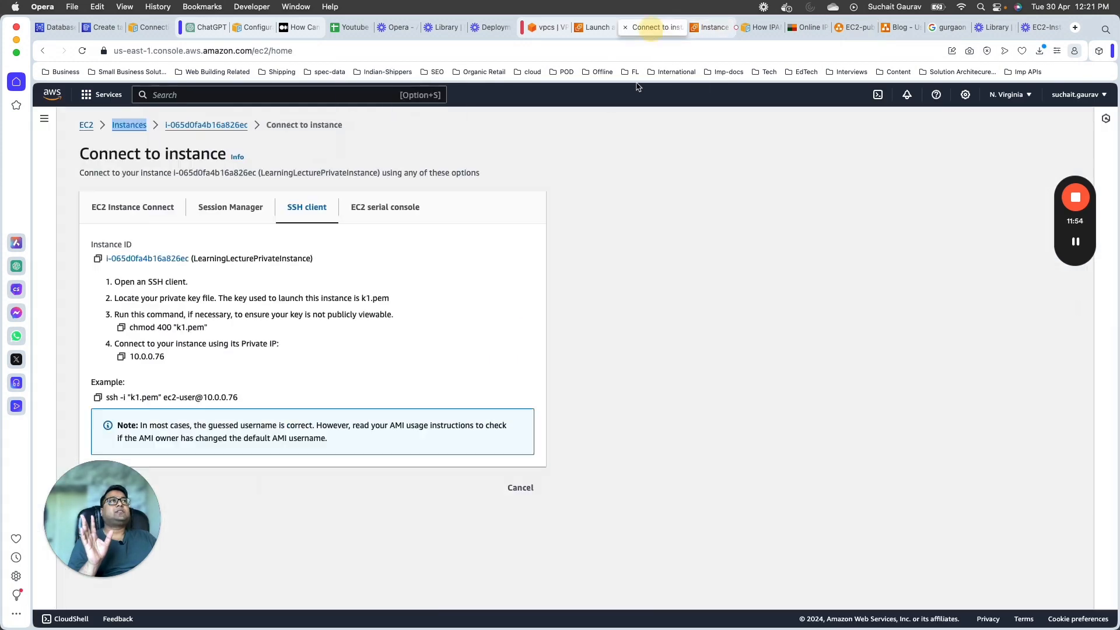
click(175, 126)
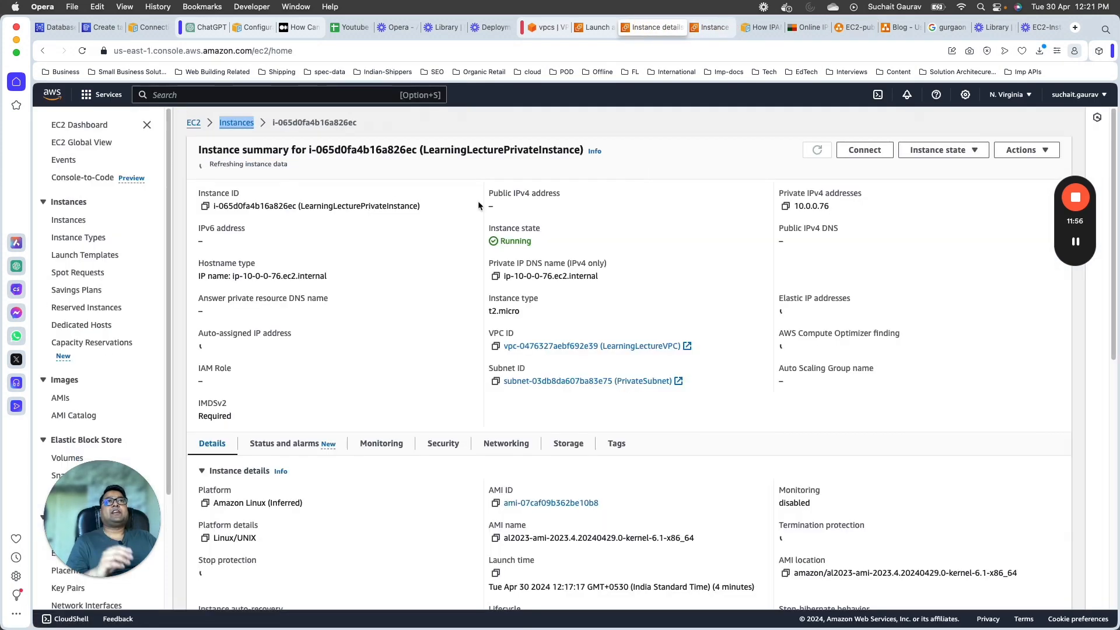
drag(454, 156, 581, 152)
click(864, 150)
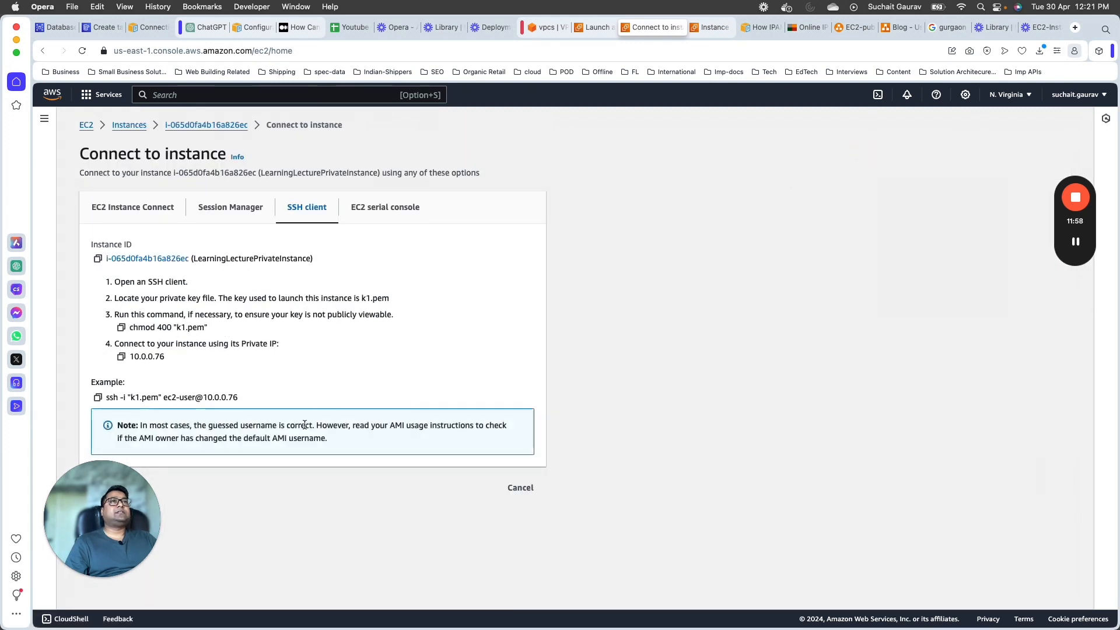
- Examine the private instance's example SSH command, focusing on its private IP address and the k1.pem key file
click(207, 399)
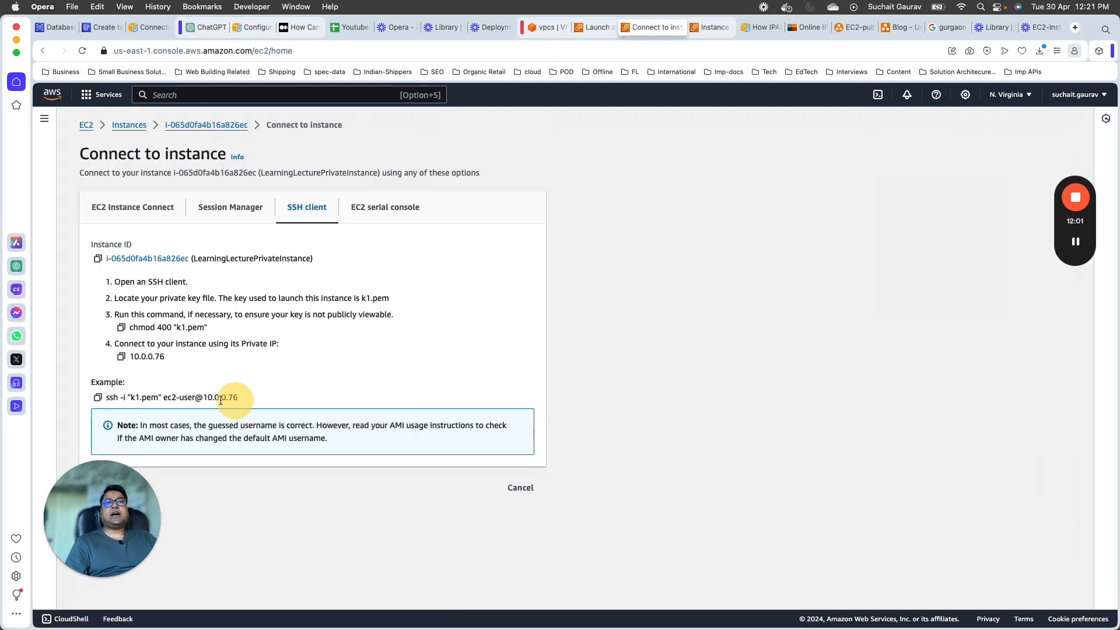
drag(130, 397, 151, 397)
click(235, 400)
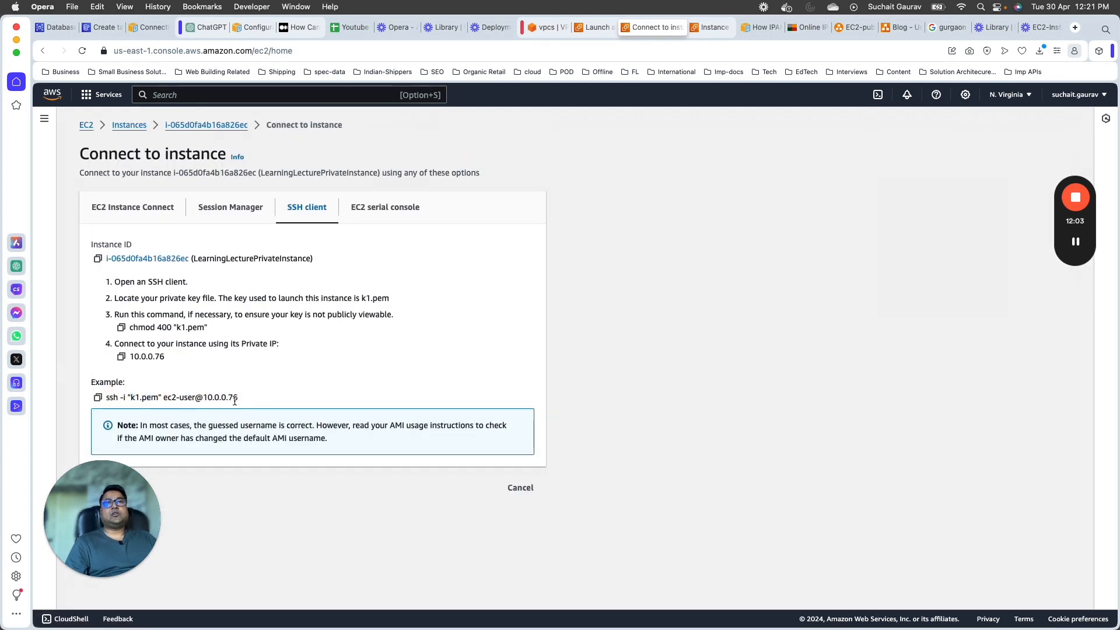
drag(247, 400, 191, 399)
click(207, 398)
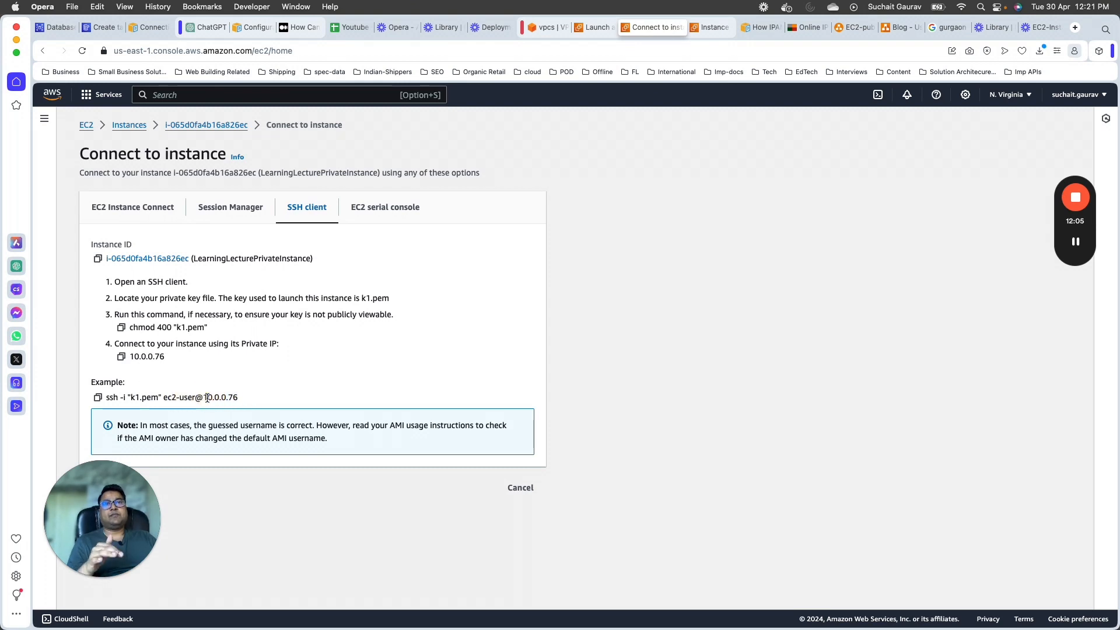
triple_click(207, 399)
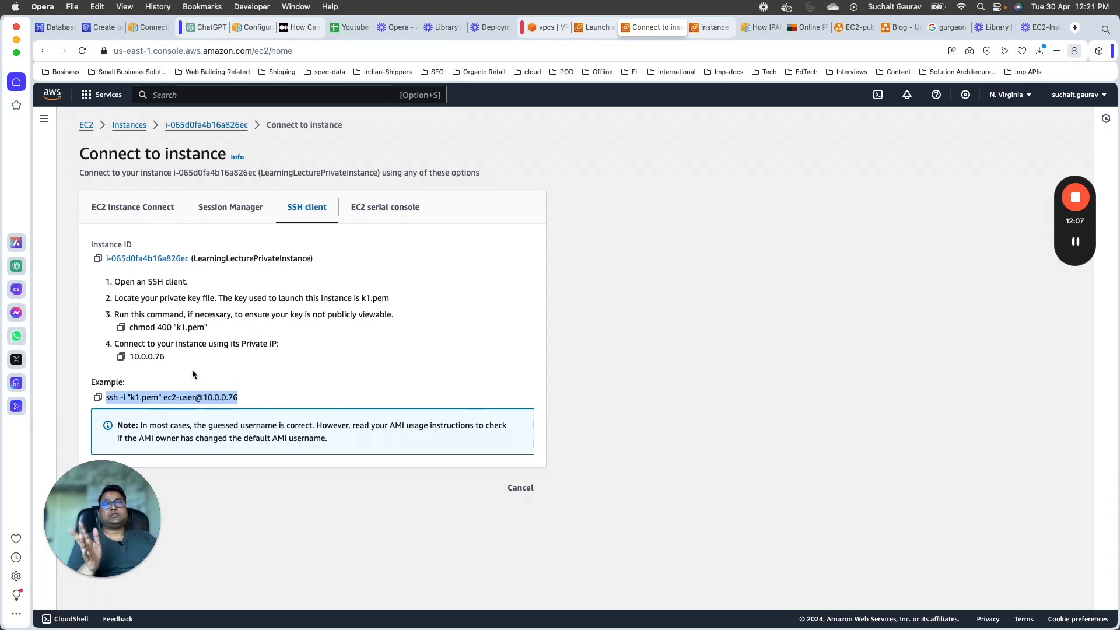
drag(251, 397, 203, 398)
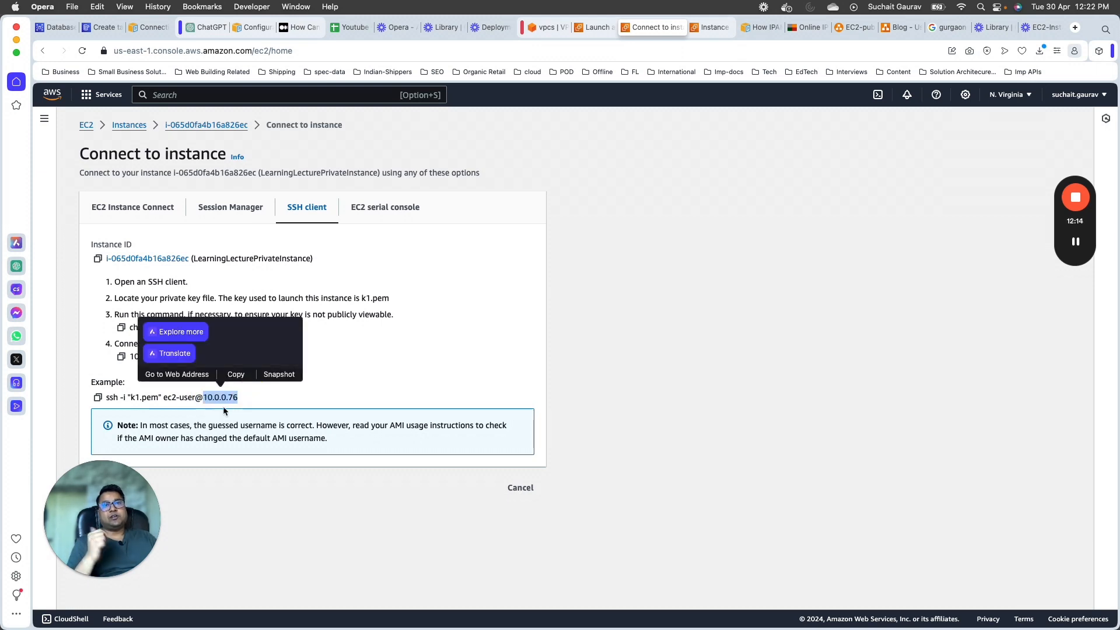
drag(128, 397, 164, 397)
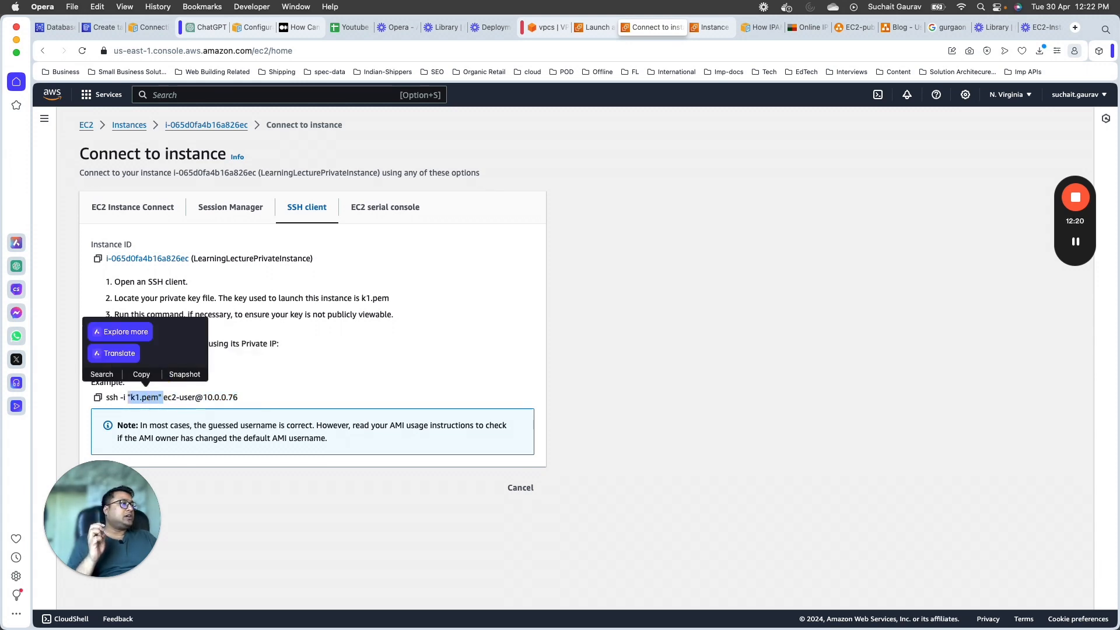
- In Terminal, clear the public instance's session and start a new file k1.pem in vi, ready for text insertion
key(super+Tab)
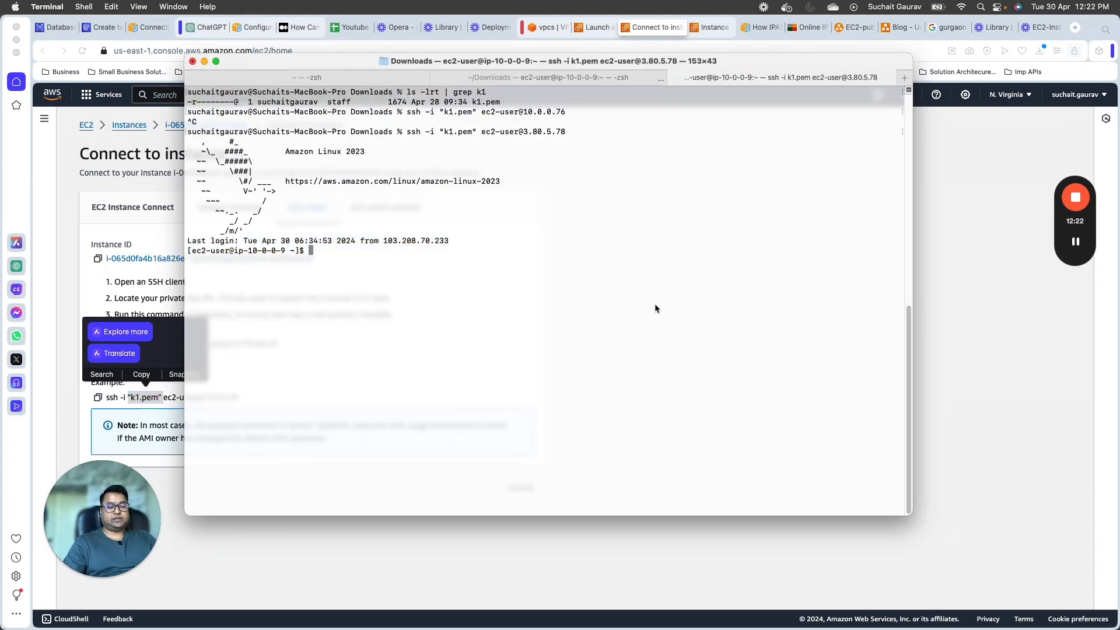
text(clear)
key(Return)
text(vi k1)
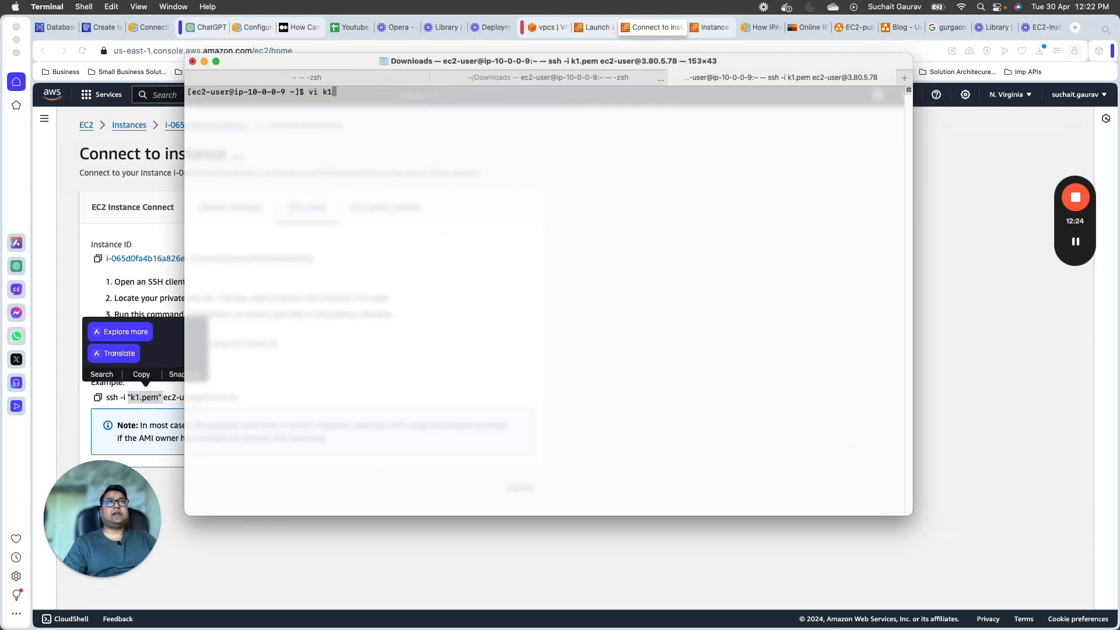
text(.pem)
key(Return)
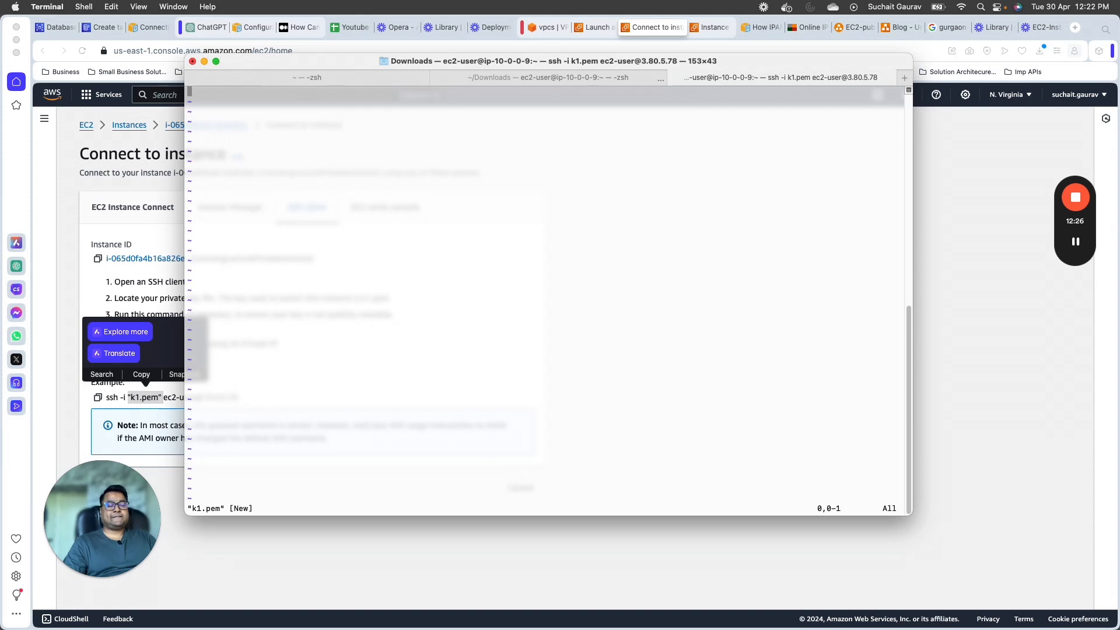
key(i)
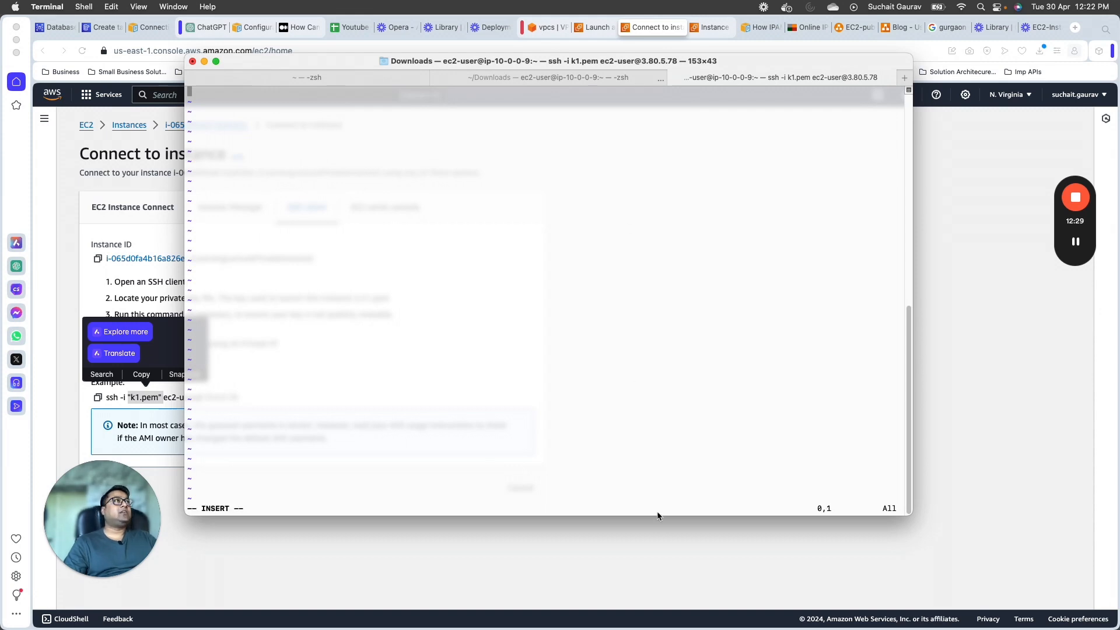
key(super+Tab)
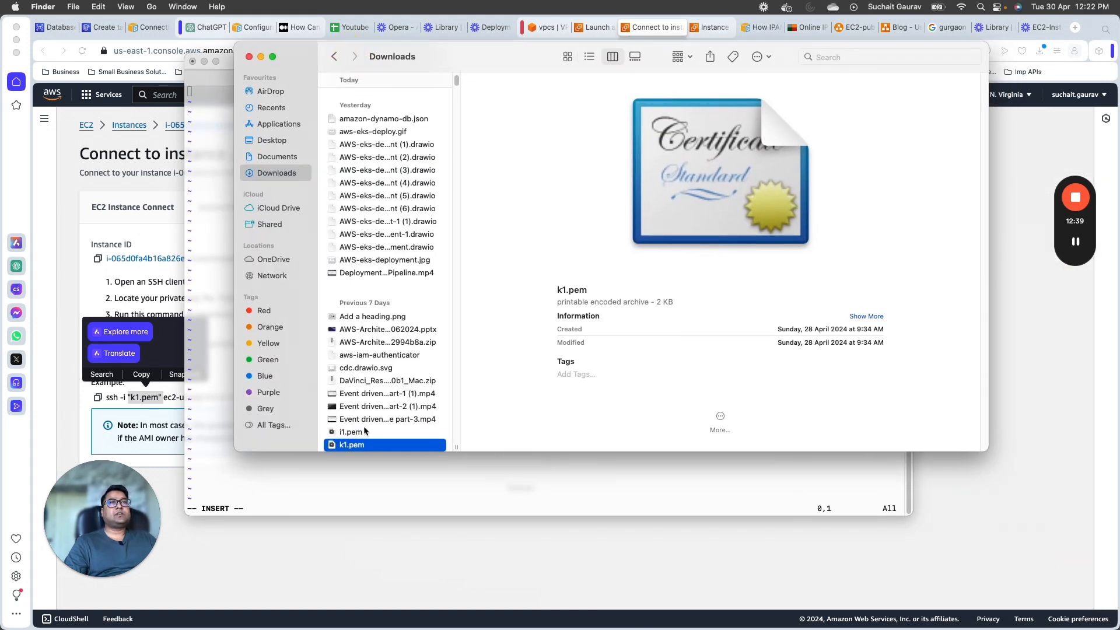
right_click(360, 444)
mouse_move(433, 410)
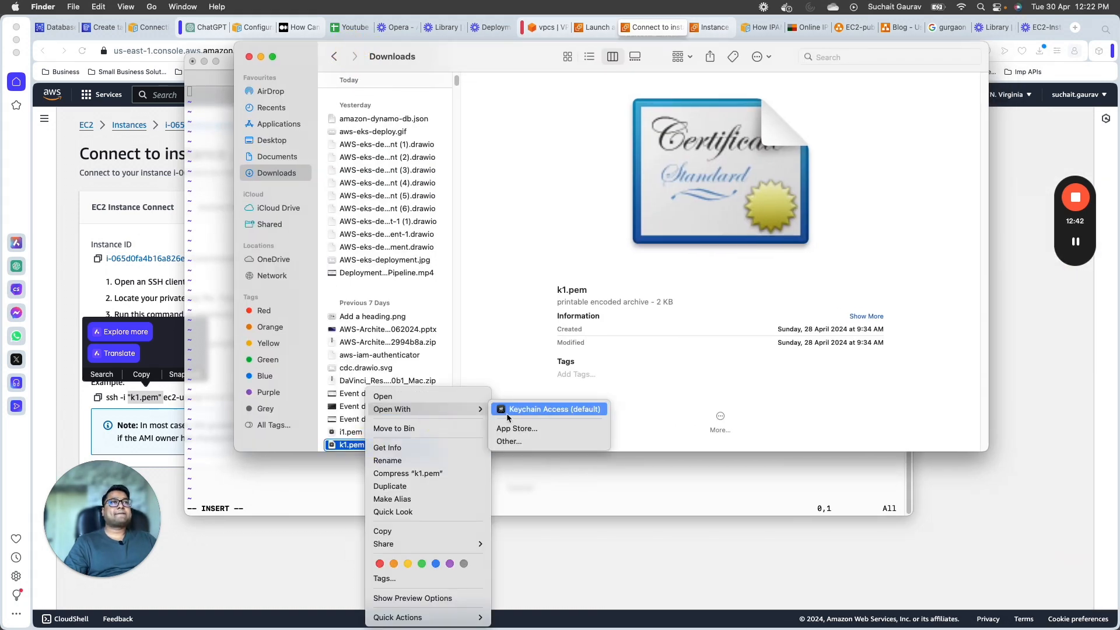
right_click(332, 446)
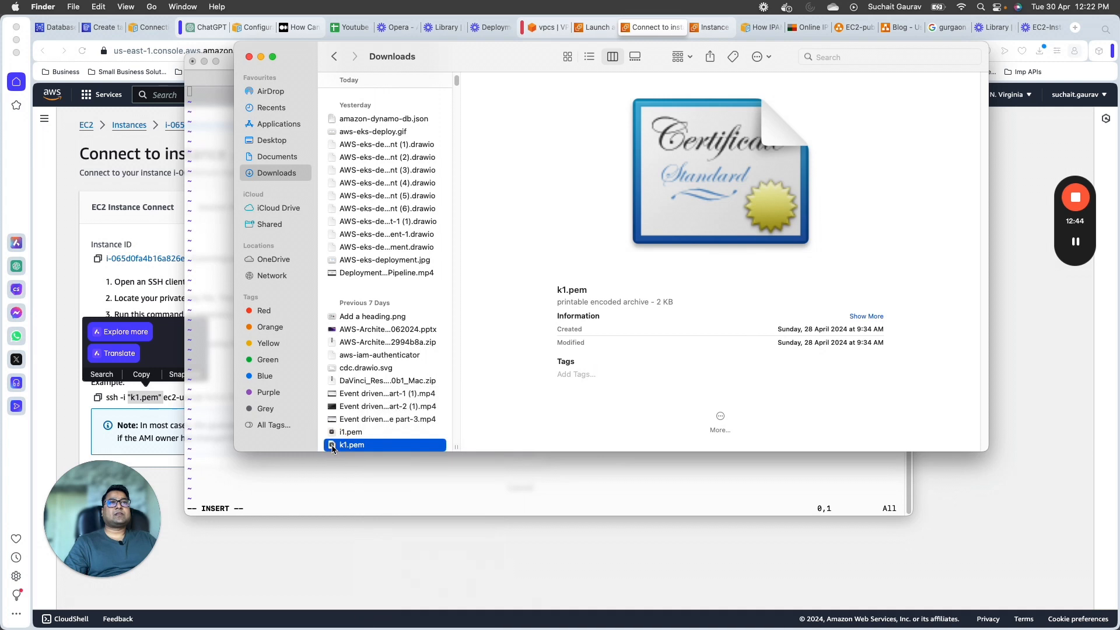
right_click(332, 446)
click(260, 58)
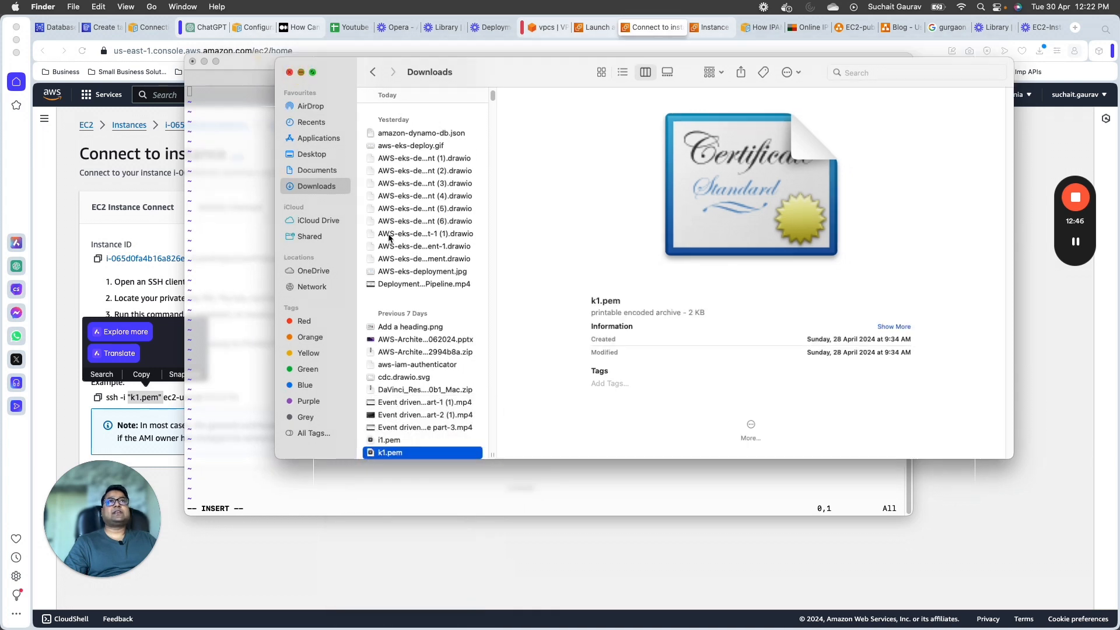
click(260, 57)
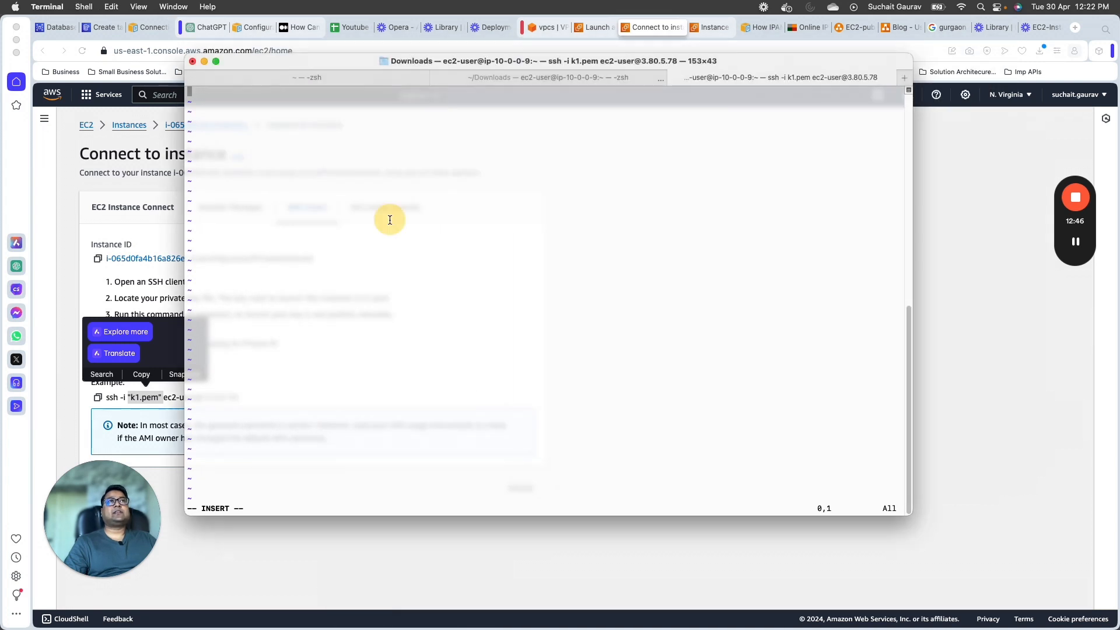
- Print the local k1.pem file with cat in a new Terminal session and copy the whole private key block
click(905, 80)
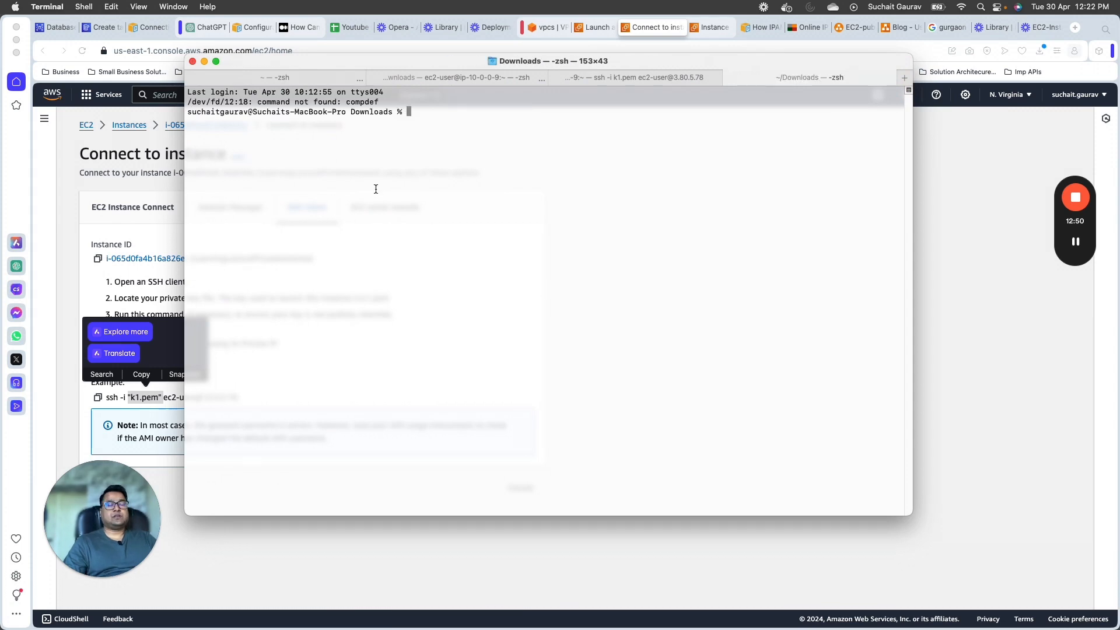
text(cat k1.pem)
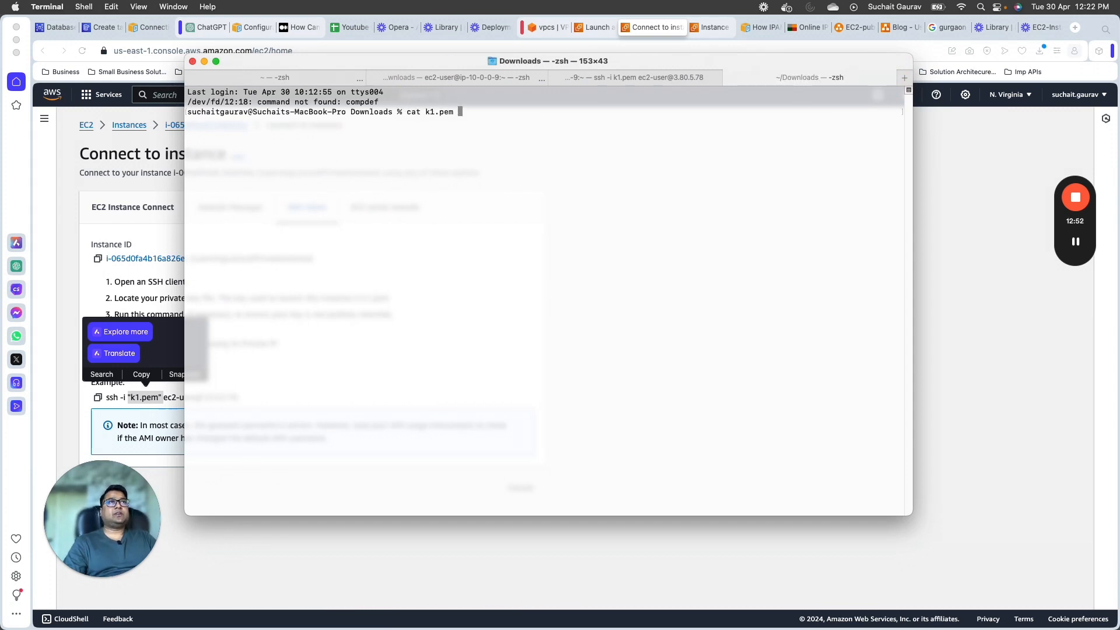
key(Return)
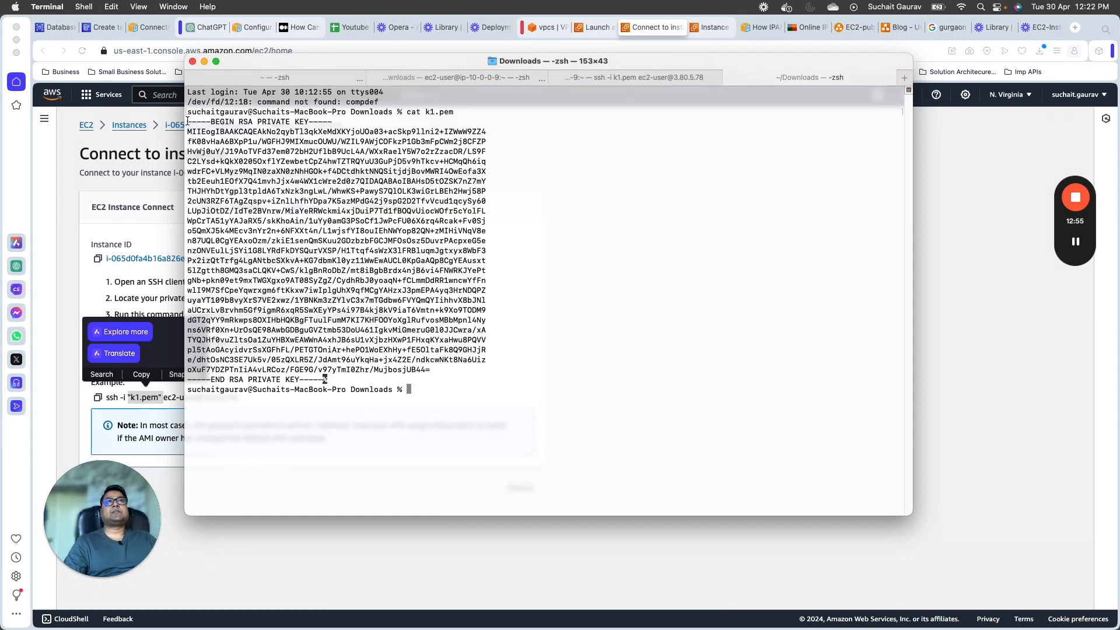
drag(187, 120, 324, 381)
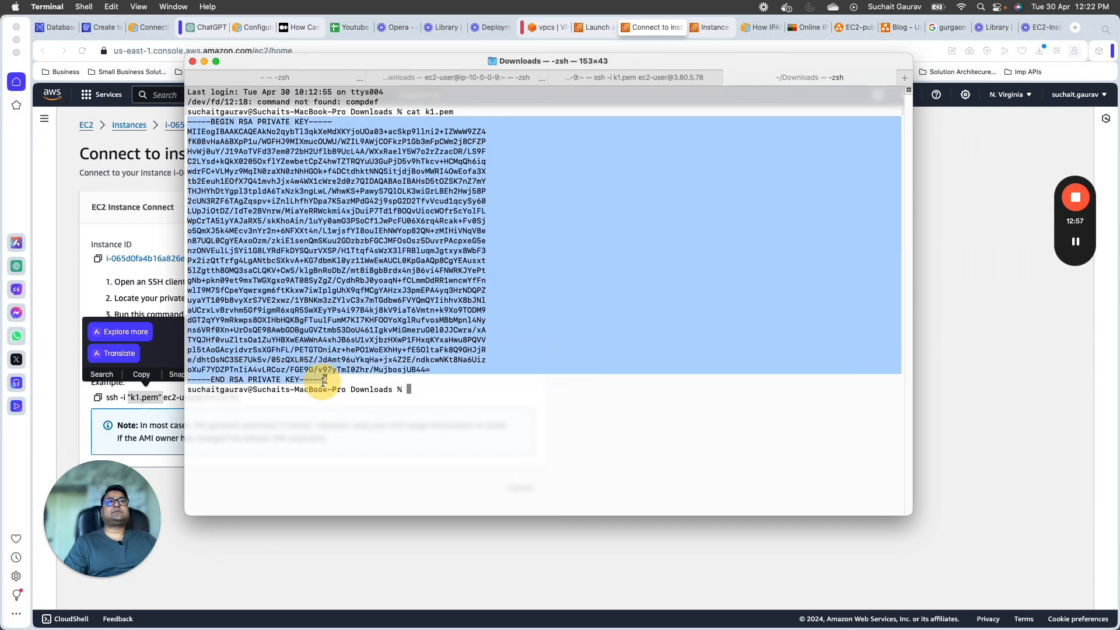
right_click(313, 326)
click(333, 397)
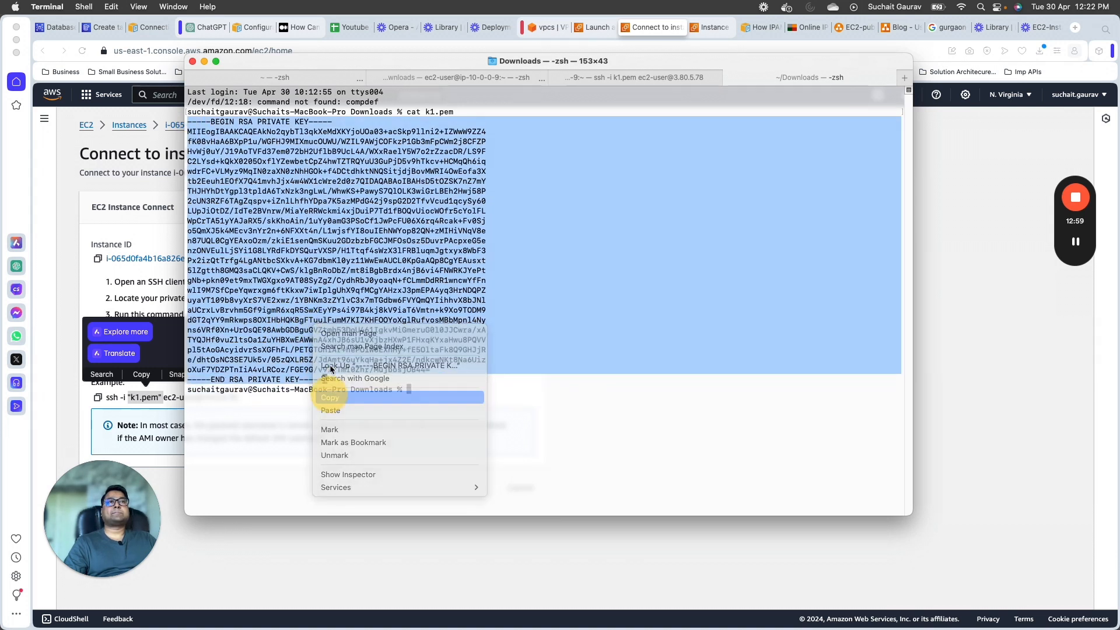
- Paste the private key into k1.pem in the public instance's vi session, and save and quit the file
click(644, 76)
right_click(314, 164)
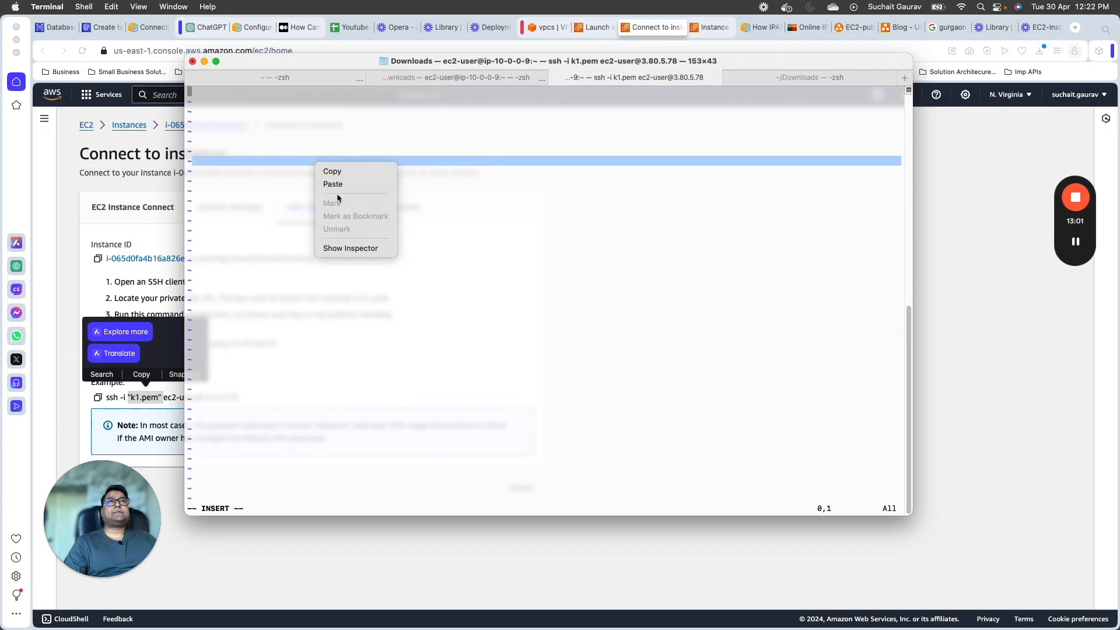
click(333, 184)
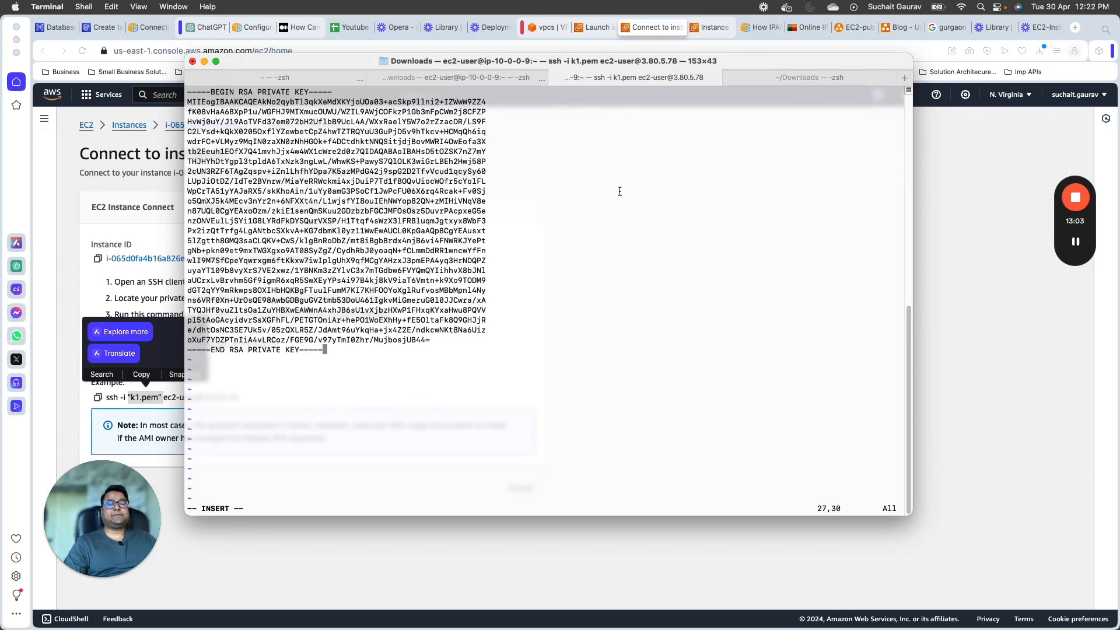
key(Escape)
text(:wq)
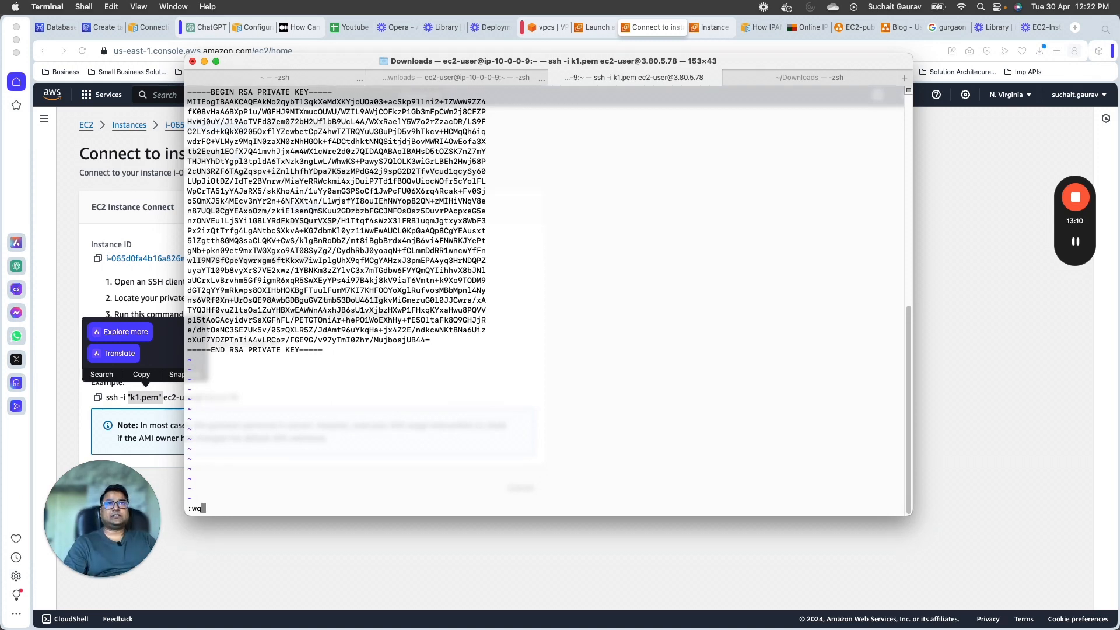
key(Return)
- Print the contents of k1.pem with cat in the public instance's session to check the pasted key
text(cata k1.pem)
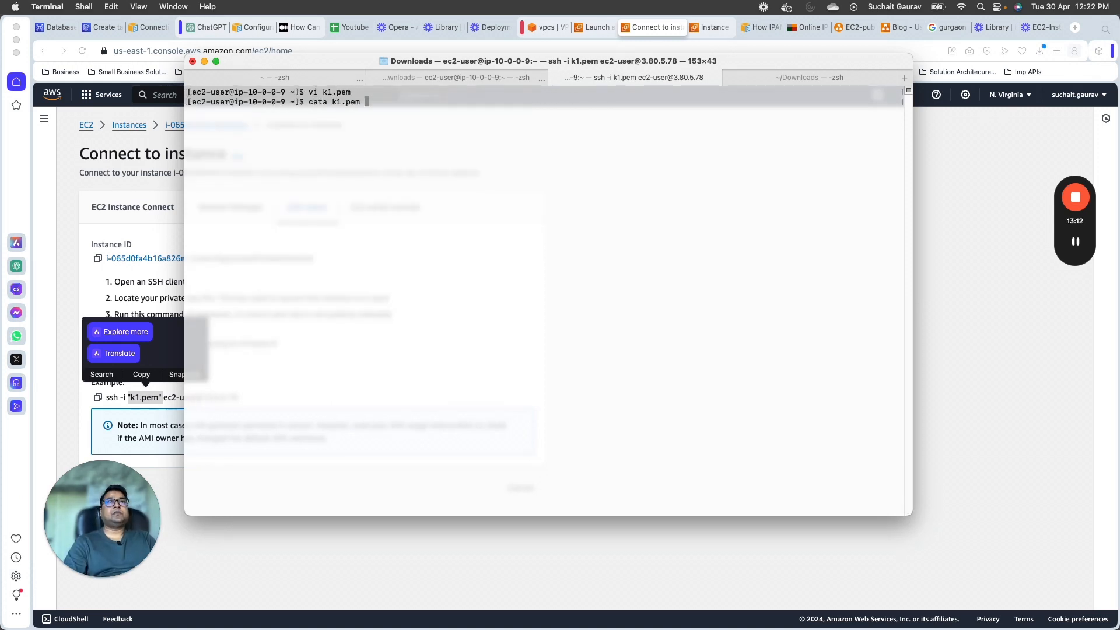
key(Return)
key(Up)
key(Left)
key(Left)
key(Left)
key(Left)
key(Left)
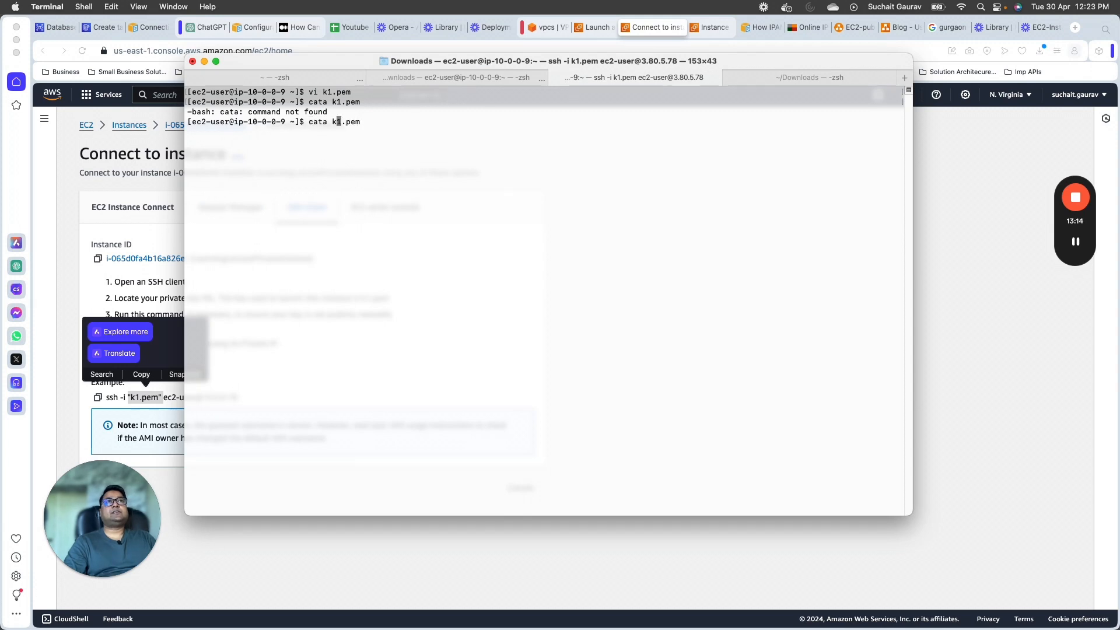
key(BackSpace)
key(Return)
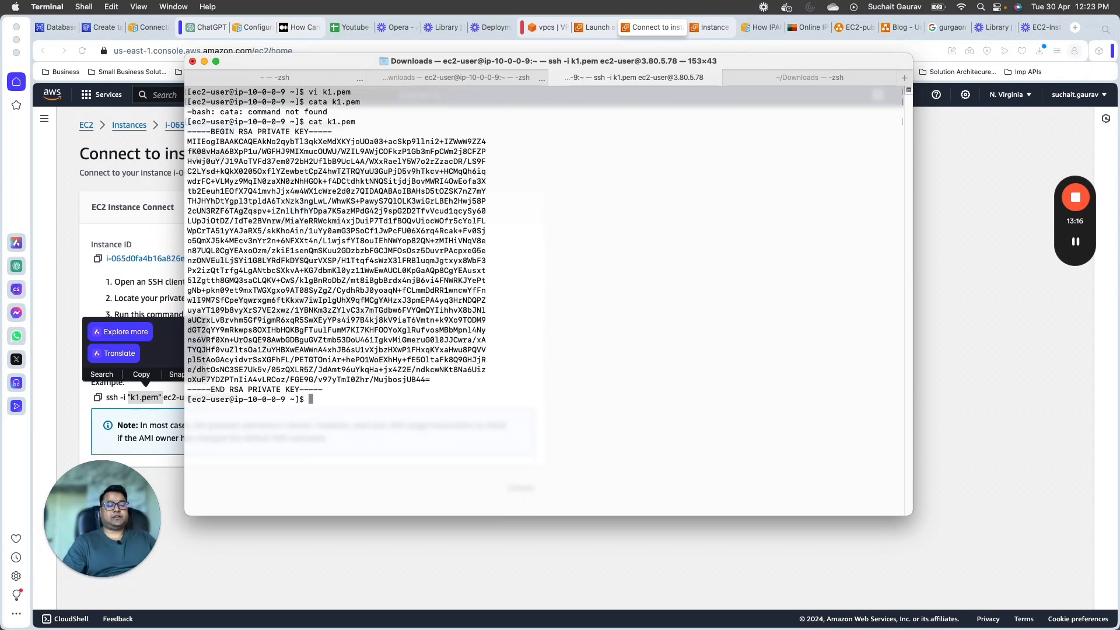
- Clear the public instance's session and copy the private instance's example SSH command from the AWS console in Opera
text(clear)
key(Return)
key(super+Tab)
click(308, 532)
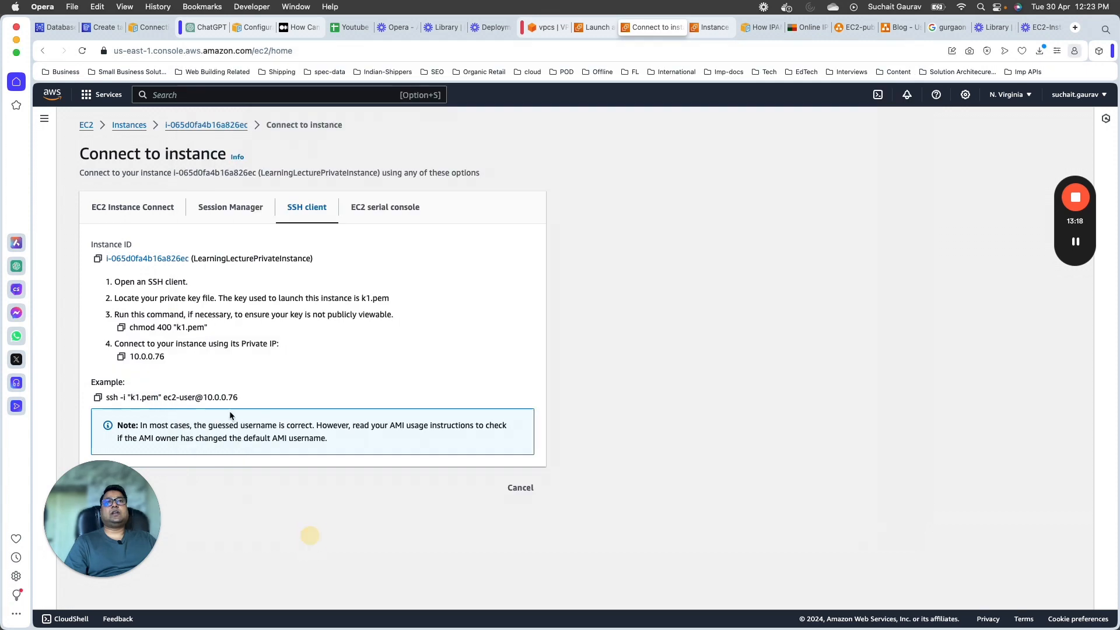
click(98, 397)
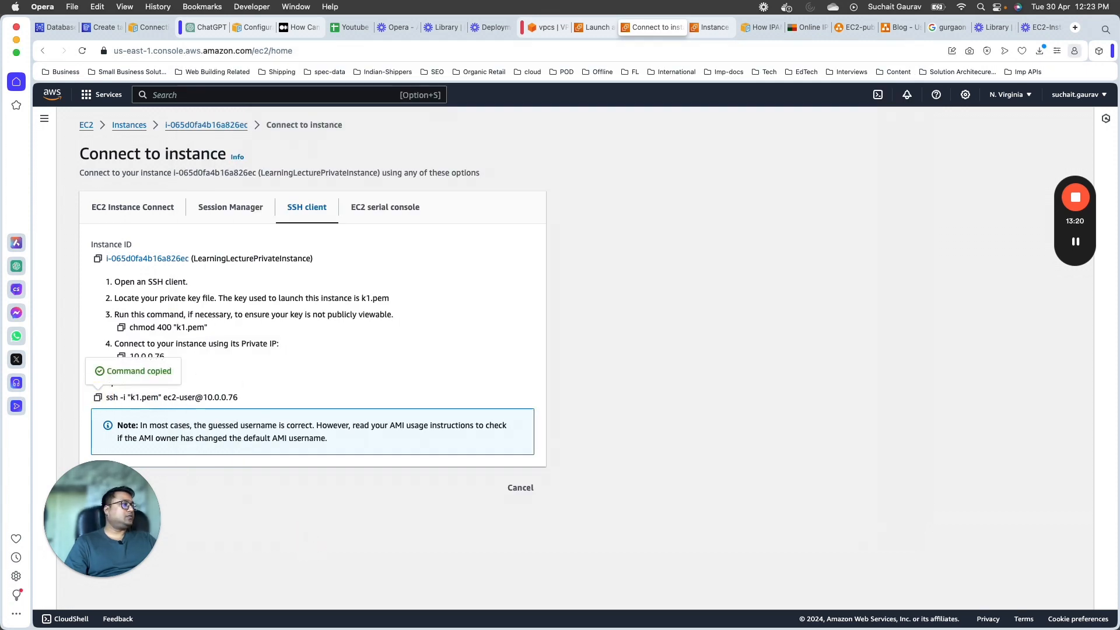
key(super+Tab)
right_click(498, 186)
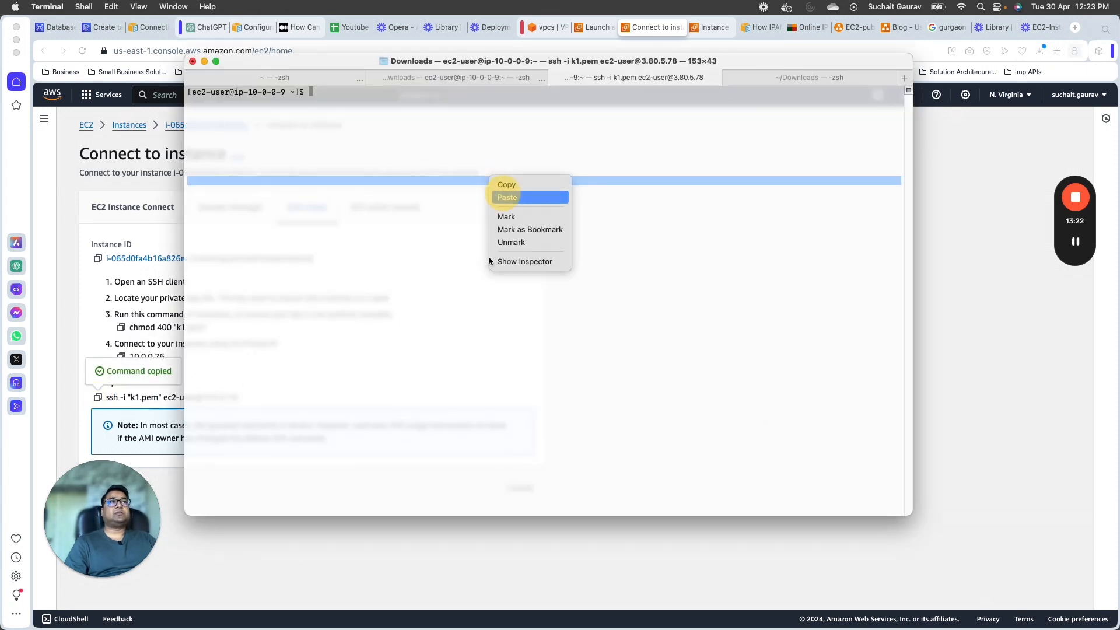
click(490, 195)
key(Return)
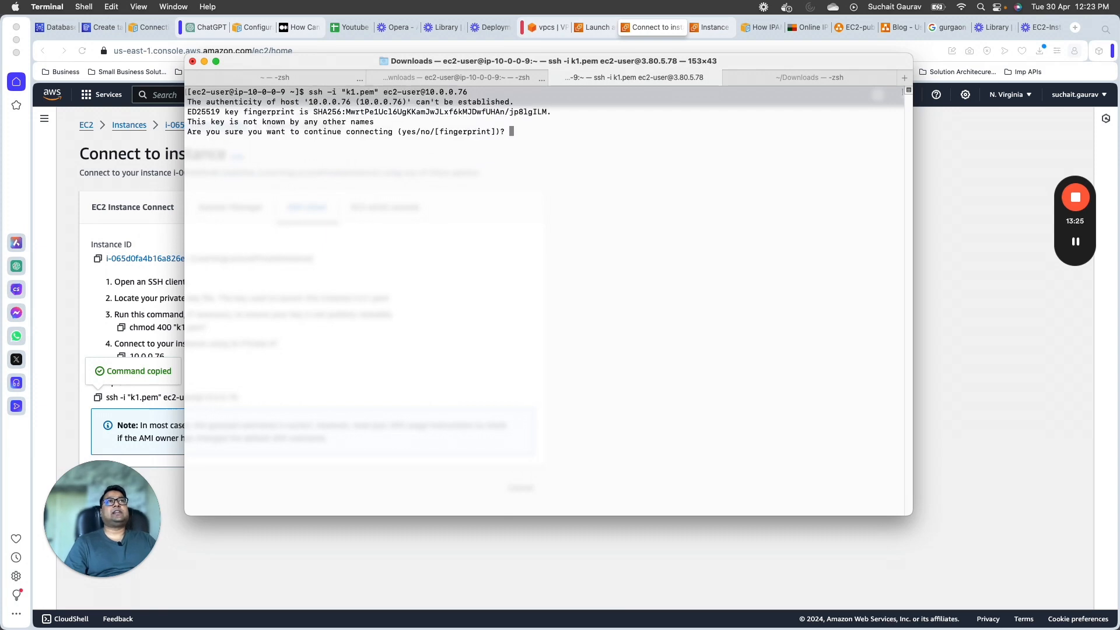
text(yes)
key(Return)
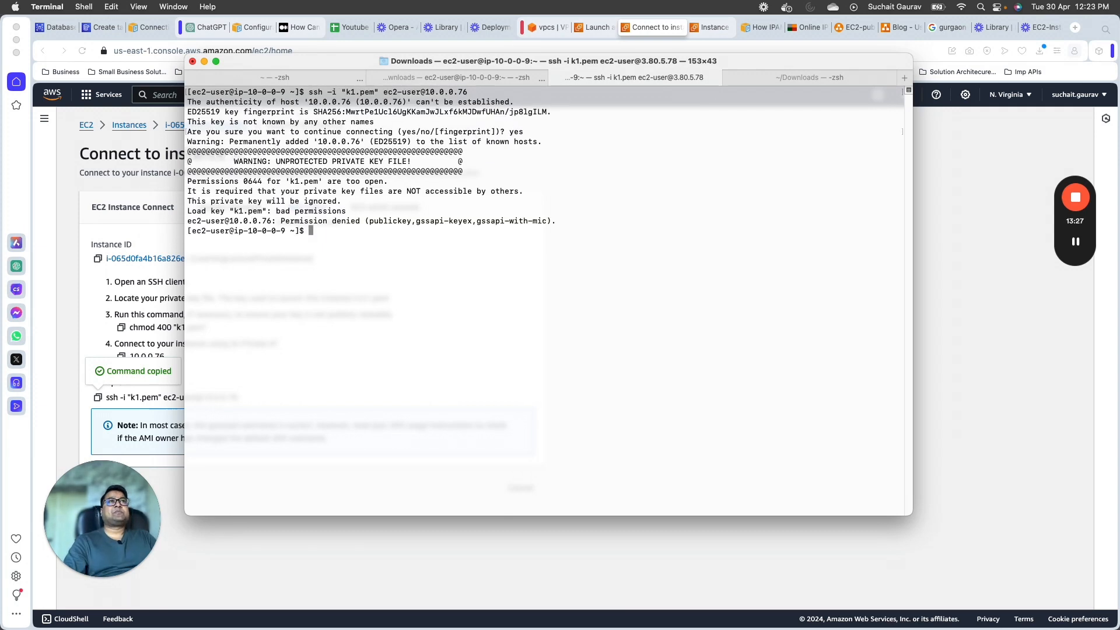
- Restrict the key file's permissions on the public instance with chmod 400 k1.pem
key(Up)
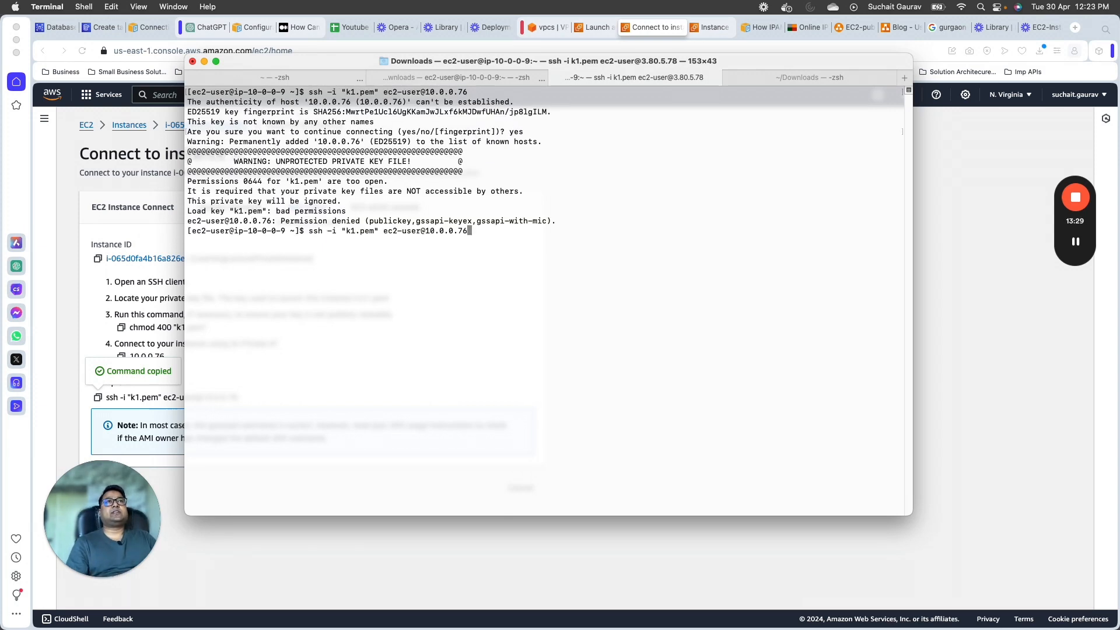
key(ctrl+u)
text(chmod)
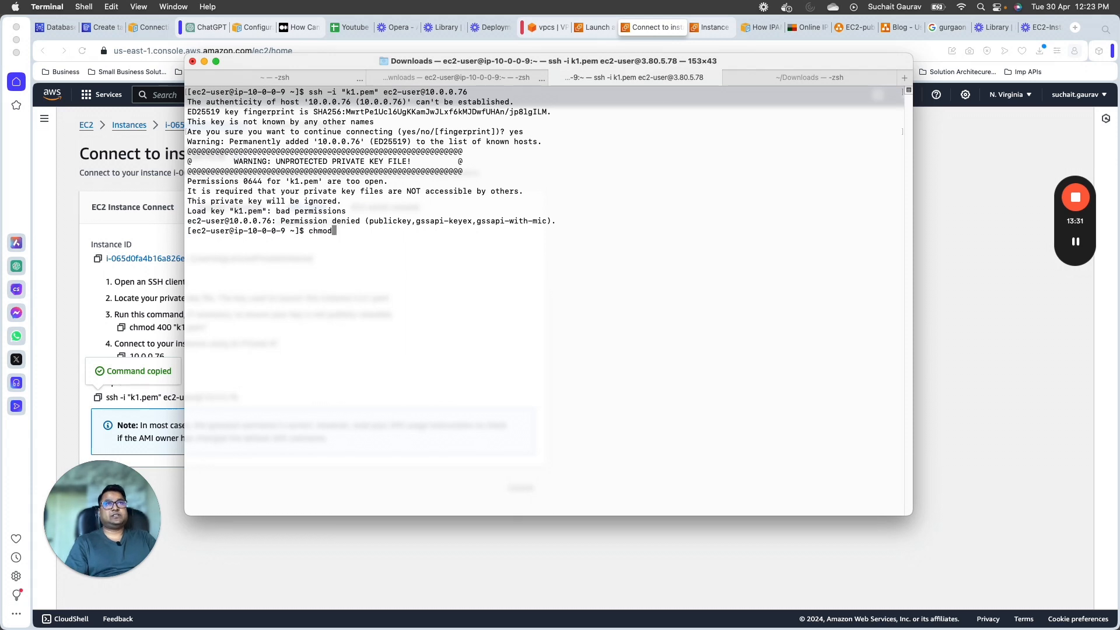
text( 4000)
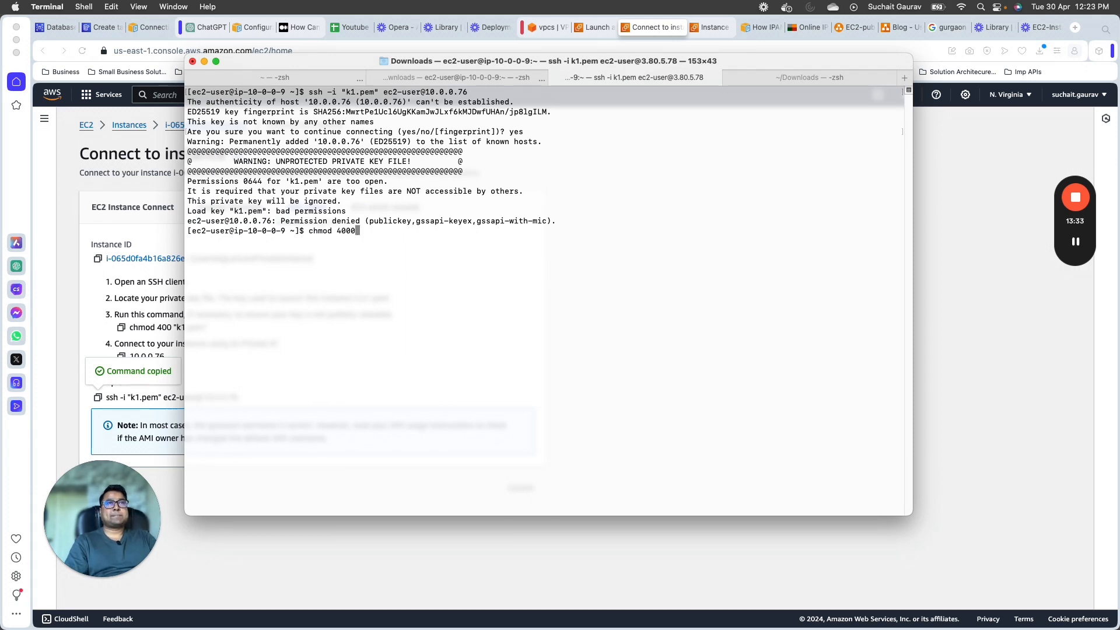
key(BackSpace)
key(BackSpace)
text(k1.pem)
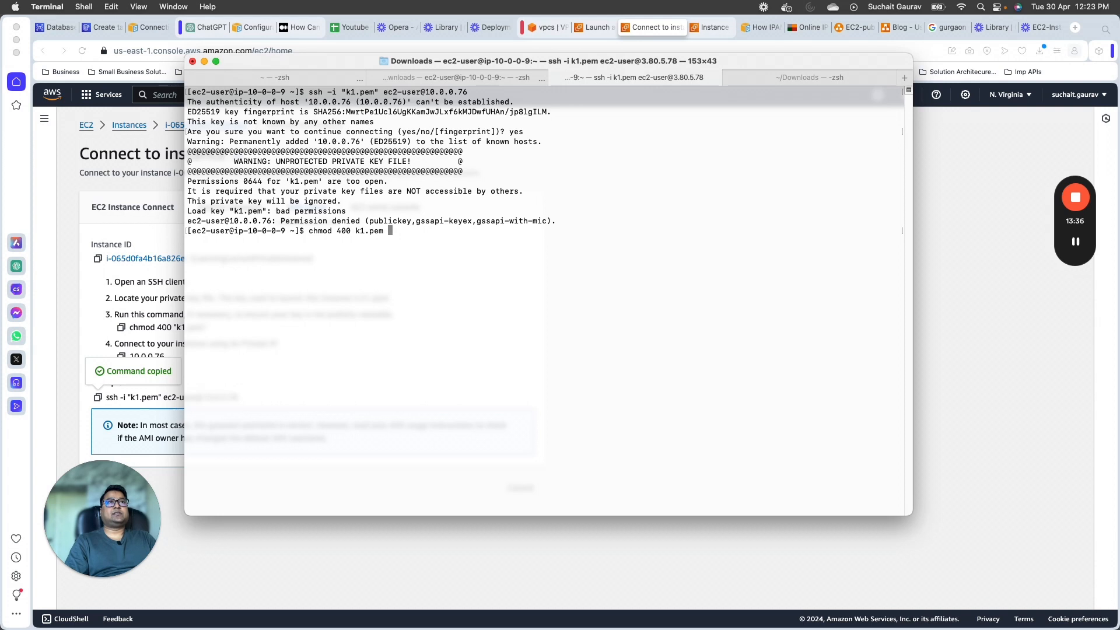
key(Return)
key(Up)
key(Up)
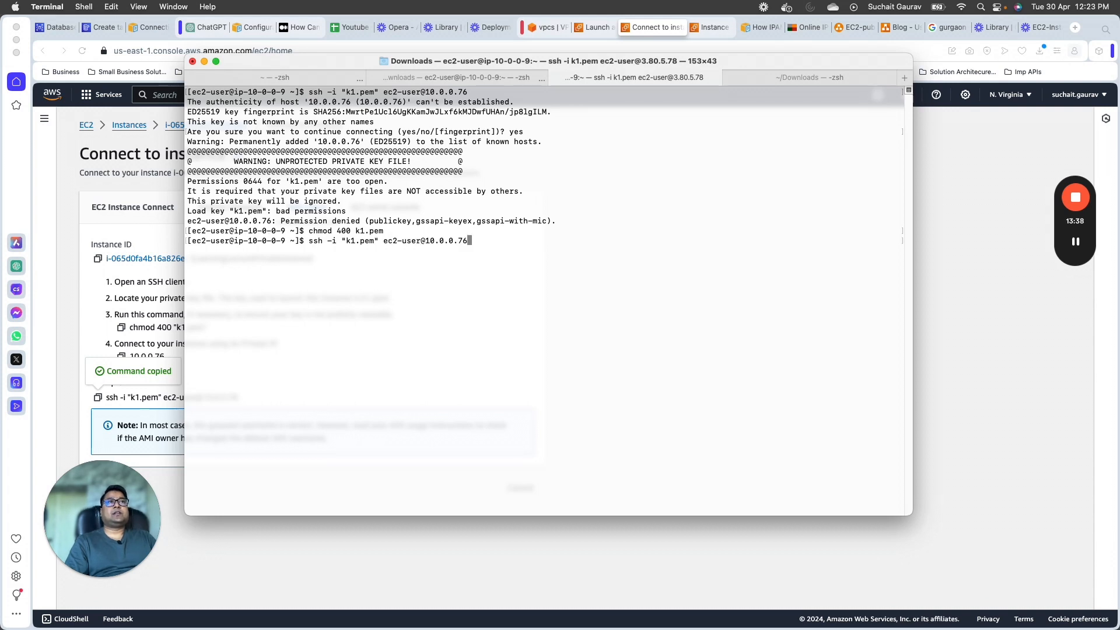
key(Return)
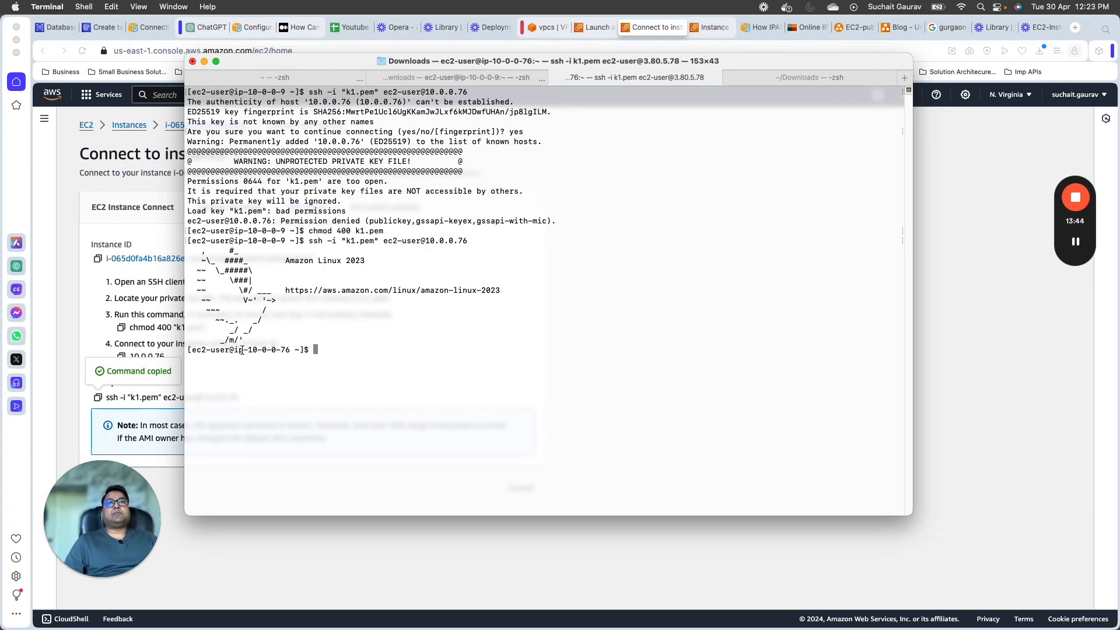
drag(243, 350, 292, 353)
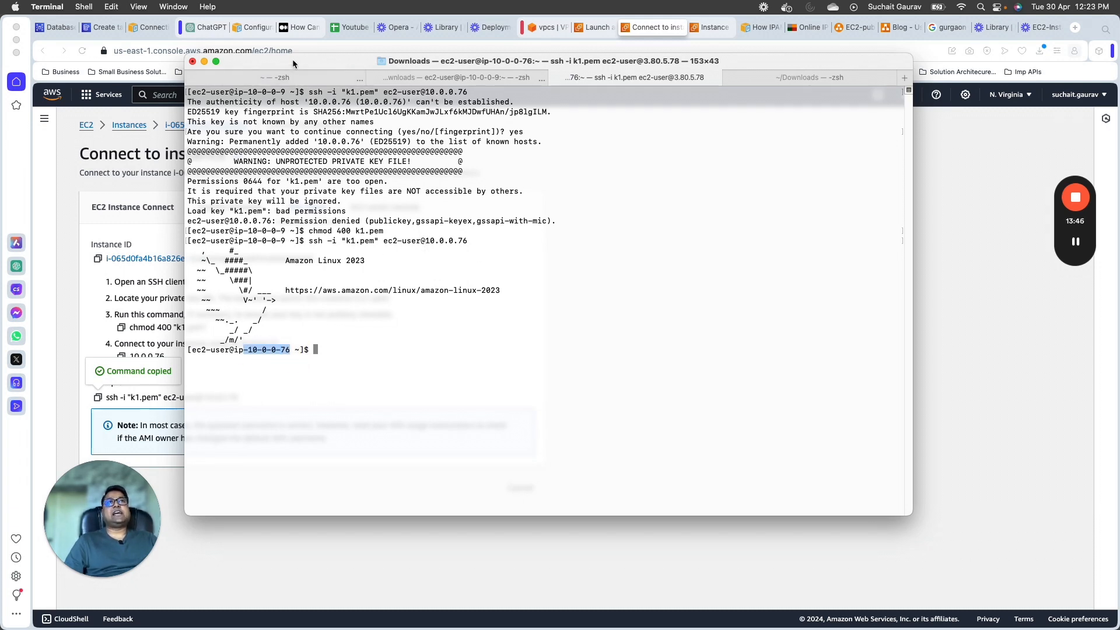
drag(293, 60, 404, 60)
click(394, 350)
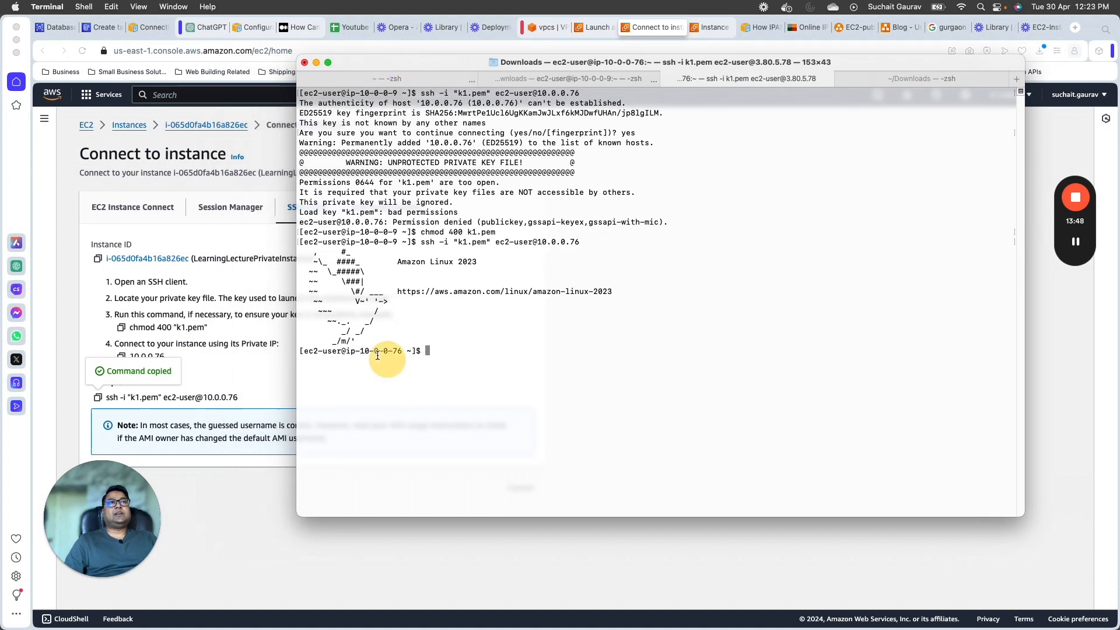
click(397, 351)
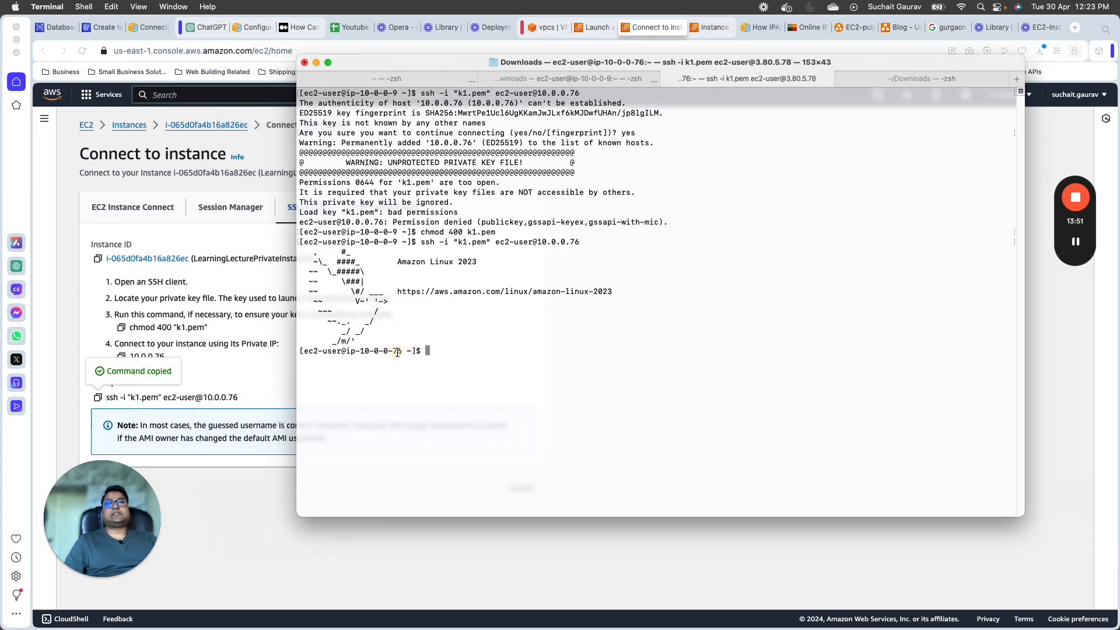
- Try to display the private instance's network configuration with ipconfig
text(ifonciof)
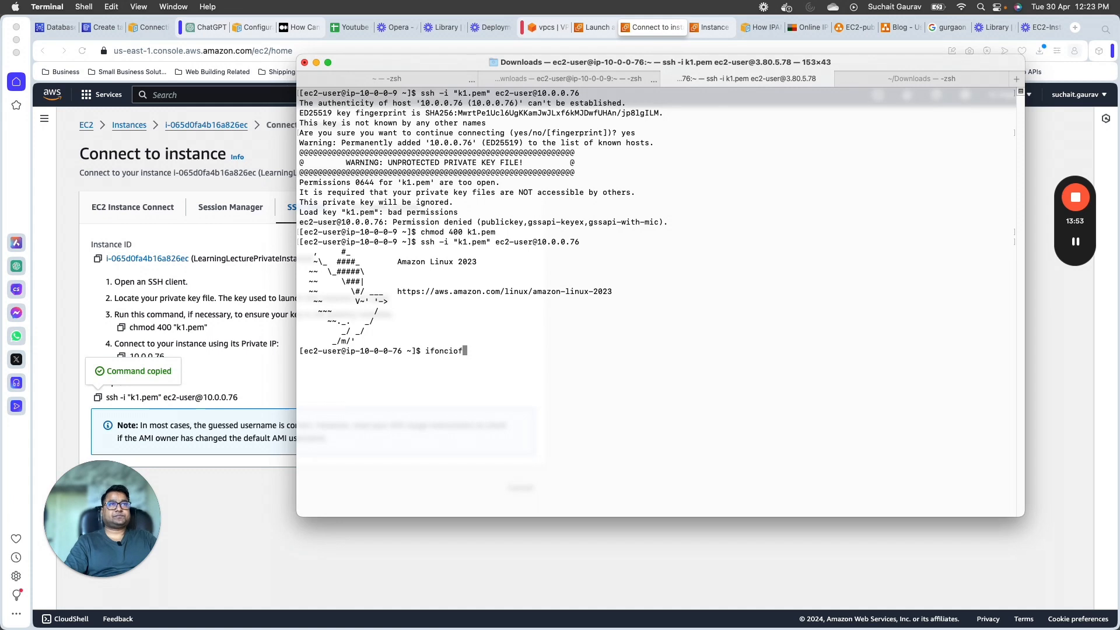
key(BackSpace)
key(BackSpace)
key(BackSpace)
key(BackSpace)
key(BackSpace)
key(BackSpace)
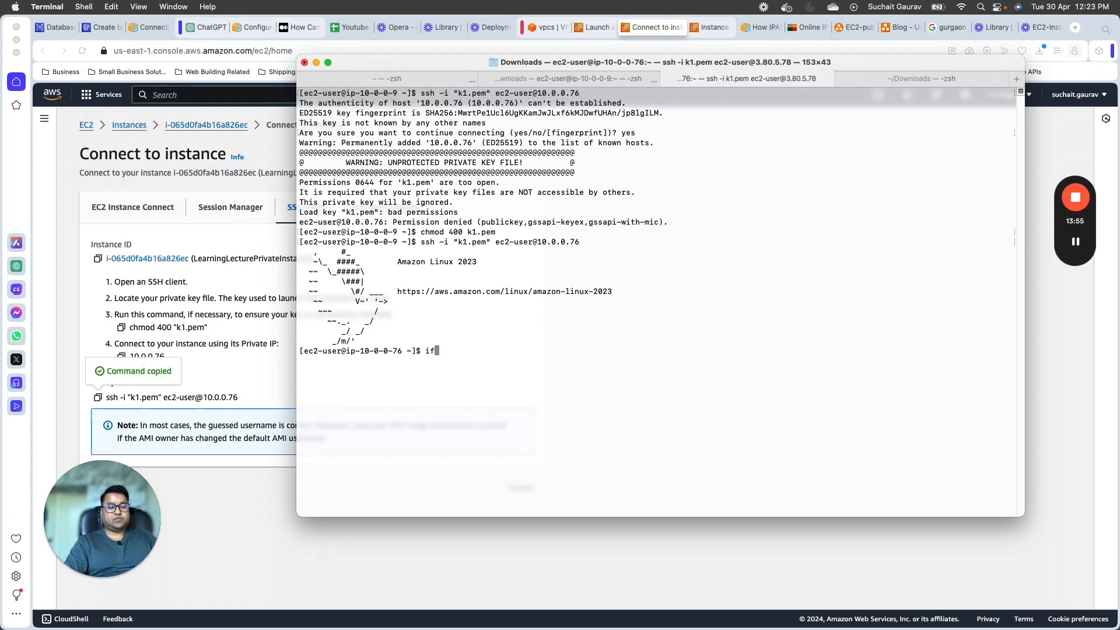
text(config)
key(Return)
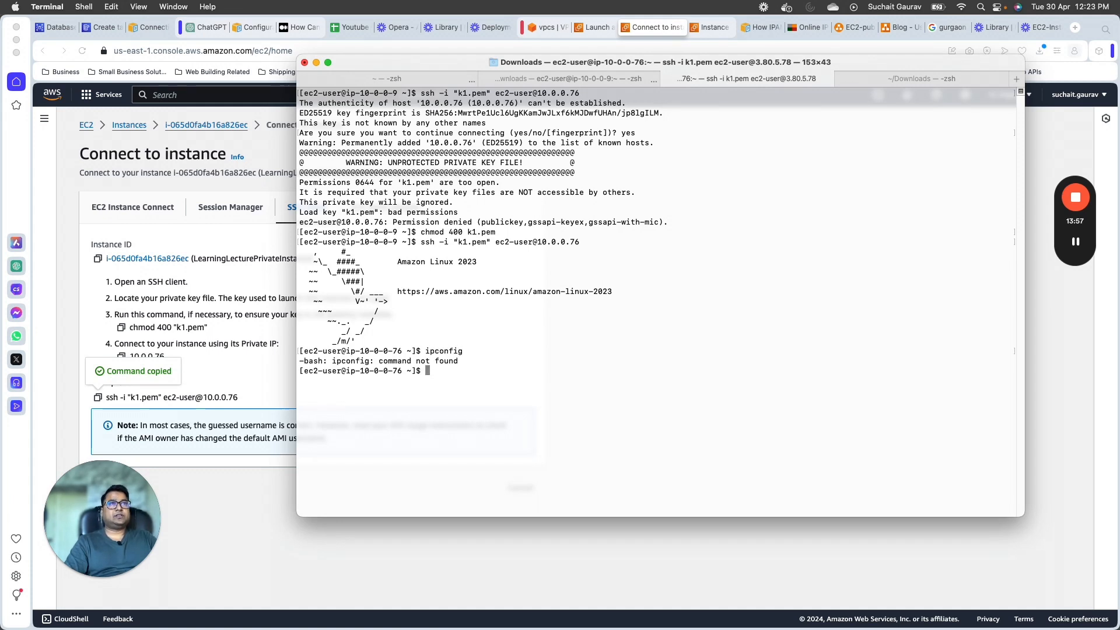
- Display the private instance's network configuration with ifconfig and examine the enX0 interface's addresses
text(ifoncif)
key(BackSpace)
key(BackSpace)
key(BackSpace)
key(BackSpace)
text(copnfig)
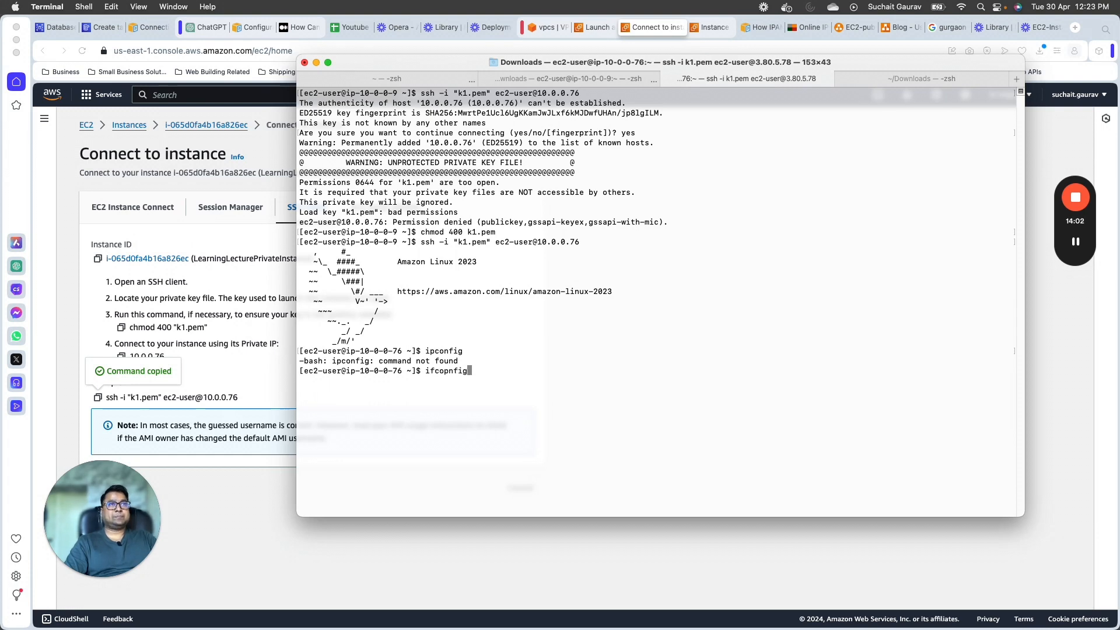
key(BackSpace)
key(BackSpace)
key(BackSpace)
key(BackSpace)
key(BackSpace)
text(nfig)
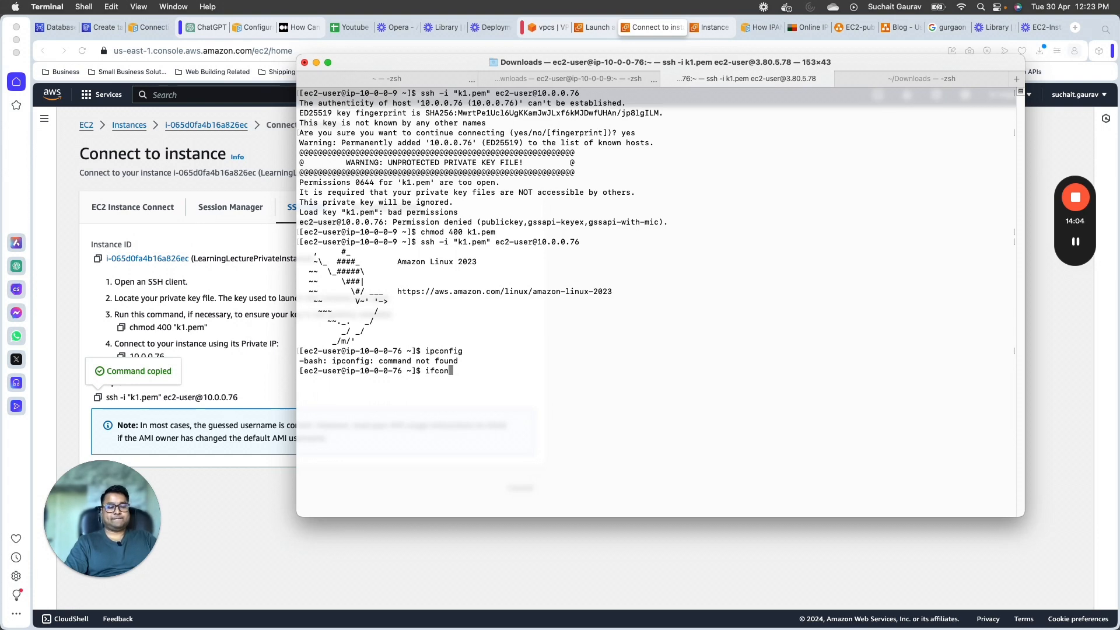
key(Return)
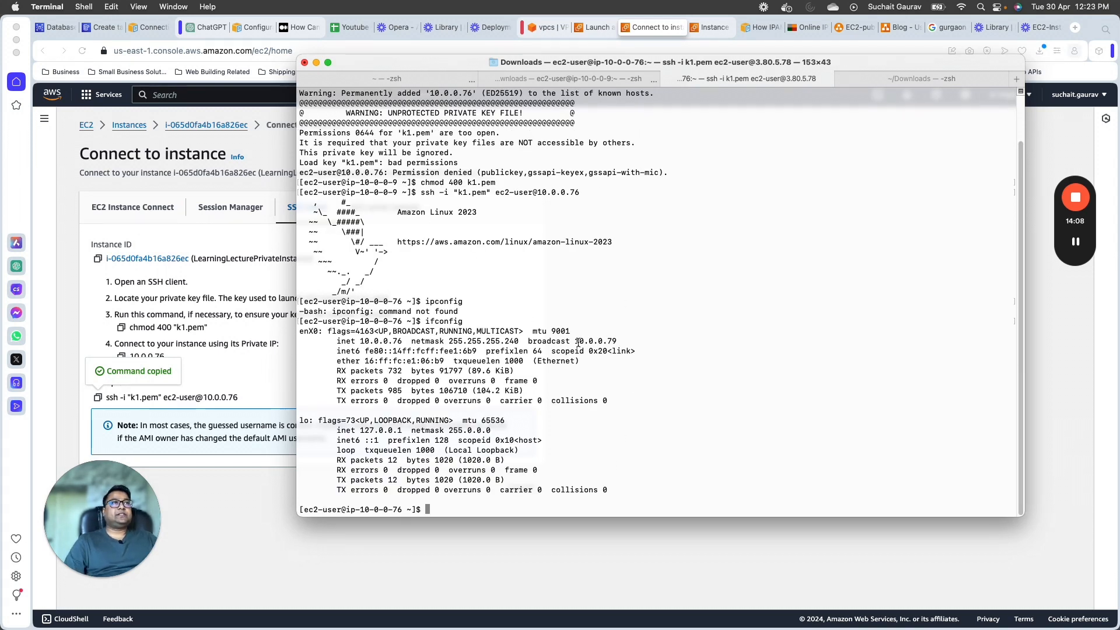
drag(574, 341, 624, 342)
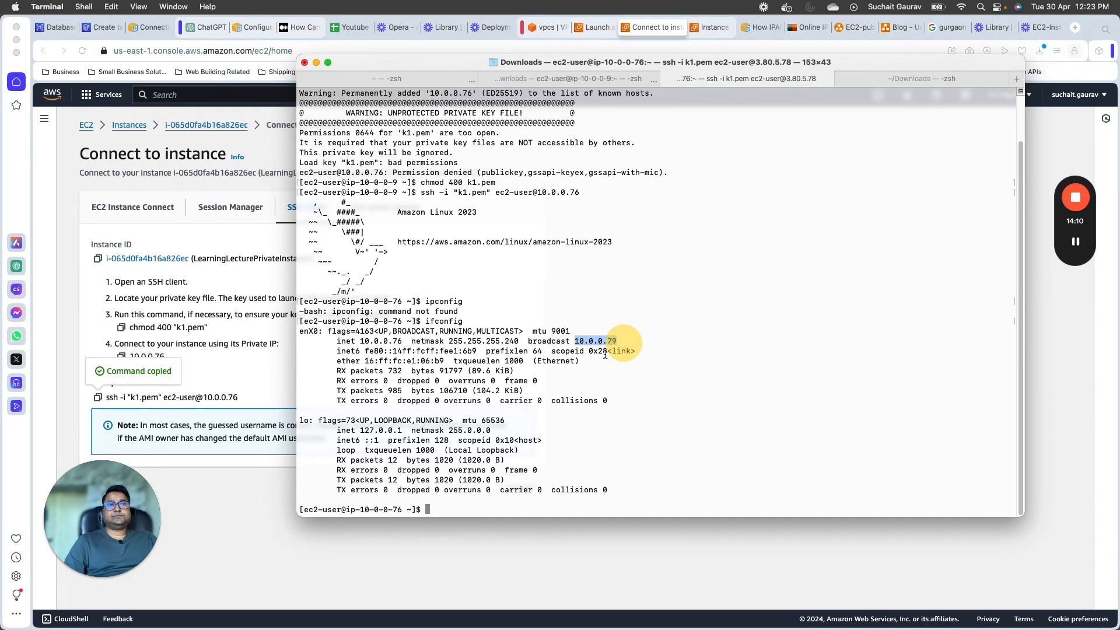
drag(474, 207, 533, 418)
click(526, 484)
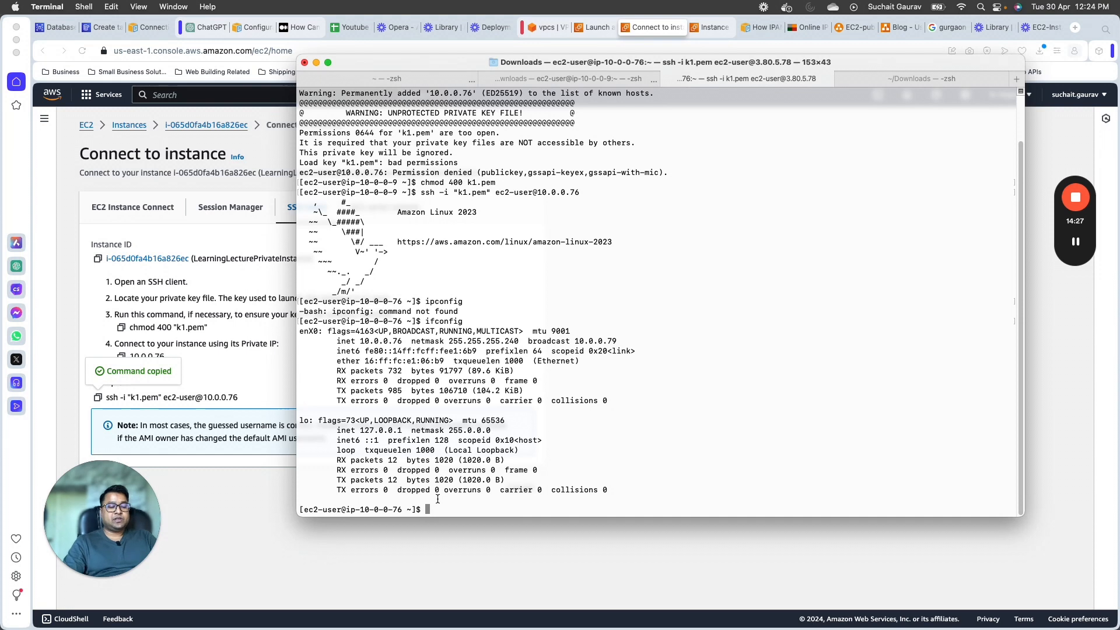
text(ping www.)
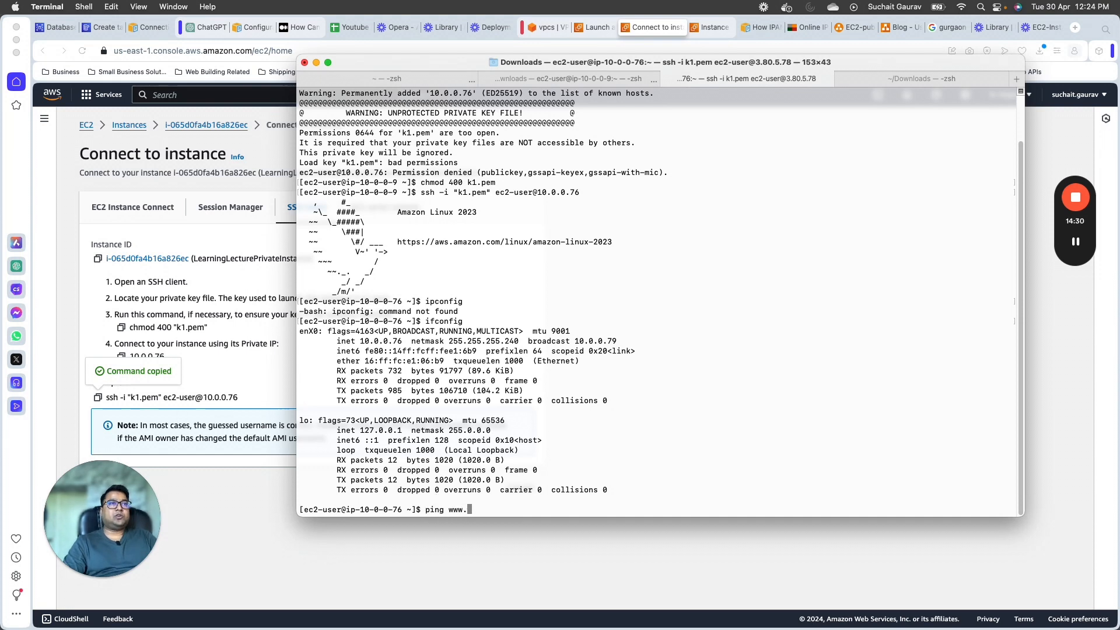
text(google.com)
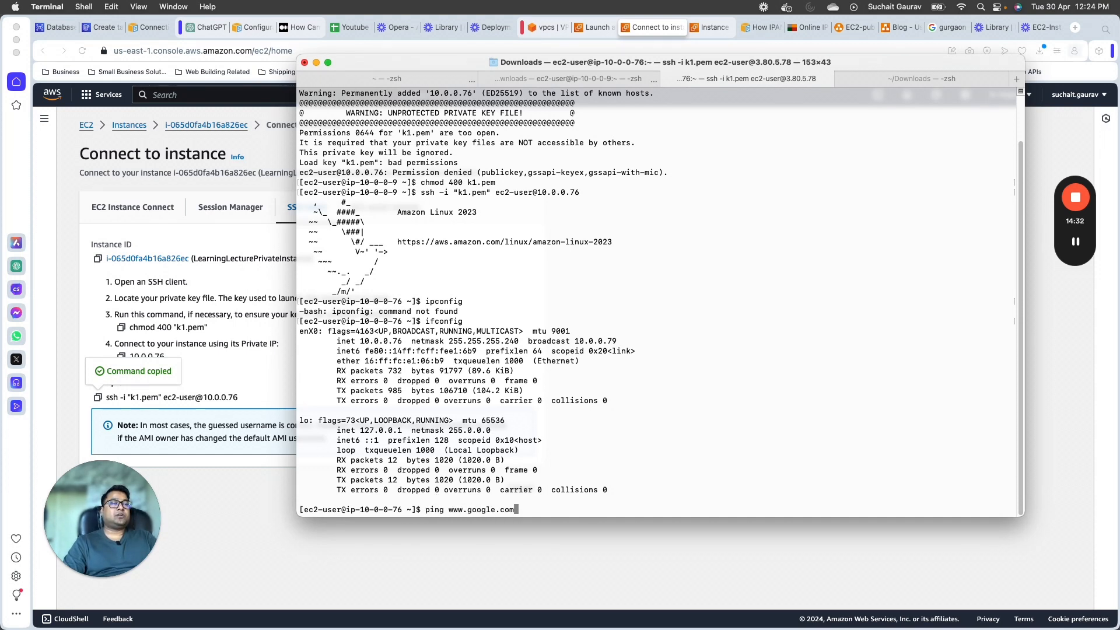
key(Return)
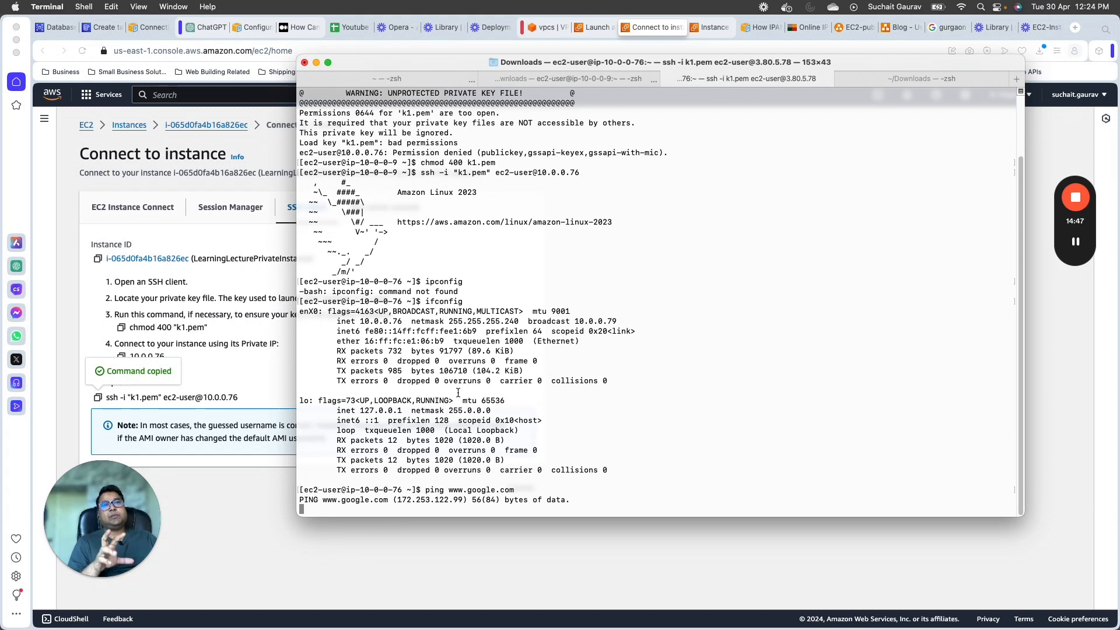
drag(443, 509, 522, 509)
- Switch to Opera and examine the NAT gateway in the EC2-public-private-subnet.drawio diagram
click(564, 556)
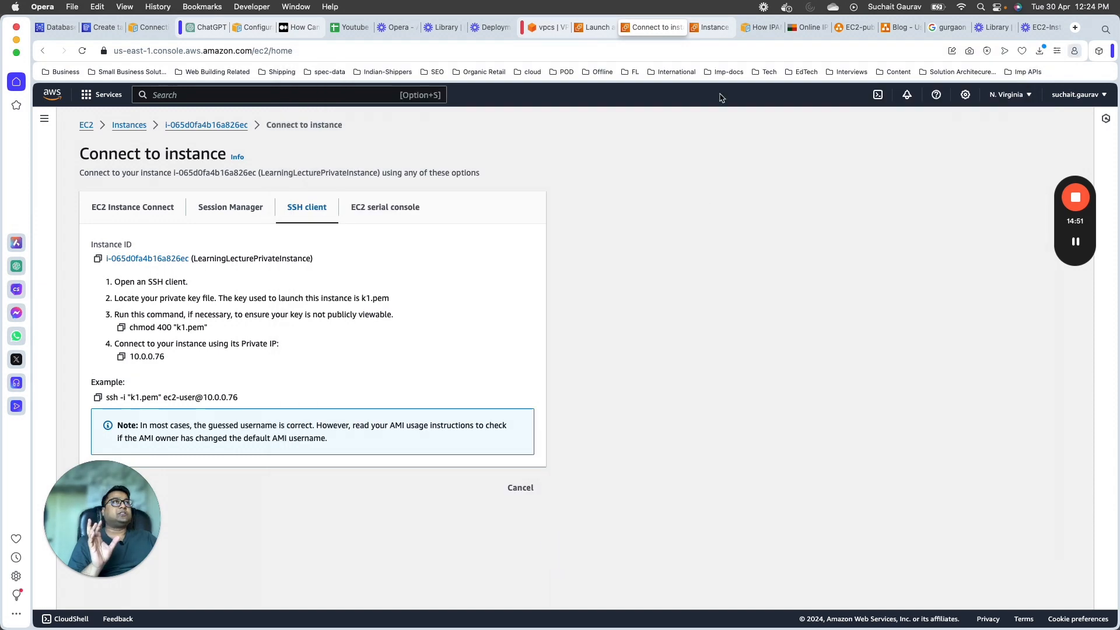
click(723, 27)
click(863, 27)
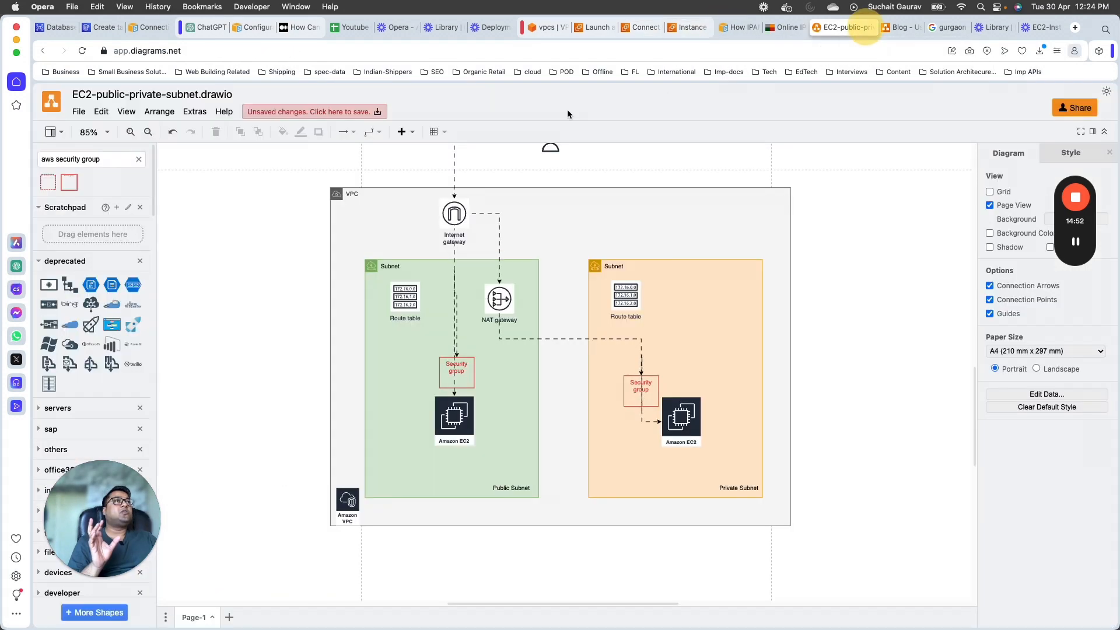
click(498, 297)
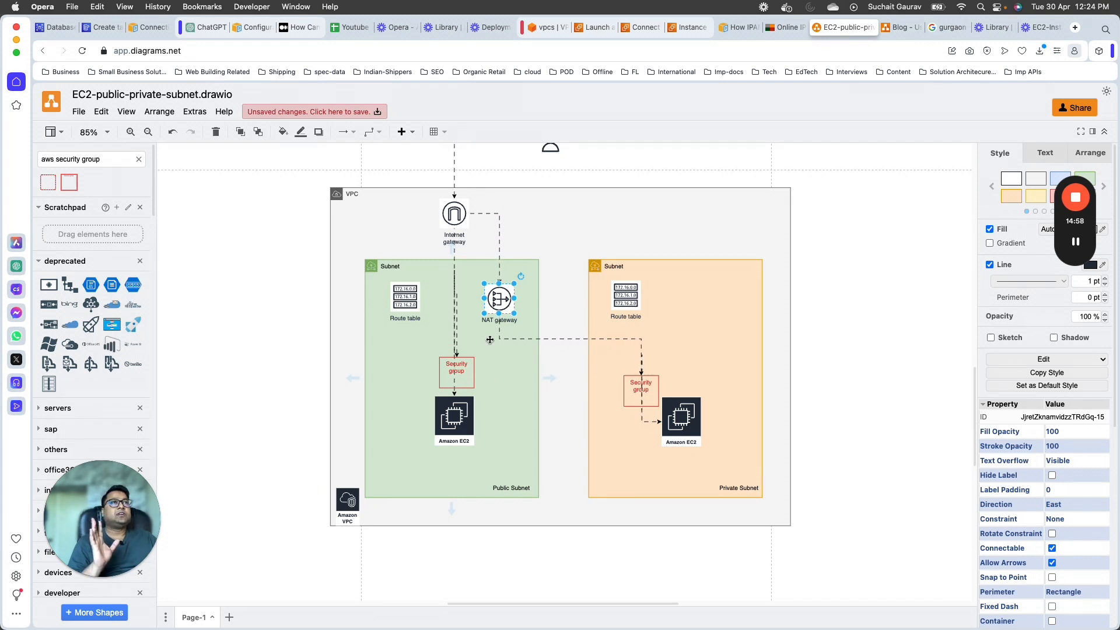
click(830, 237)
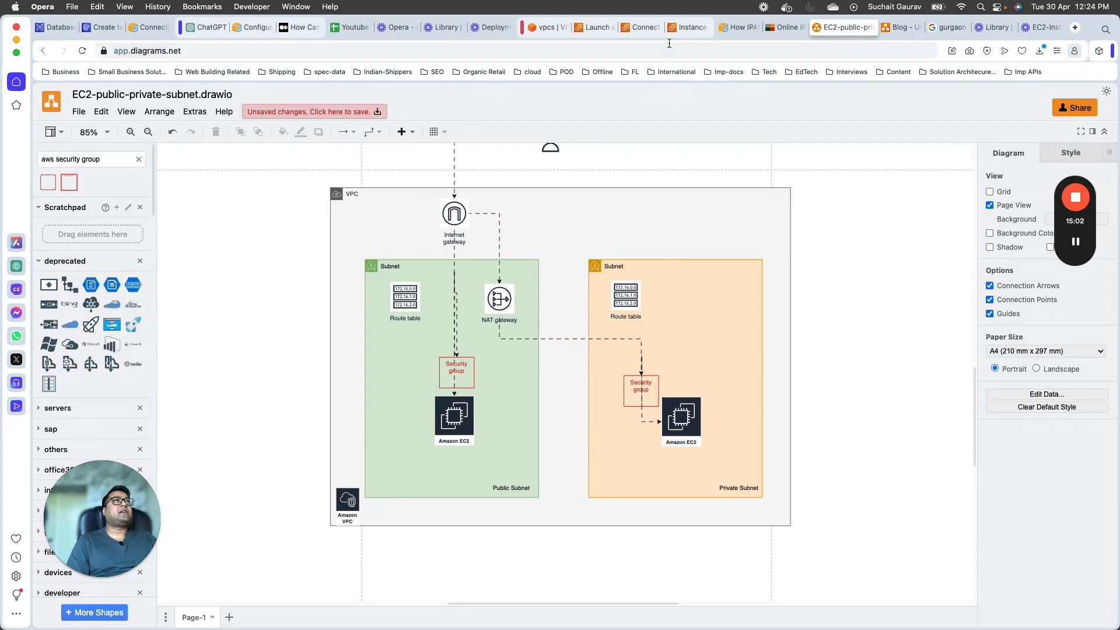
- Return to the AWS console, find the VPC service by searching for vpc, and open its list of NAT gateways
click(689, 27)
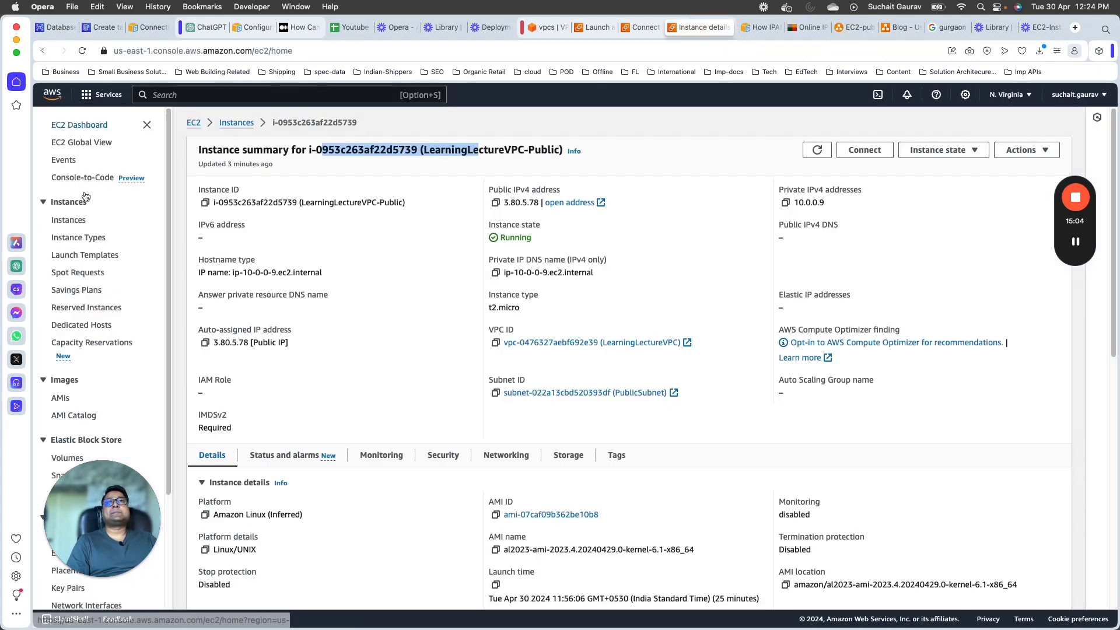
drag(108, 520, 994, 521)
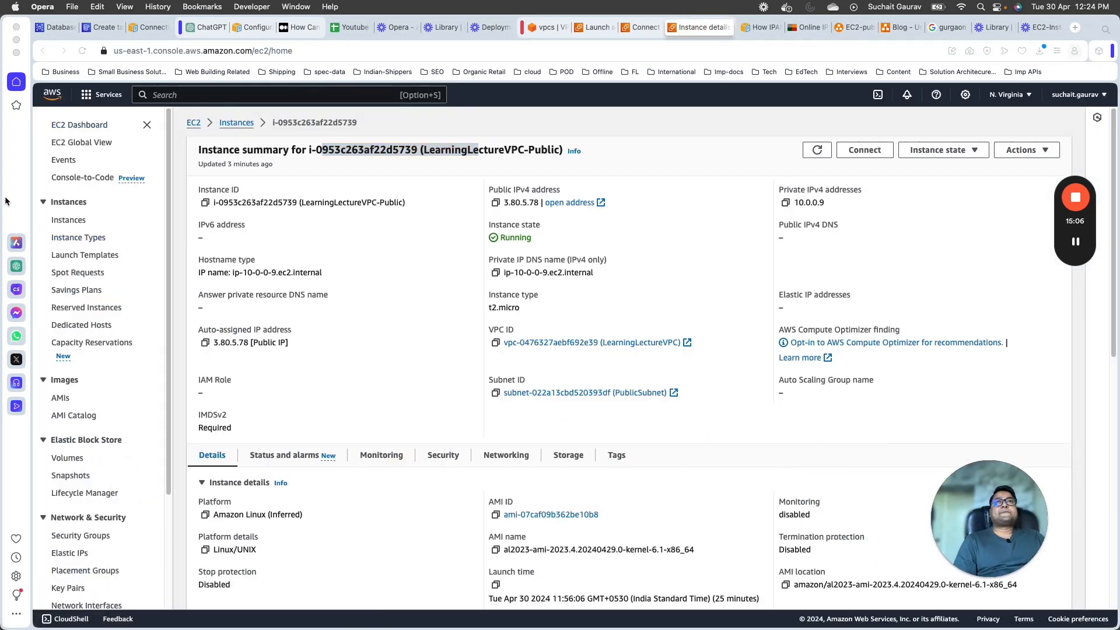
click(210, 94)
text(vpc)
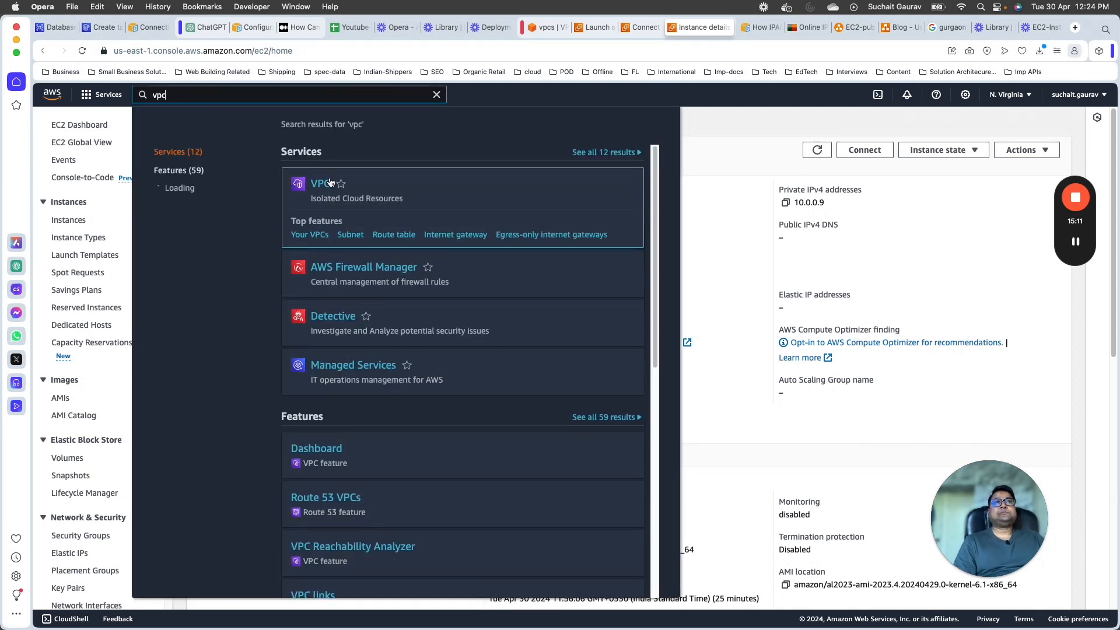
click(320, 182)
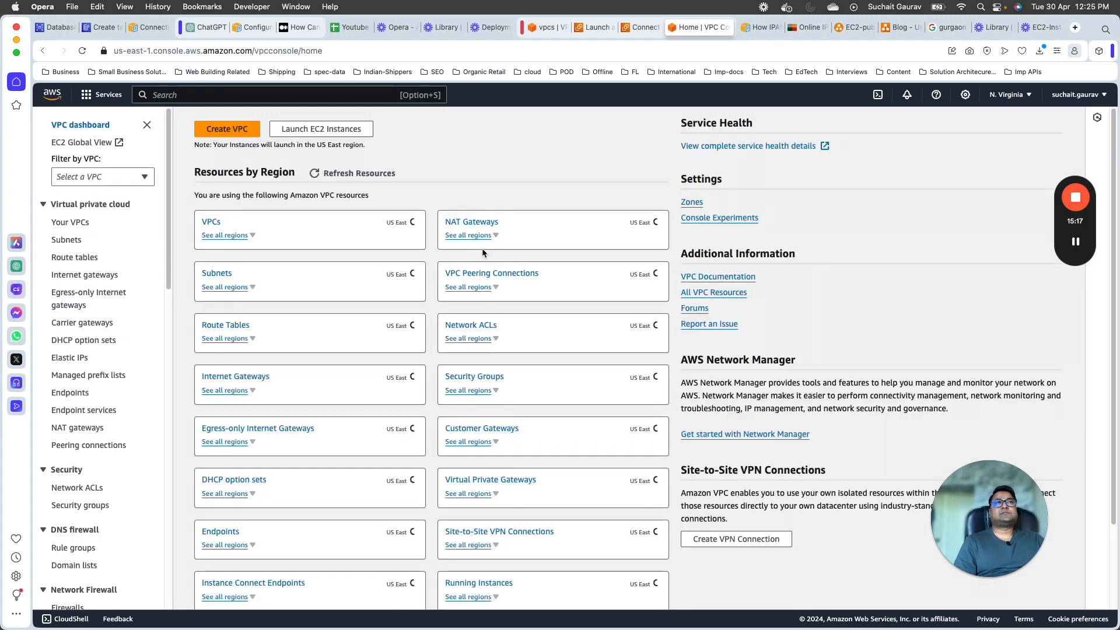
click(471, 222)
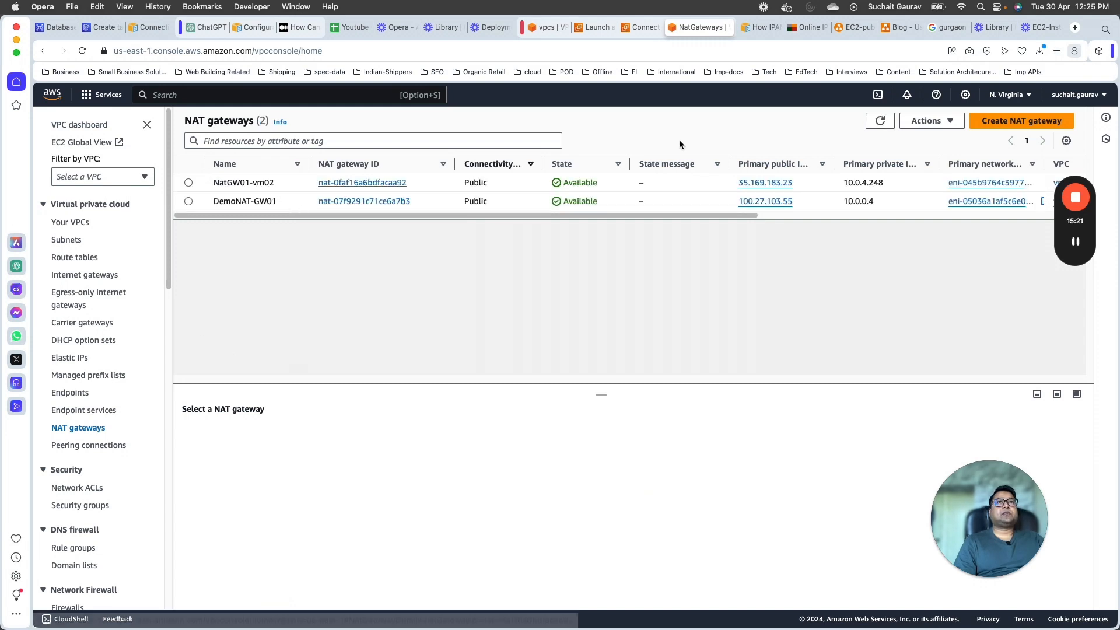
- Start a new NAT gateway, name it LearningLectureNATGateway, and bring up the available subnets
click(1018, 121)
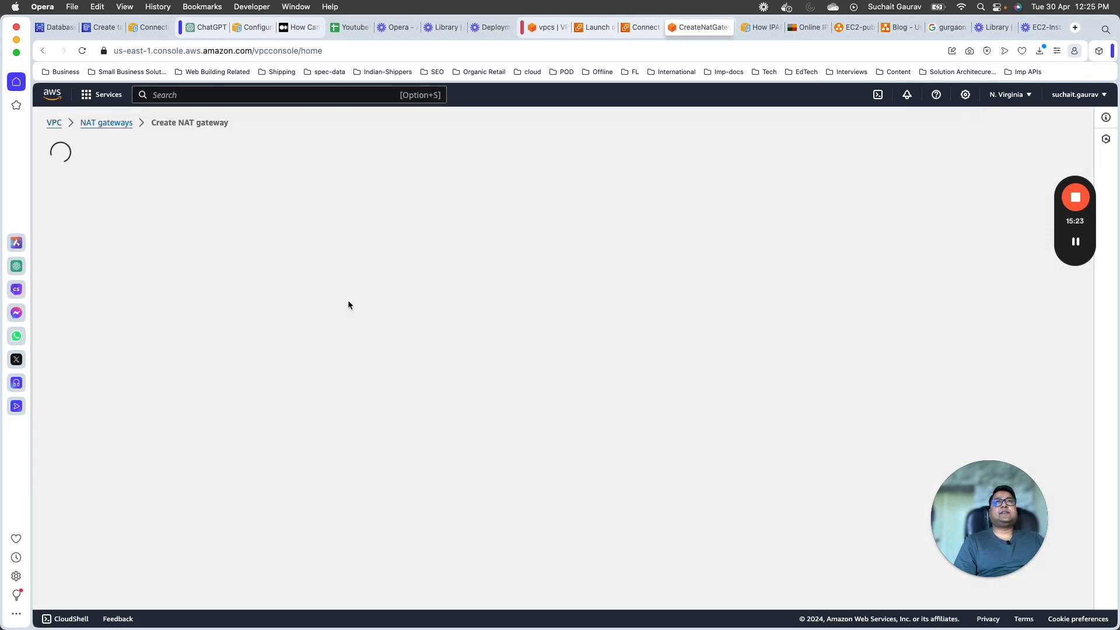
click(115, 260)
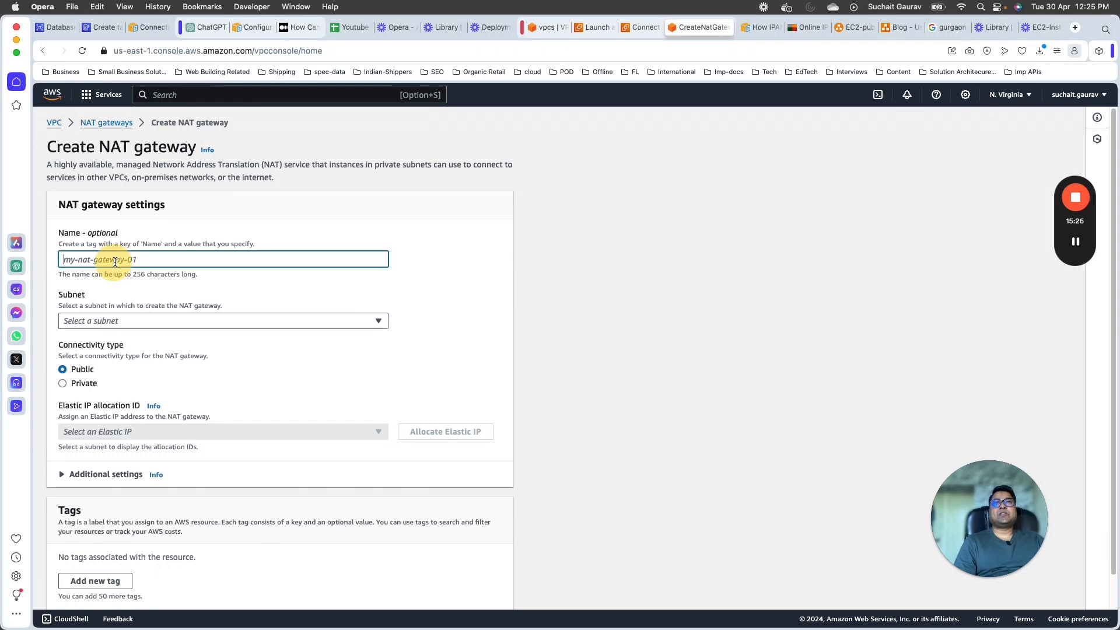
text(LearningLectureNATGateway)
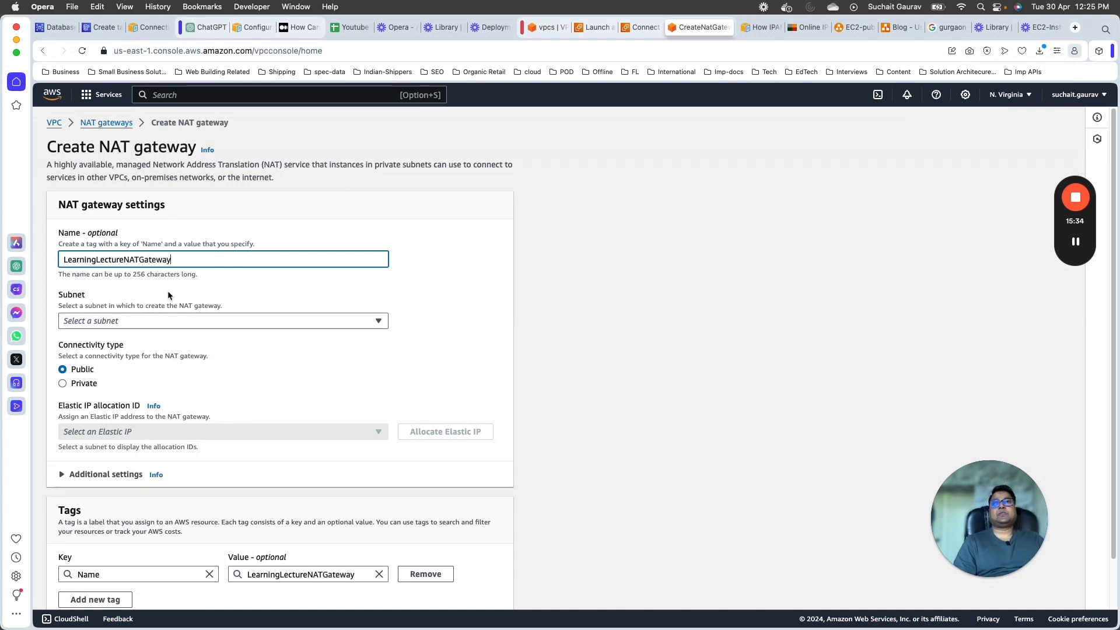
click(174, 324)
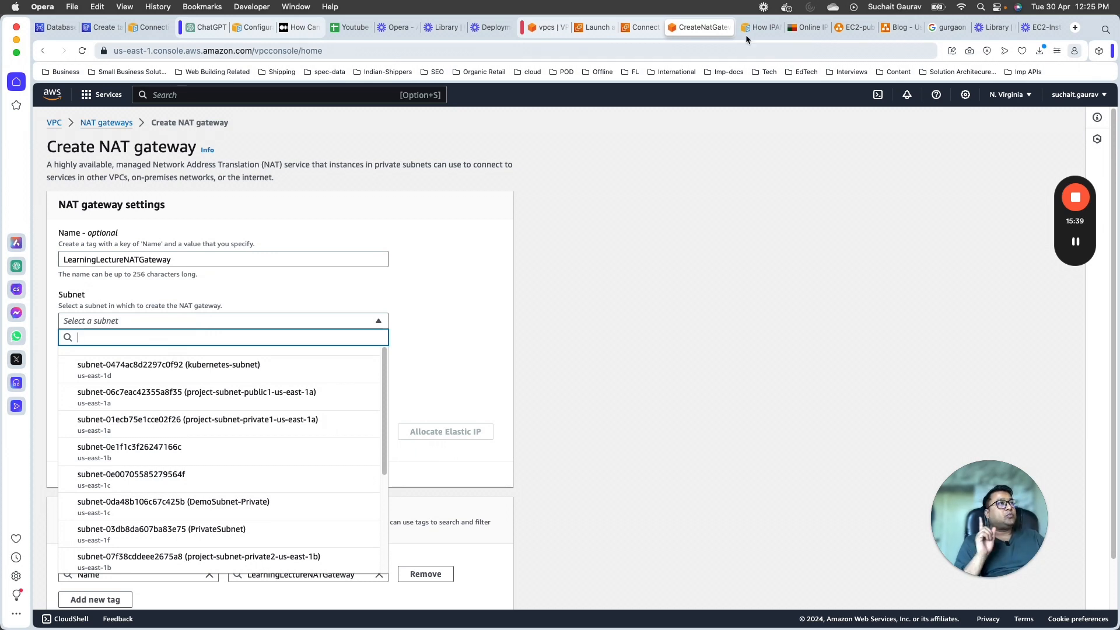
- Examine the NAT gateway's placement relative to the private subnet in the EC2-public-private-subnet.drawio diagram, and return to the NAT gateway form
click(867, 28)
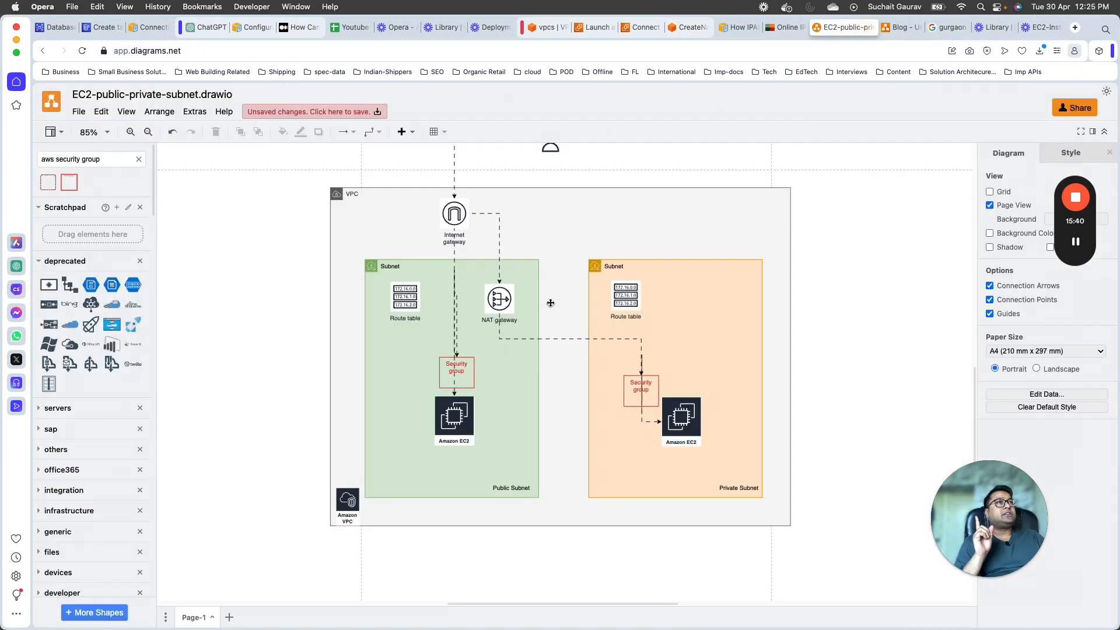
click(499, 298)
click(680, 328)
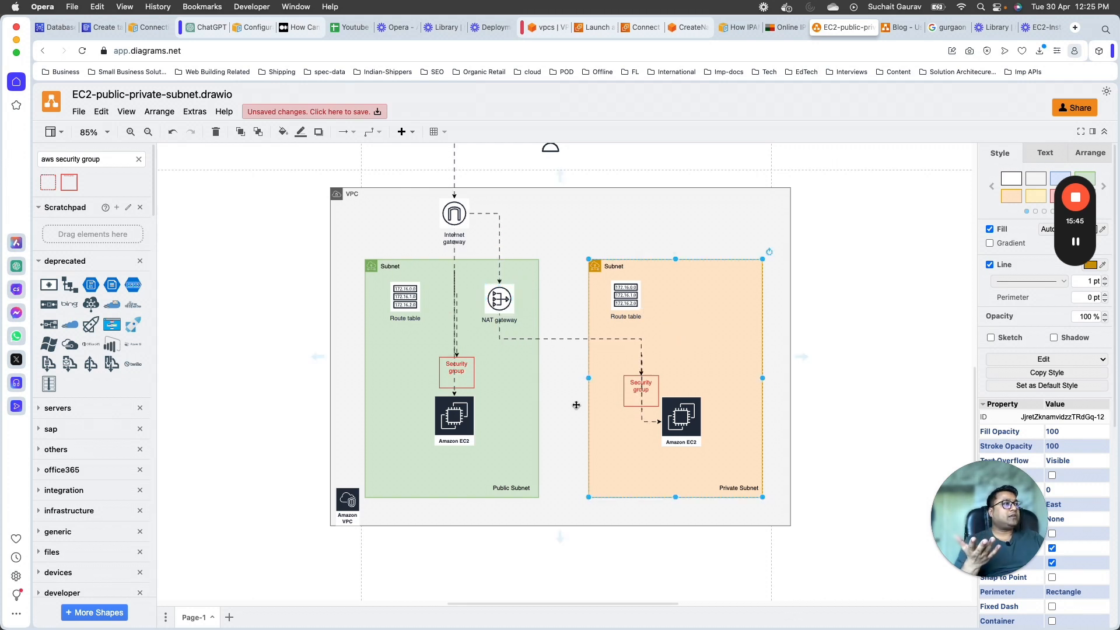
click(505, 308)
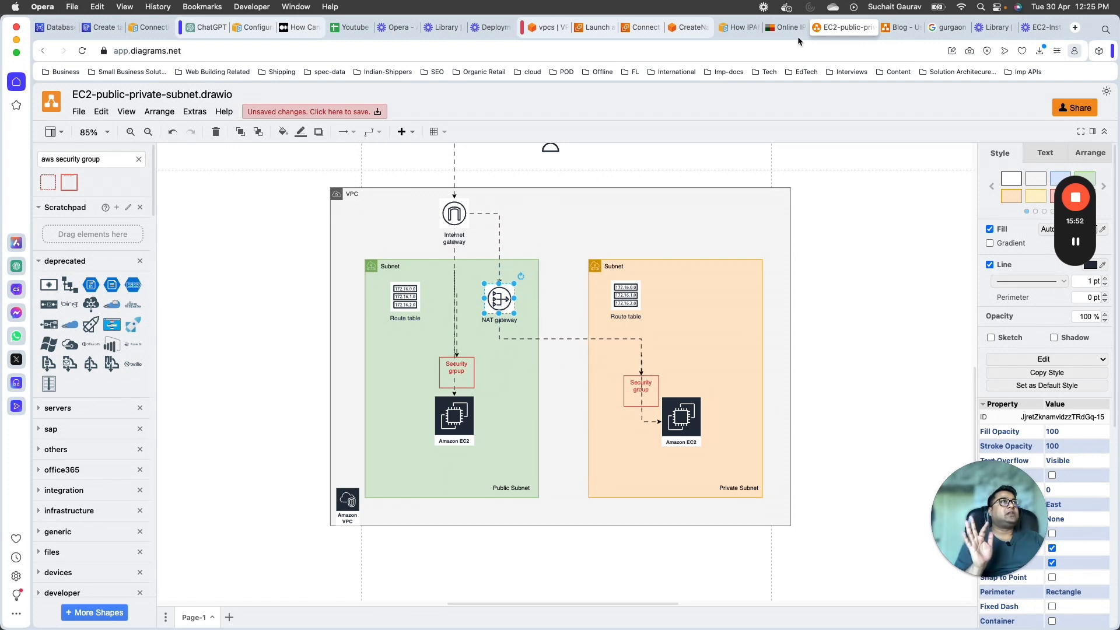
click(653, 26)
click(705, 27)
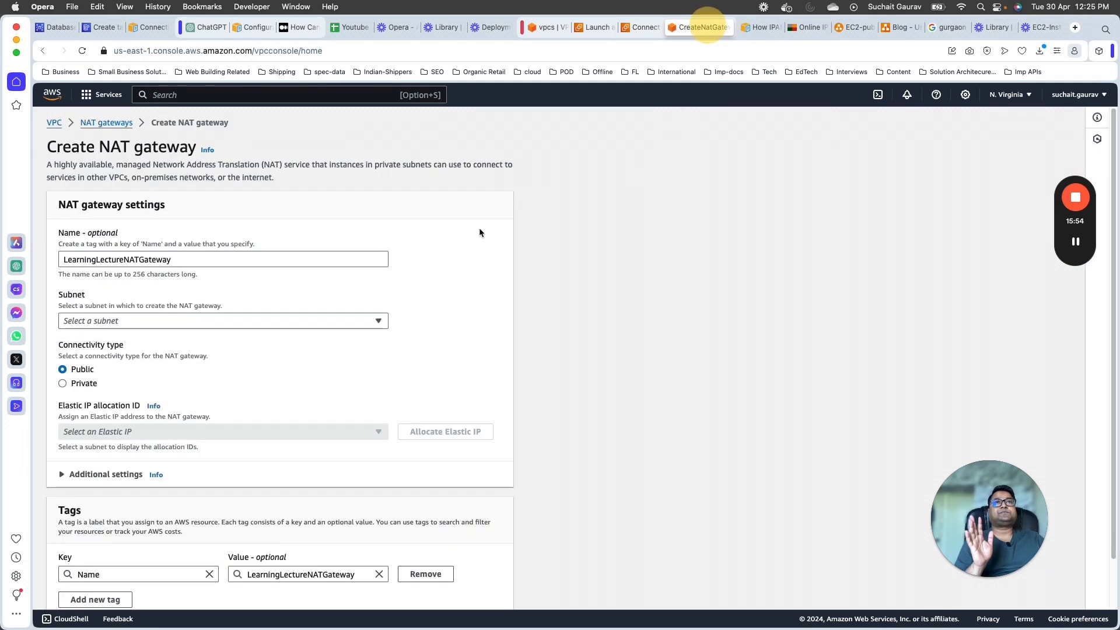
- Filter the subnets by public and assign PublicSubnet to the NAT gateway
click(257, 320)
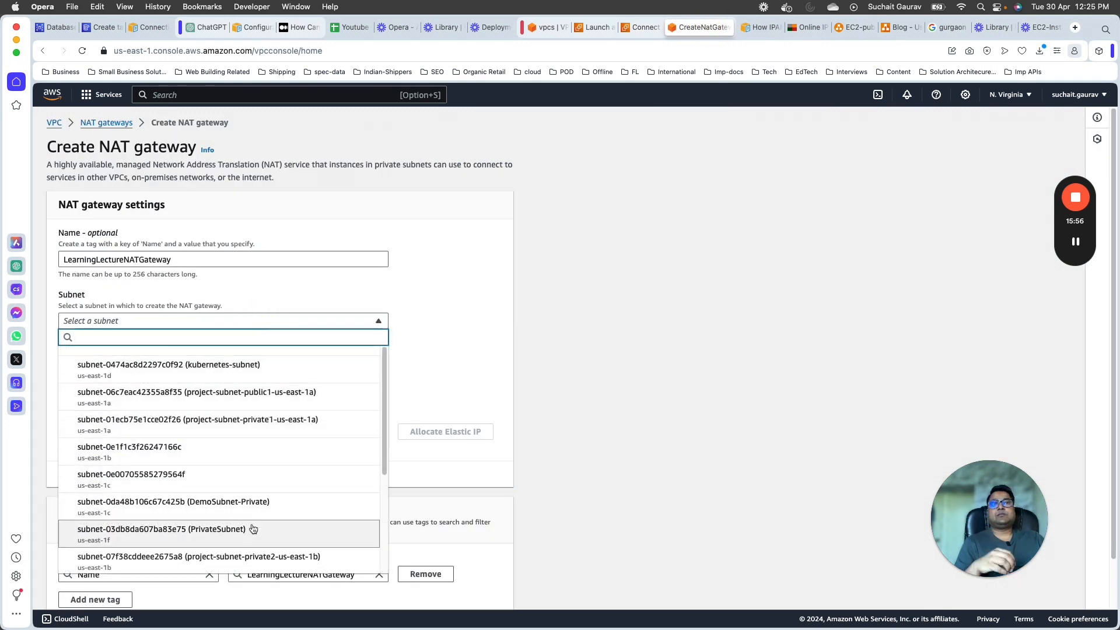
scroll(262, 548, down, 5)
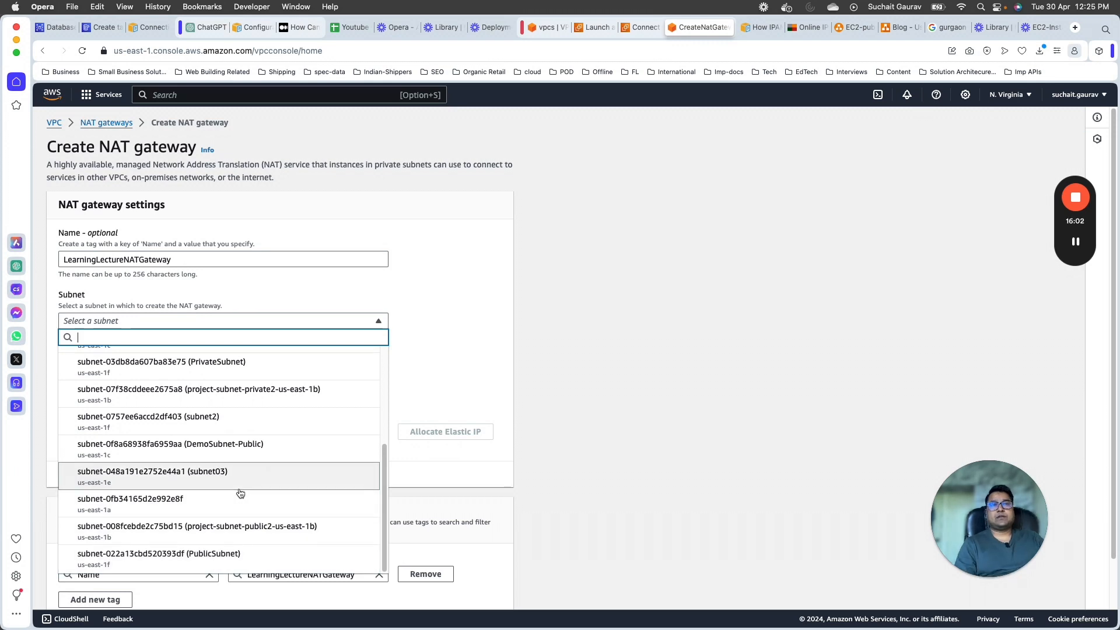
text(public)
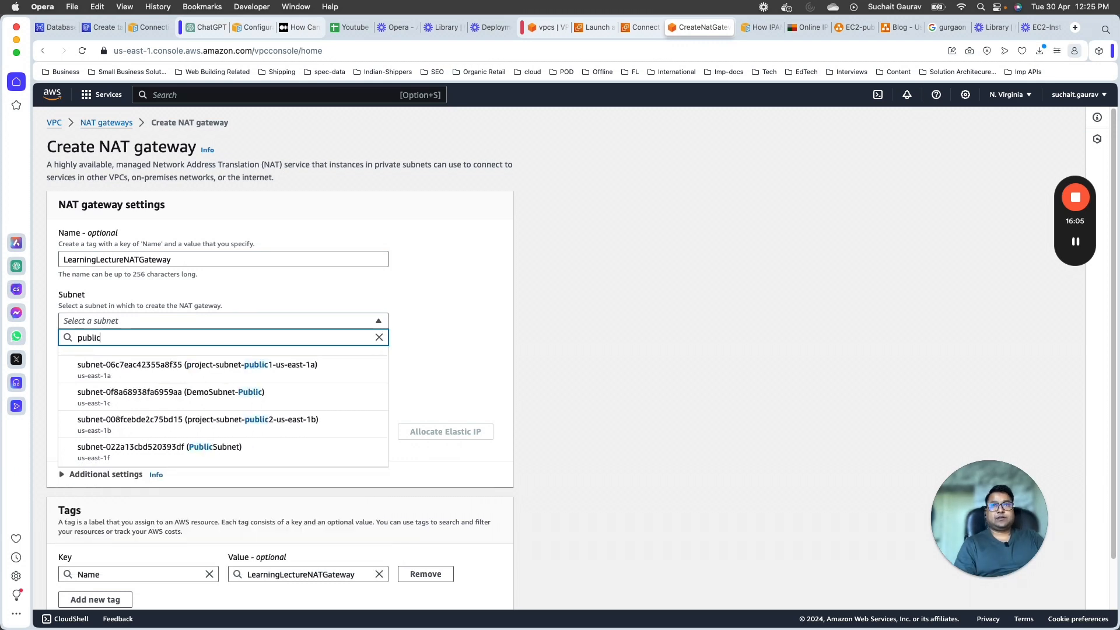
click(250, 457)
- Allocate a new Elastic IP for the public NAT gateway and create the gateway
scroll(339, 351, down, 2)
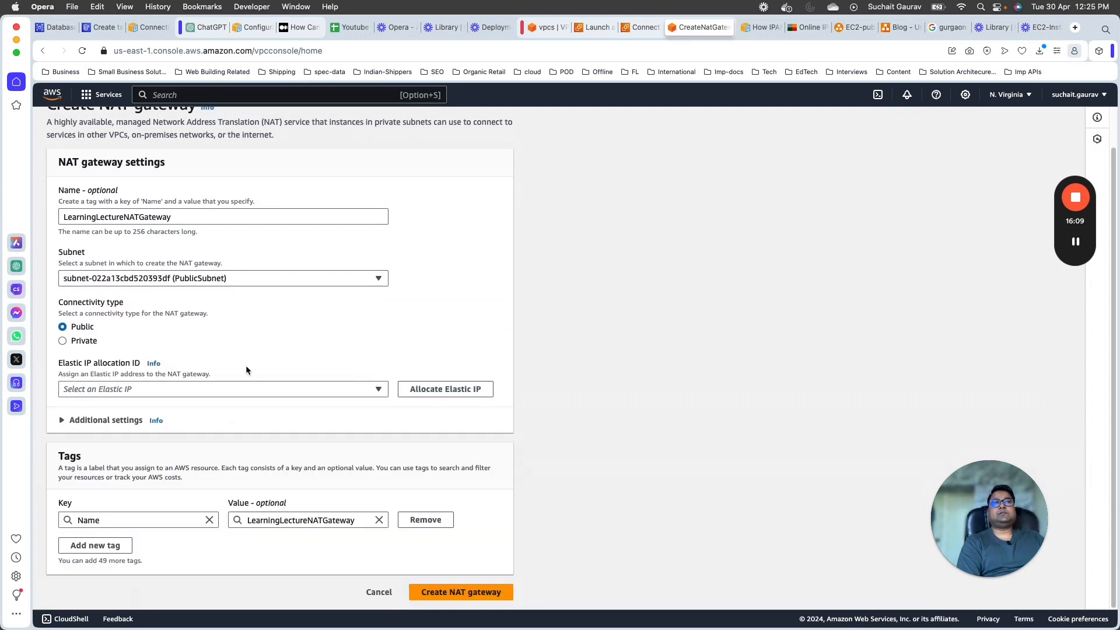
click(445, 389)
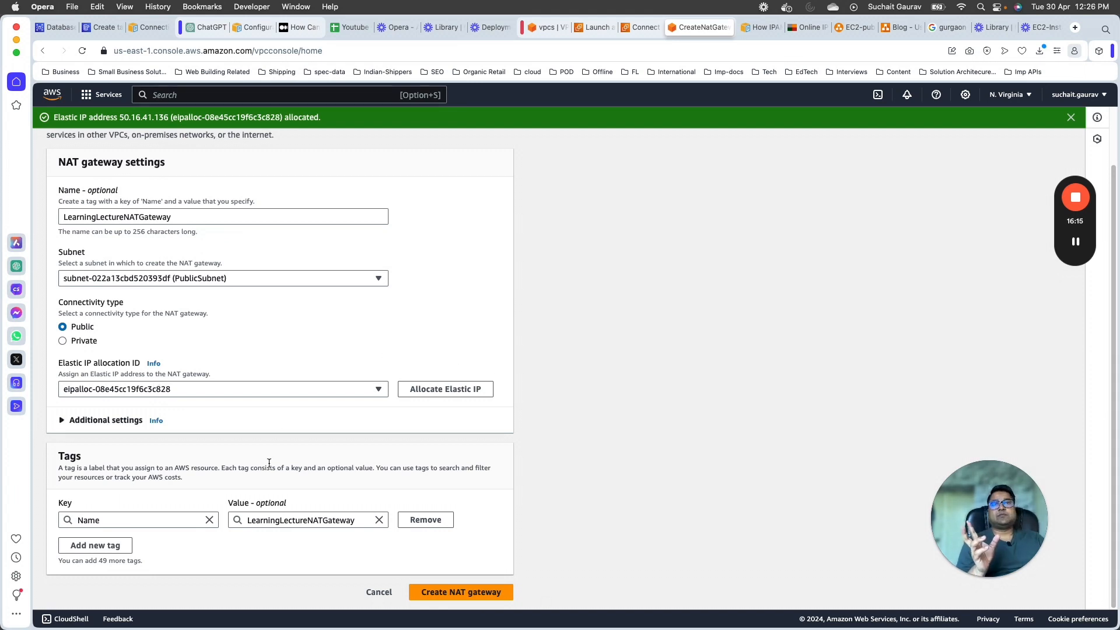
click(455, 591)
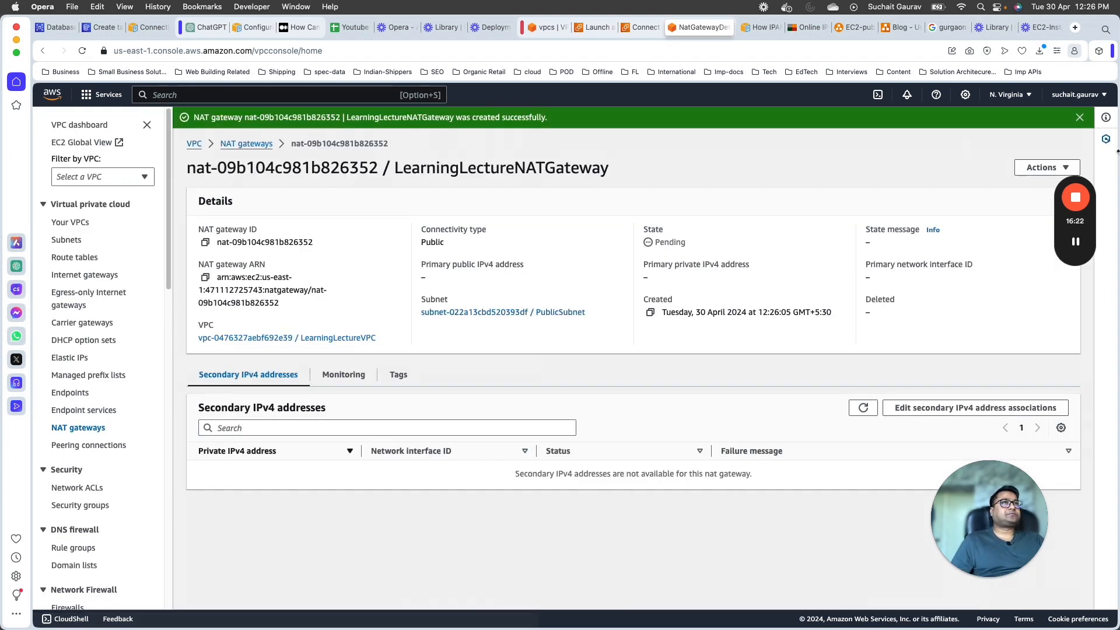
- Check the state of LearningLectureNATGateway, reloading its details page twice
drag(1077, 226, 143, 441)
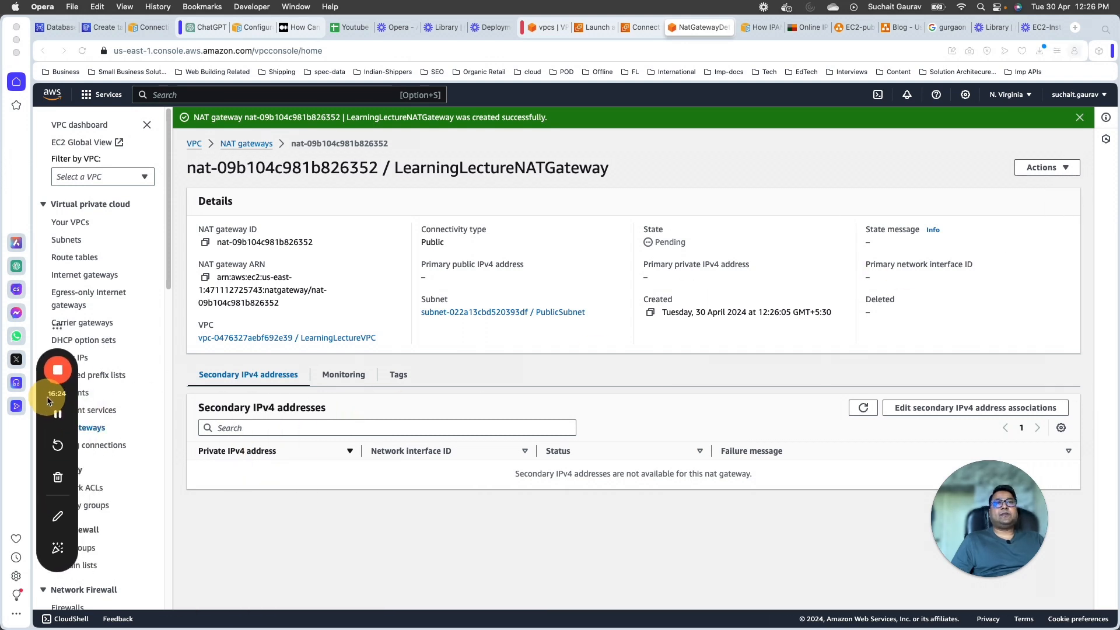
click(664, 239)
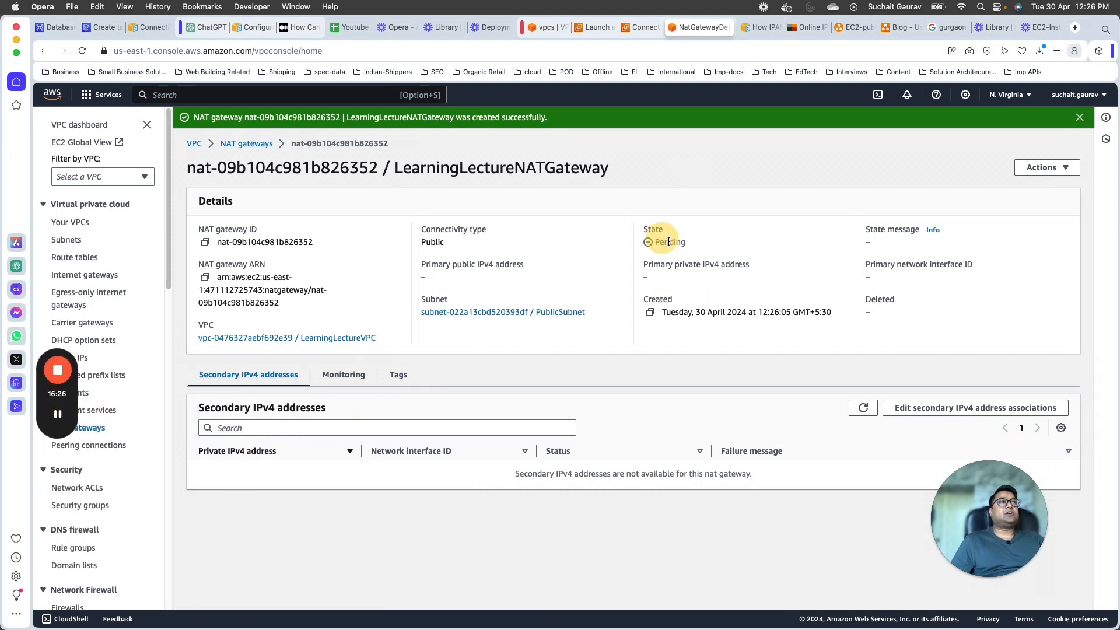
click(81, 50)
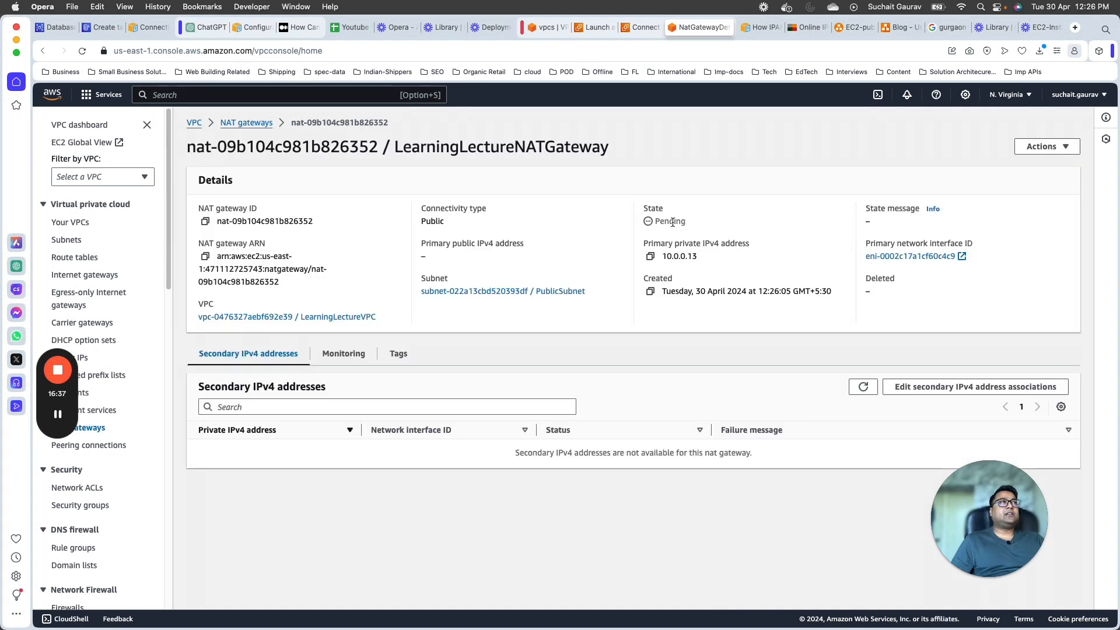
double_click(661, 223)
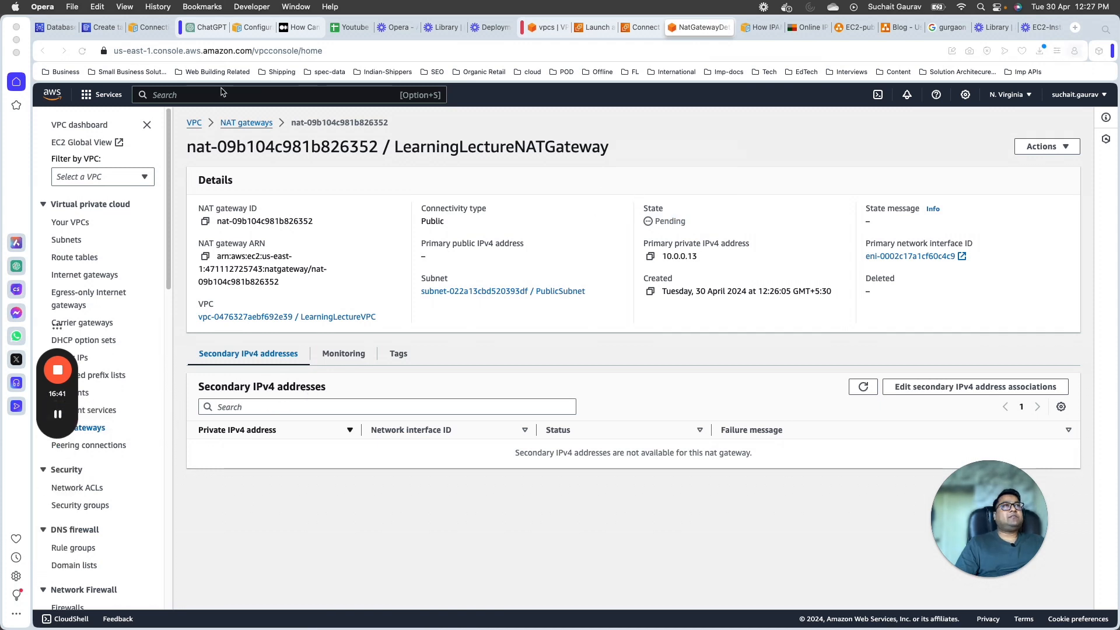
click(83, 50)
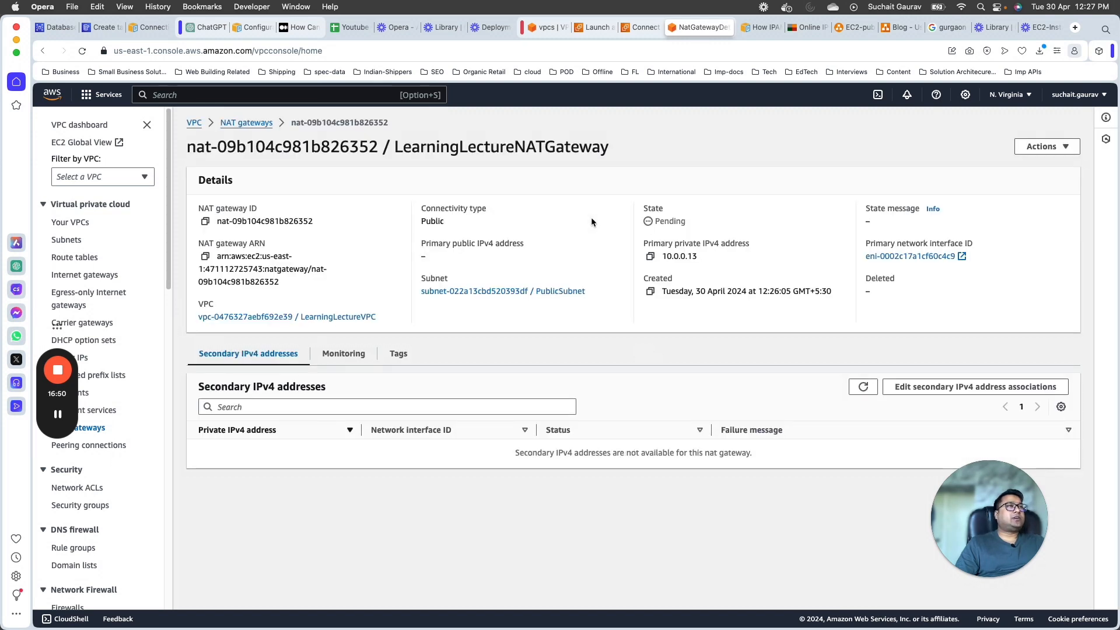
double_click(671, 223)
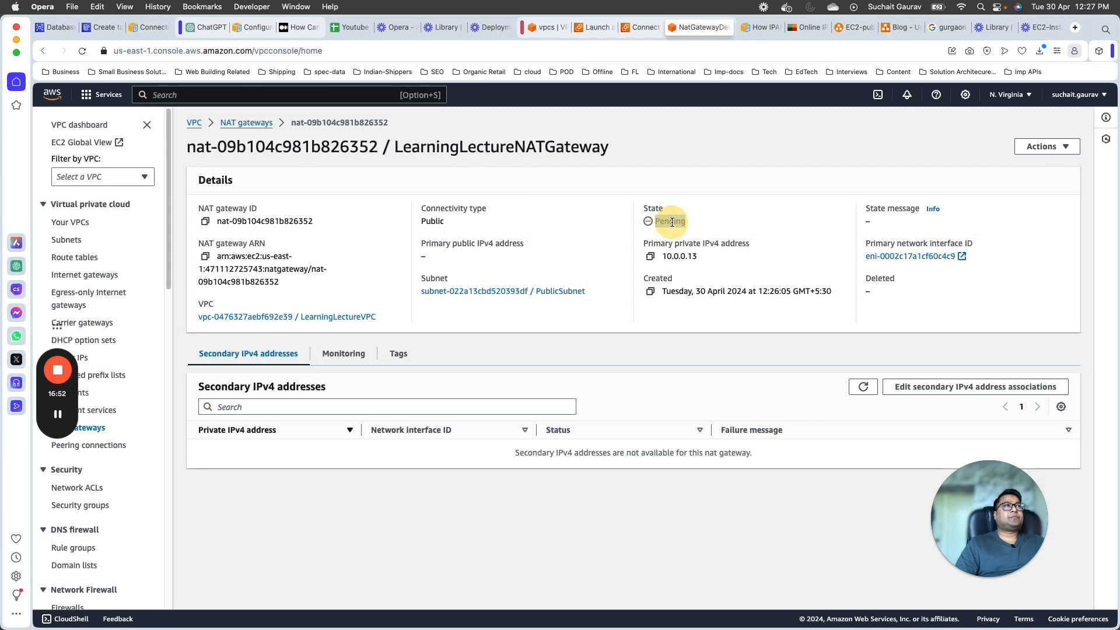
- Review the route tables list, and examine how the private subnet is routed in LearningLectureVPC's resource map
click(75, 258)
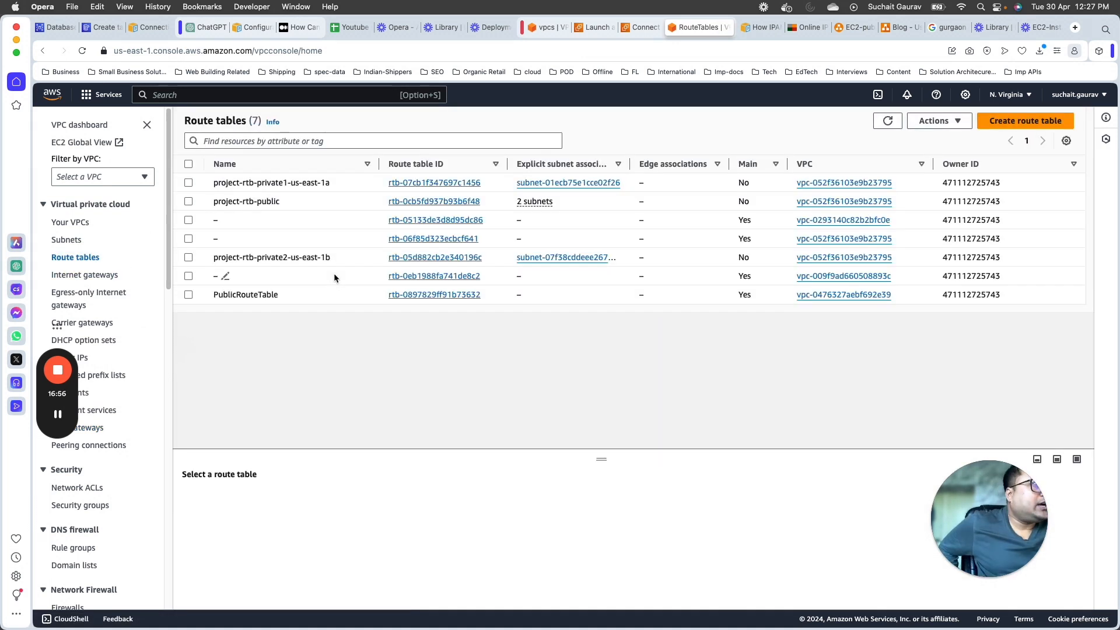
click(78, 225)
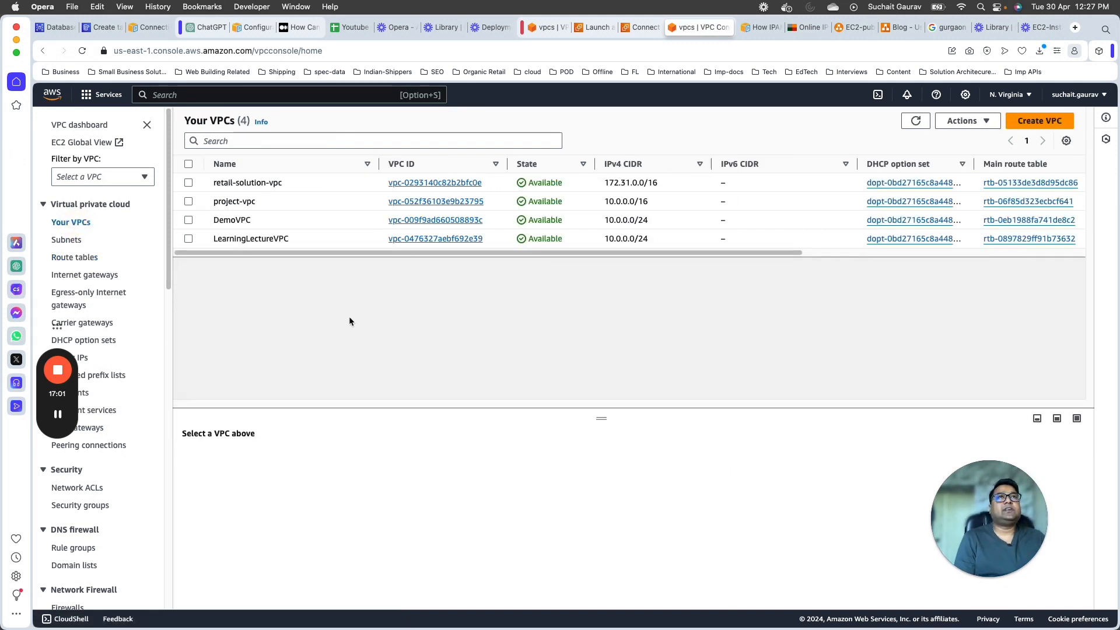
click(442, 240)
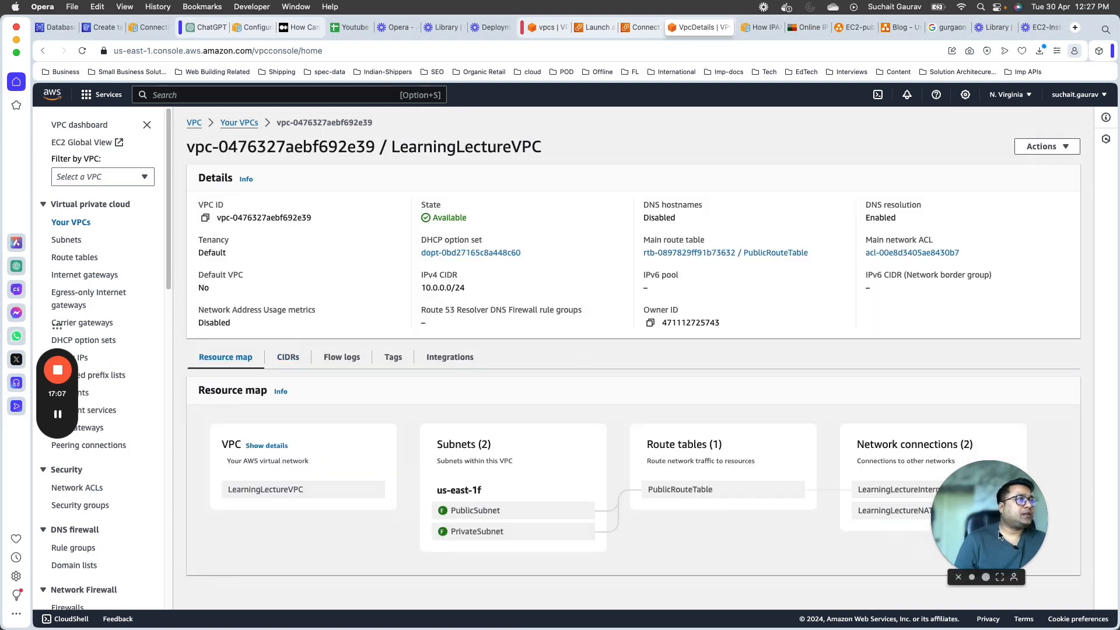
drag(980, 548, 111, 521)
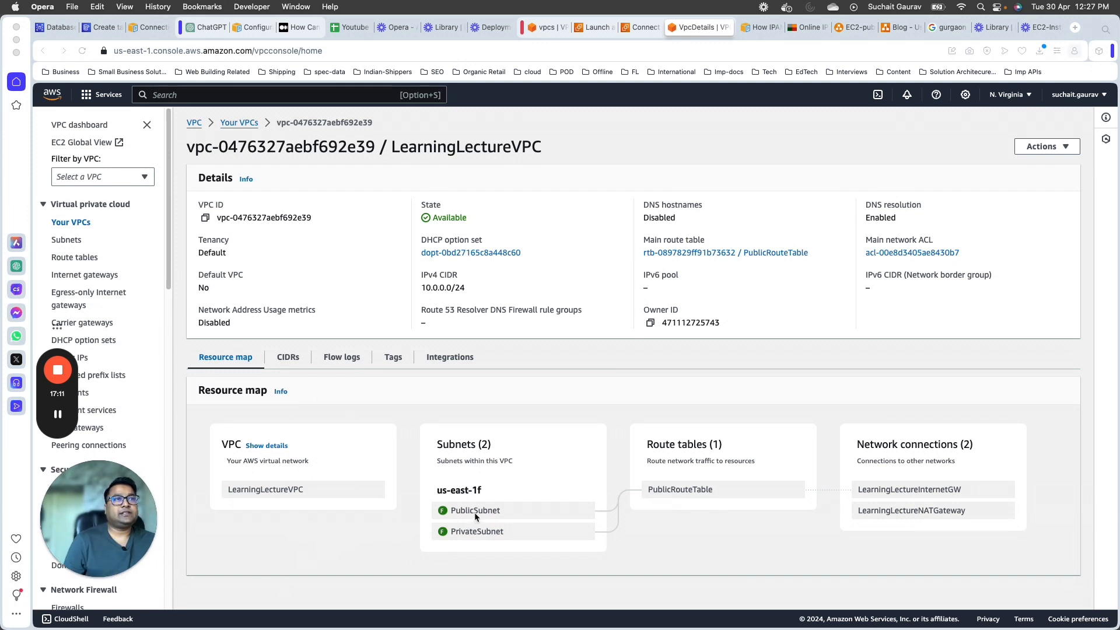
click(637, 545)
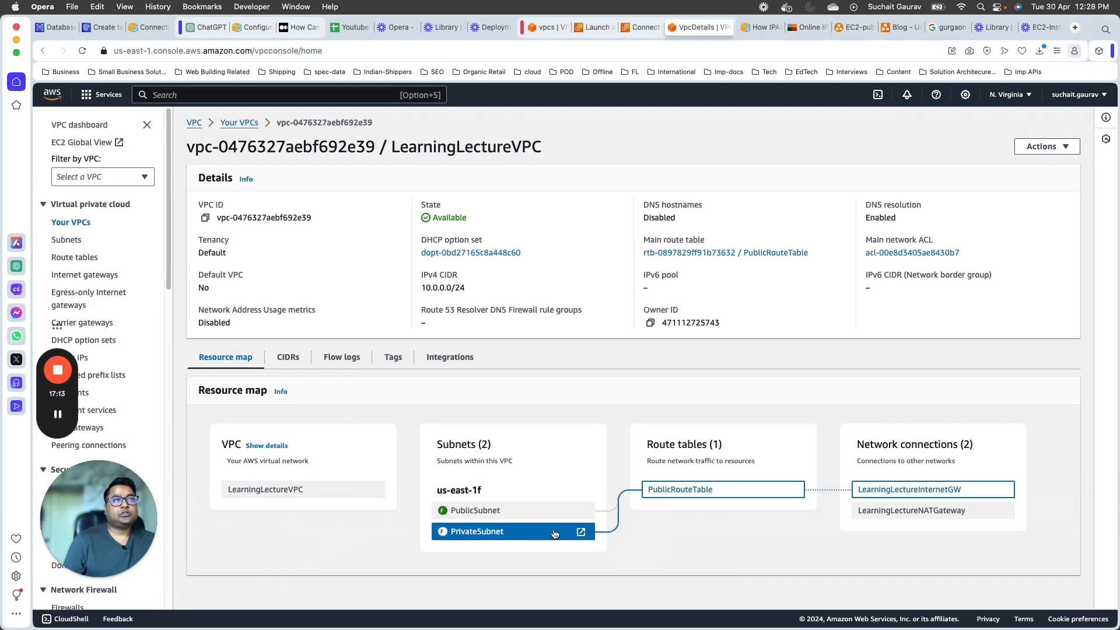
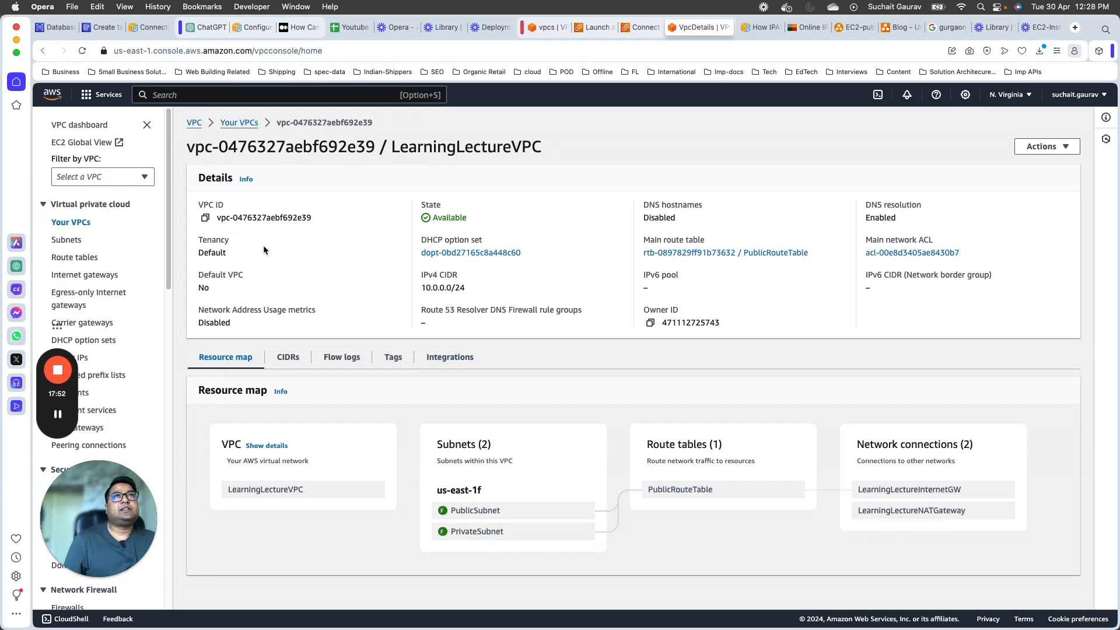
- Create a route table named PrivateRouteTable in LearningLectureVPC
click(82, 257)
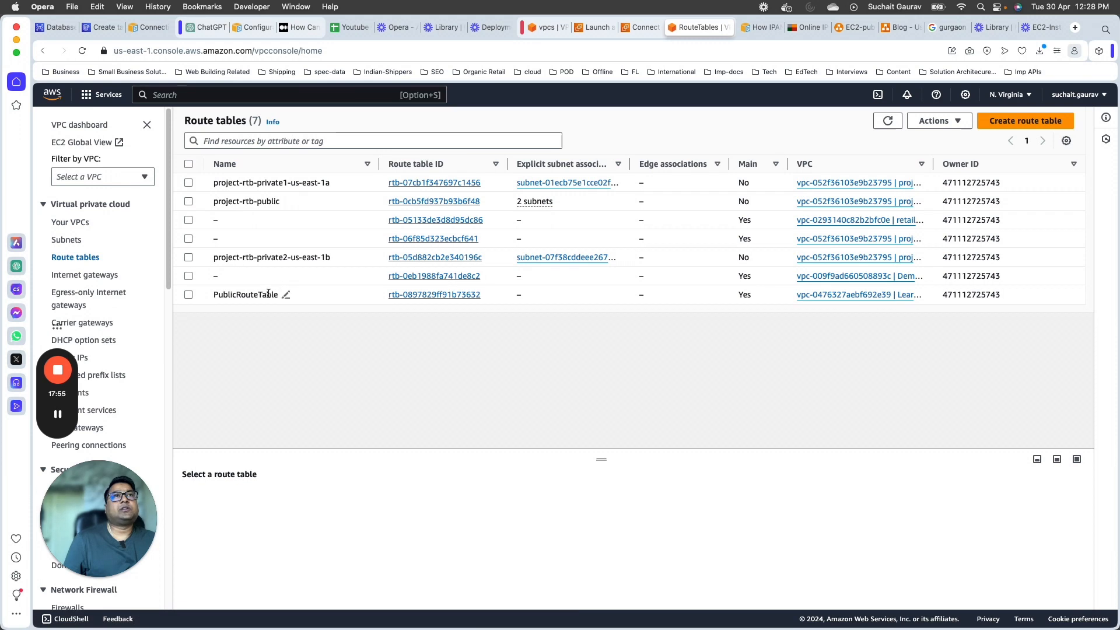
click(1025, 121)
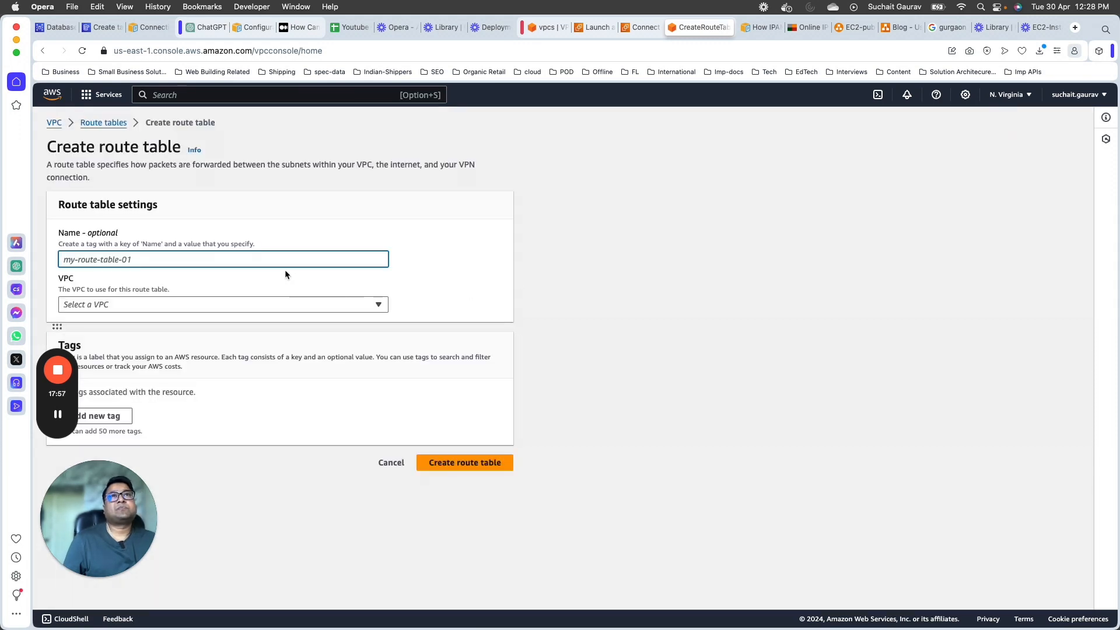
text(PrivateR)
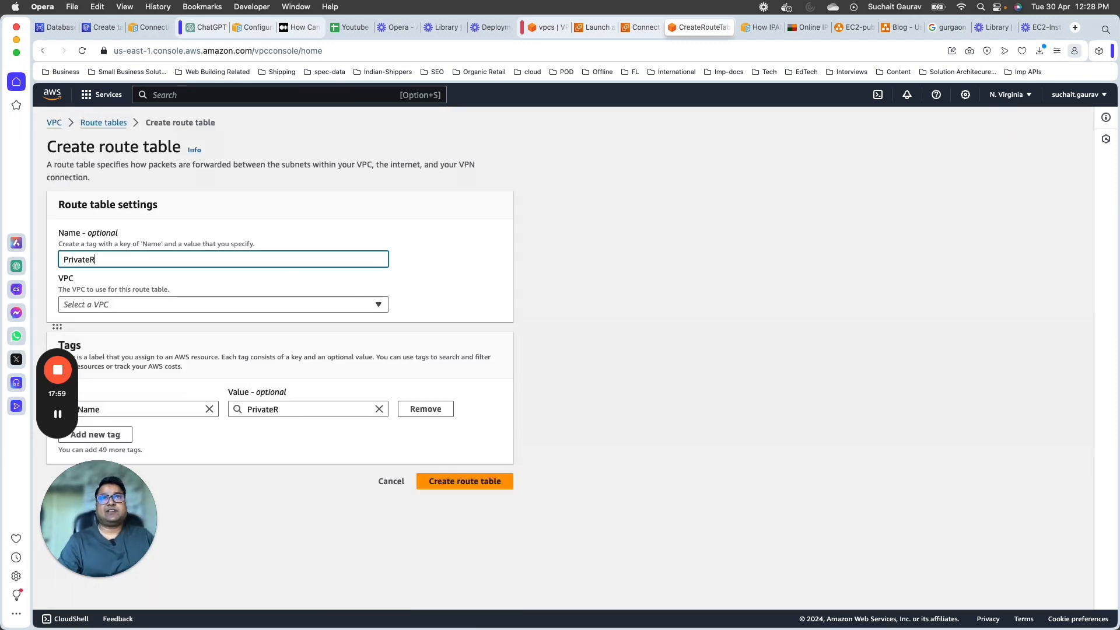
text(outeTable)
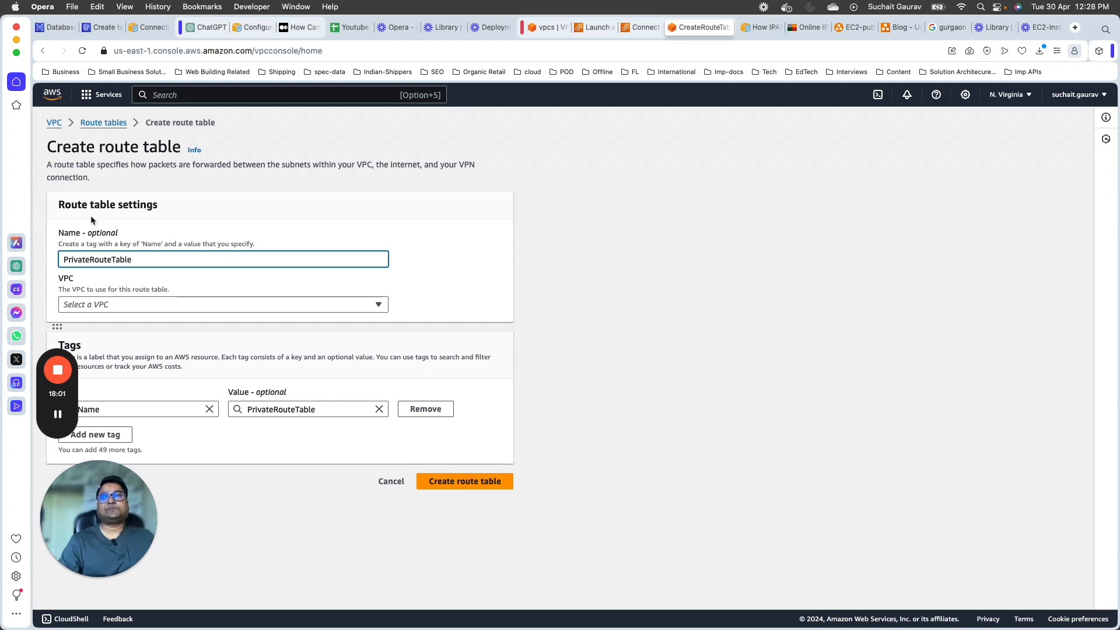
click(58, 515)
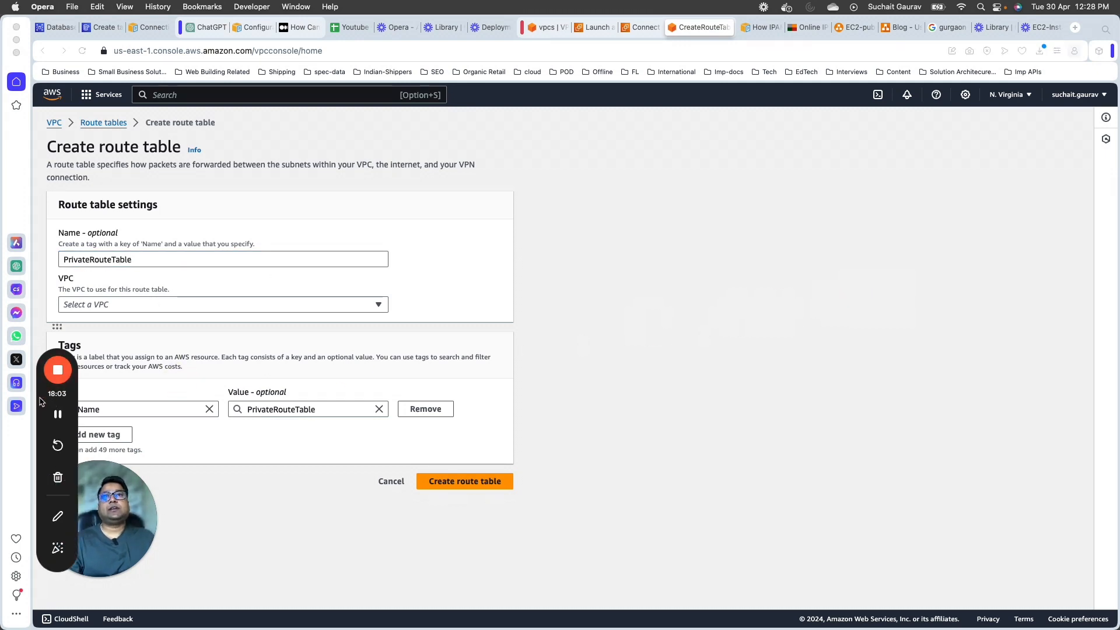
drag(40, 400, 1005, 187)
drag(132, 472, 1009, 483)
click(186, 308)
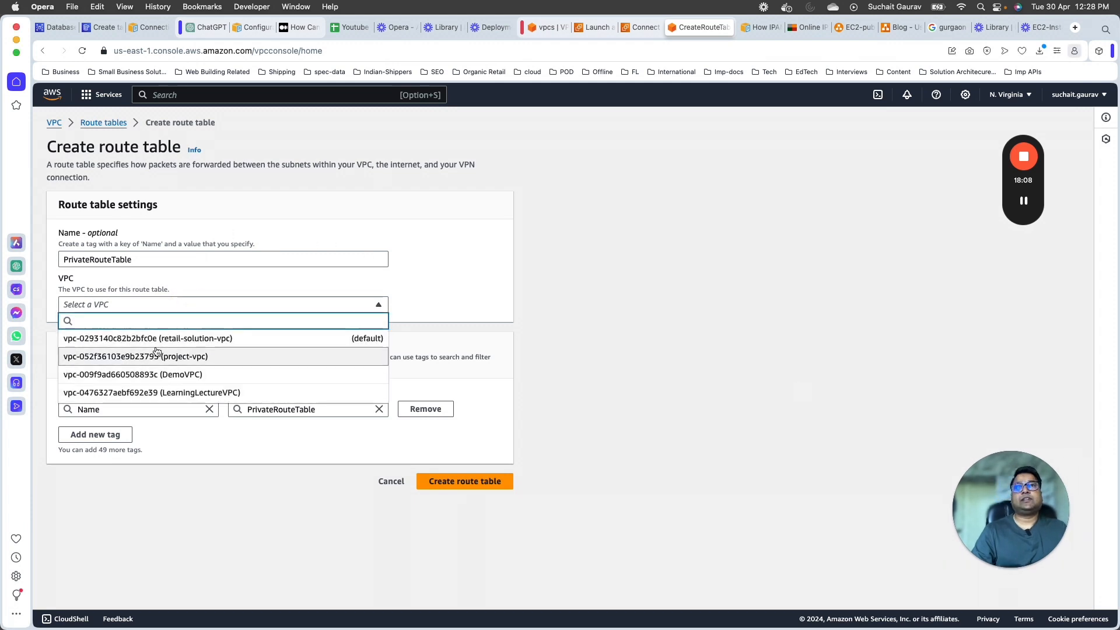
click(161, 392)
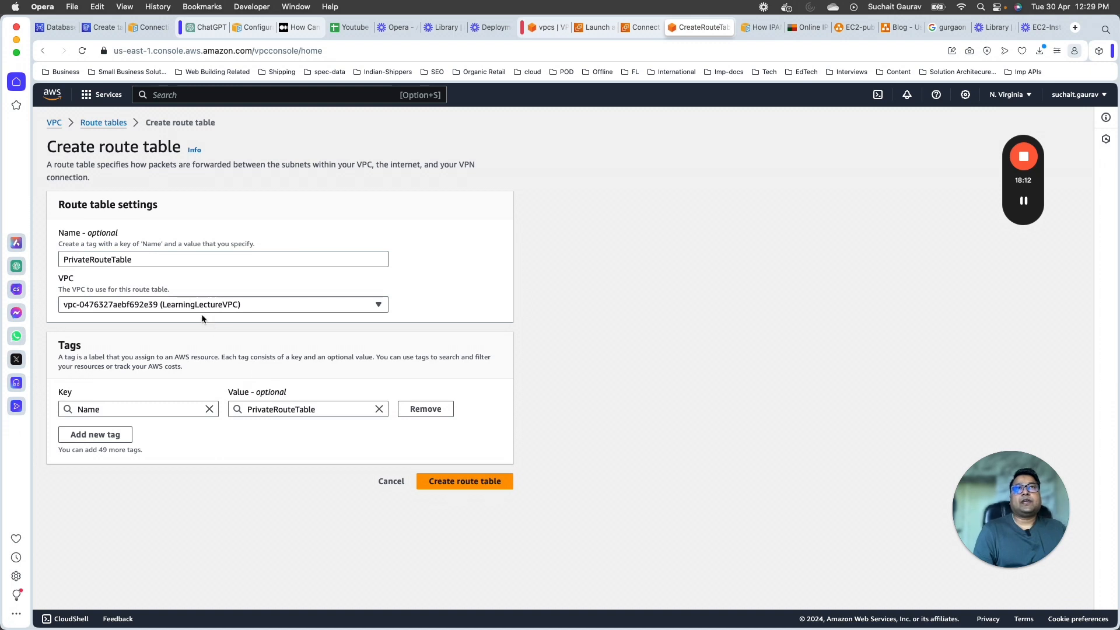
click(453, 487)
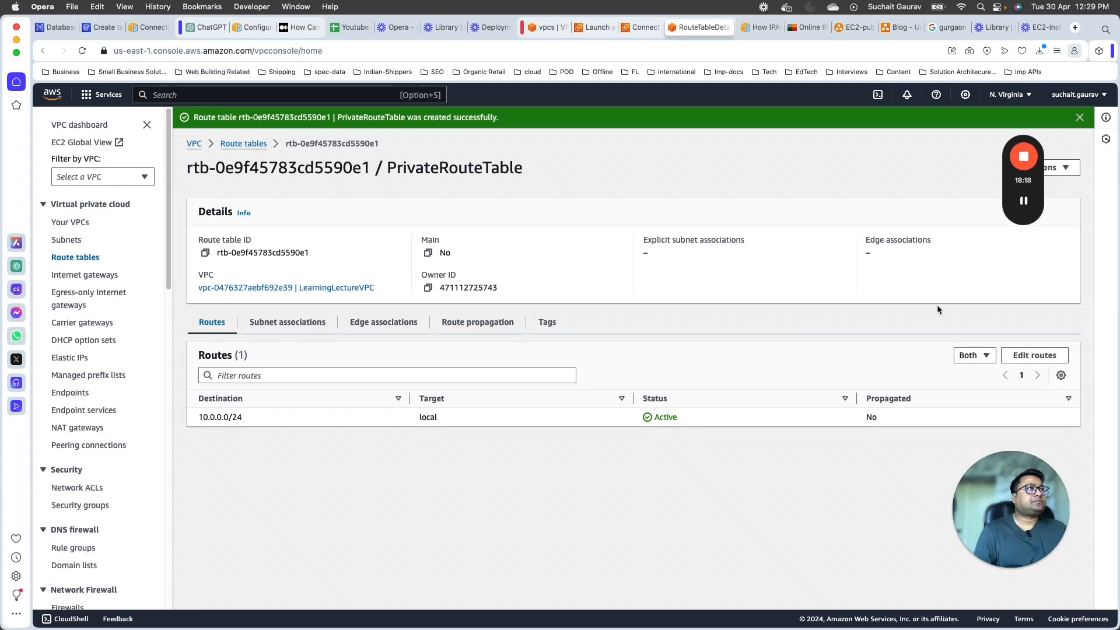
- Associate PrivateSubnet with PrivateRouteTable and save the subnet association
drag(1023, 175, 71, 435)
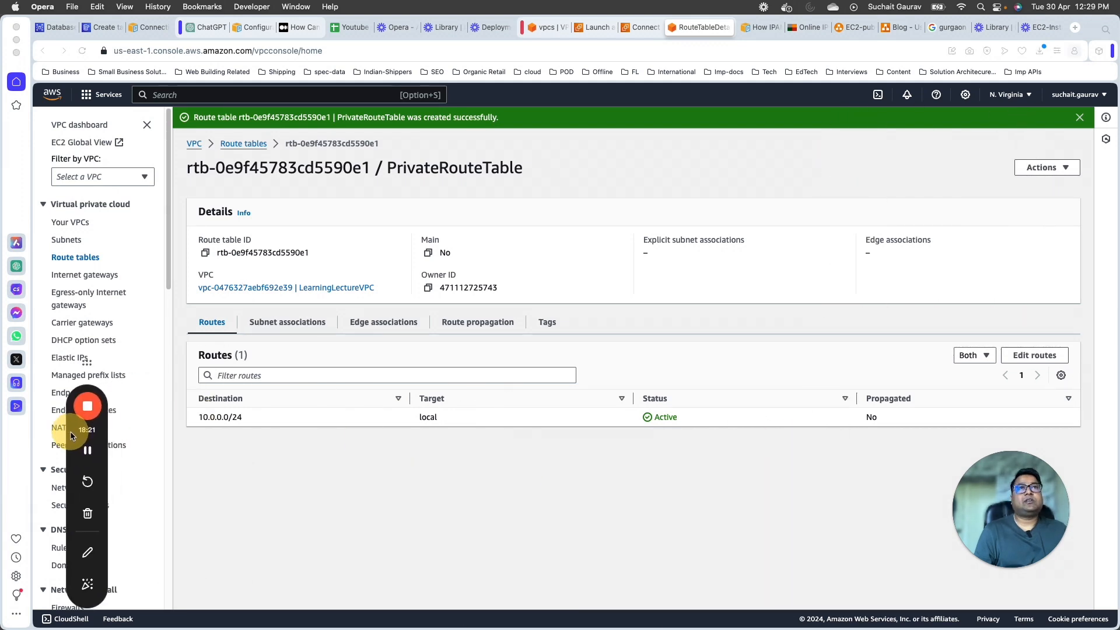
click(290, 322)
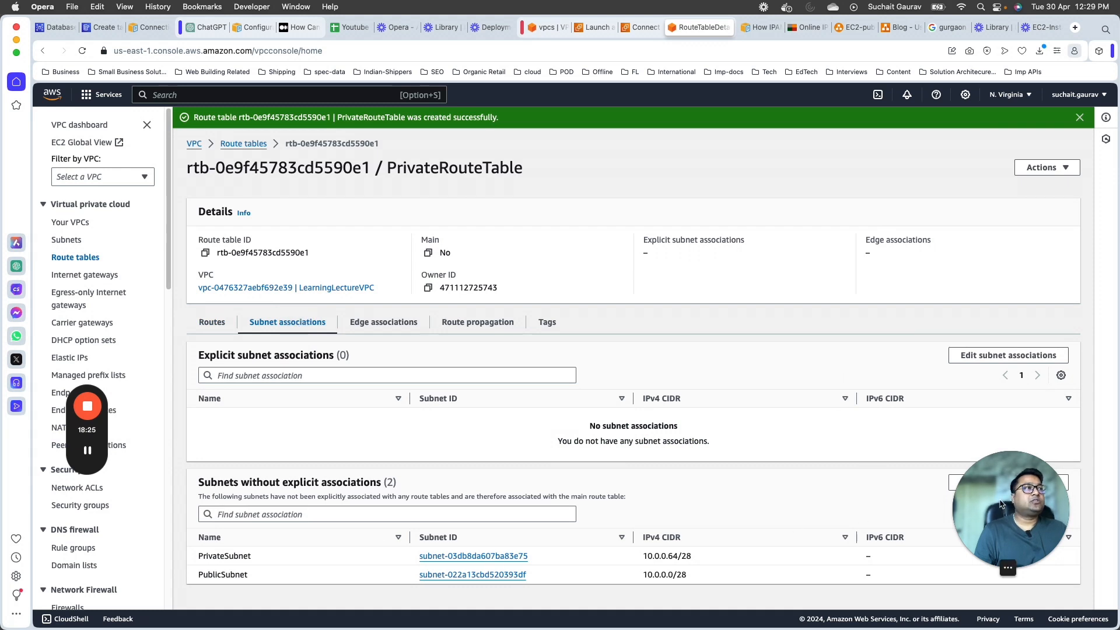
click(975, 481)
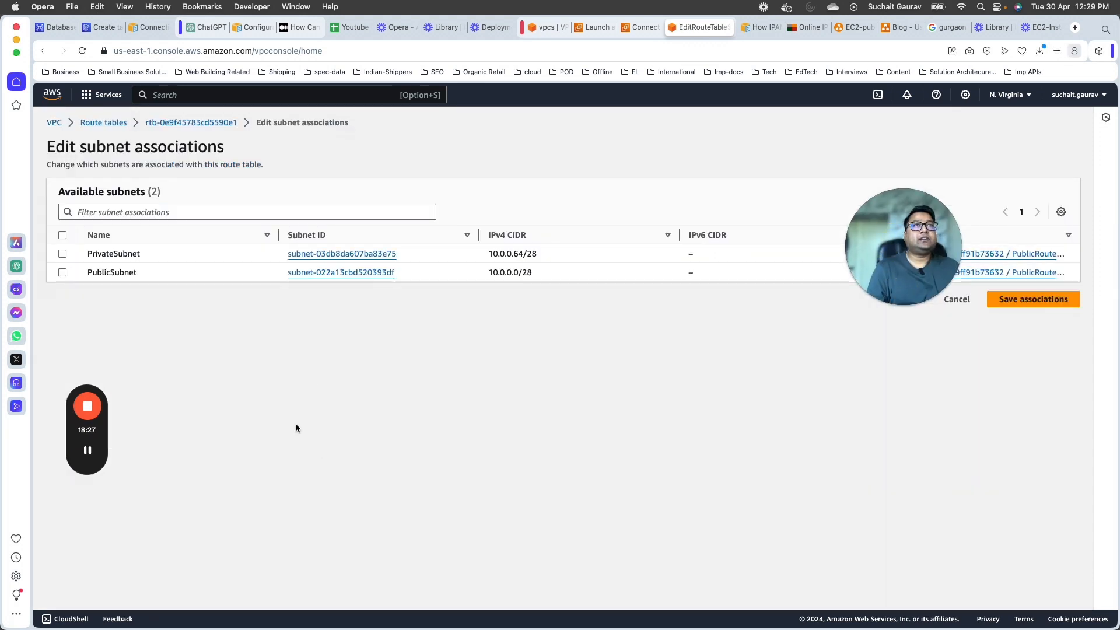
click(61, 254)
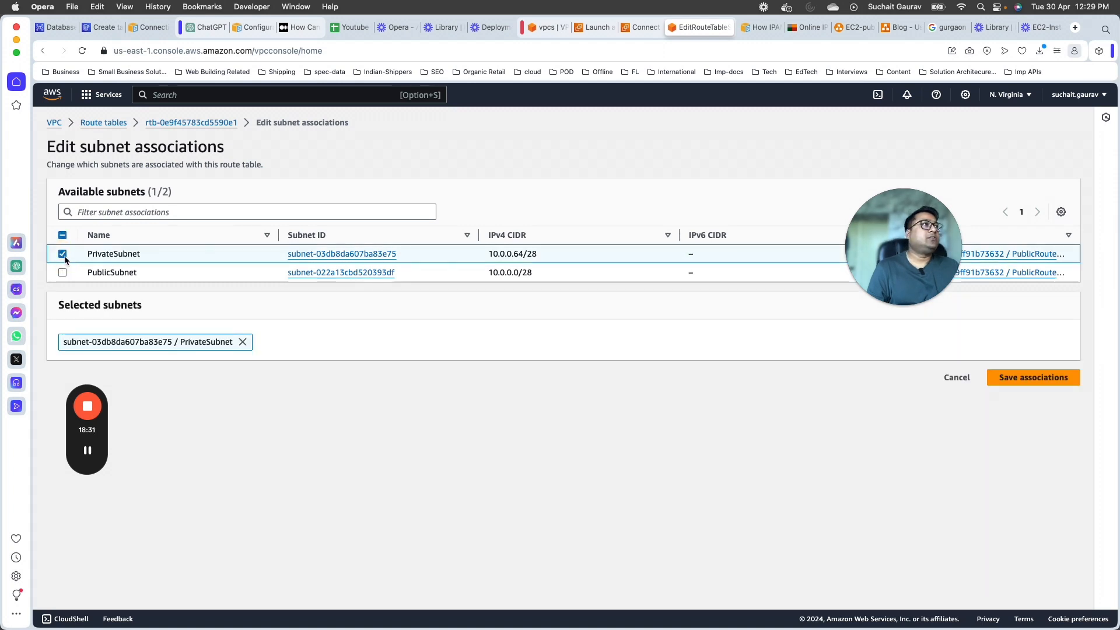
drag(909, 229, 687, 485)
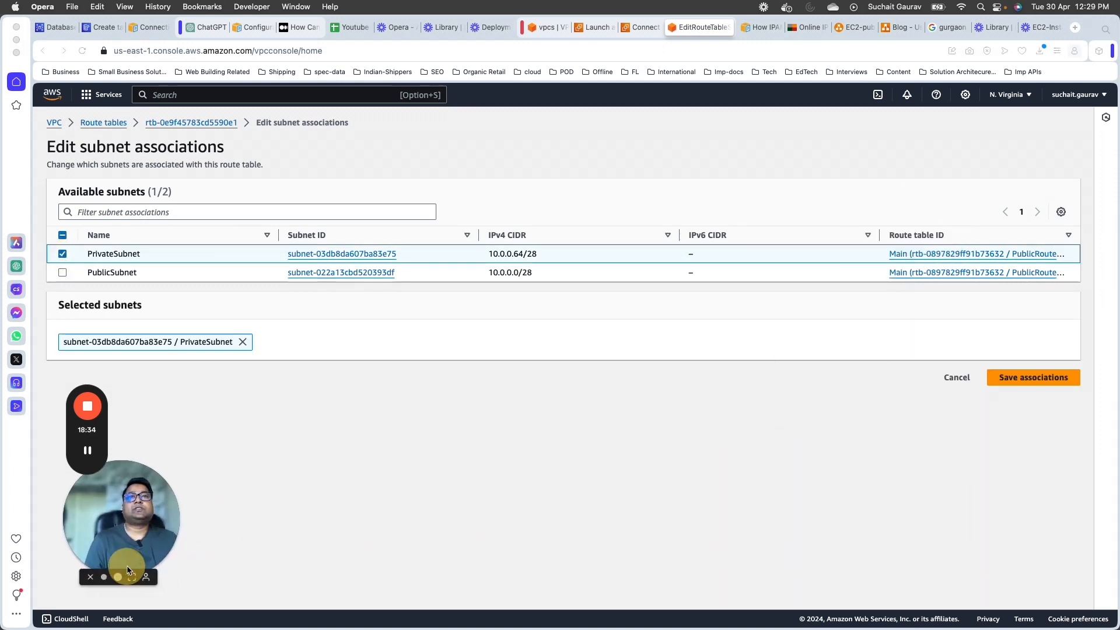
click(1035, 377)
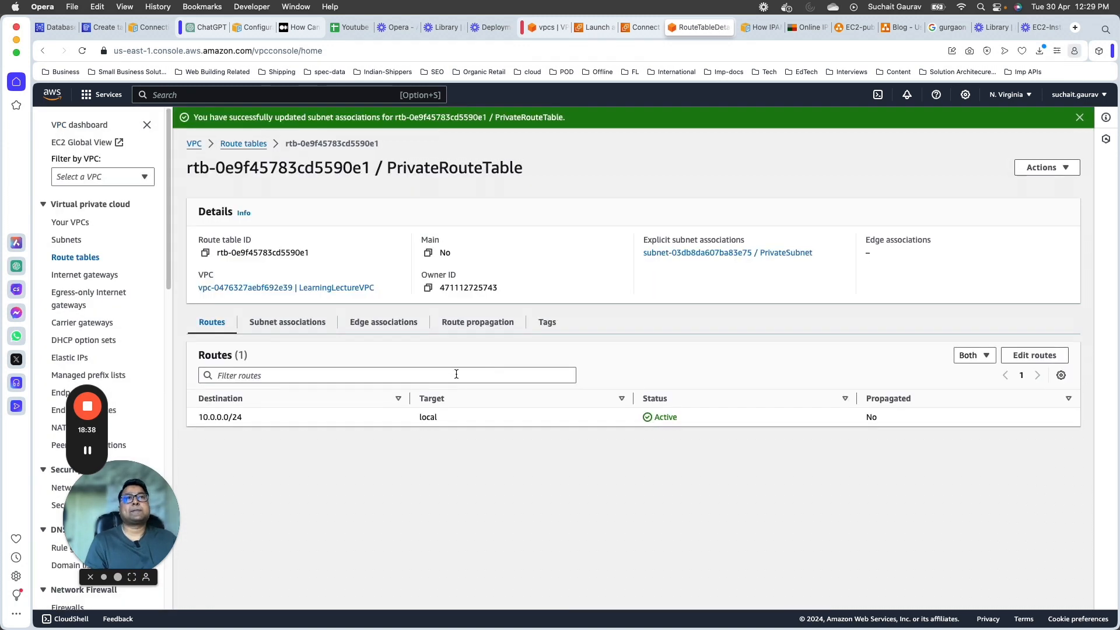
- Return to the route tables list and examine which subnets are associated with PublicRouteTable
click(250, 143)
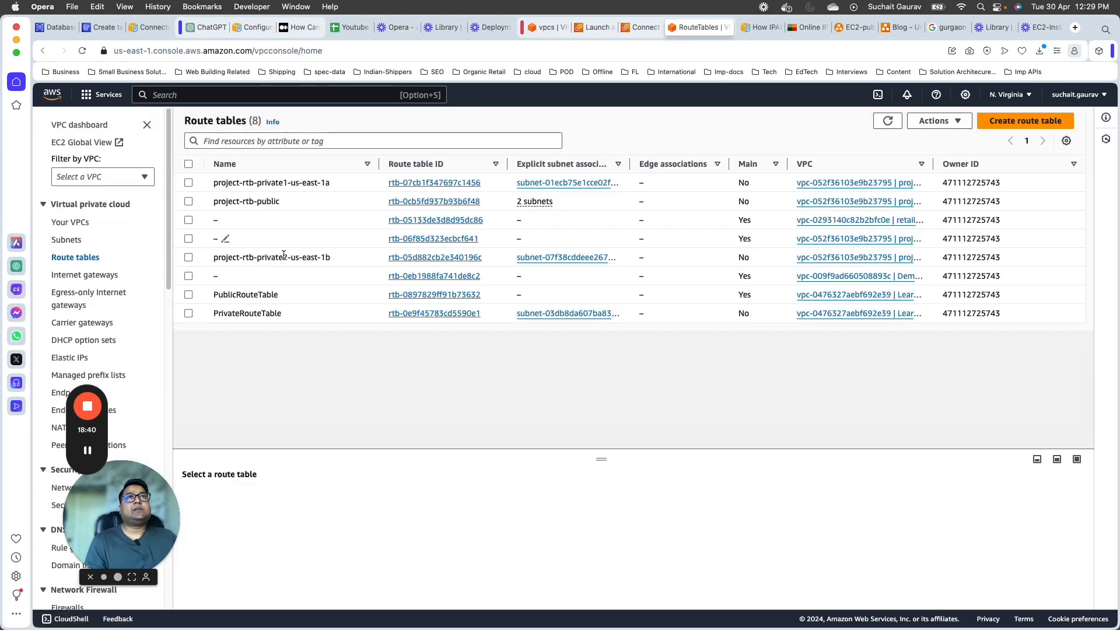
click(267, 314)
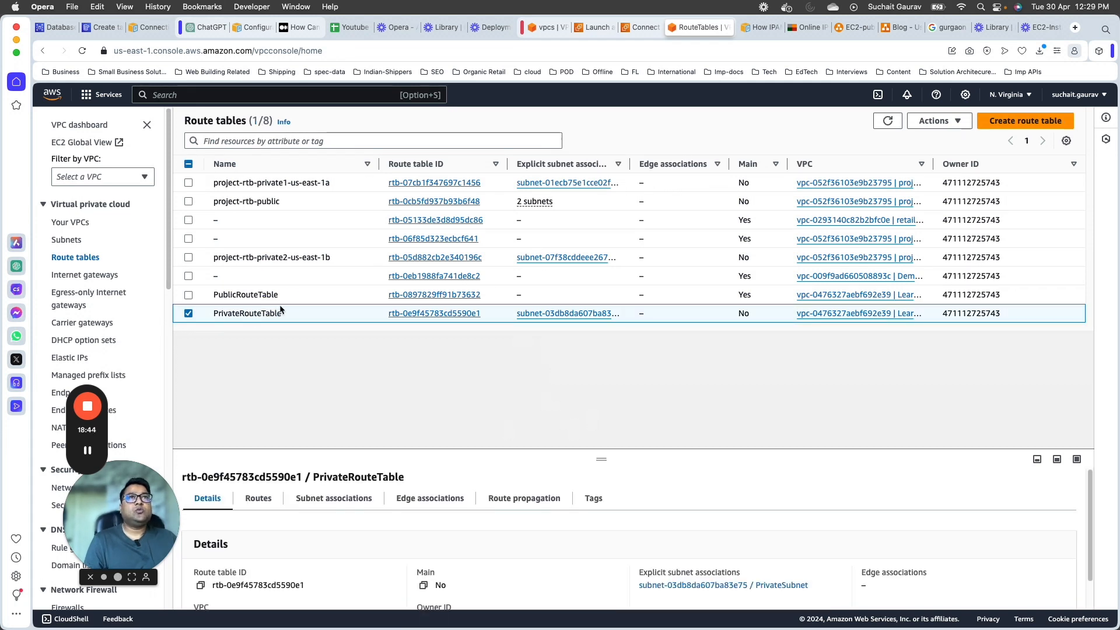
click(395, 295)
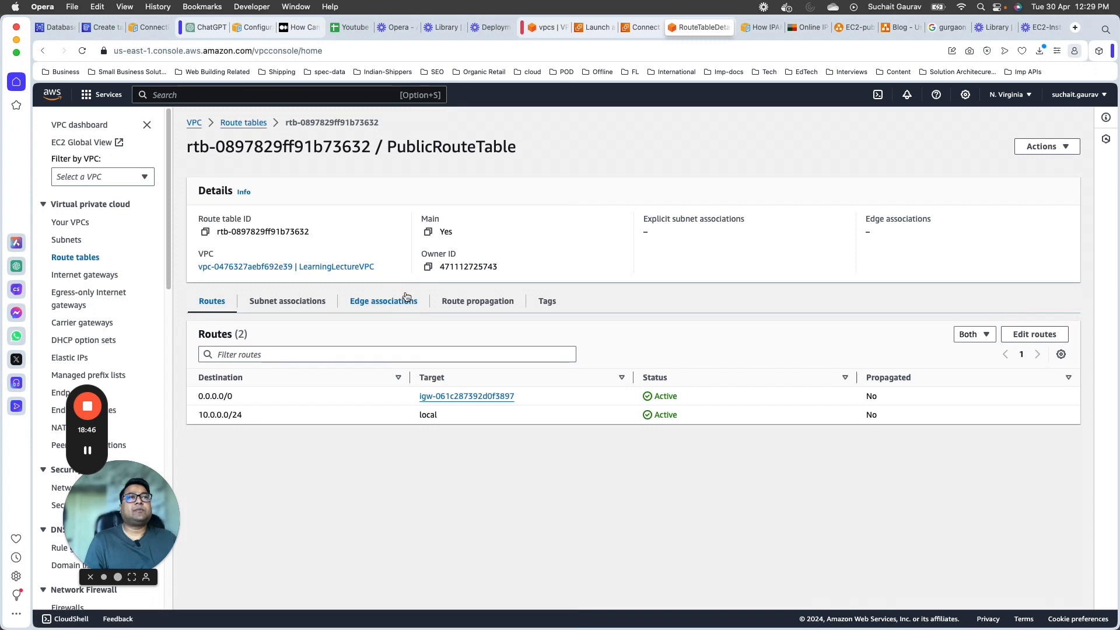
click(317, 304)
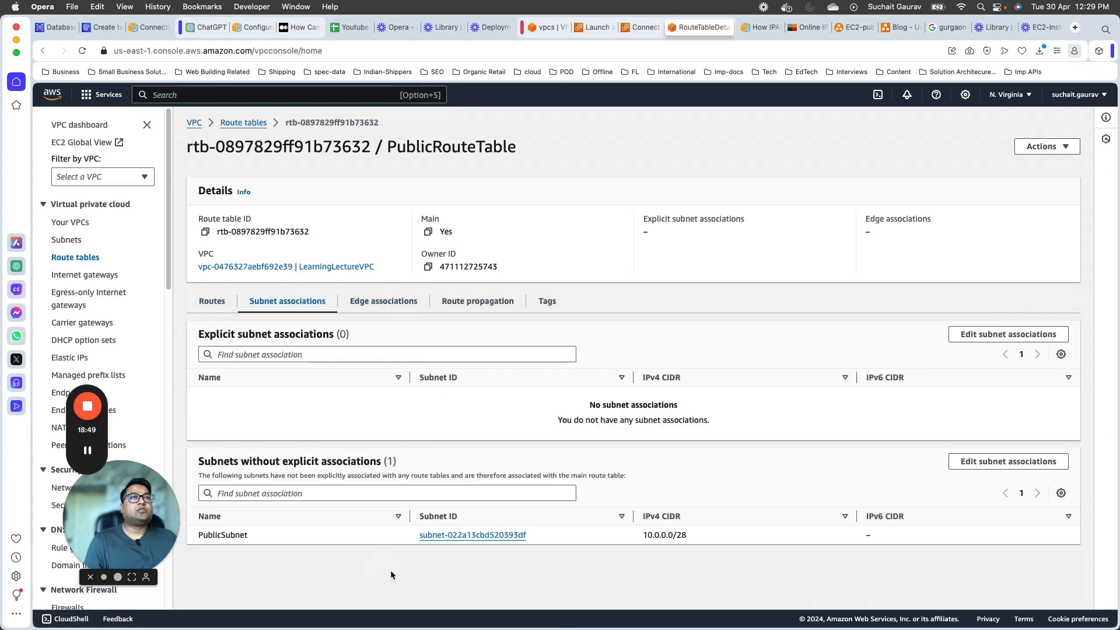
drag(213, 534, 913, 538)
drag(515, 147, 387, 147)
double_click(231, 535)
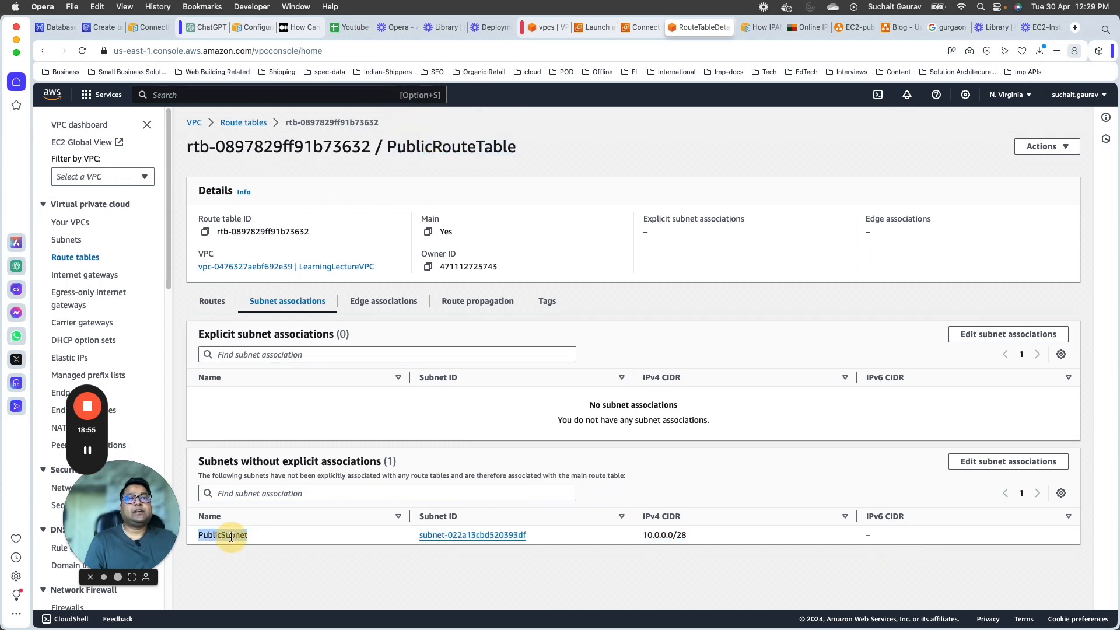
drag(289, 465, 349, 466)
double_click(219, 535)
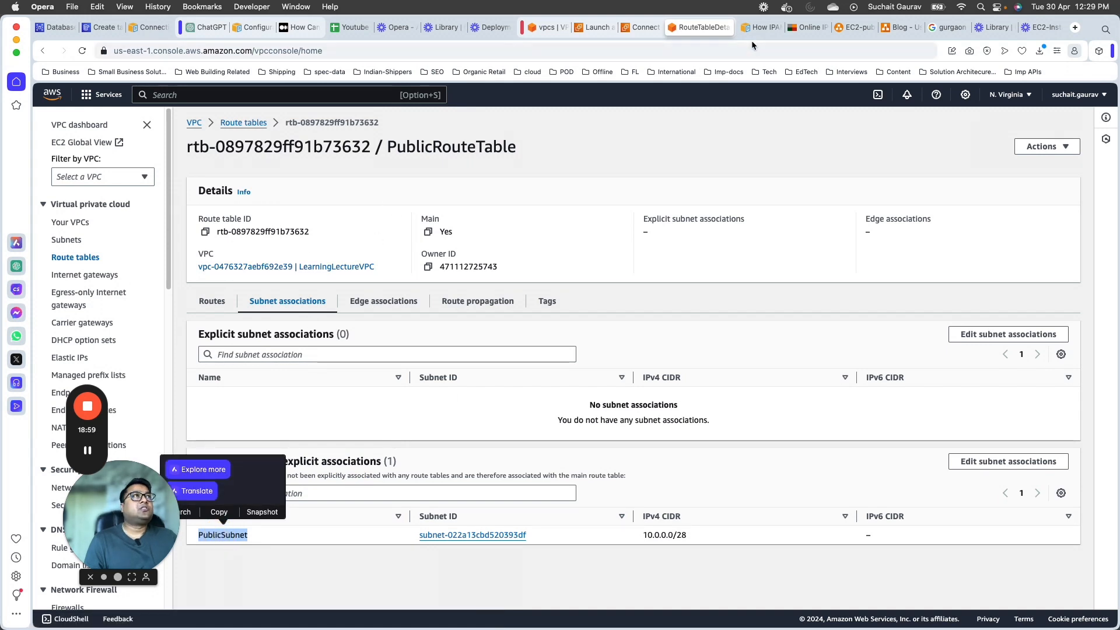
- Switch to the EC2-public-private-subnet diagram in diagrams.net, compare the route tables of both subnets, and return to the AWS console
click(856, 30)
click(393, 313)
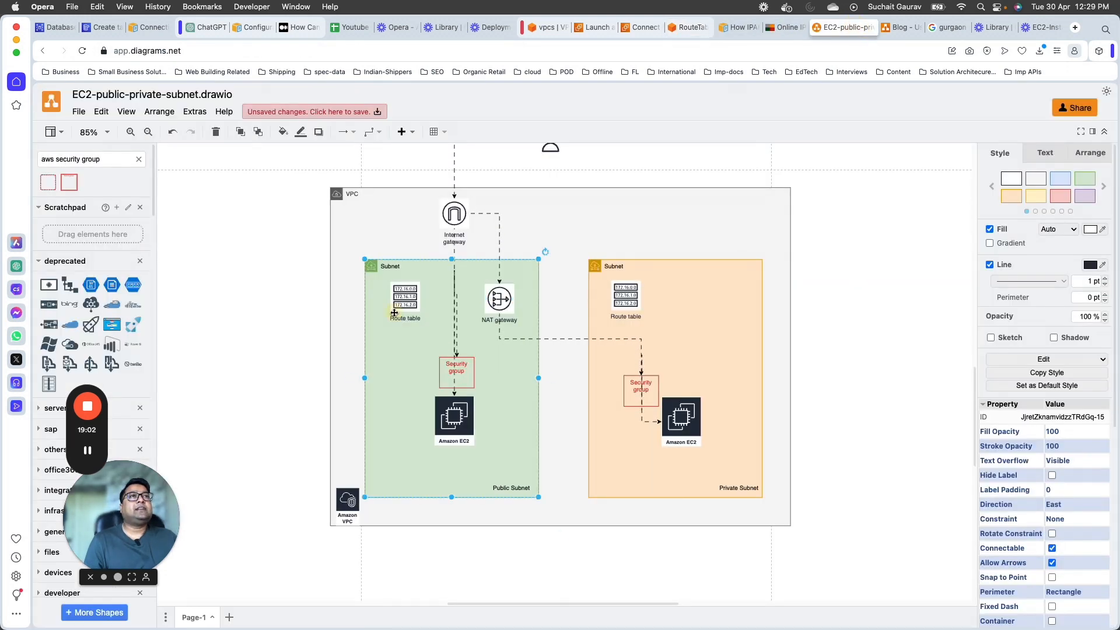
click(625, 296)
click(692, 29)
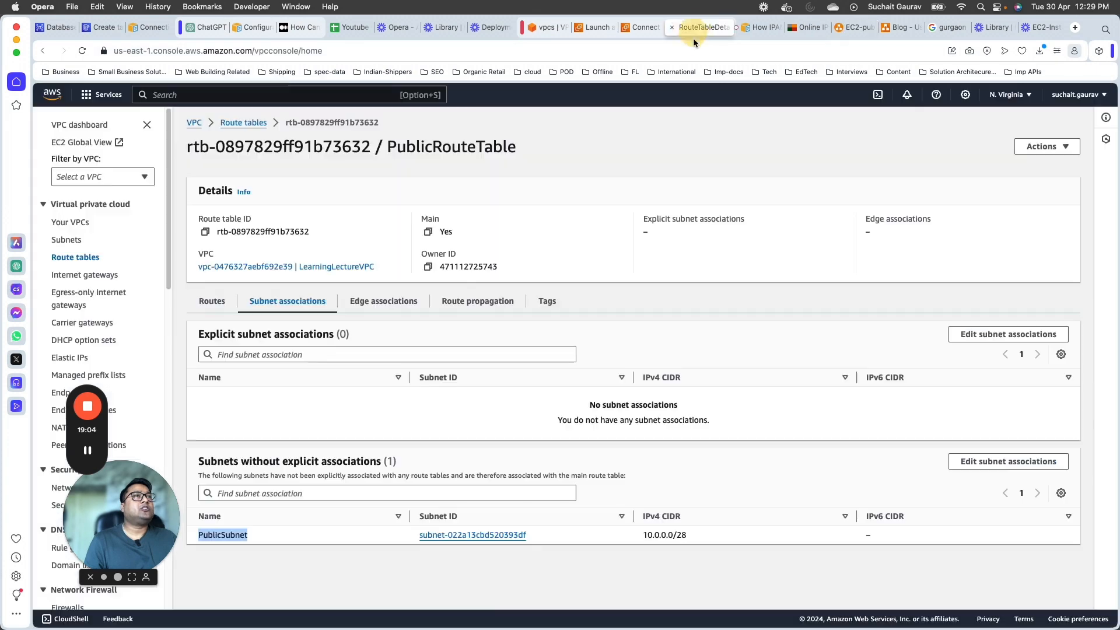
- Open PrivateRouteTable from the route tables list and examine its explicit subnet associations and the subnets without one
click(245, 122)
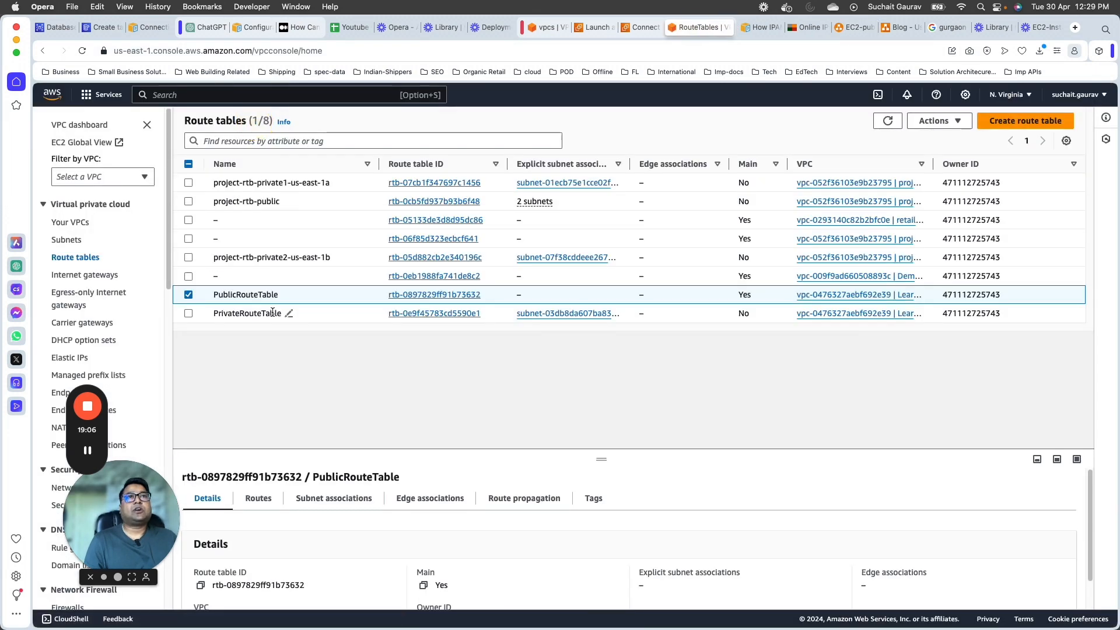
click(411, 314)
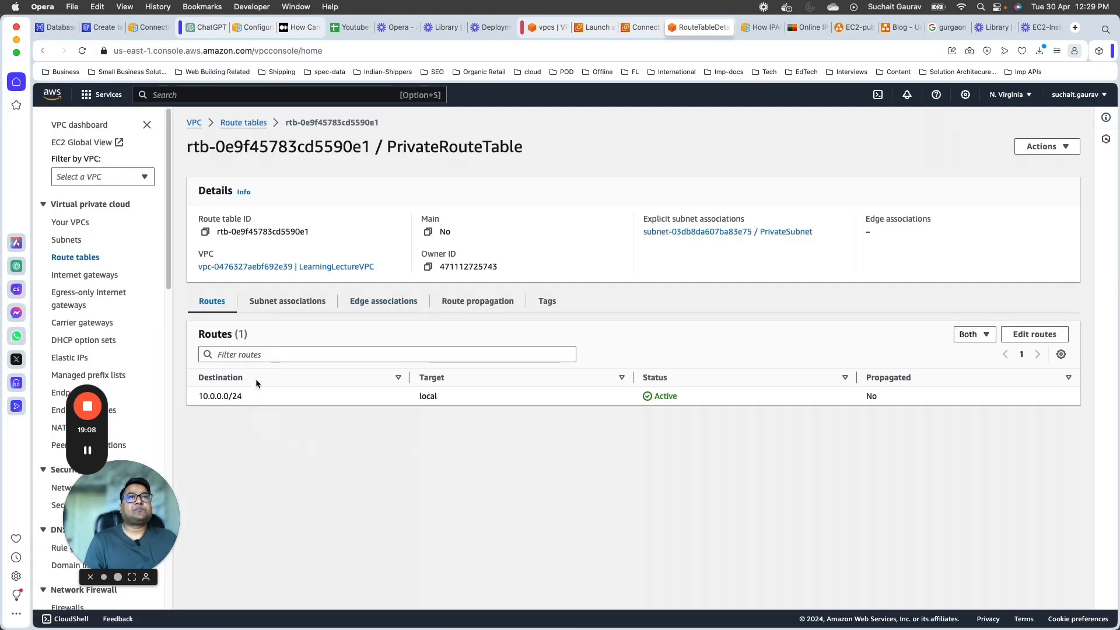
click(300, 305)
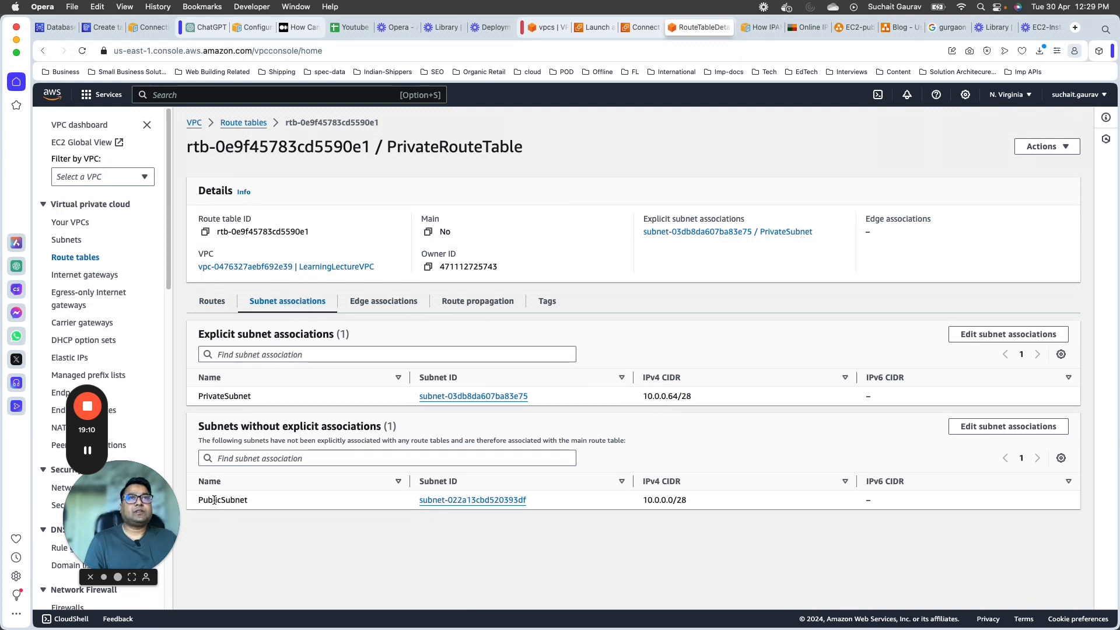
drag(241, 426, 376, 426)
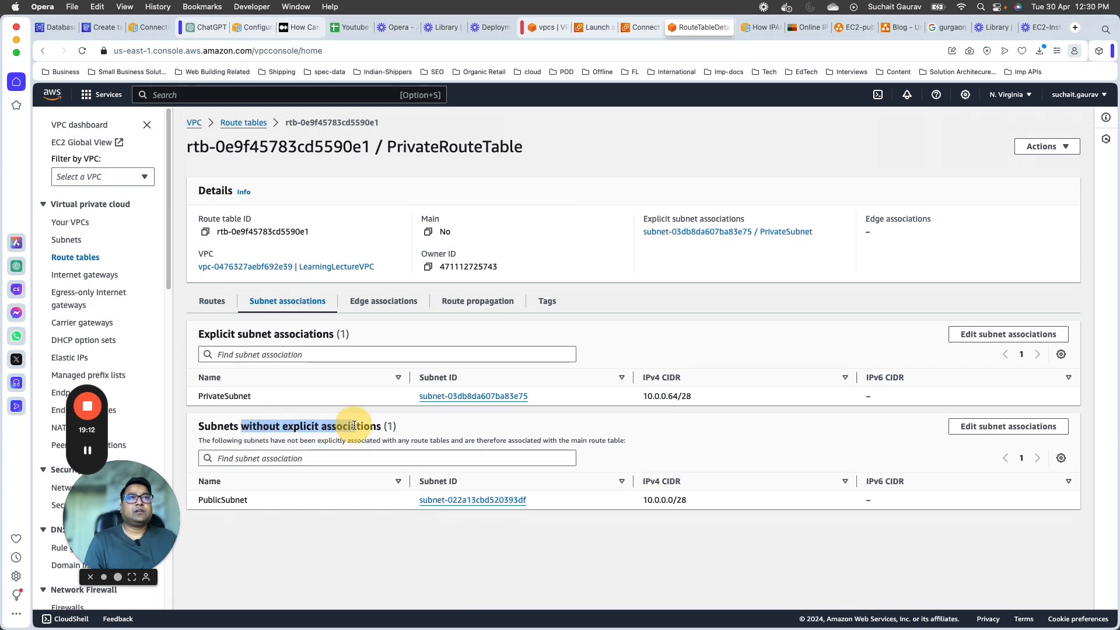
drag(238, 334, 305, 335)
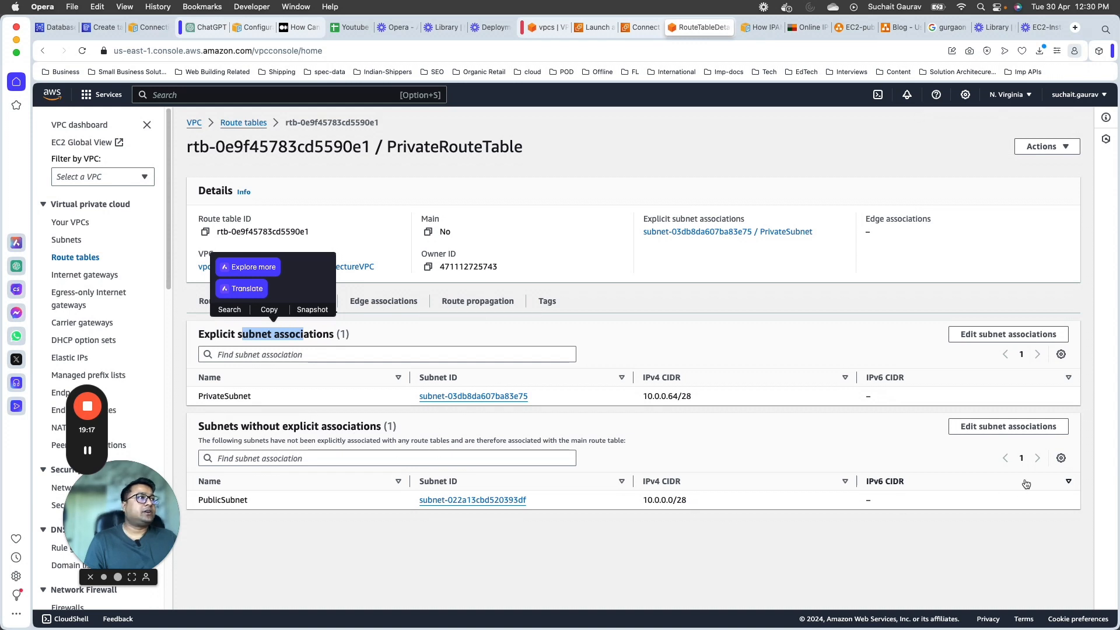
click(1037, 431)
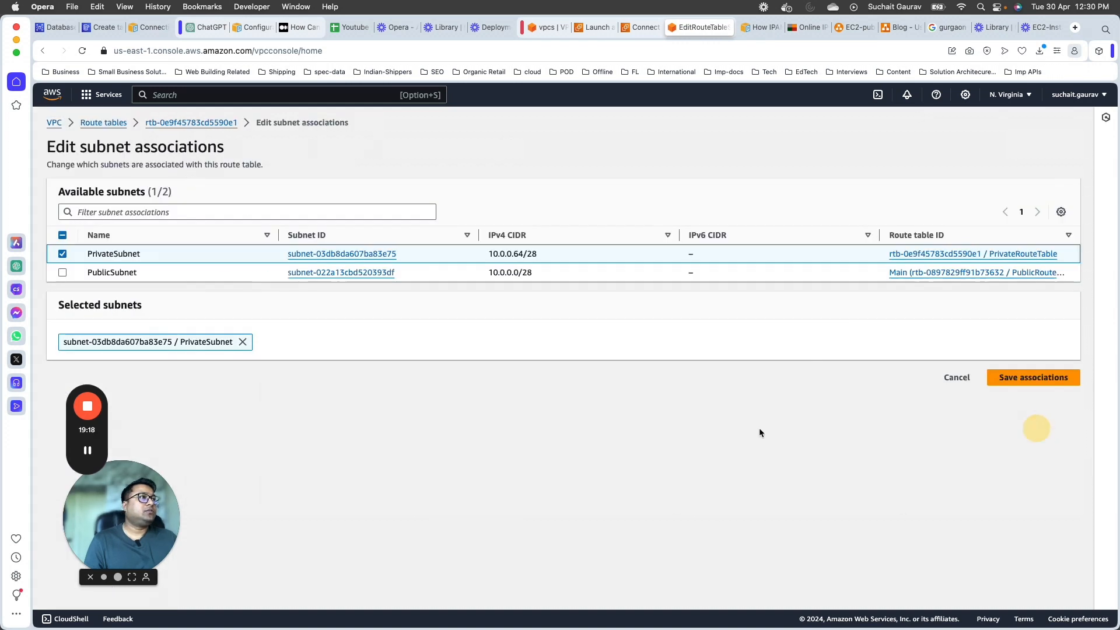
click(62, 254)
click(62, 273)
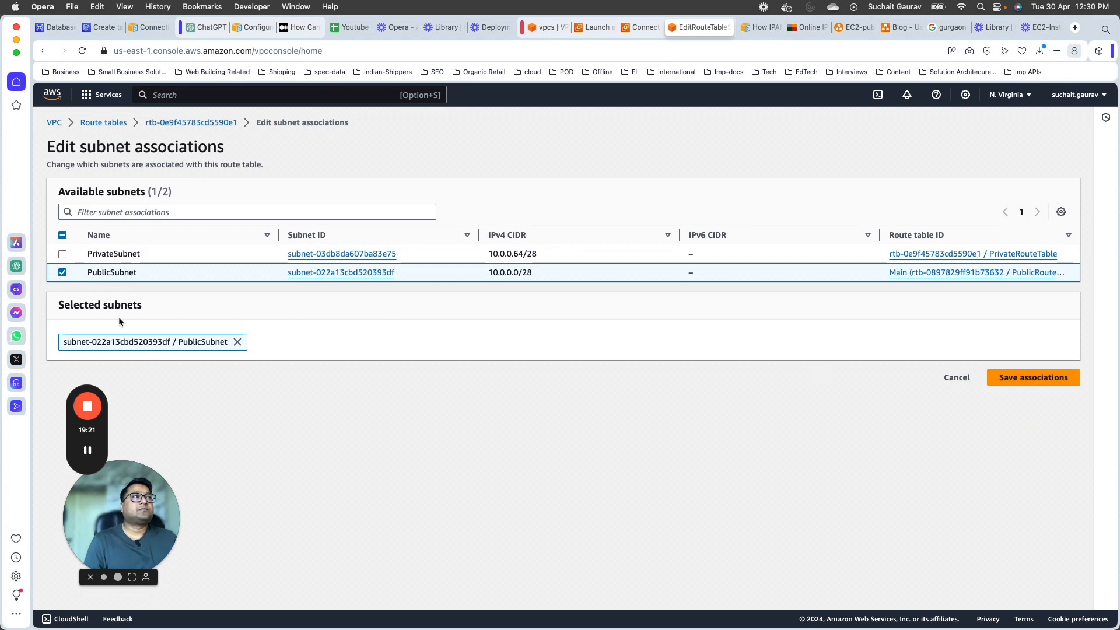
click(237, 342)
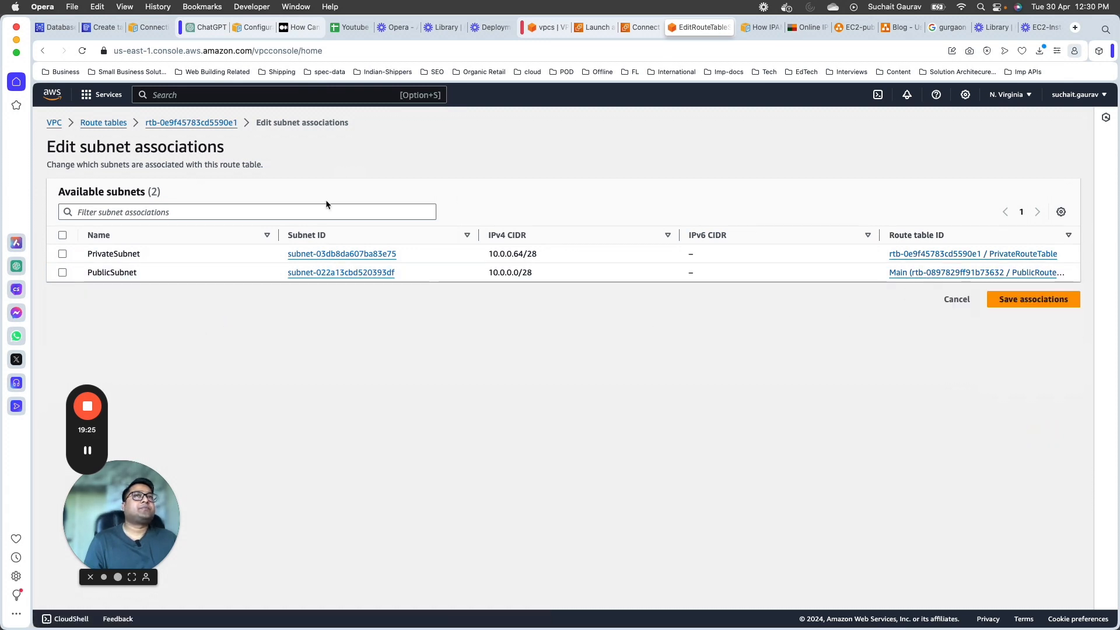
click(64, 272)
click(62, 272)
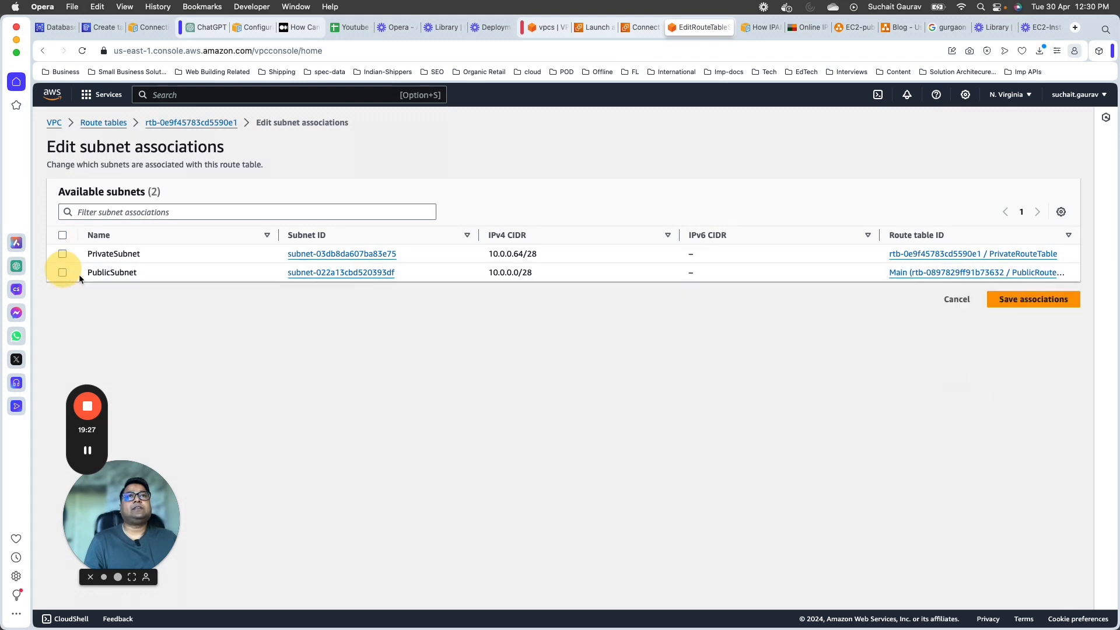
click(957, 299)
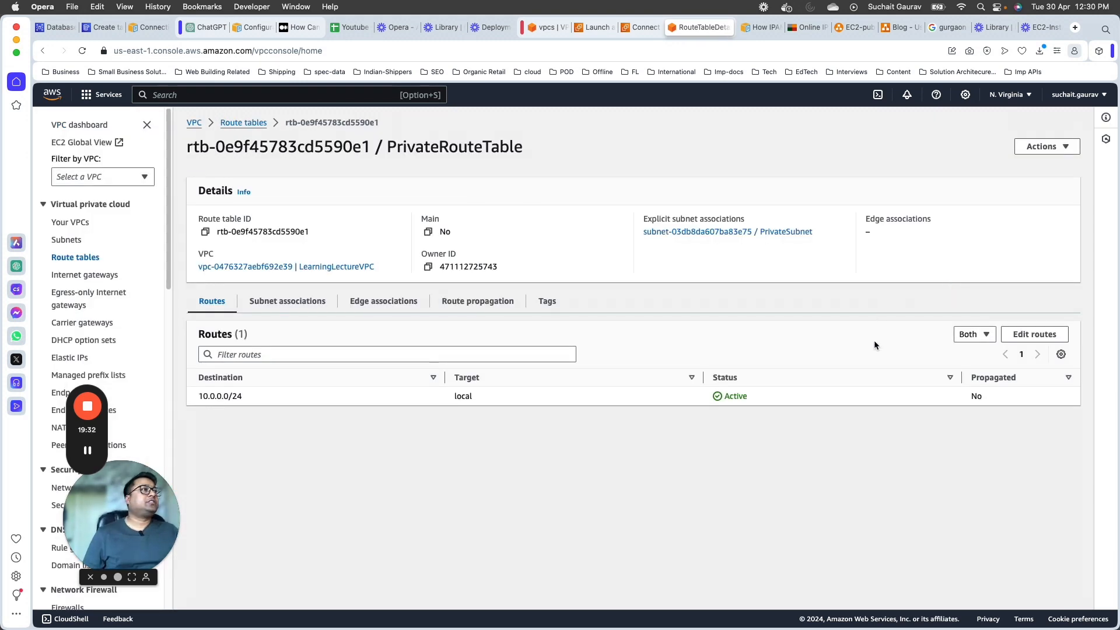
- Check PrivateRouteTable's subnet associations again, then view and save the display preferences for subnets without explicit associations
click(306, 302)
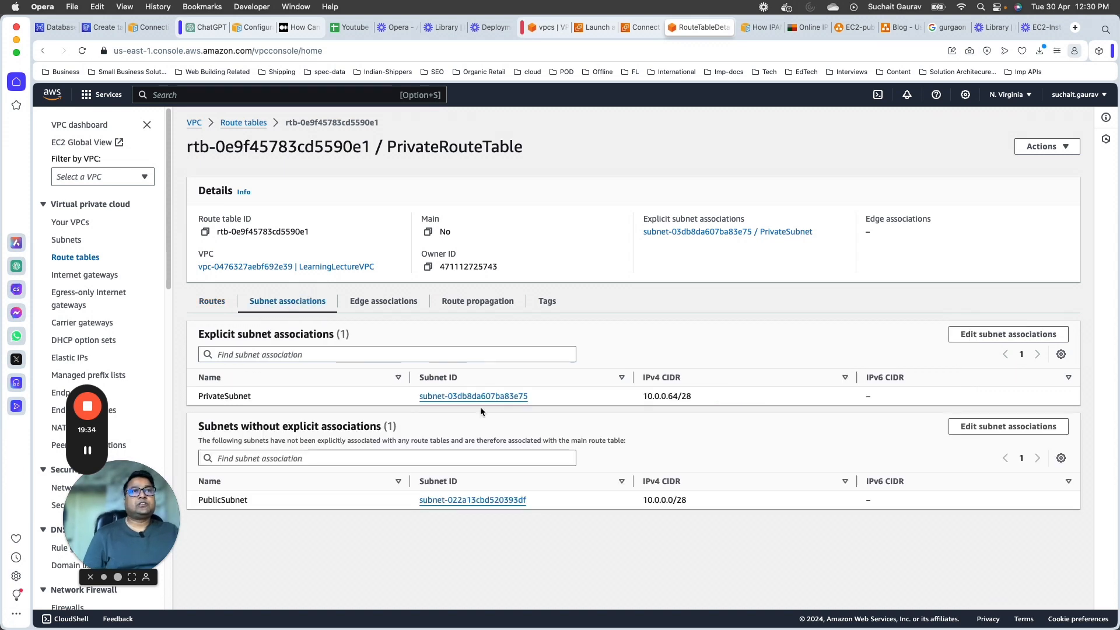
click(1060, 458)
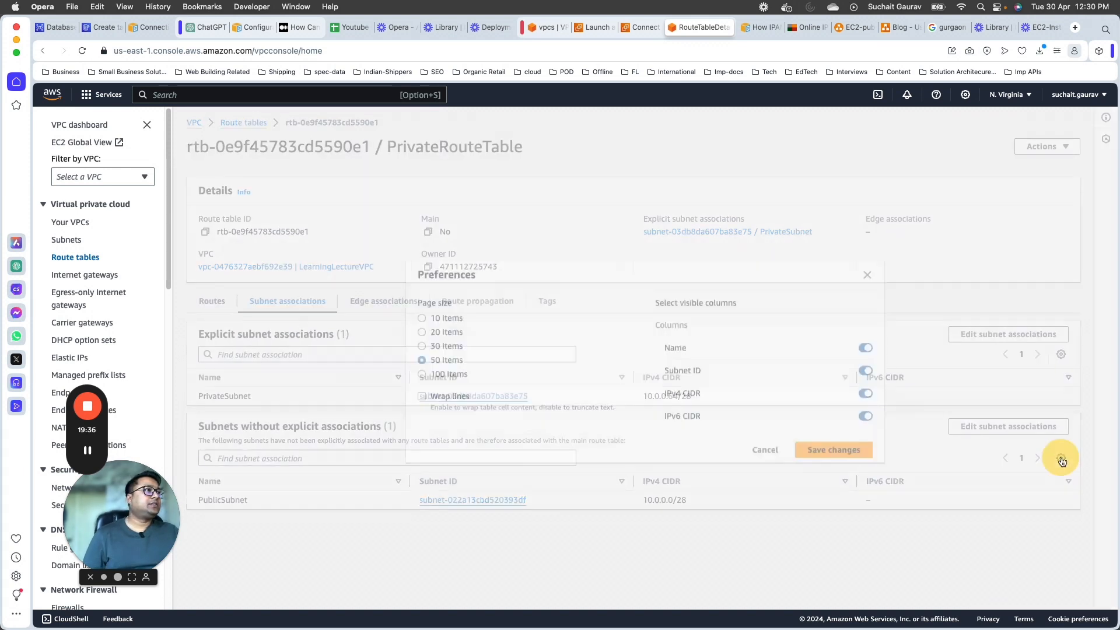
click(832, 448)
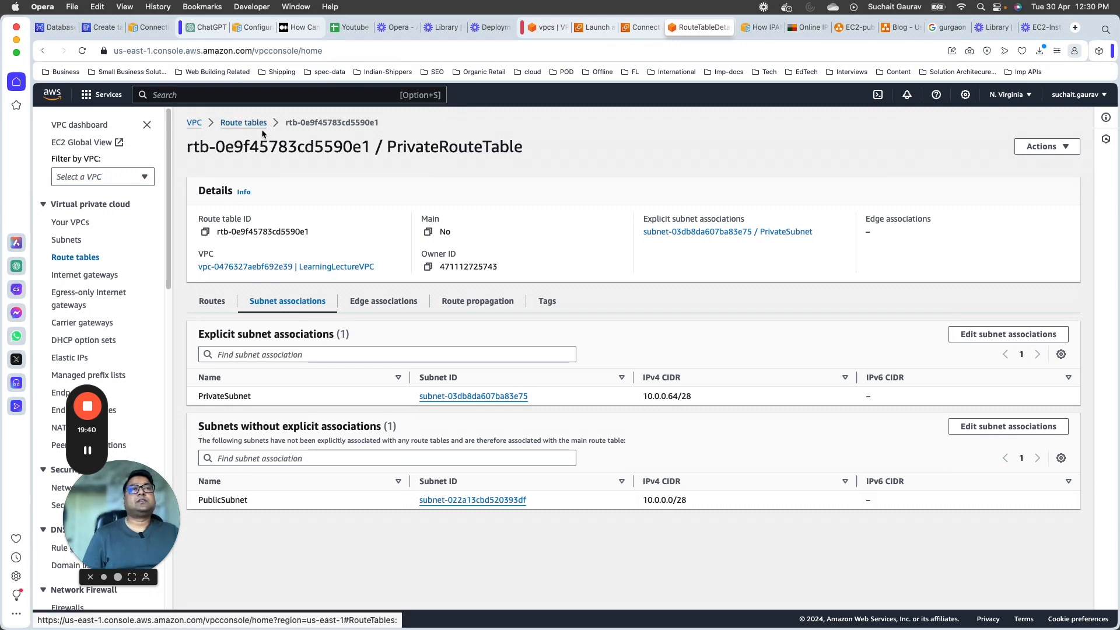
- Check the edge associations and route propagation of PrivateRouteTable, and return to its routes
click(383, 301)
click(464, 301)
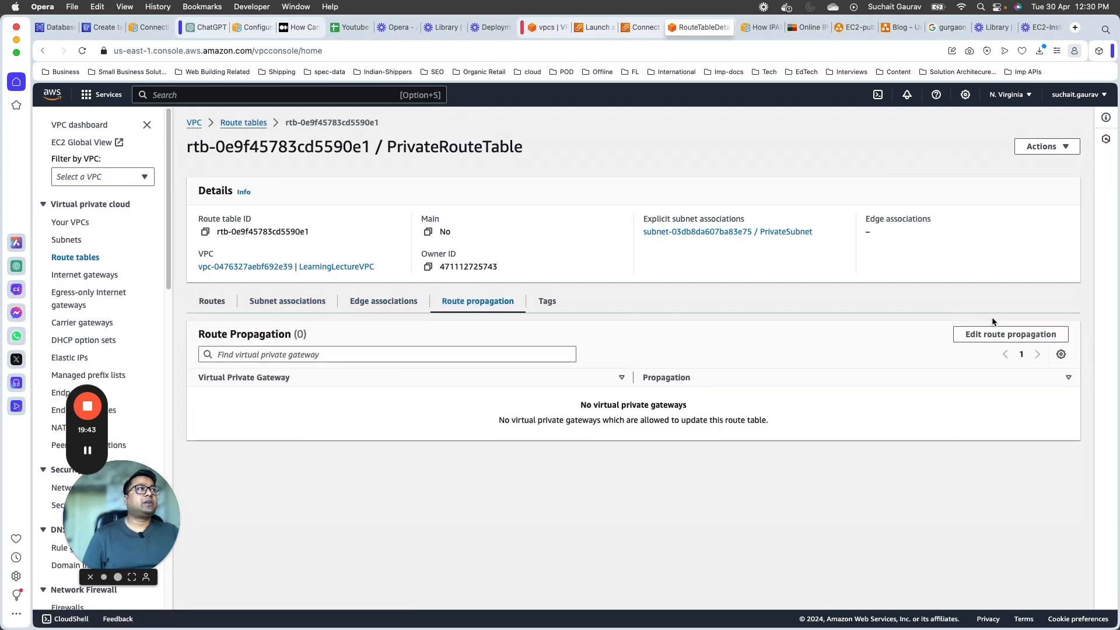
click(216, 309)
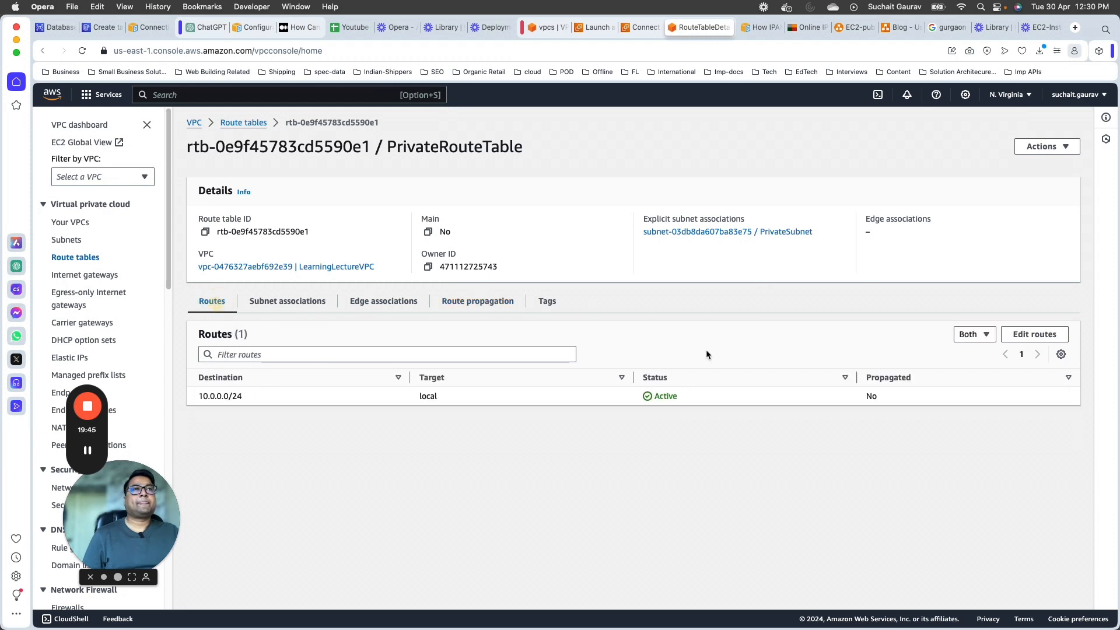
- Start editing the routes of PrivateRouteTable and add a route with destination 0.0.0.0/0
click(1014, 334)
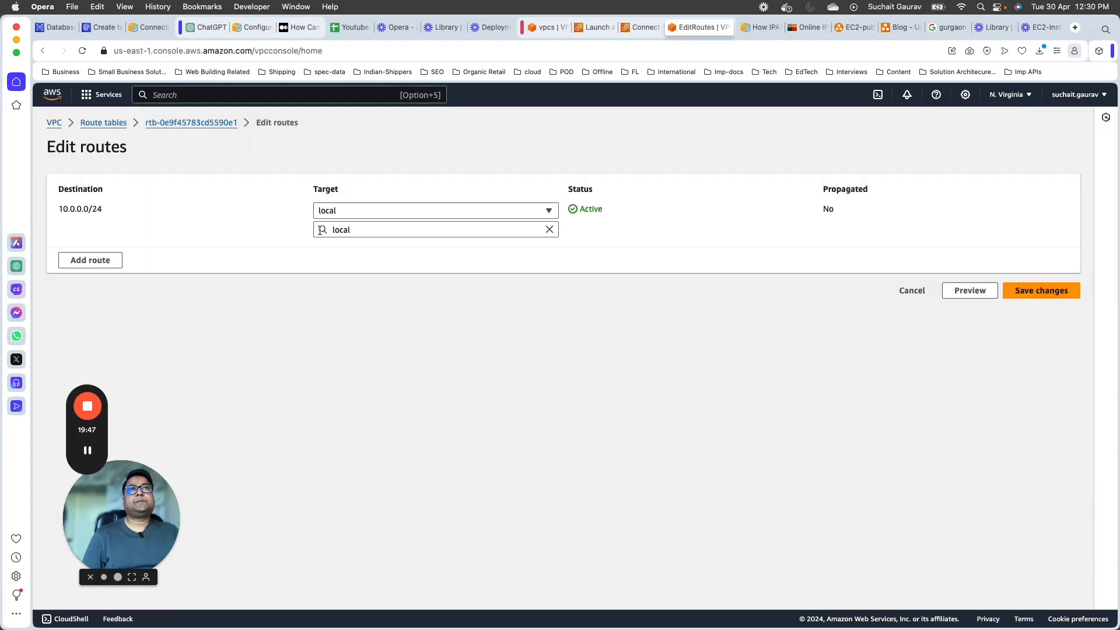
click(118, 256)
click(111, 250)
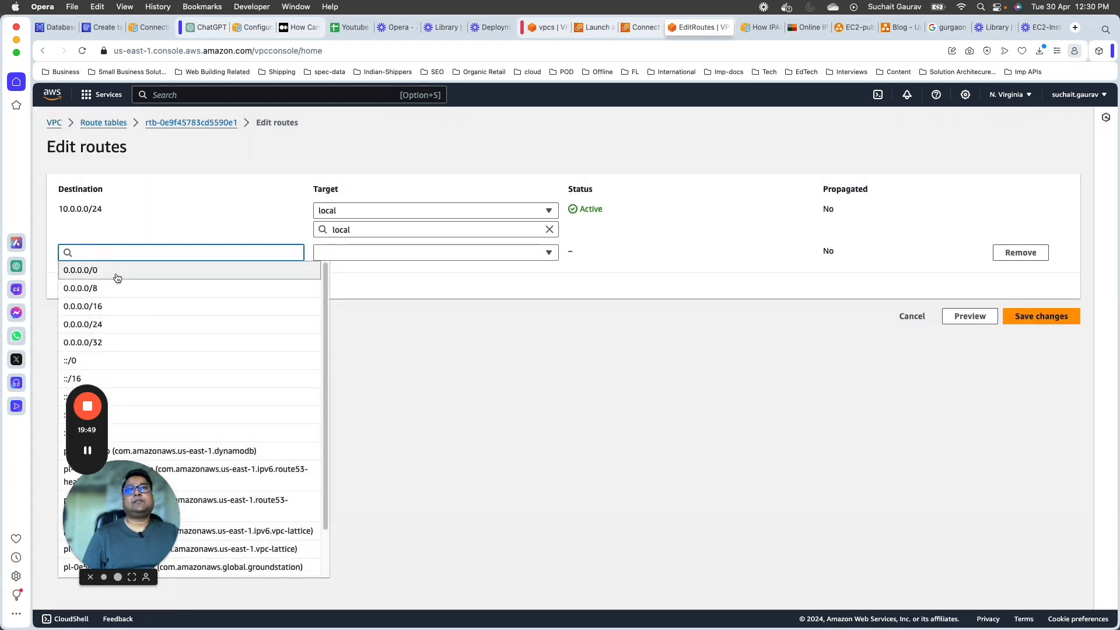
click(116, 272)
drag(121, 517, 1033, 526)
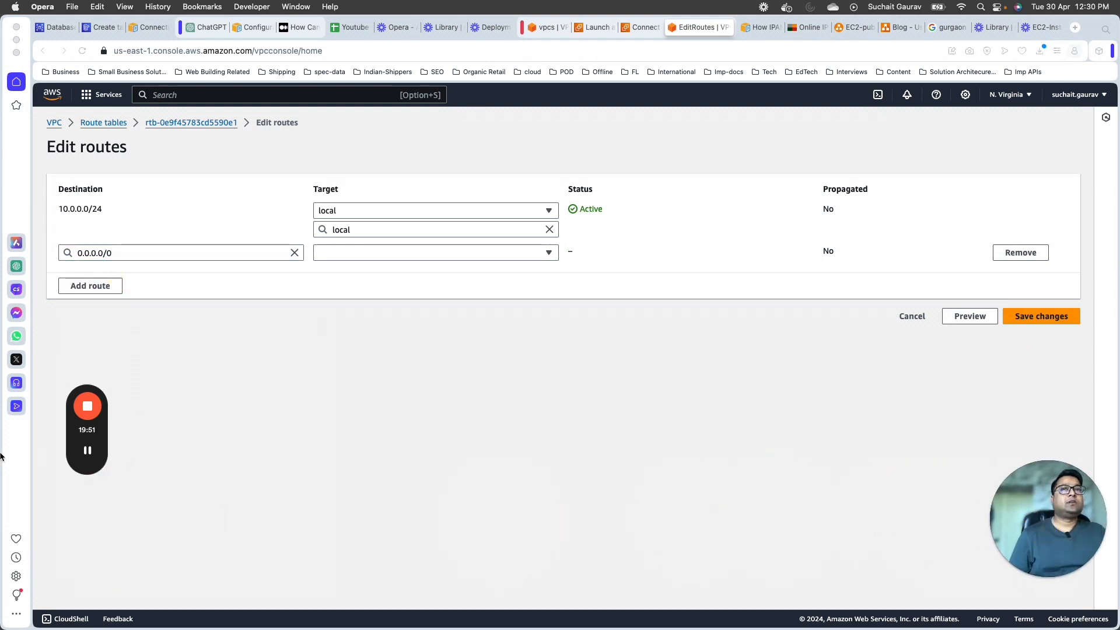
drag(70, 436, 1075, 176)
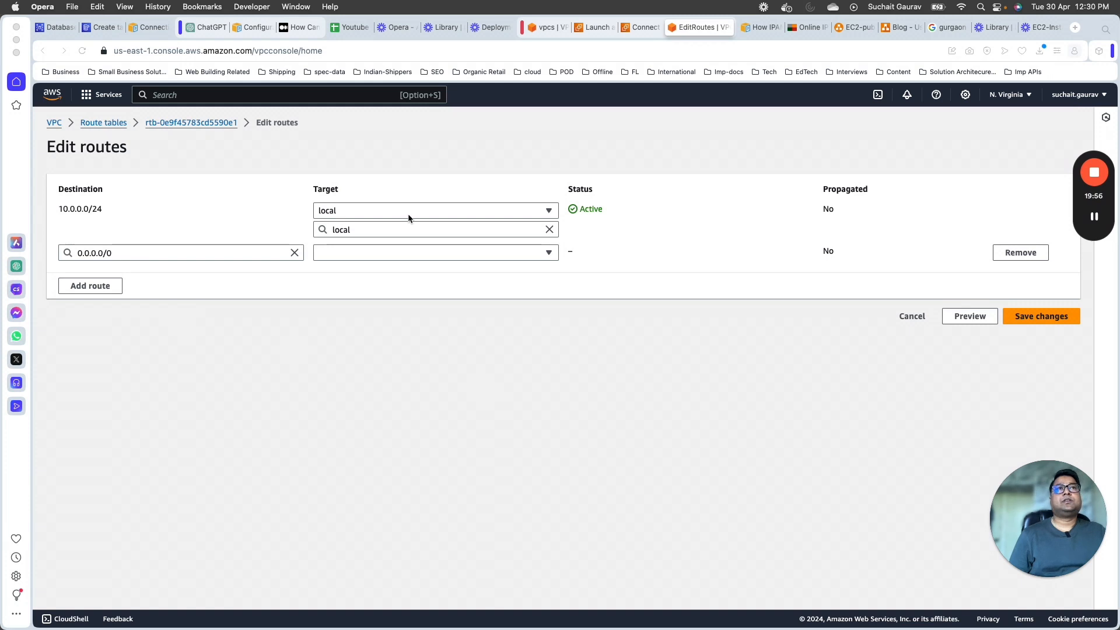
- Target the 0.0.0.0/0 route at the NAT gateway LearningLectureNATGateway and save the route changes
click(414, 253)
click(347, 396)
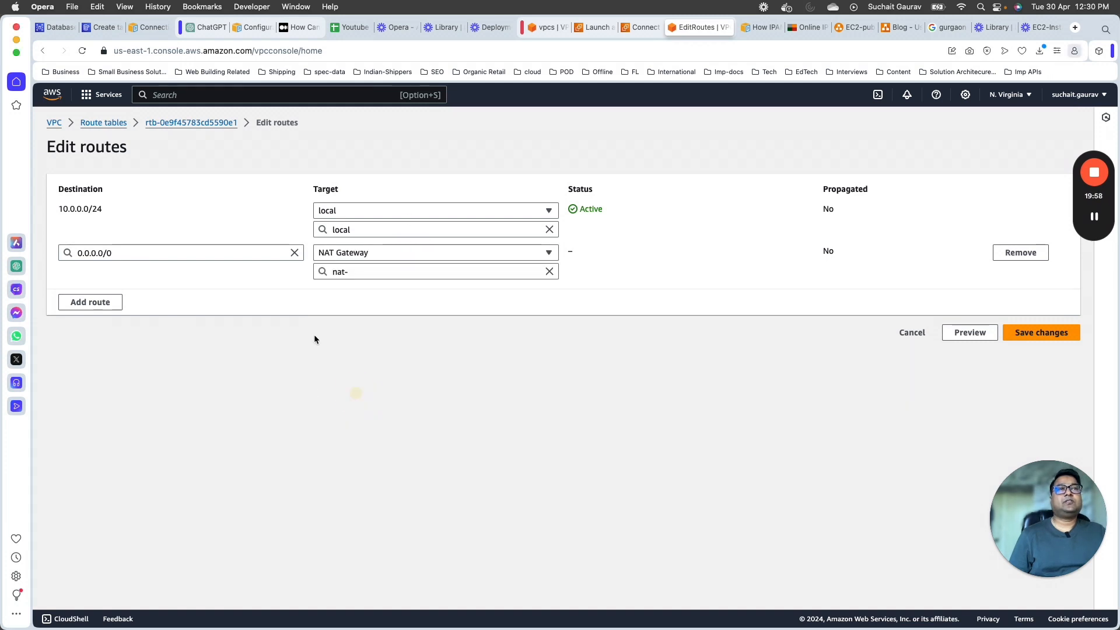
click(353, 272)
click(357, 314)
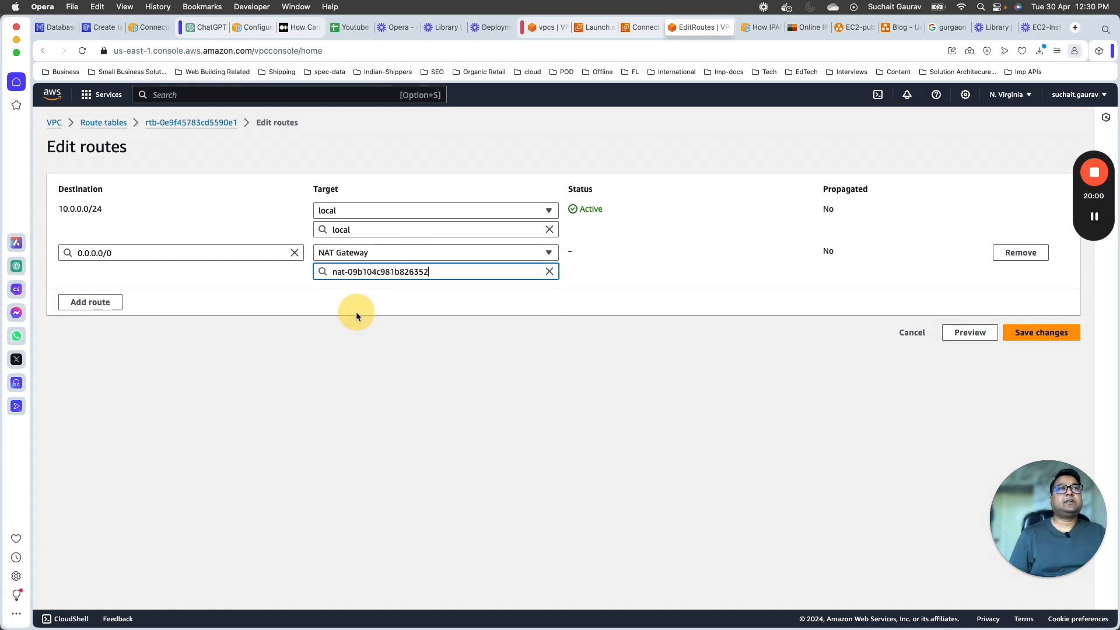
click(380, 272)
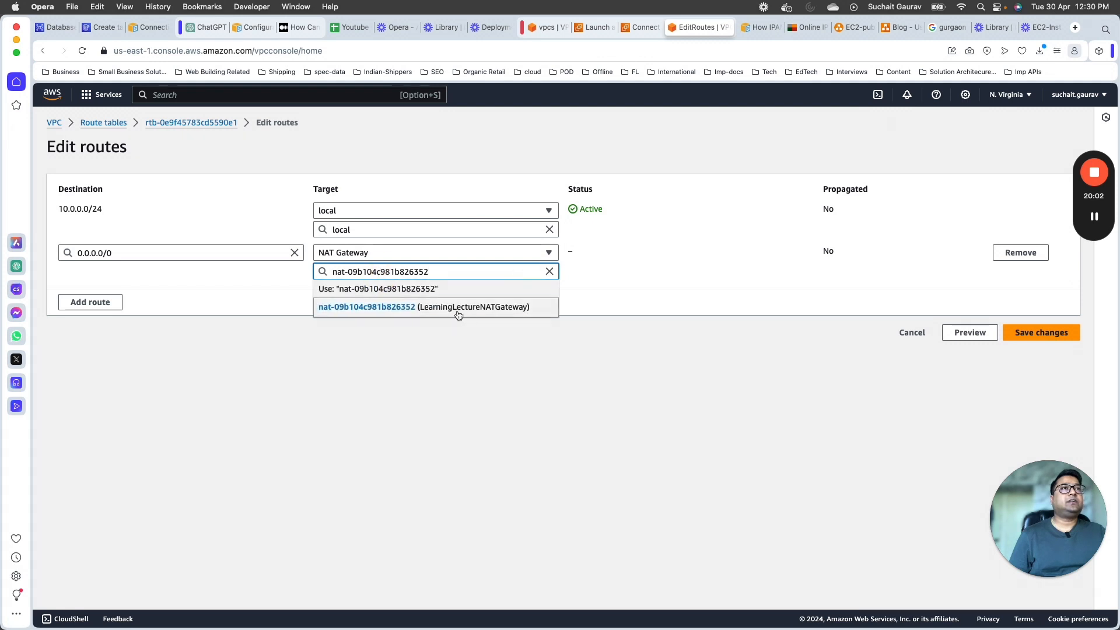
click(1041, 333)
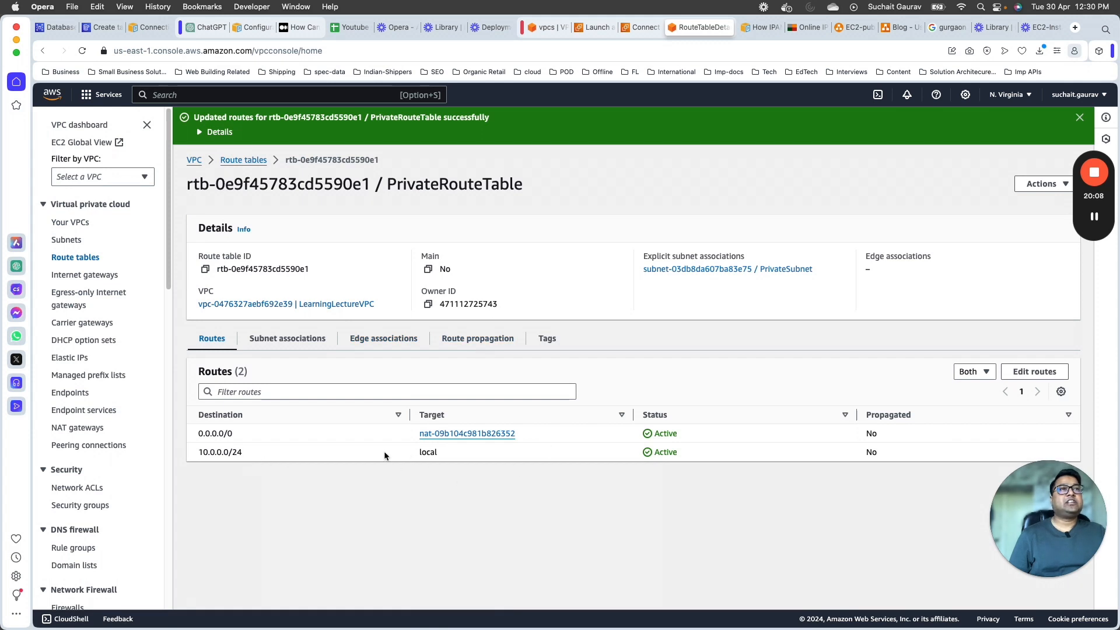
- Examine the destination and NAT gateway target of the 0.0.0.0/0 route in PrivateRouteTable
double_click(228, 434)
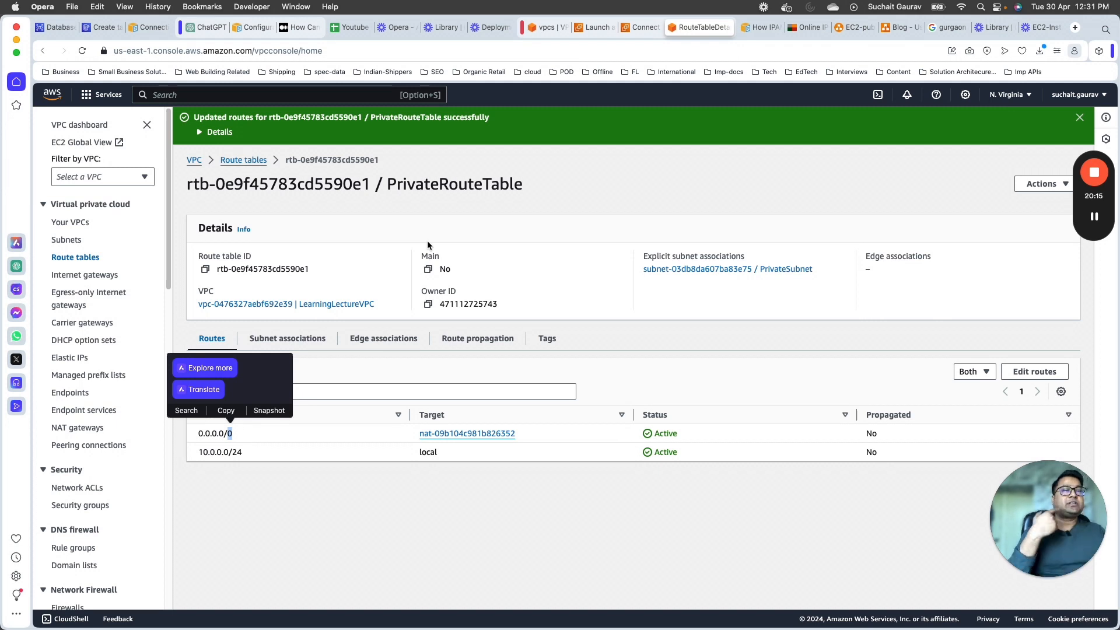
click(218, 444)
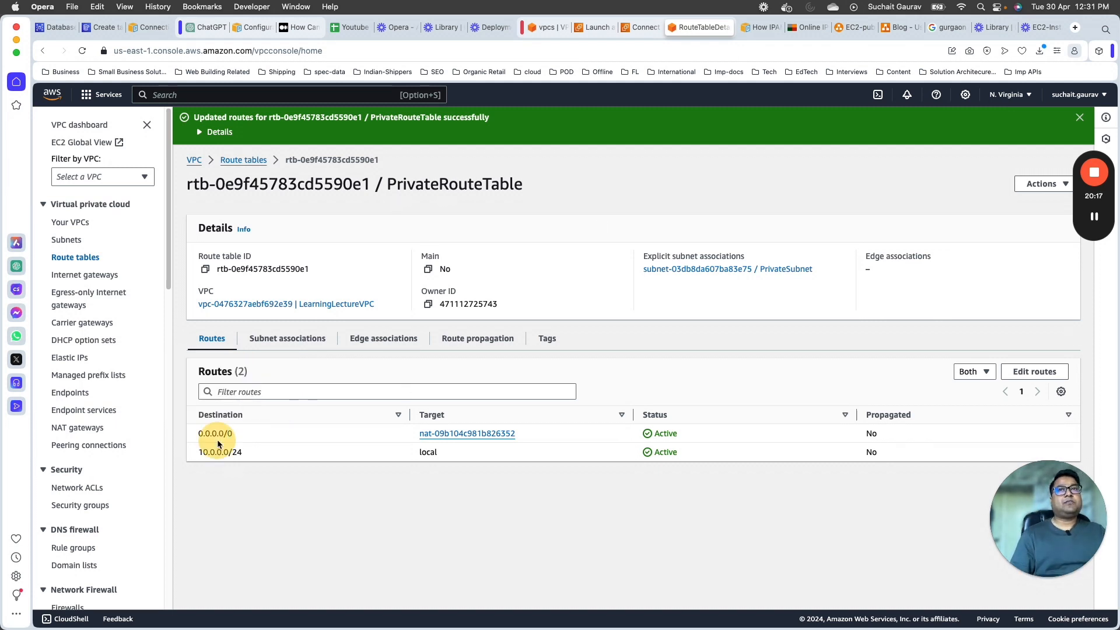
drag(415, 434, 558, 435)
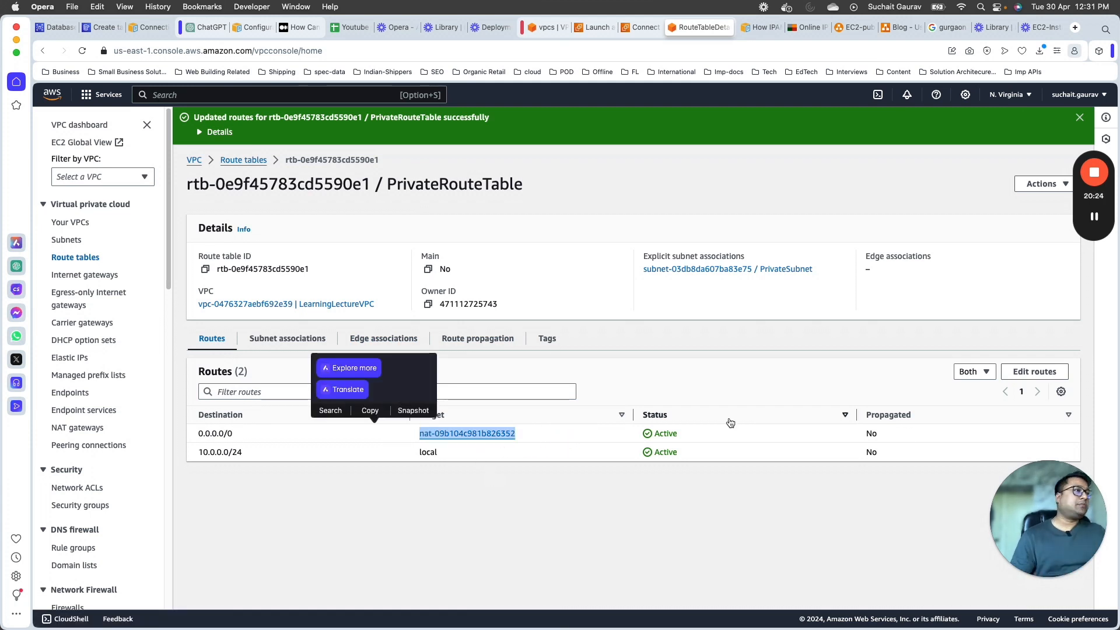
mouse_move(1031, 542)
drag(1032, 542, 75, 554)
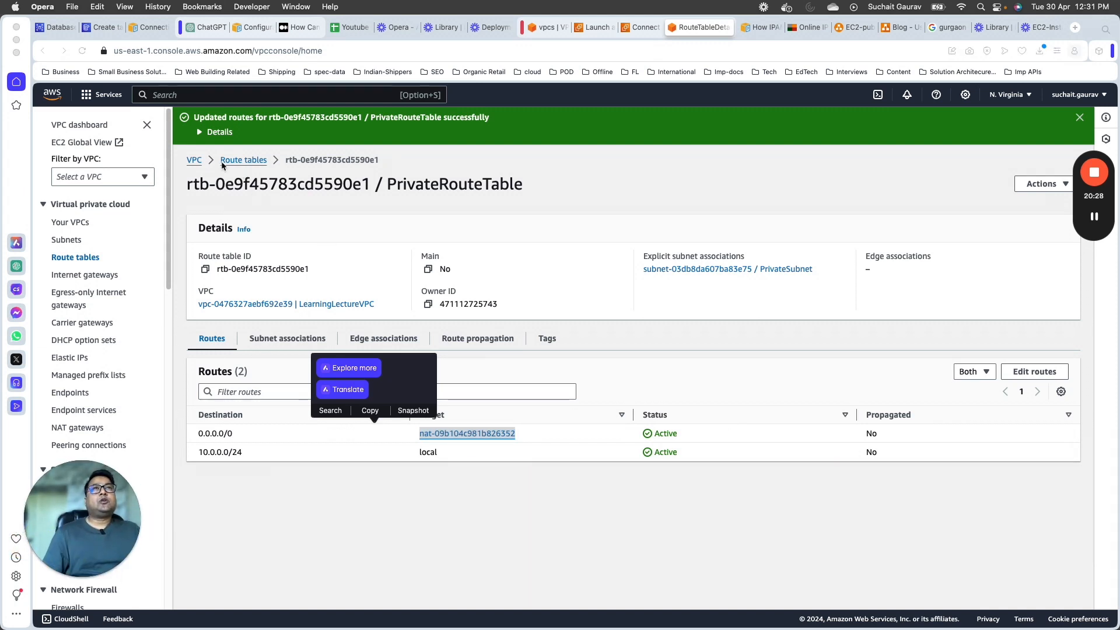
- Open LearningLectureVPC from the list of VPCs and examine how its resource map links subnets, route tables and network connections
click(196, 160)
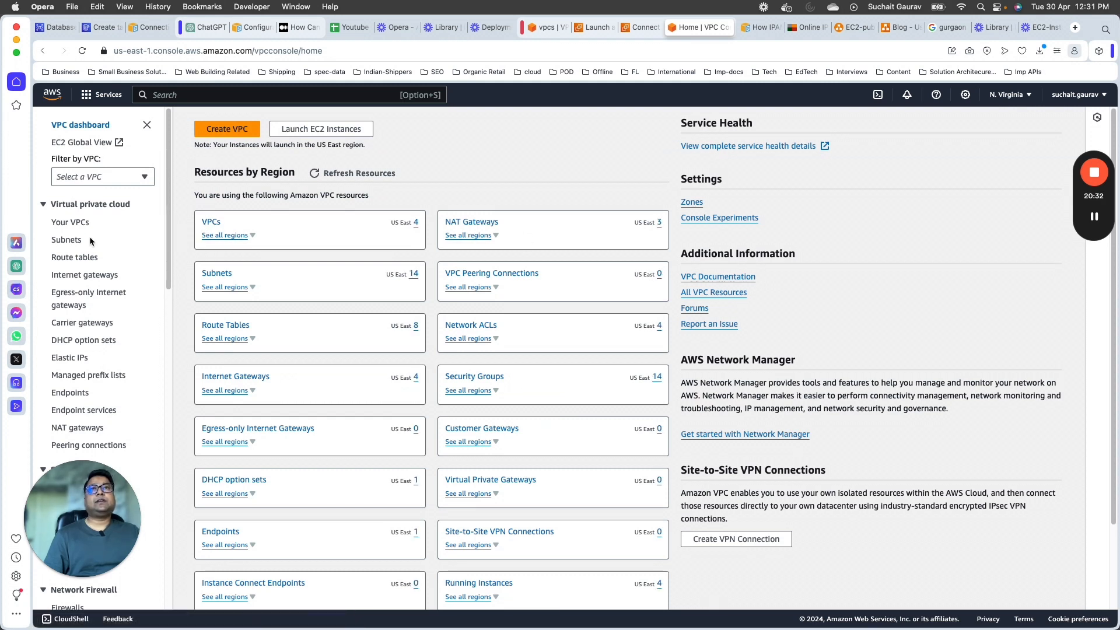
click(211, 222)
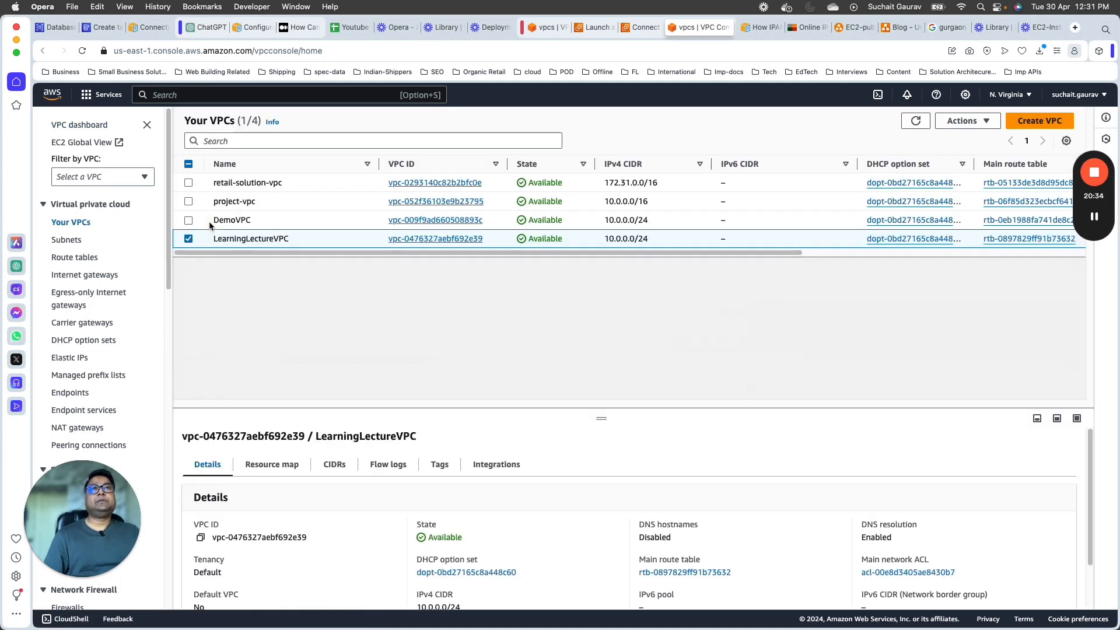
drag(508, 413, 488, 182)
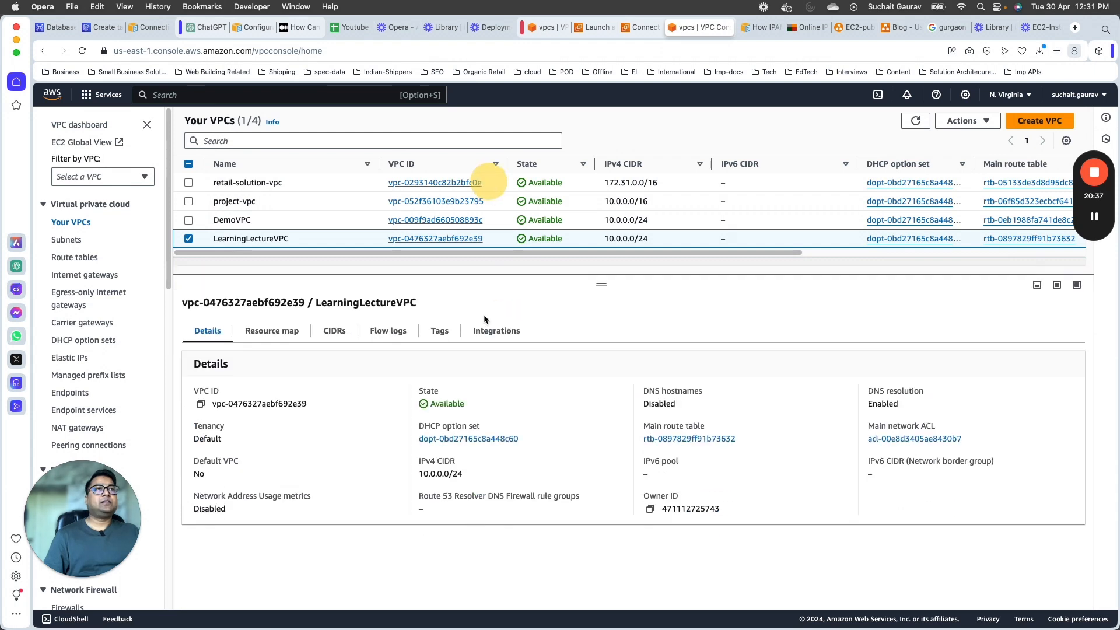
click(416, 239)
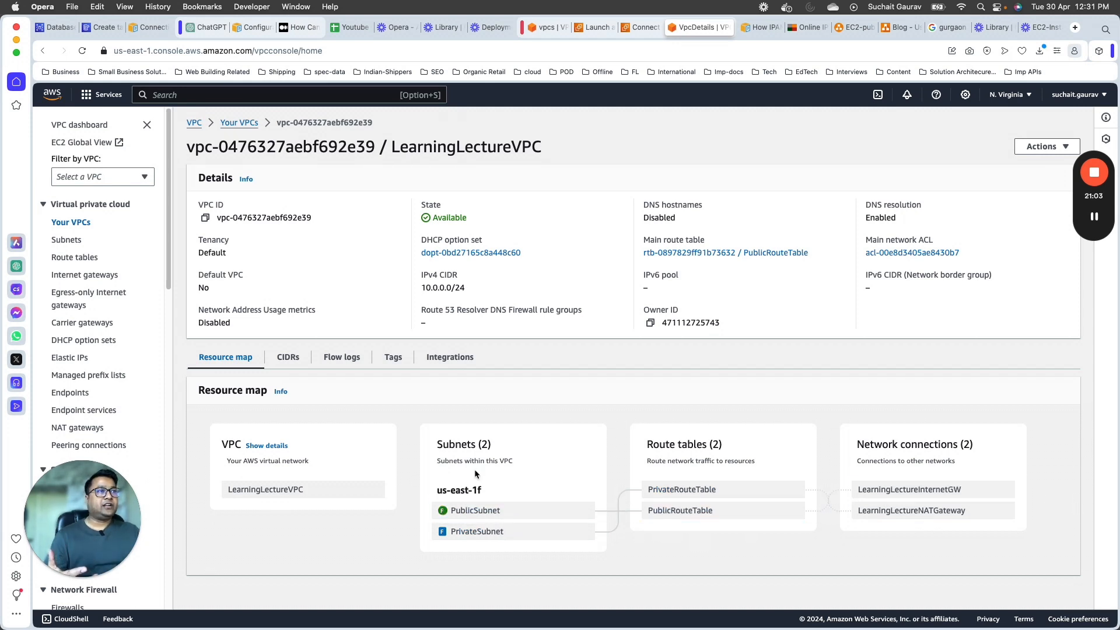
double_click(467, 147)
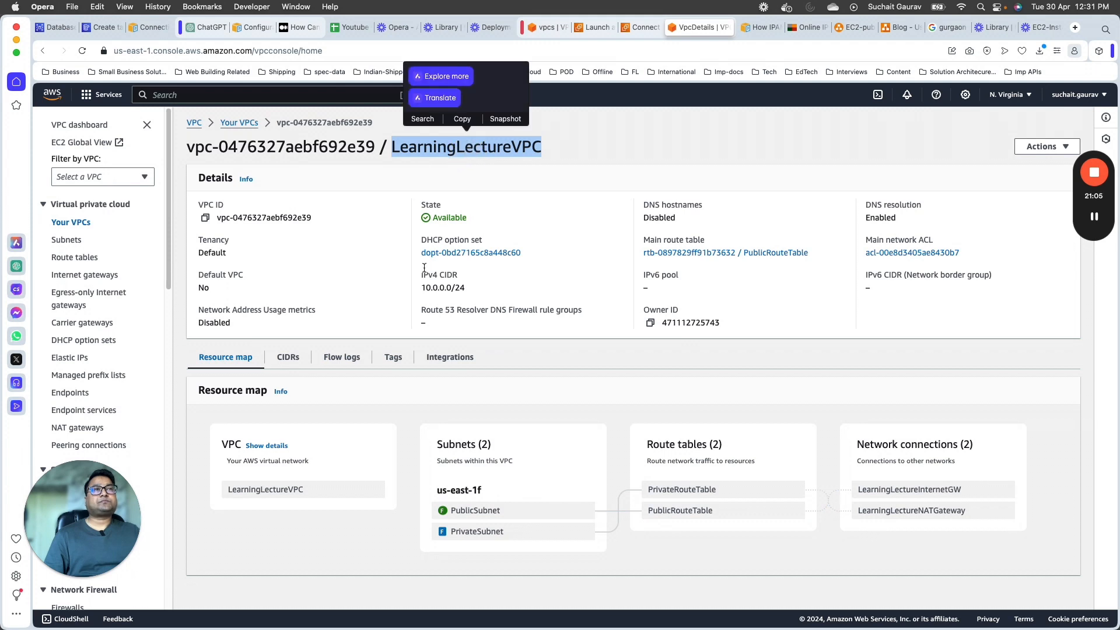
- Switch to Terminal, stop the running ping on the private instance, and clear the terminal output
key(super+Tab)
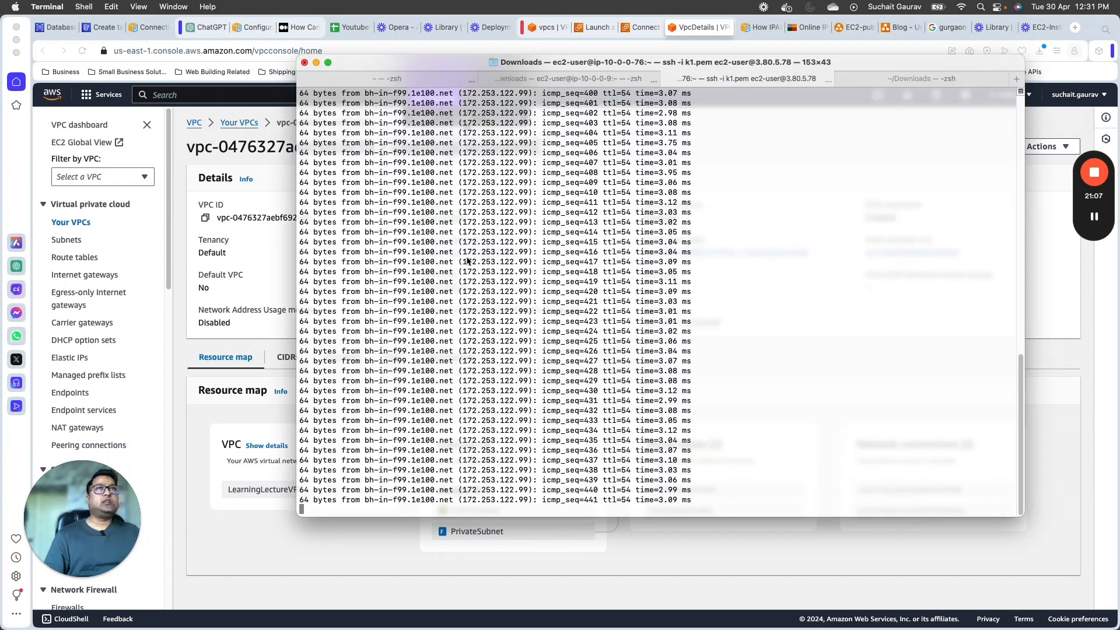
key(ctrl+c)
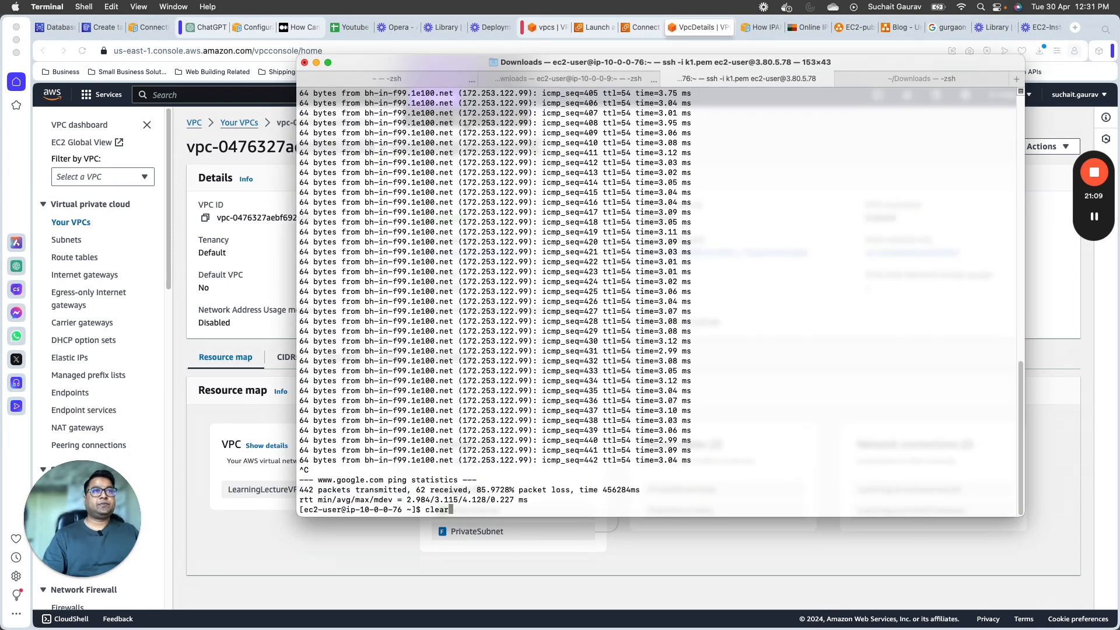
text(clear)
key(Return)
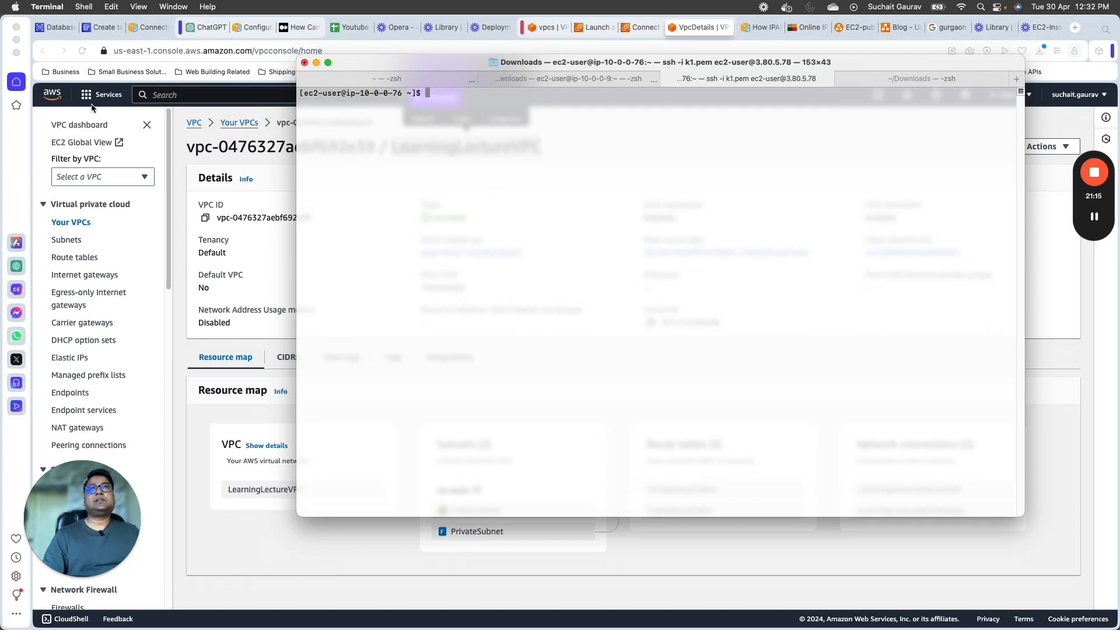
- Switch back to the AWS console in Opera and display the list of all EC2 instances
click(52, 95)
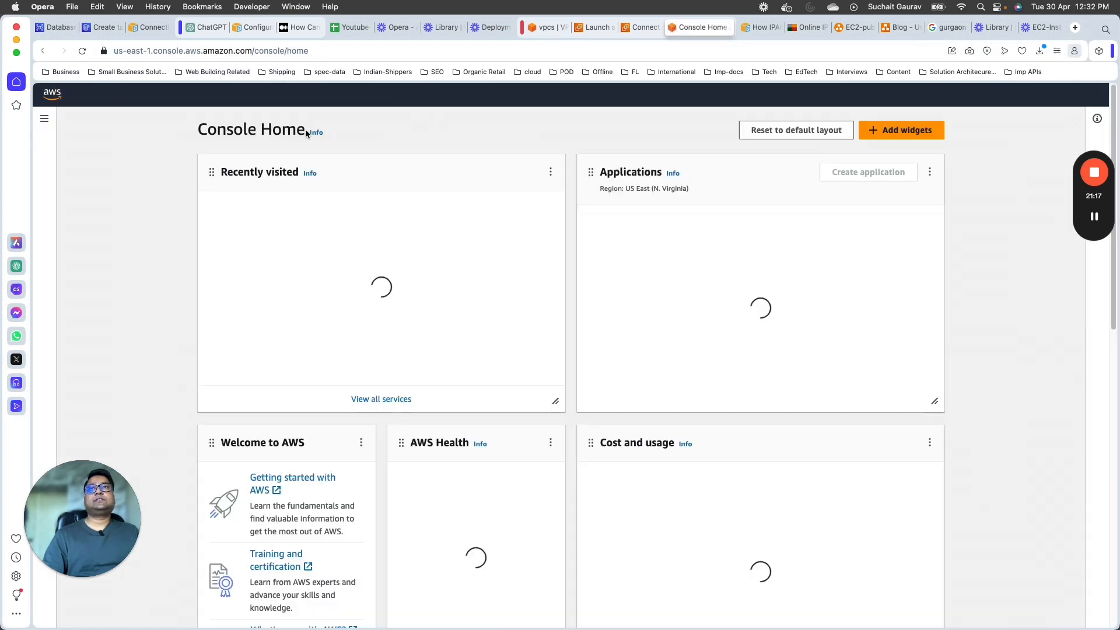
click(237, 208)
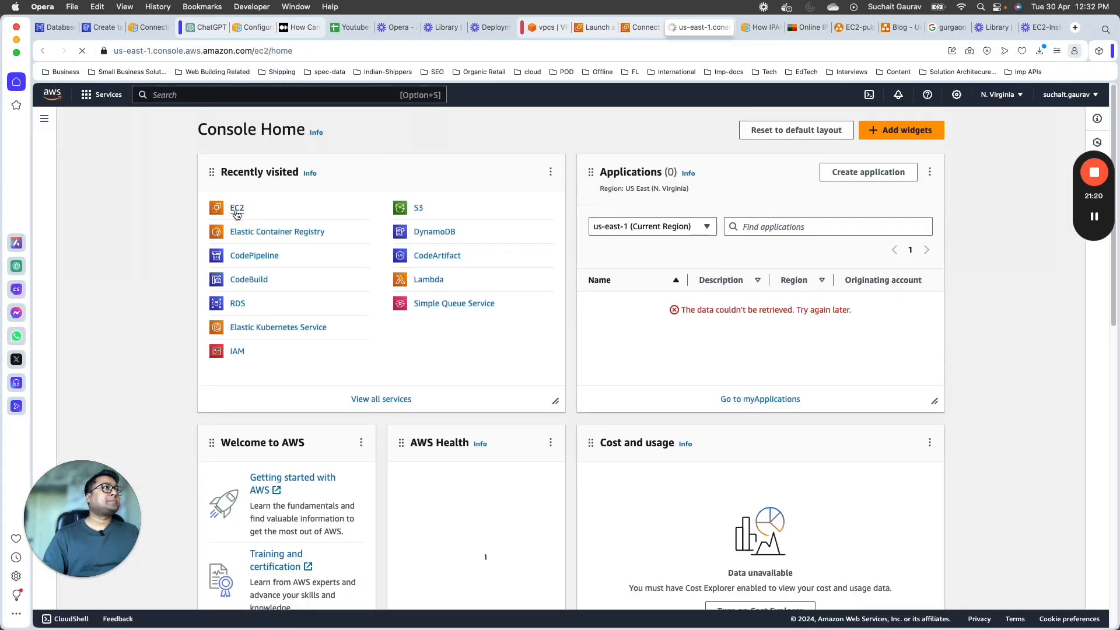
click(242, 193)
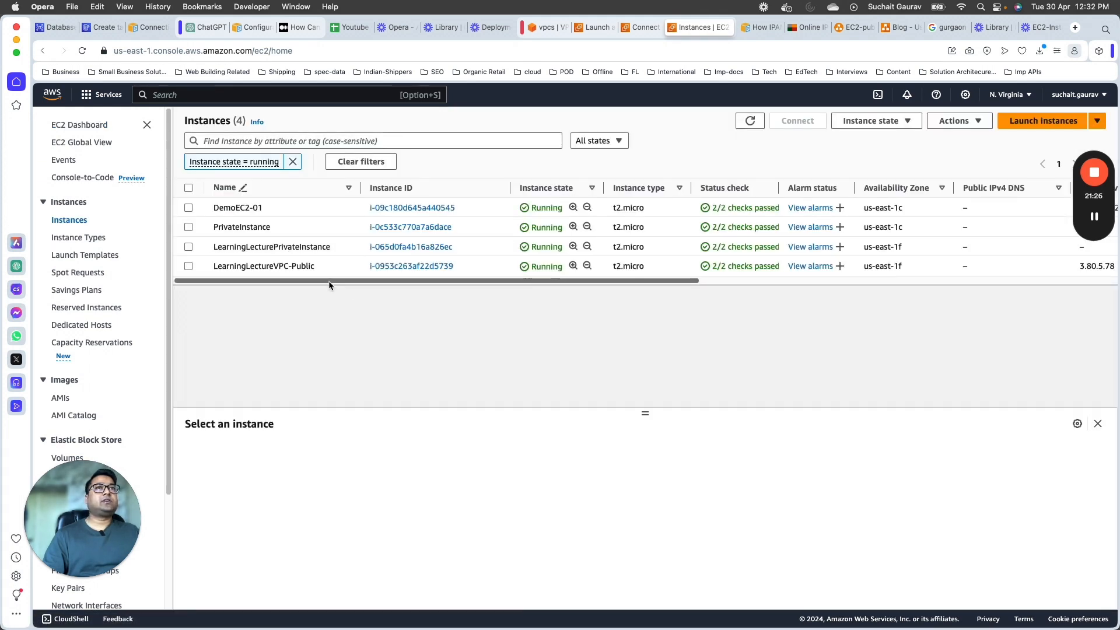
mouse_move(330, 282)
mouse_down()
mouse_move(343, 282)
mouse_move(334, 280)
mouse_up()
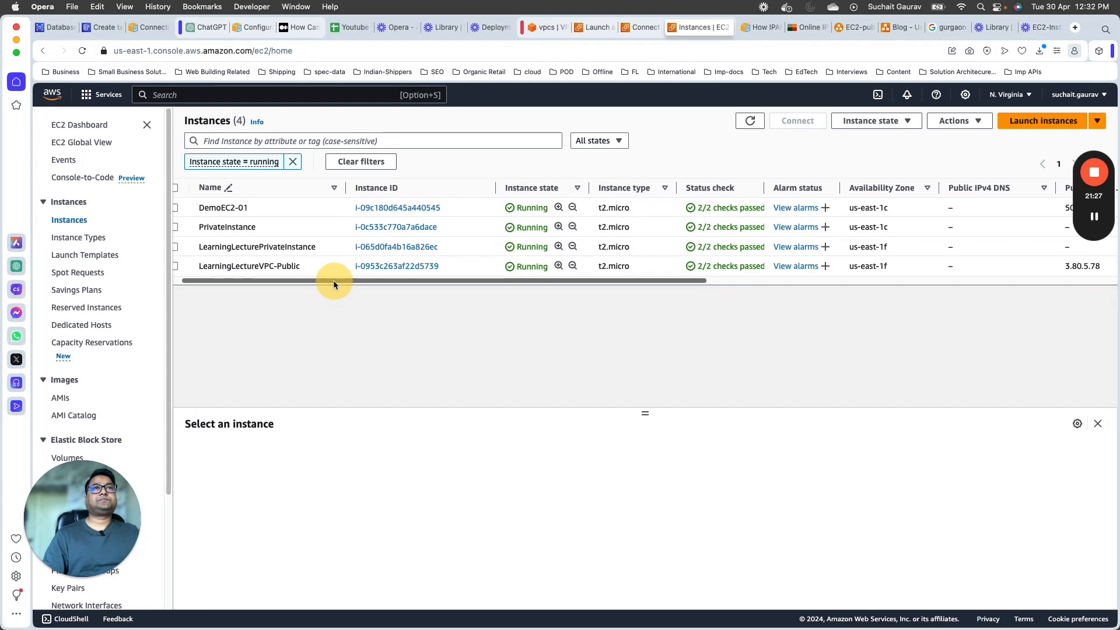
right_click(423, 252)
click(446, 258)
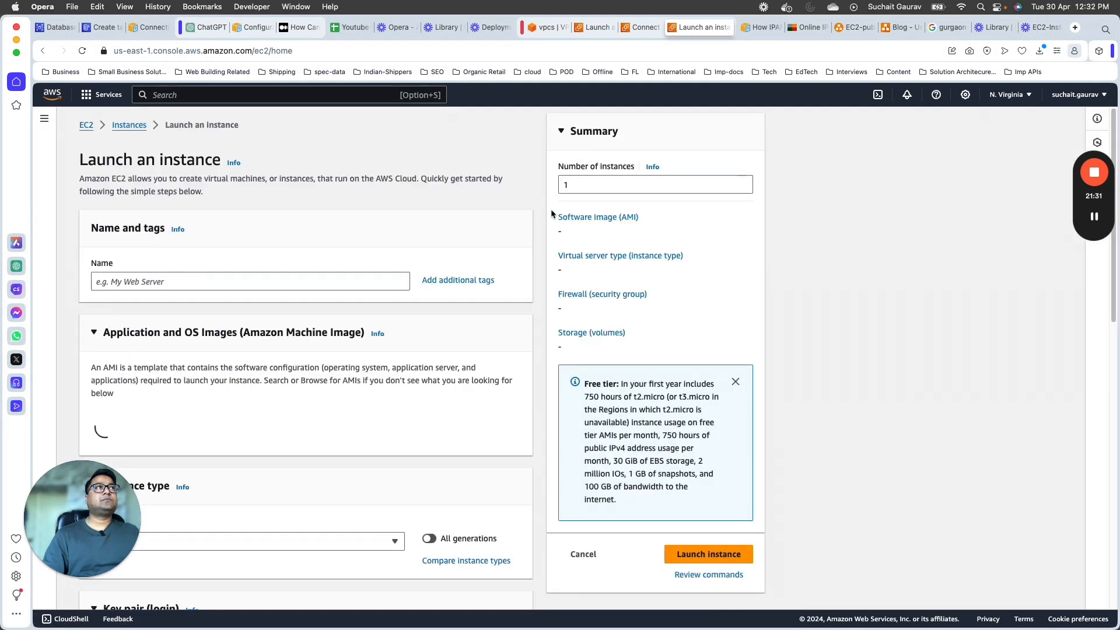
click(127, 124)
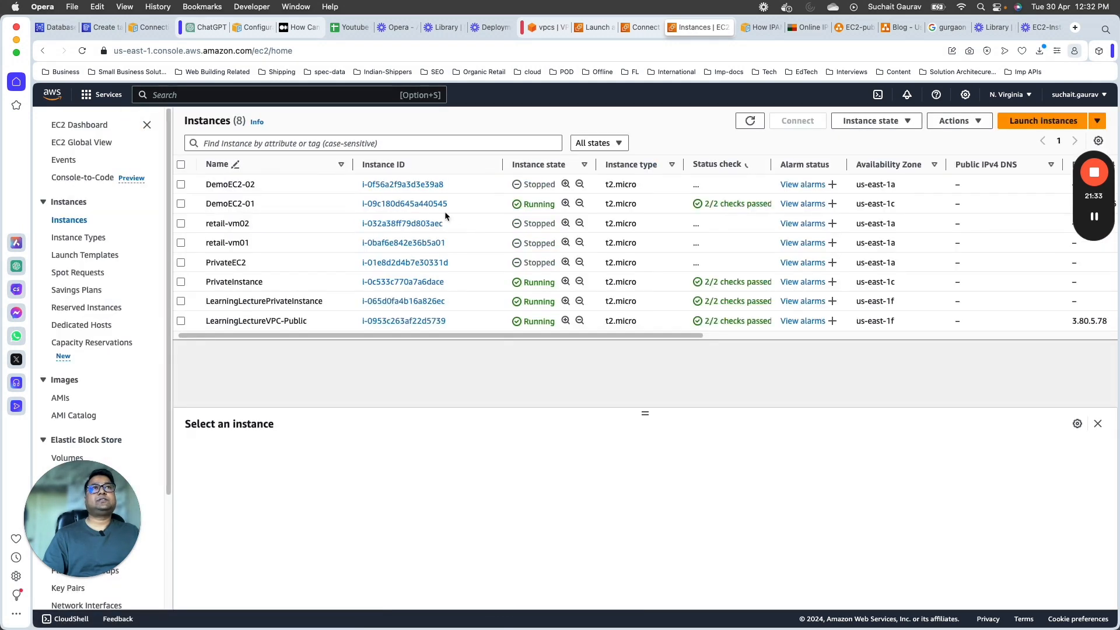
- Open the SSH client connection instructions for LearningLecturePrivateInstance and select the example ssh command
click(391, 301)
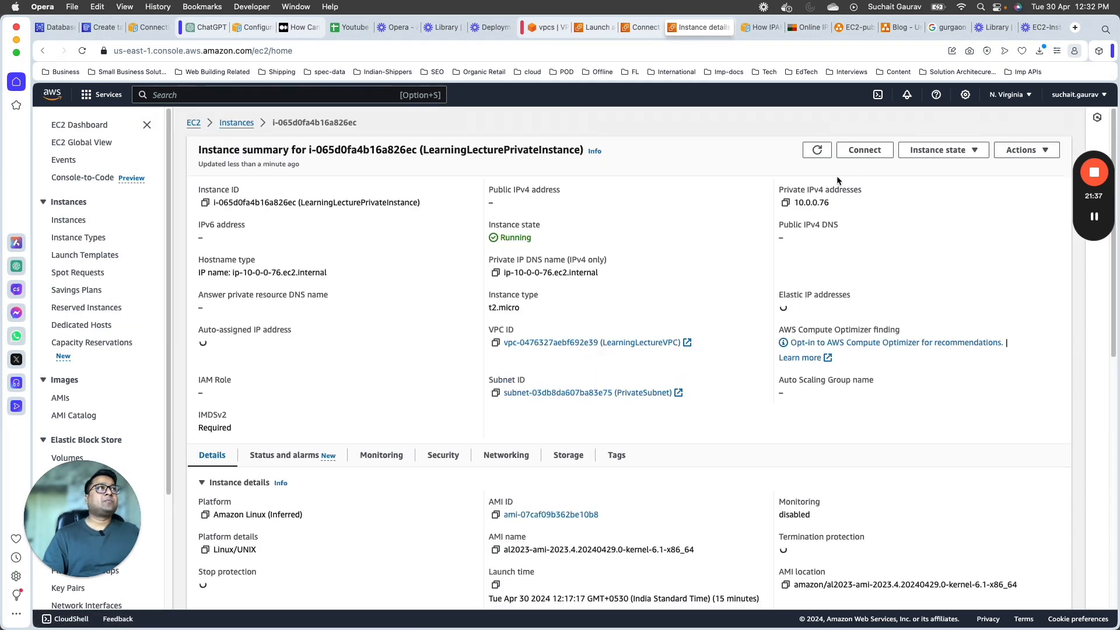
click(872, 150)
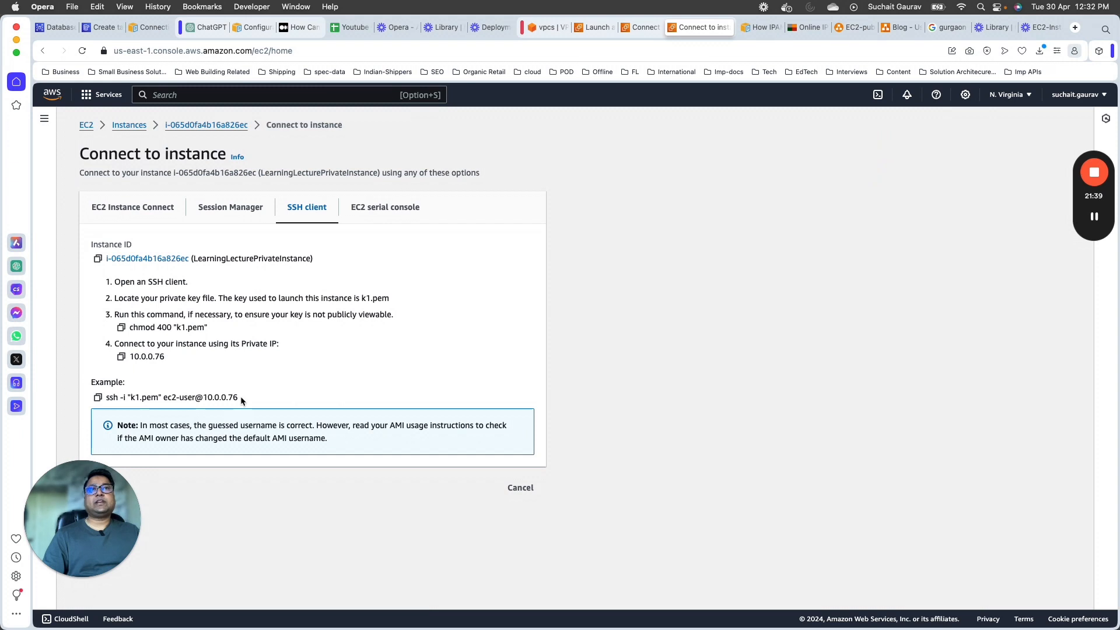
drag(240, 397, 103, 397)
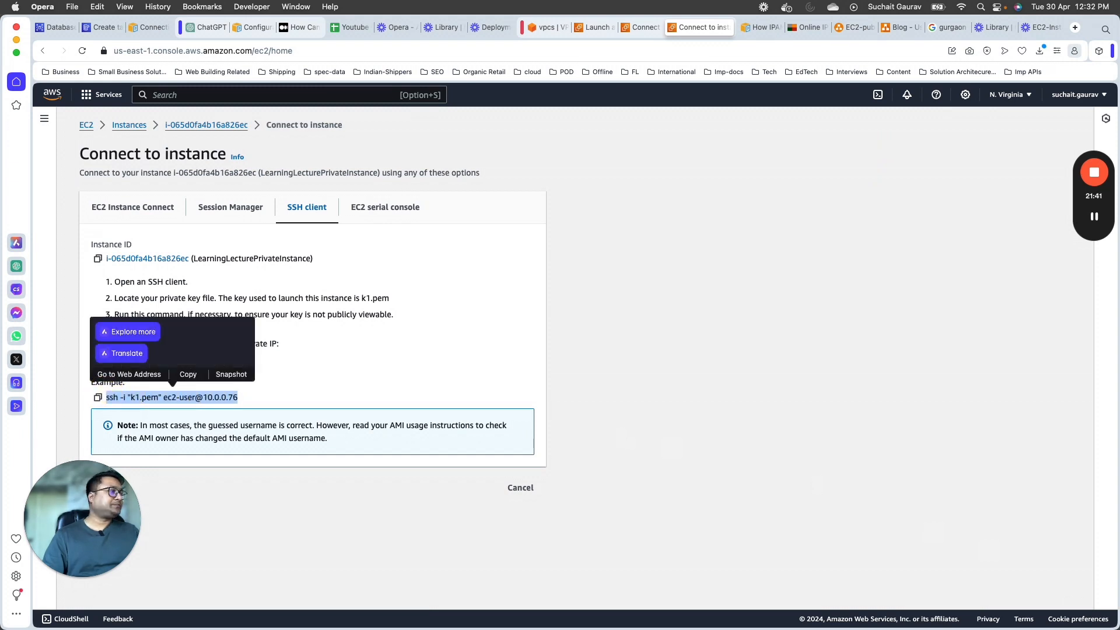
key(super+Tab)
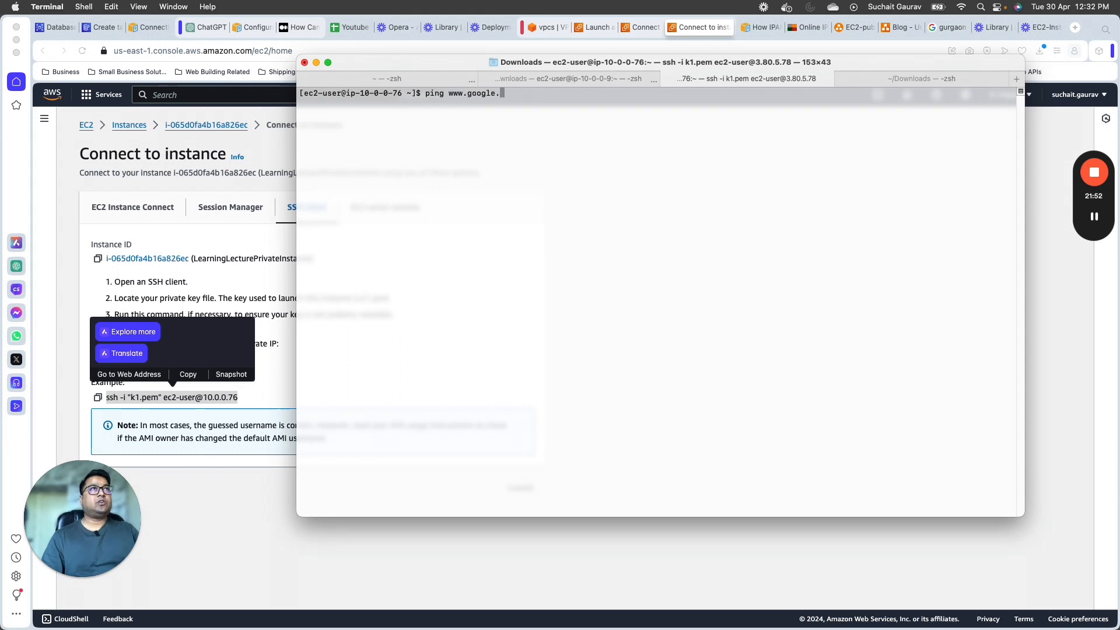
key(Return)
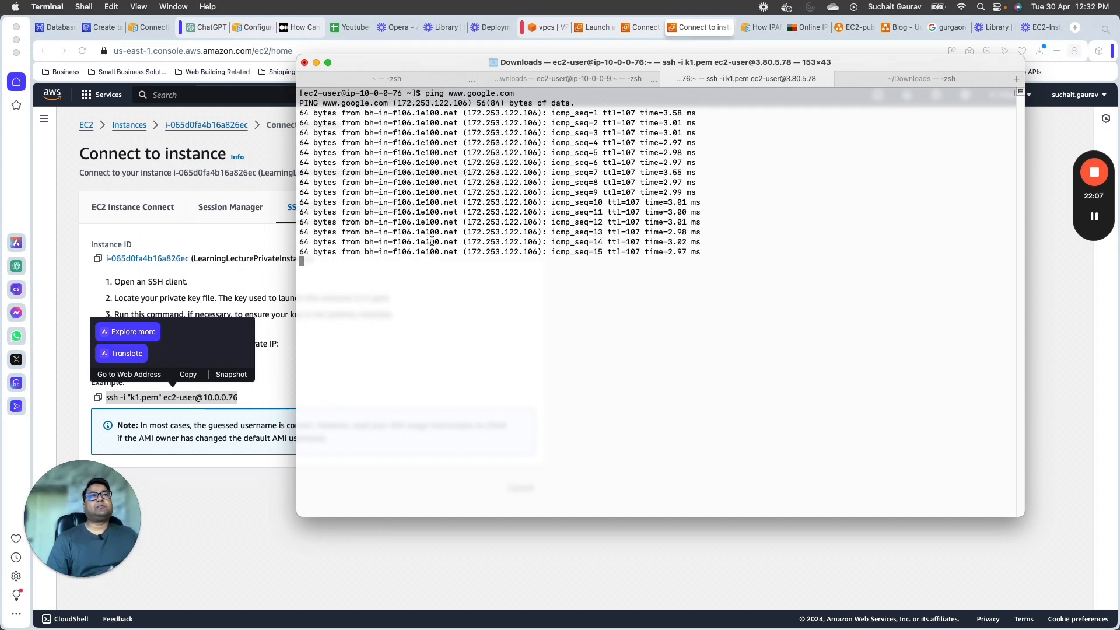
click(361, 551)
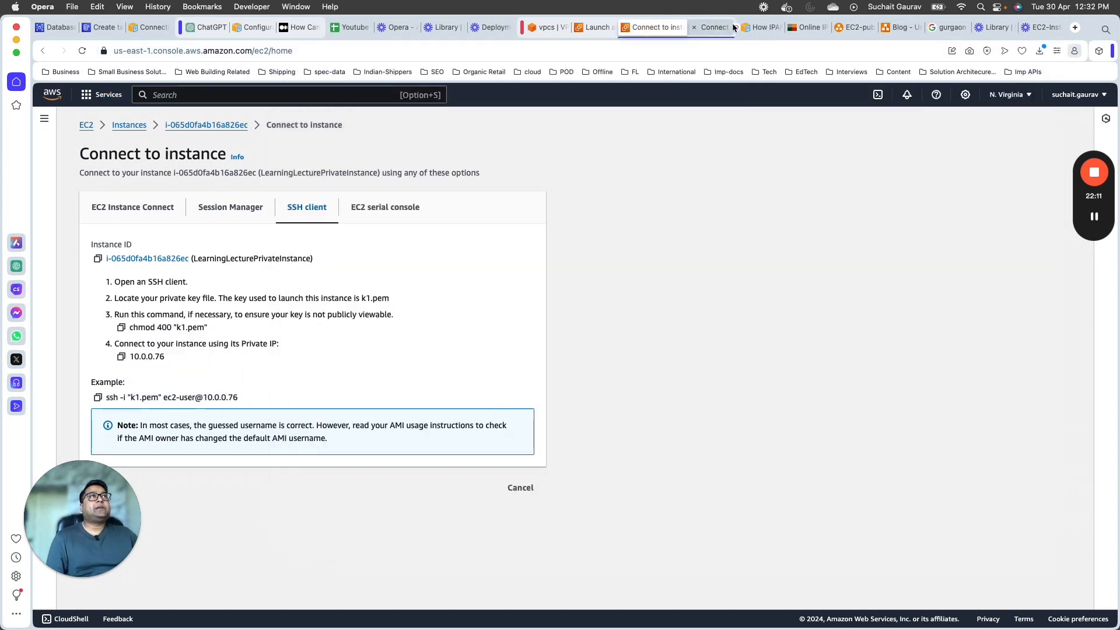
click(712, 27)
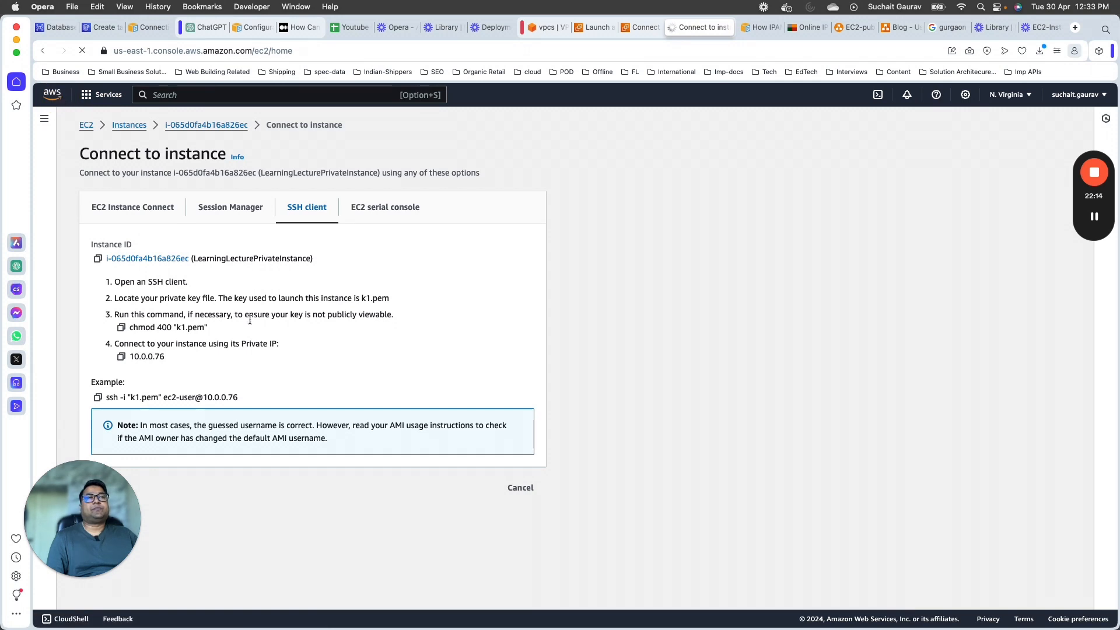
- Open the VPC console, display the details of LearningLectureVPC, and trace the private subnet's connections in its resource map
scroll(345, 302, down, 1)
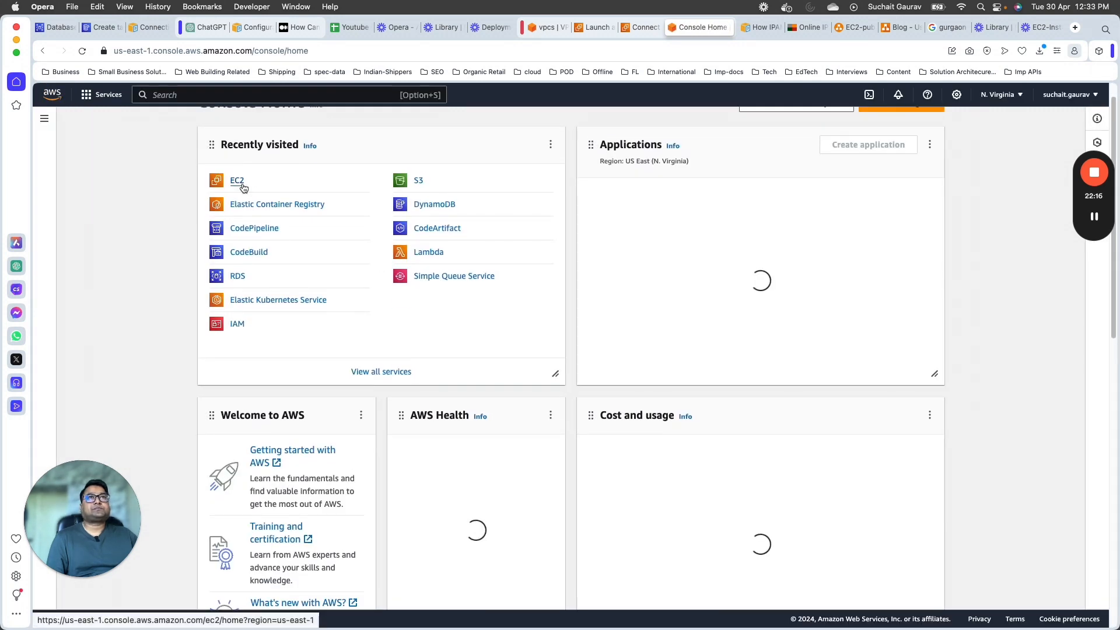
click(273, 95)
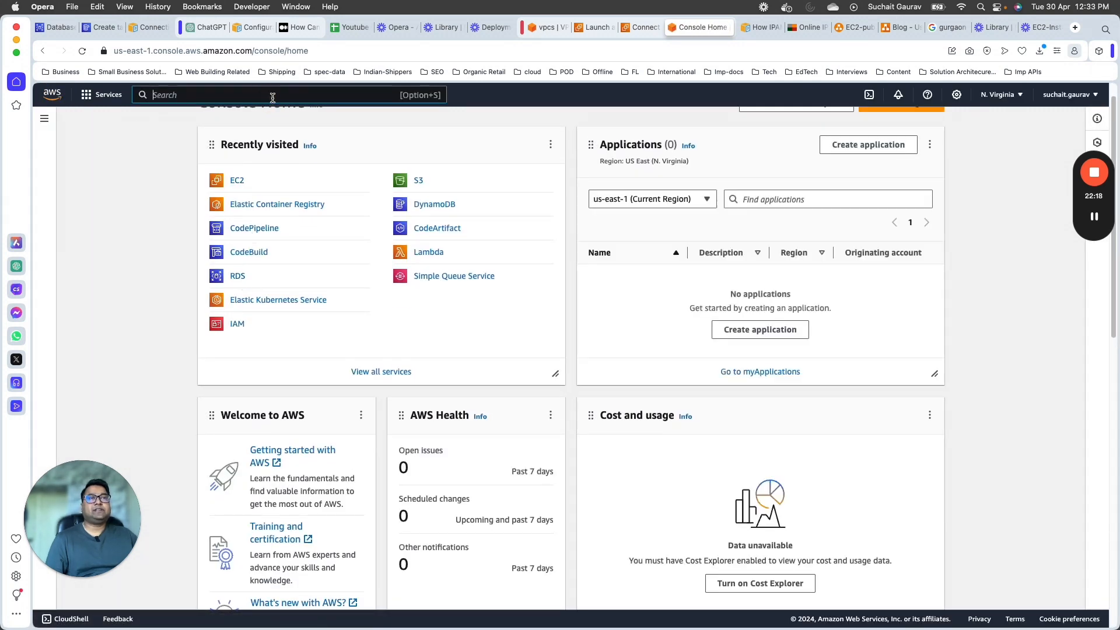
text(vpc)
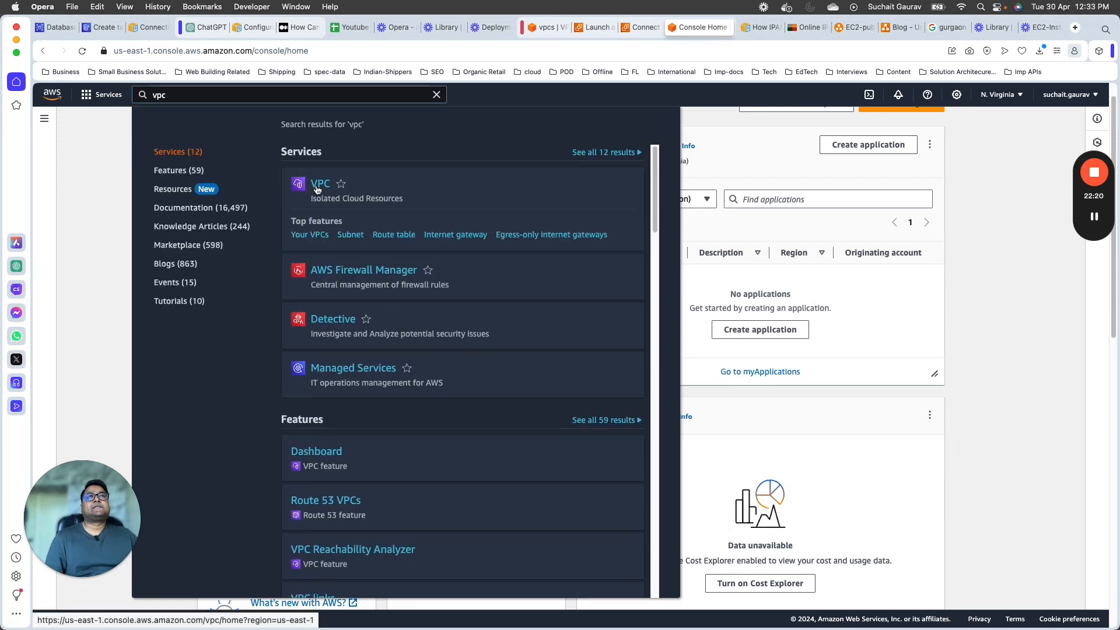
click(304, 185)
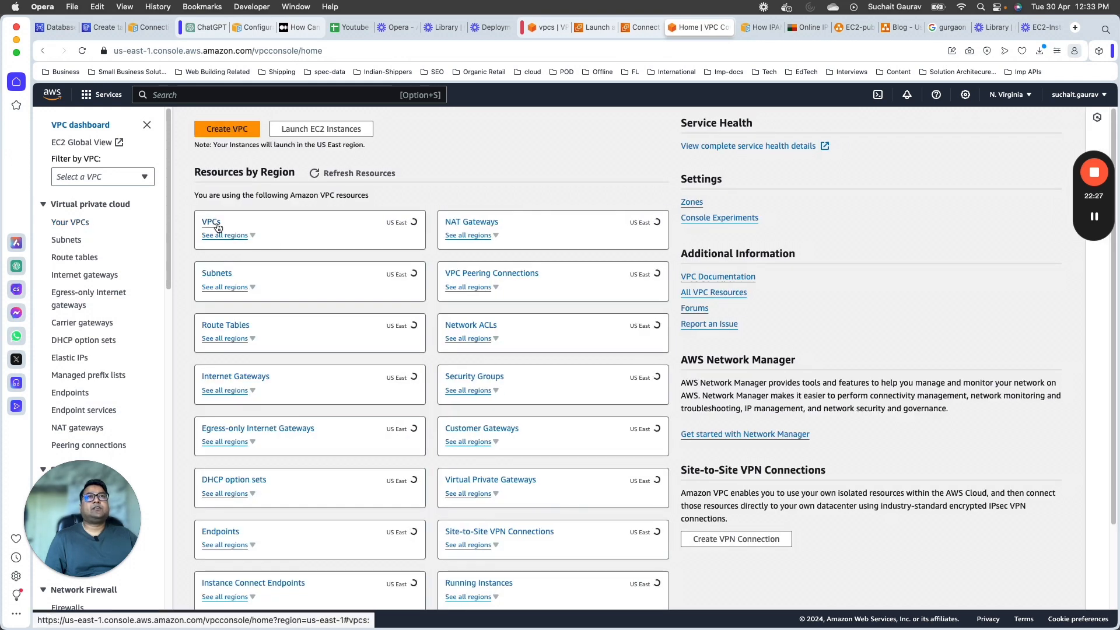
click(218, 226)
click(433, 239)
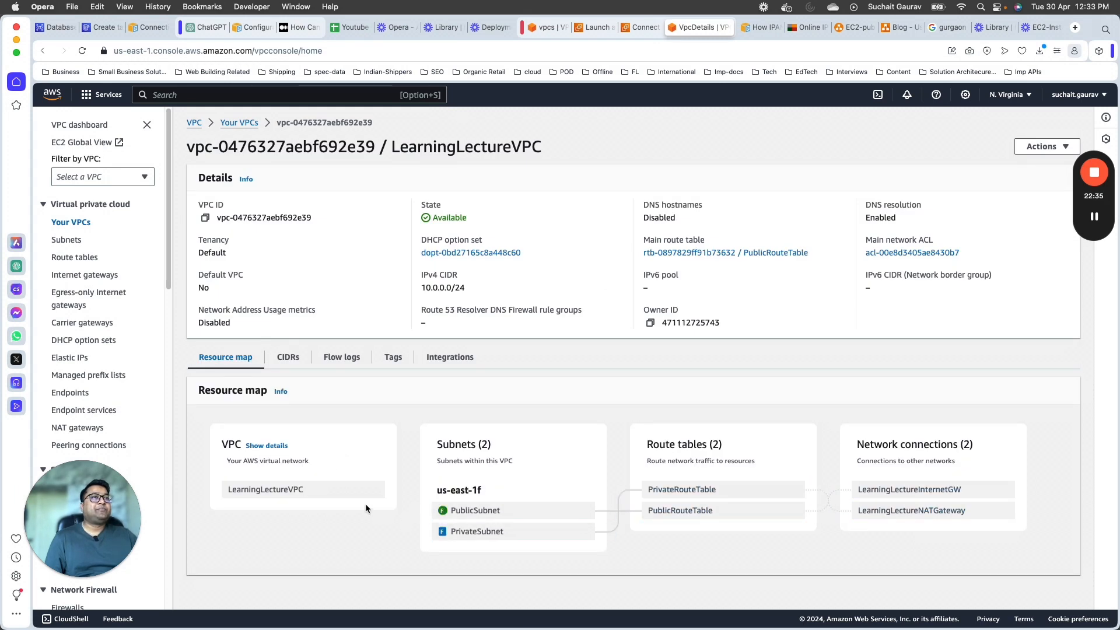
double_click(267, 491)
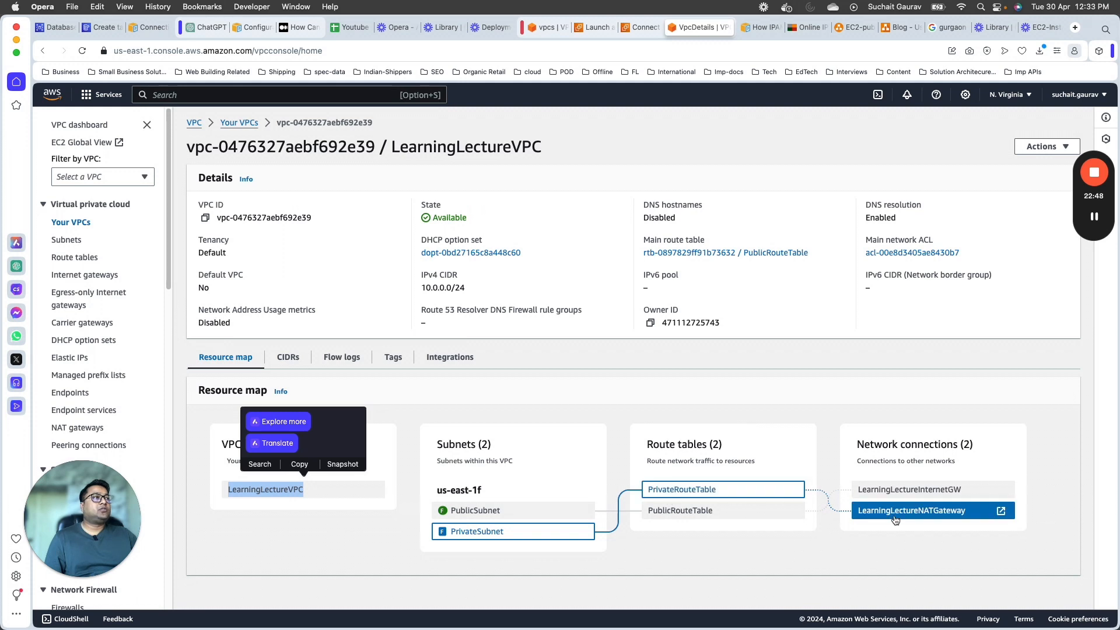
- Switch to the EC2-public-private-subnet.drawio diagram and examine the private subnet's EC2 instance and route table
click(853, 27)
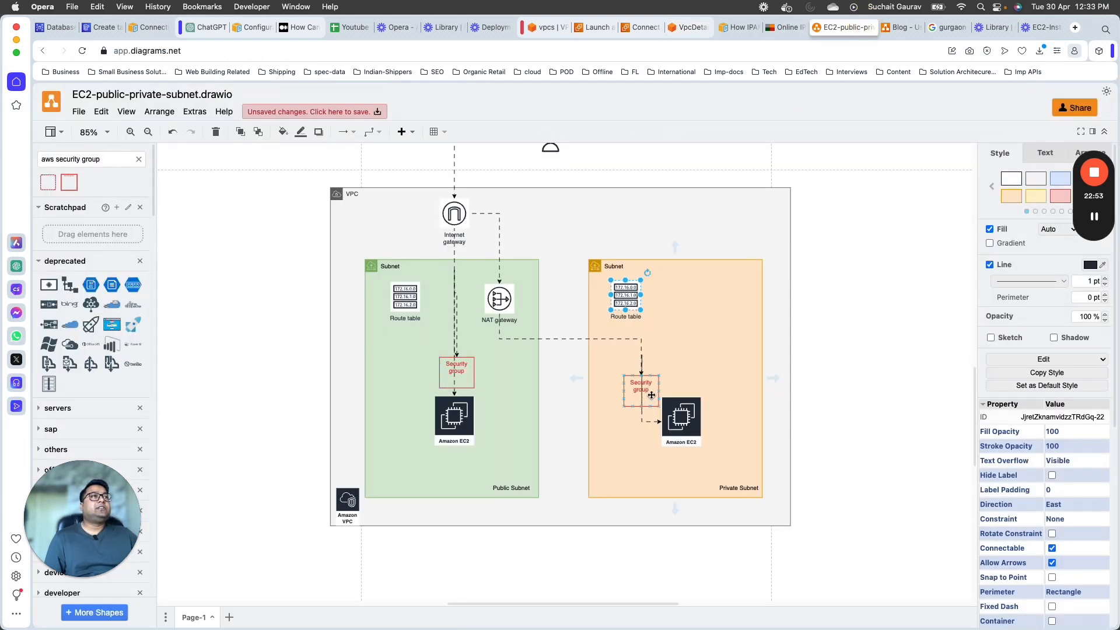
click(674, 417)
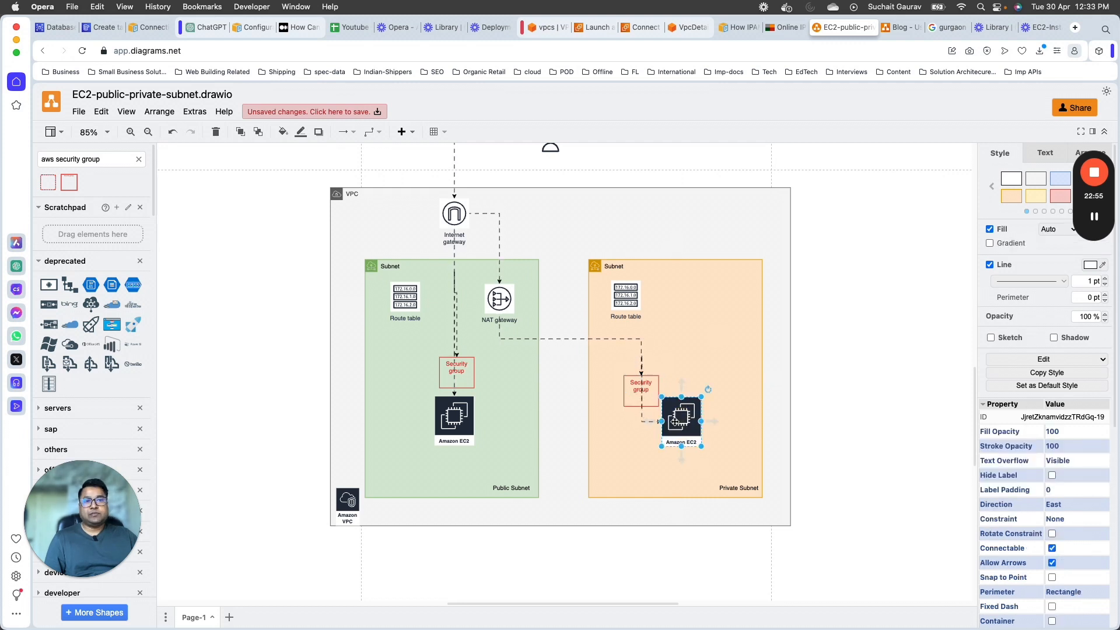
click(700, 345)
scroll(683, 373, up, 3)
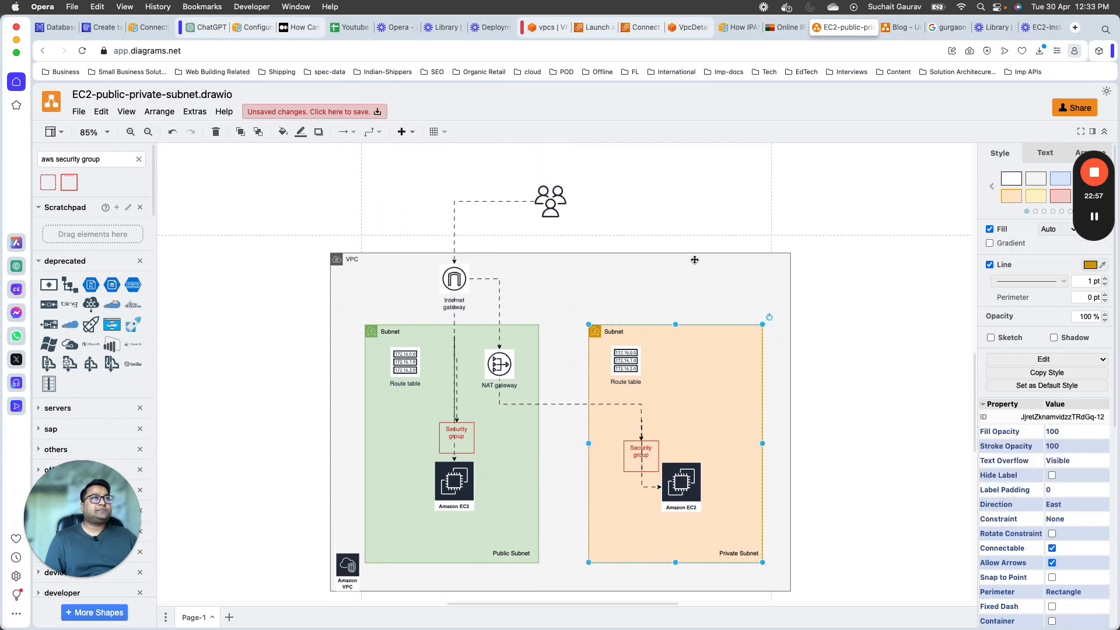
click(626, 360)
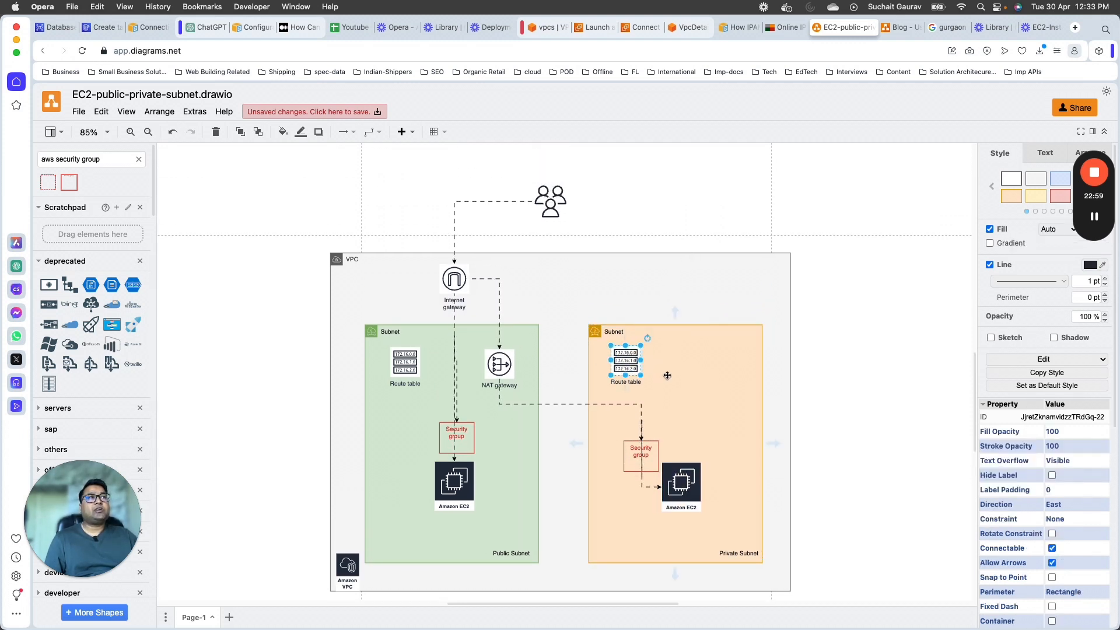
- Return to the LearningLectureVPC resource map in the AWS console and open the details of PrivateRouteTable
click(643, 27)
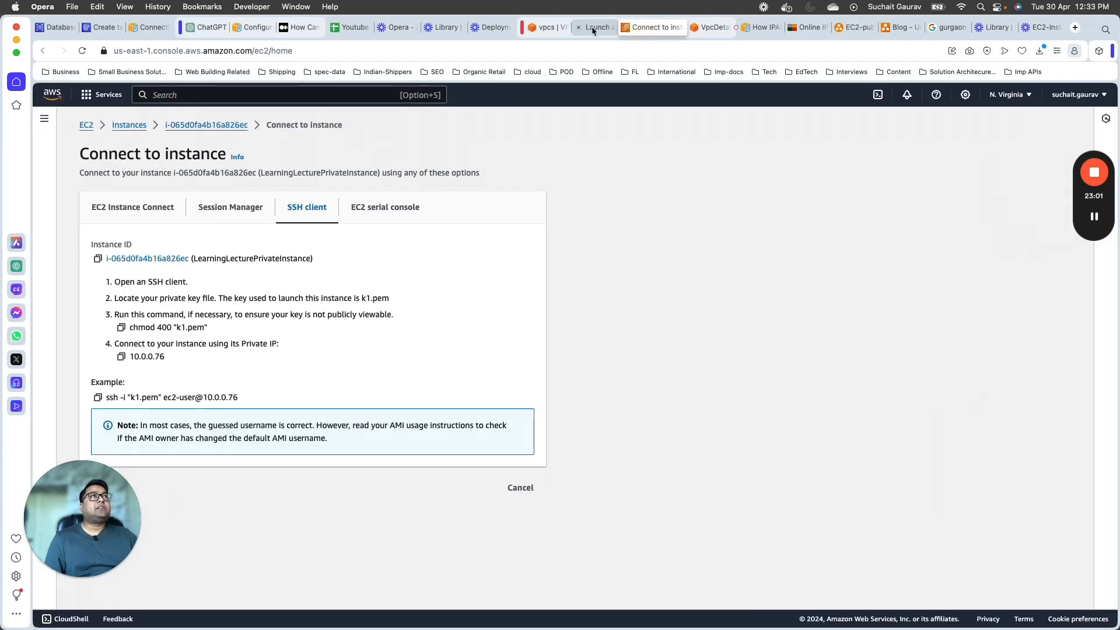
click(591, 26)
click(554, 27)
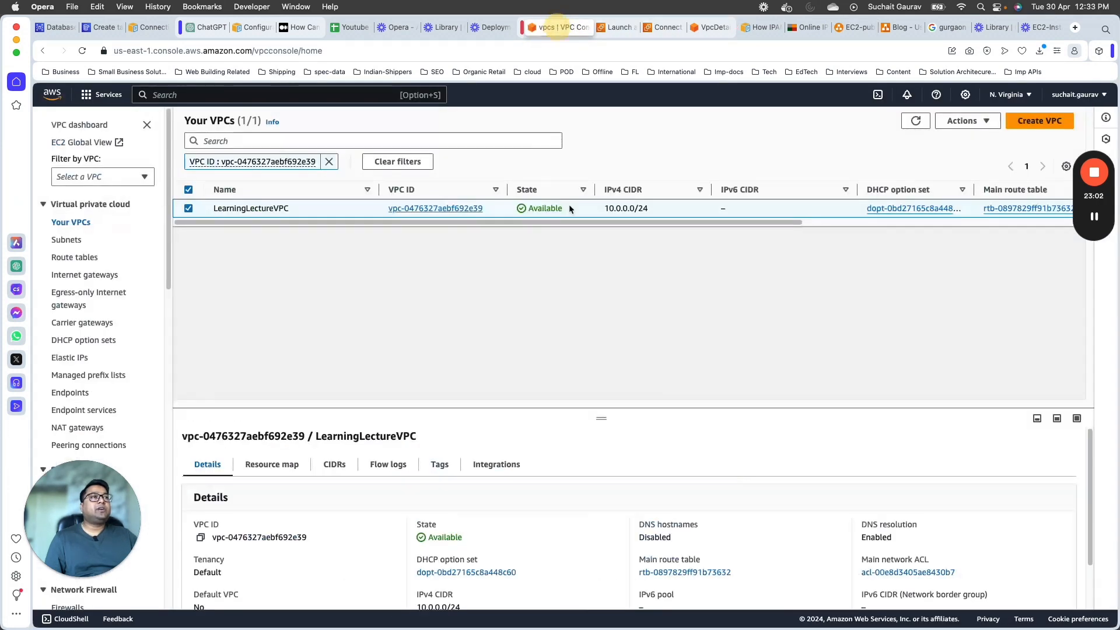
click(612, 28)
click(662, 29)
click(721, 28)
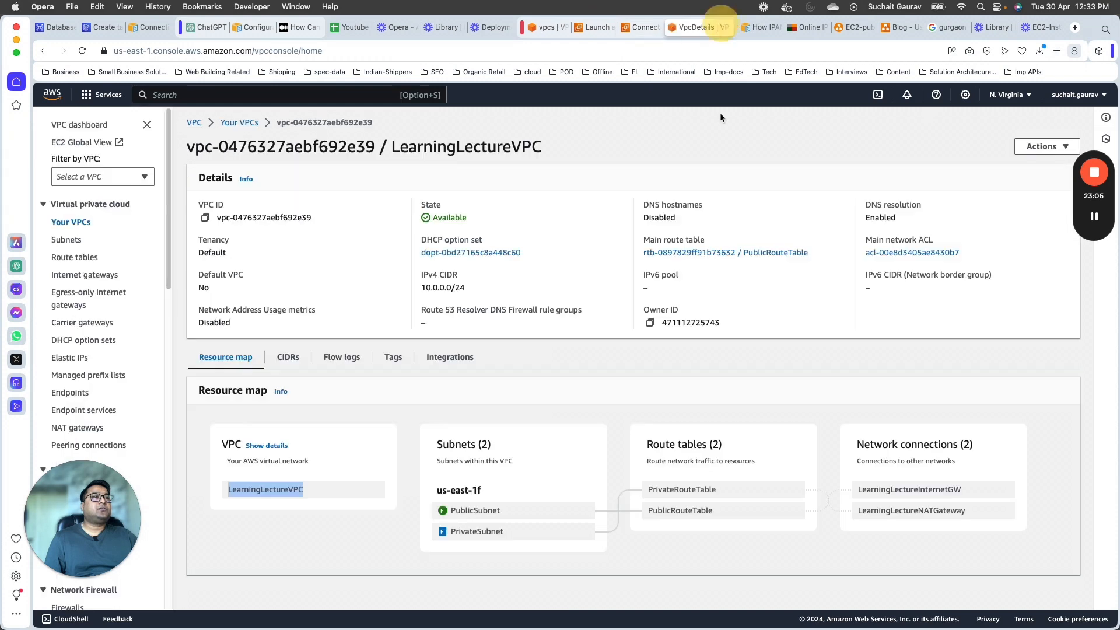
click(698, 490)
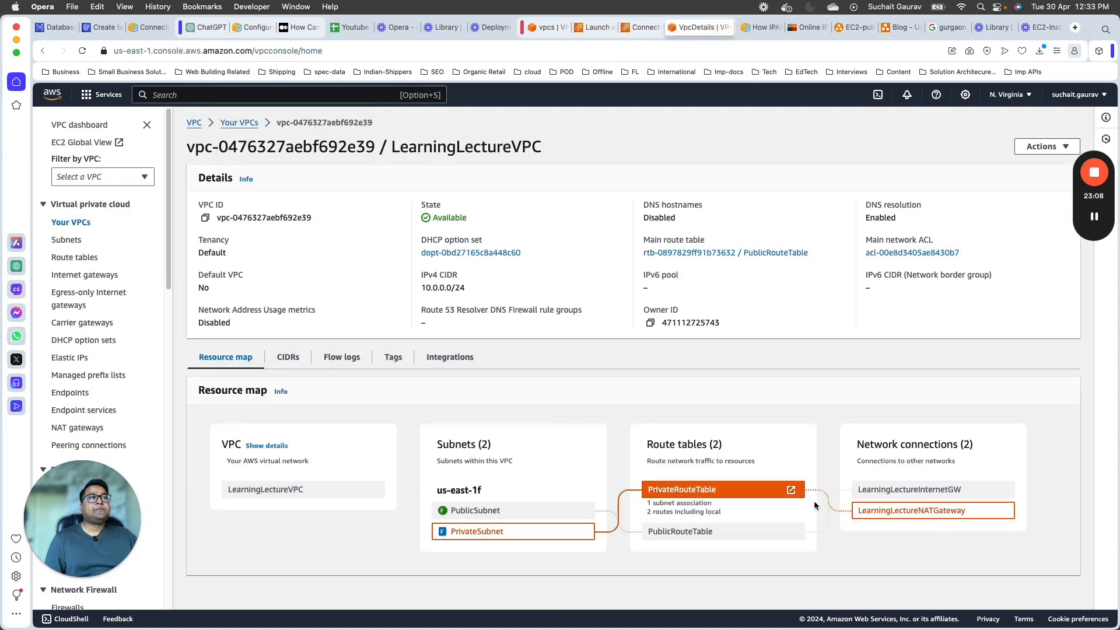
click(791, 490)
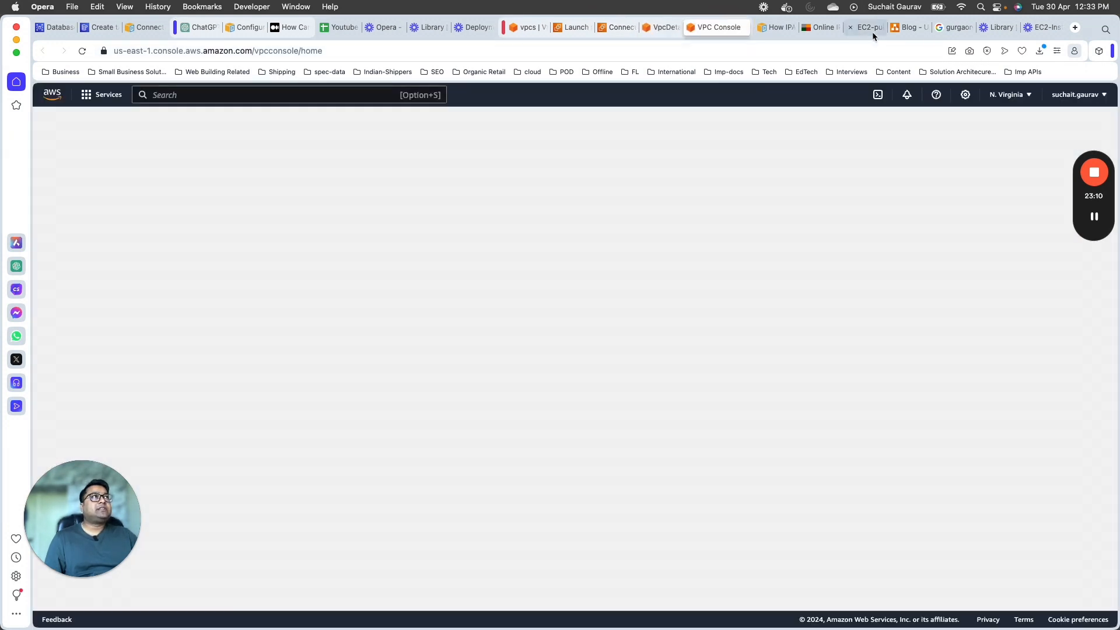
- Switch to the subnet diagram and trace the connection from the users through the internet gateway to the NAT gateway
click(870, 27)
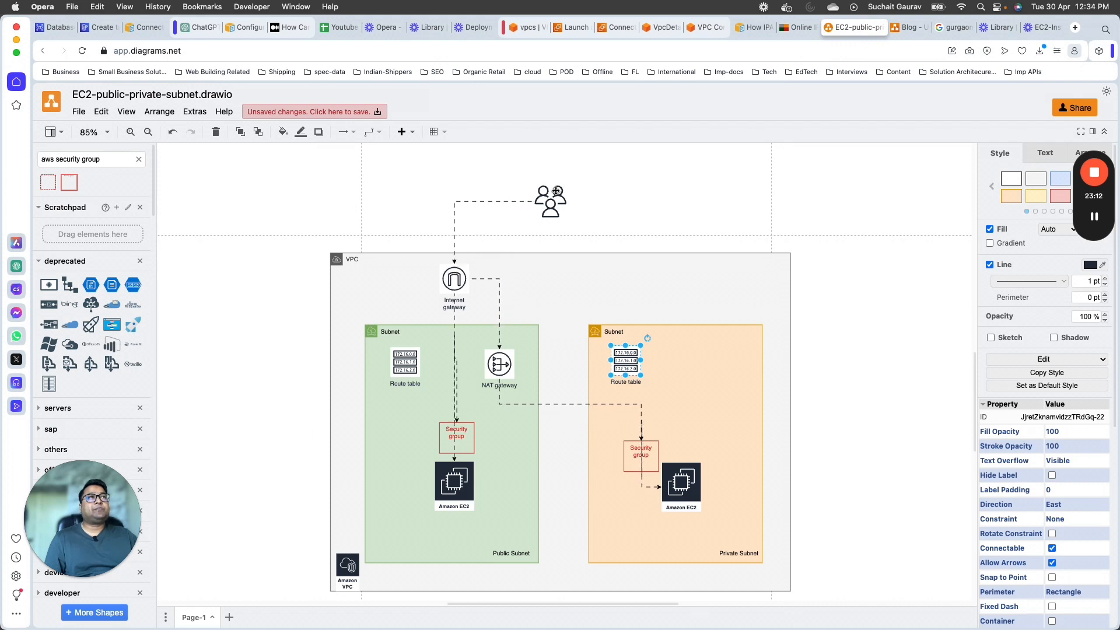
click(454, 211)
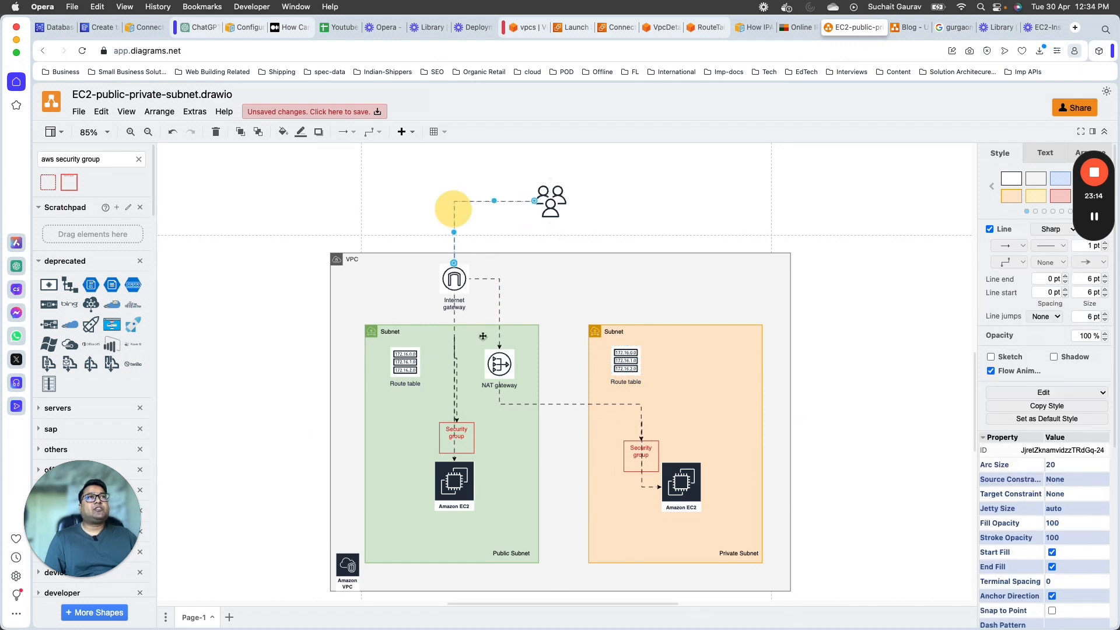
click(497, 362)
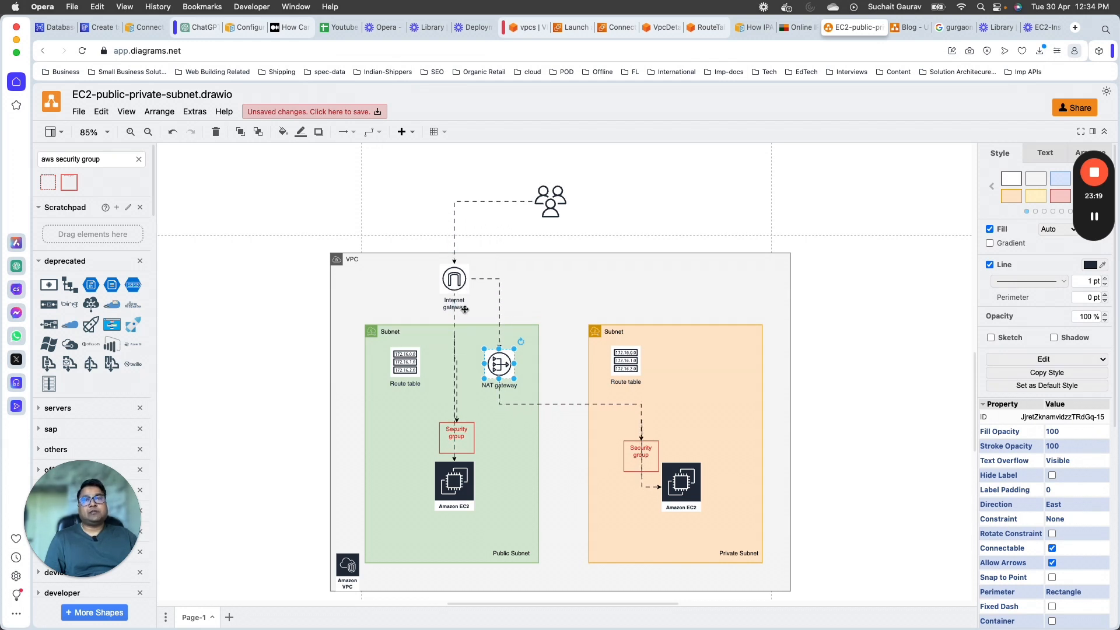
- Return to the PrivateRouteTable details in the AWS console and examine the target of its 0.0.0.0/0 route
click(701, 32)
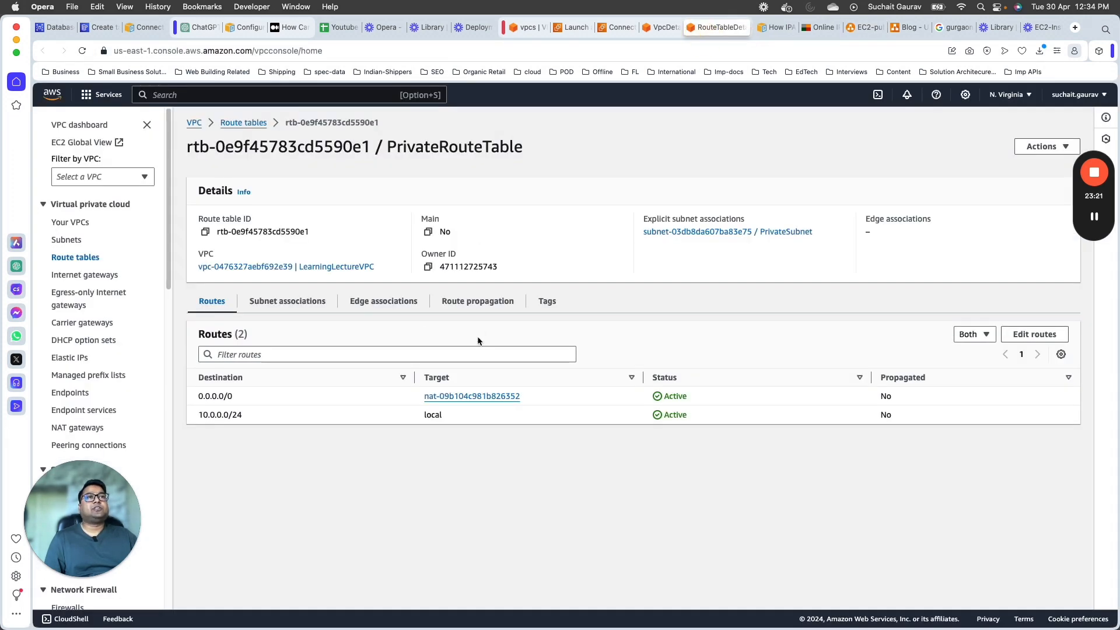
triple_click(221, 399)
drag(421, 396, 547, 398)
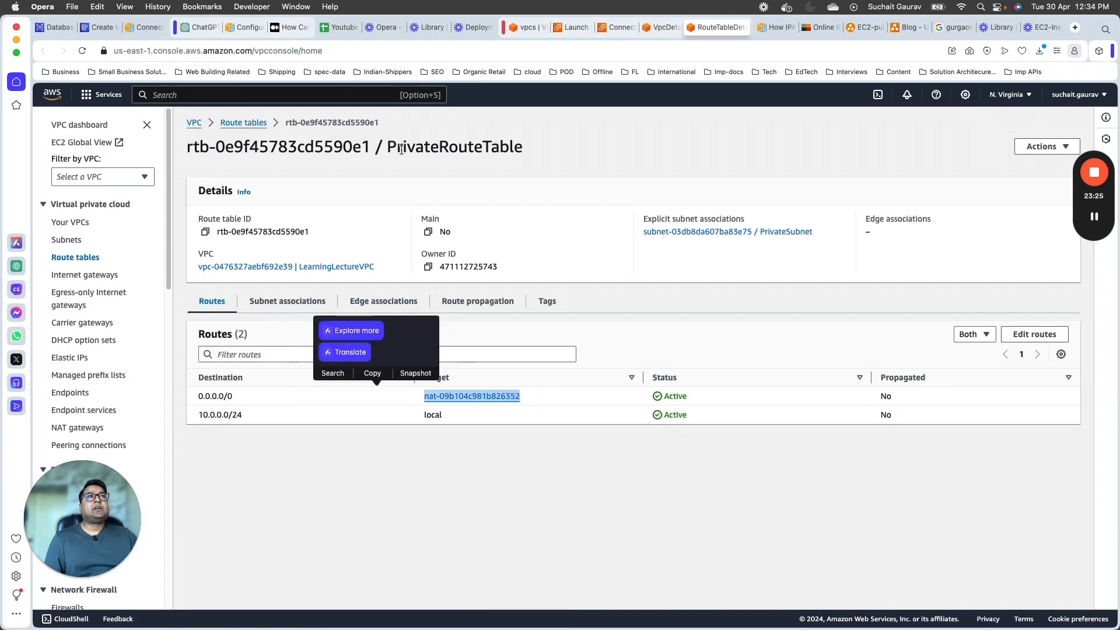
drag(402, 149, 492, 149)
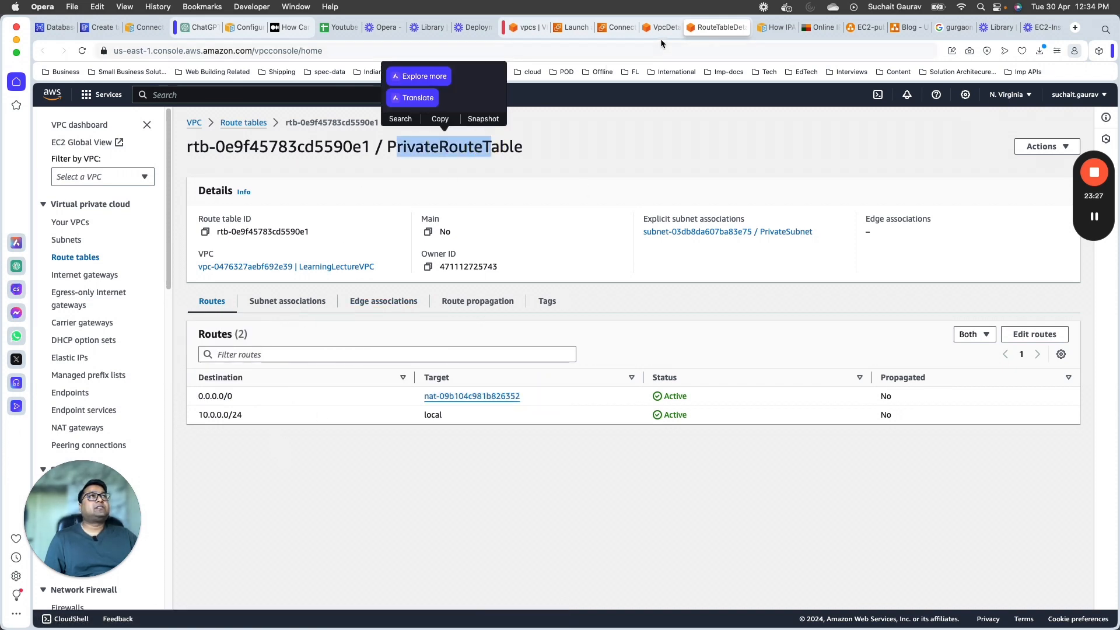
- Switch back to the subnet diagram and compare how the public and private subnets' EC2 instances are connected to the gateways
click(856, 27)
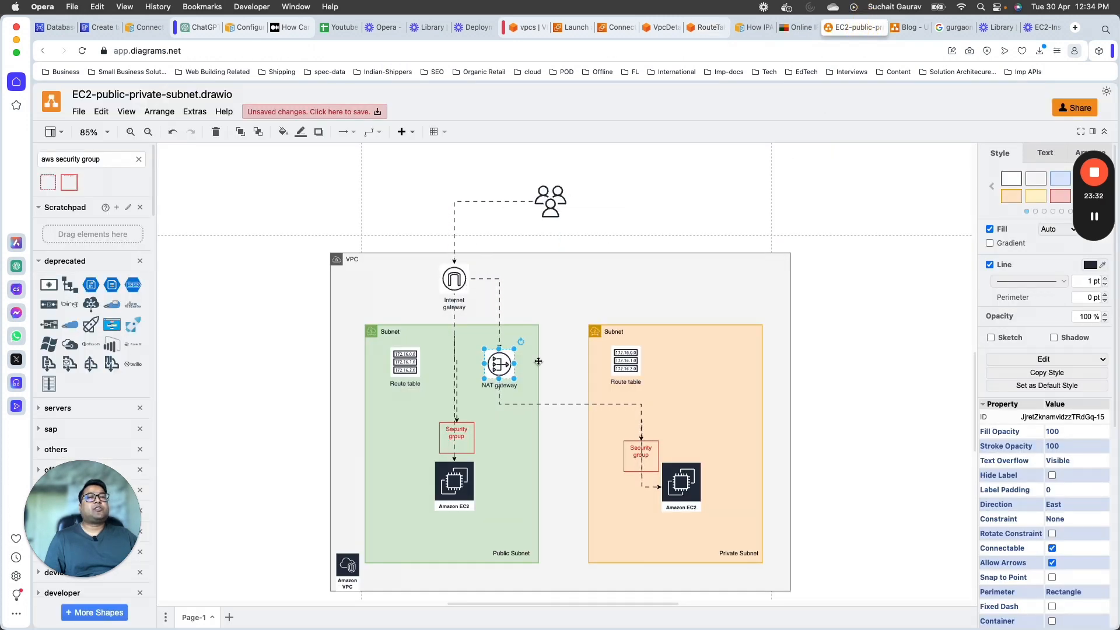
click(680, 487)
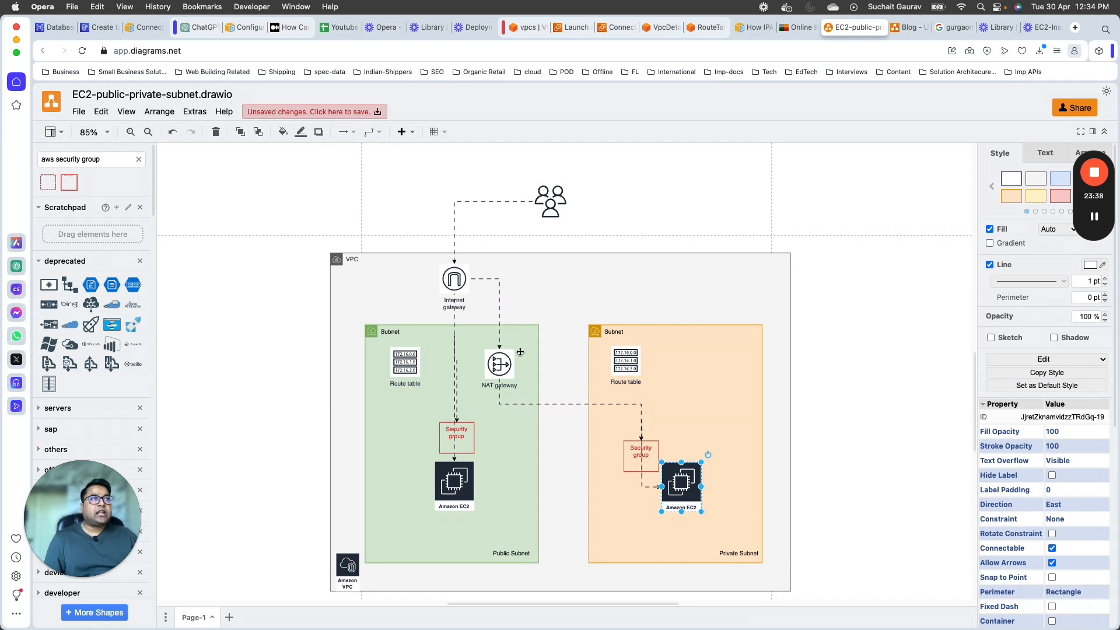
click(527, 491)
click(453, 487)
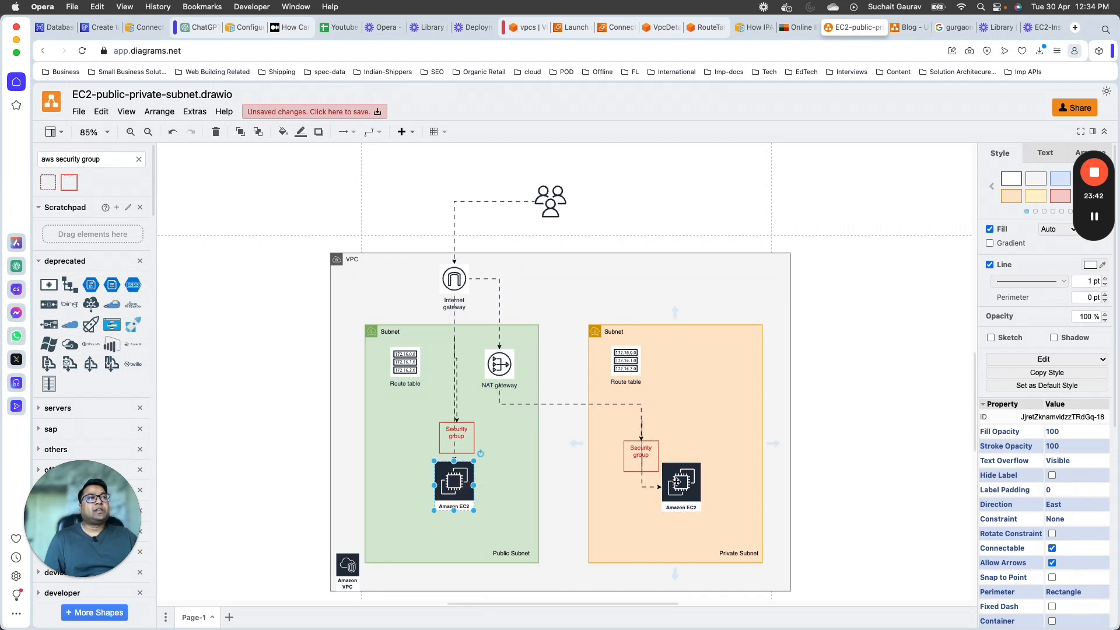
click(693, 468)
click(469, 478)
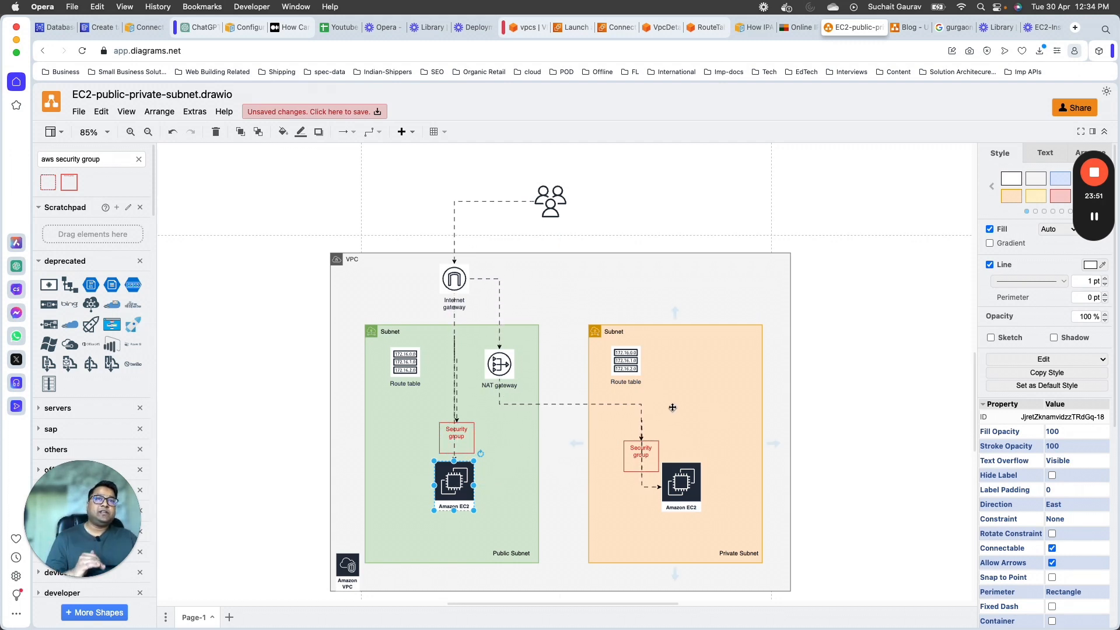
click(699, 479)
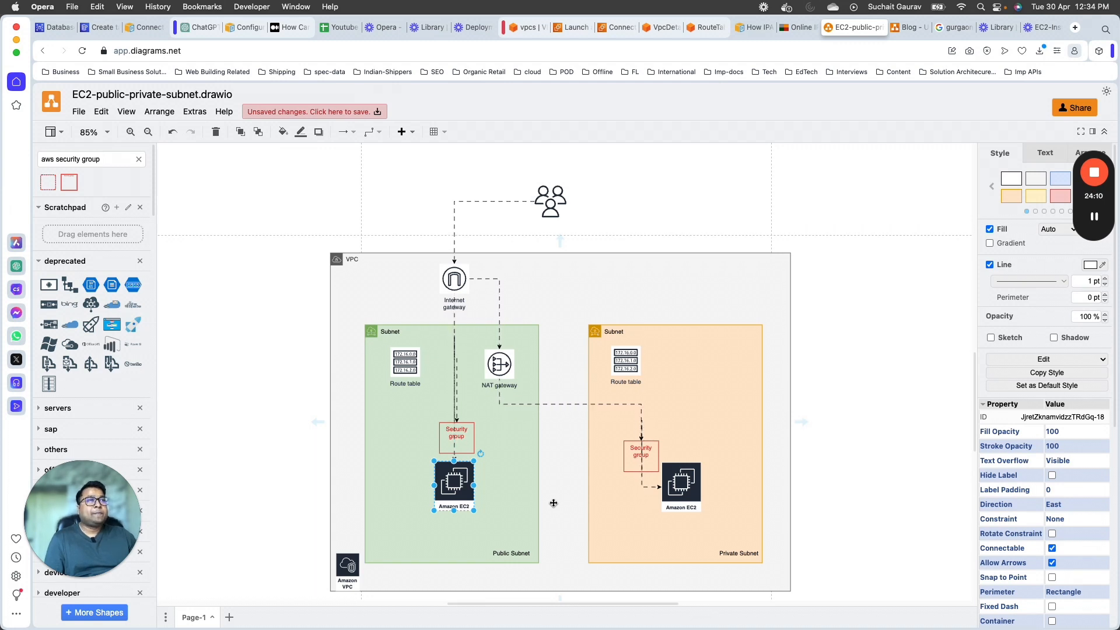
scroll(553, 510, down, 2)
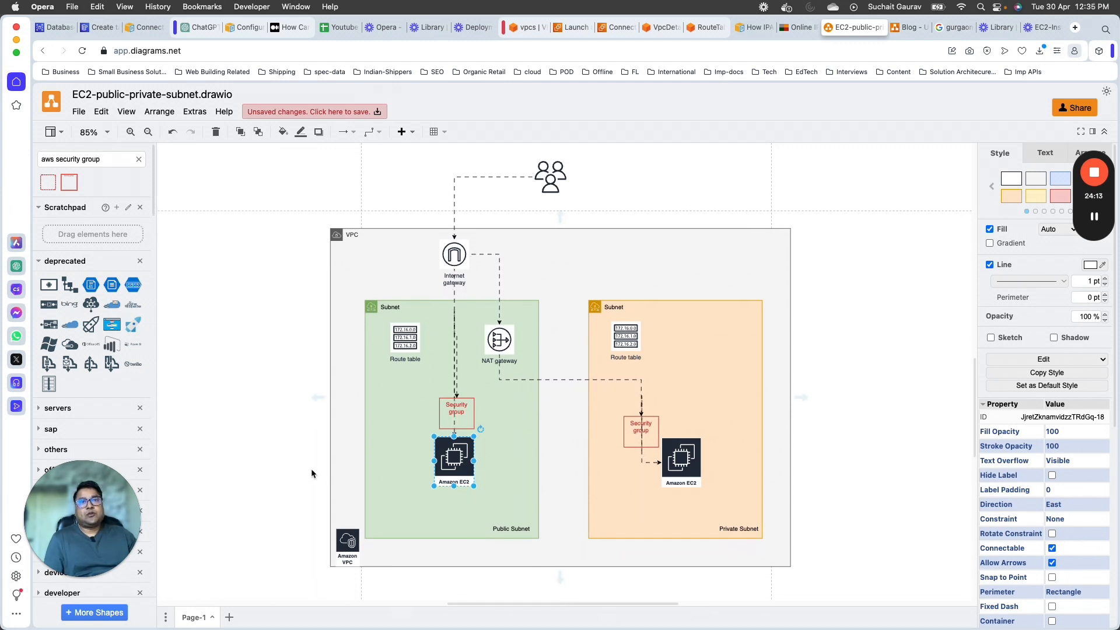